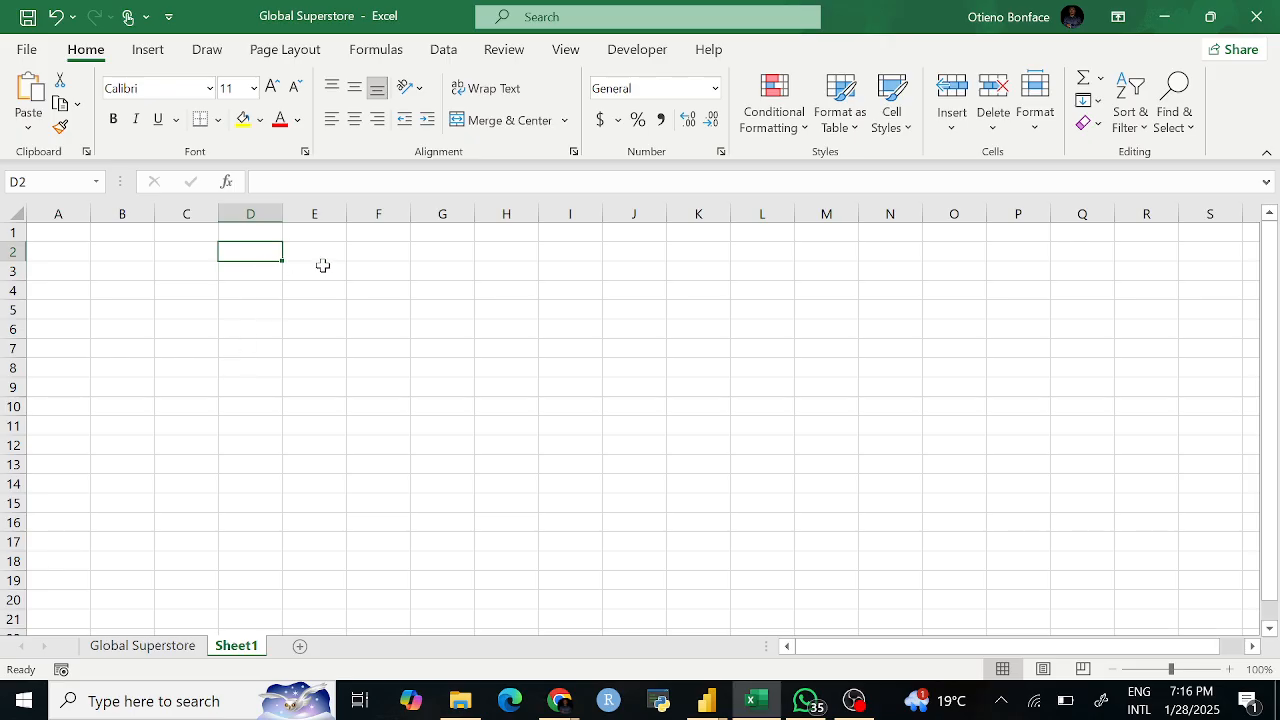
Step: Enter the labels 'Formulas' in D2 and 'Functions' in D3, fixing a typo in 'Formulas'
text(Formukla)
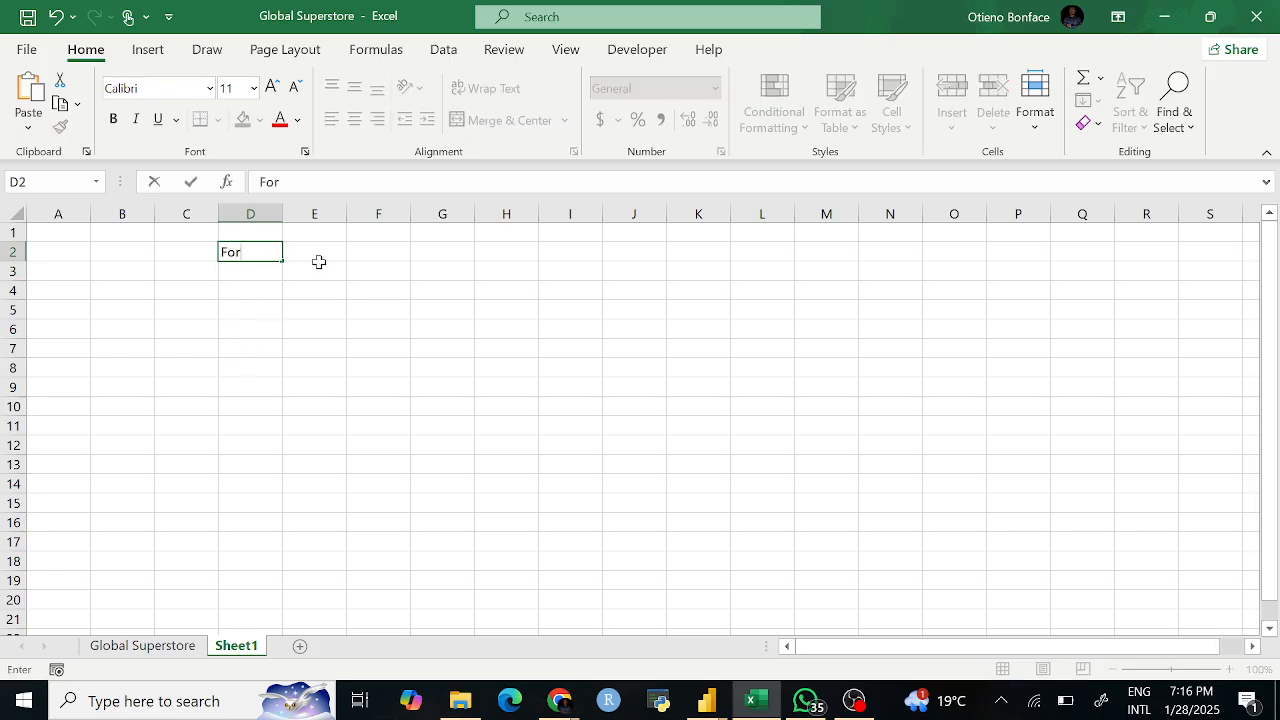
key(BackSpace)
key(BackSpace)
key(BackSpace)
text(las)
click(242, 281)
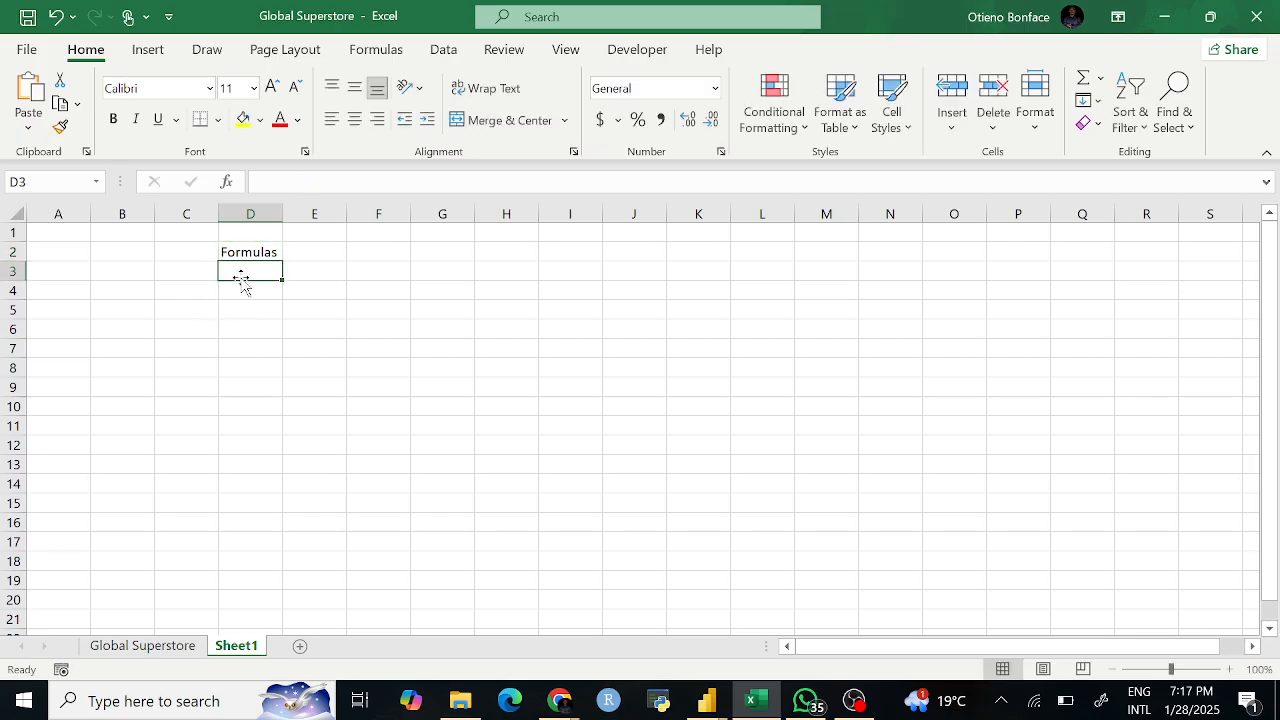
text(Functions)
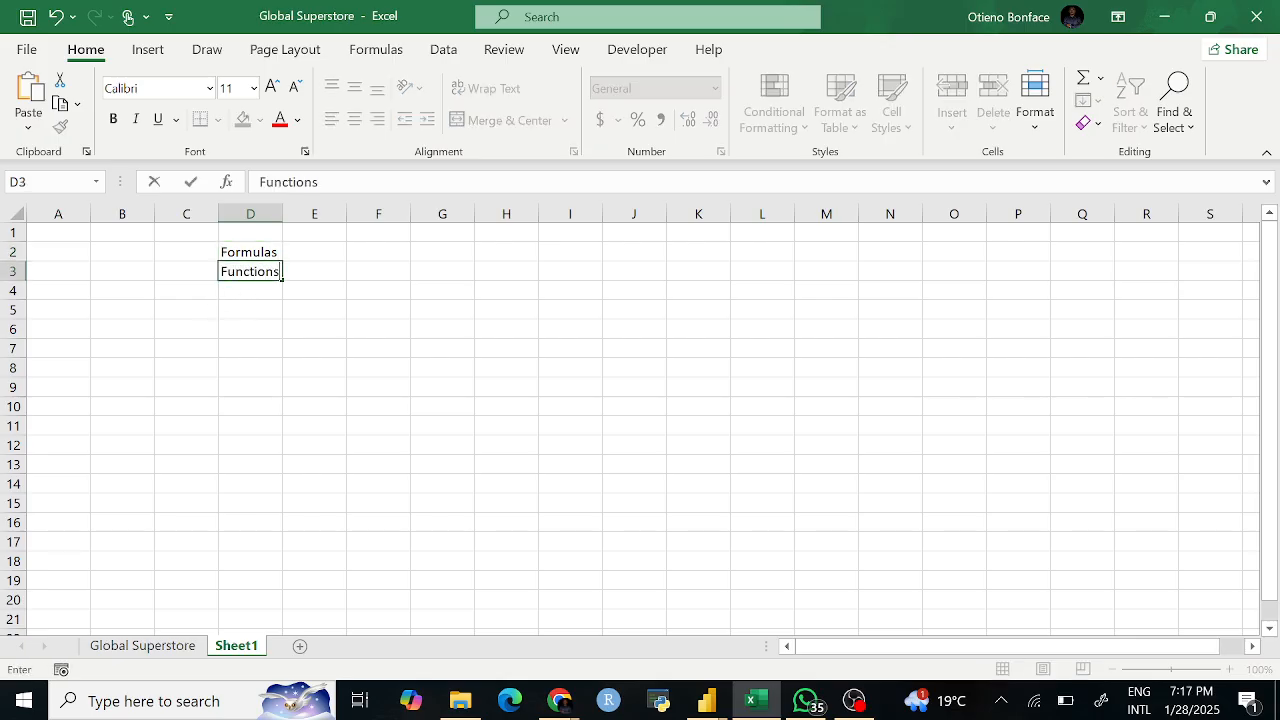
click(317, 335)
click(277, 261)
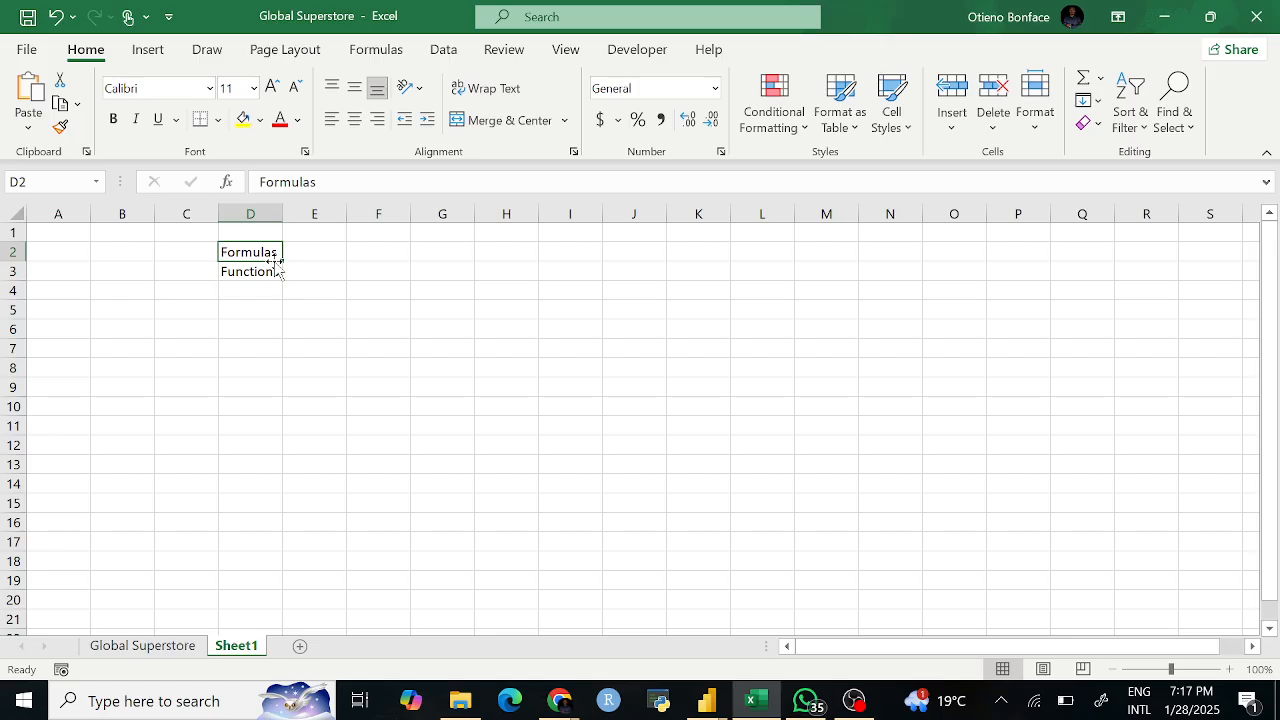
click(288, 312)
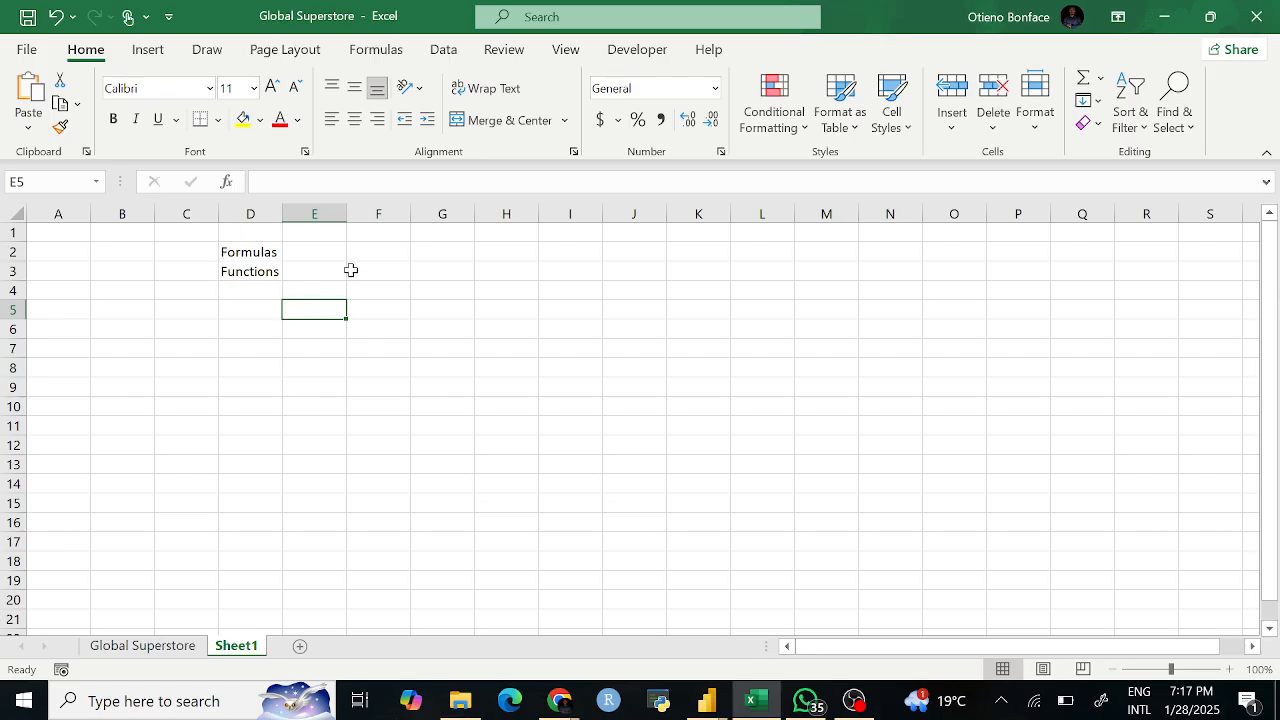
Step: Enter 4, 5, 10, 13 and 24 into cells G2, H2, I2, J2 and K2
click(316, 268)
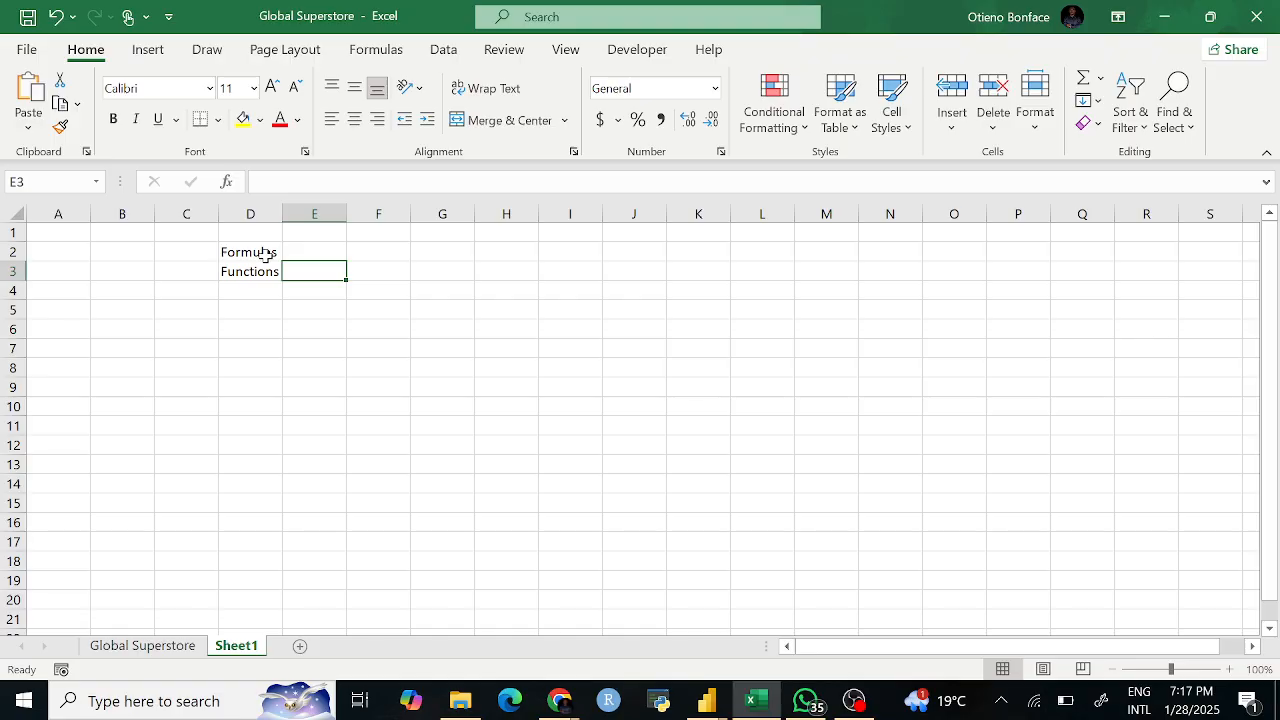
click(272, 251)
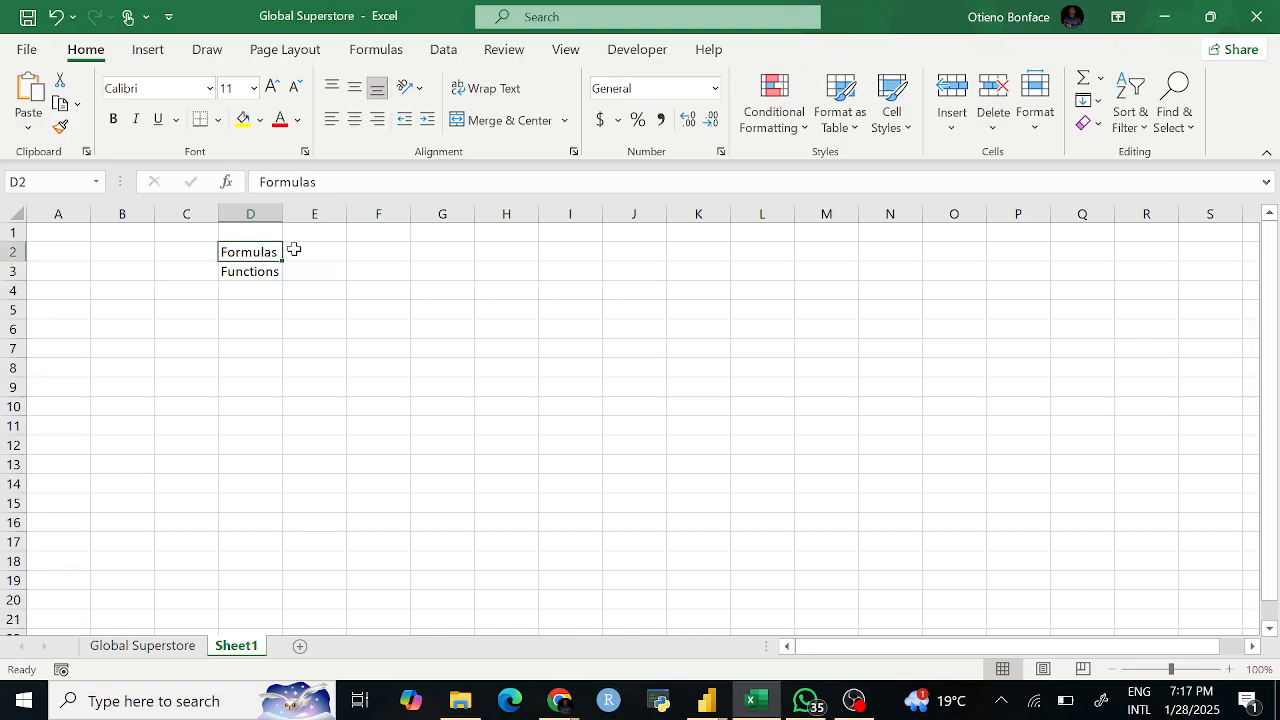
click(436, 249)
text(4)
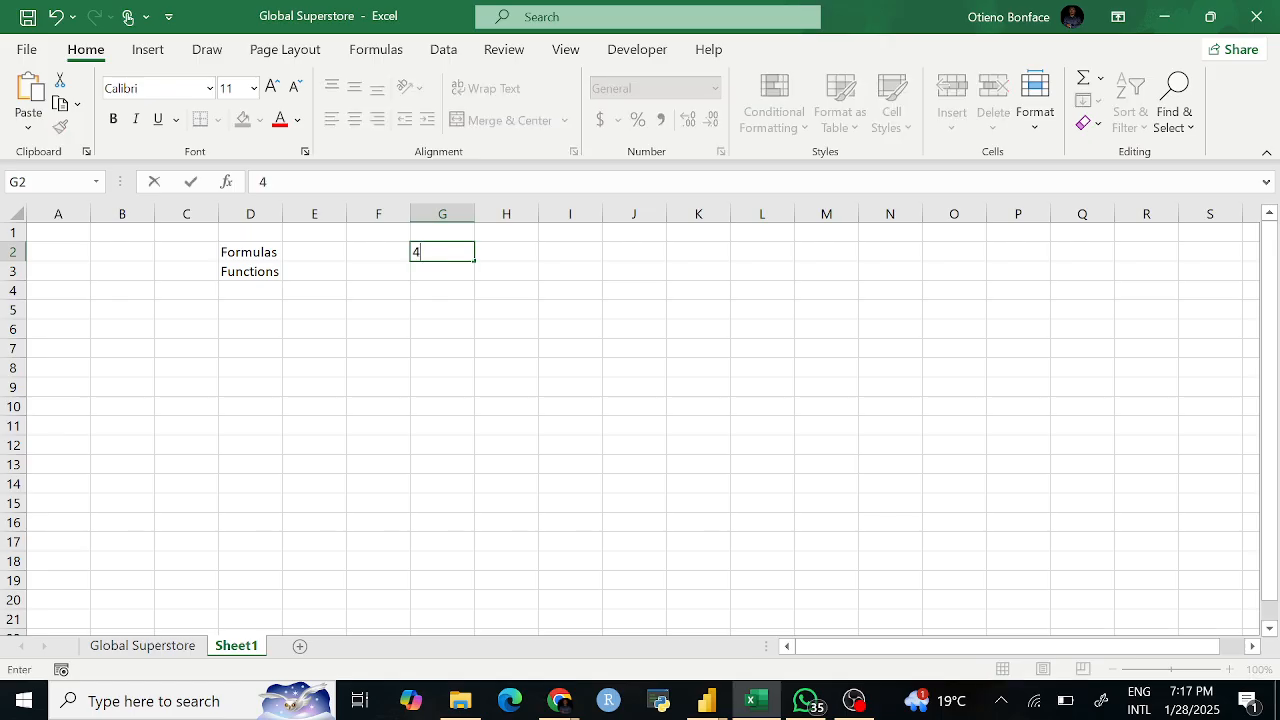
click(488, 251)
text(5)
click(582, 252)
text(10)
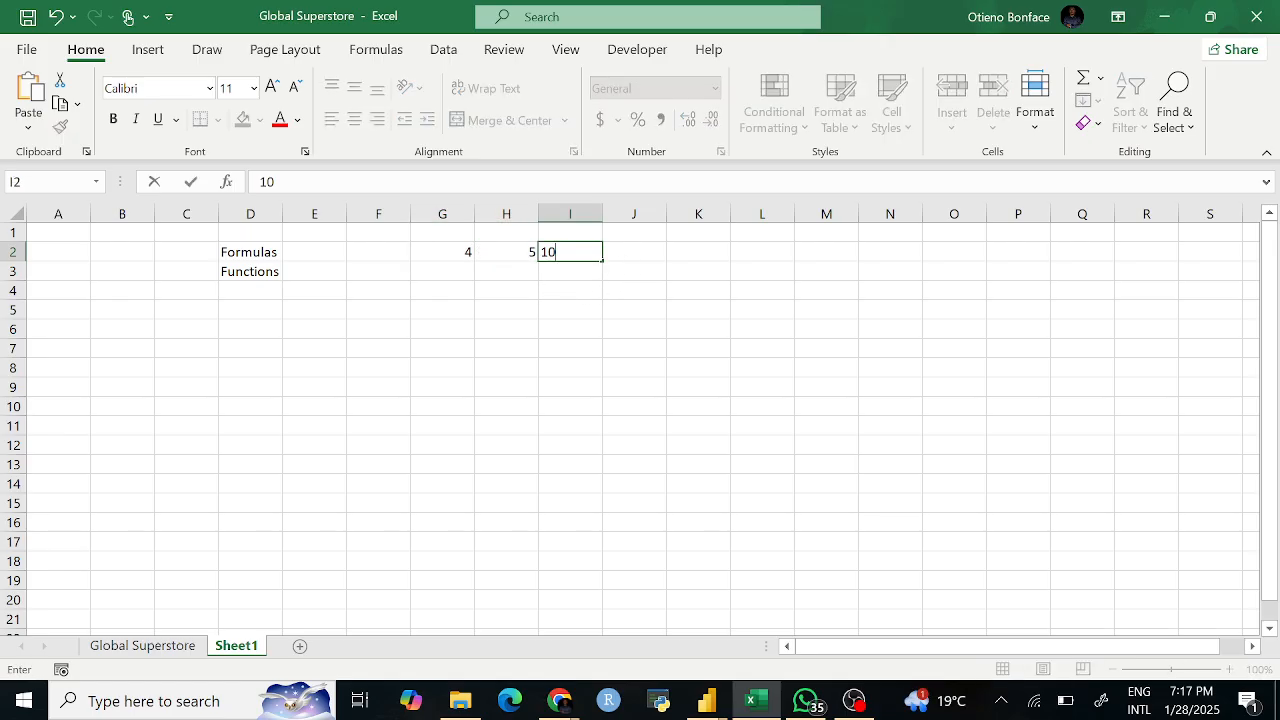
click(648, 256)
text(13)
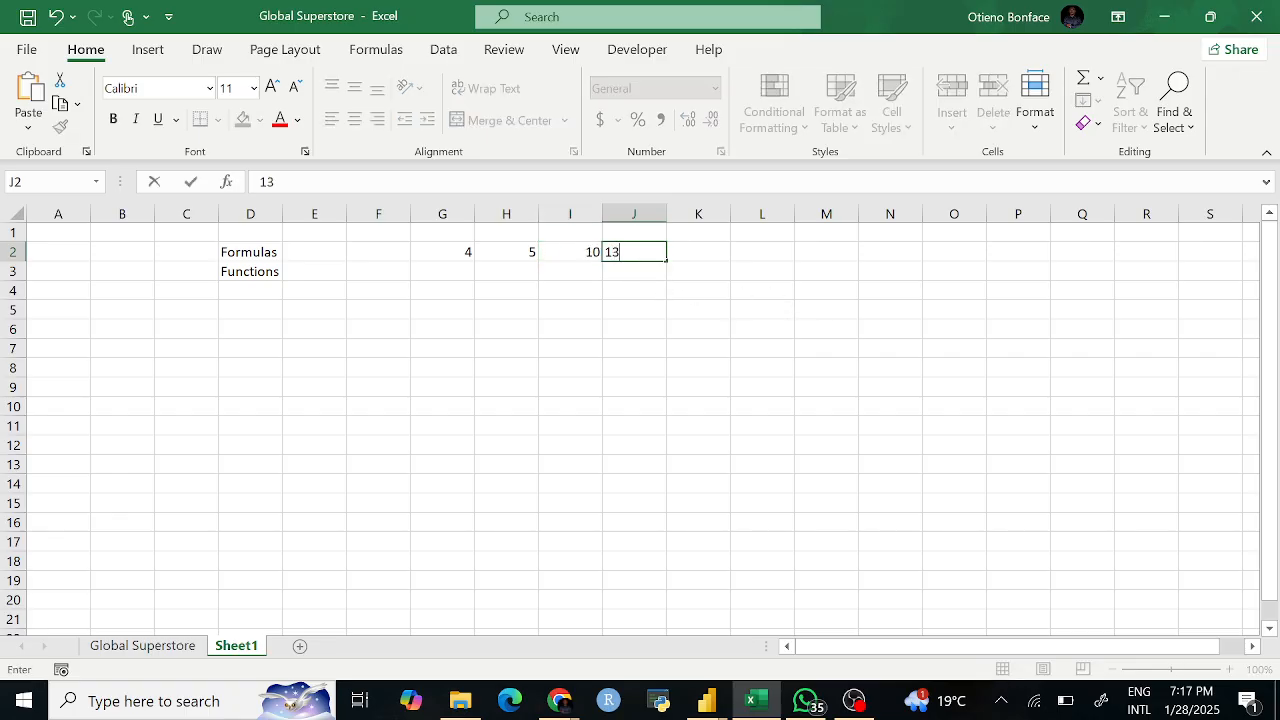
click(714, 250)
text(24)
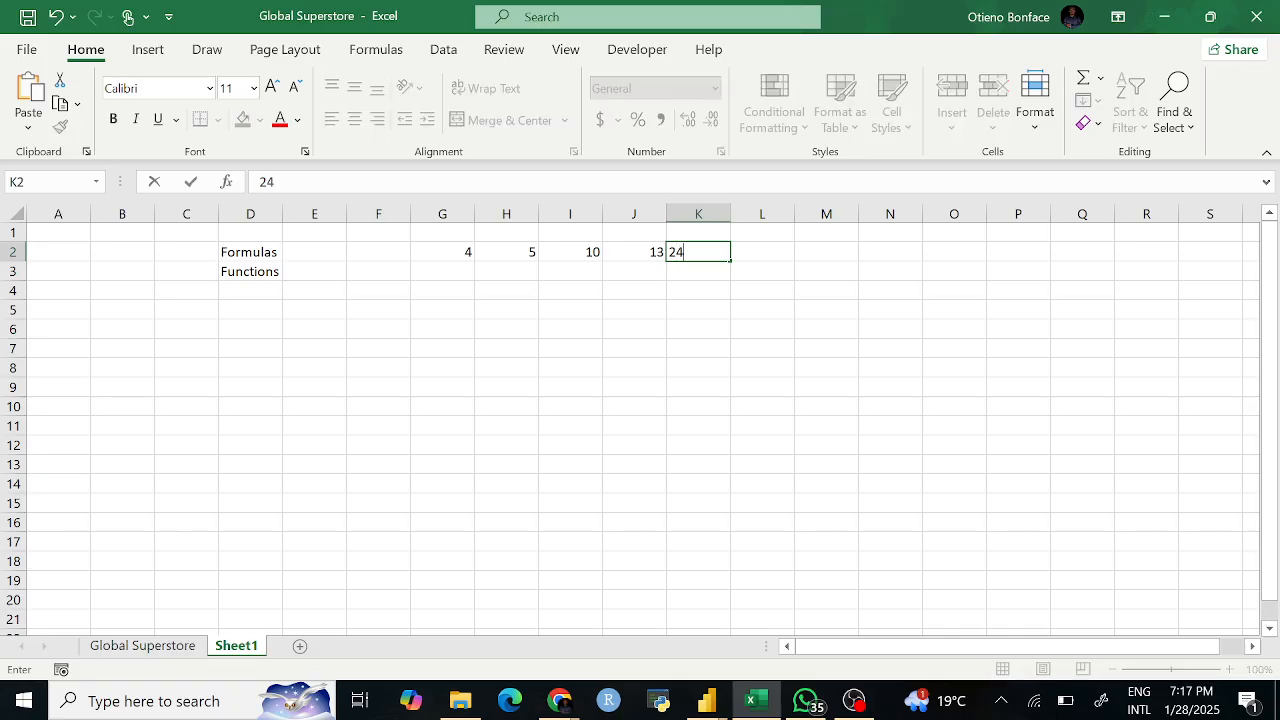
click(458, 326)
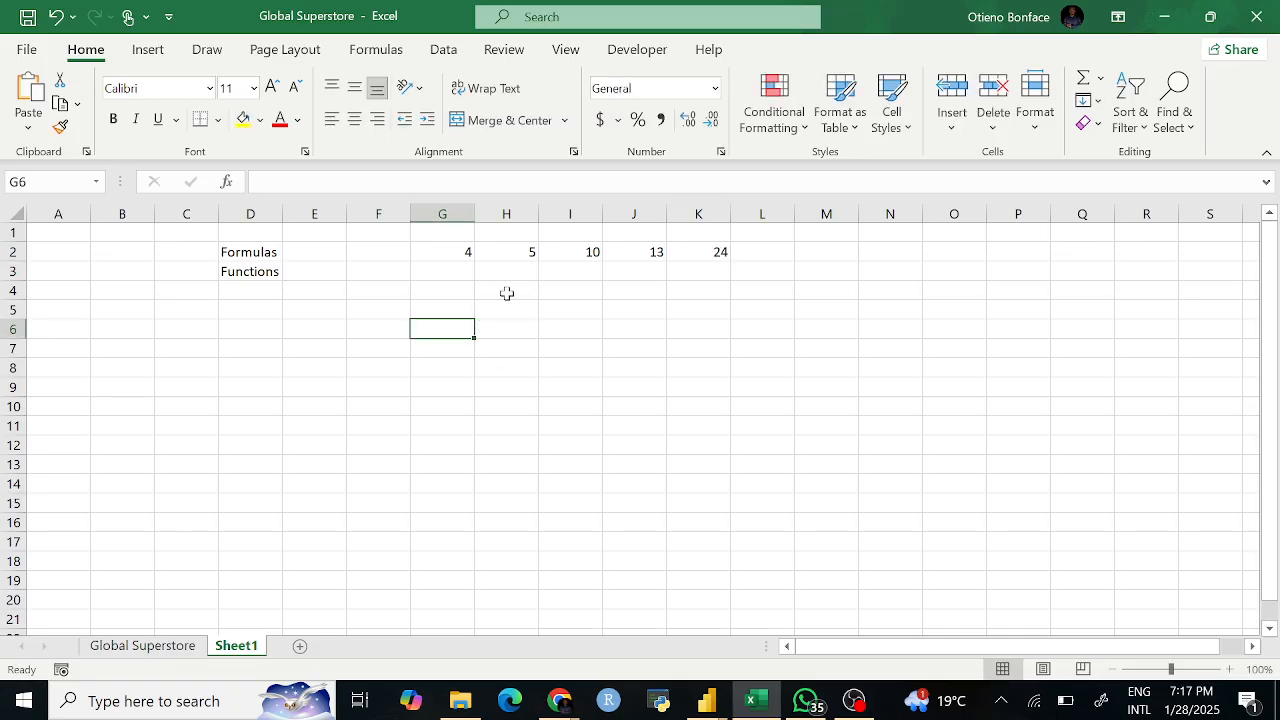
click(507, 292)
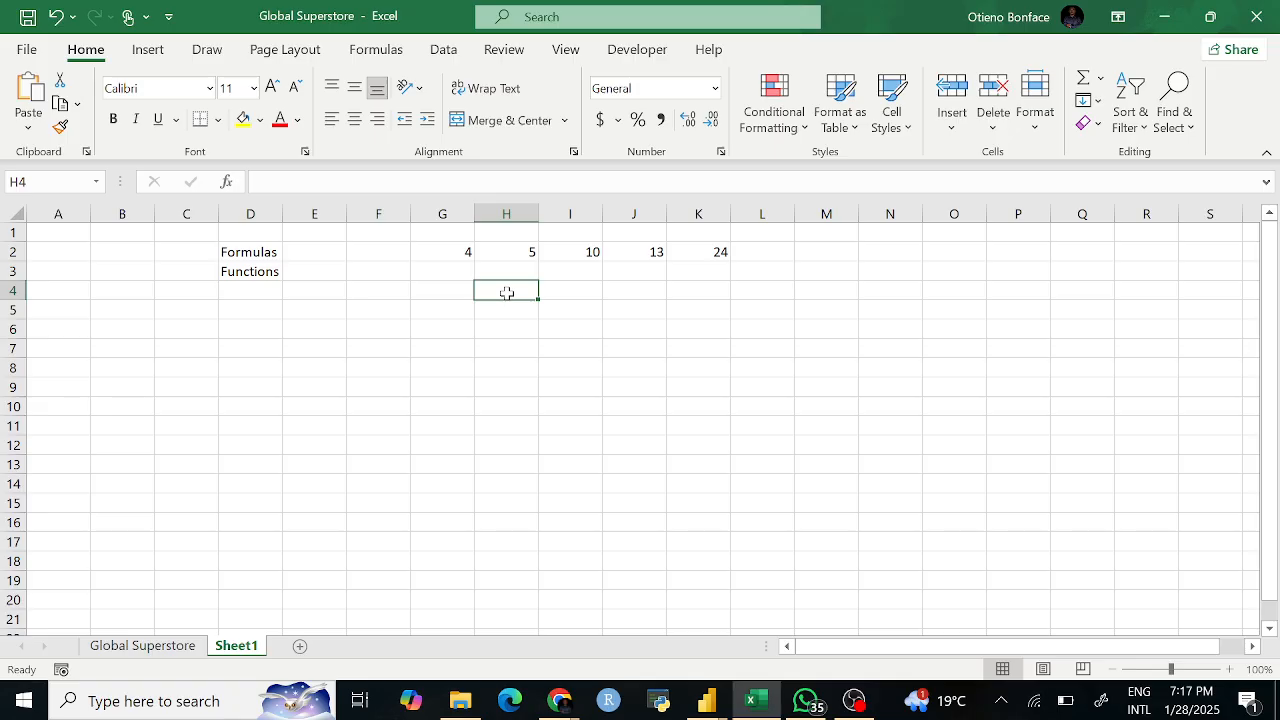
Step: Build the formula =G2+H2+I2+J2+K2 in H4 from cell references
text(=)
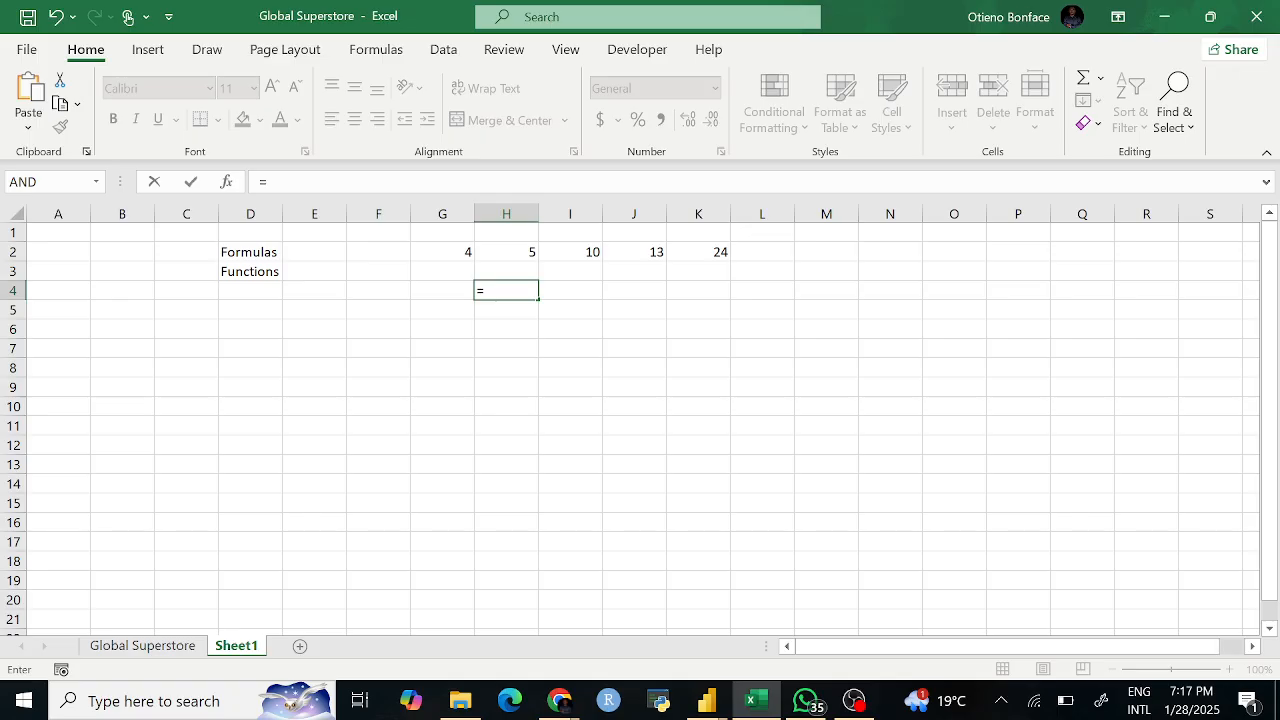
key(BackSpace)
text(======)
key(BackSpace)
key(BackSpace)
key(BackSpace)
key(BackSpace)
key(BackSpace)
click(457, 252)
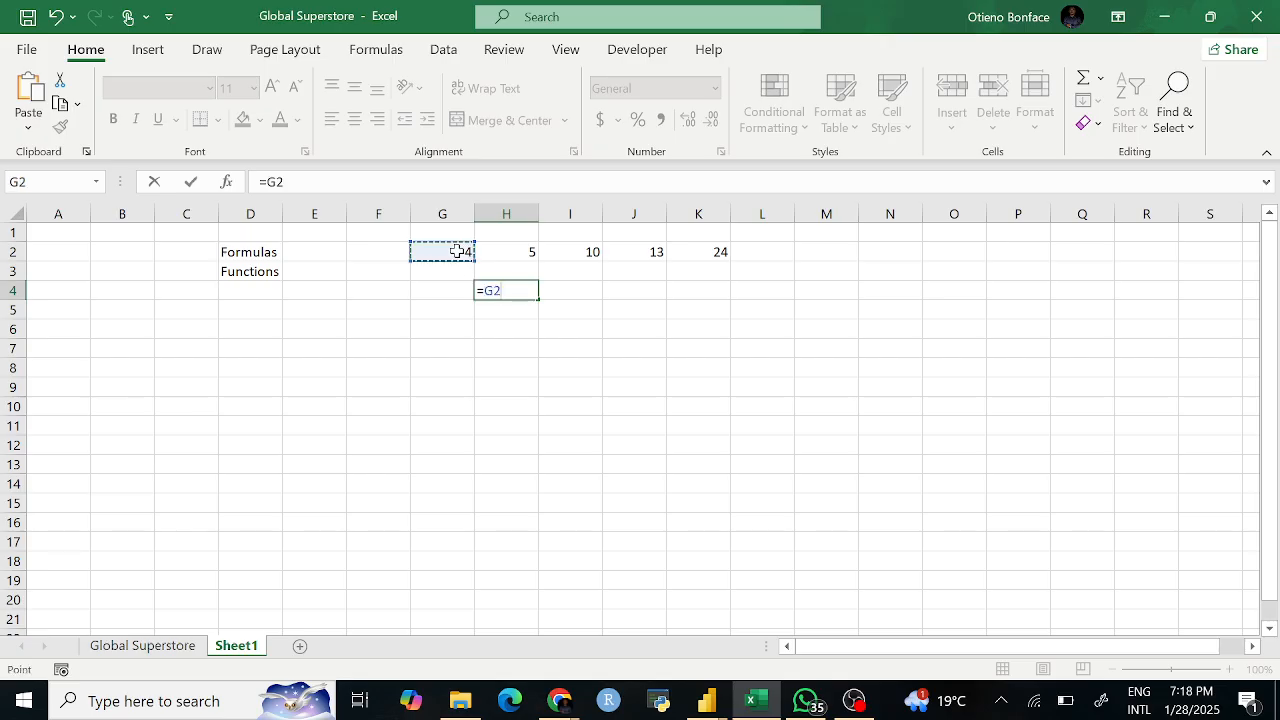
text(+)
click(524, 253)
text(+)
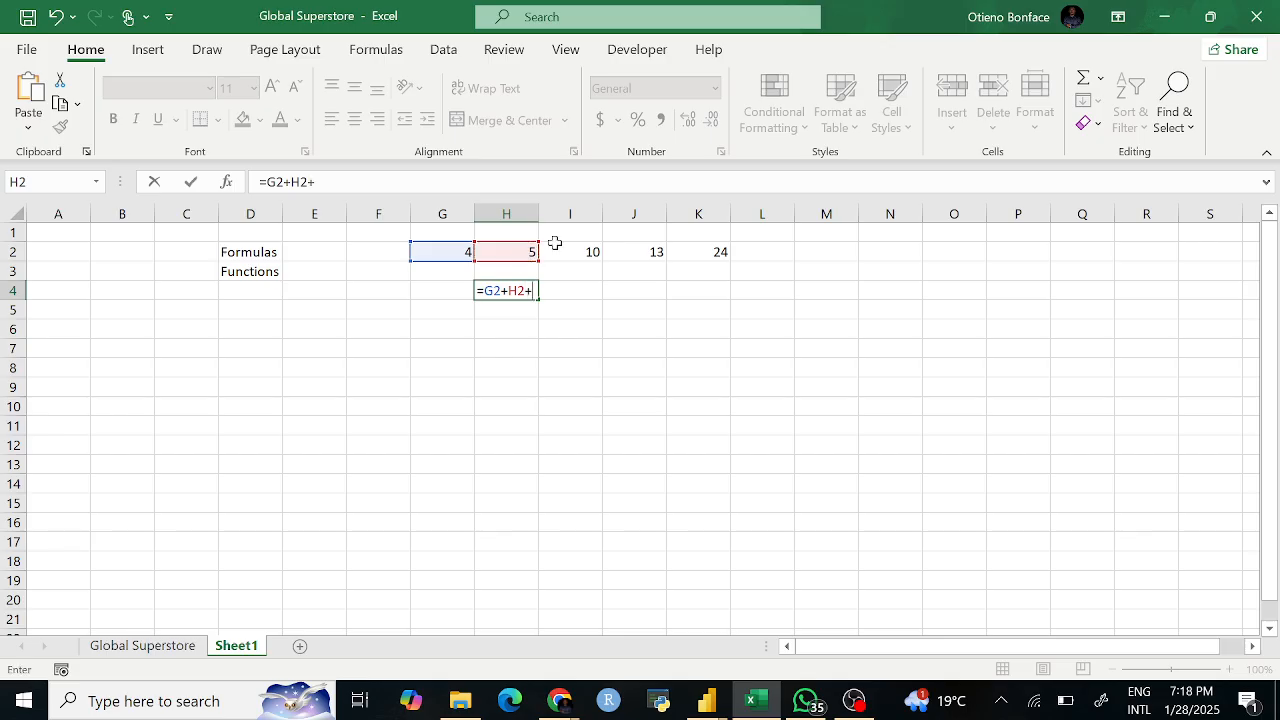
click(591, 253)
text(+)
click(653, 250)
text(+)
click(713, 252)
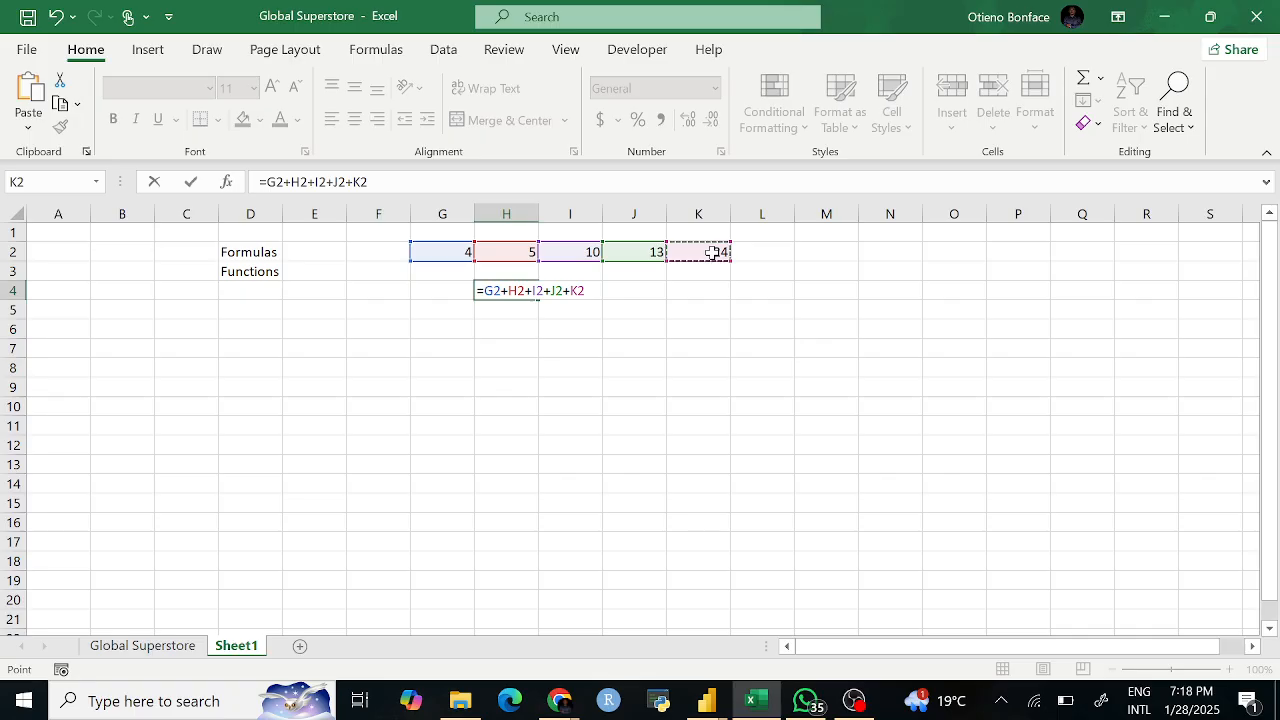
key(Return)
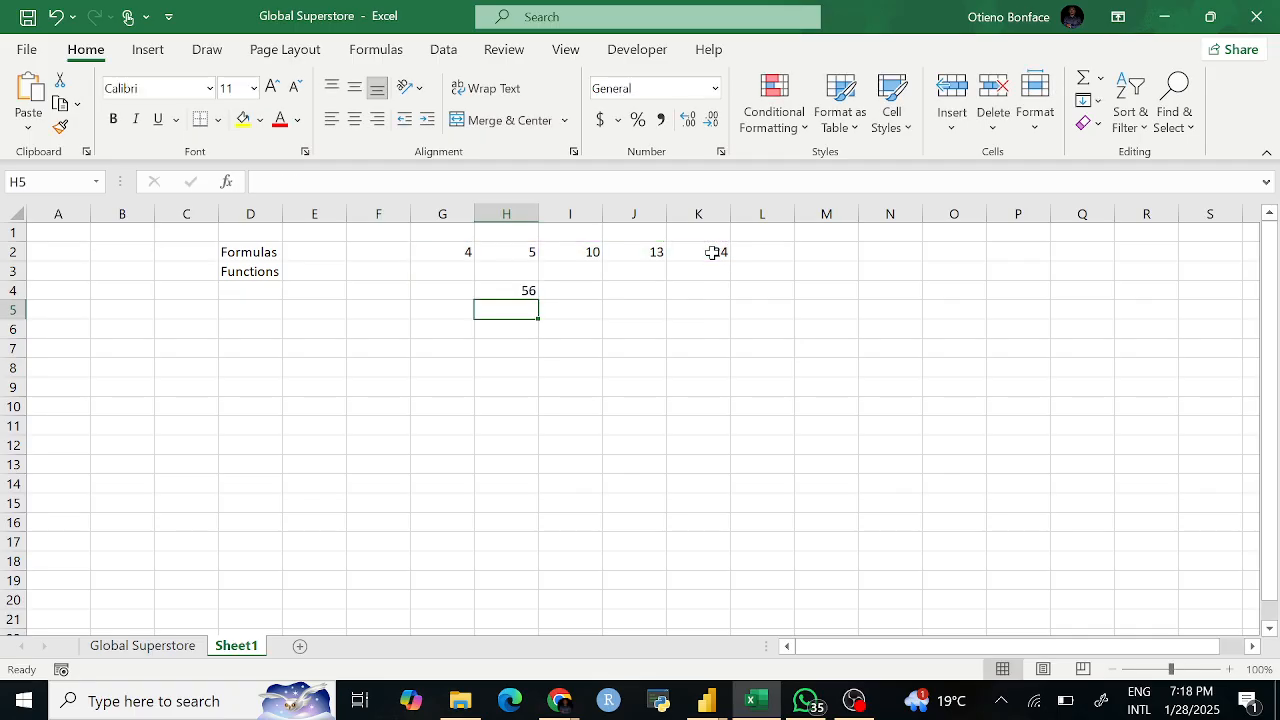
Step: Review H4's formula in the formula bar, keeping its total of 56
click(527, 289)
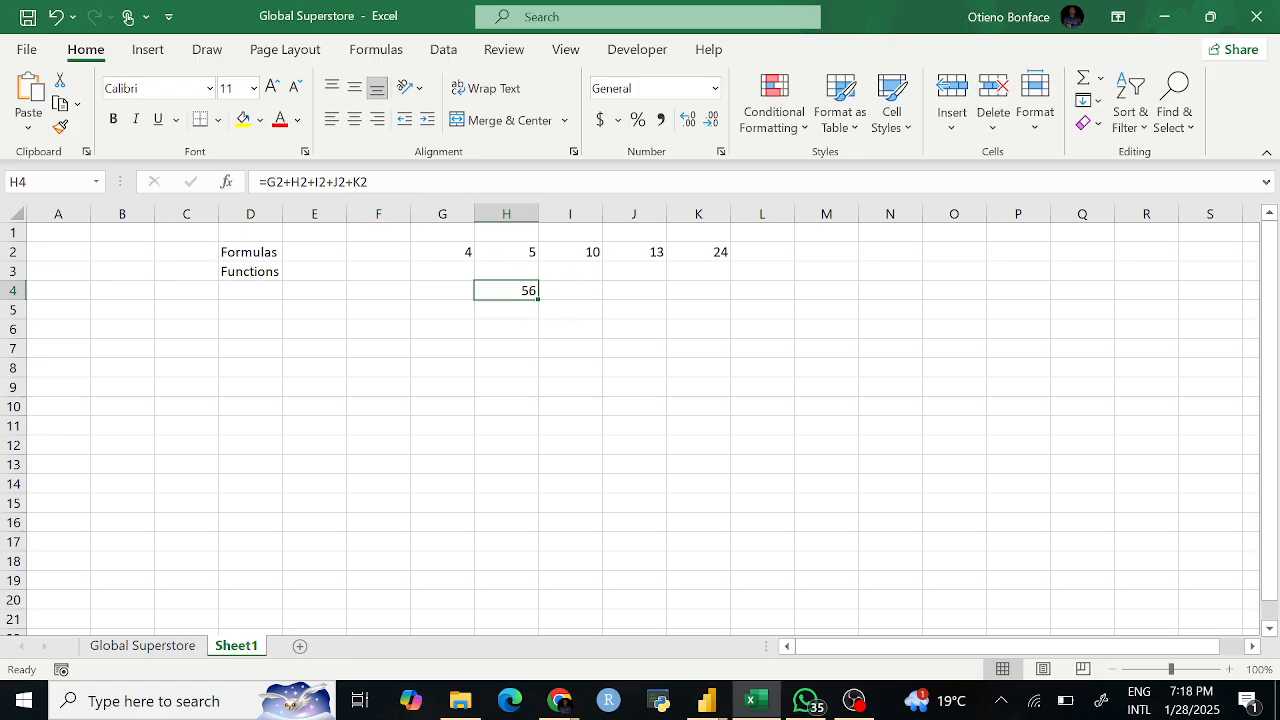
drag(405, 182, 259, 182)
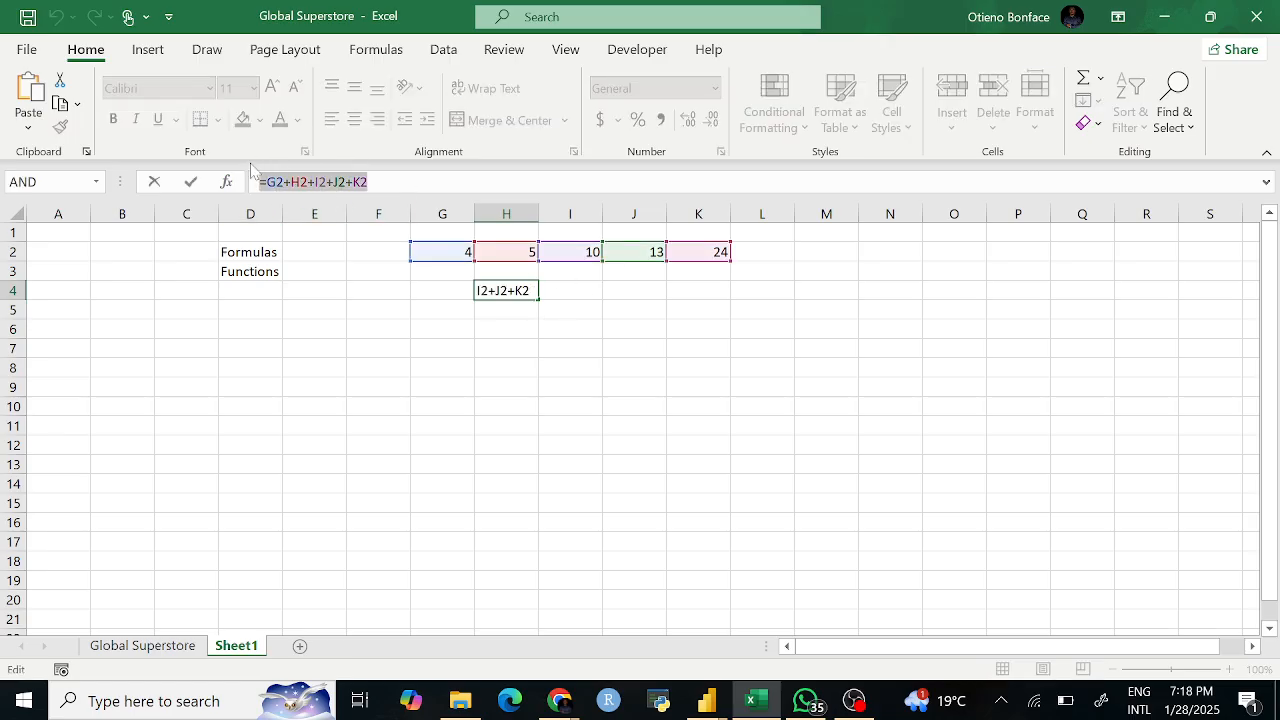
key(Return)
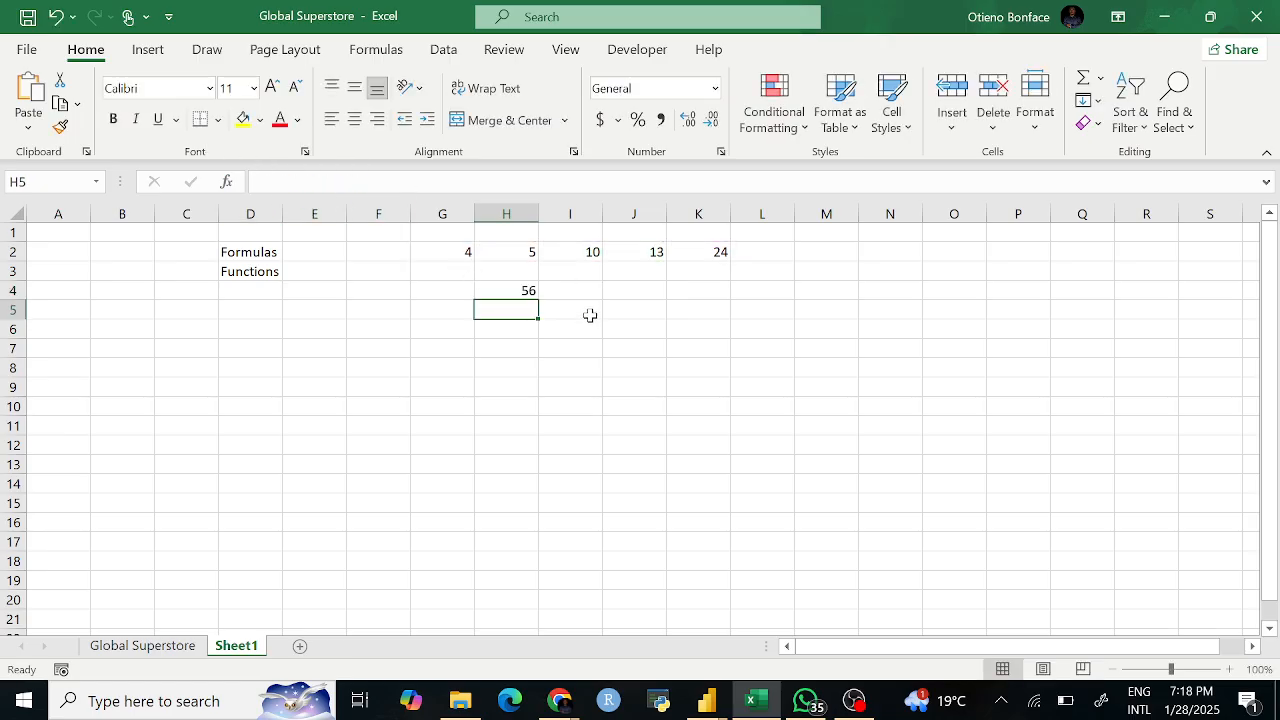
Step: Enter the literal formula =4+5+10+13+24 in I4
click(582, 308)
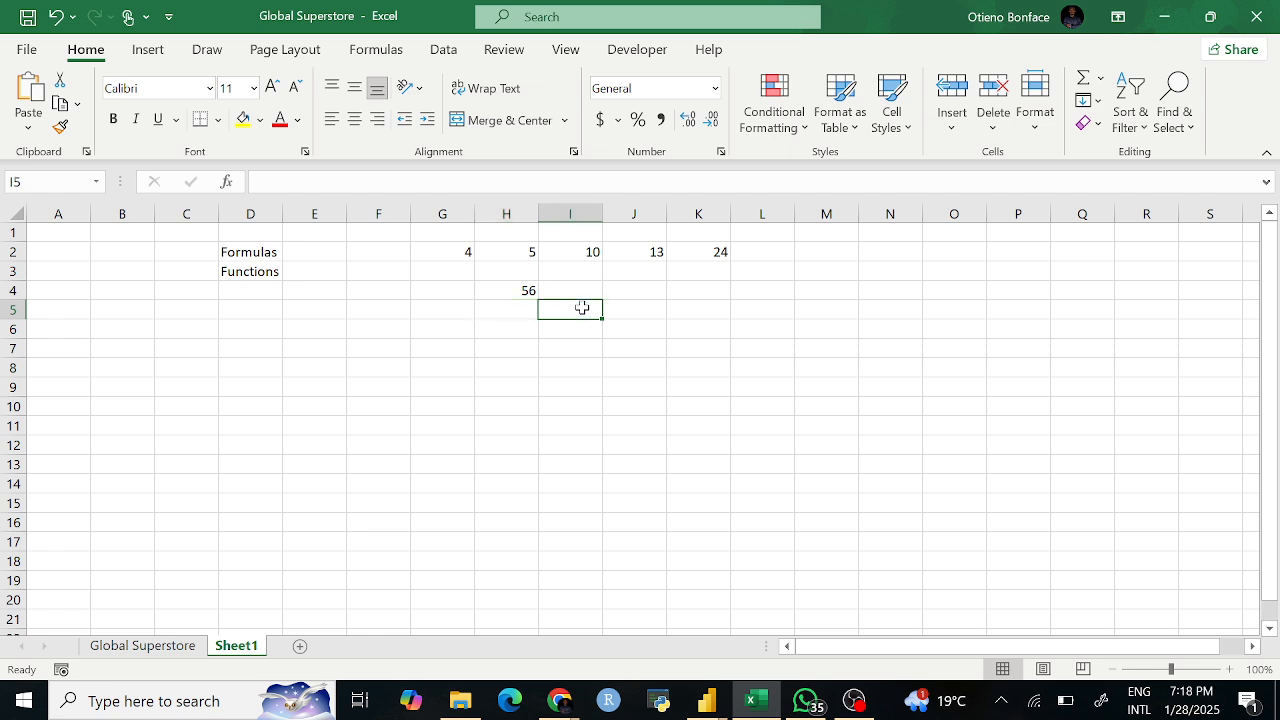
click(579, 289)
text(=)
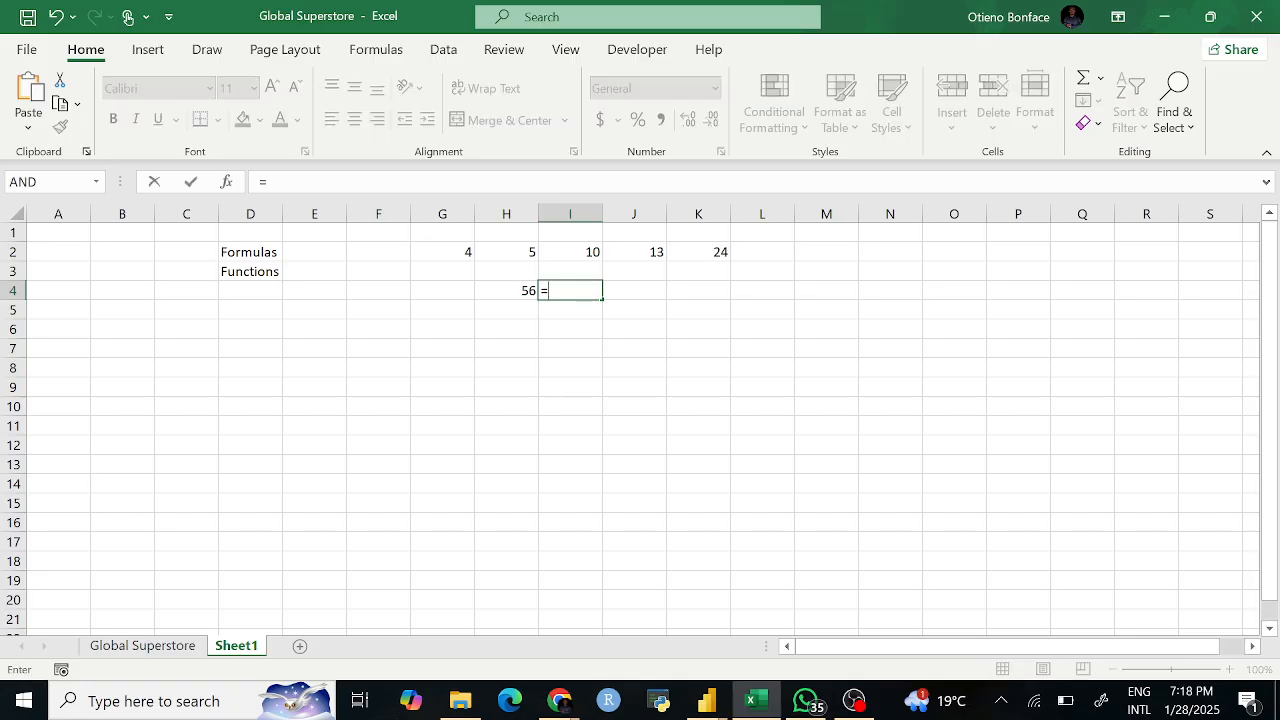
text(4+5+10+13+24)
key(Return)
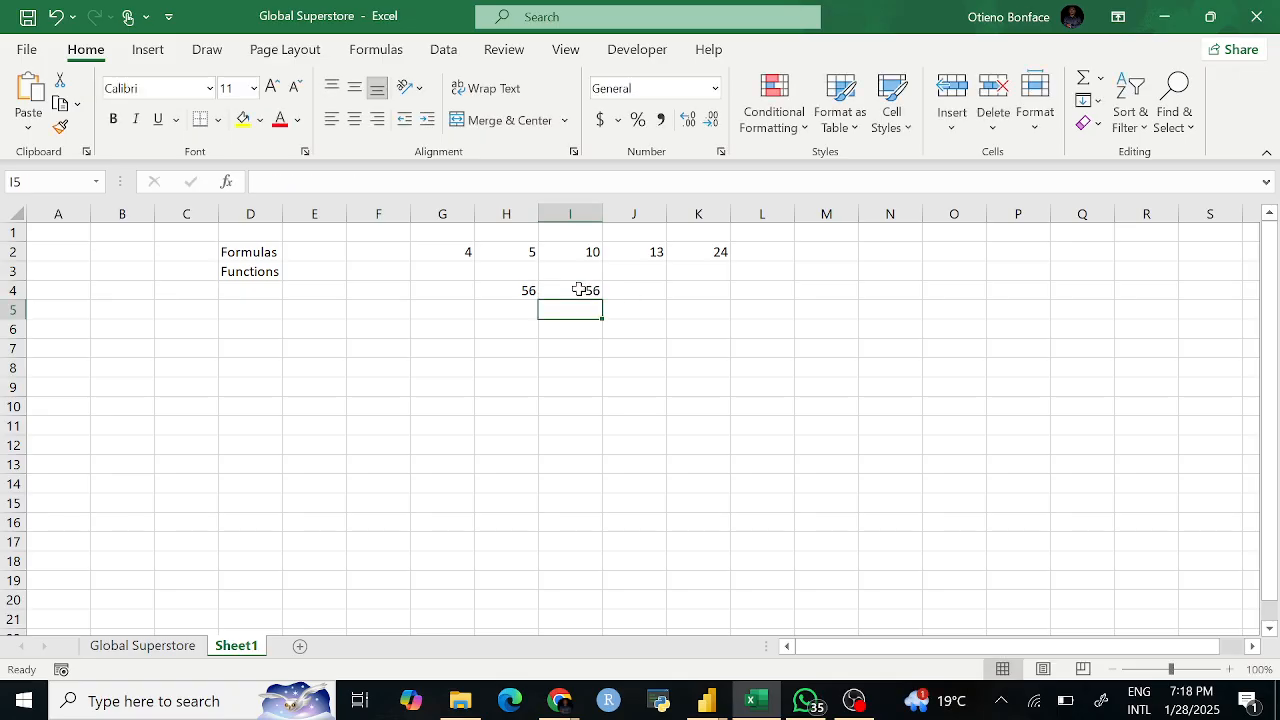
Step: Compare the reference-based formula in H4 with the literal one in I4
click(570, 290)
click(512, 290)
click(578, 290)
click(523, 290)
click(563, 290)
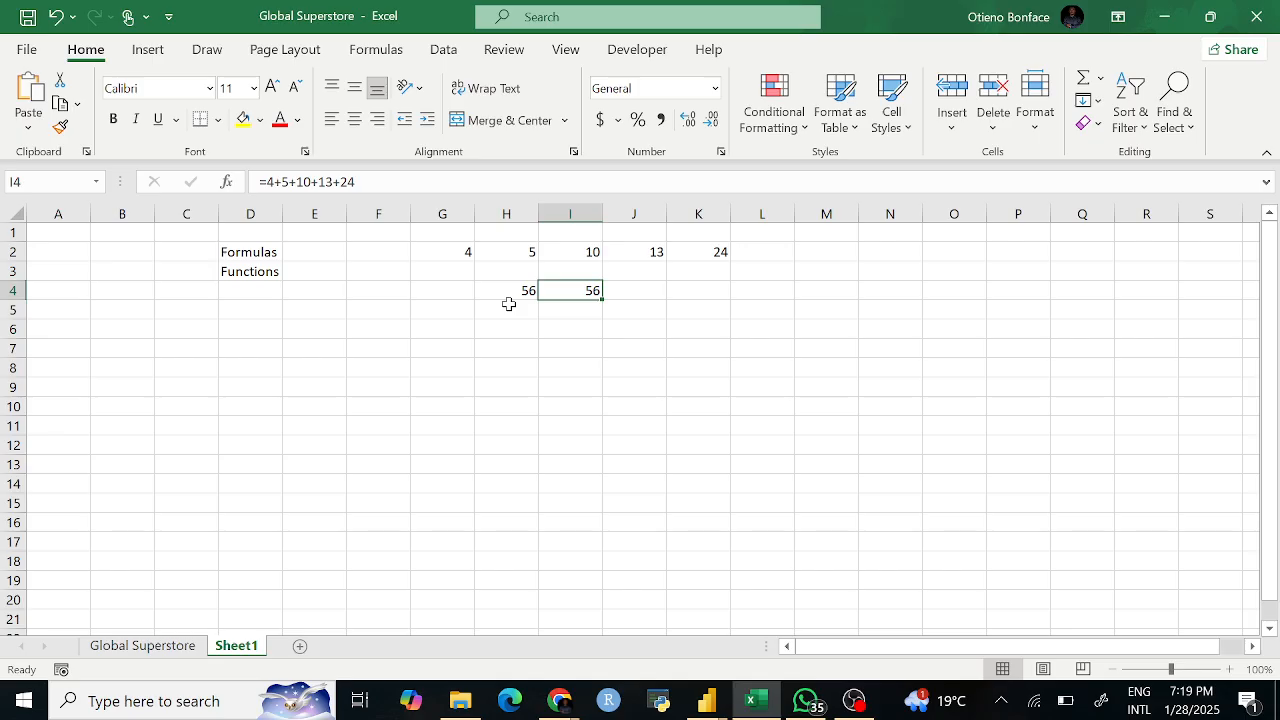
click(568, 314)
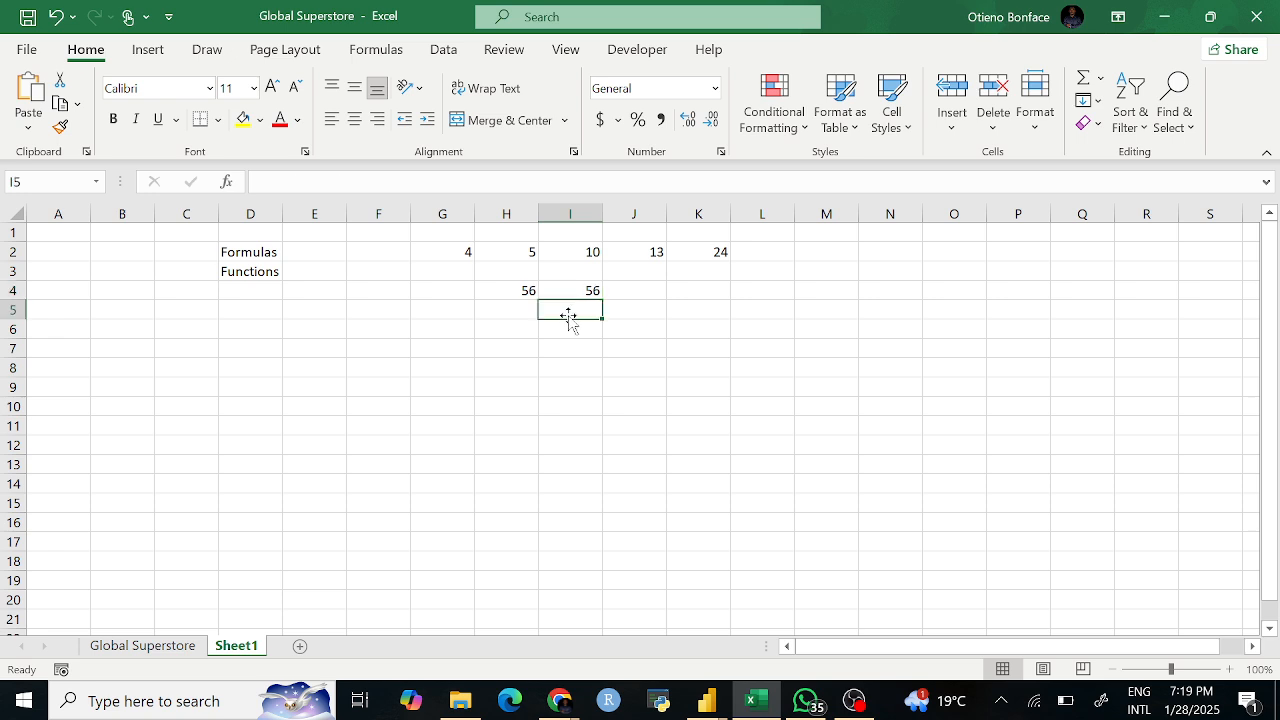
text(=)
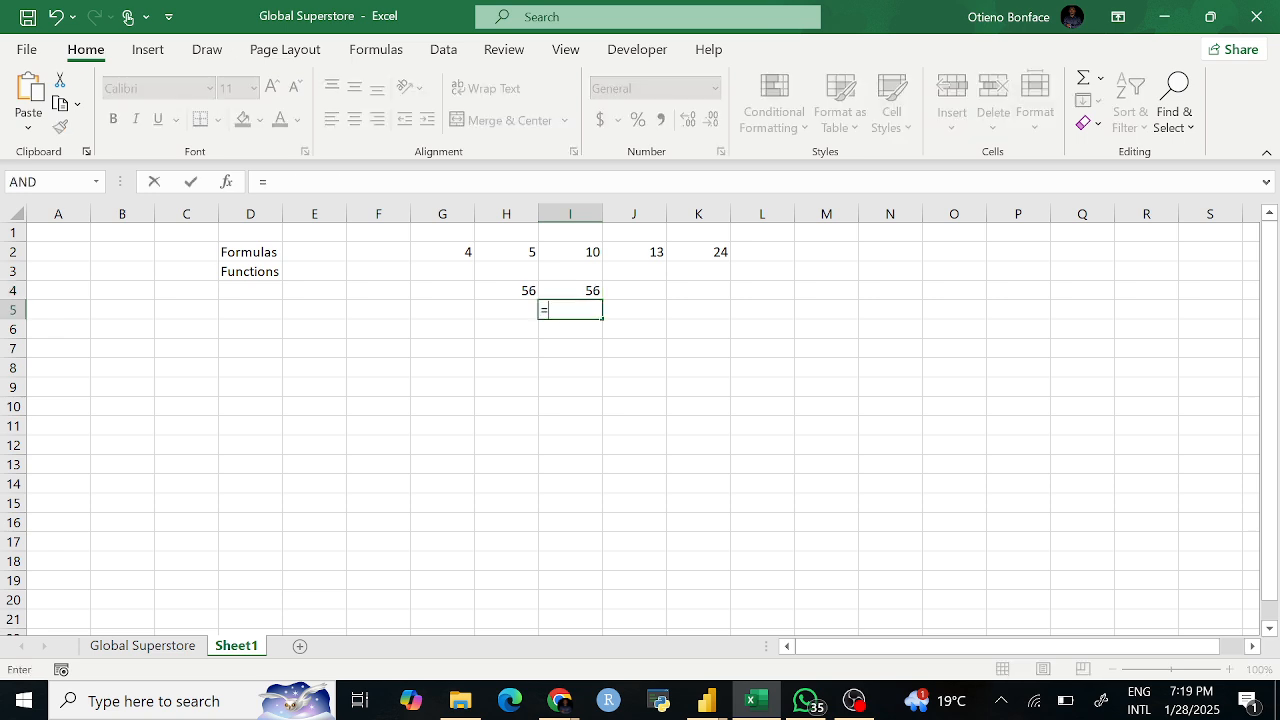
text(9876-7251341i8)
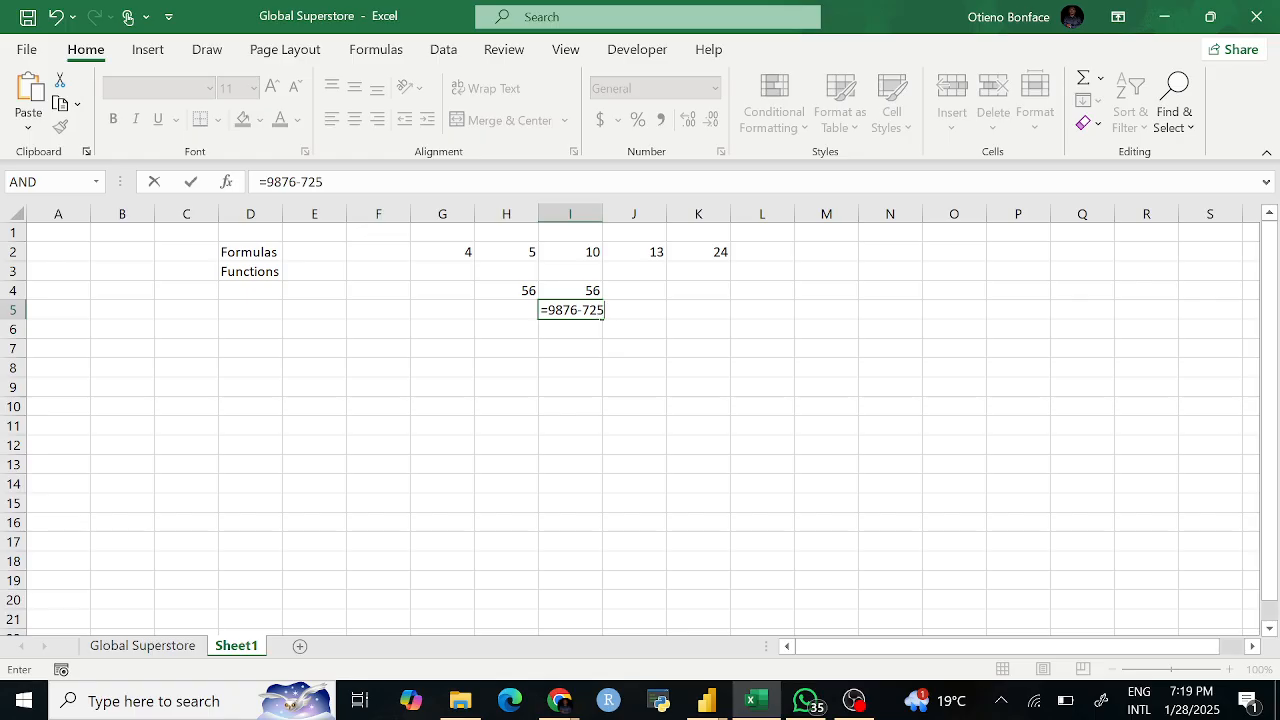
key(BackSpace)
key(BackSpace)
text(4)
key(Return)
click(570, 314)
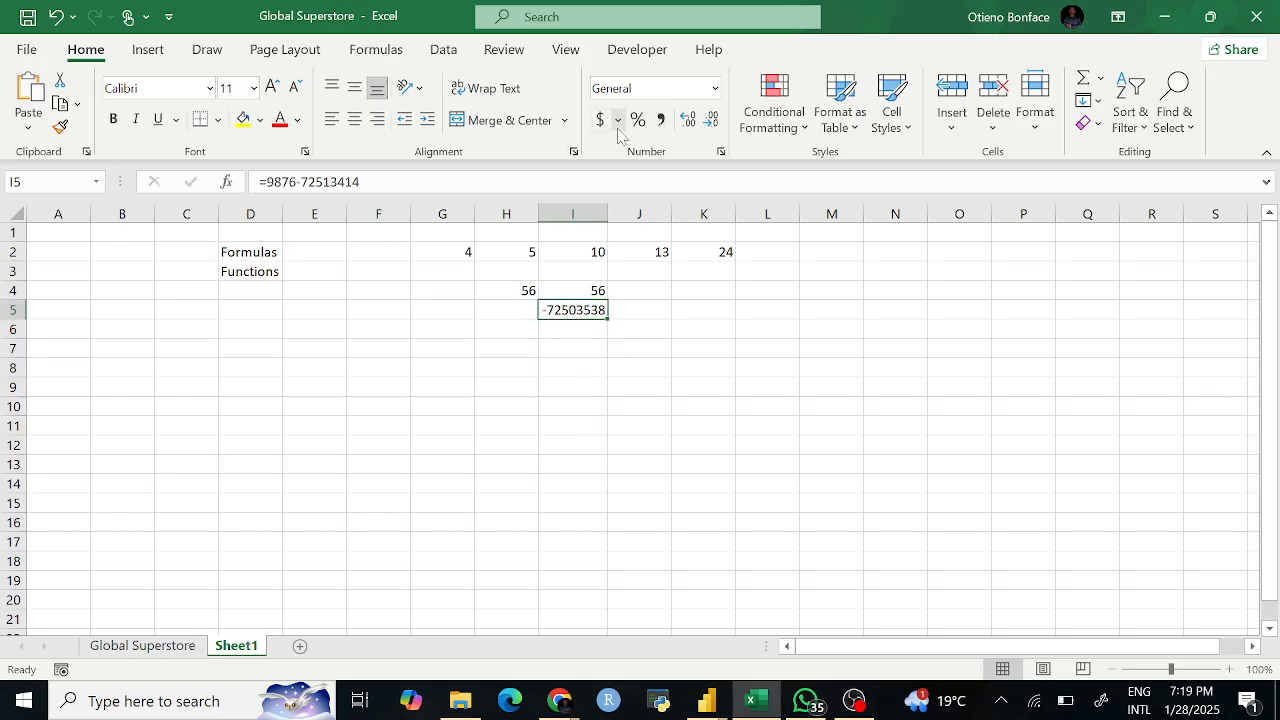
click(661, 120)
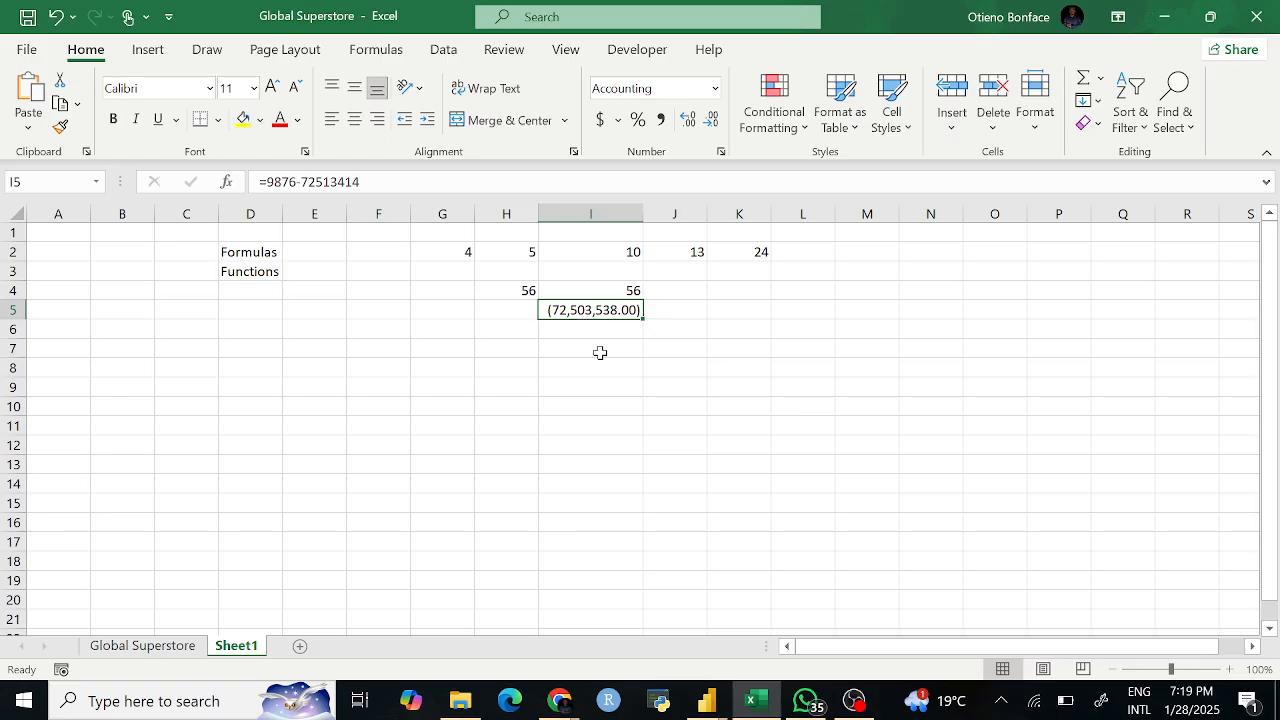
click(580, 330)
click(583, 312)
click(594, 382)
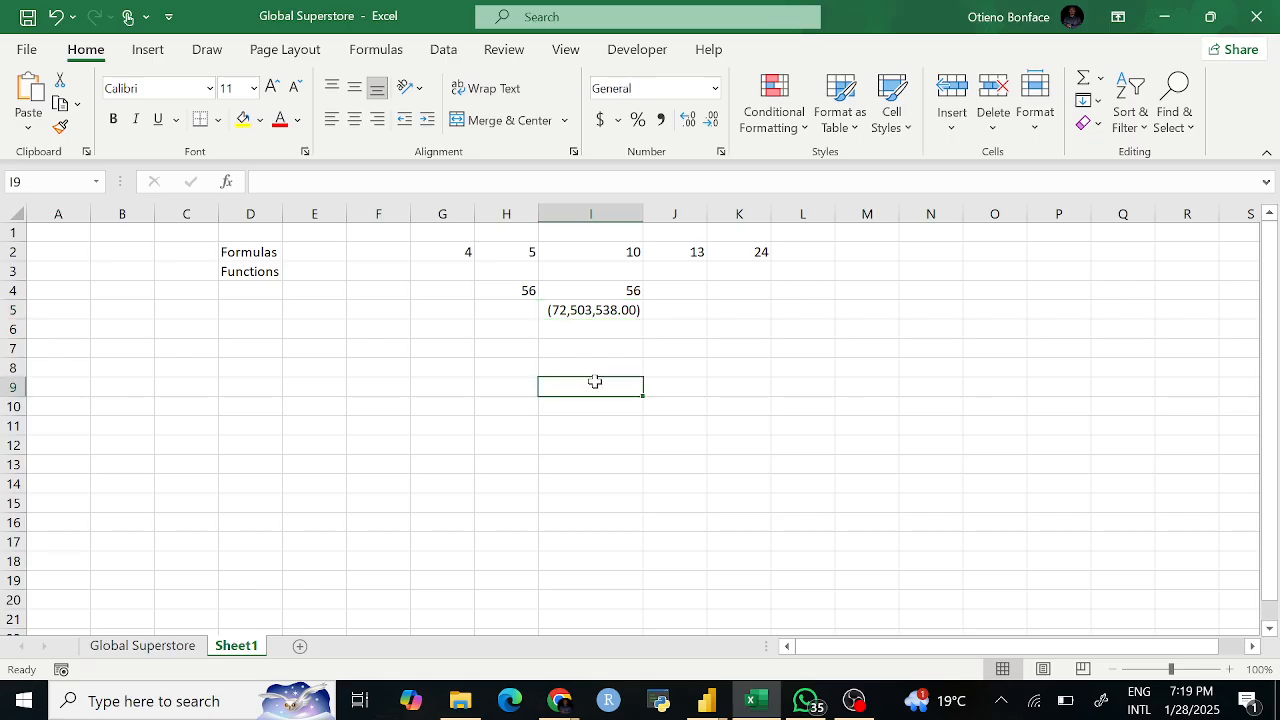
click(586, 308)
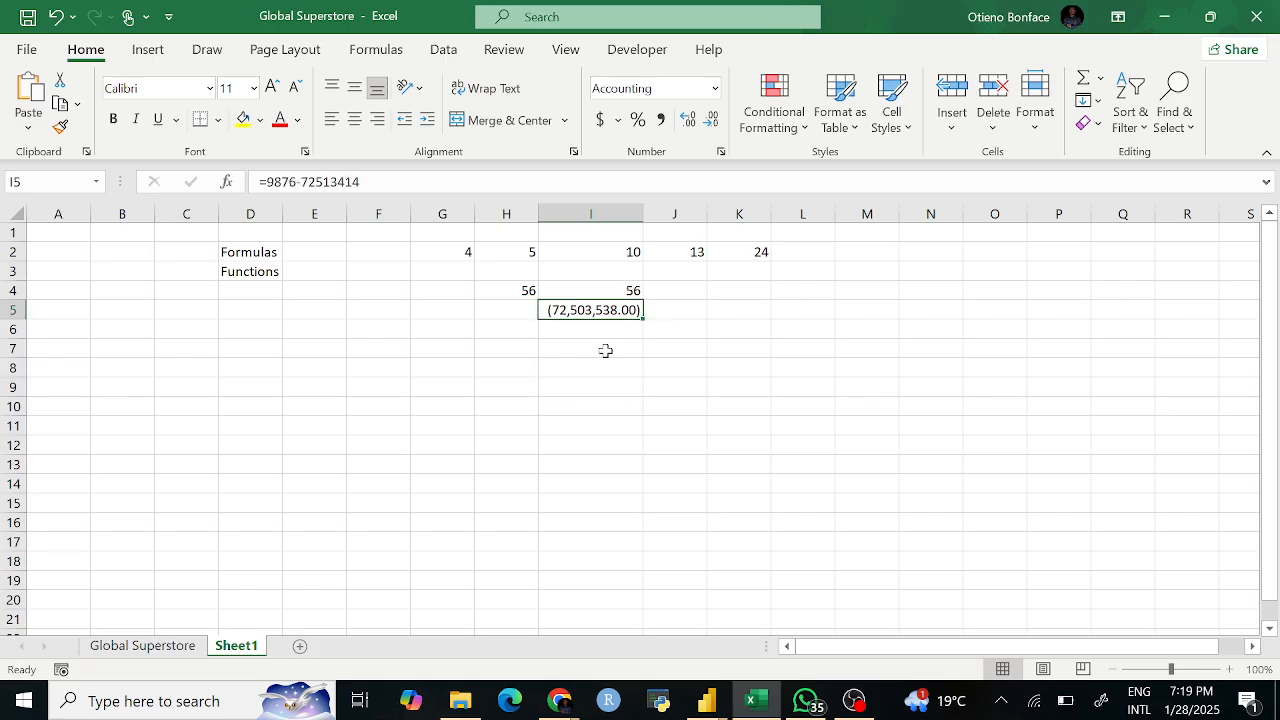
click(504, 330)
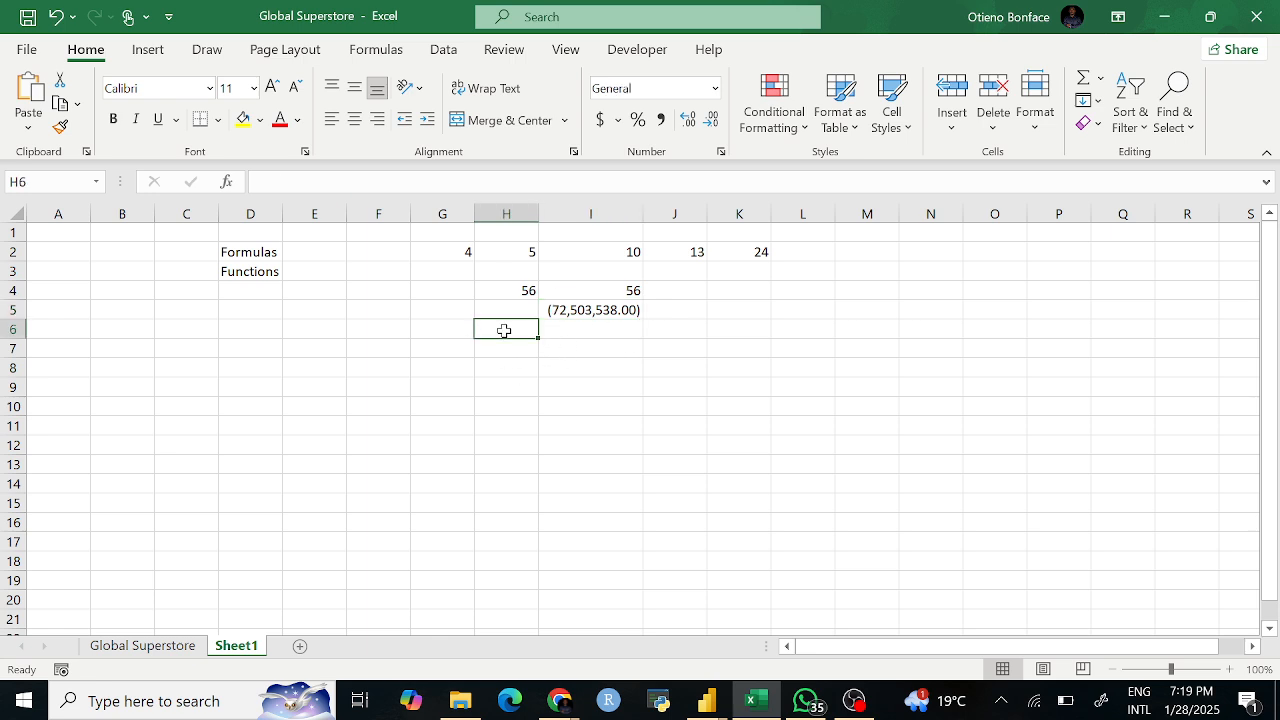
Step: Enter =22*9 in H6 to get 198
text(=)
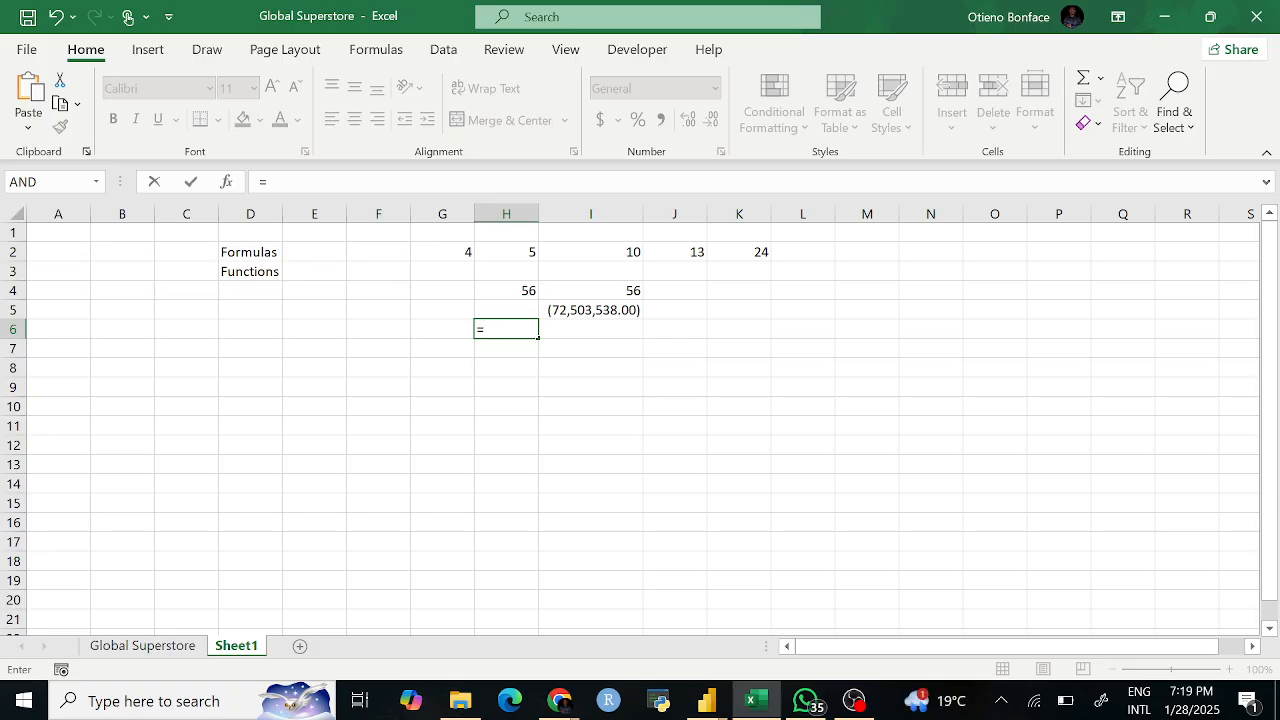
text(22*9)
key(Return)
Step: Check the formulas behind H6, I4 and H4
click(523, 328)
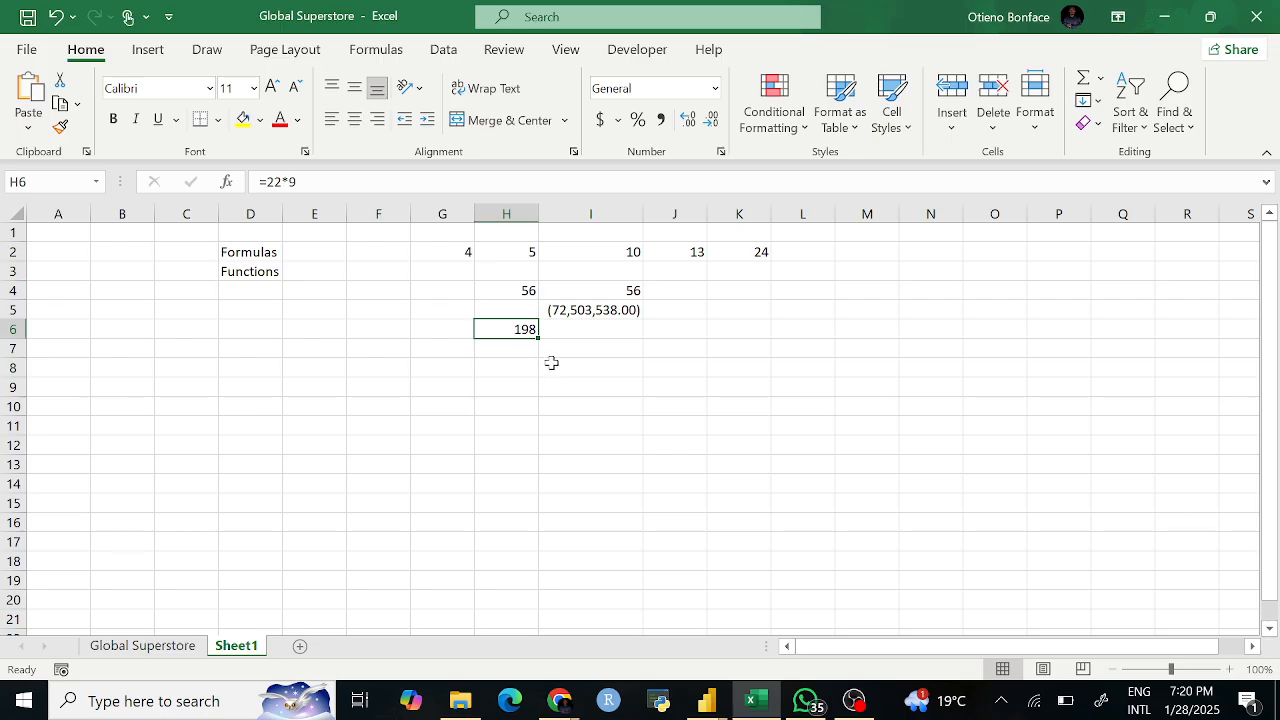
click(645, 355)
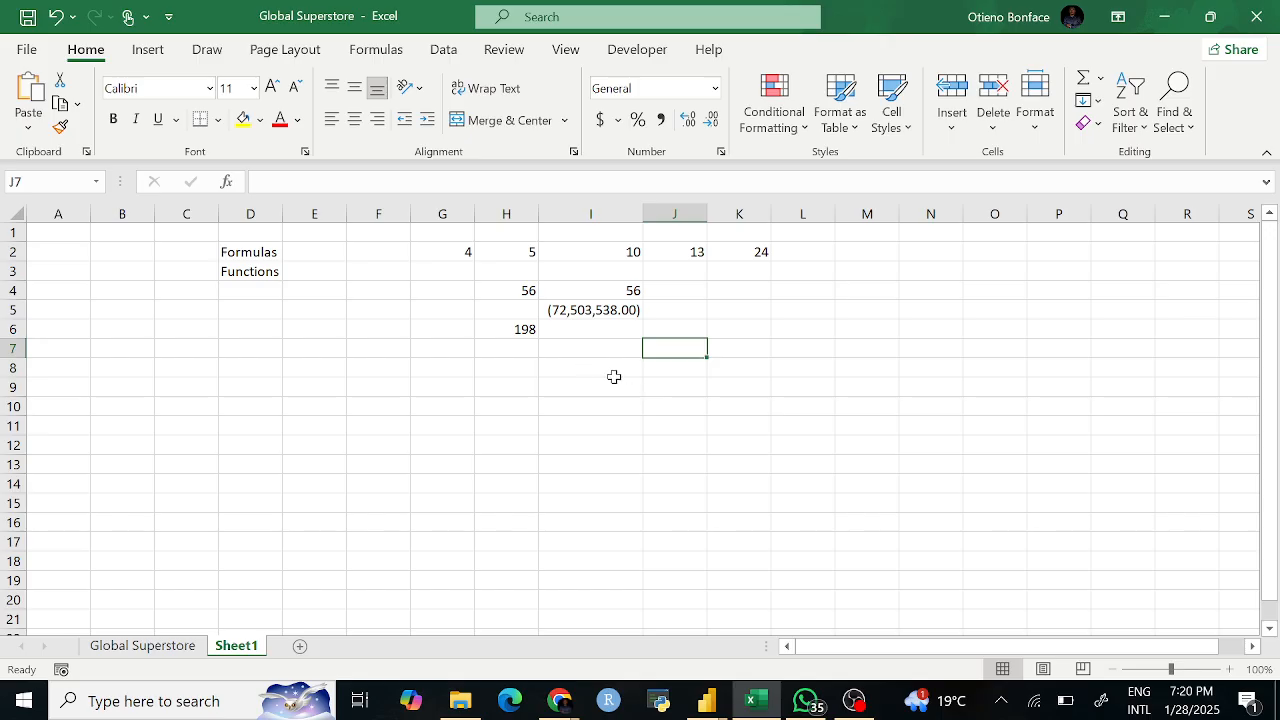
click(600, 329)
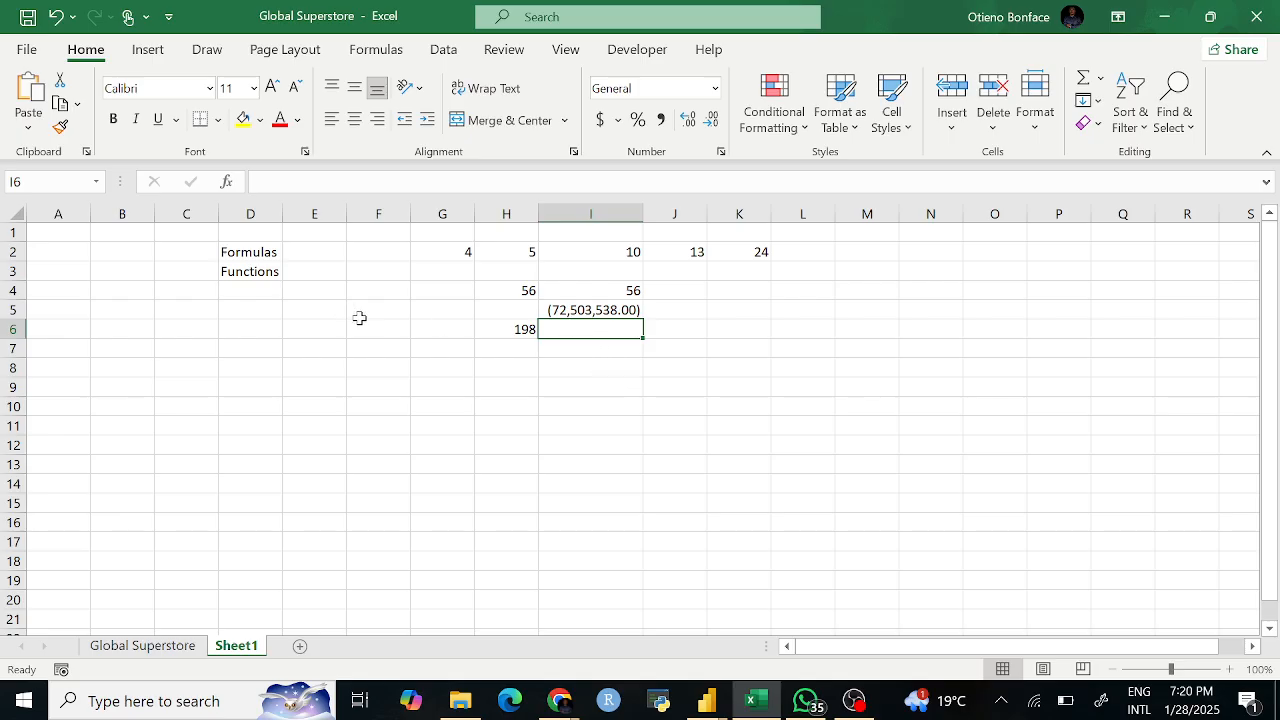
click(560, 290)
click(518, 288)
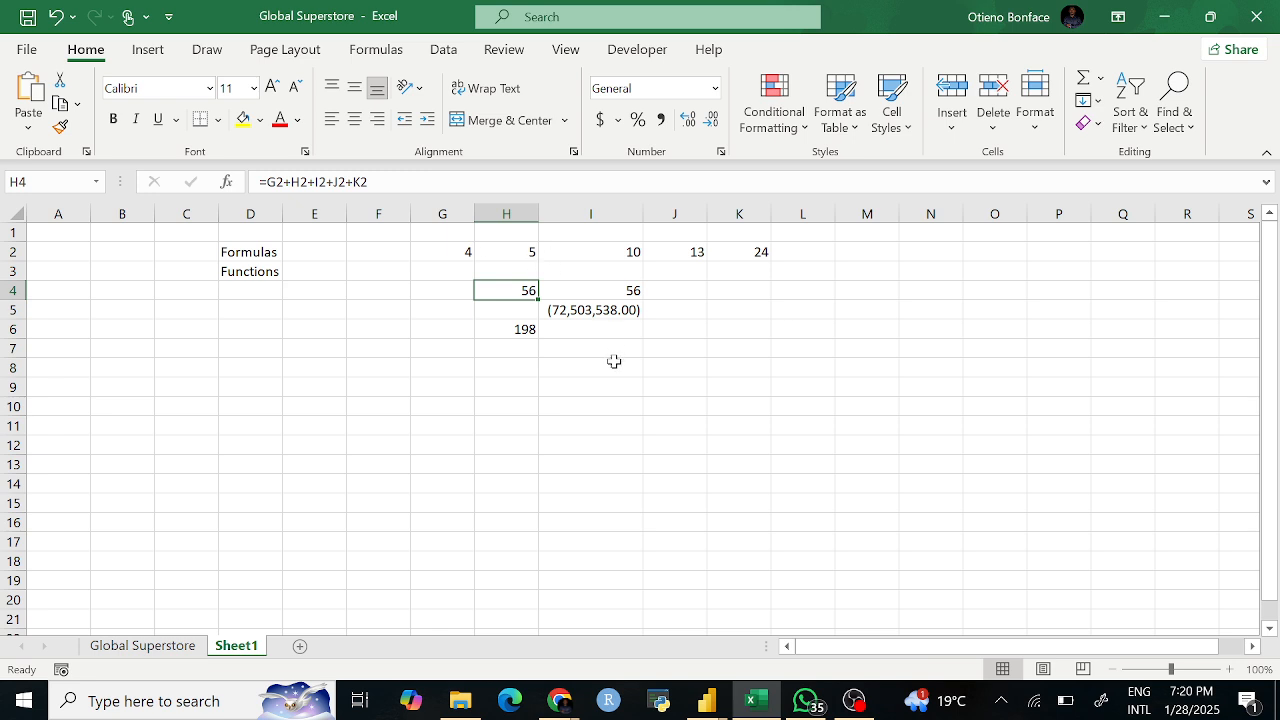
Step: Enter =SUM(8+9) in H7 using the SUM suggestion, so it shows 17
click(514, 350)
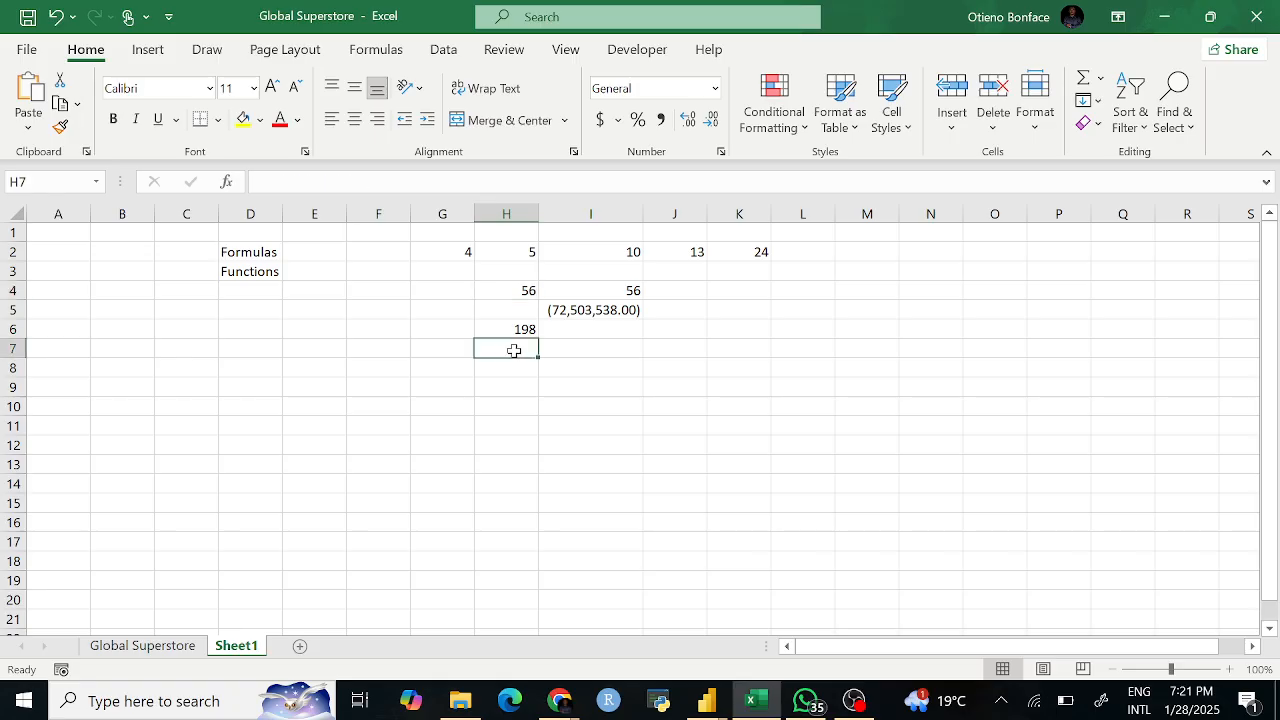
text(=sum)
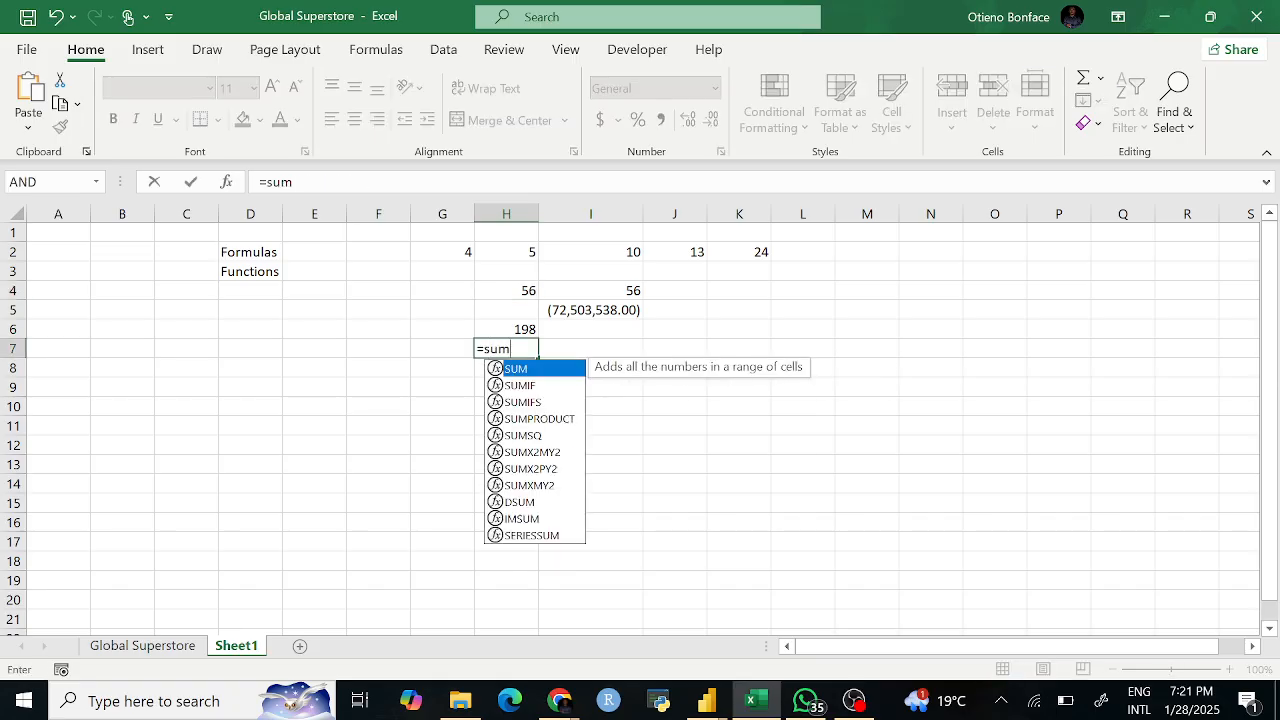
key(Tab)
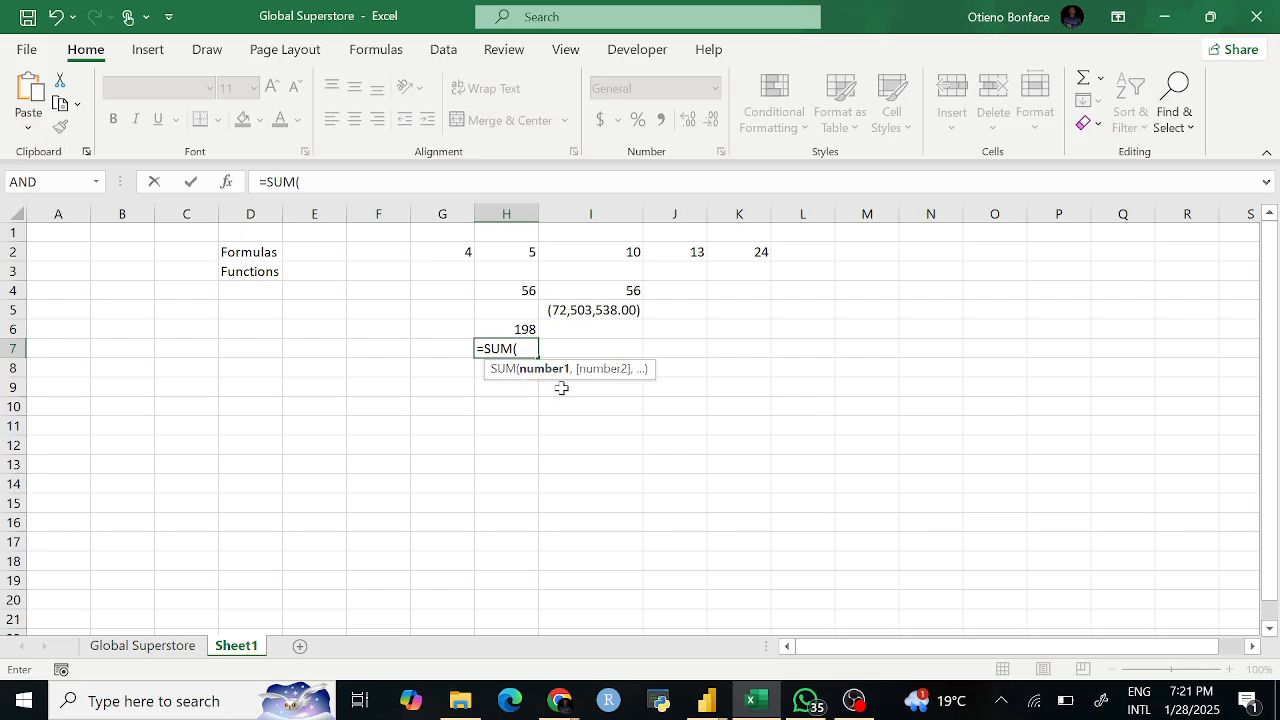
text(8)
key(Return)
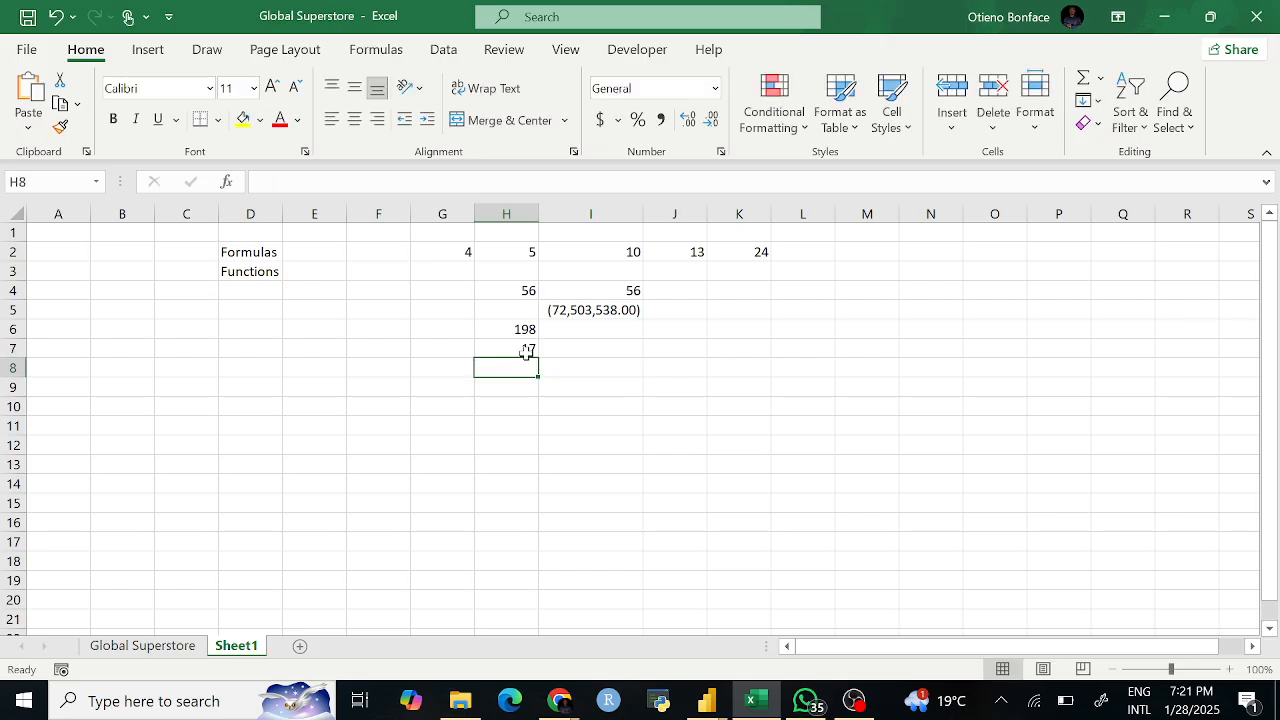
key(Up)
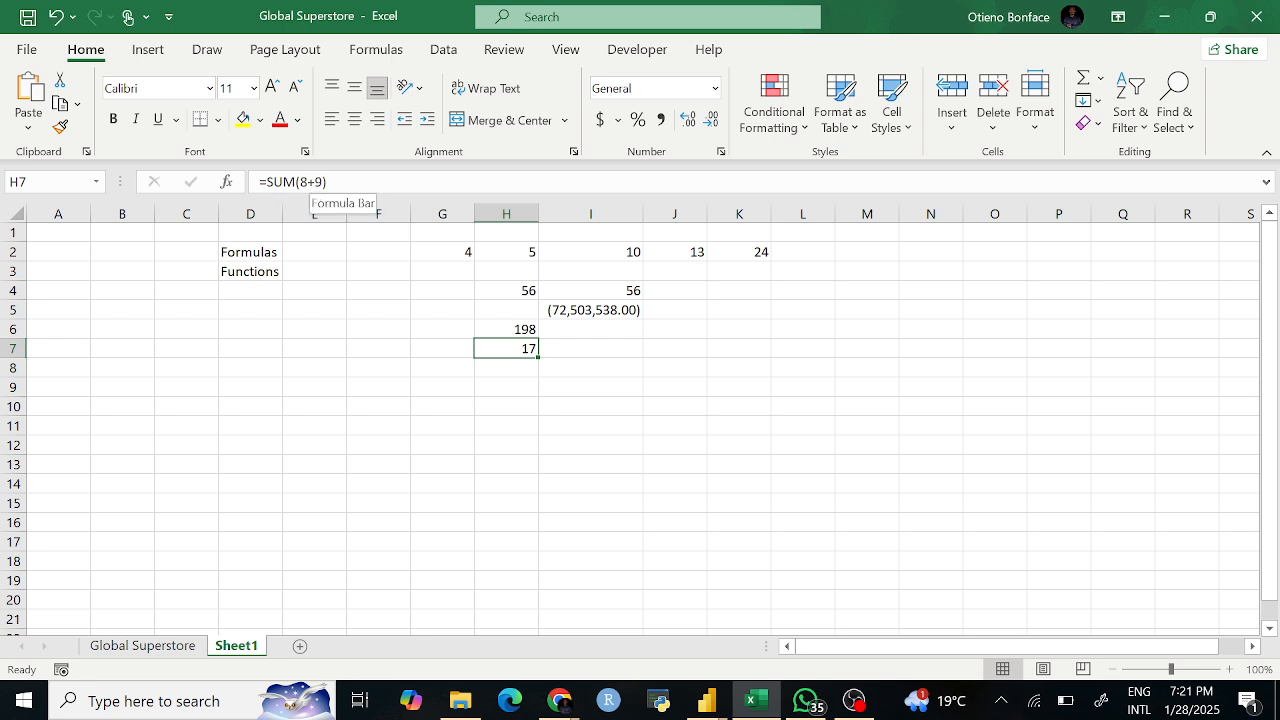
click(507, 384)
click(522, 352)
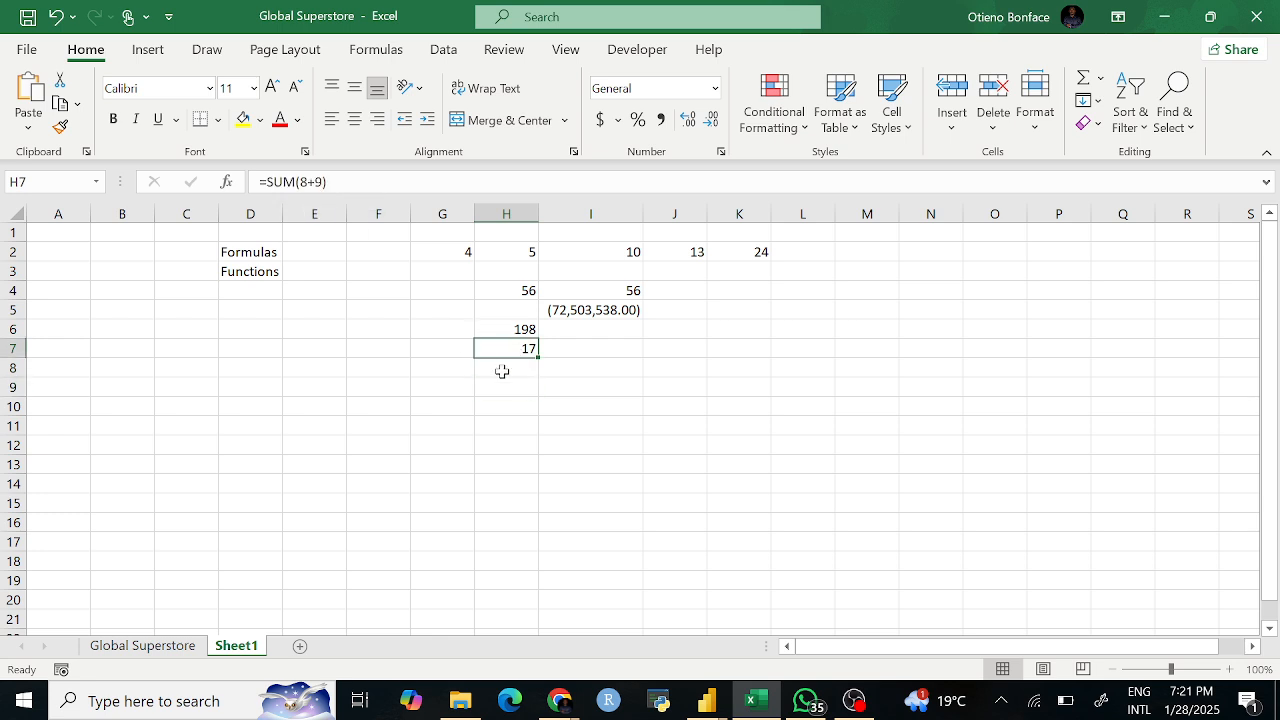
click(320, 183)
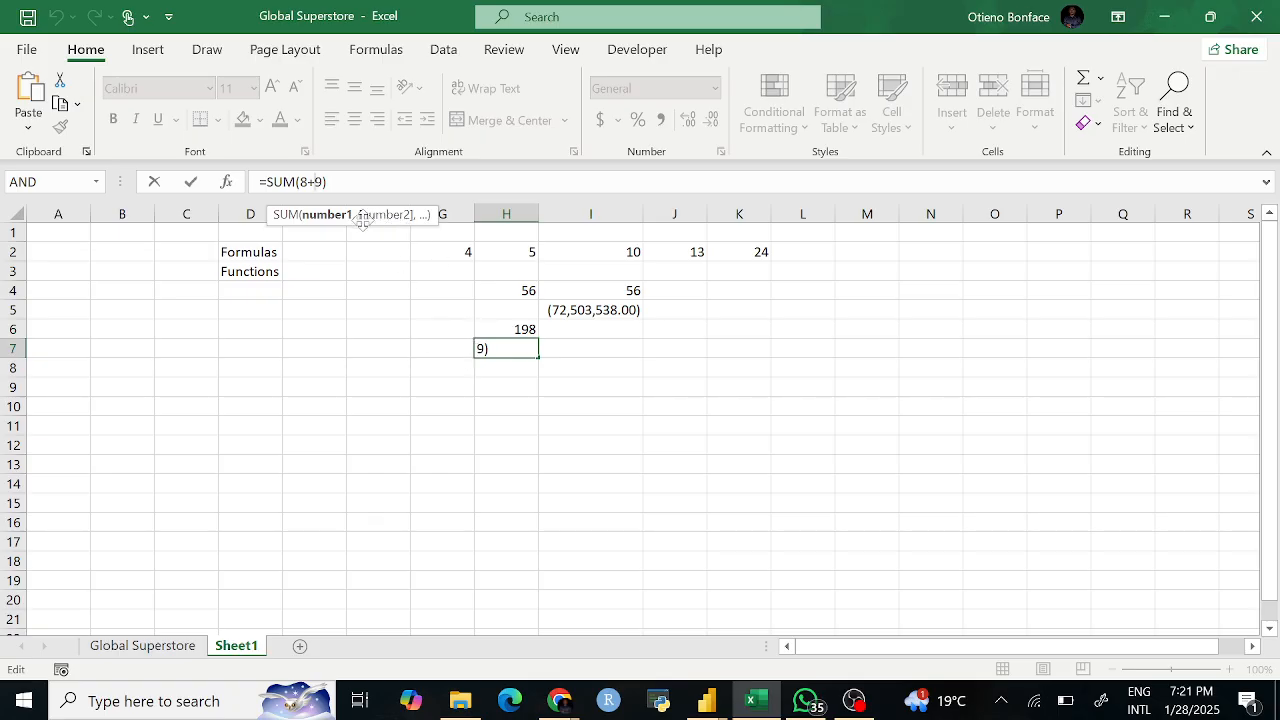
Step: Replace 8+9 in H7's SUM with the arguments G2,H2,I2,J2,K2
click(326, 182)
key(Left)
key(BackSpace)
key(BackSpace)
key(BackSpace)
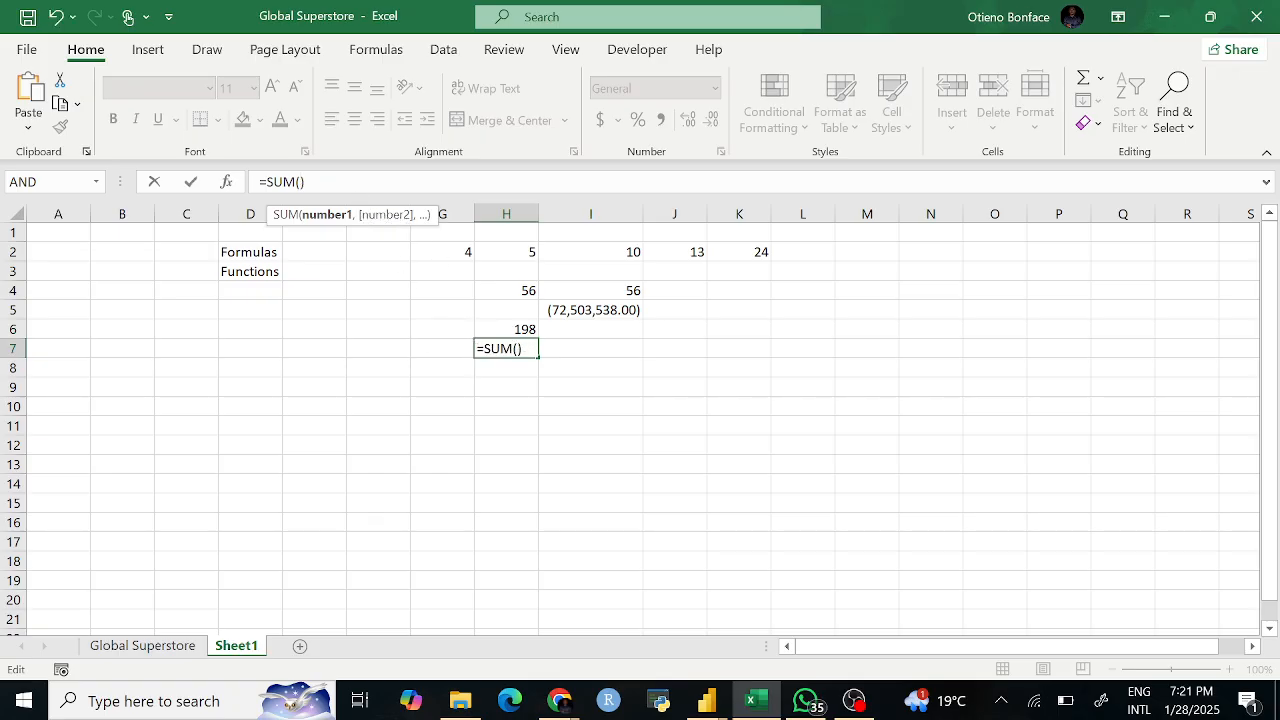
click(458, 251)
text(,)
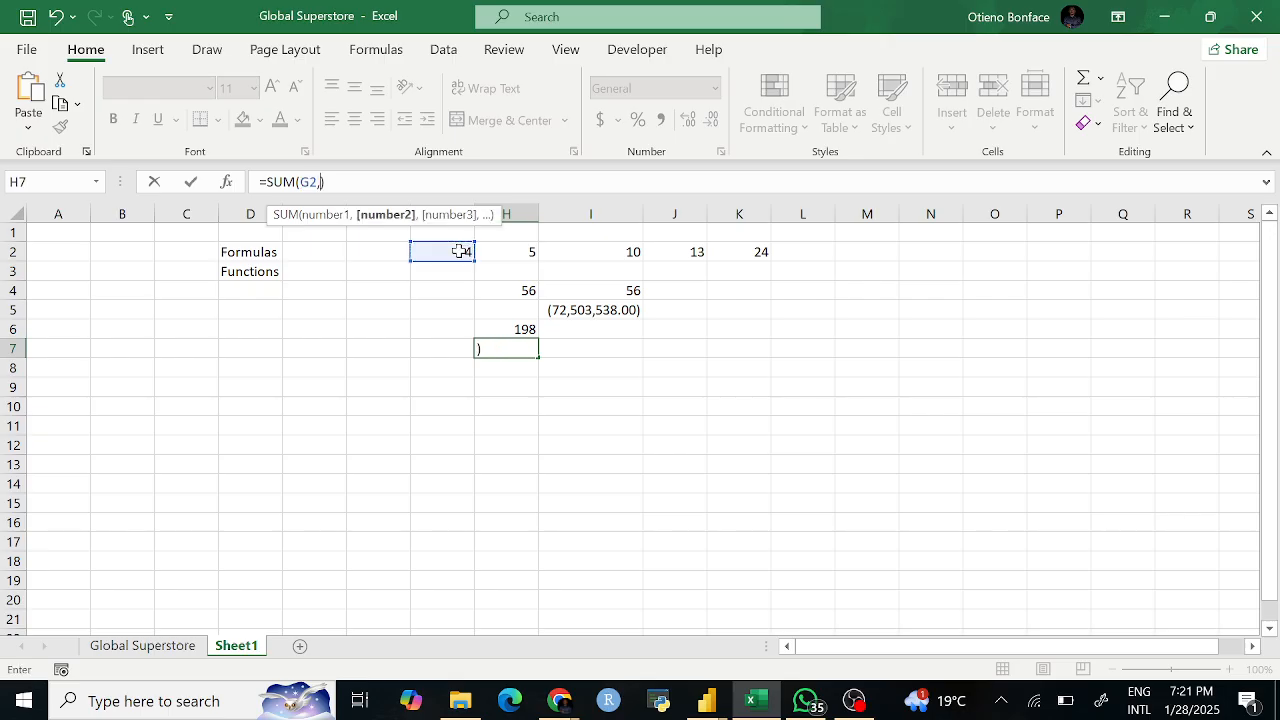
click(515, 248)
text(,)
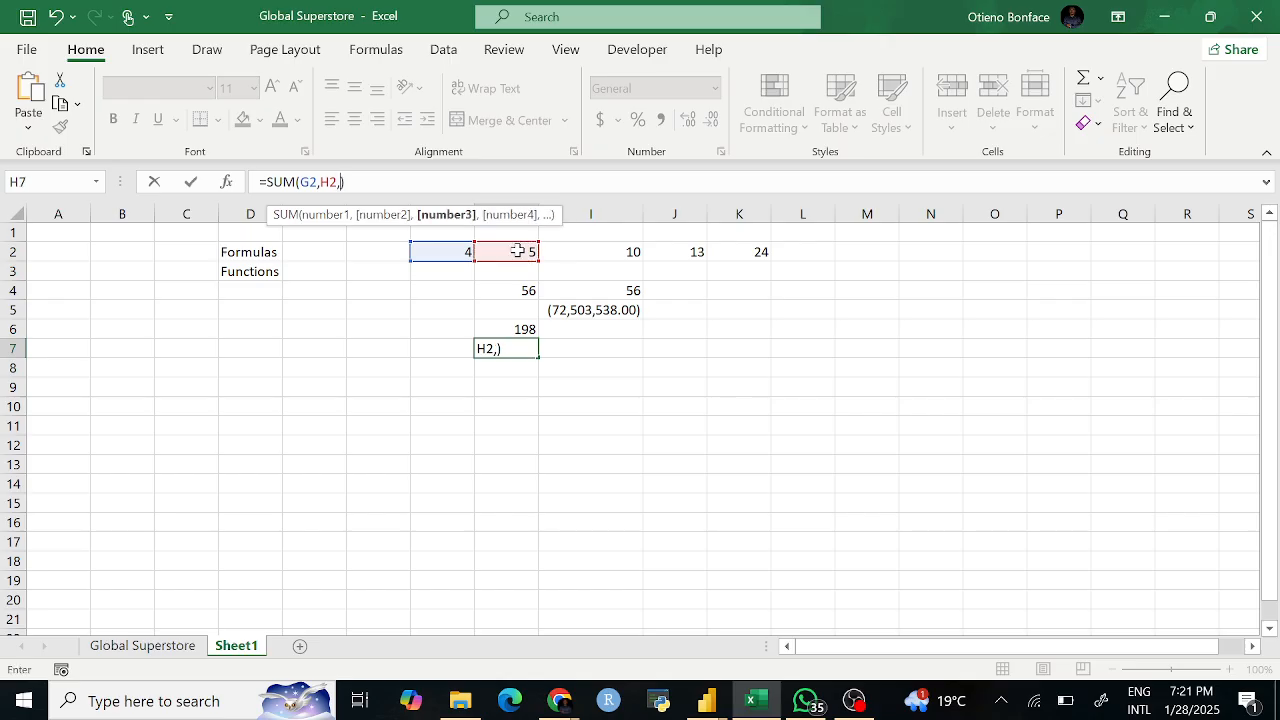
click(622, 250)
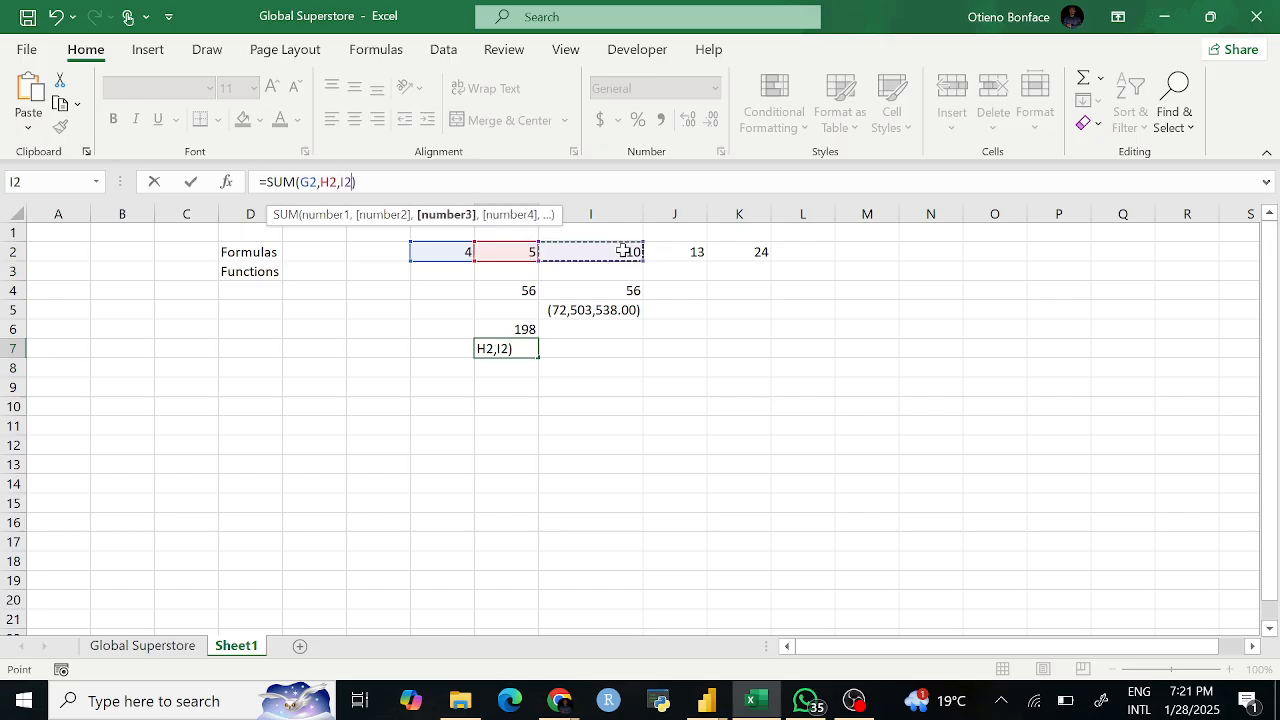
text(.)
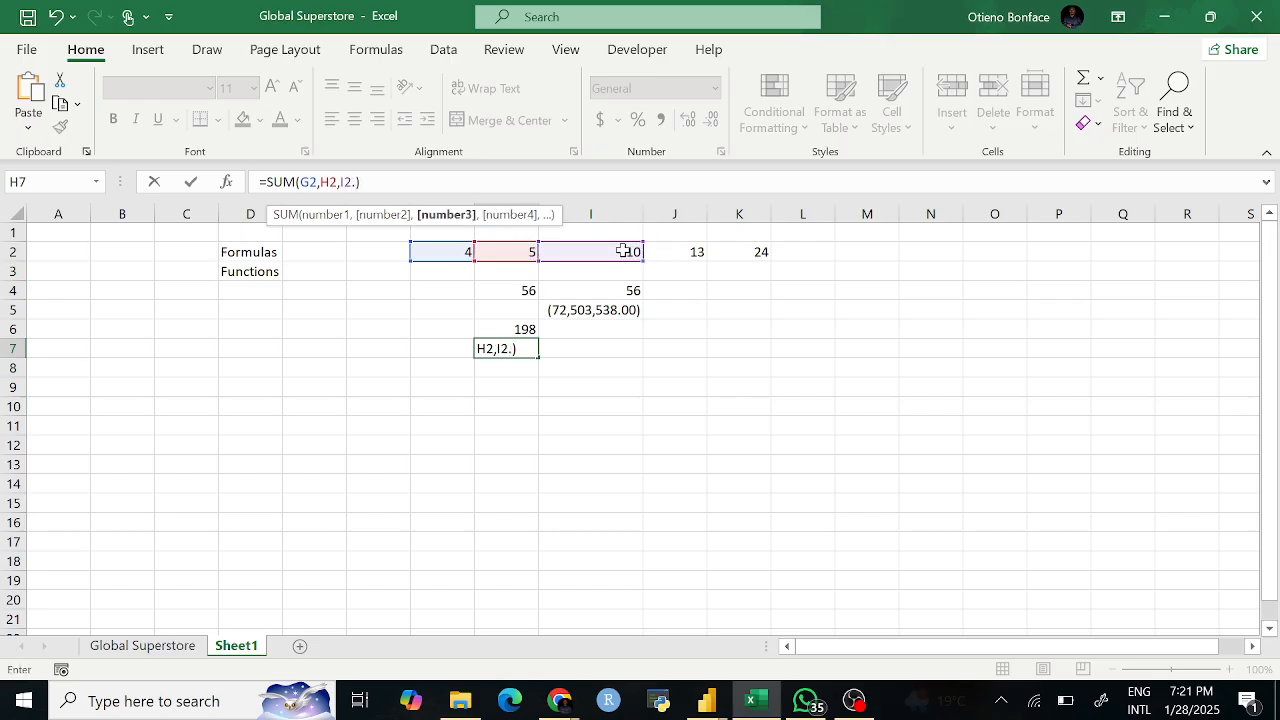
key(BackSpace)
text(,)
click(675, 252)
text(,)
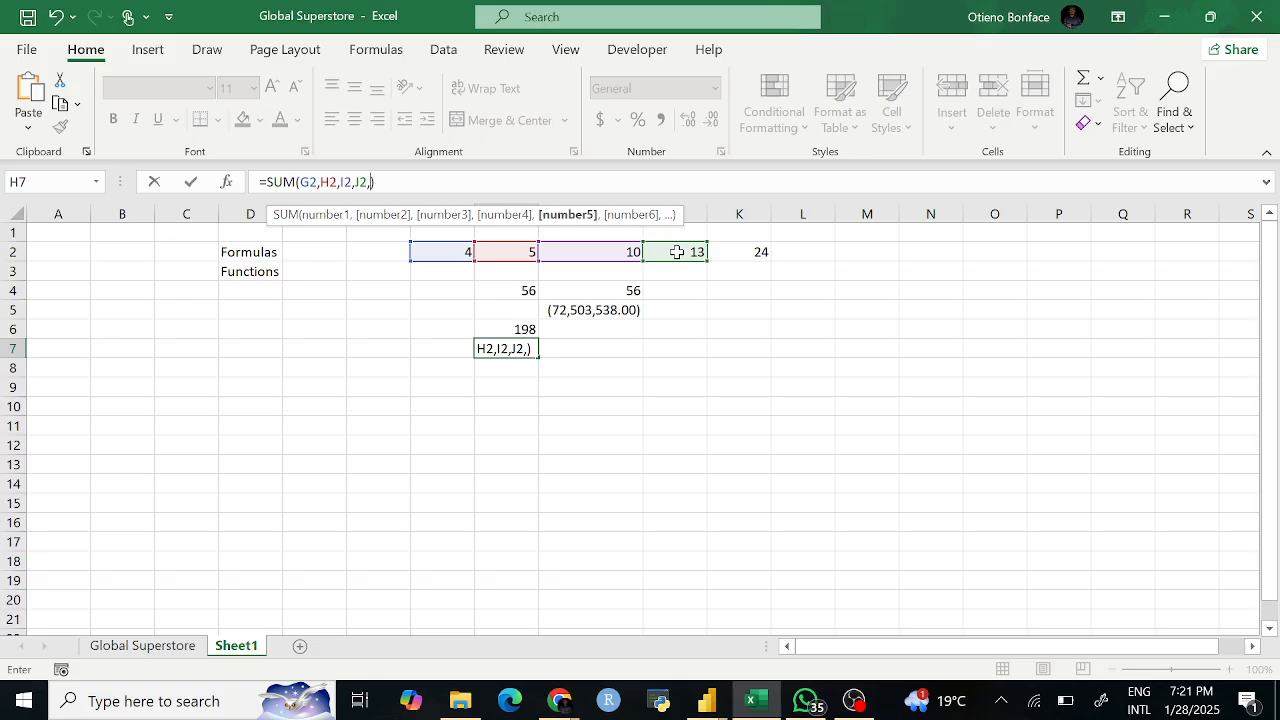
click(747, 252)
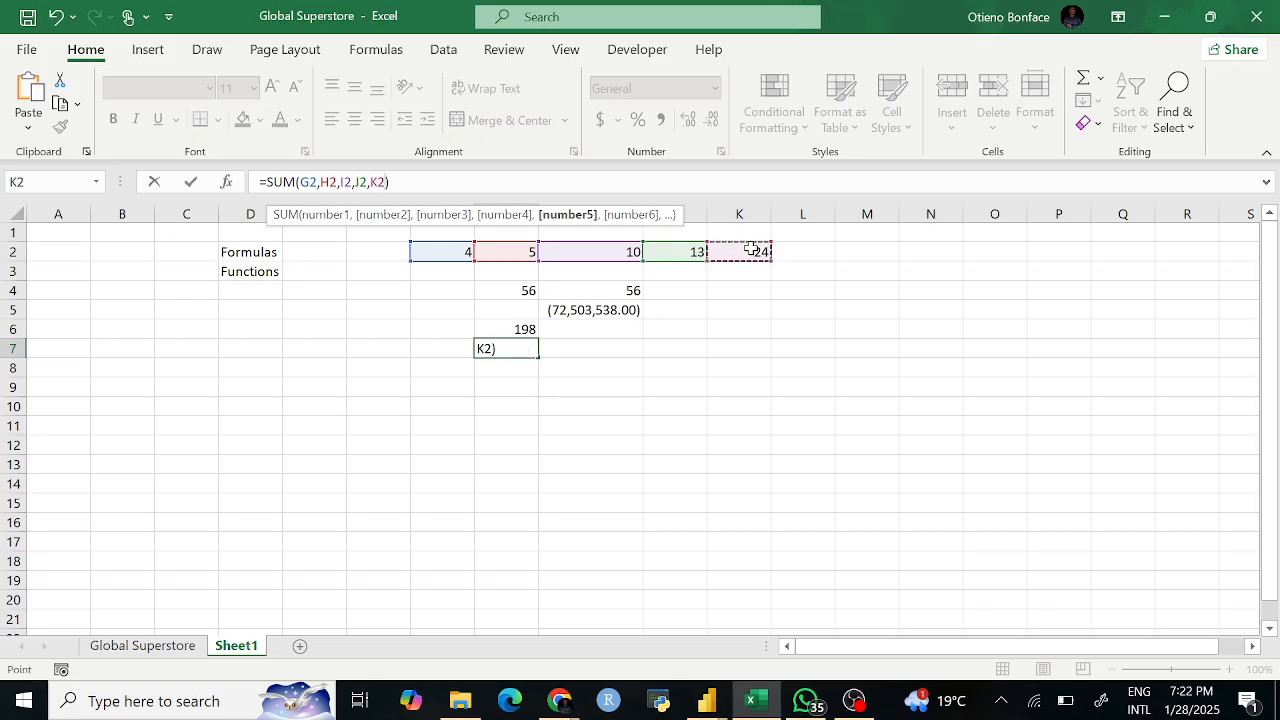
key(Return)
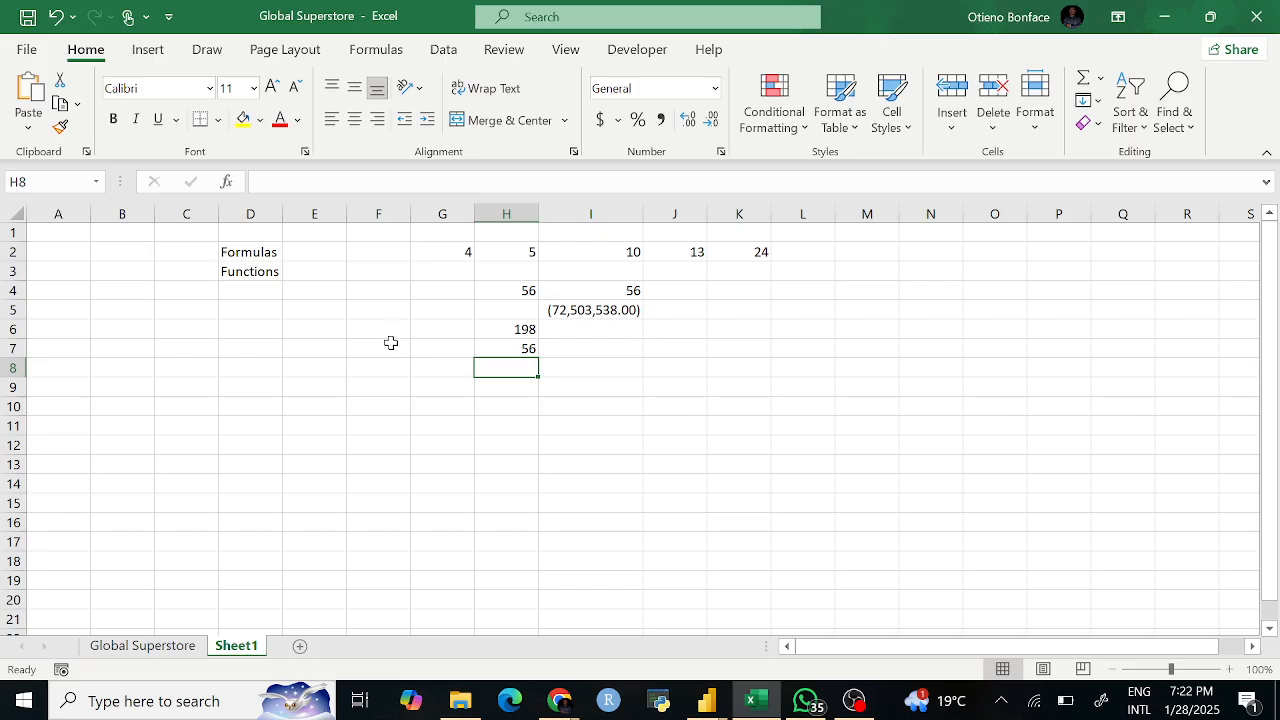
click(369, 212)
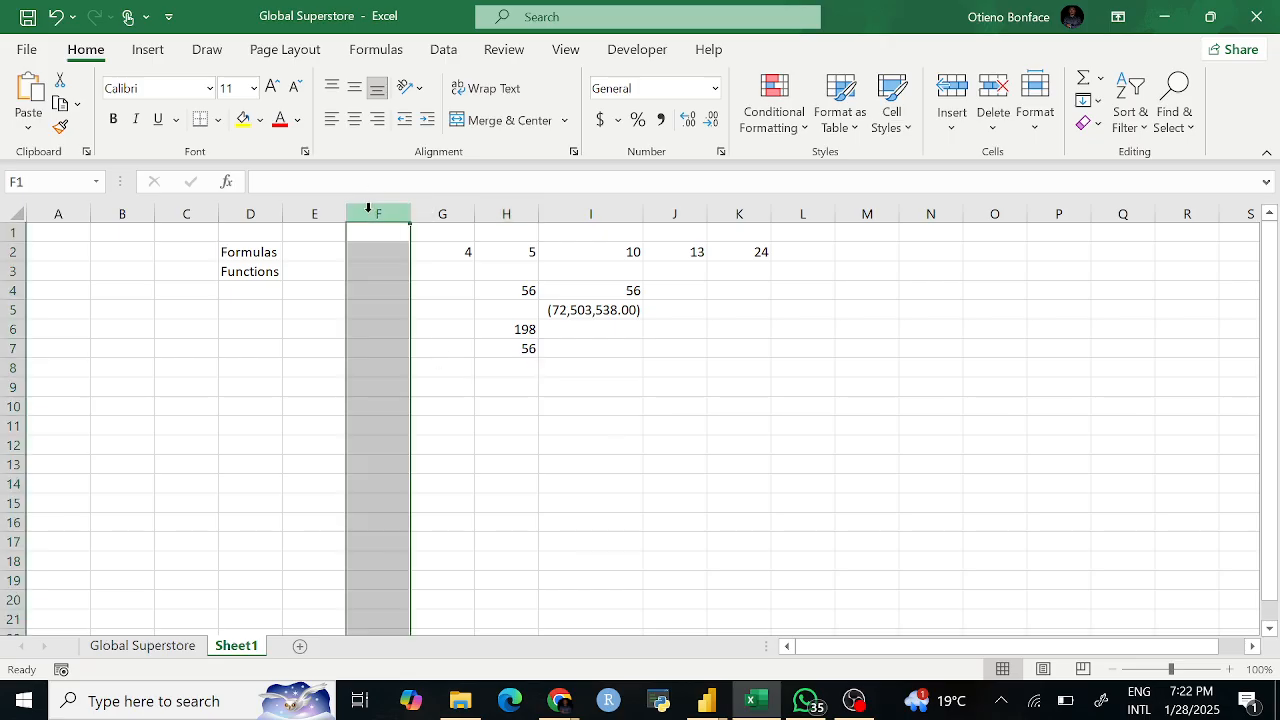
click(10, 326)
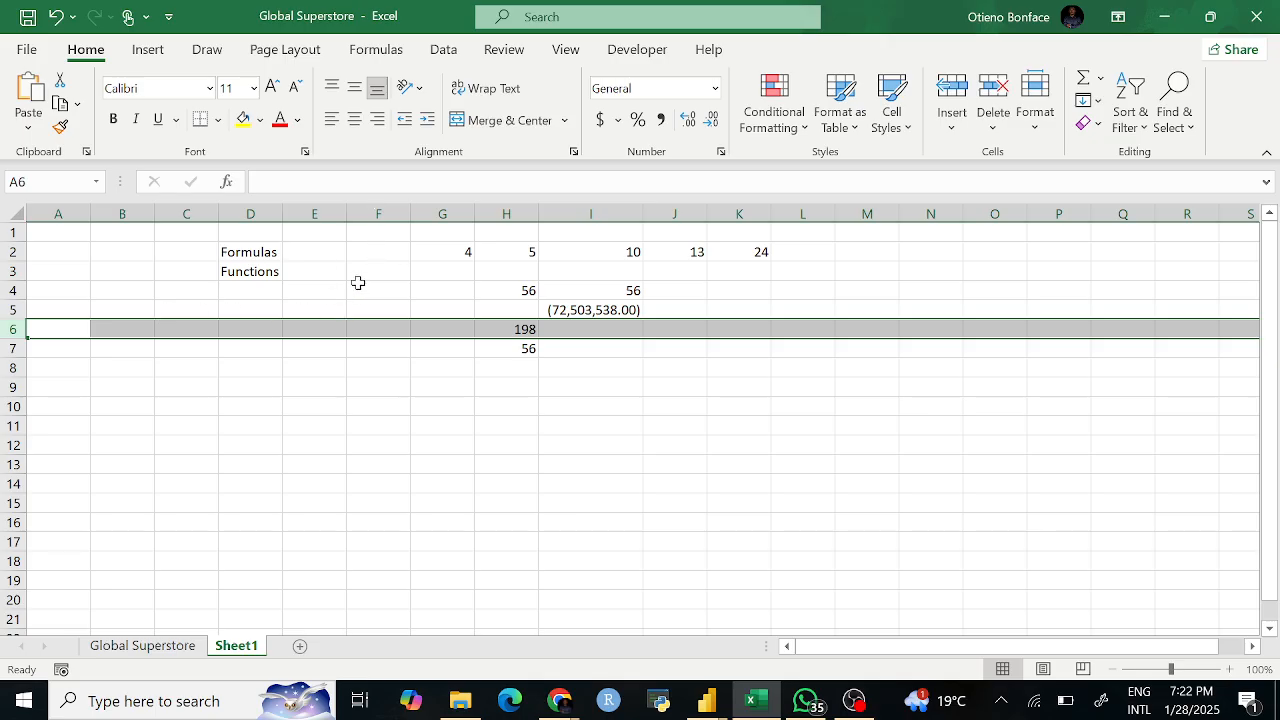
click(366, 329)
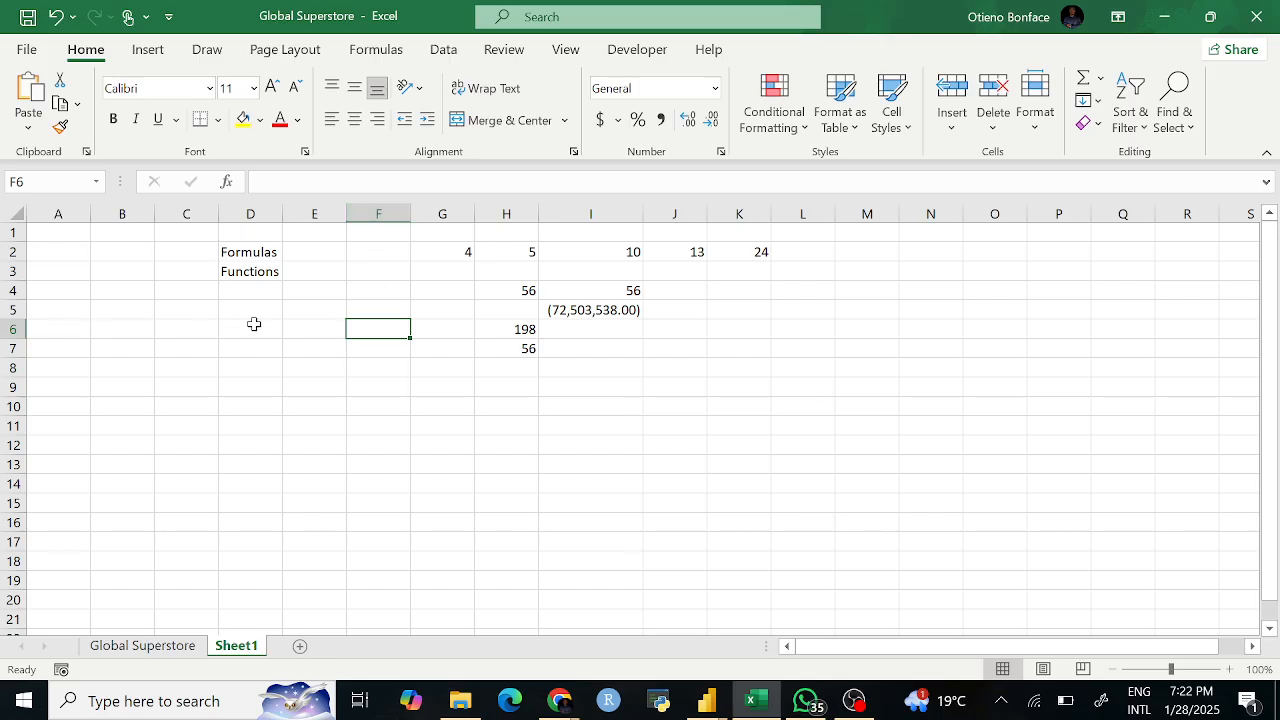
click(20, 181)
click(1149, 487)
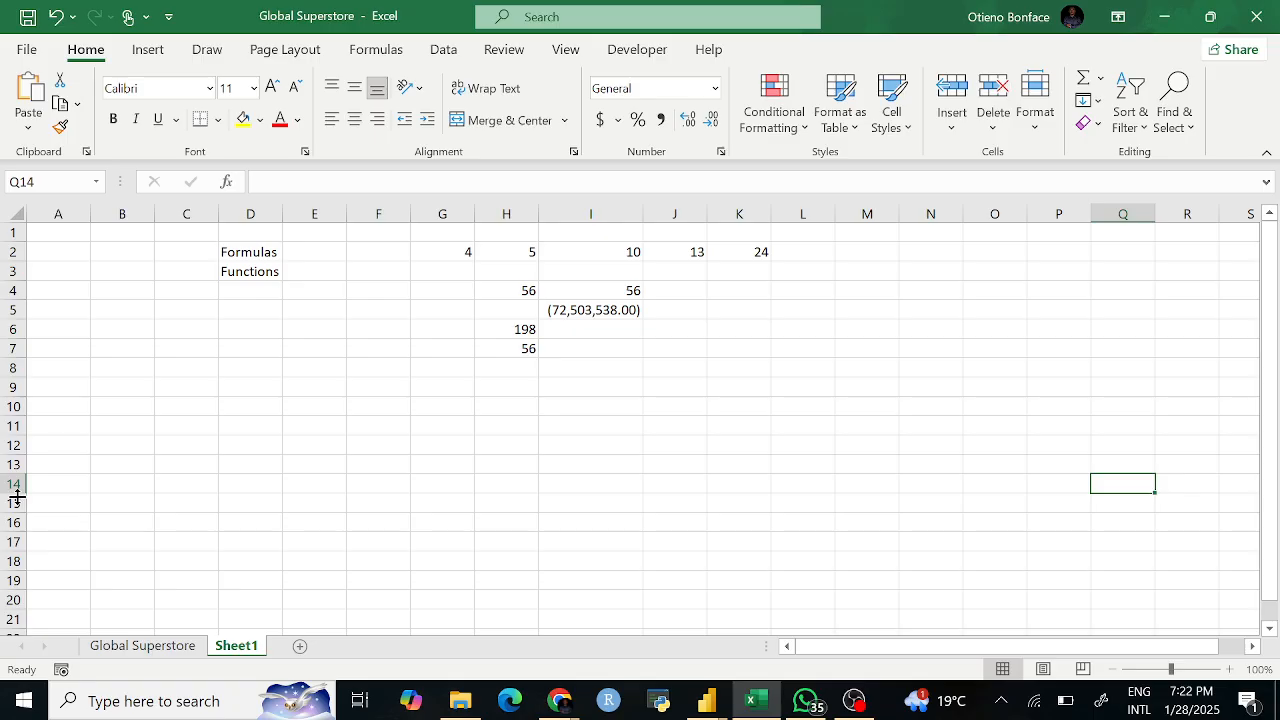
click(373, 465)
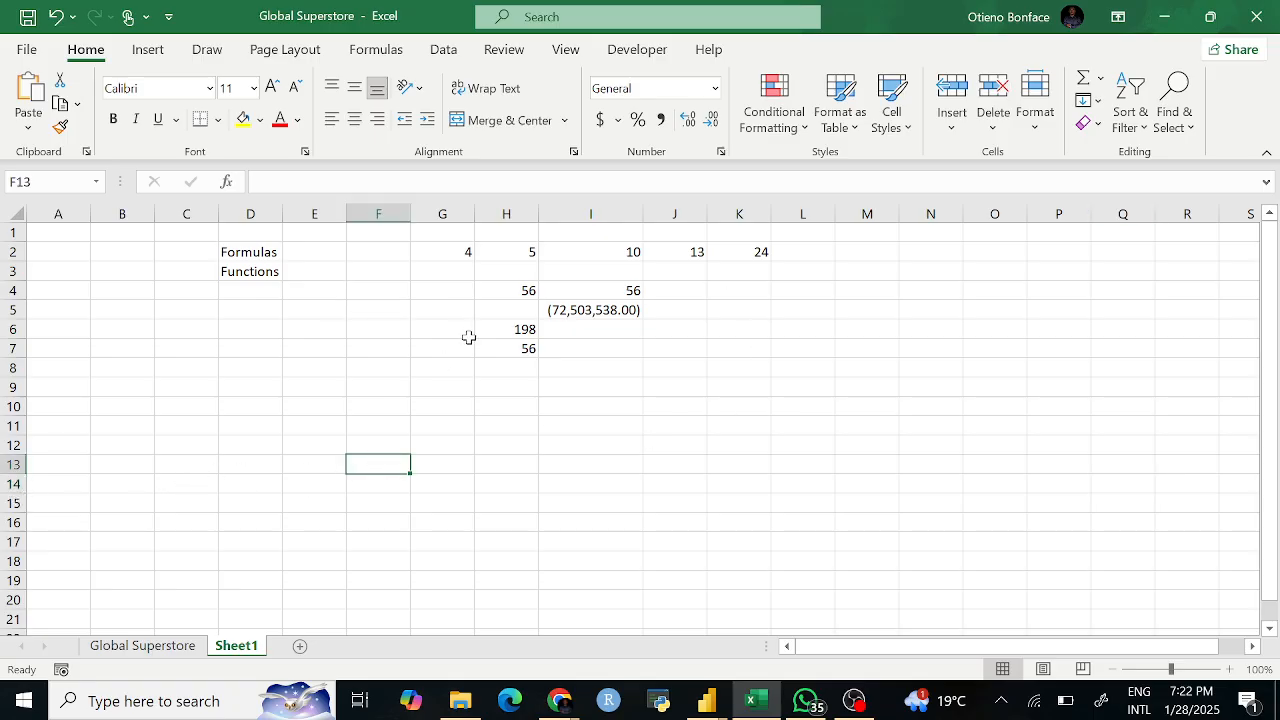
click(522, 348)
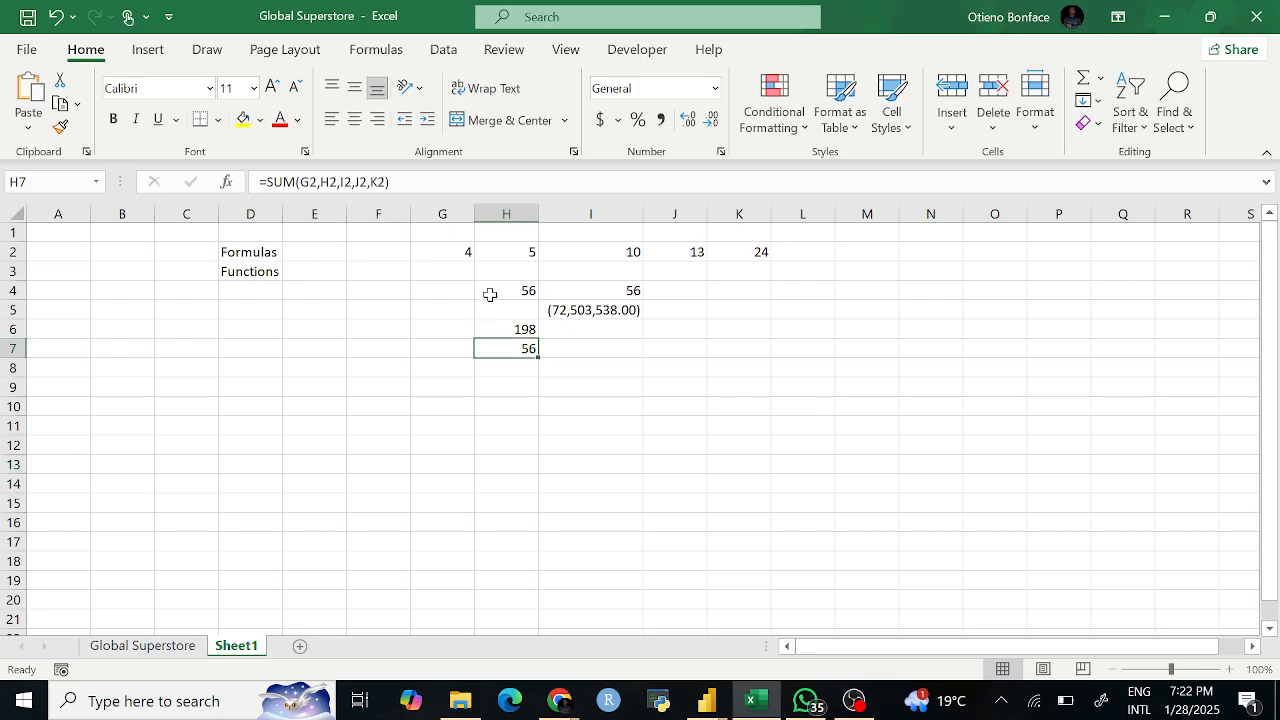
click(602, 347)
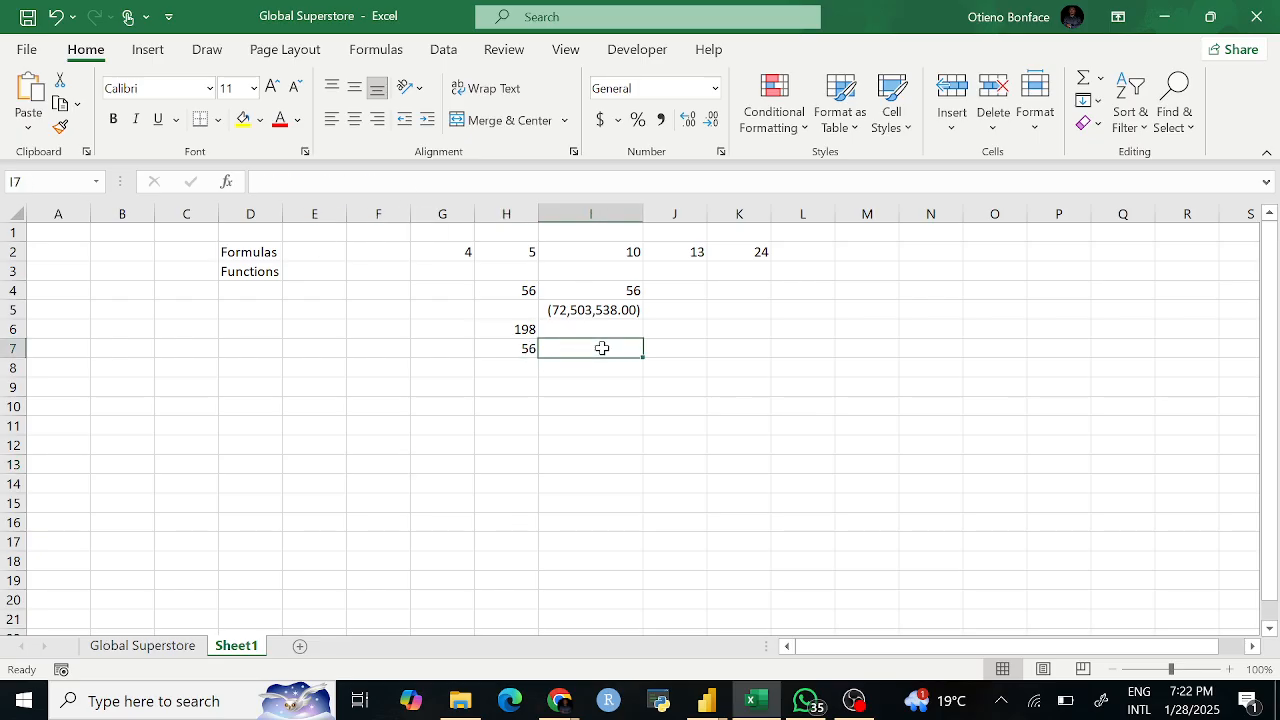
Step: Enter =SUM(4,4,10,13,24) in I7, which shows 55
text(=sum)
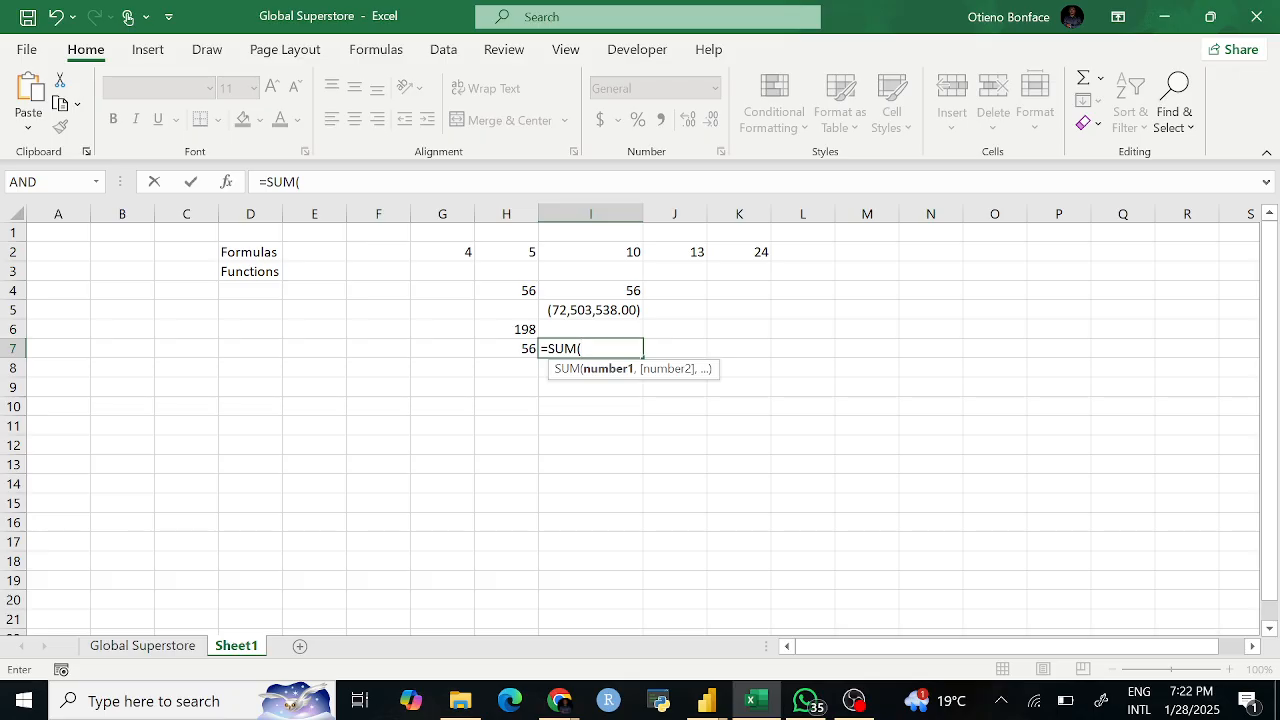
text(4,4,10,13,24)
key(Return)
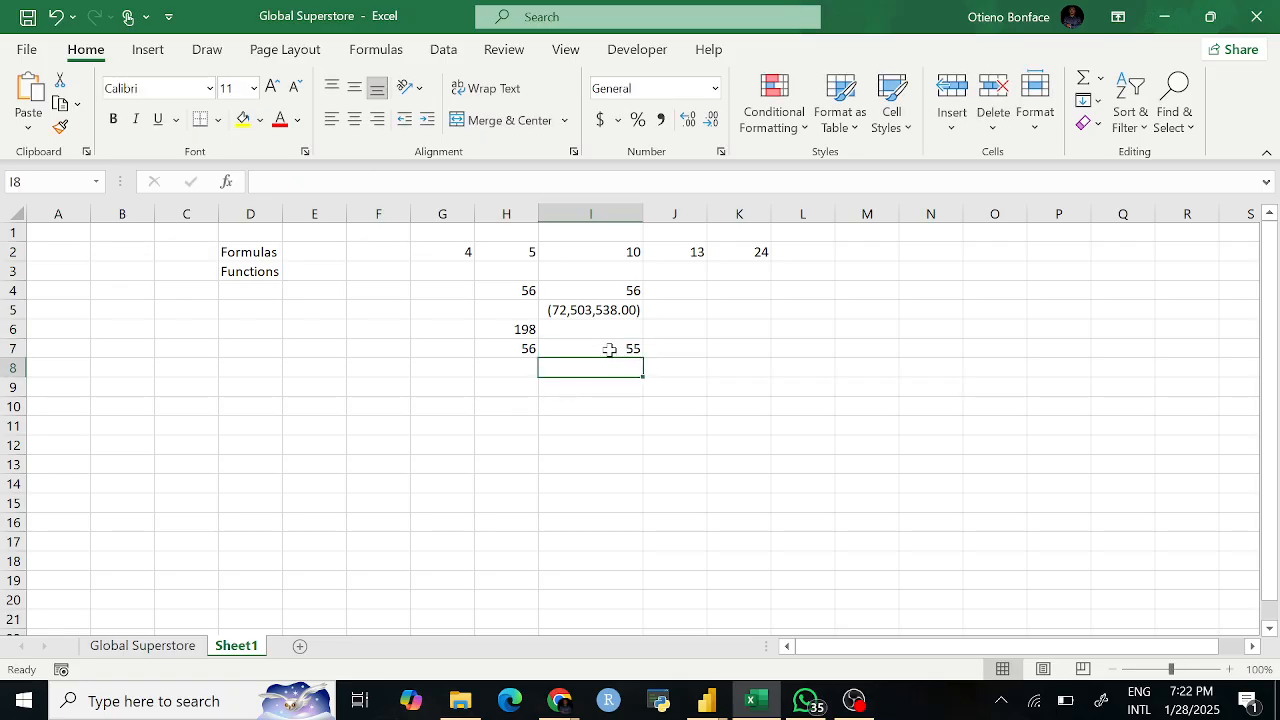
Step: Correct the second 4 to 5 in I7's SUM so it shows 56
click(609, 349)
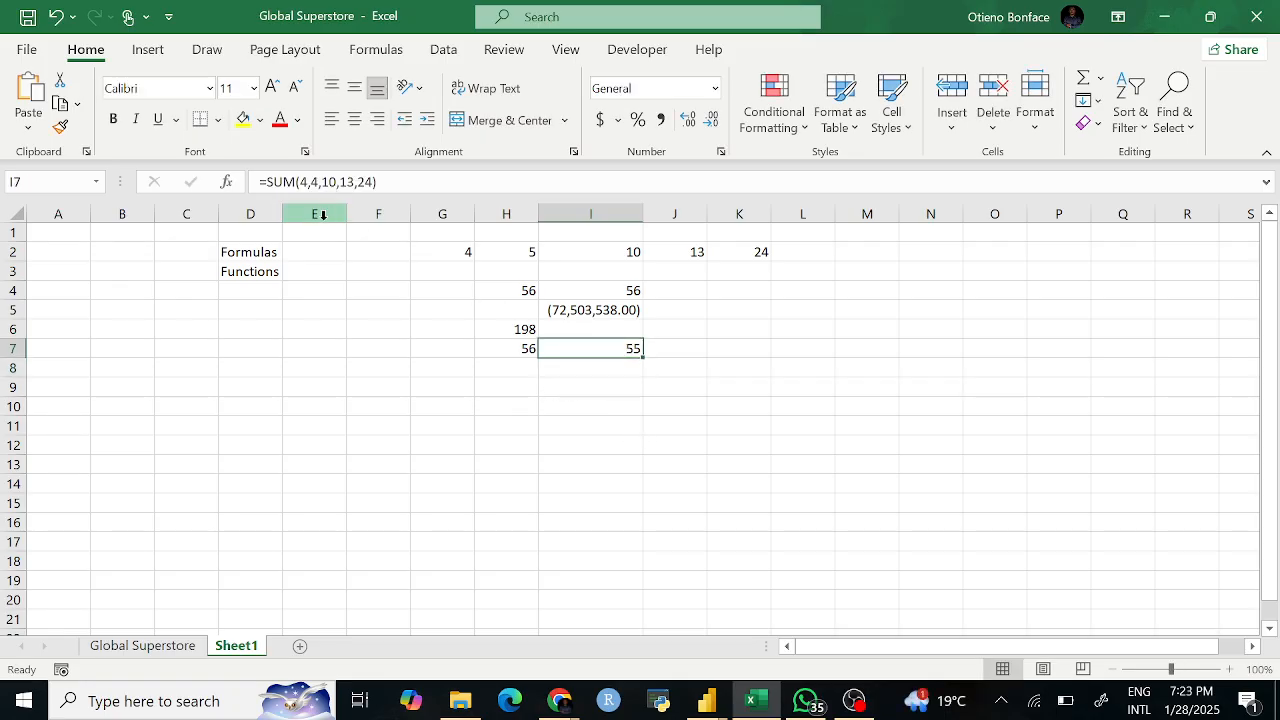
click(318, 182)
key(BackSpace)
text(5)
key(Return)
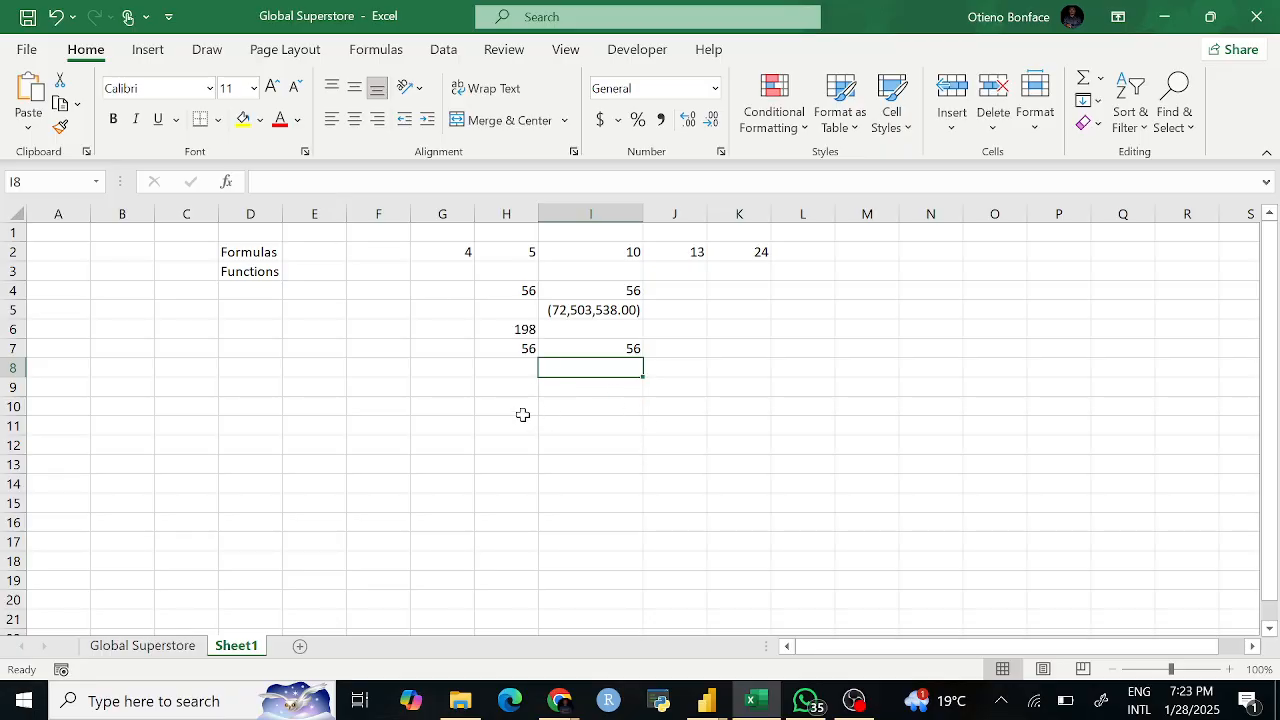
click(321, 268)
Step: Type SUM, SUMIF, SUMIFS and VLOOKUP into cells E3 through E6
text(SUM)
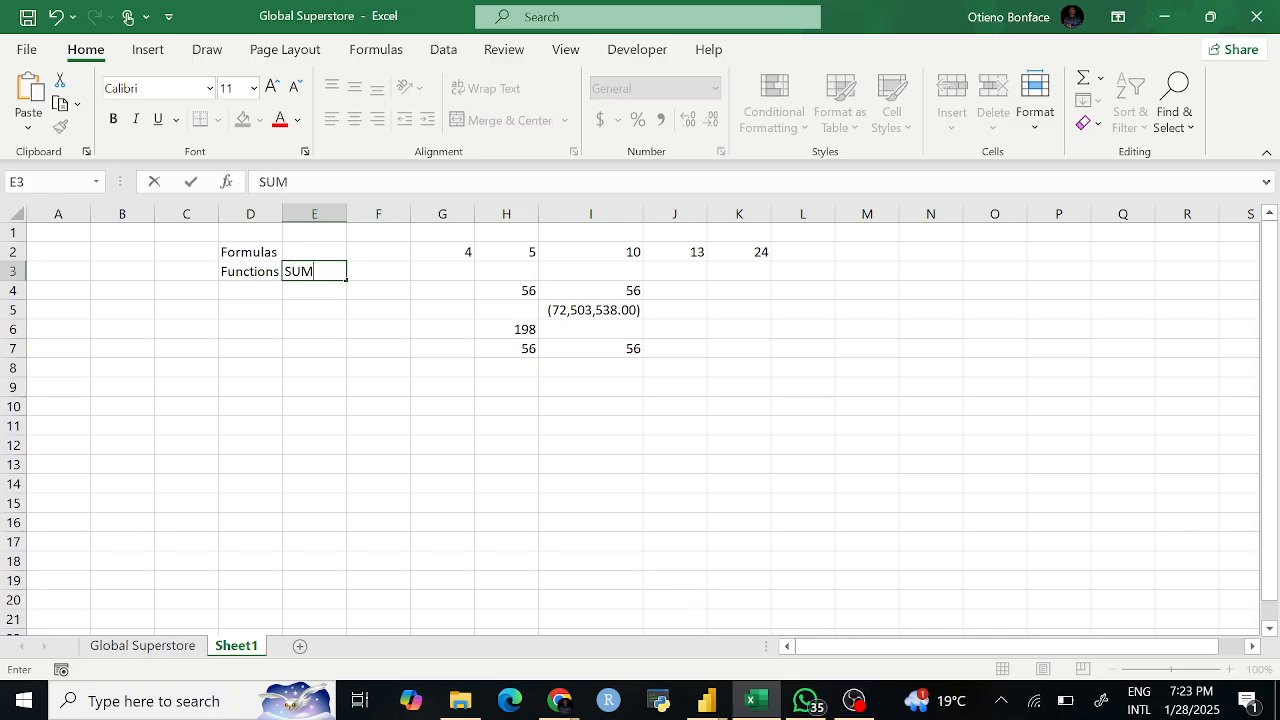
key(Return)
click(321, 268)
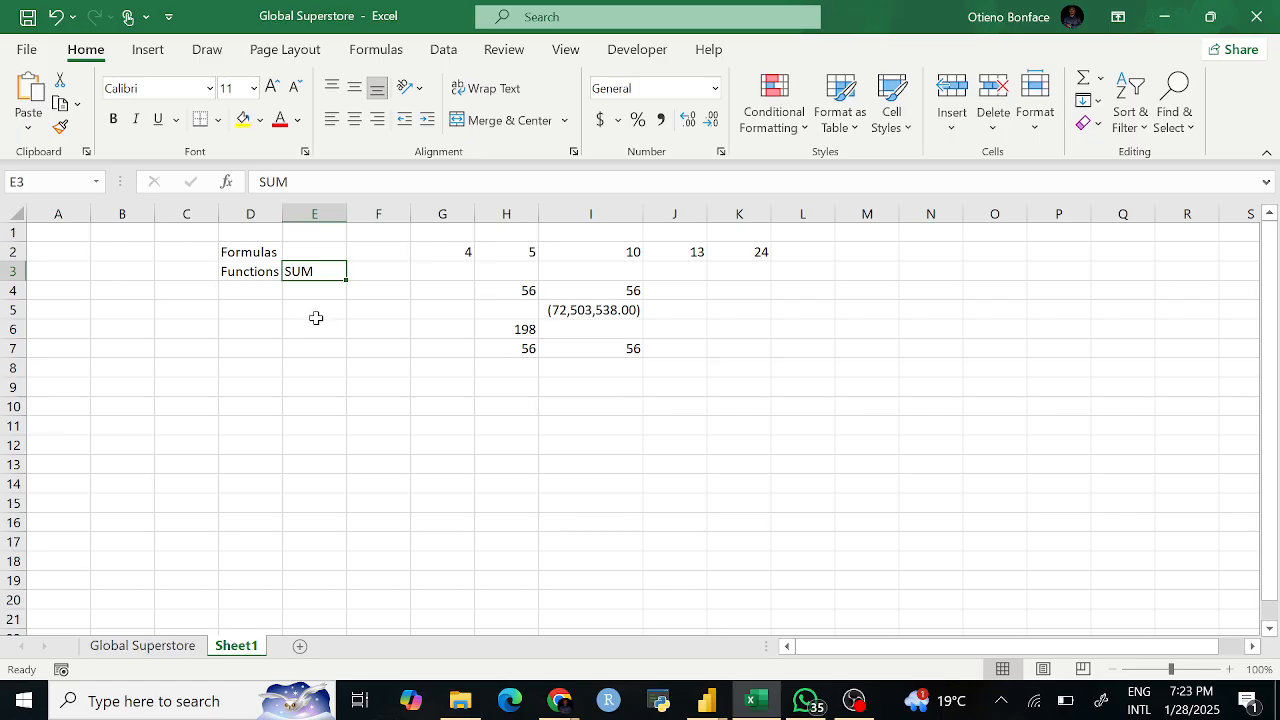
click(312, 292)
text(SUMIF)
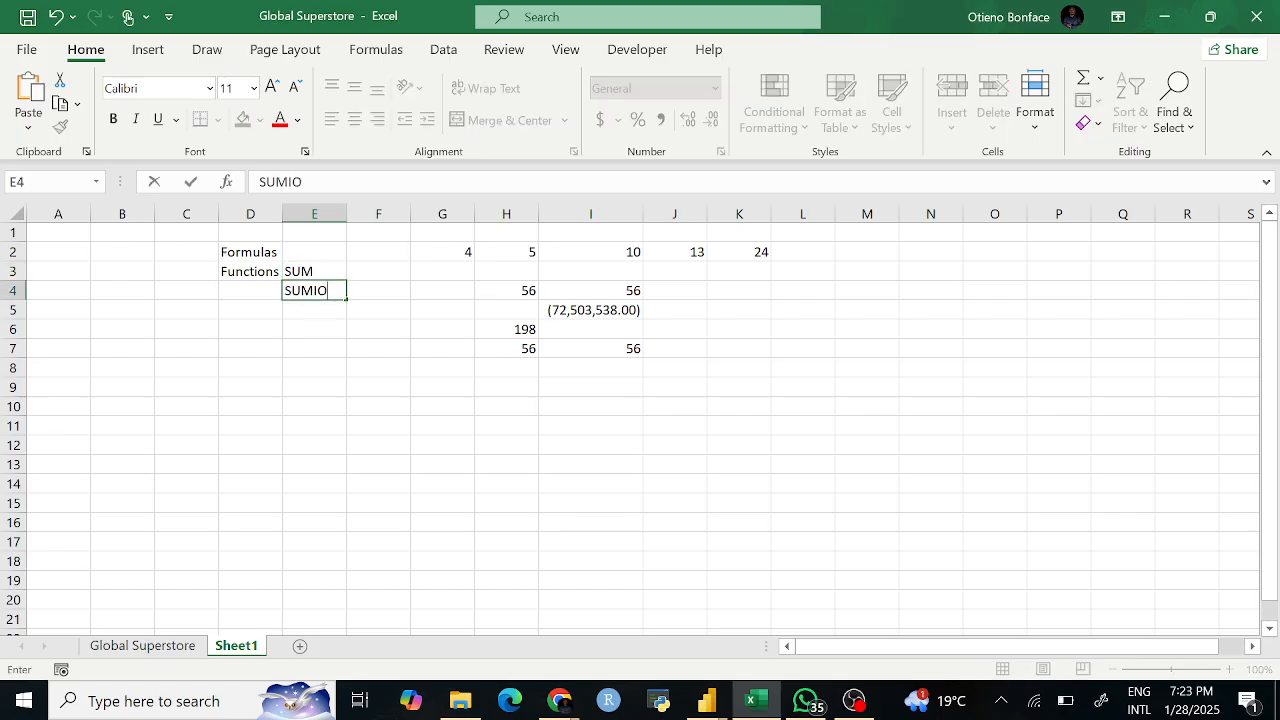
key(BackSpace)
text(FS)
key(BackSpace)
key(Return)
text(SUM)
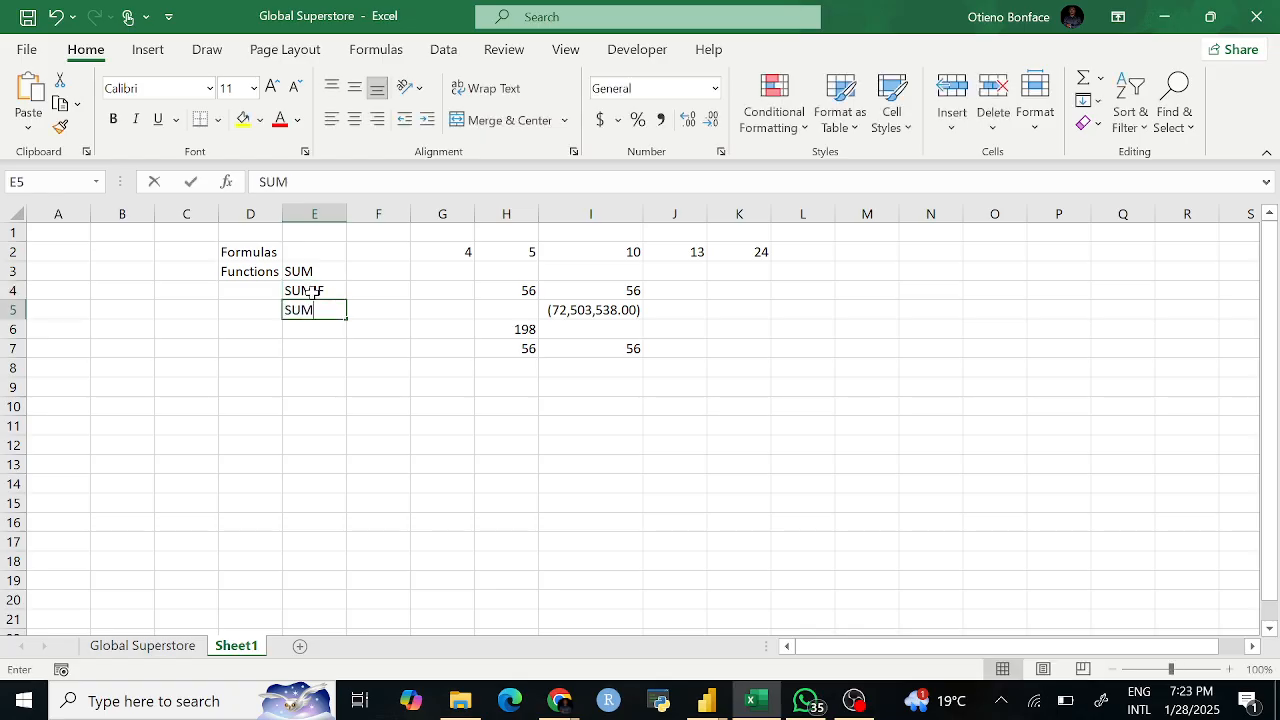
text(IFS)
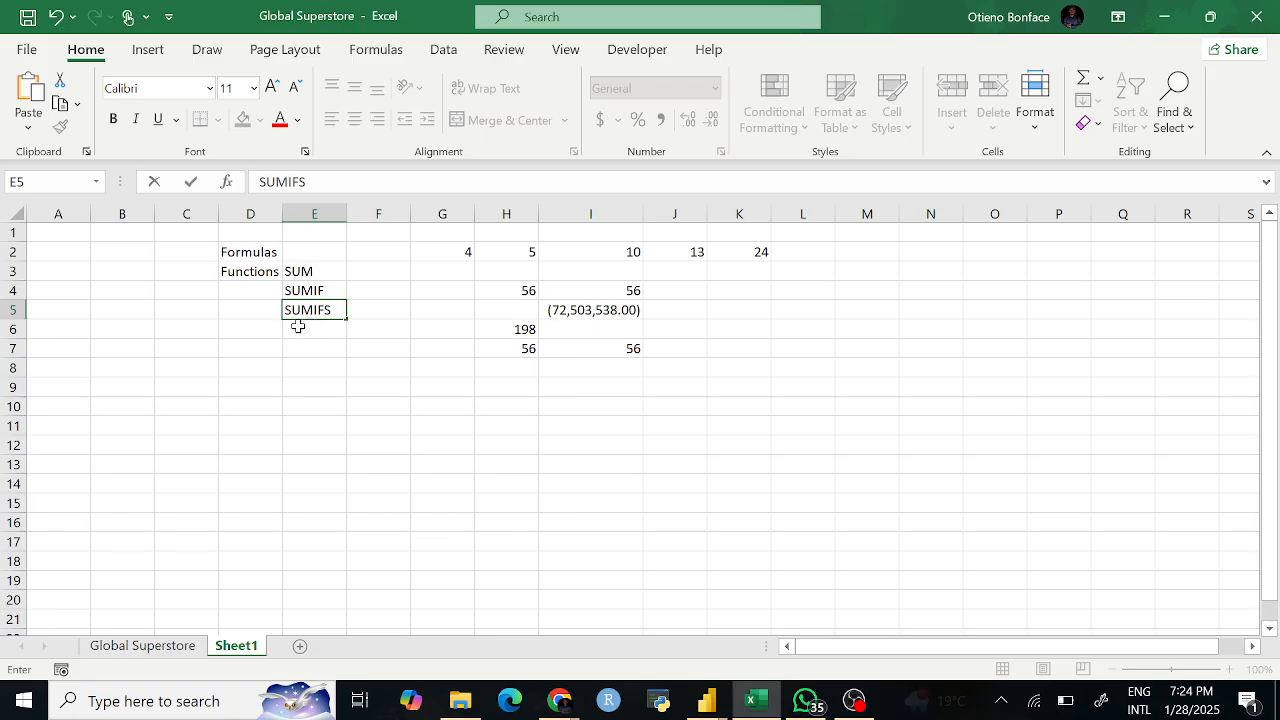
key(Return)
text(V)
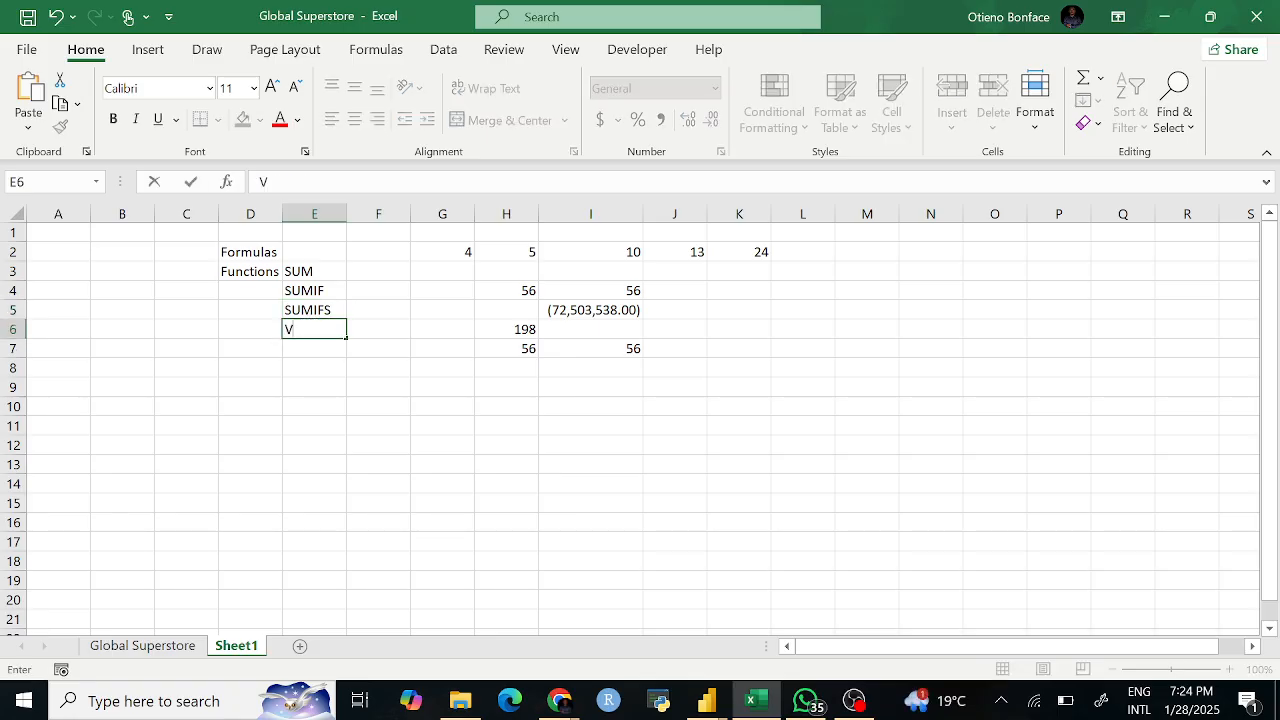
text(LOOKUP)
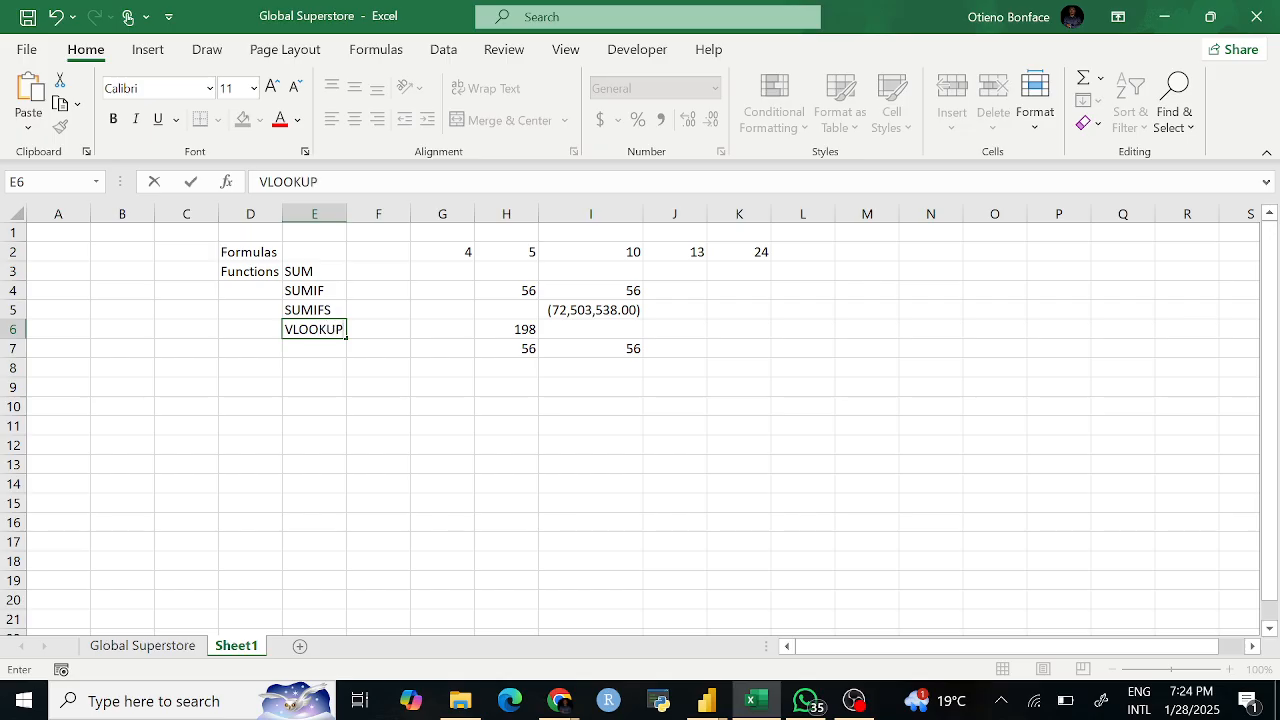
click(185, 326)
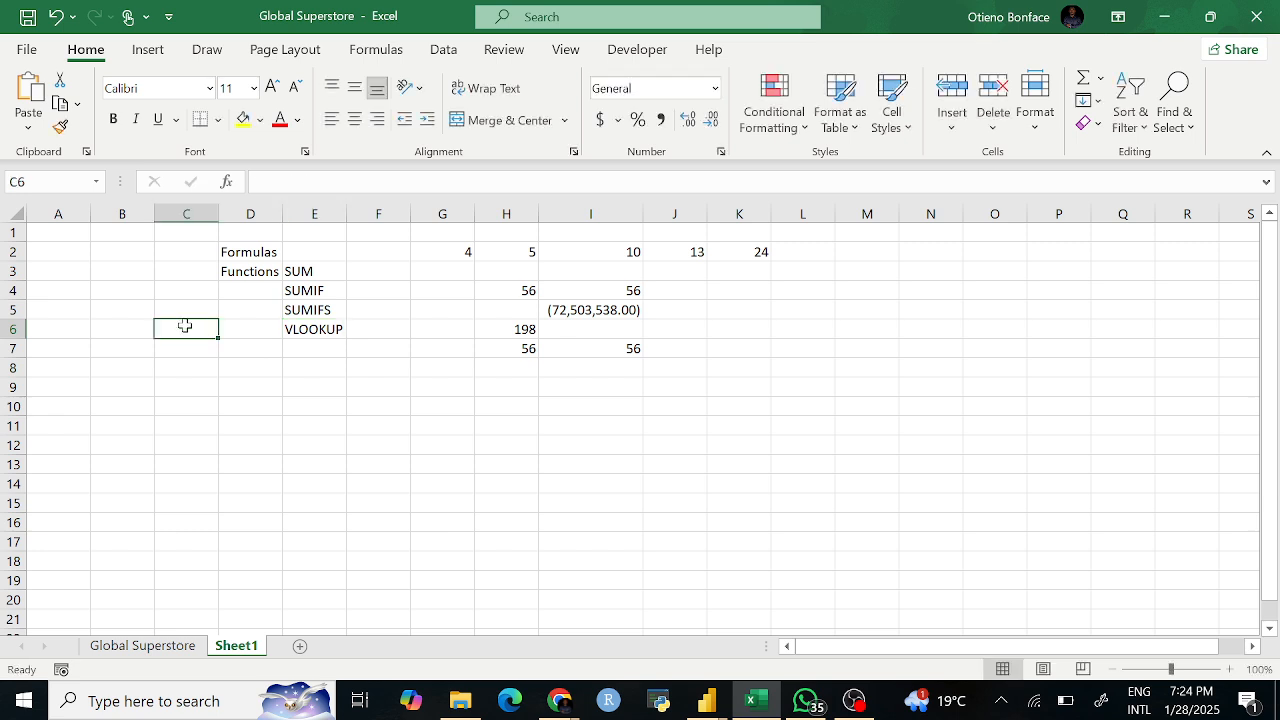
text(=LOO)
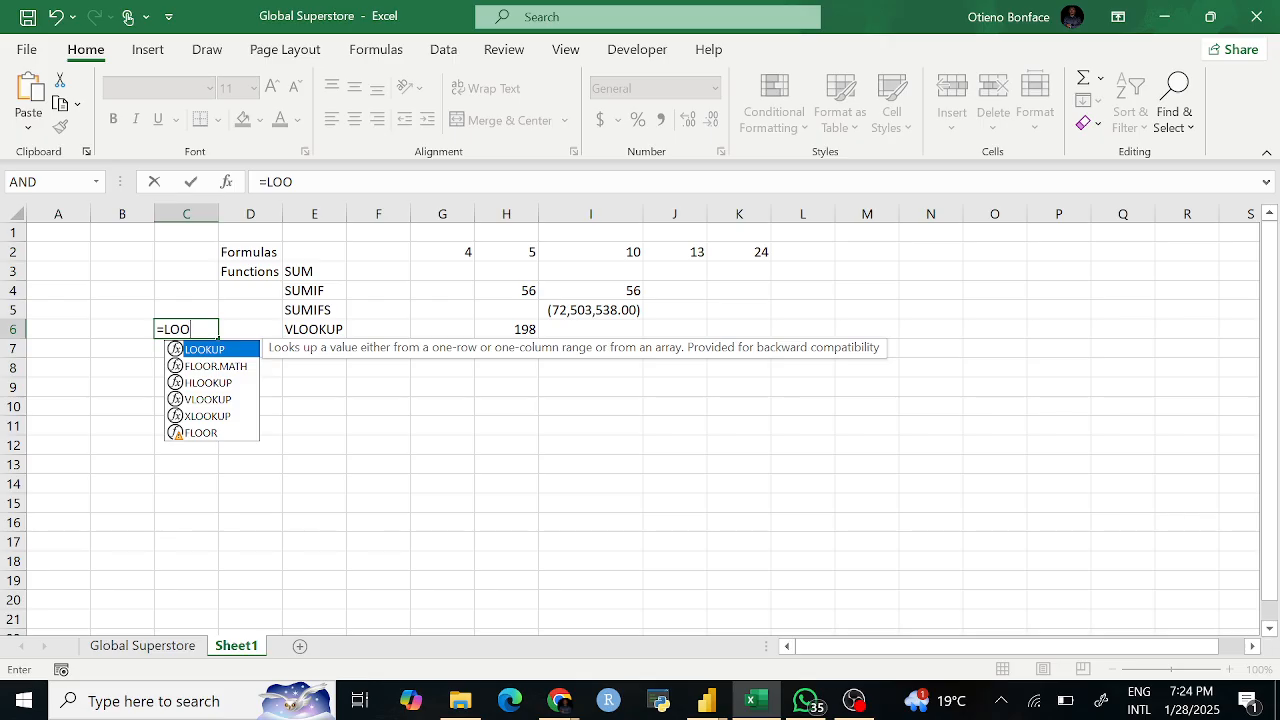
key(BackSpace)
key(BackSpace)
key(BackSpace)
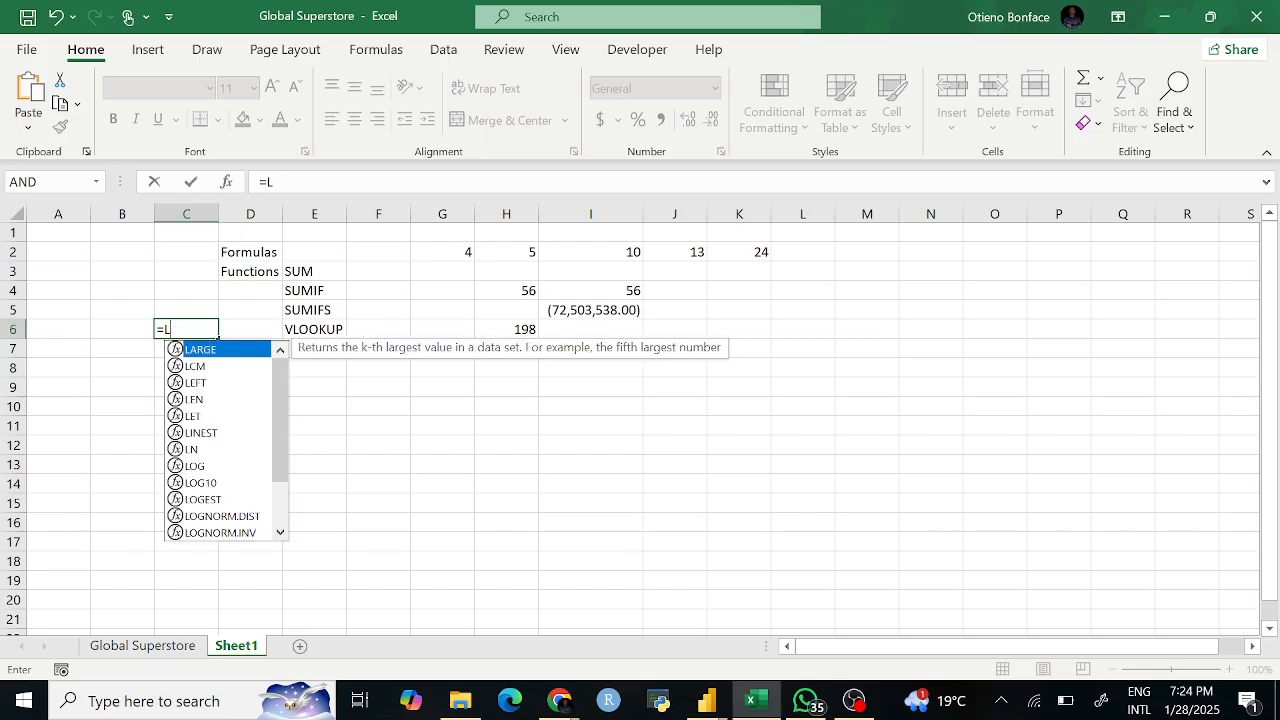
text(VLOO)
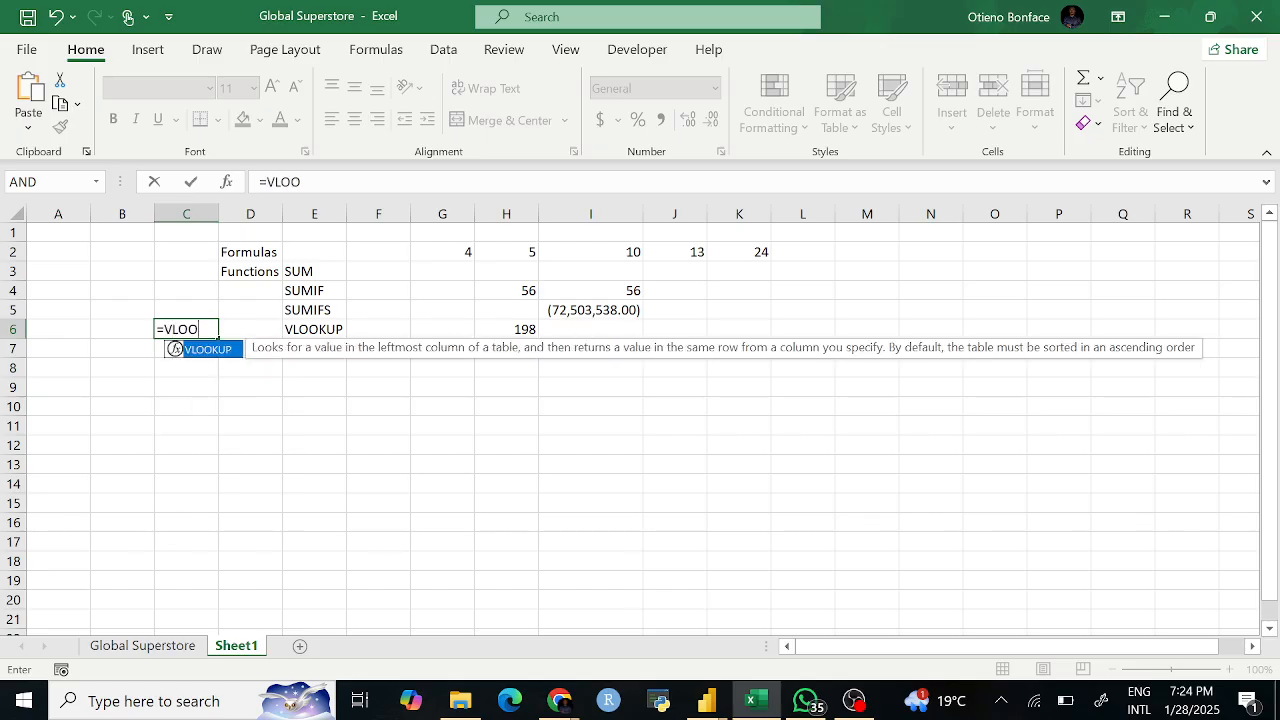
key(BackSpace)
key(BackSpace)
key(BackSpace)
key(BackSpace)
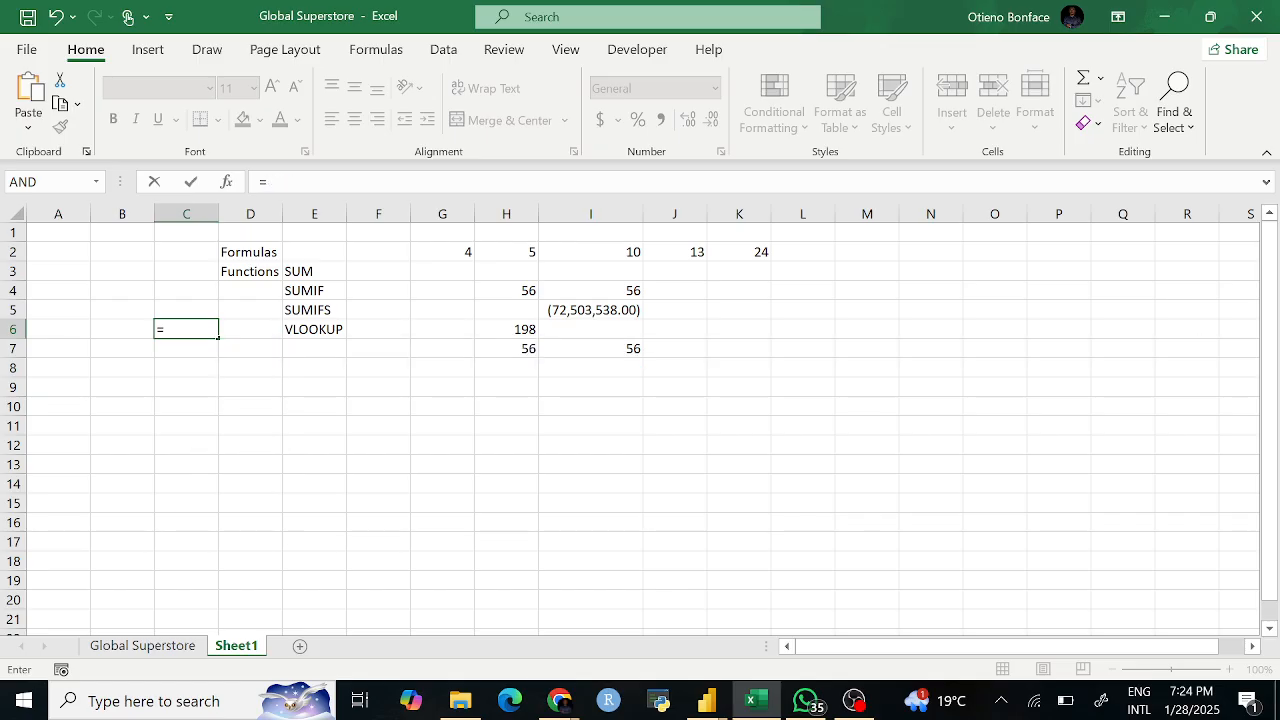
text(XLO)
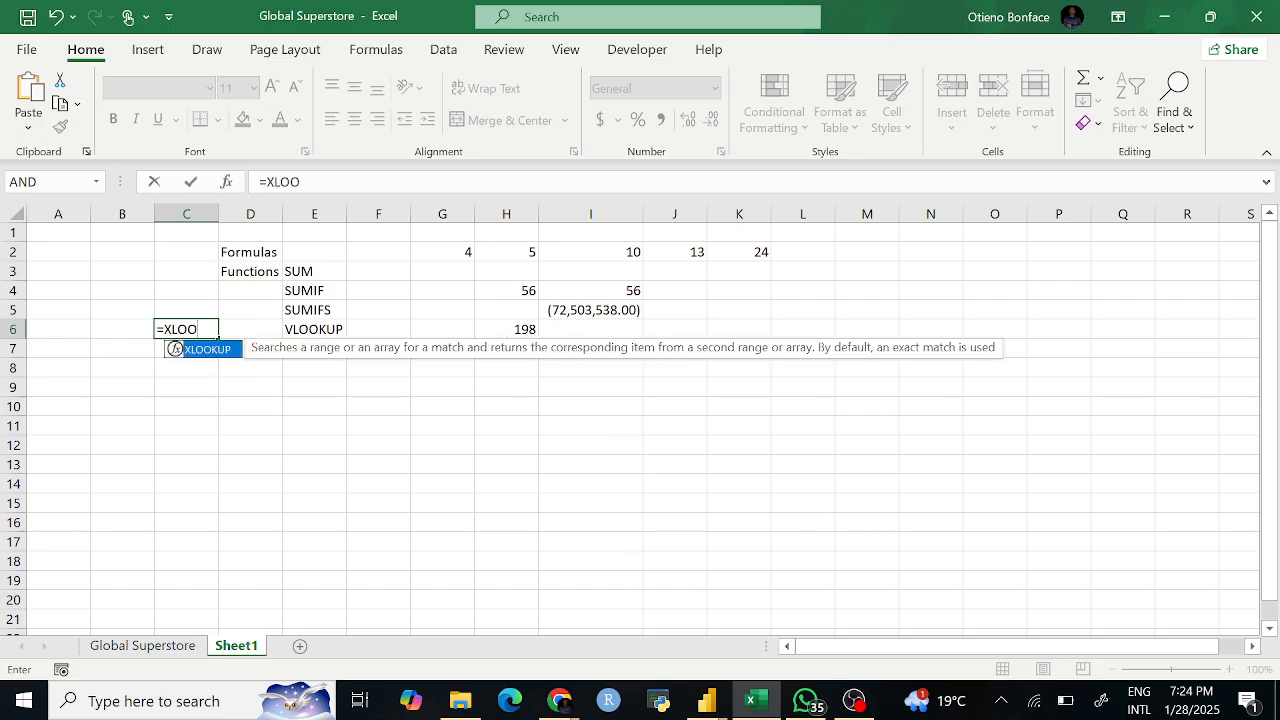
key(BackSpace)
key(BackSpace)
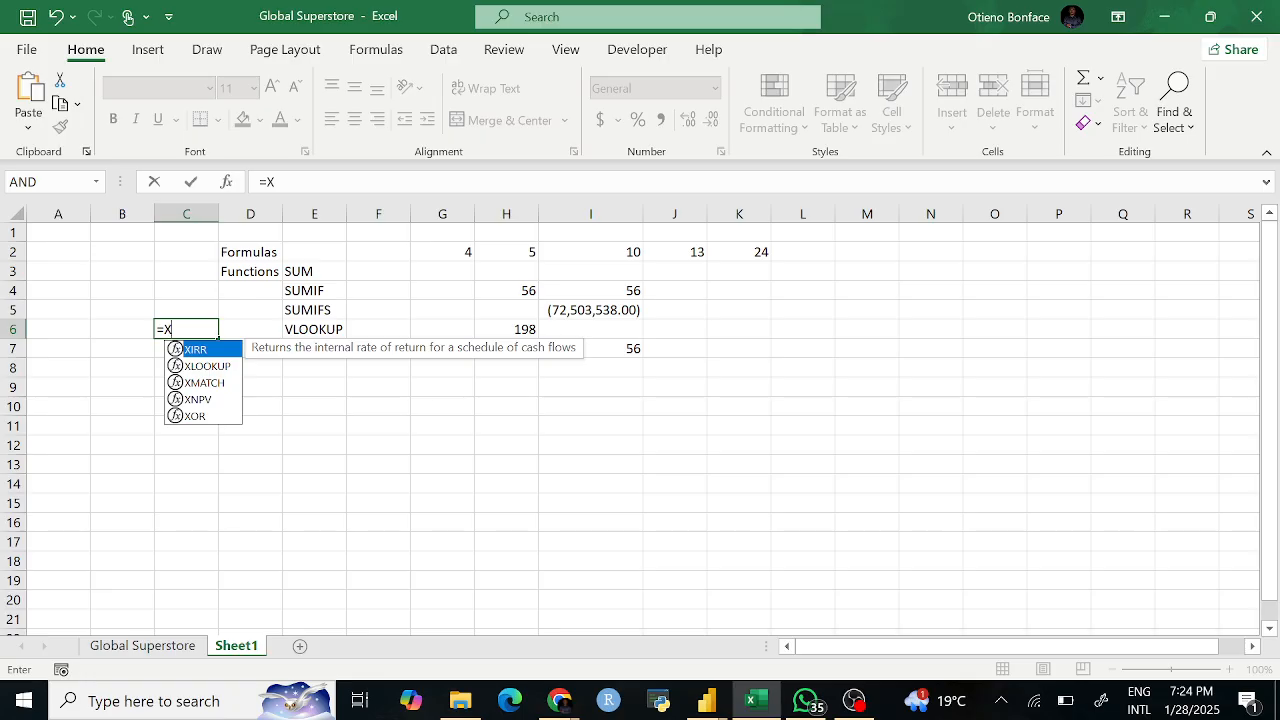
key(BackSpace)
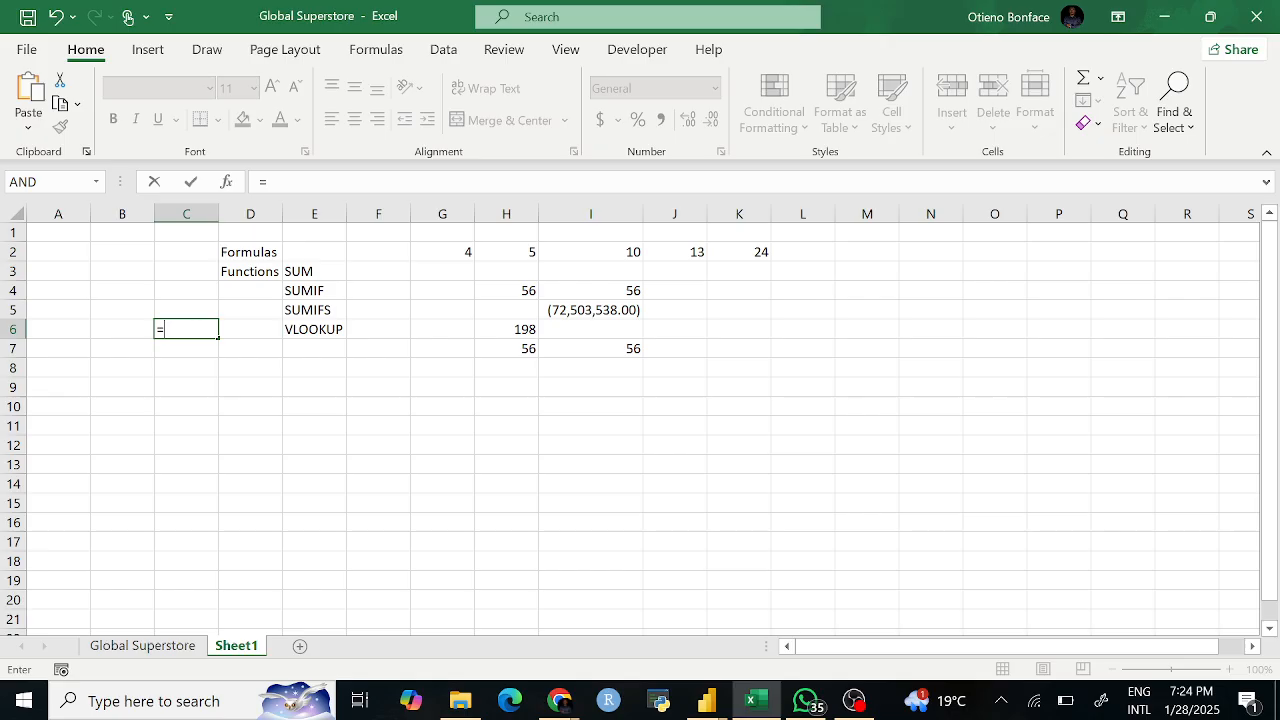
text(H;L)
key(BackSpace)
key(BackSpace)
text(LOO)
key(BackSpace)
key(BackSpace)
key(Escape)
drag(372, 478, 369, 453)
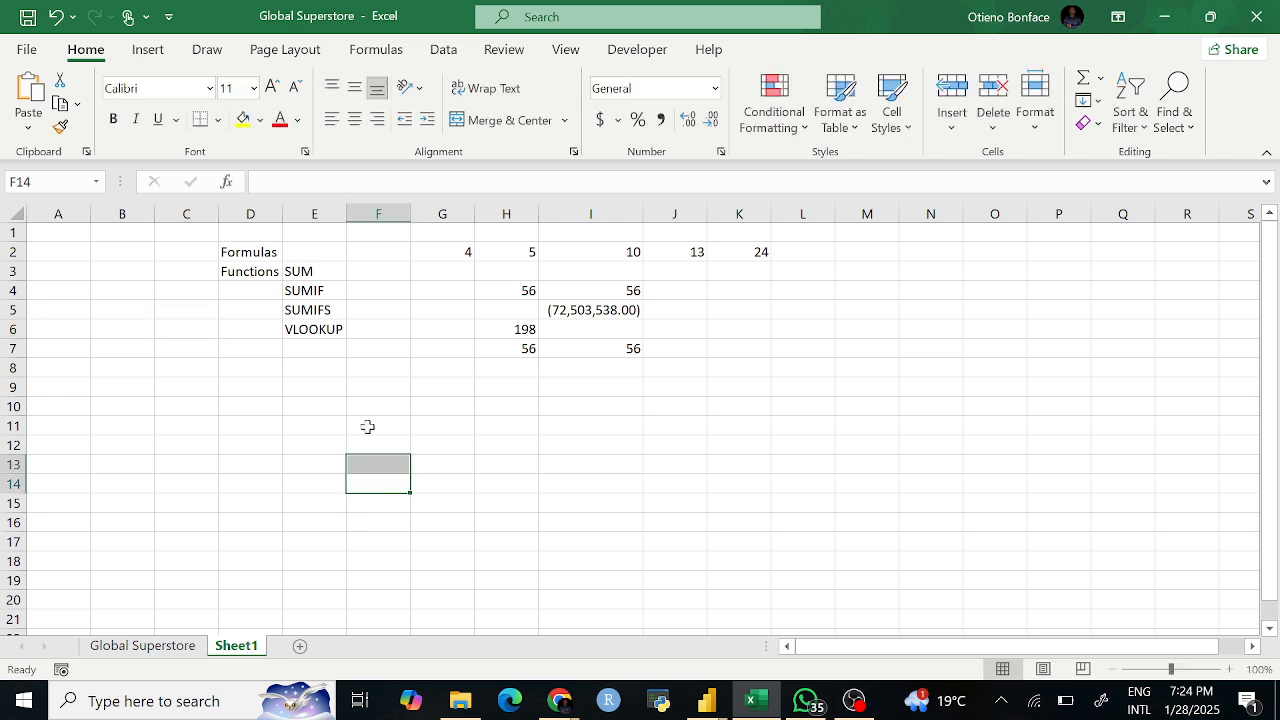
click(318, 345)
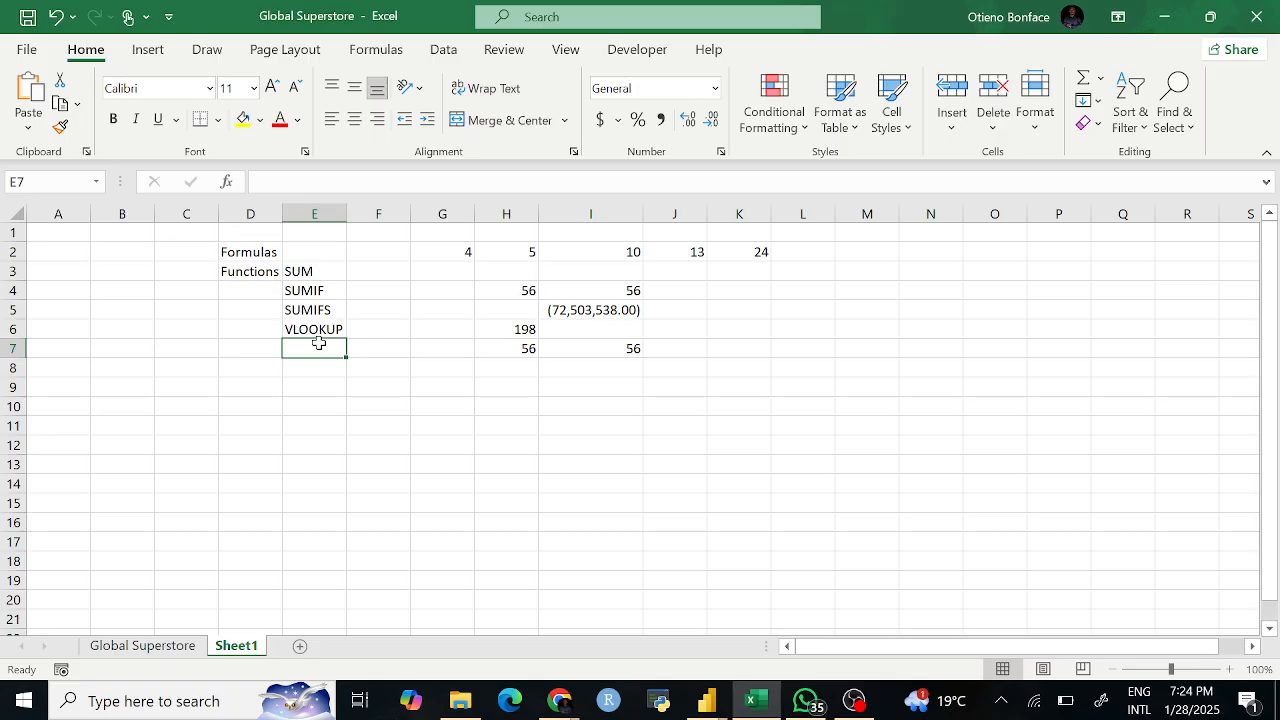
click(319, 331)
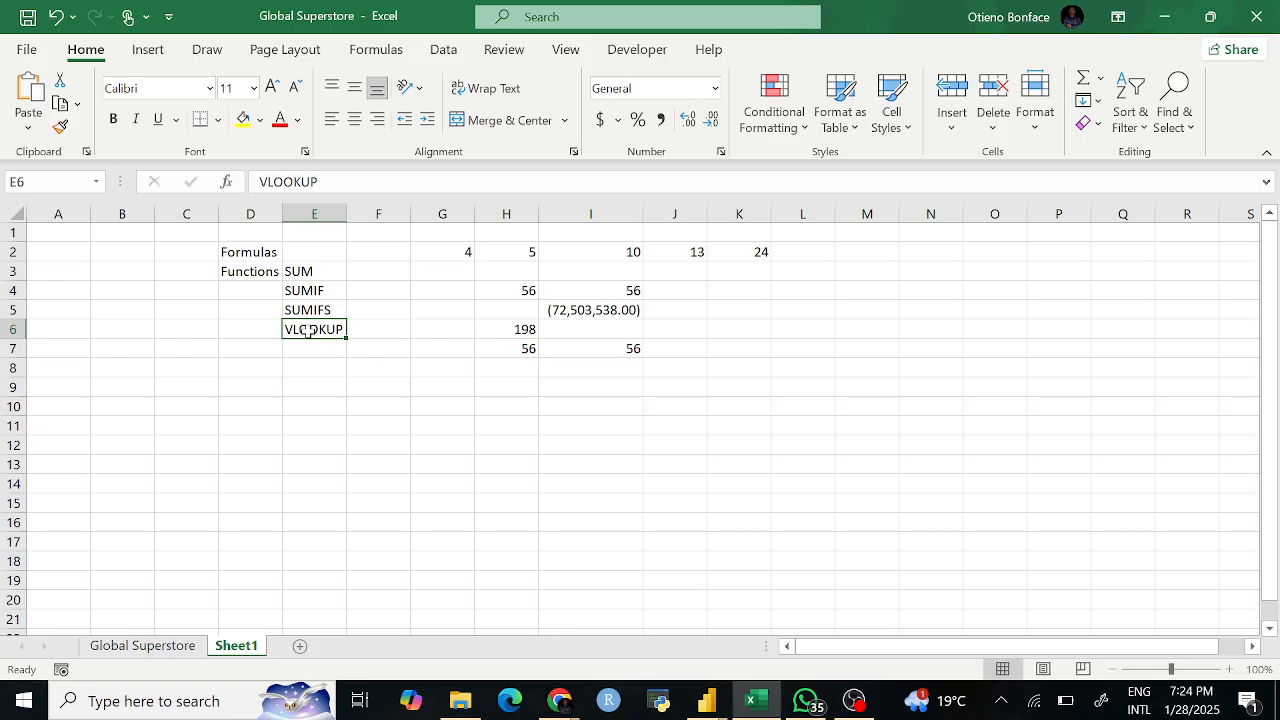
click(308, 364)
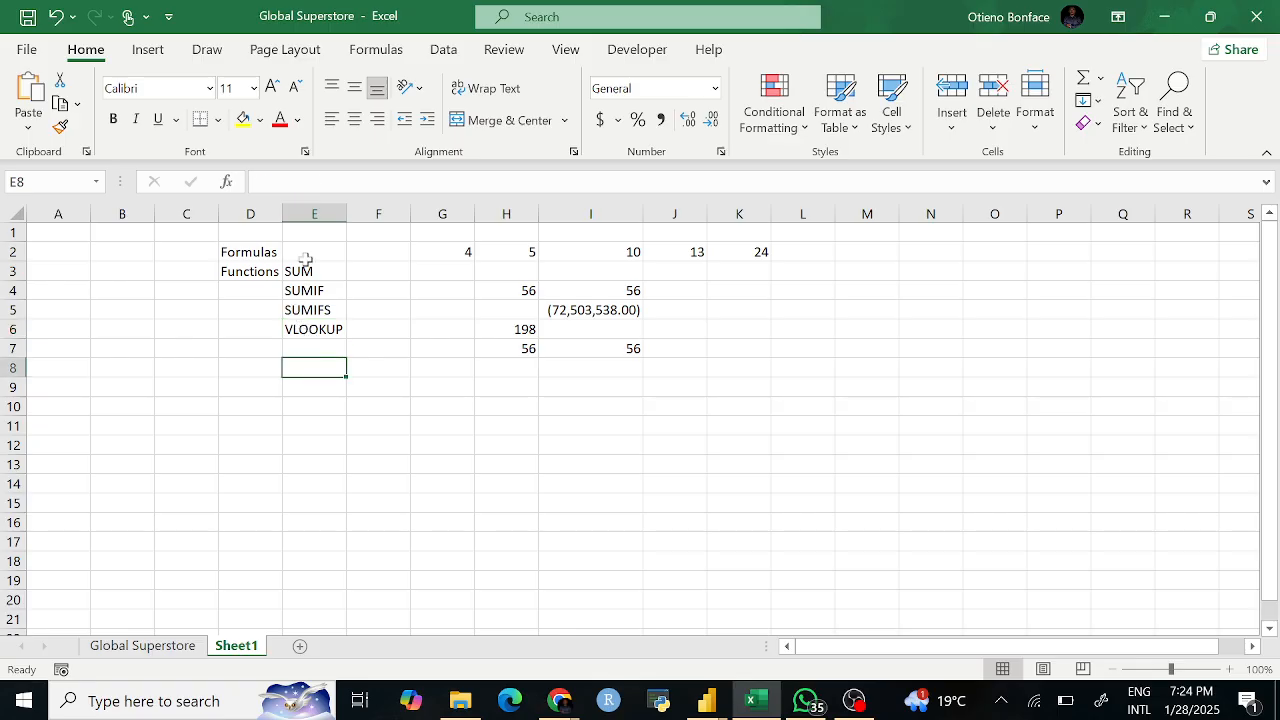
Step: List COUNTIF, COUNTA, COUNT and MAX in cells F3 through F6
click(305, 334)
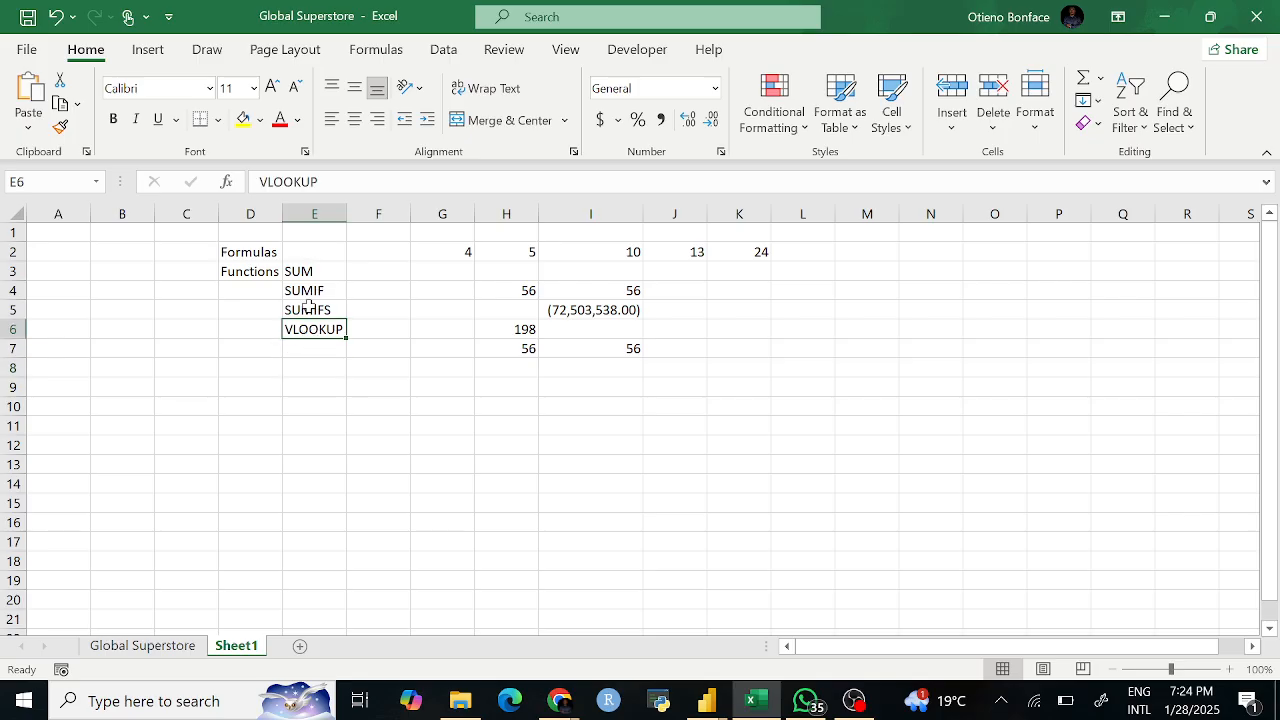
click(373, 268)
text(CO)
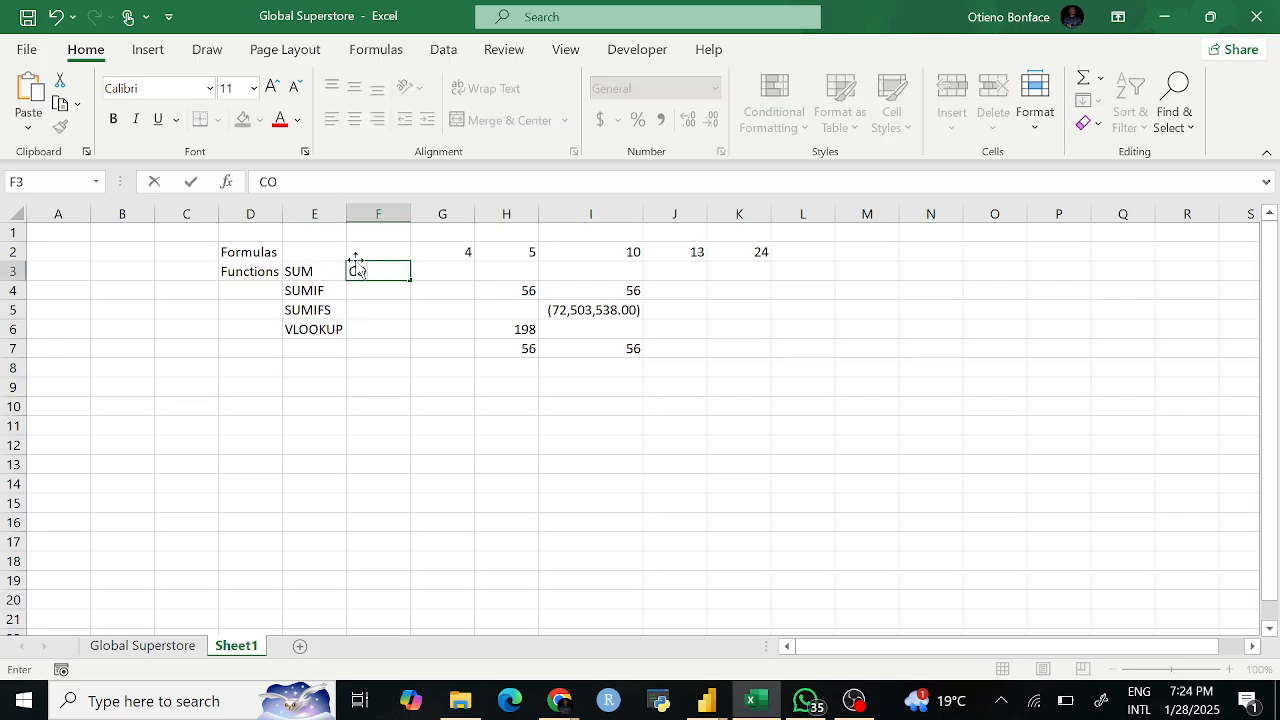
text(UNTIF)
key(Return)
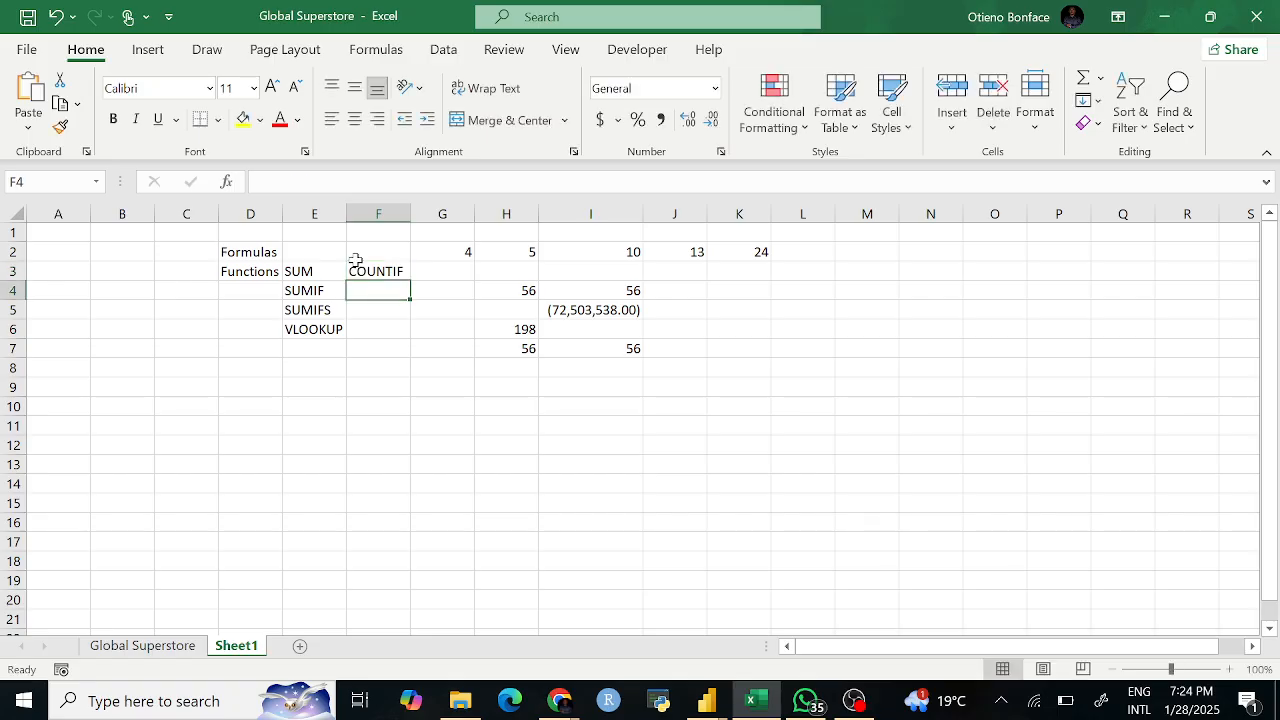
click(368, 273)
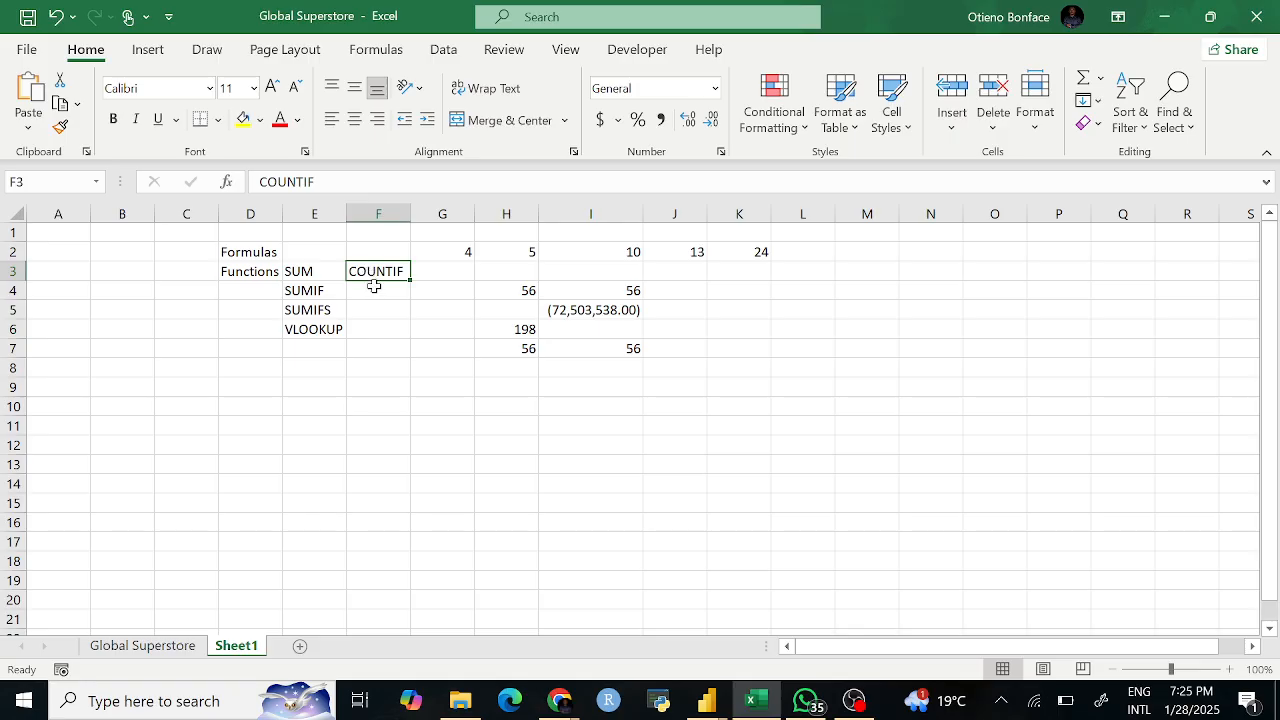
click(372, 290)
text(COUNTA)
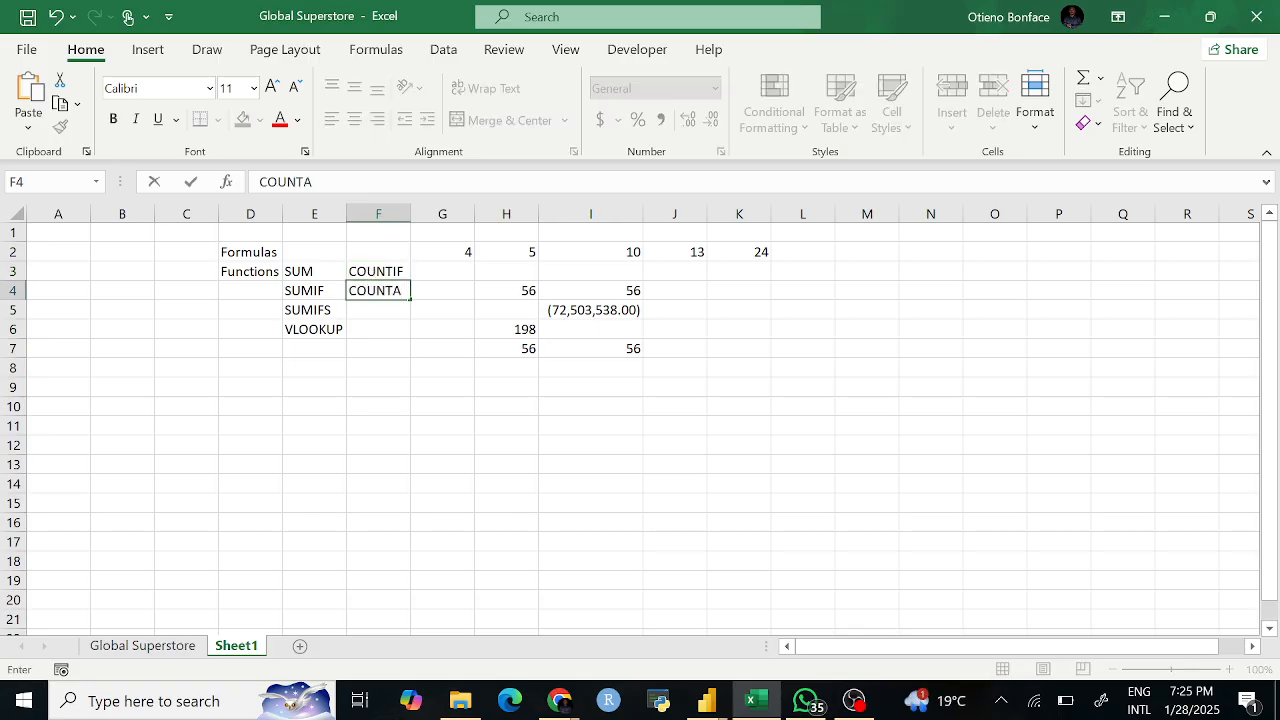
key(Return)
text(COUNT)
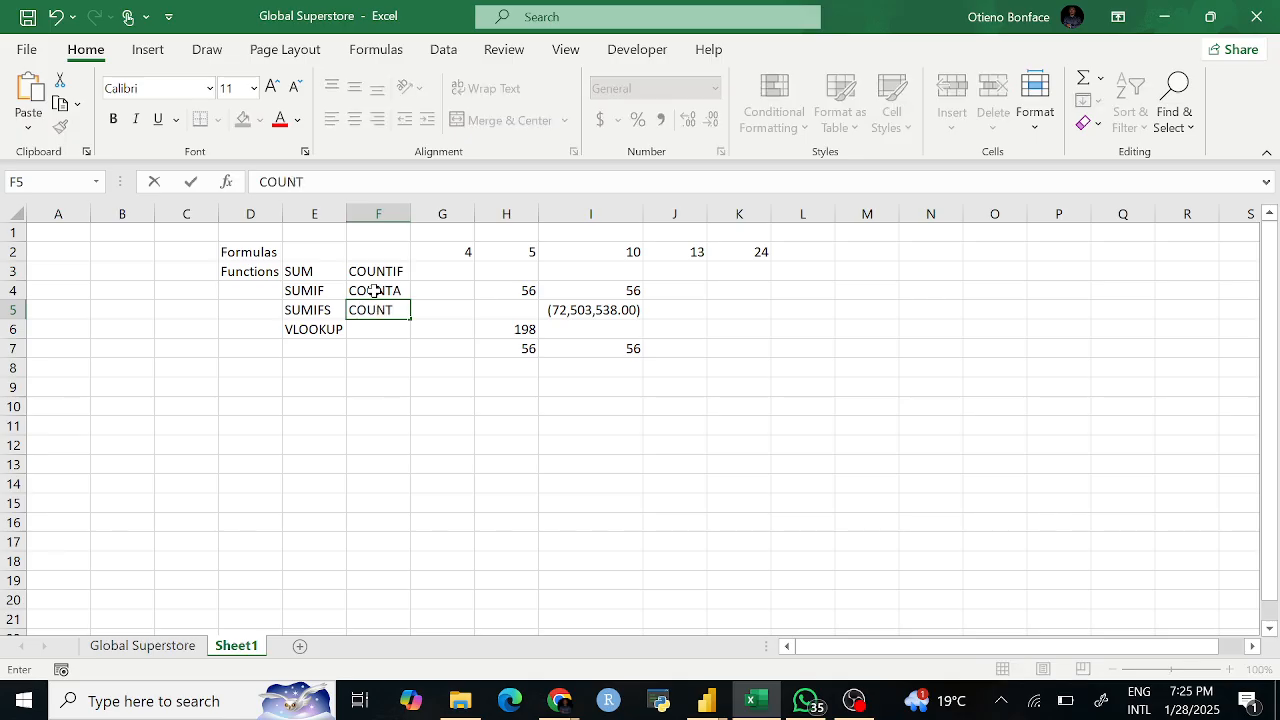
key(Return)
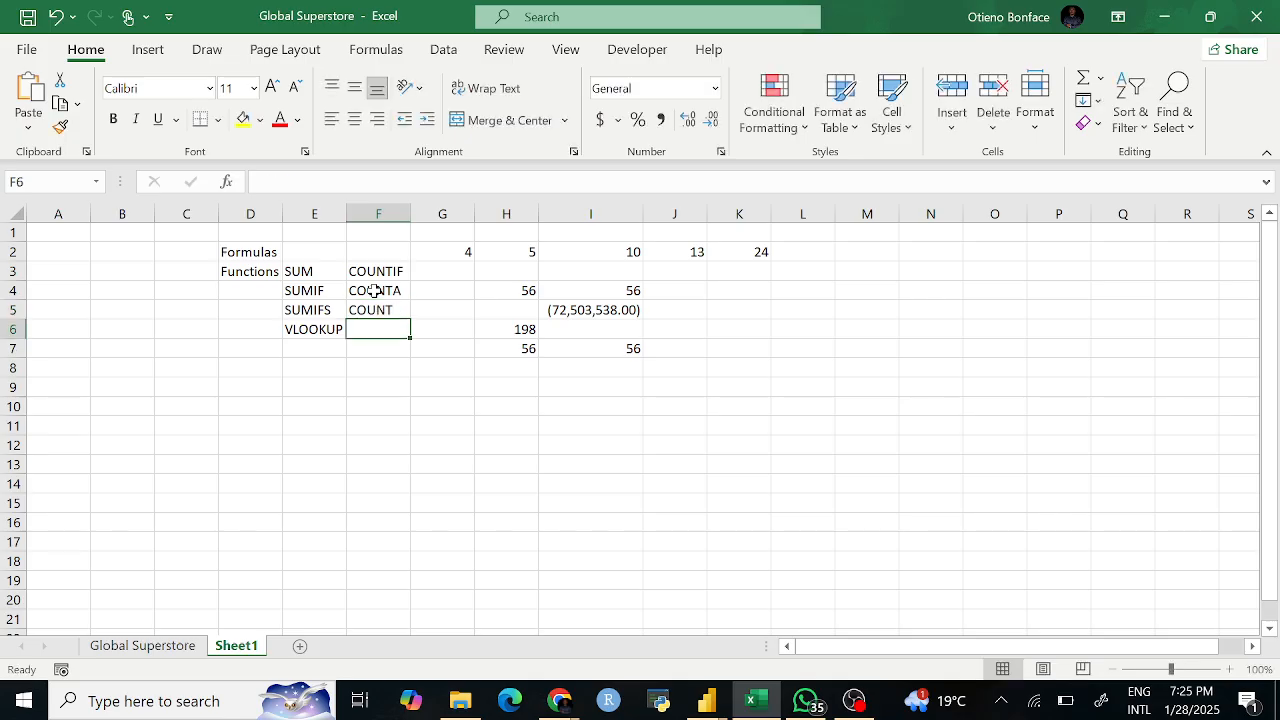
text(MAX)
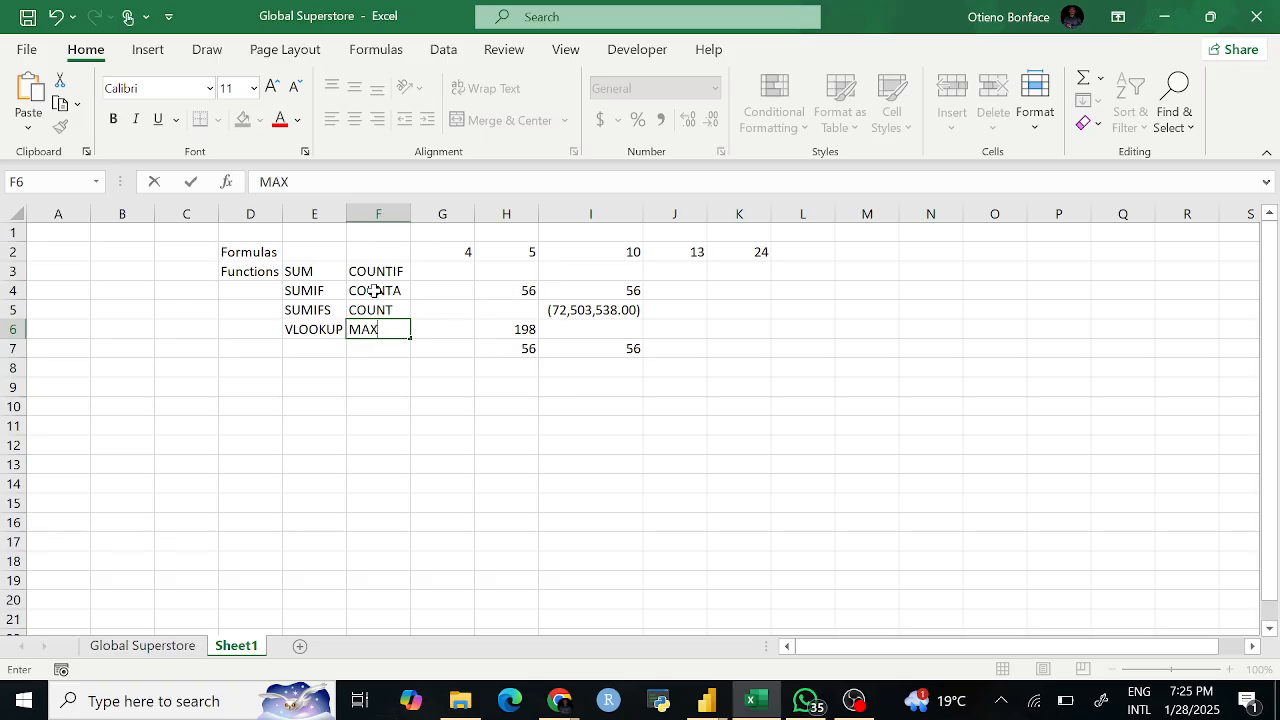
click(414, 387)
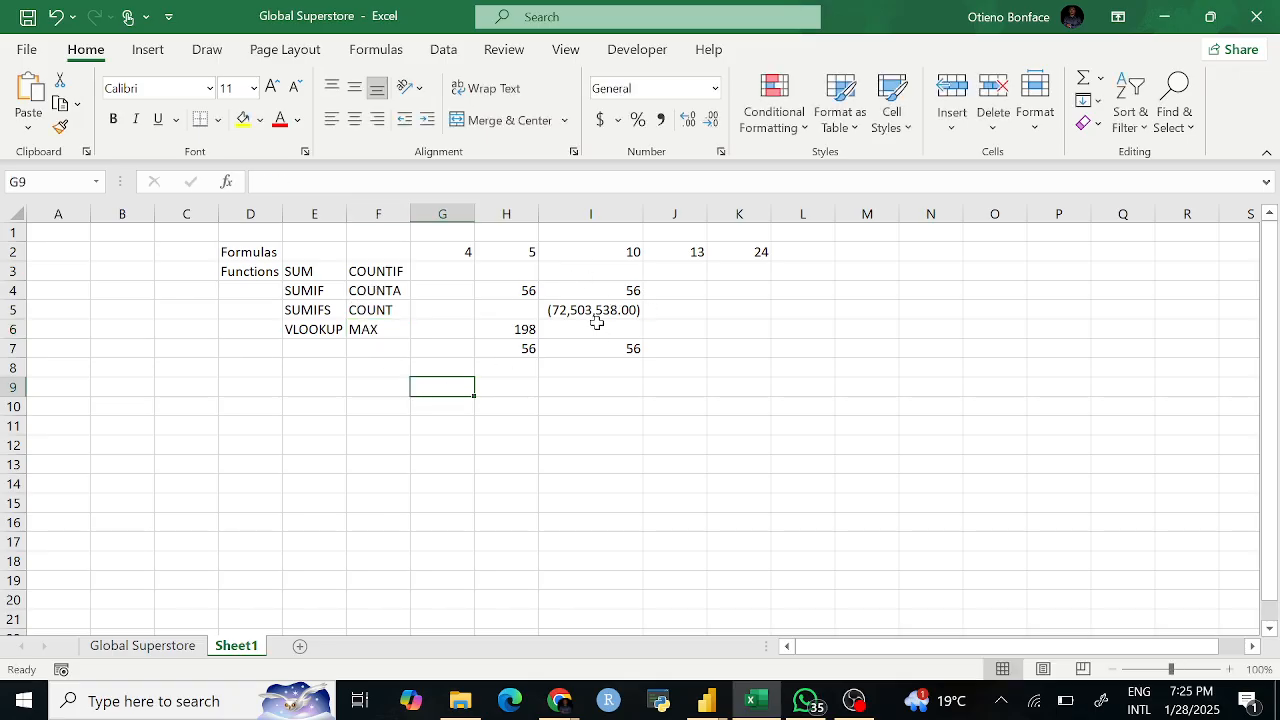
Step: Fill the SUM label in E3 with yellow
click(292, 270)
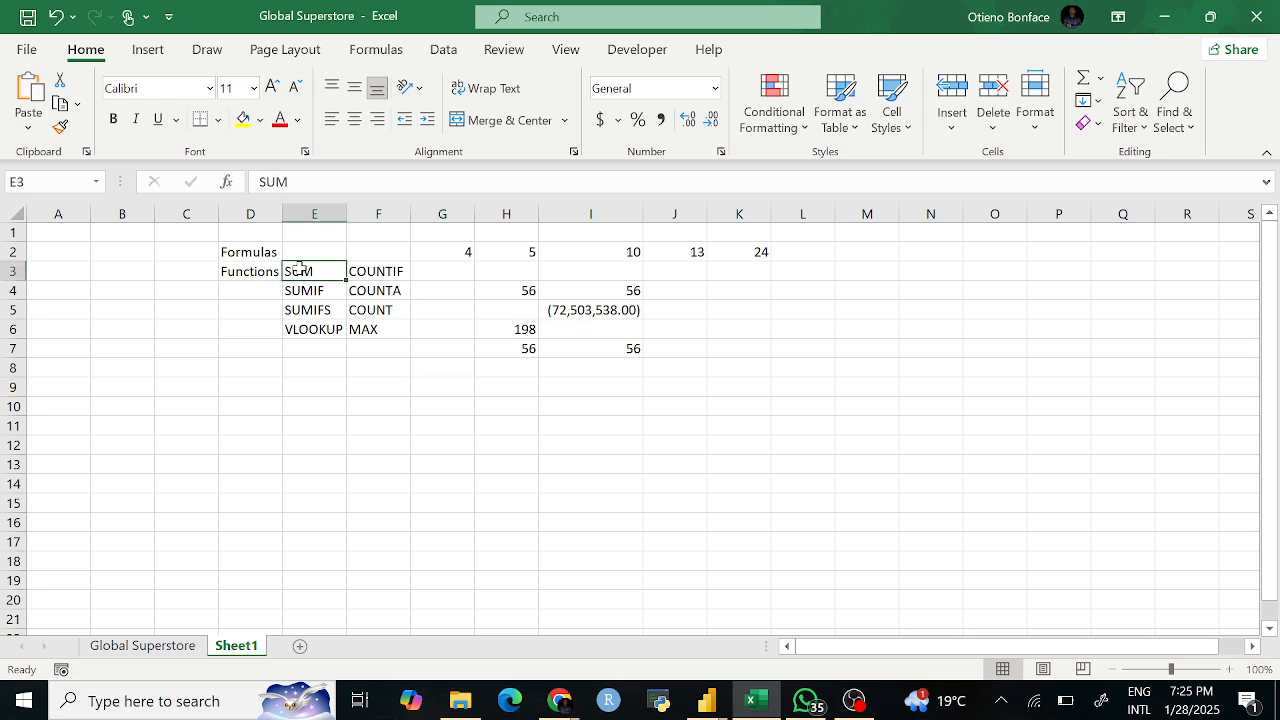
click(243, 119)
drag(342, 452, 338, 422)
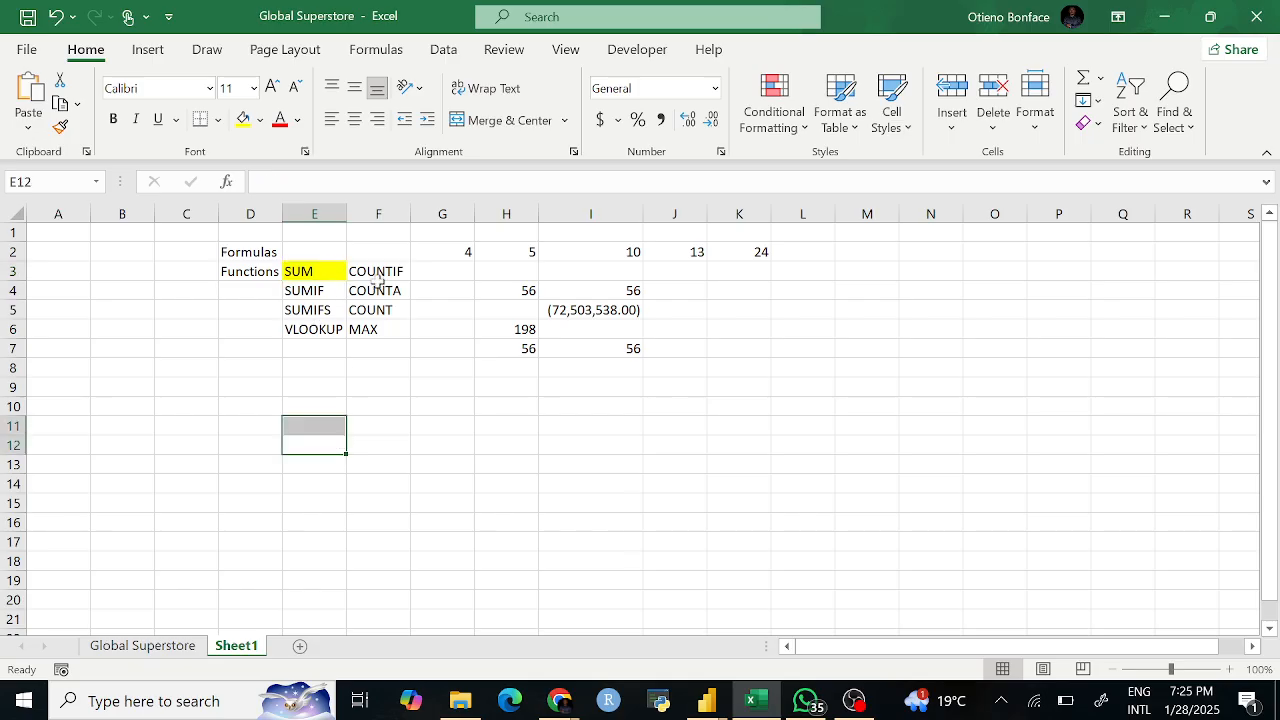
click(480, 385)
Step: On the Global Superstore sheet, confirm the Sales column S runs from S2 down to row 51291
click(183, 652)
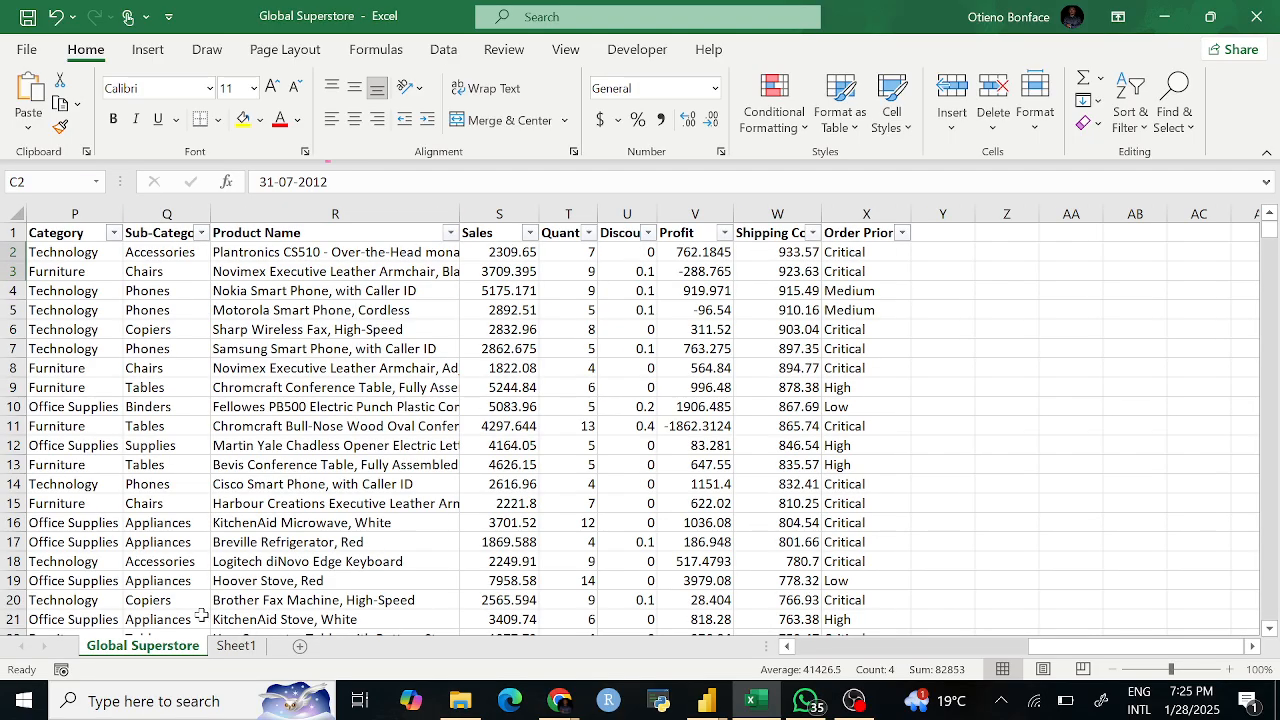
scroll(562, 481, right, 5)
scroll(562, 481, left, 1)
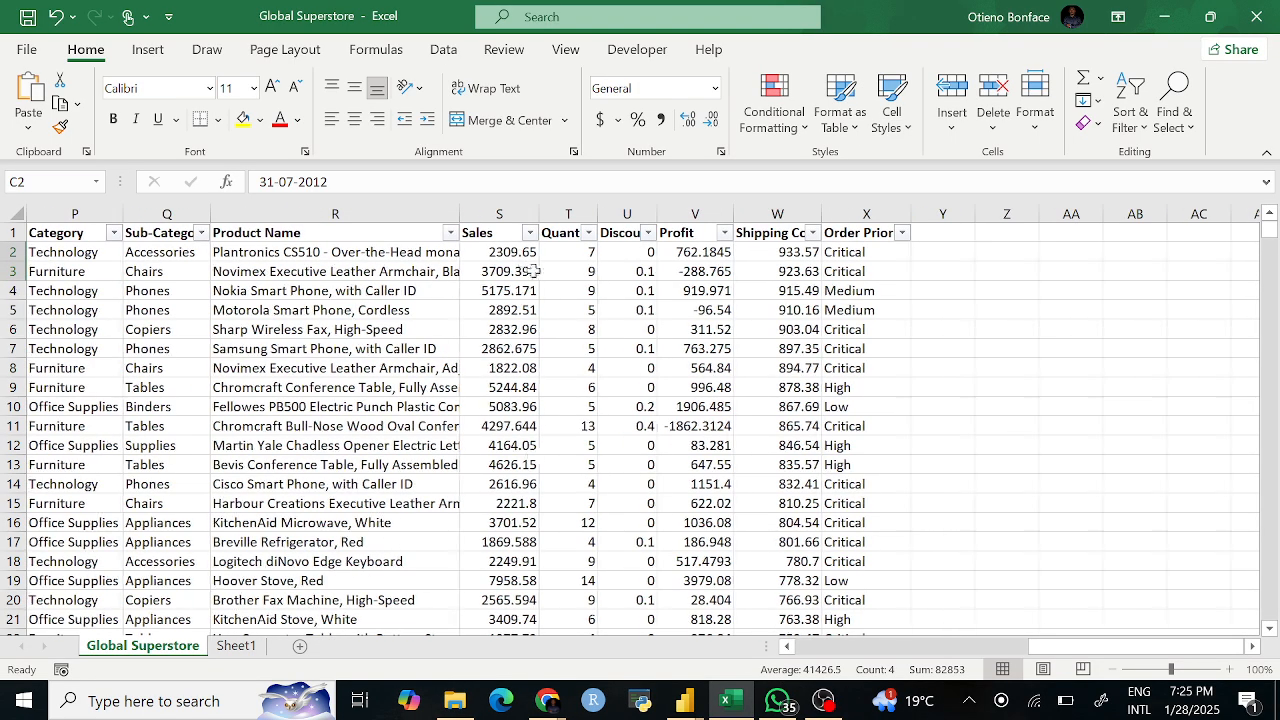
click(512, 202)
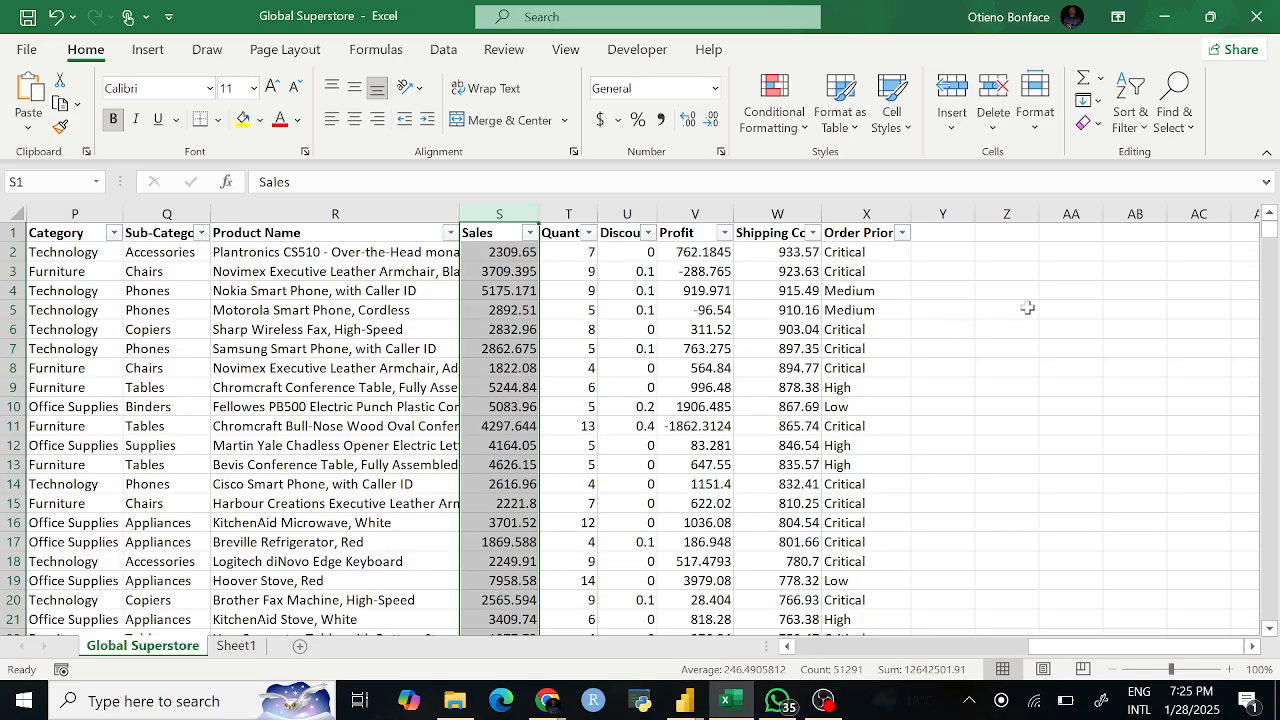
click(524, 254)
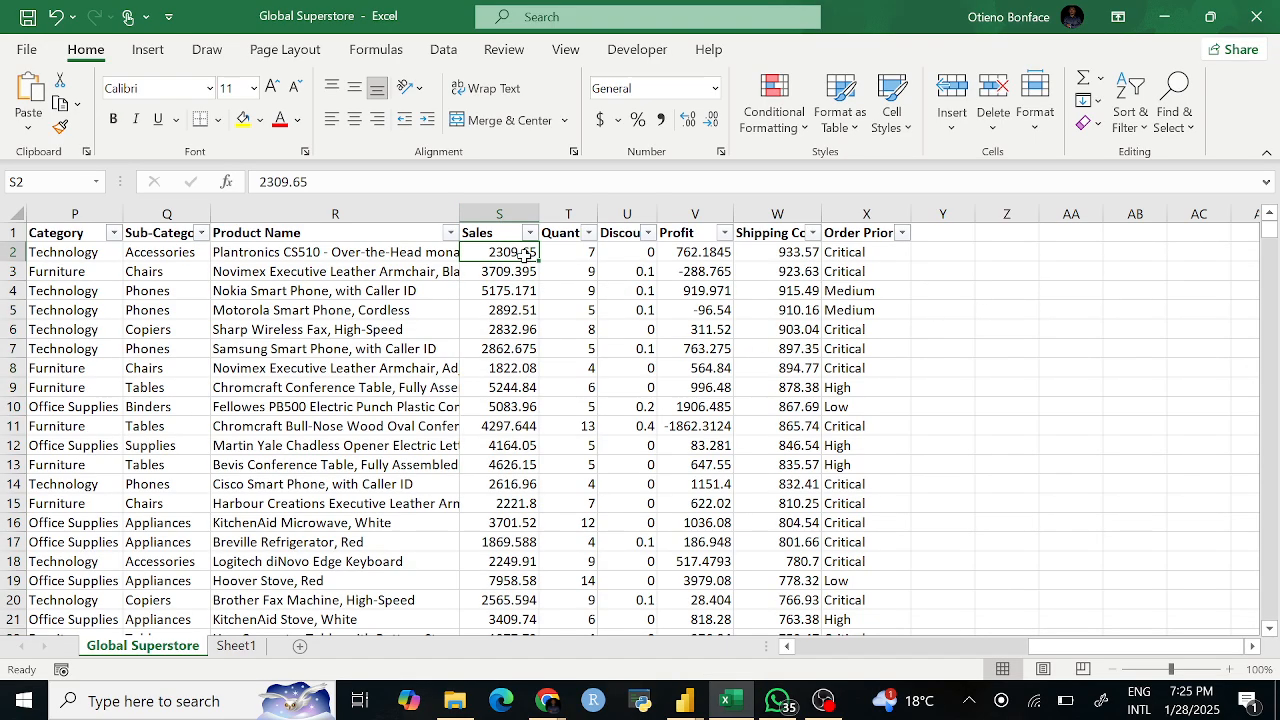
key(ctrl+Down)
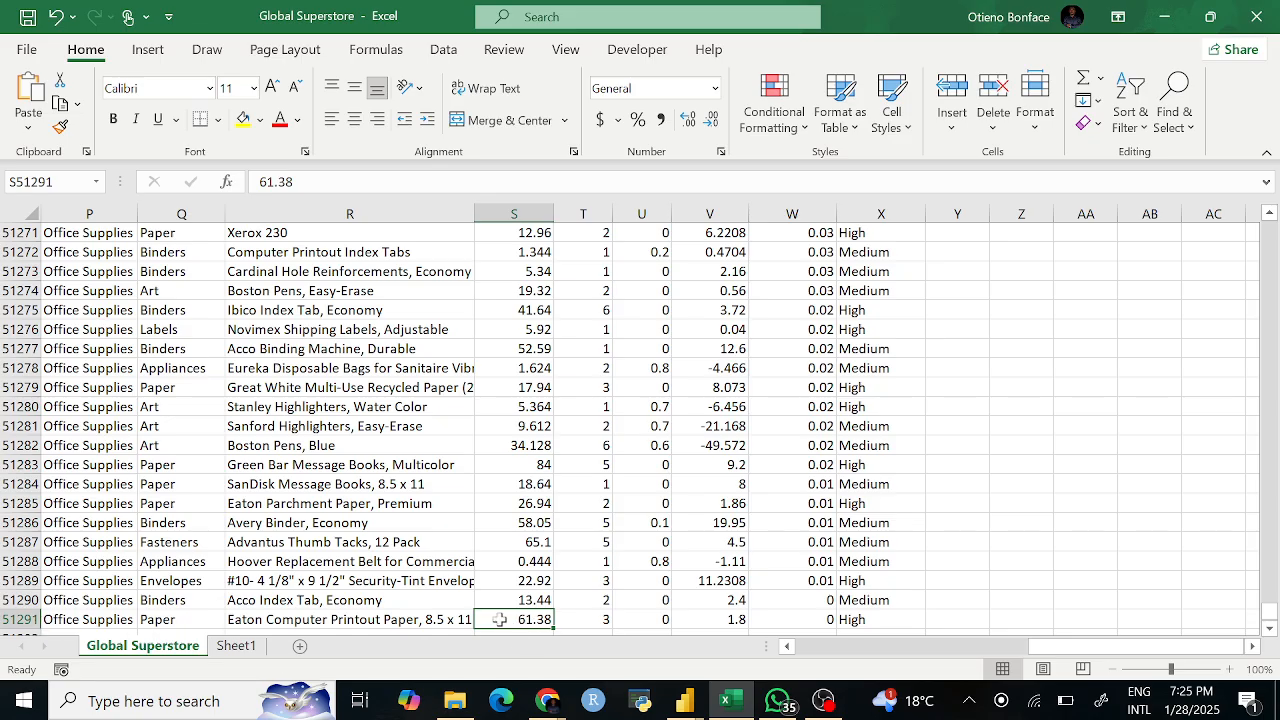
key(ctrl+Up)
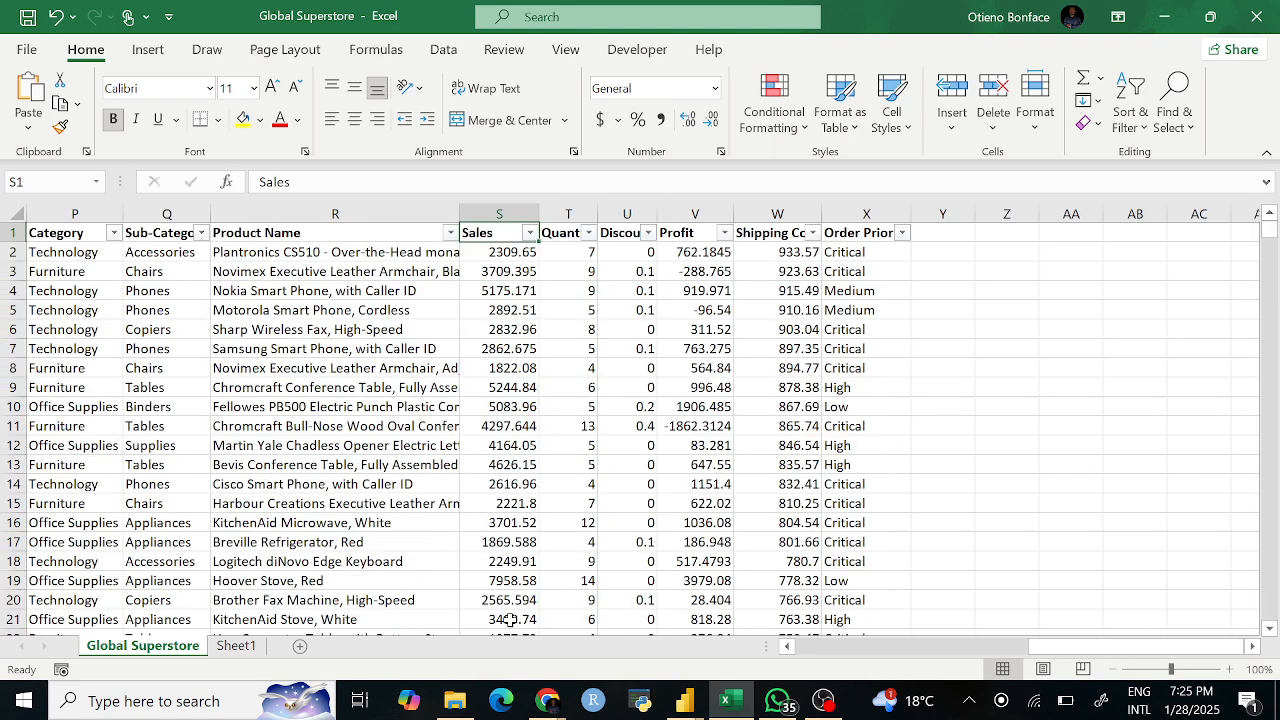
Step: Move right past the data and select cell Z1 for a new header
click(636, 515)
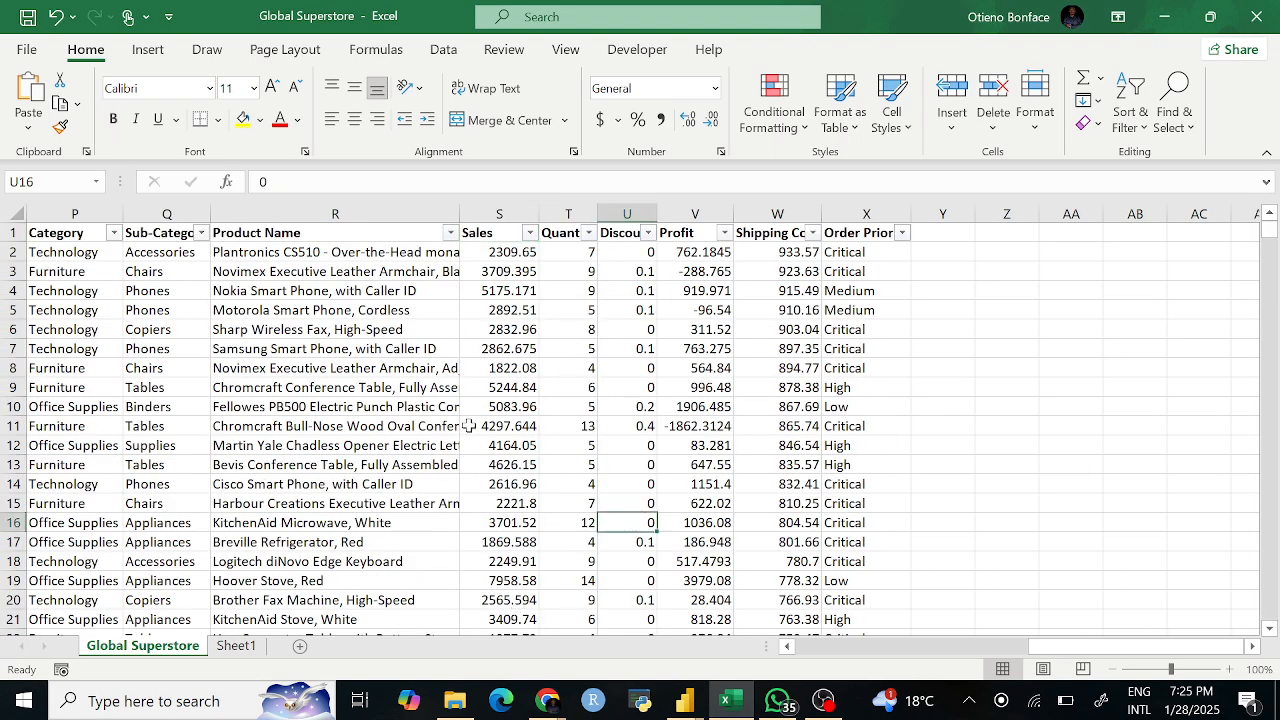
scroll(556, 340, right, 3)
scroll(556, 340, right, 1)
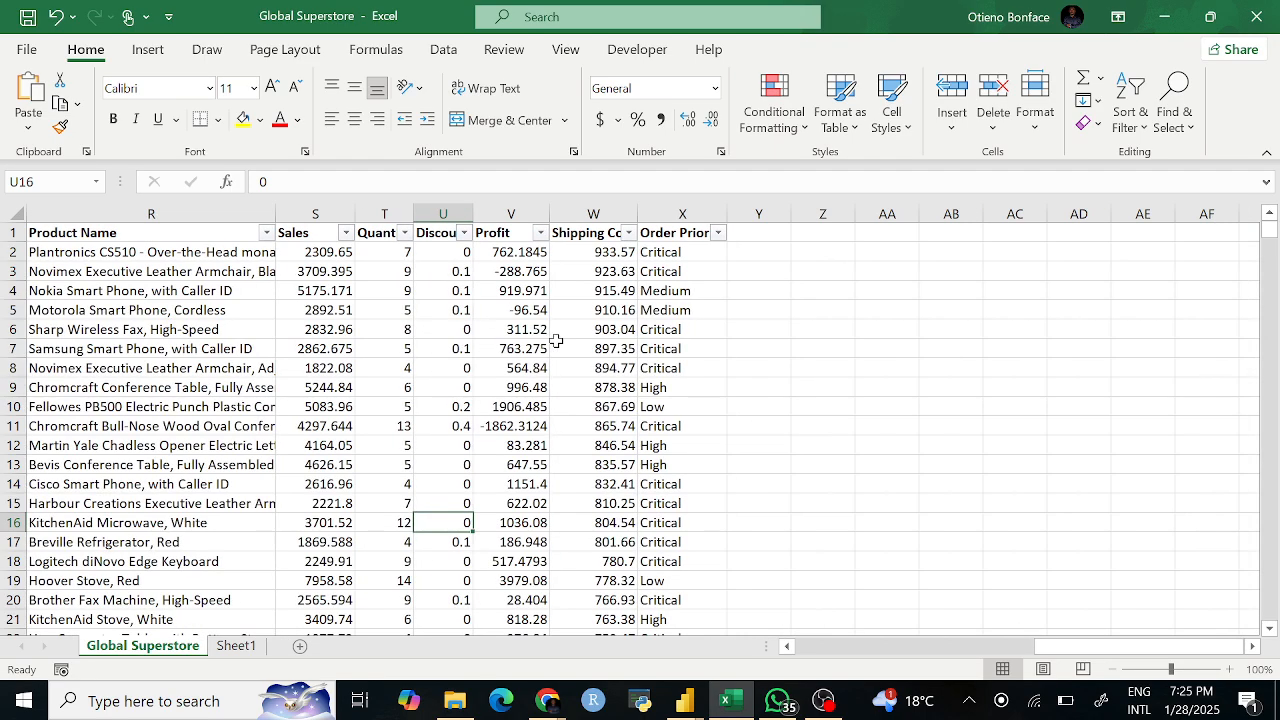
click(823, 233)
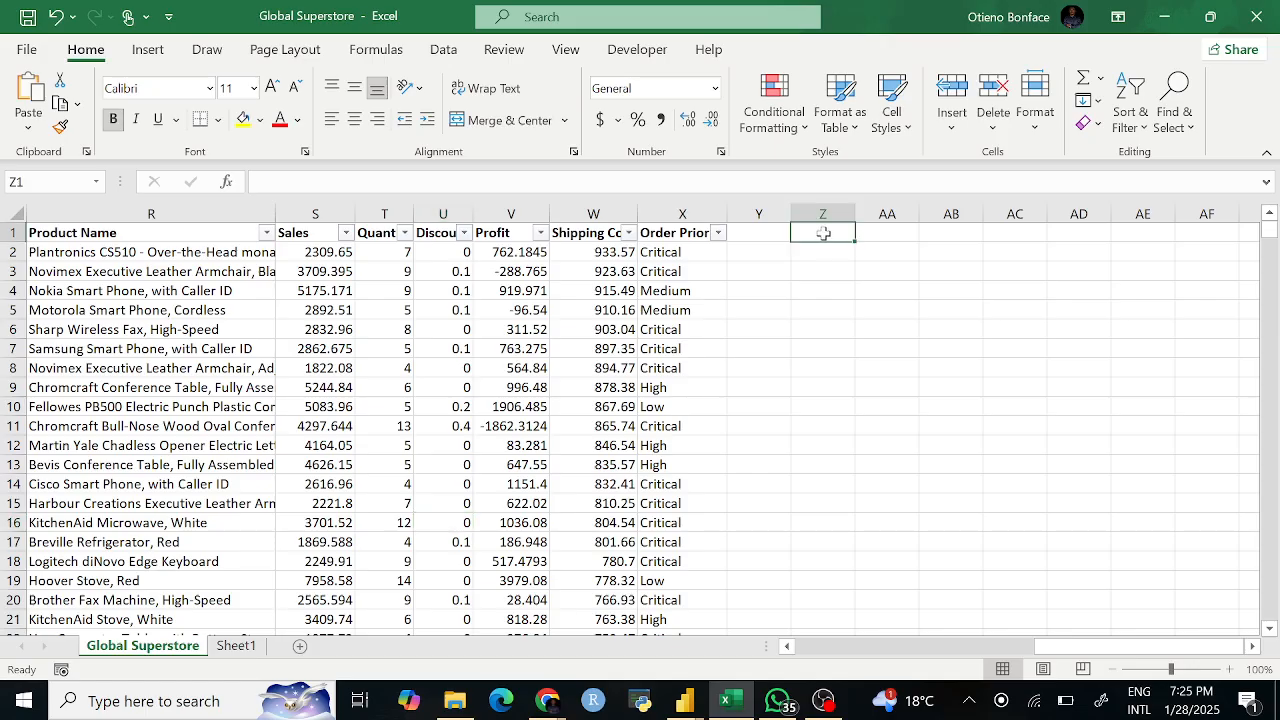
Step: Enter the header SUM in cell Z1
text(D)
key(BackSpace)
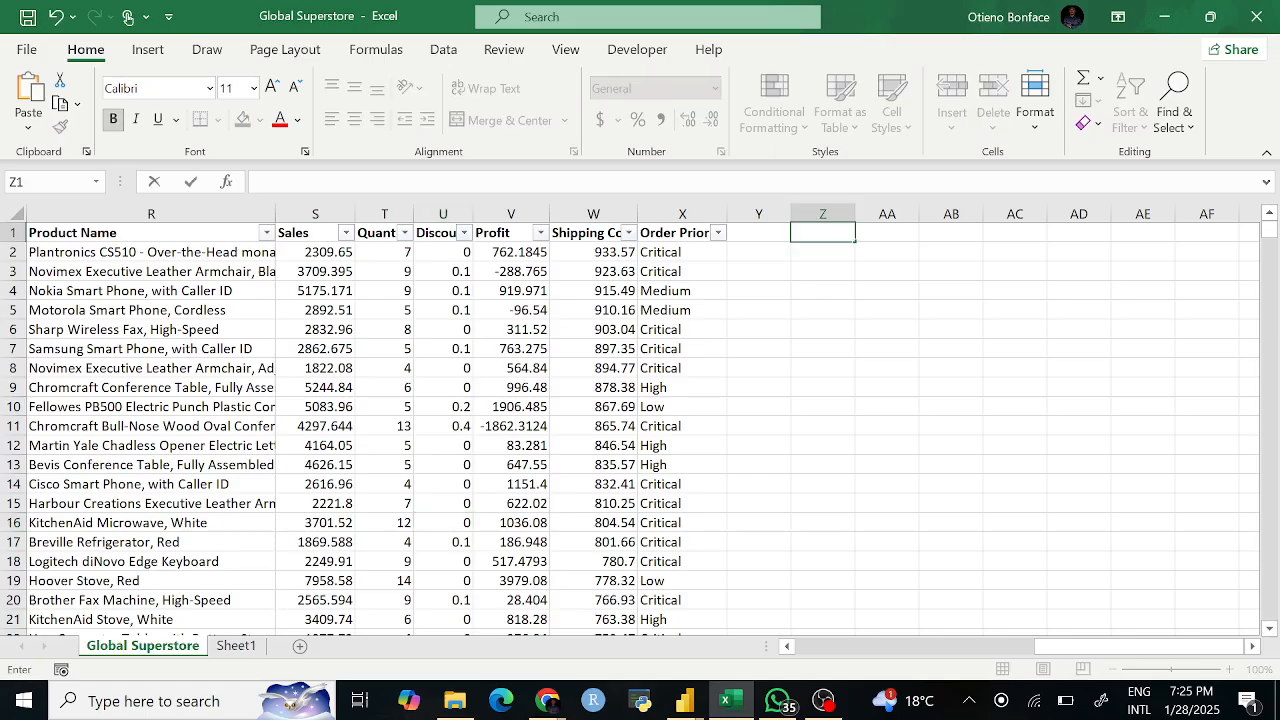
text(SUM)
key(Return)
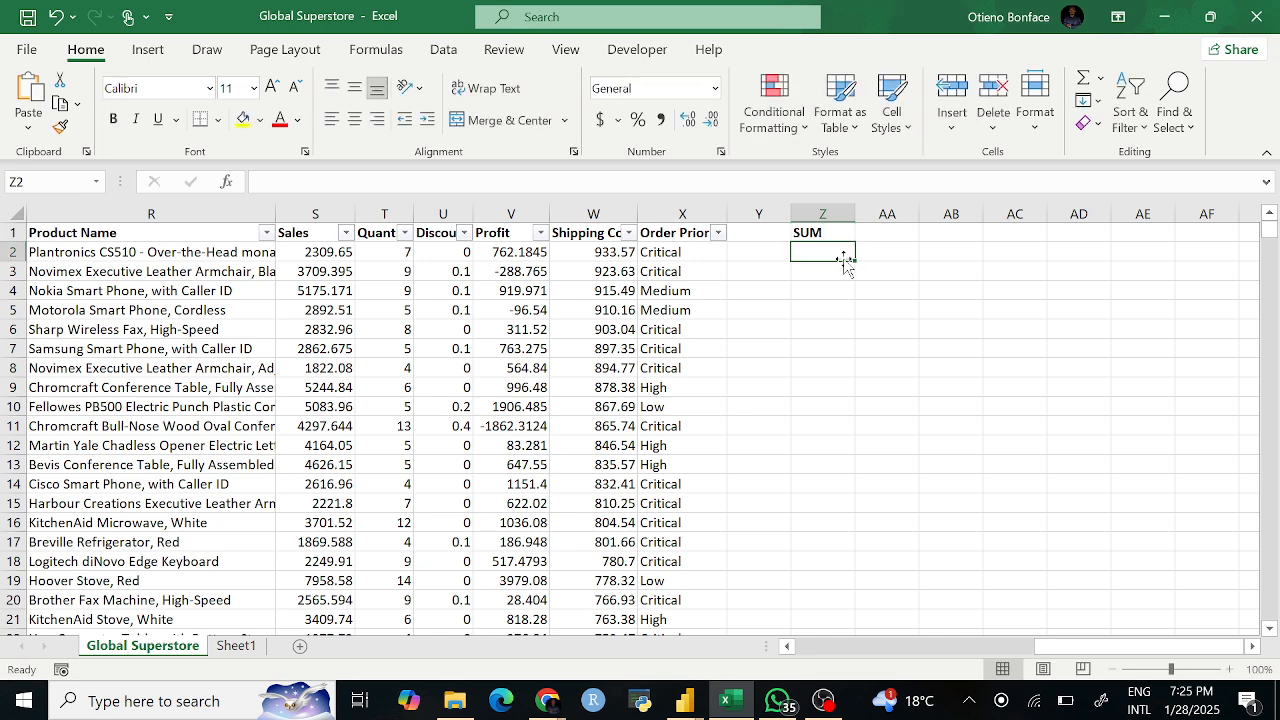
Step: Enter =SUM(S2:S51291) in Z2 to total the Sales values
text(=SUM)
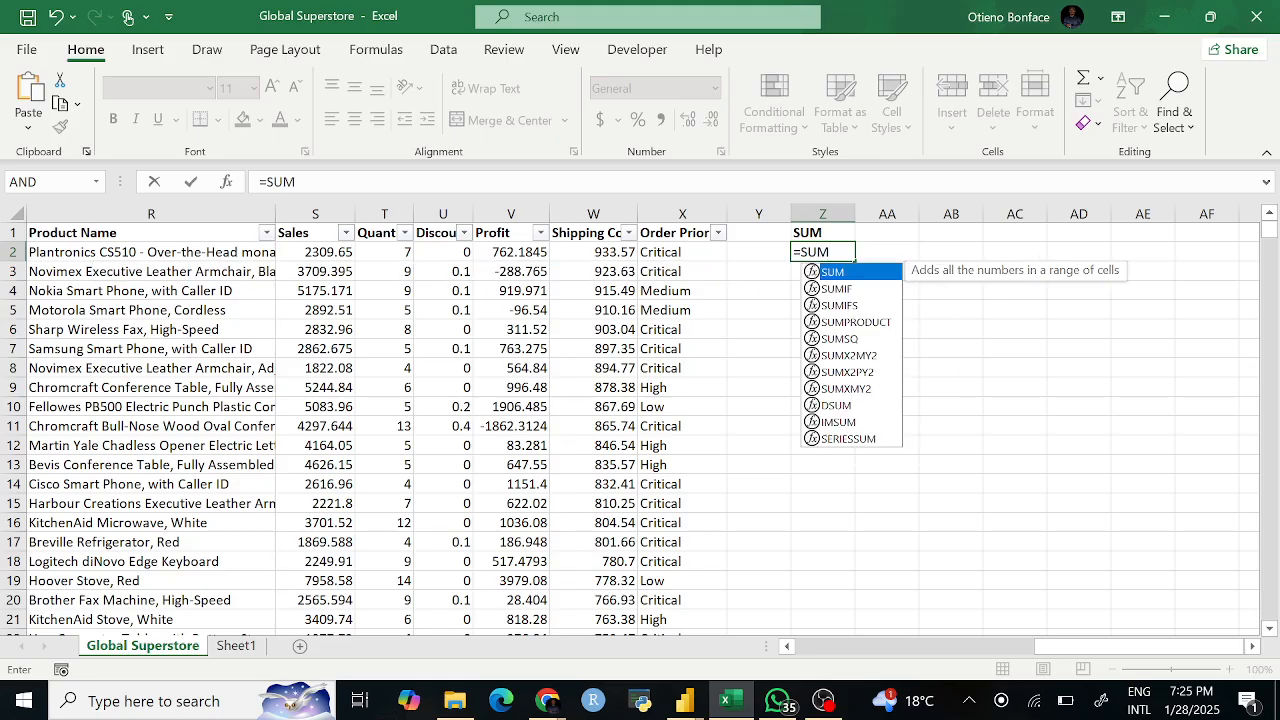
text((S:S)
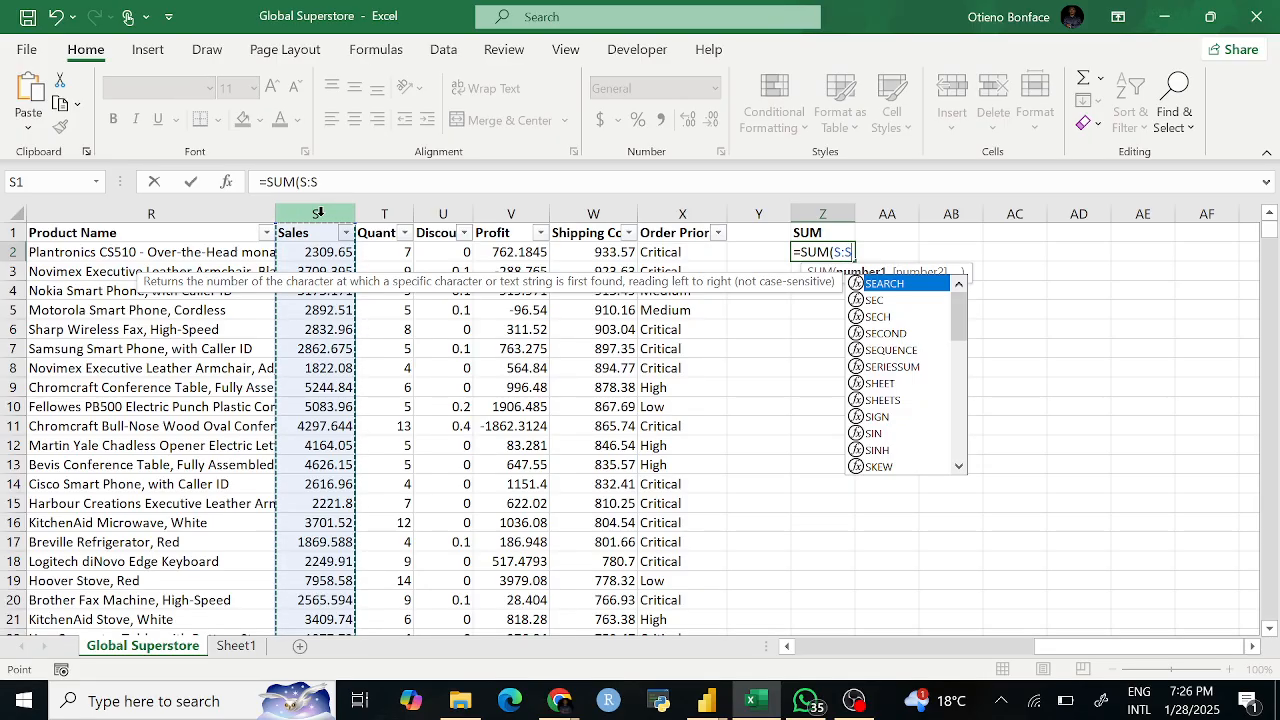
key(BackSpace)
key(BackSpace)
key(BackSpace)
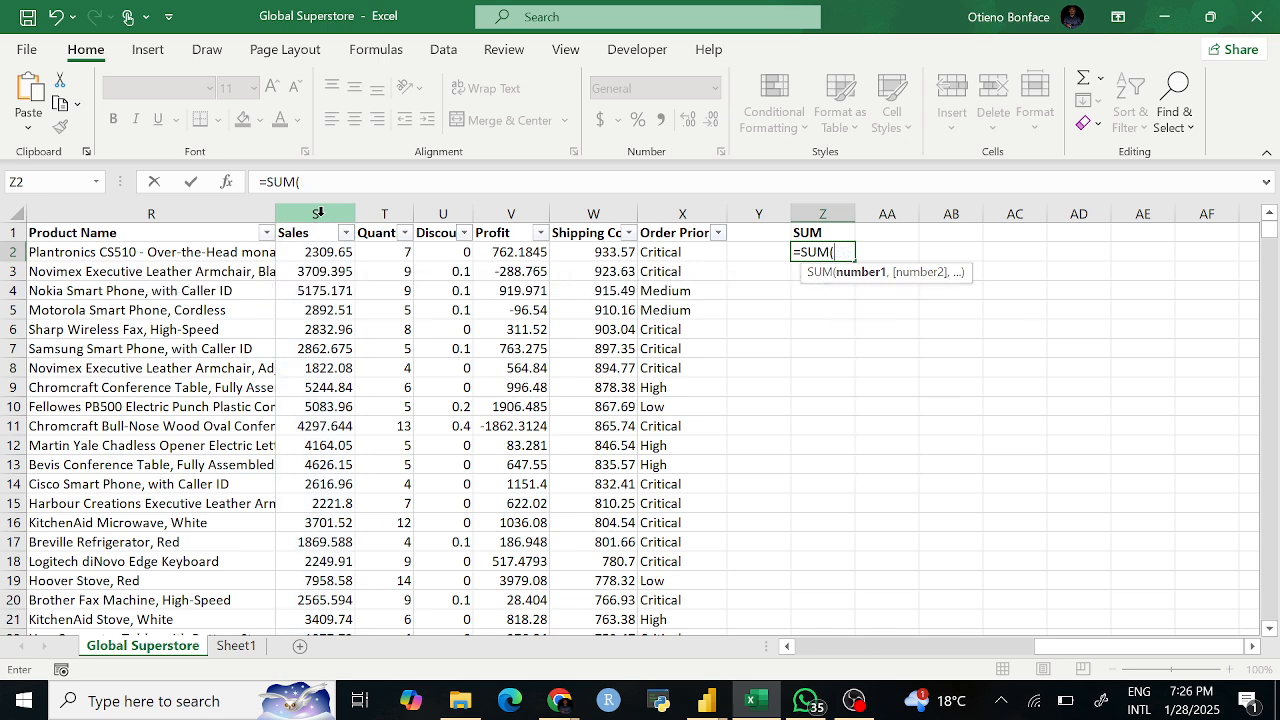
click(324, 251)
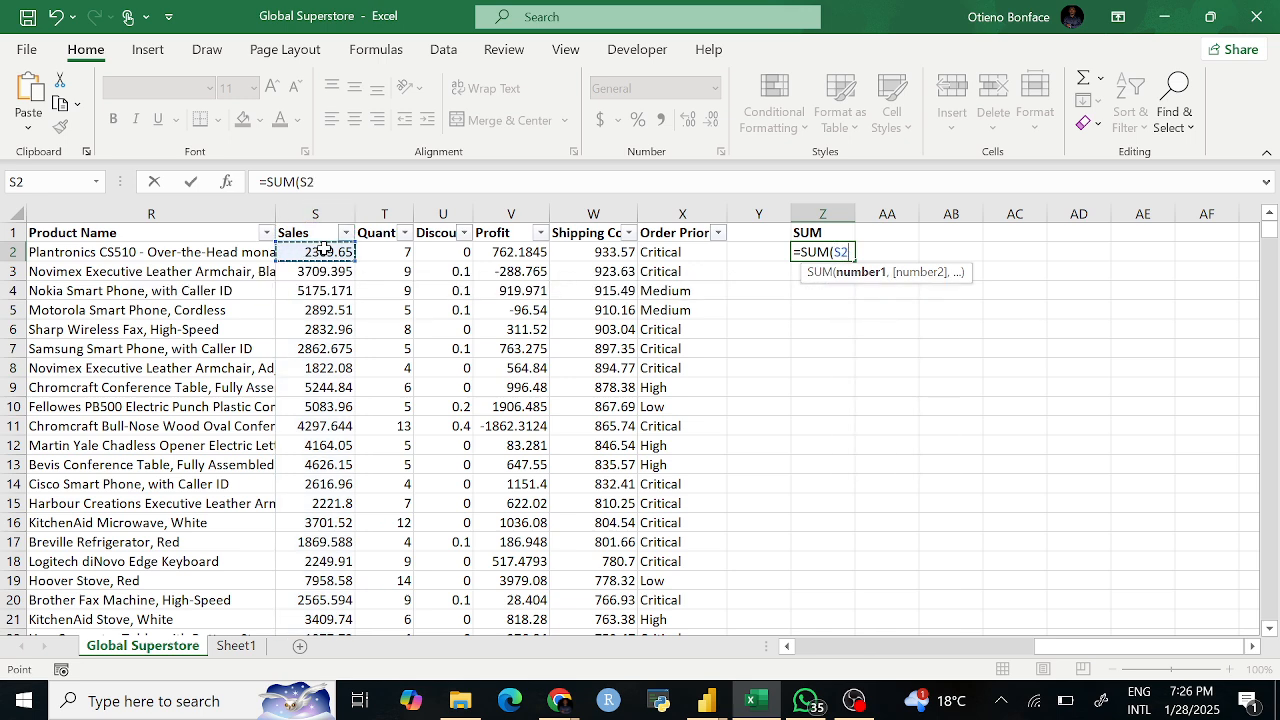
key(ctrl+shift+Down)
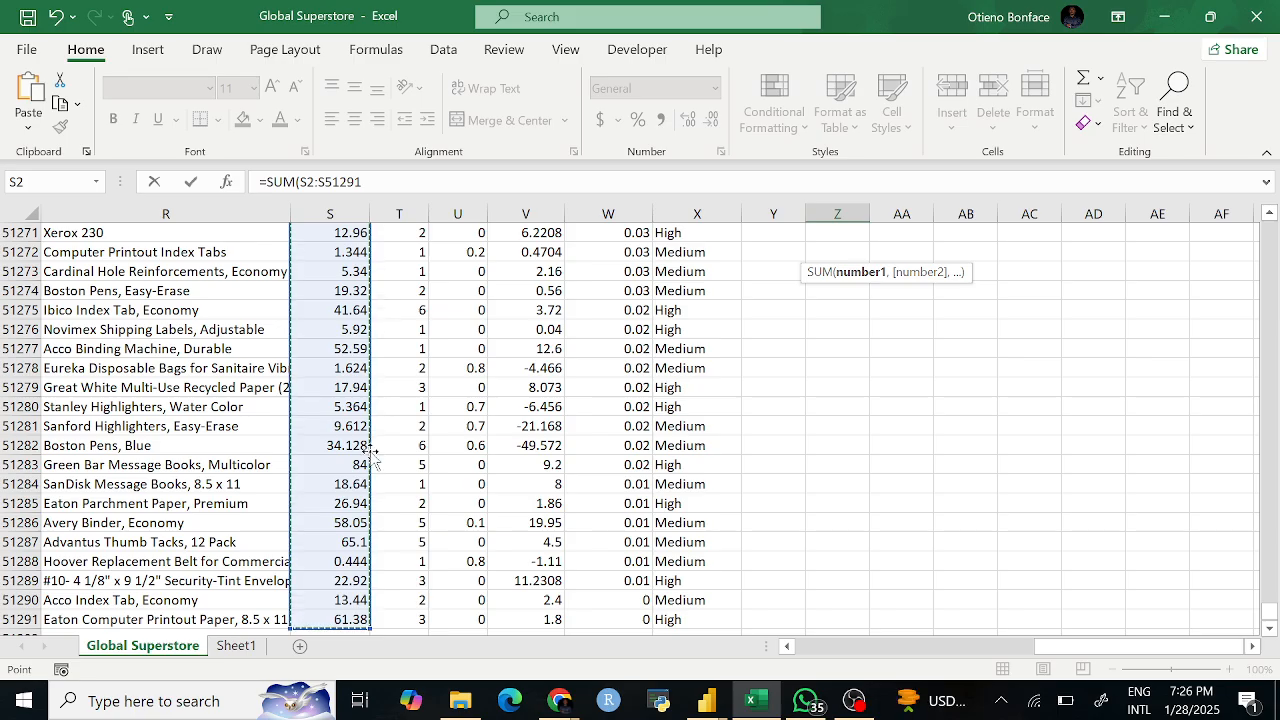
text())
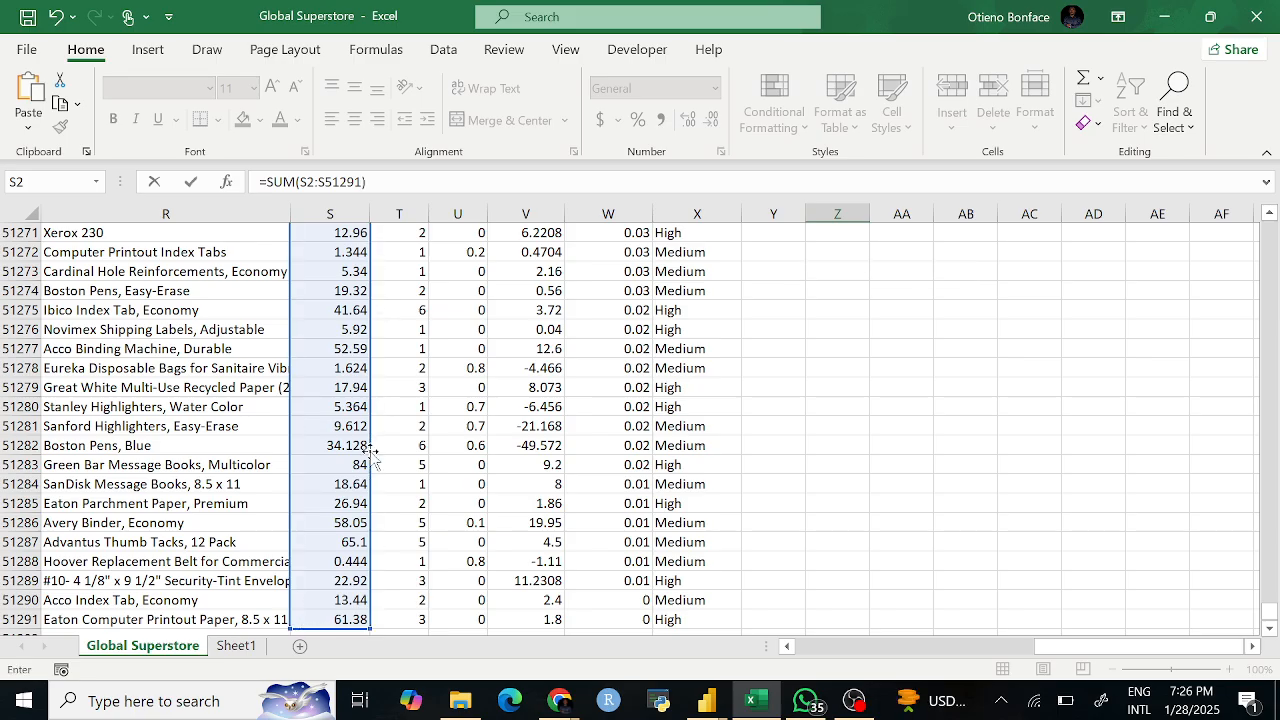
key(Return)
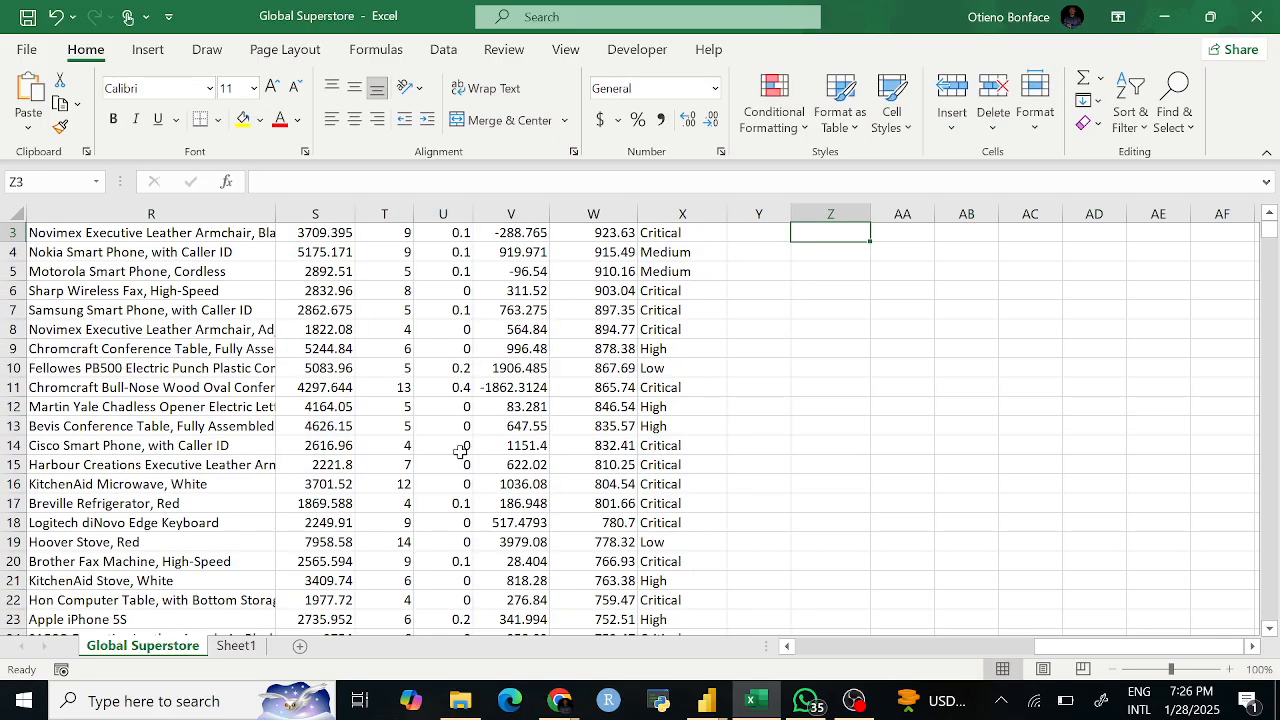
Step: Apply Comma Style to Z2 so the total reads 12,642,501.91
scroll(600, 410, up, 1)
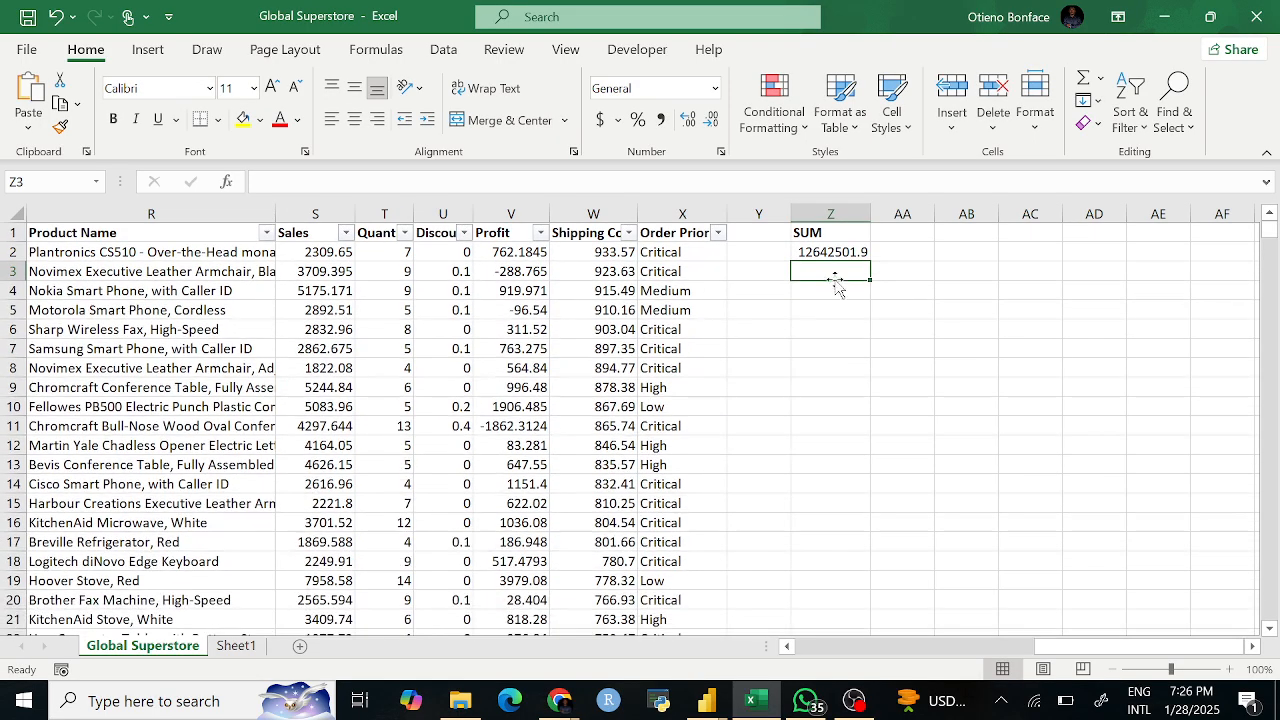
click(820, 252)
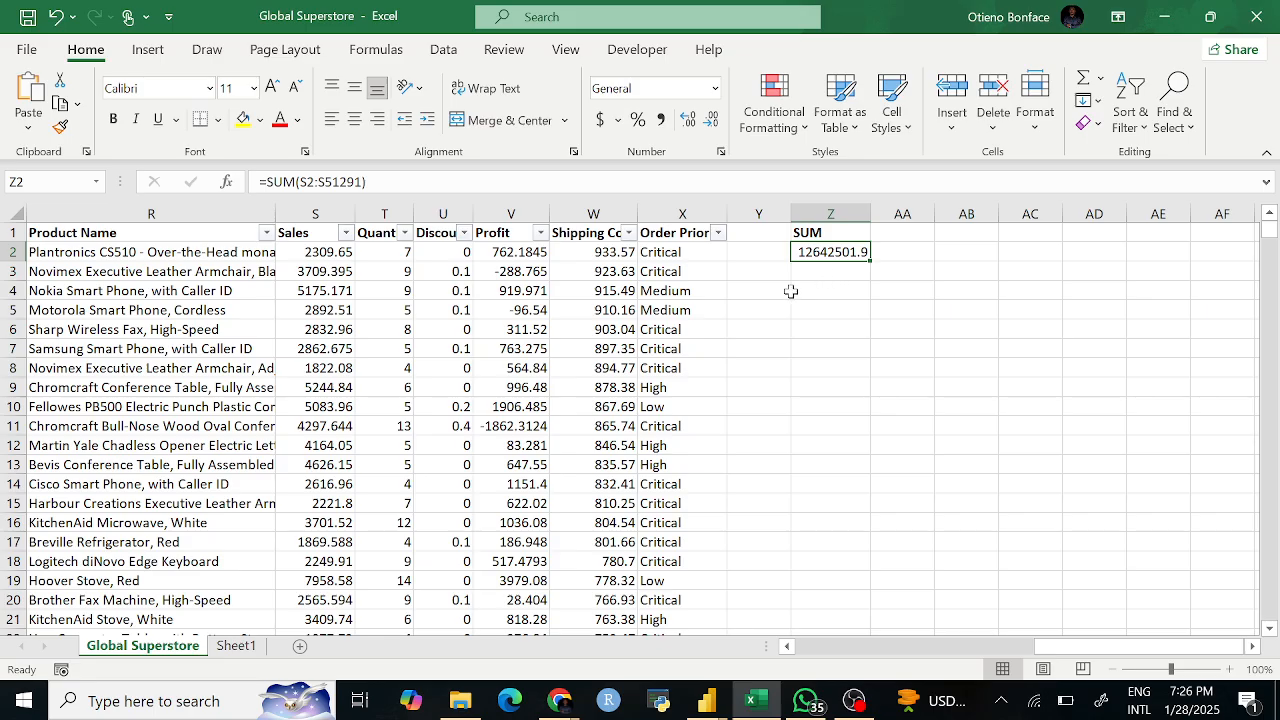
click(660, 119)
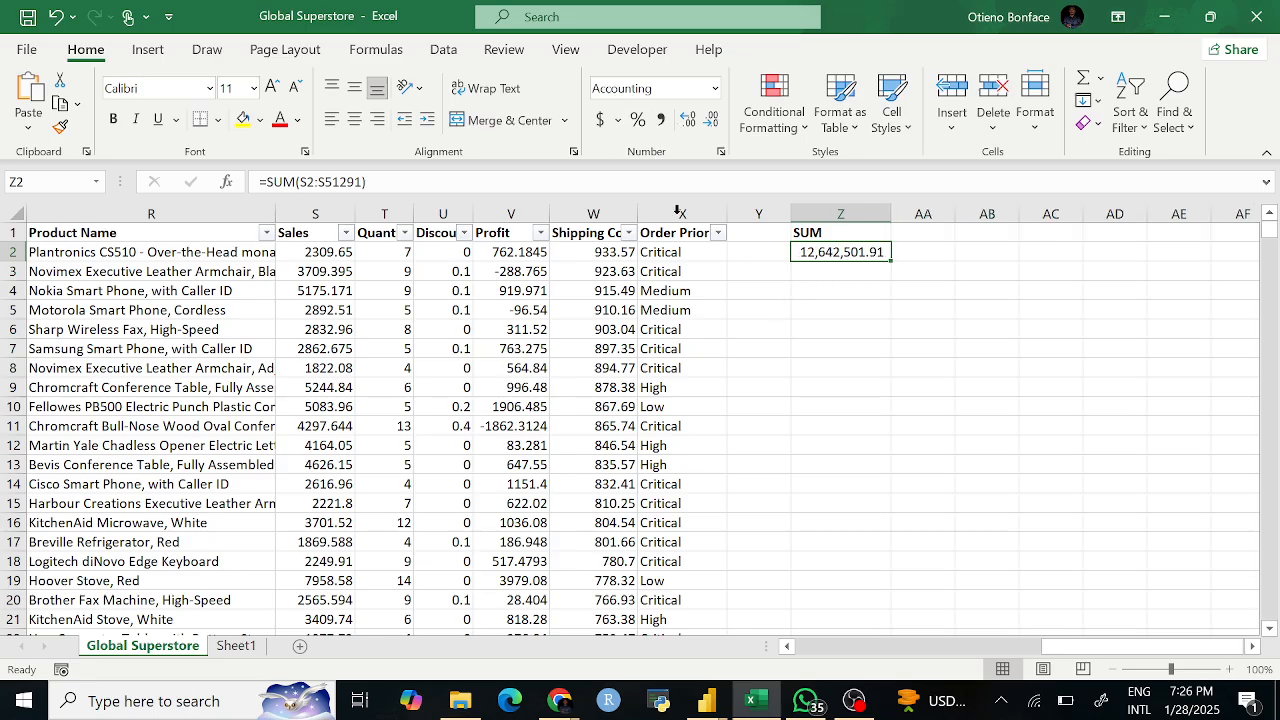
Step: Rewrite the Z2 total as a whole-column SUM over column S, still giving 12,642,501.91
click(800, 309)
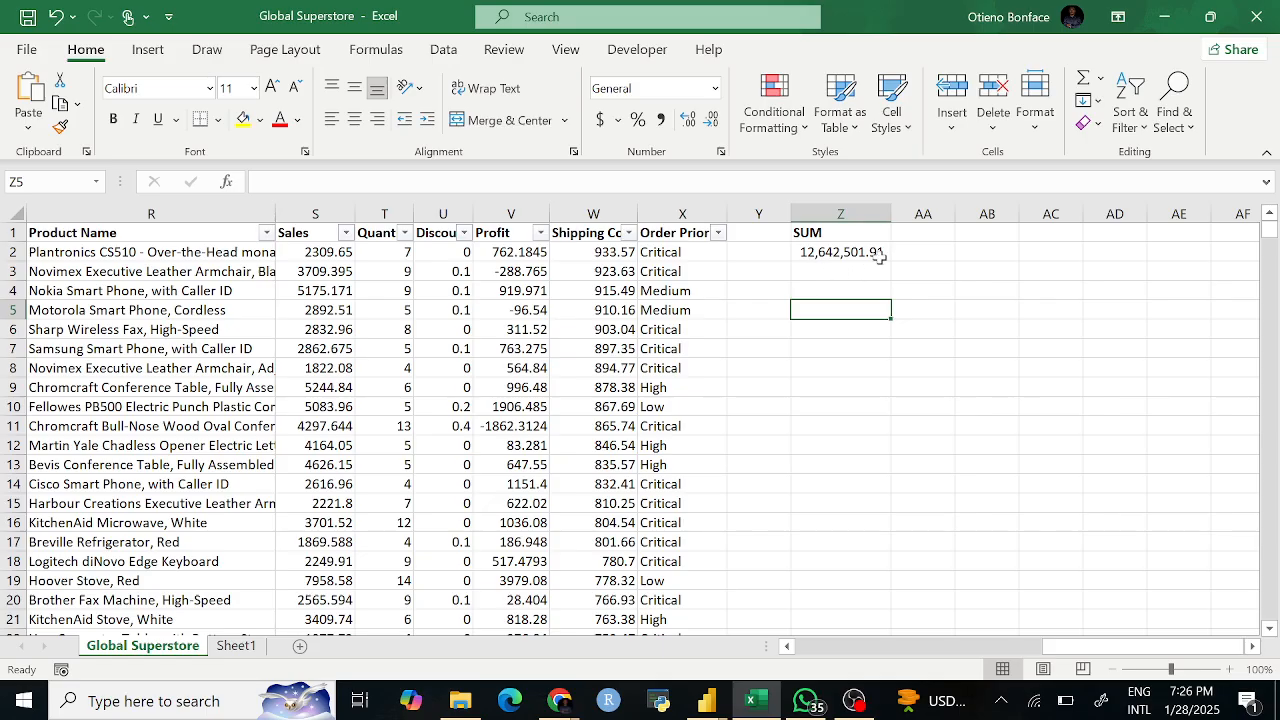
click(829, 259)
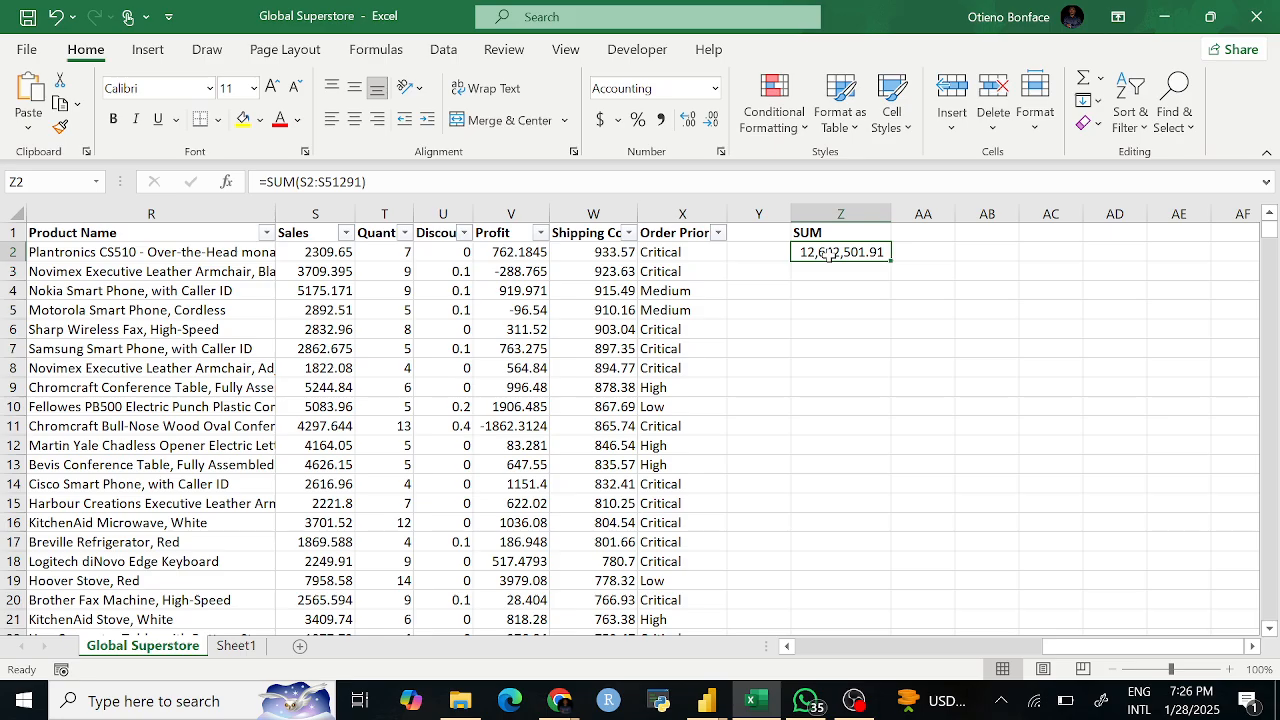
text(=SUM)
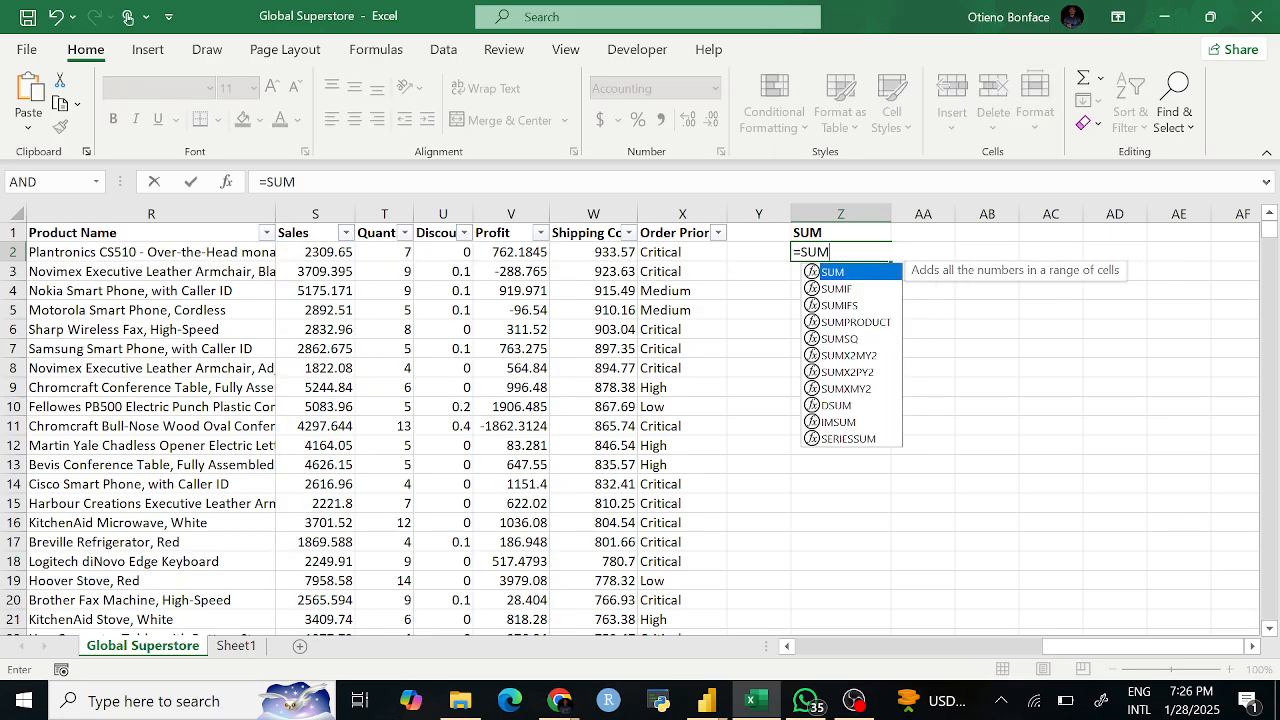
text(()
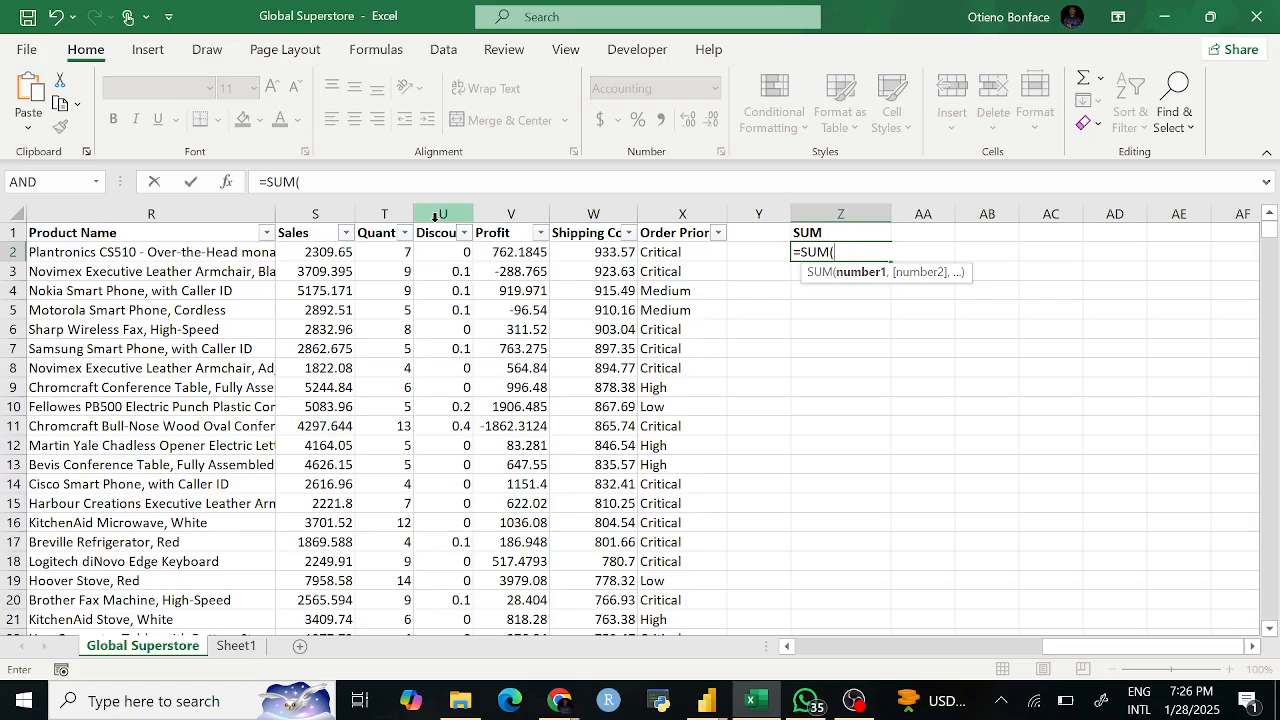
click(328, 213)
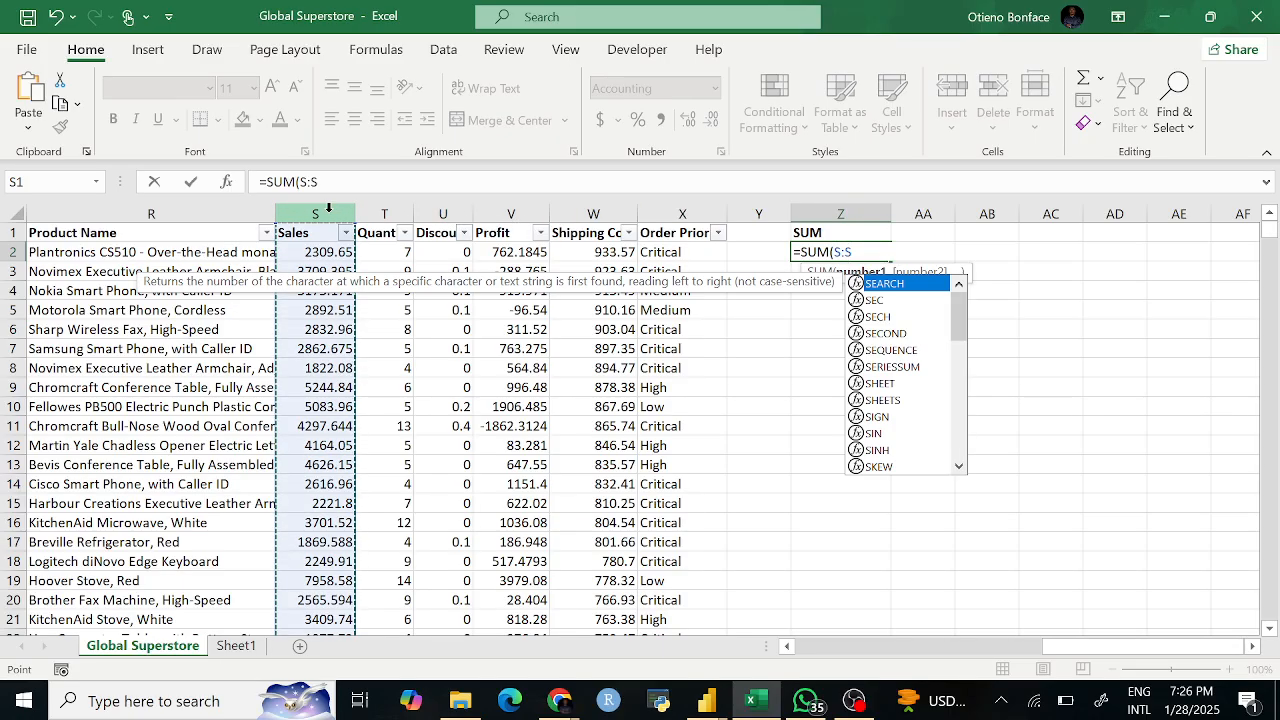
key(Return)
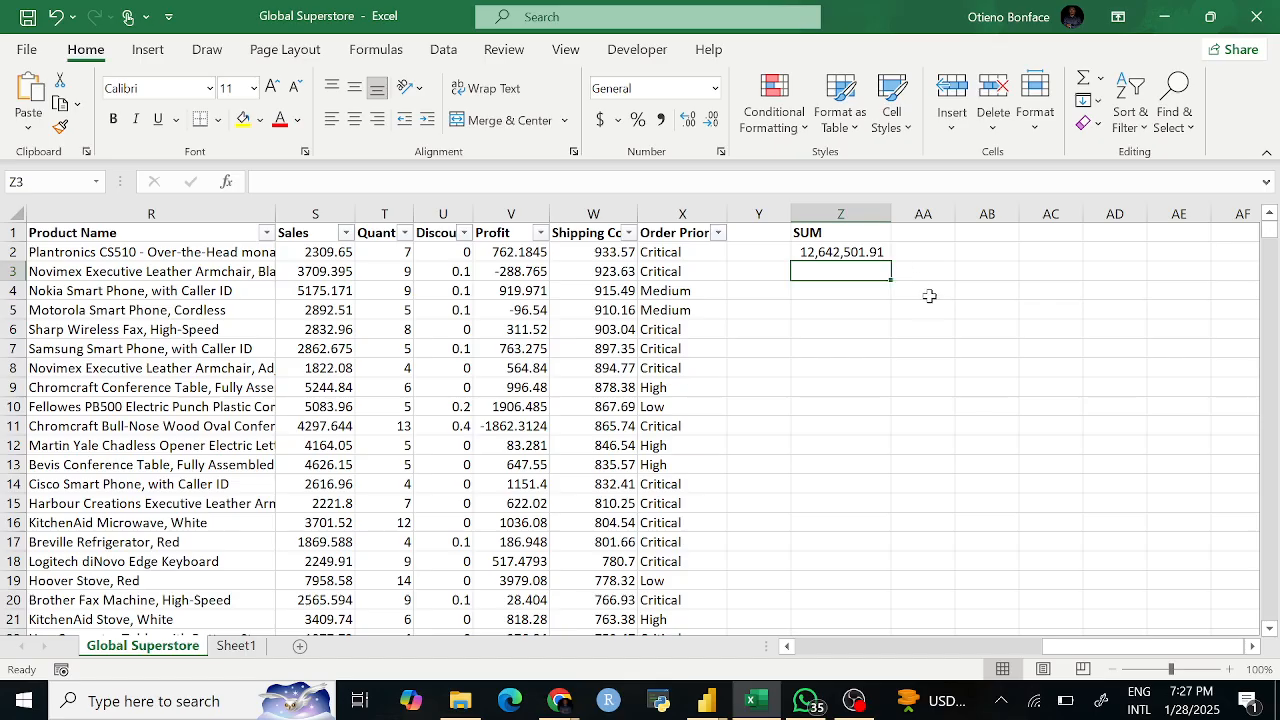
click(840, 312)
click(828, 291)
click(815, 232)
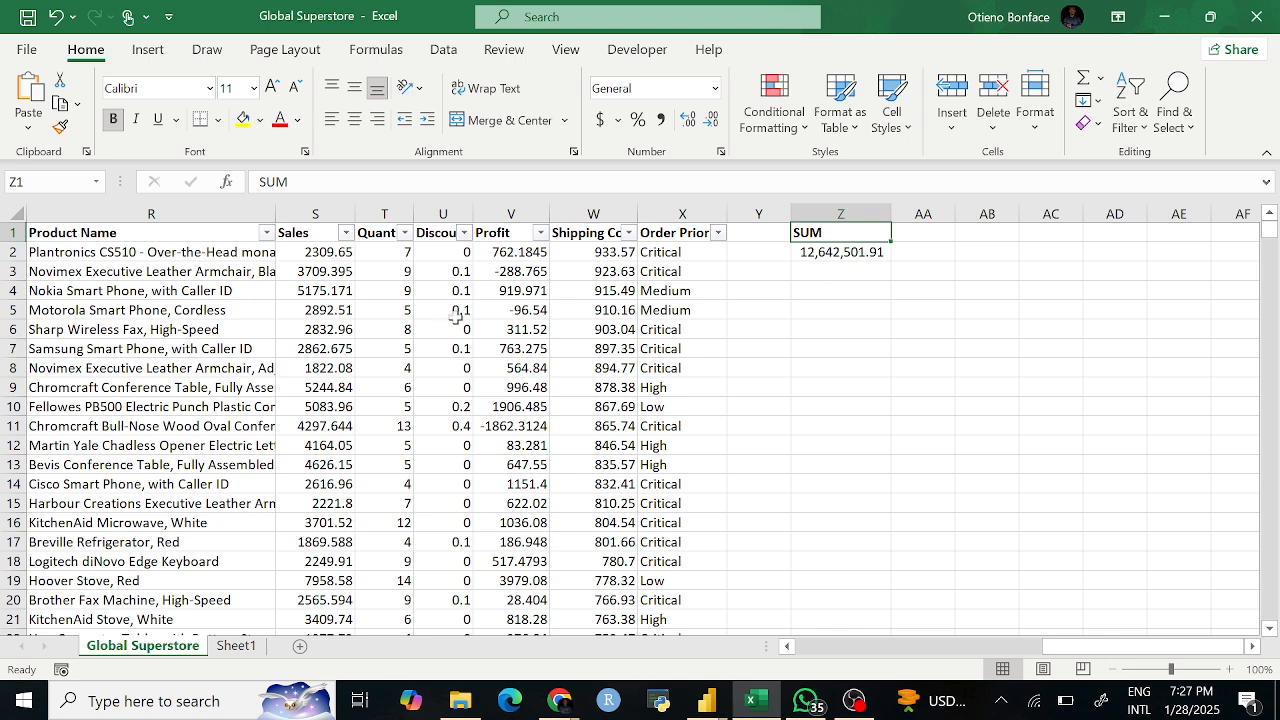
click(399, 251)
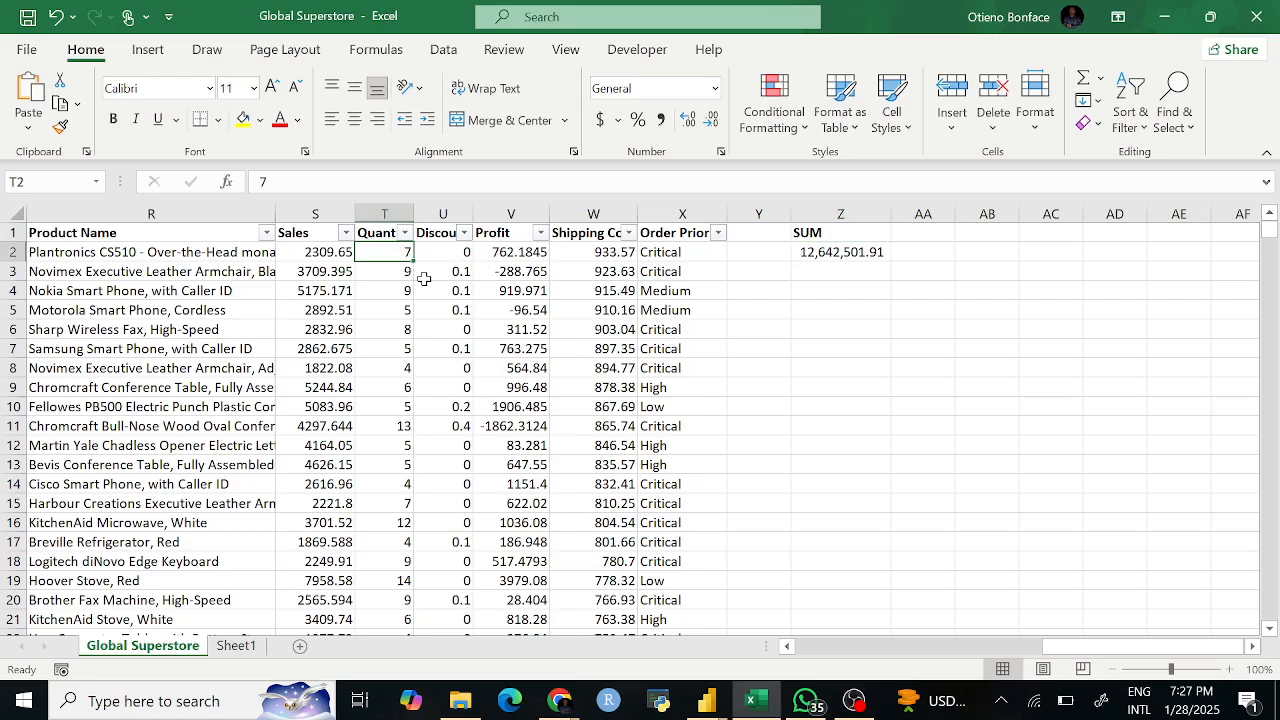
key(ctrl+Down)
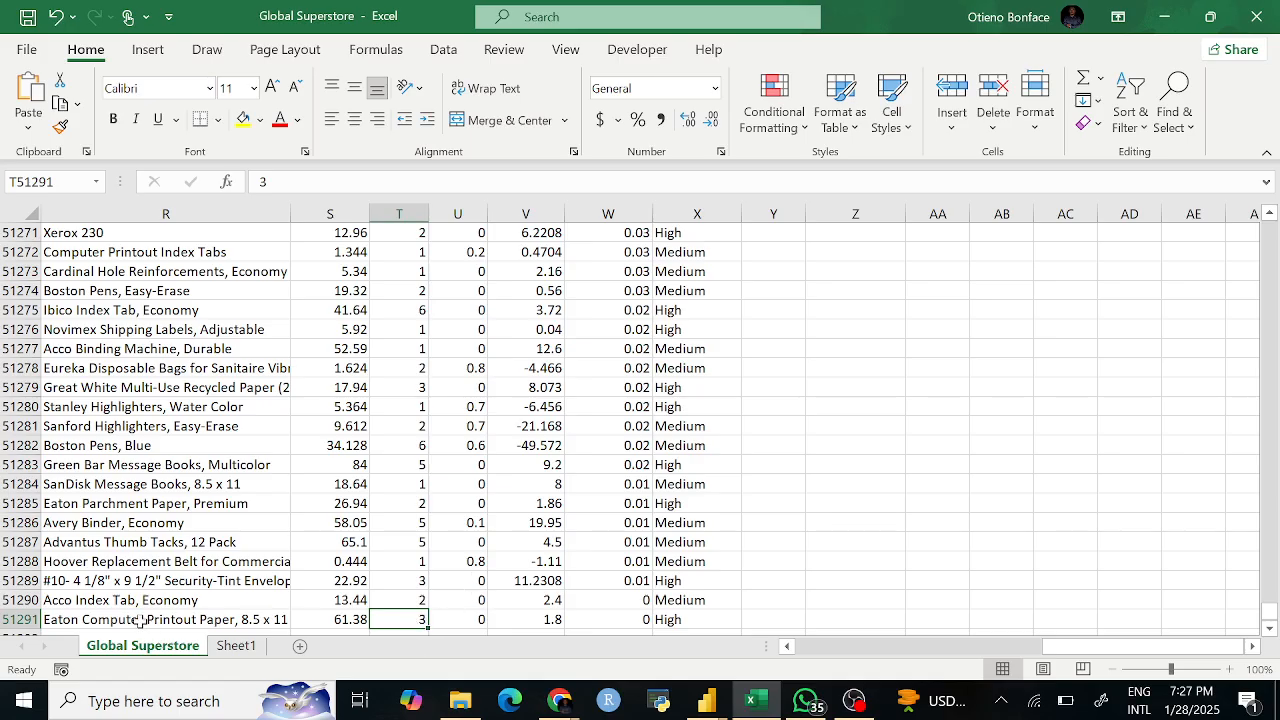
click(5, 620)
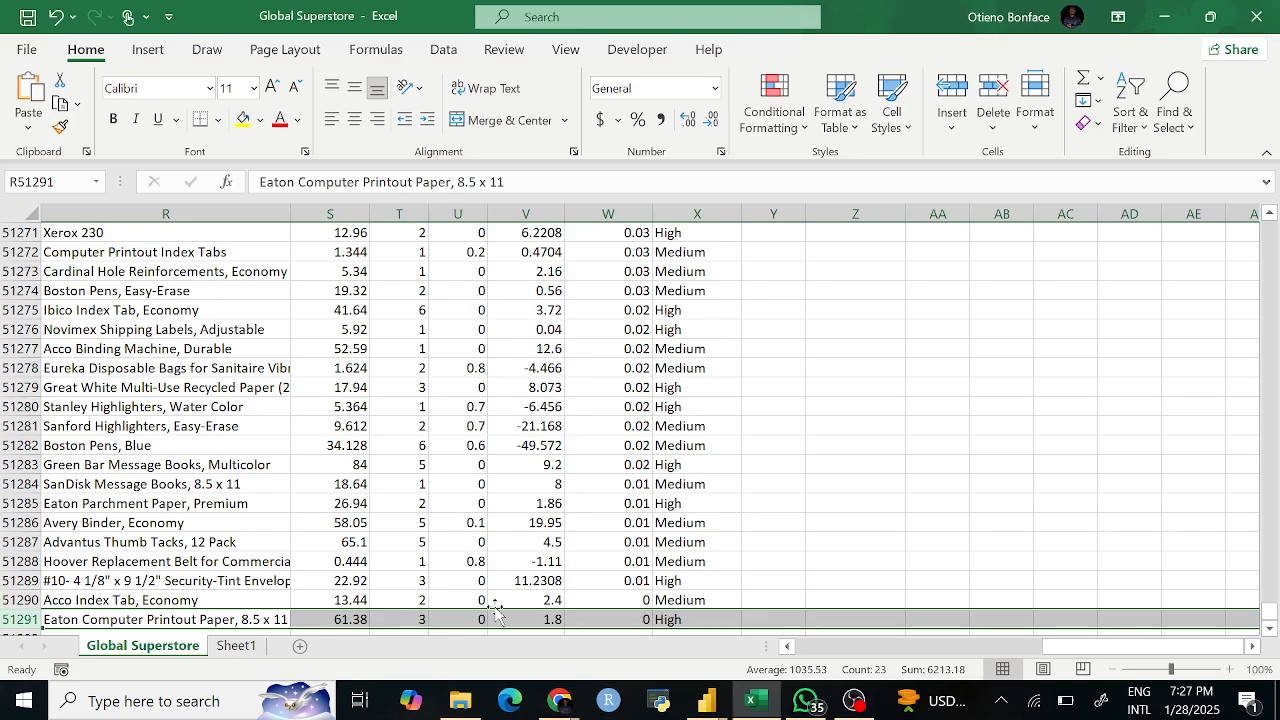
click(460, 619)
key(ctrl+Up)
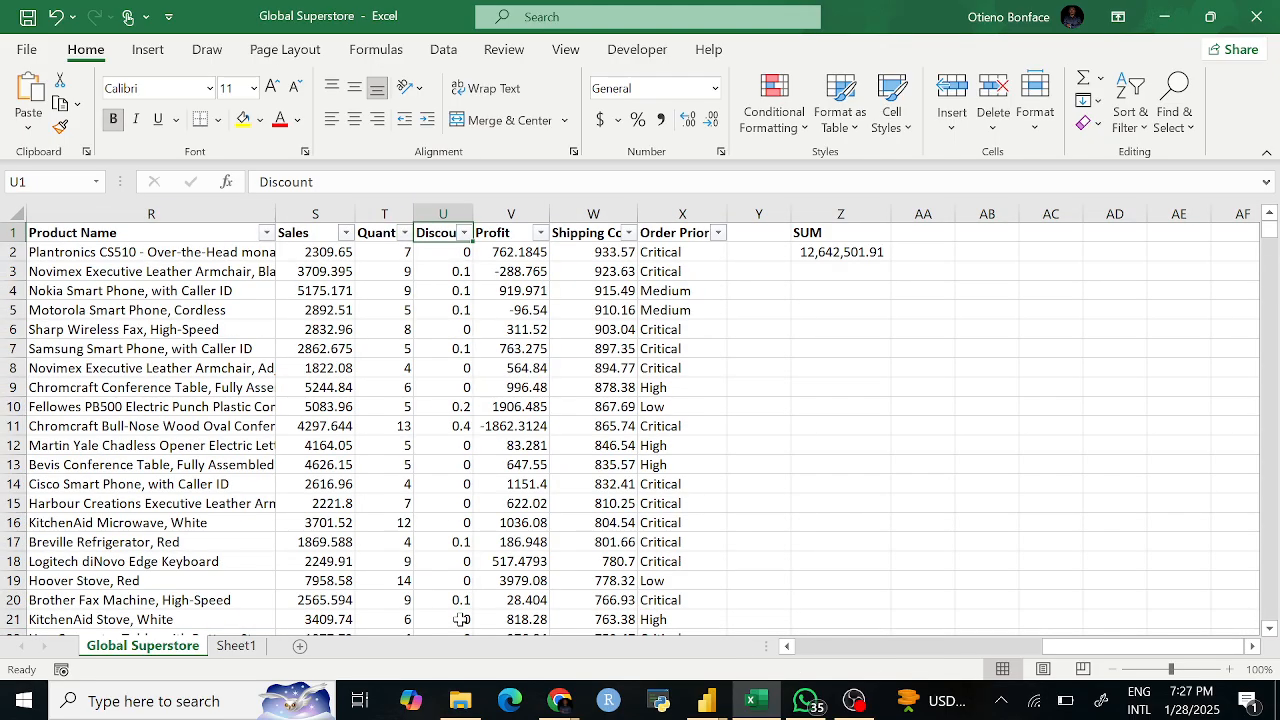
key(ctrl+Down)
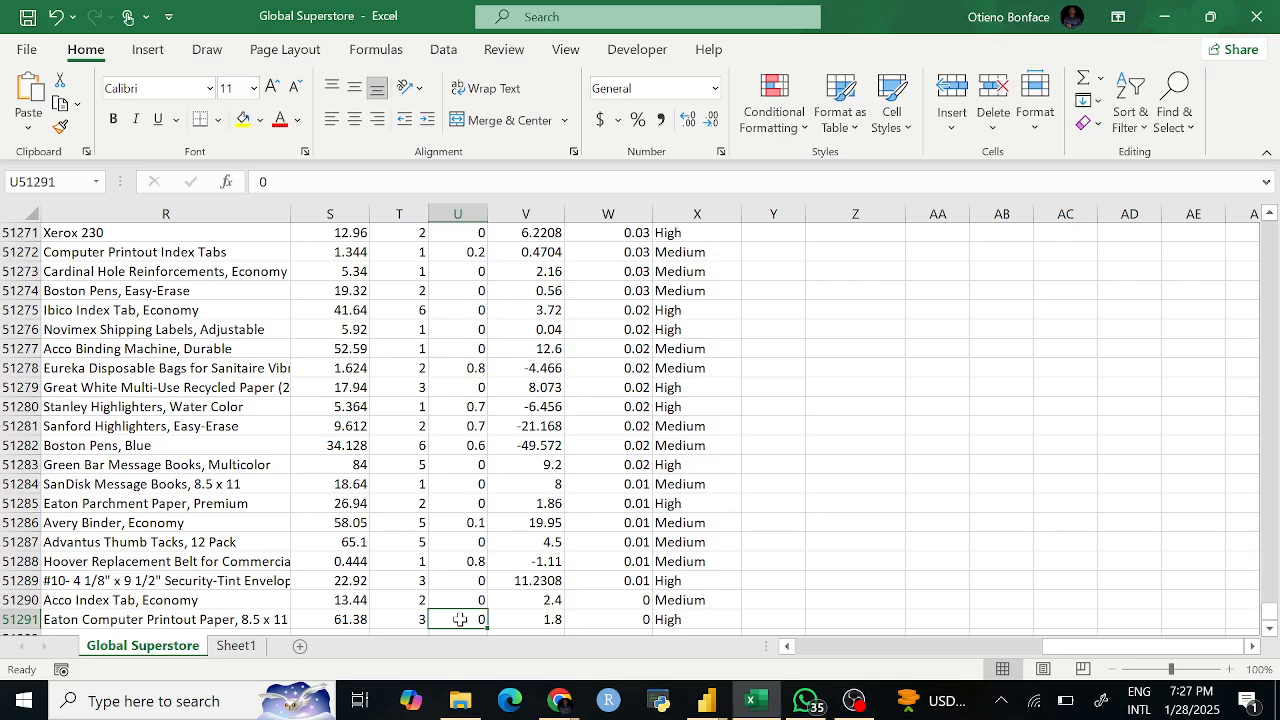
key(ctrl+Up)
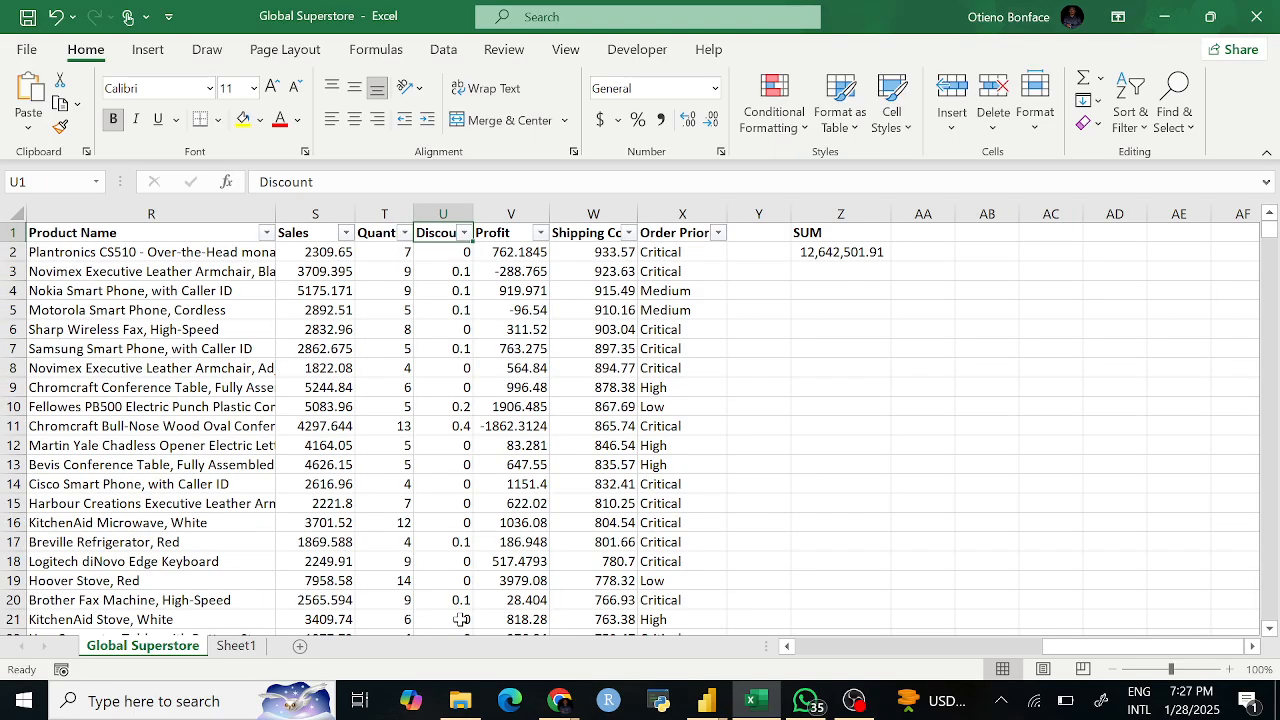
key(ctrl+Down)
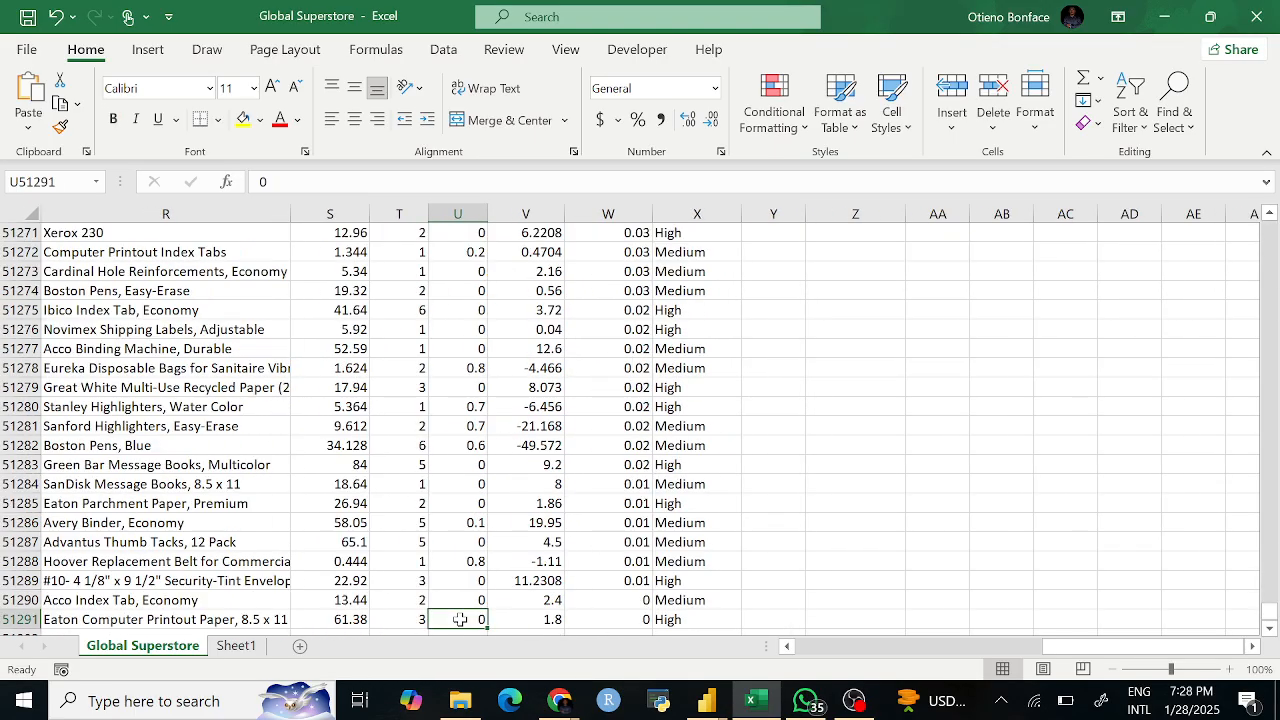
scroll(441, 571, down, 2)
scroll(441, 571, up, 1)
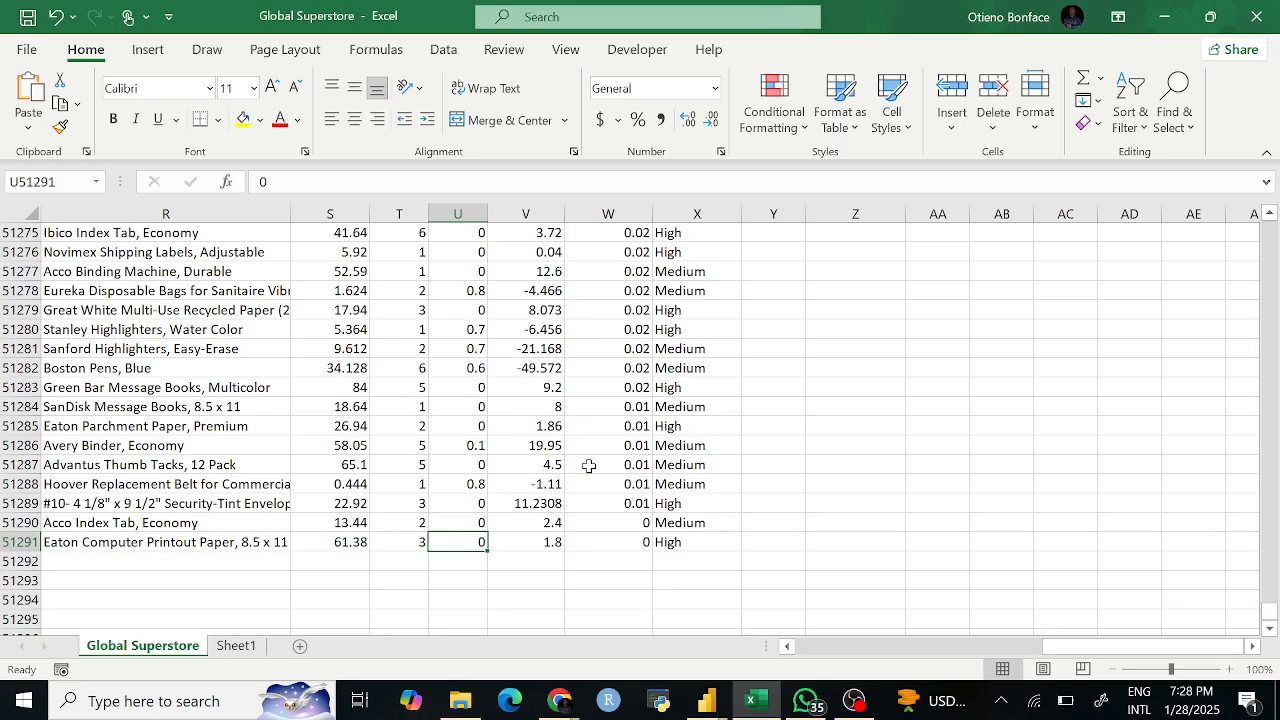
key(ctrl+Up)
key(Down)
key(Down)
click(453, 252)
click(458, 330)
click(454, 387)
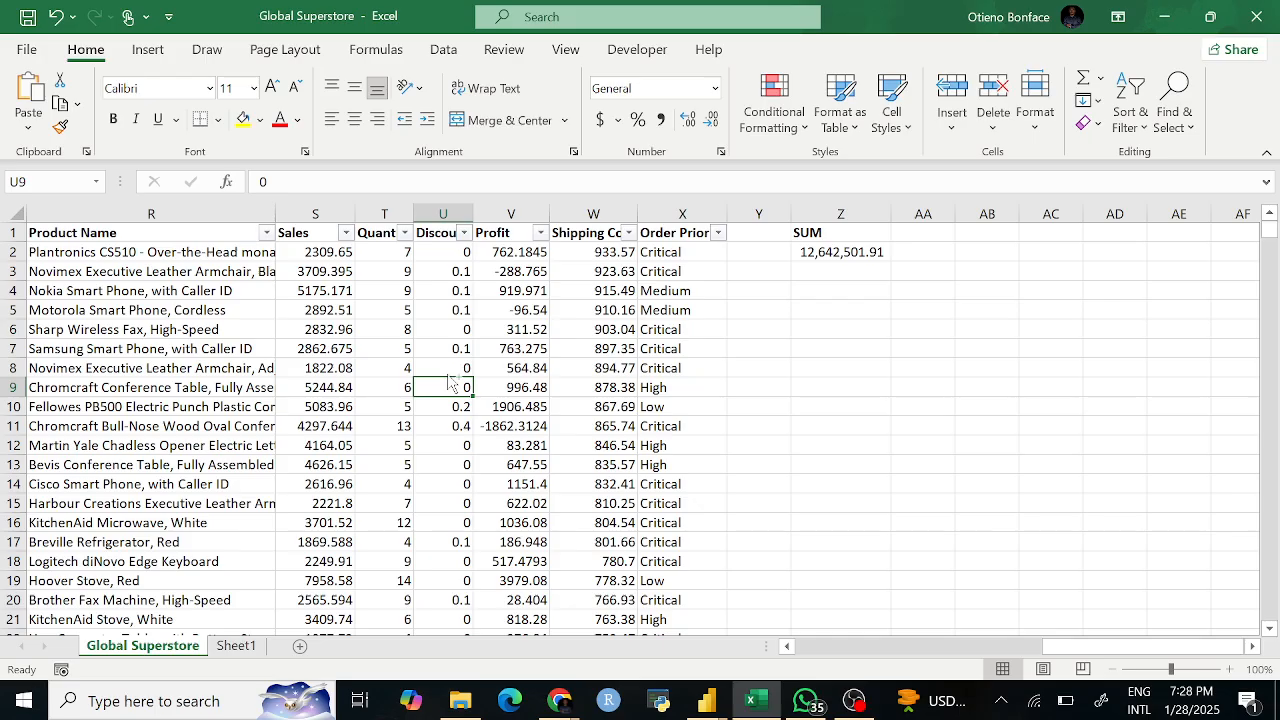
key(ctrl+Down)
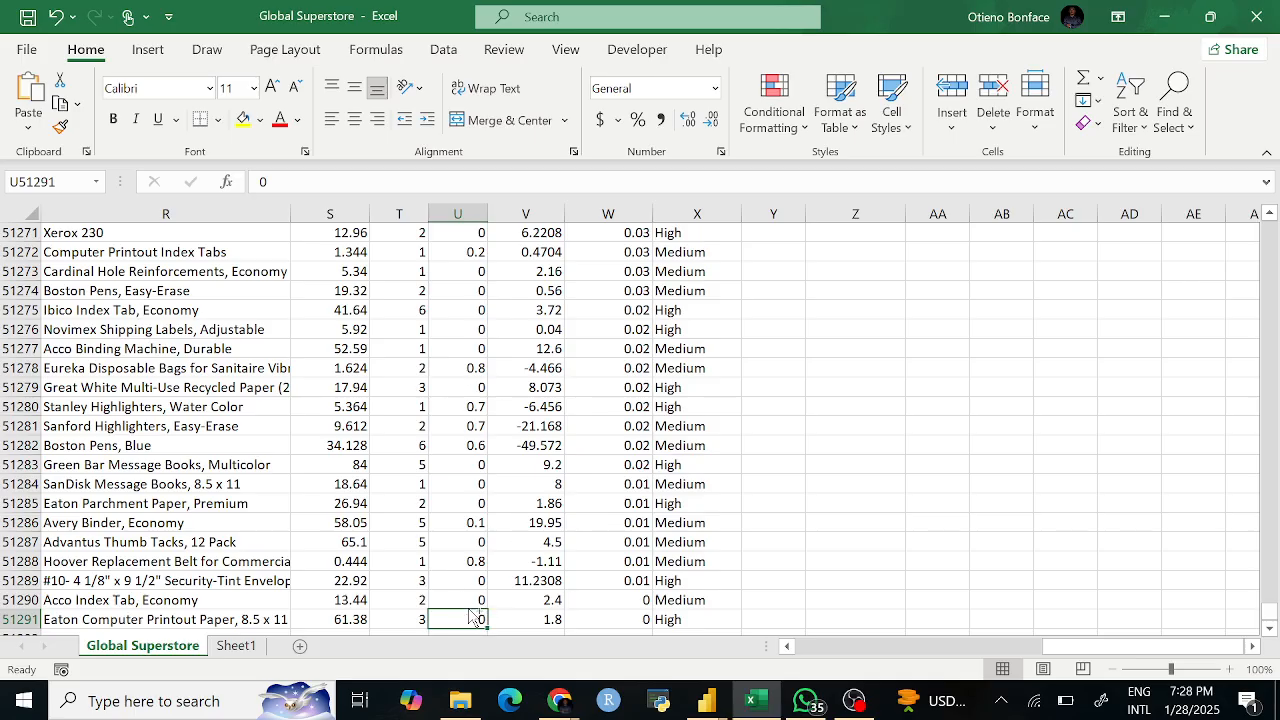
key(ctrl+Up)
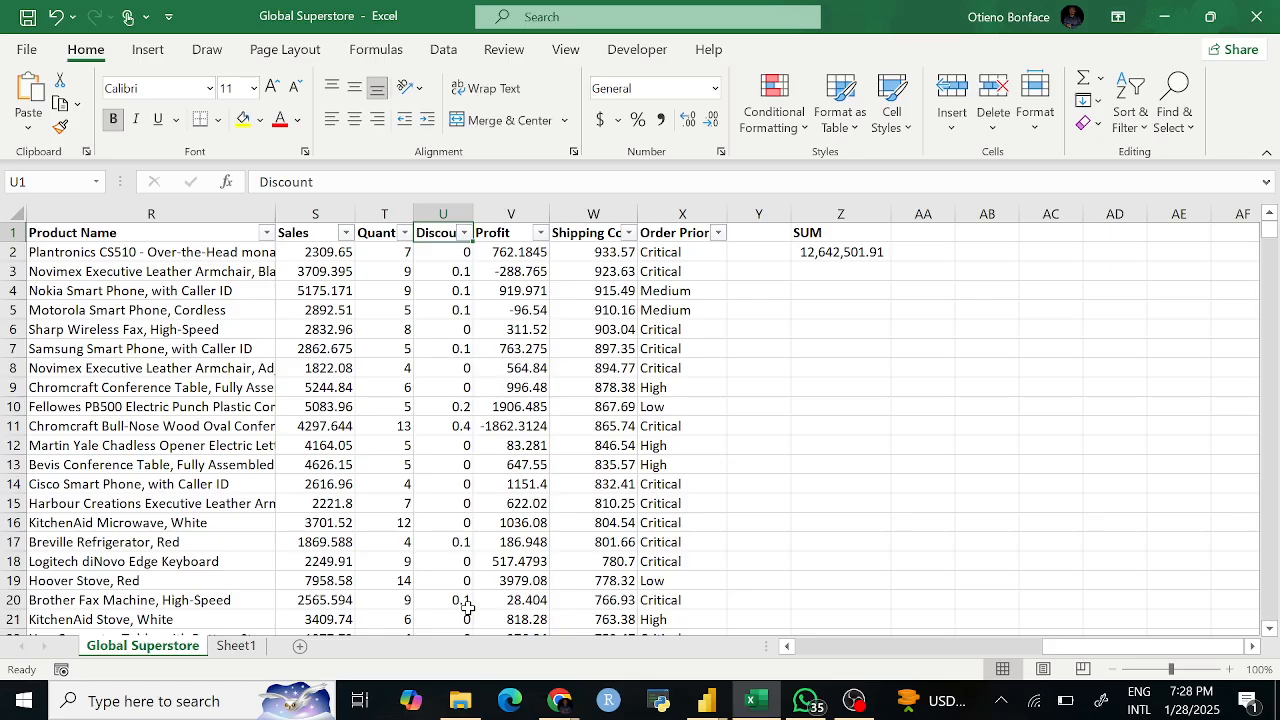
click(828, 256)
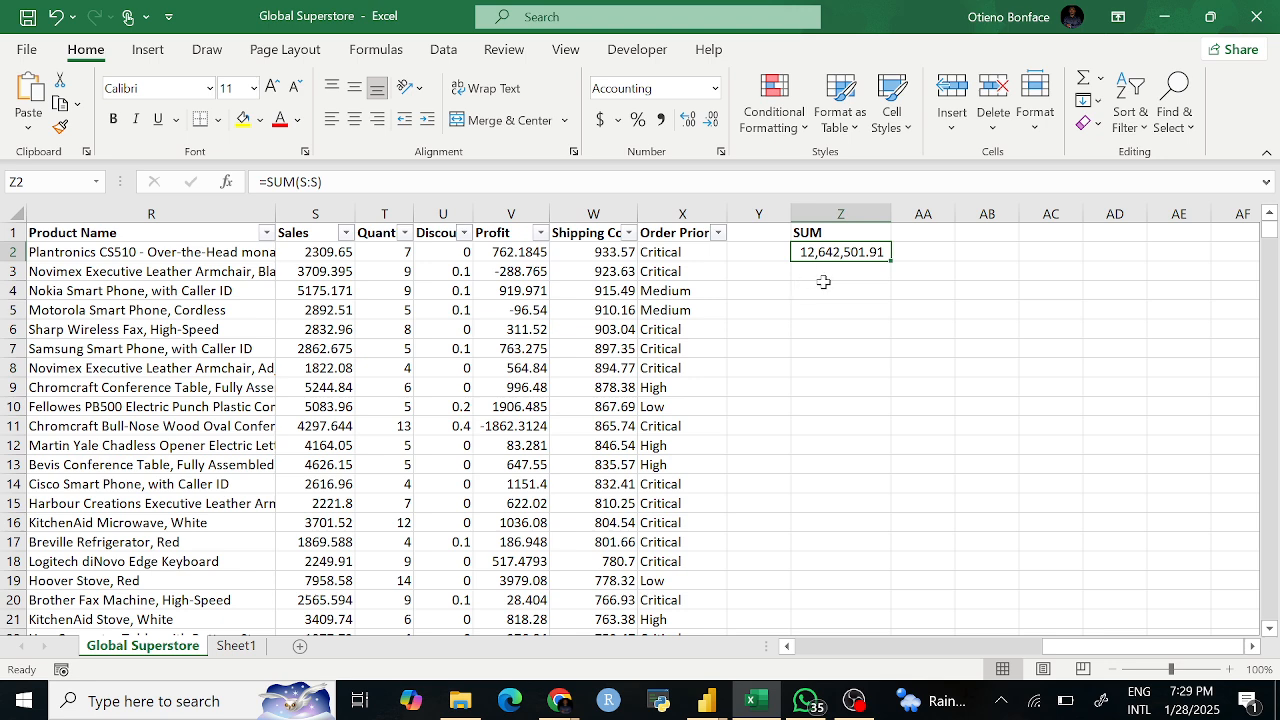
click(818, 280)
text(=SUM)
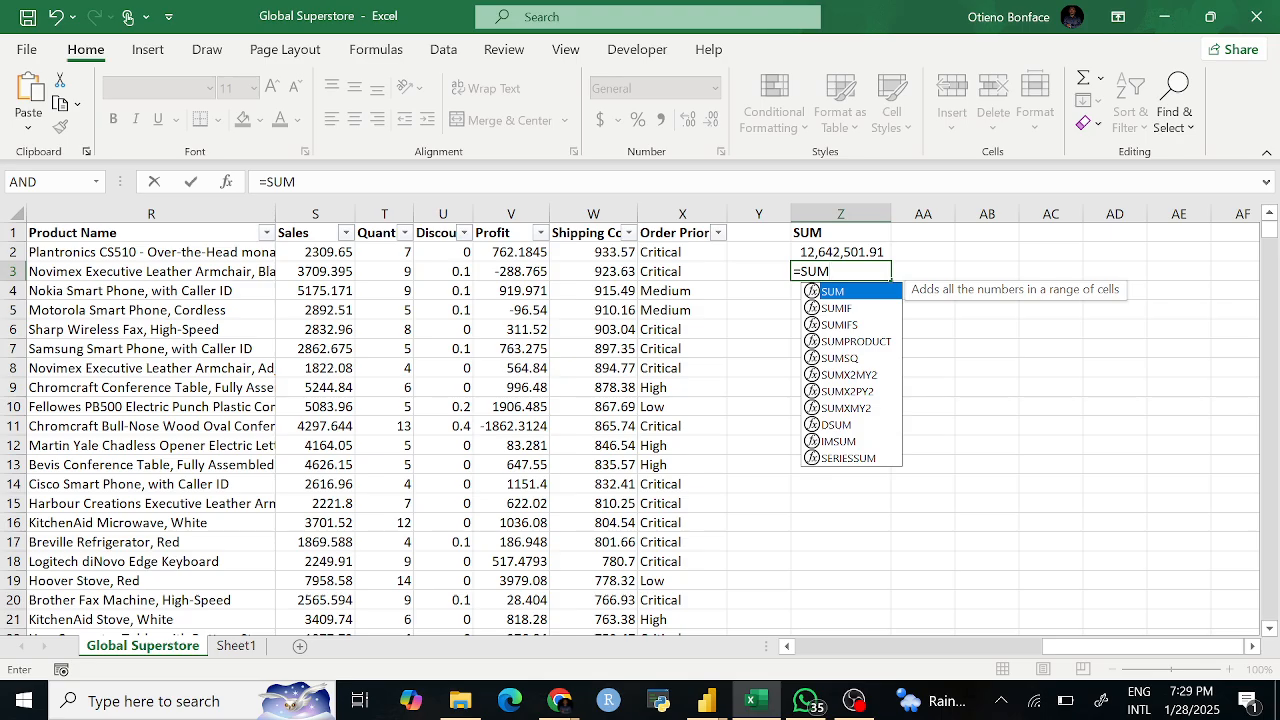
text(()
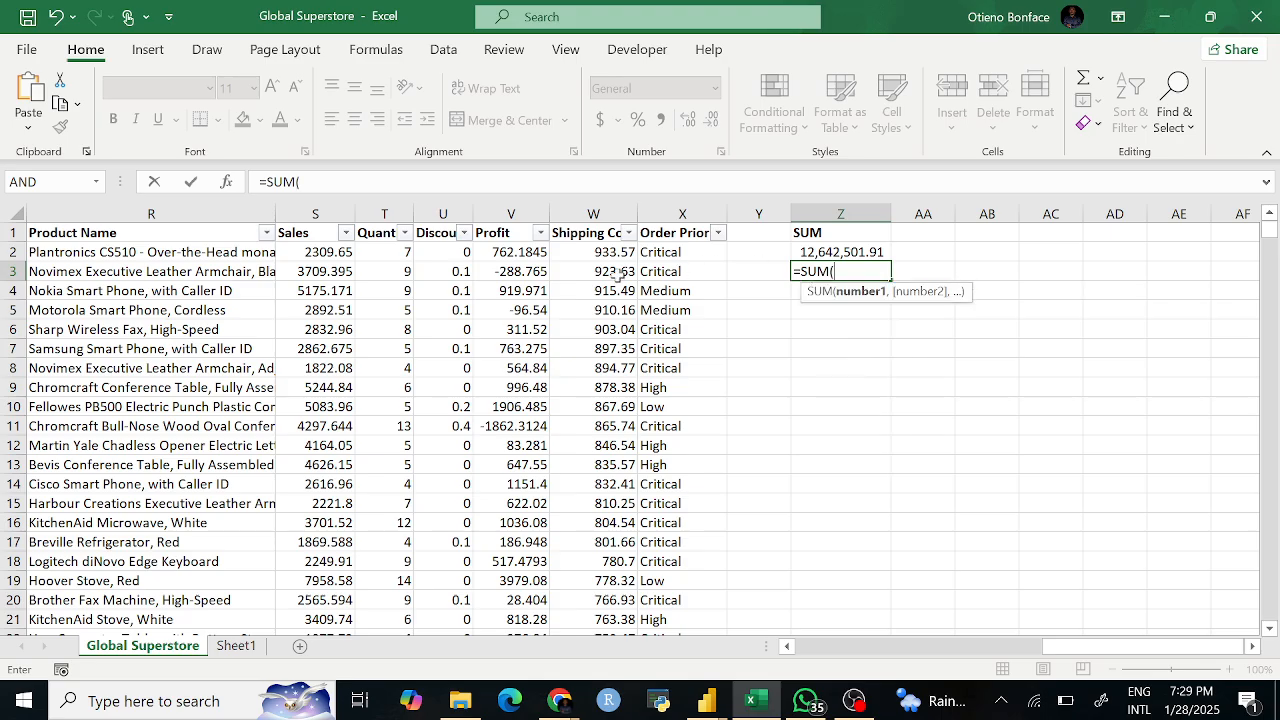
click(327, 254)
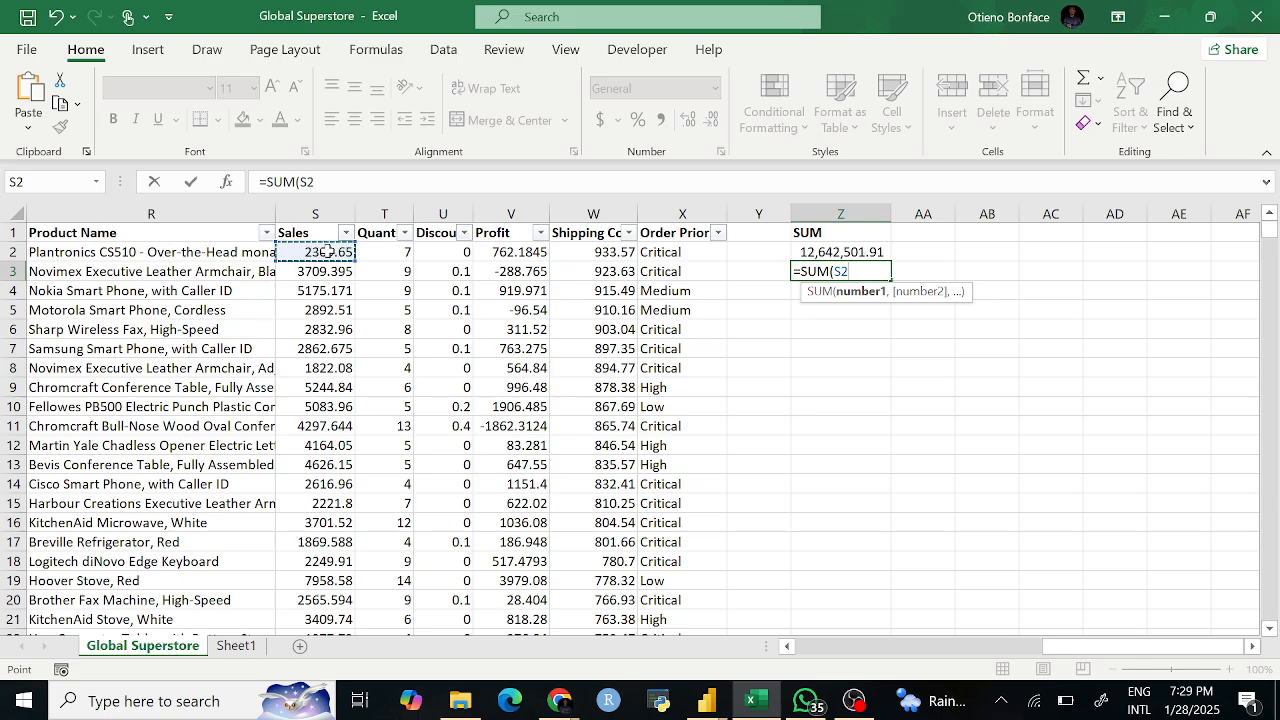
key(ctrl+shift+Down)
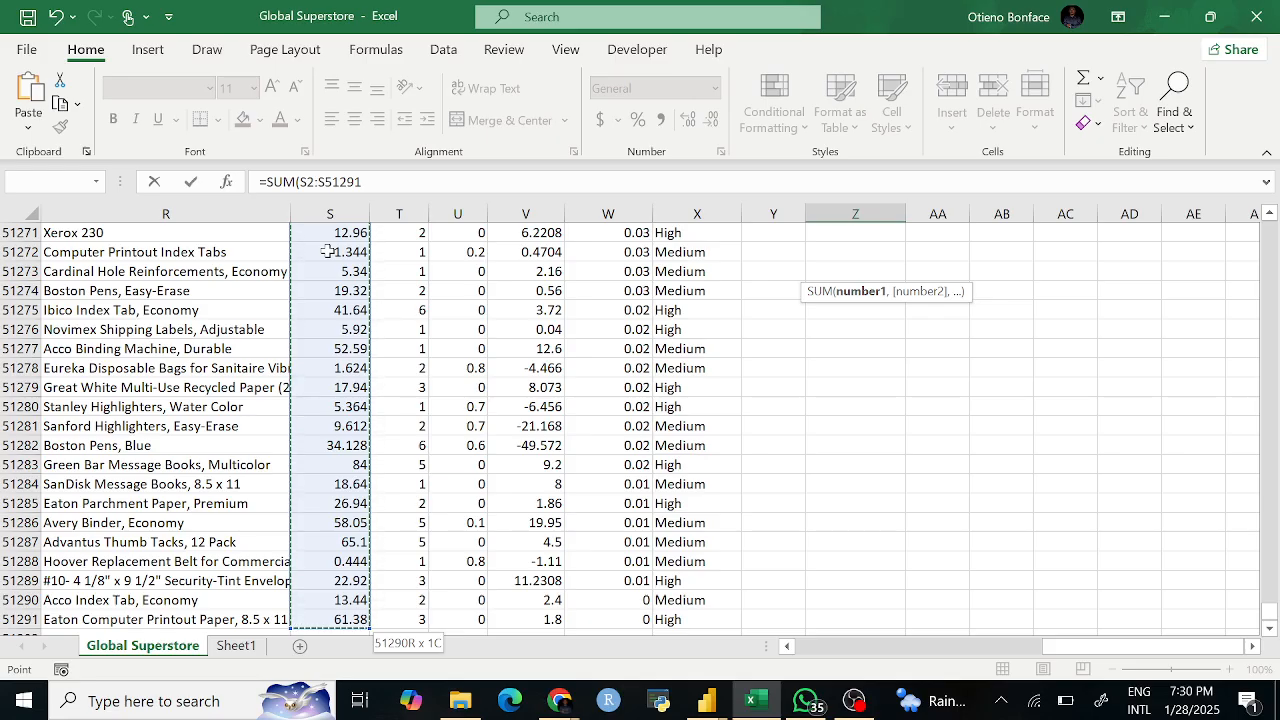
key(Return)
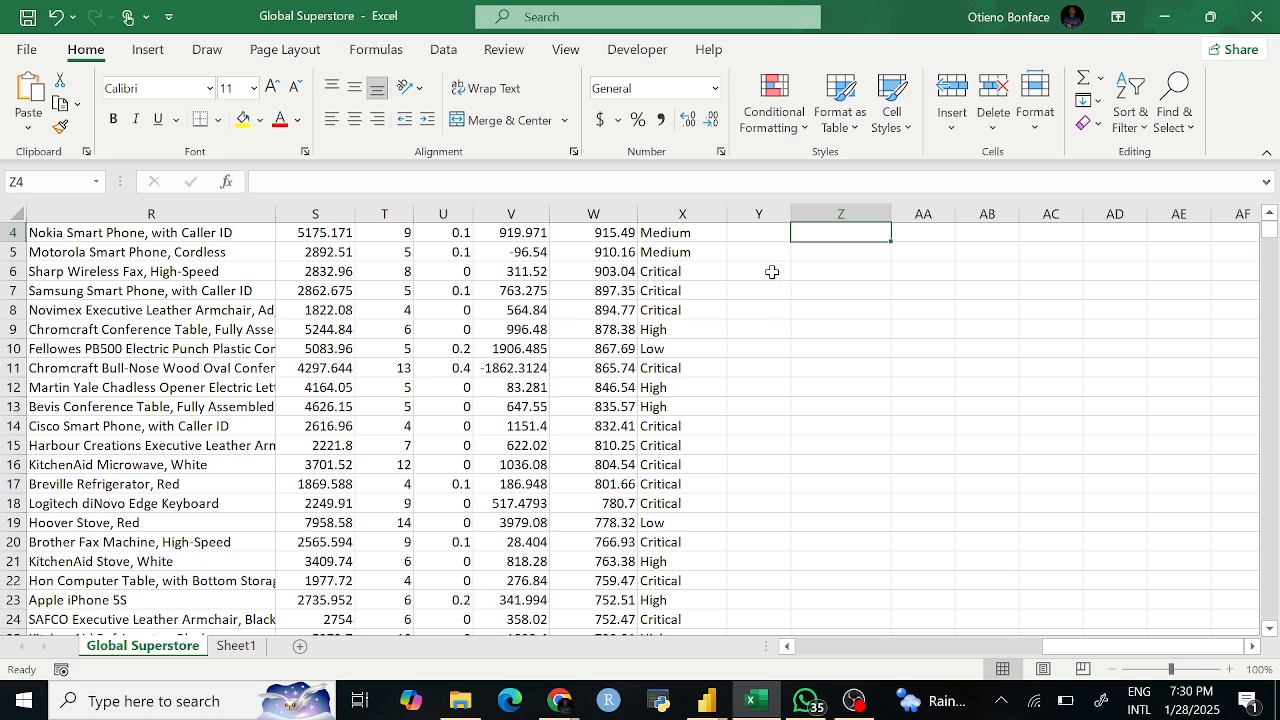
click(838, 274)
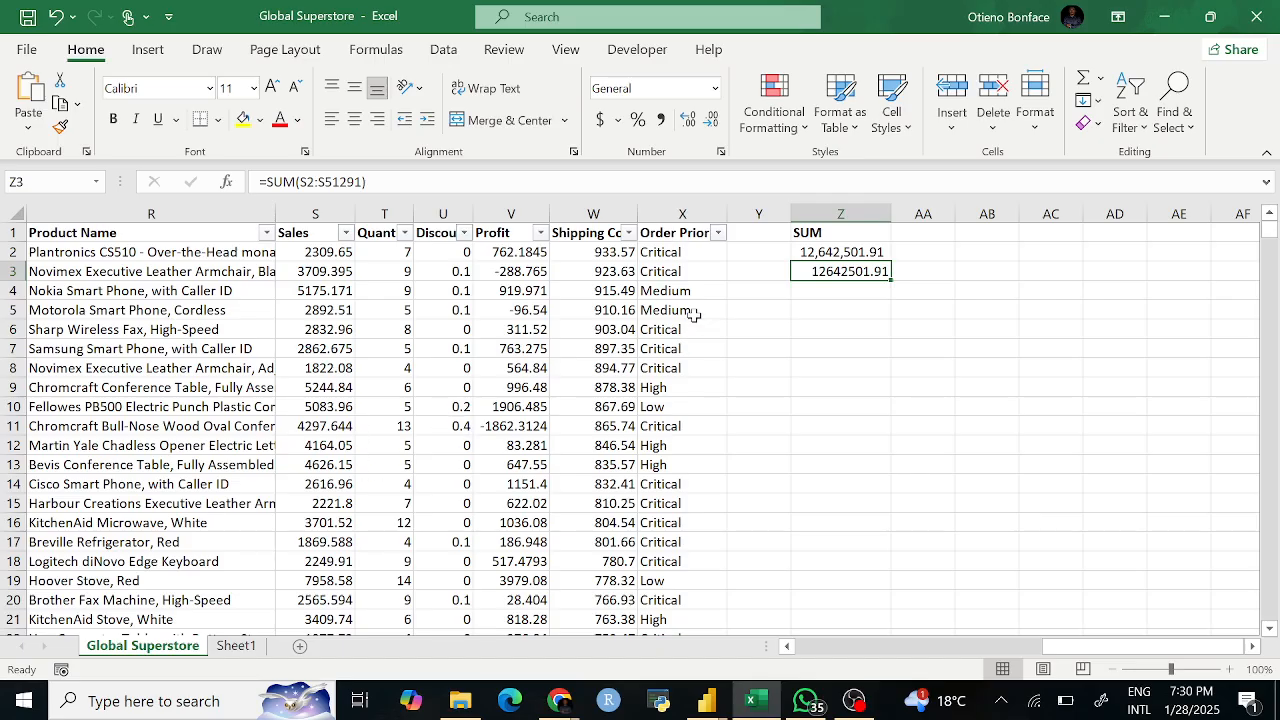
key(Delete)
click(854, 329)
click(829, 277)
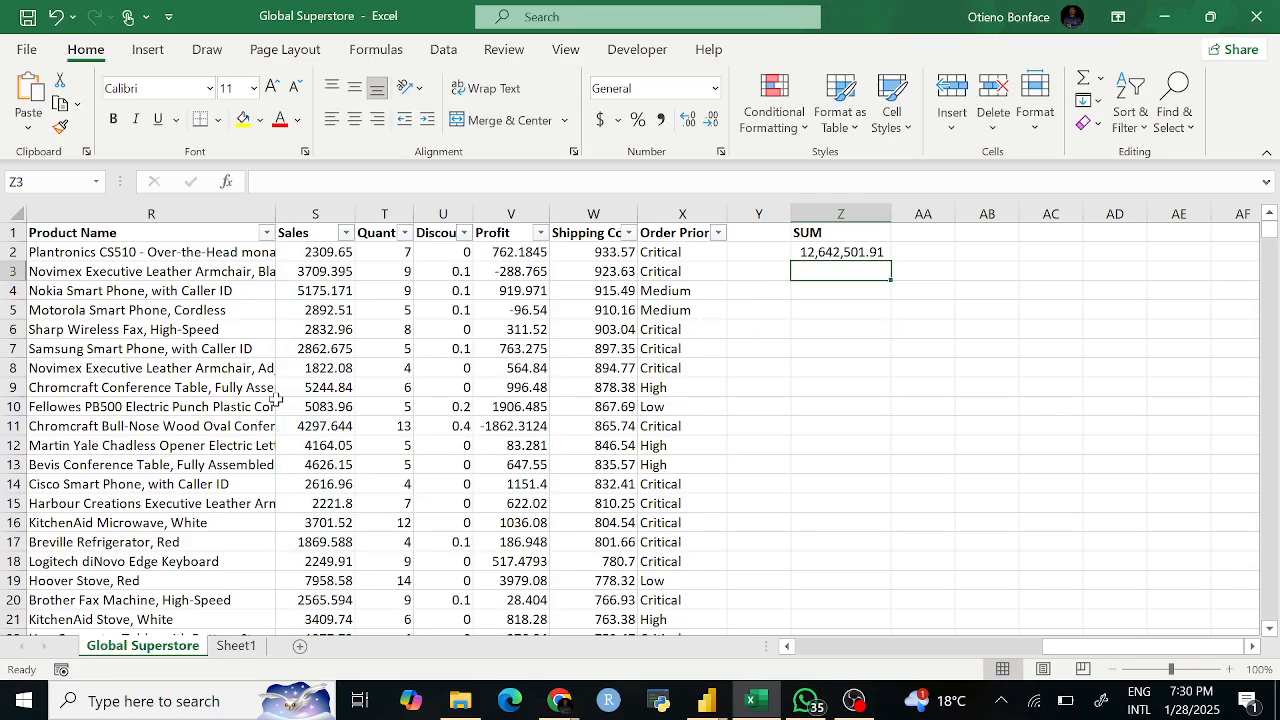
click(328, 368)
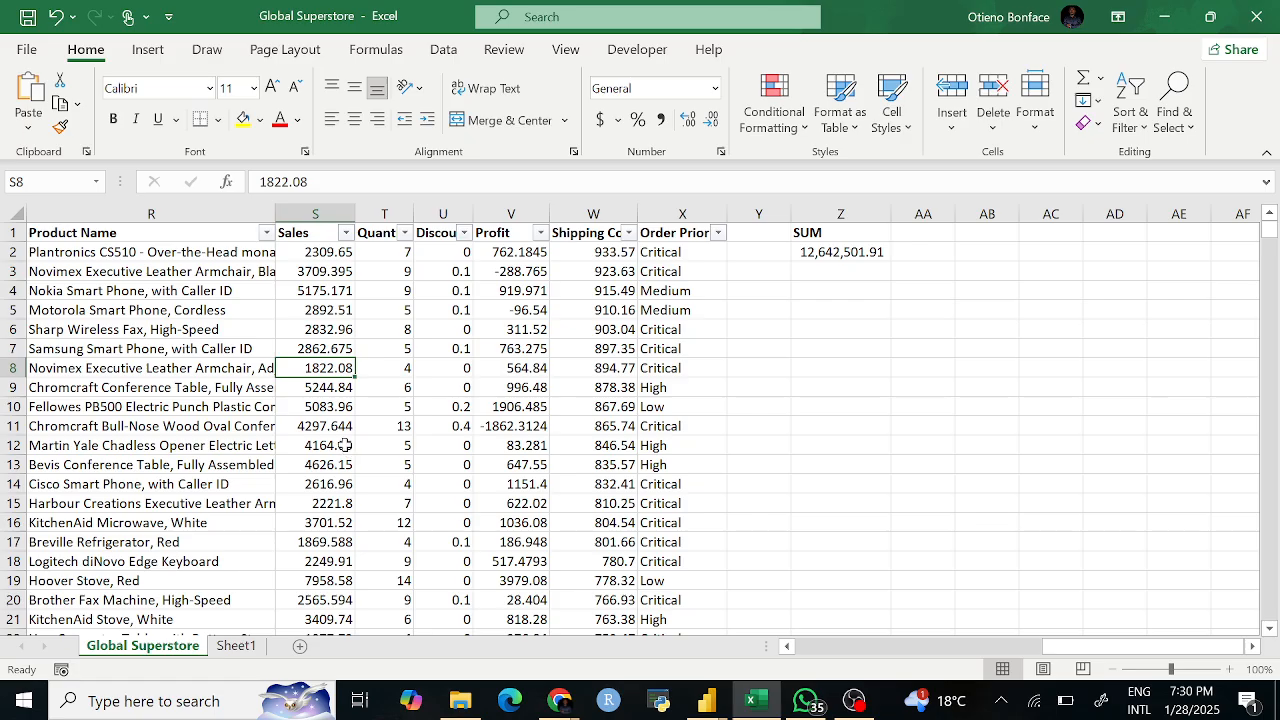
text(67)
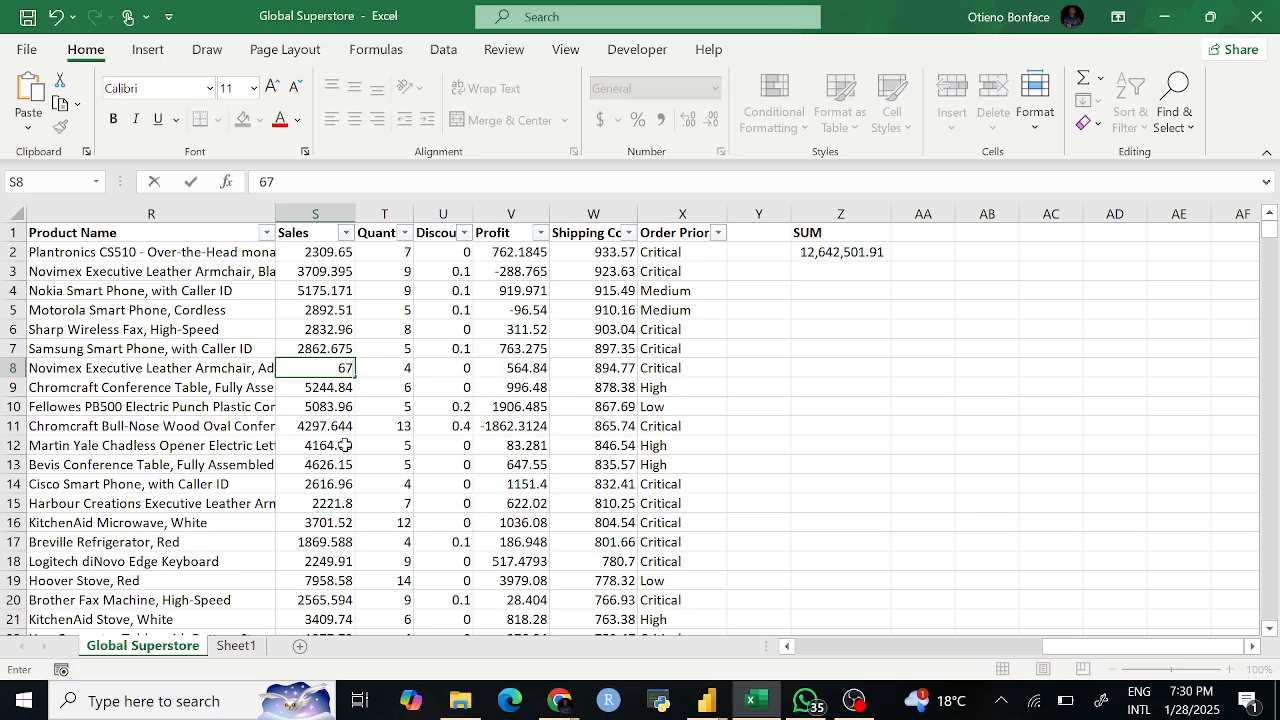
key(BackSpace)
key(BackSpace)
text(My Name)
click(745, 406)
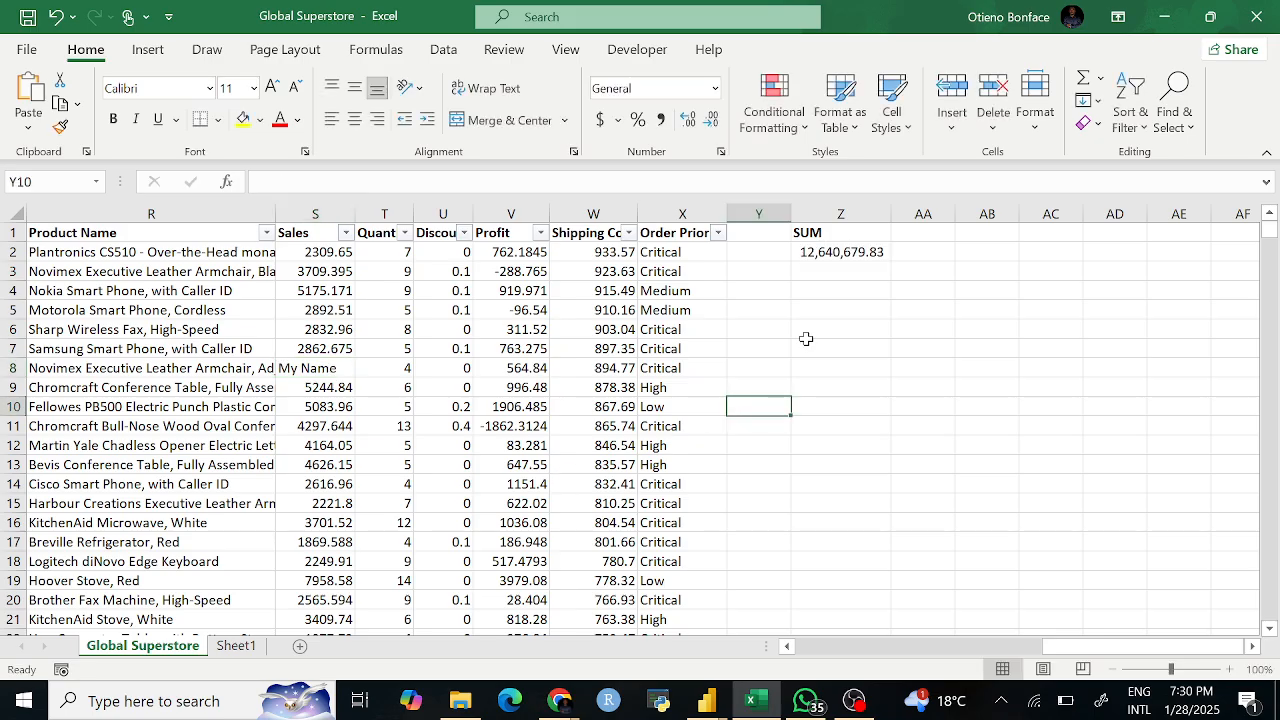
click(830, 287)
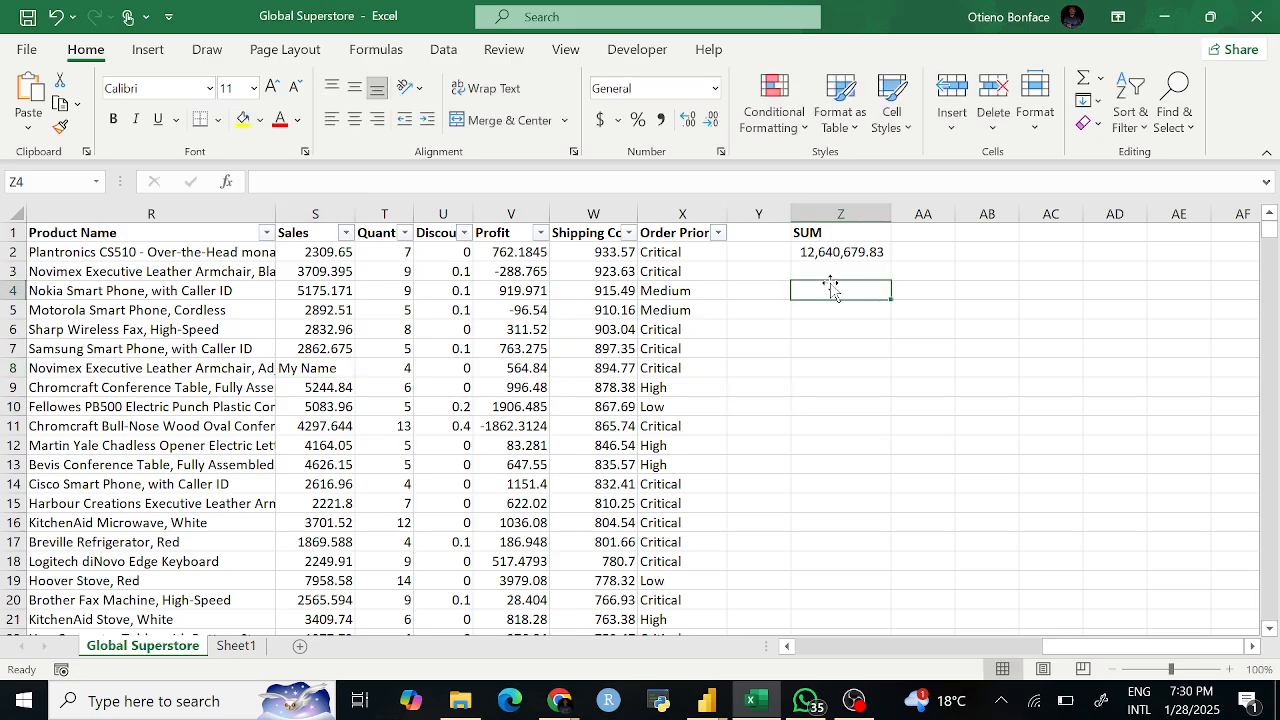
text(=s)
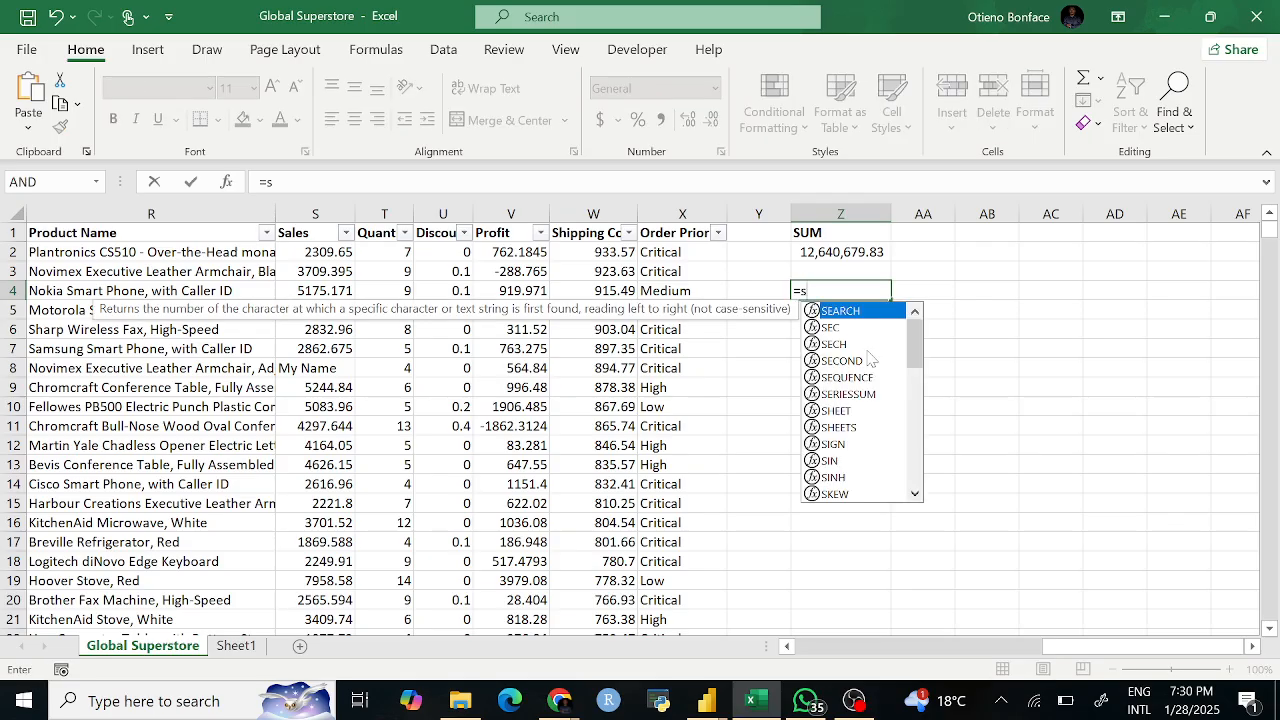
text(um)
key(Tab)
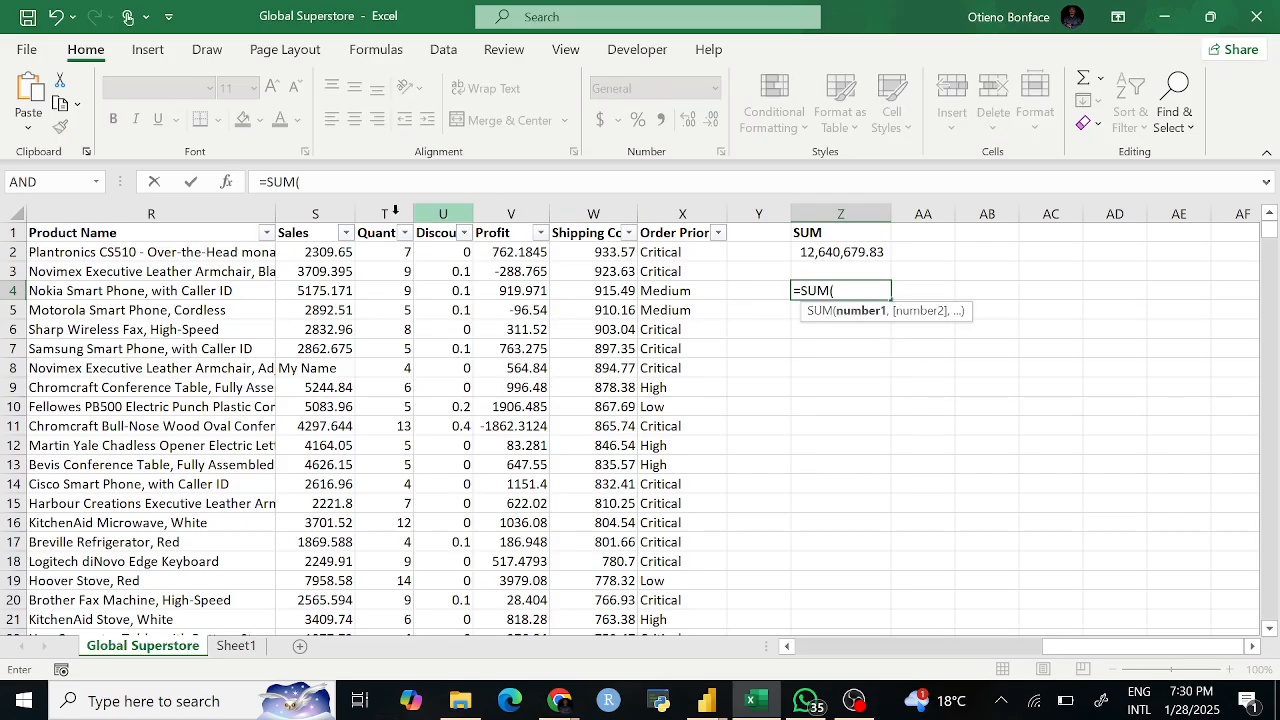
click(333, 211)
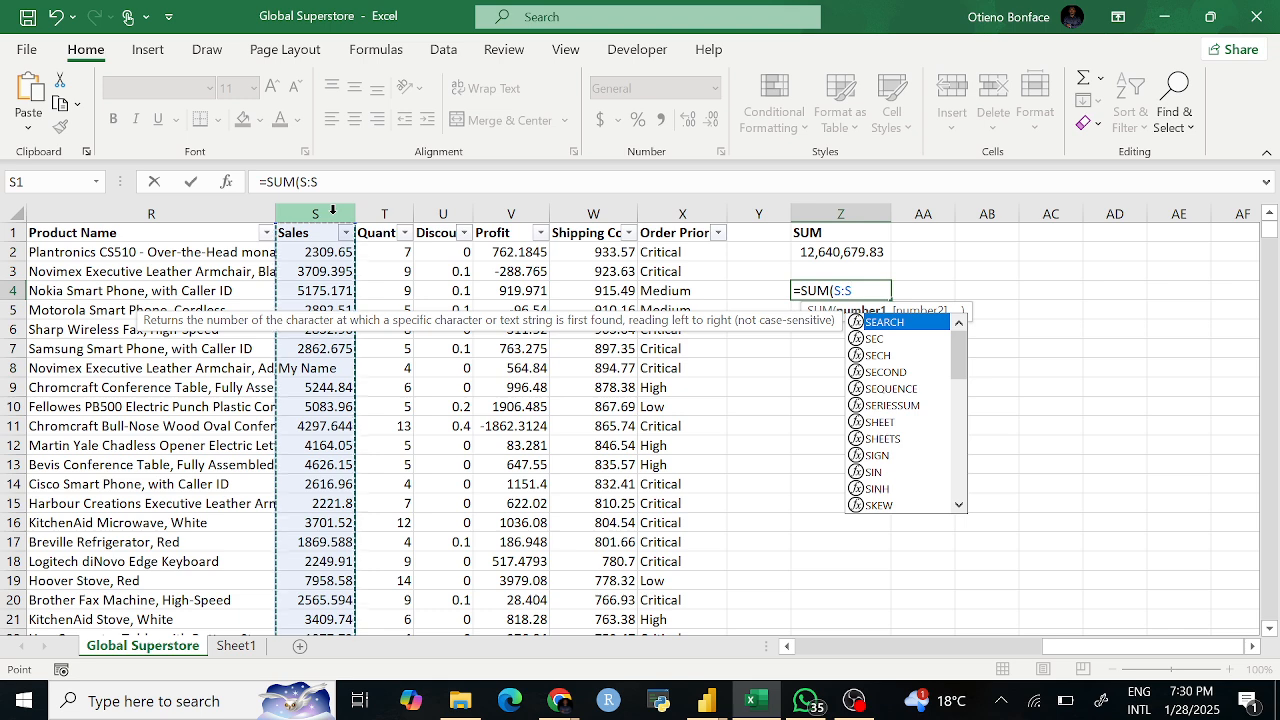
key(Return)
click(836, 289)
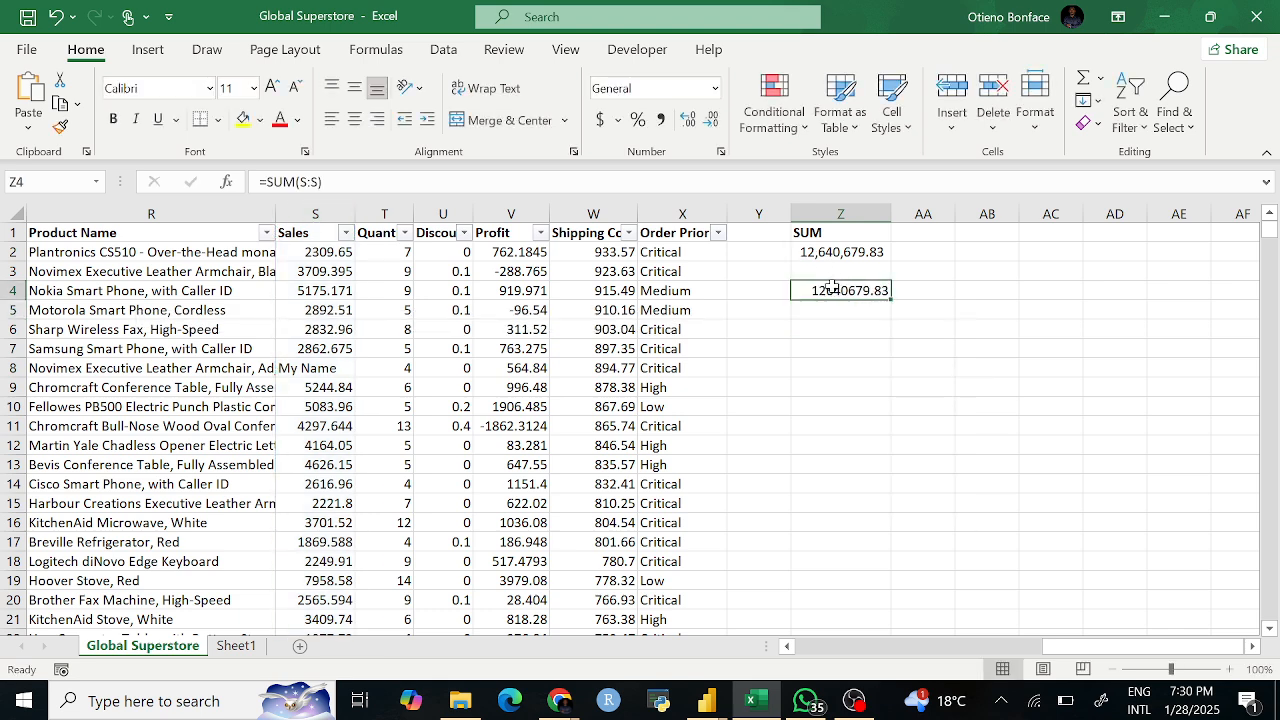
click(322, 368)
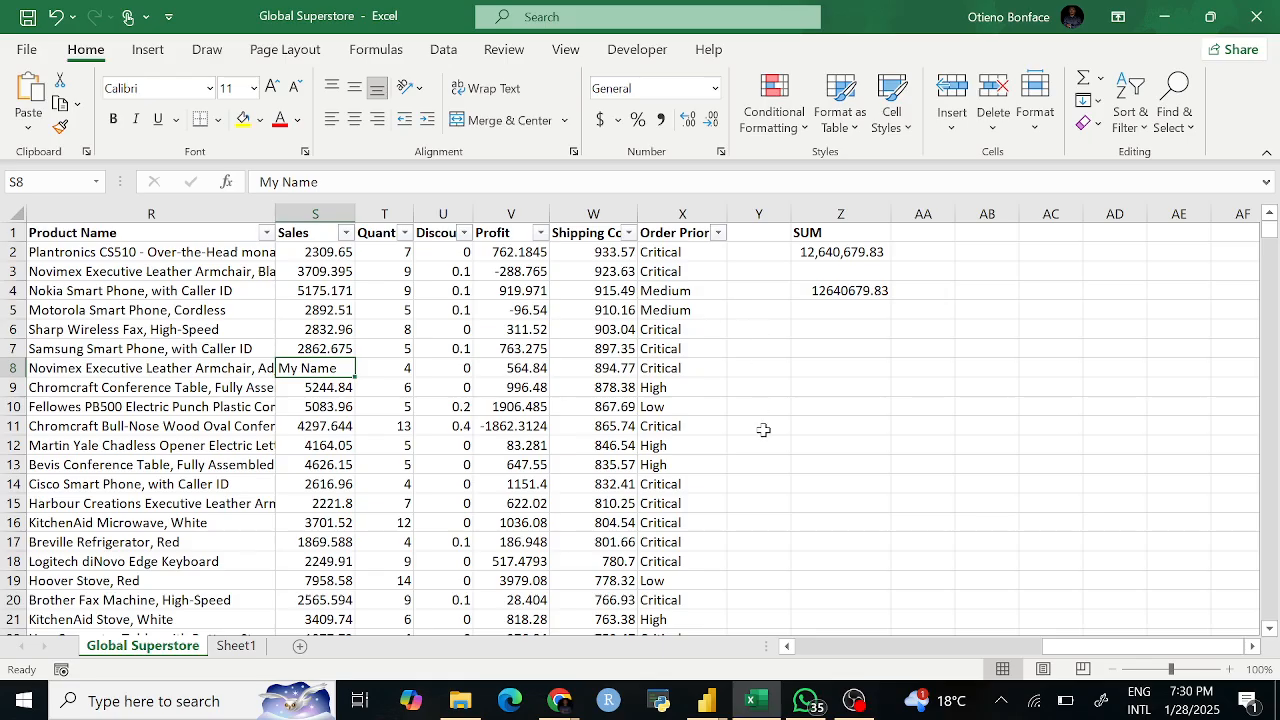
key(ctrl+z)
key(ctrl+z)
click(805, 408)
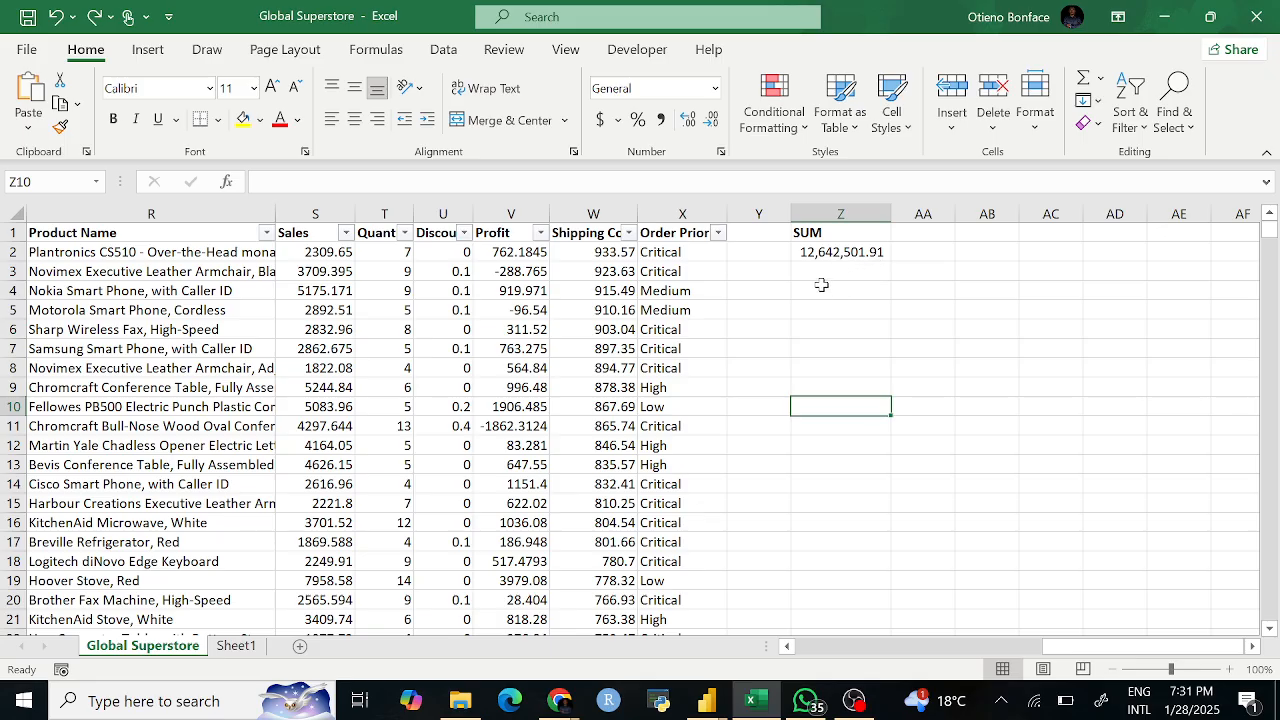
Step: Give the SUM header in Z1 a yellow fill
click(971, 233)
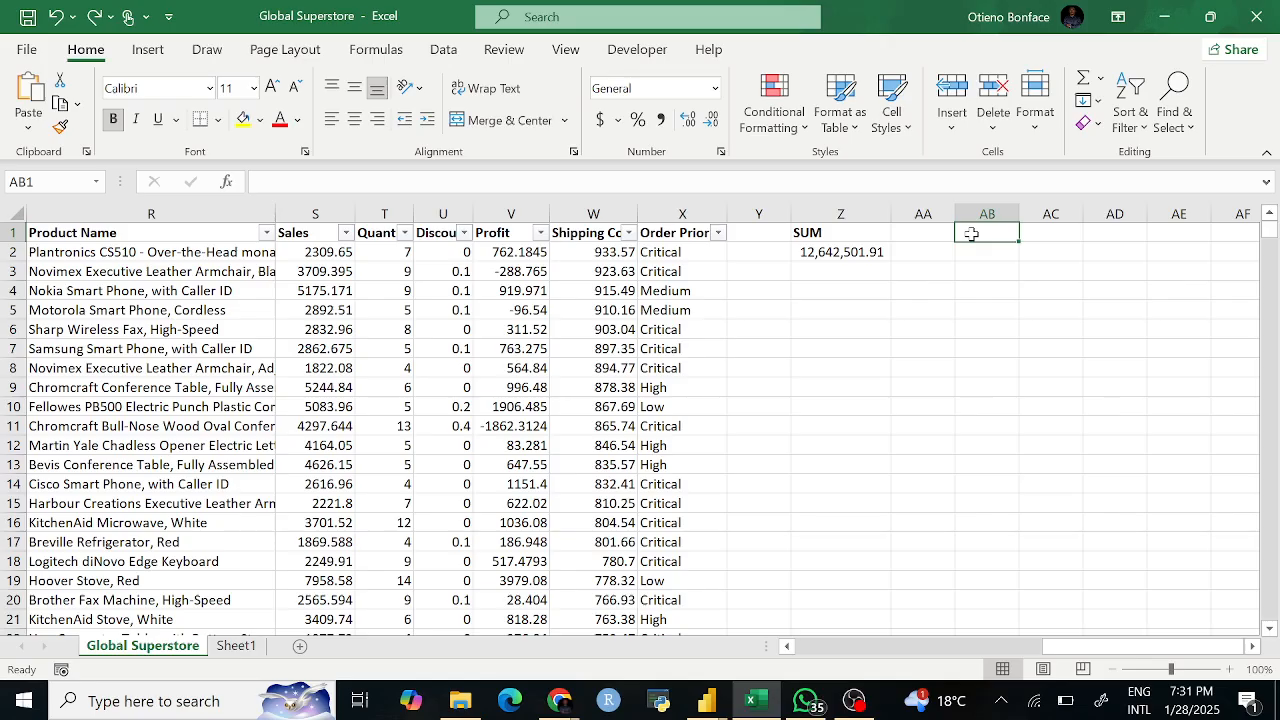
click(818, 234)
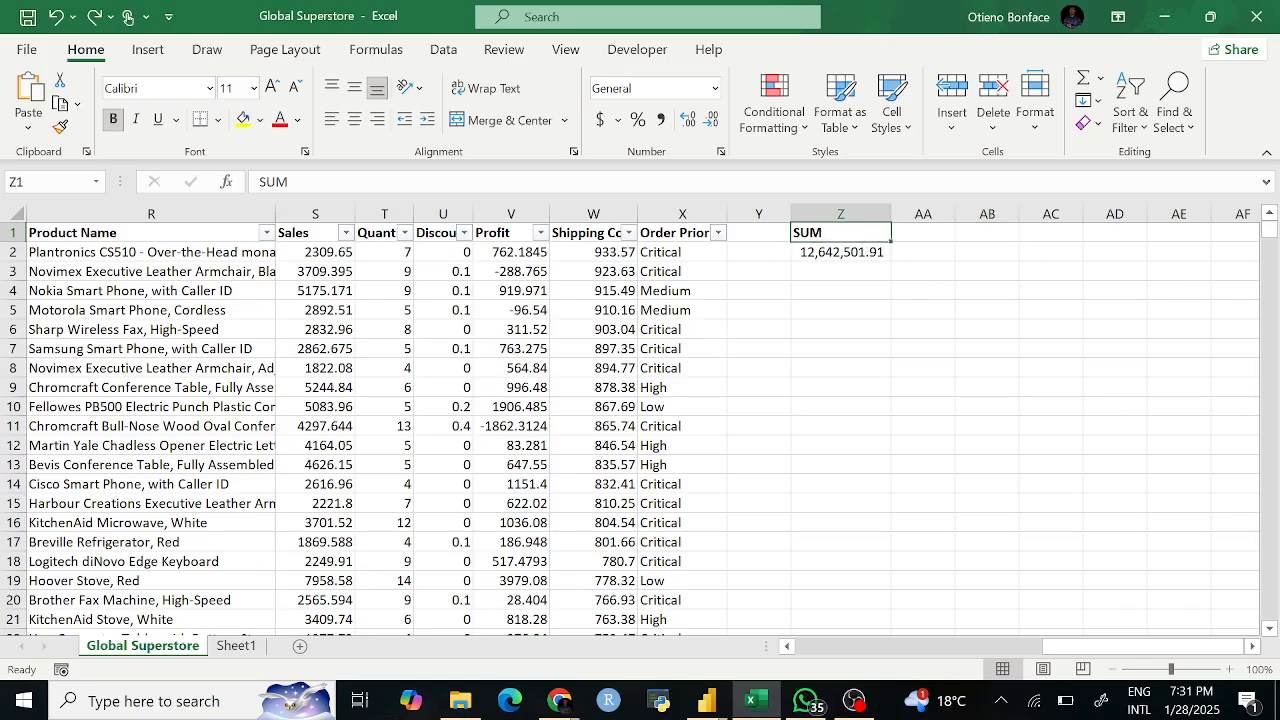
click(243, 119)
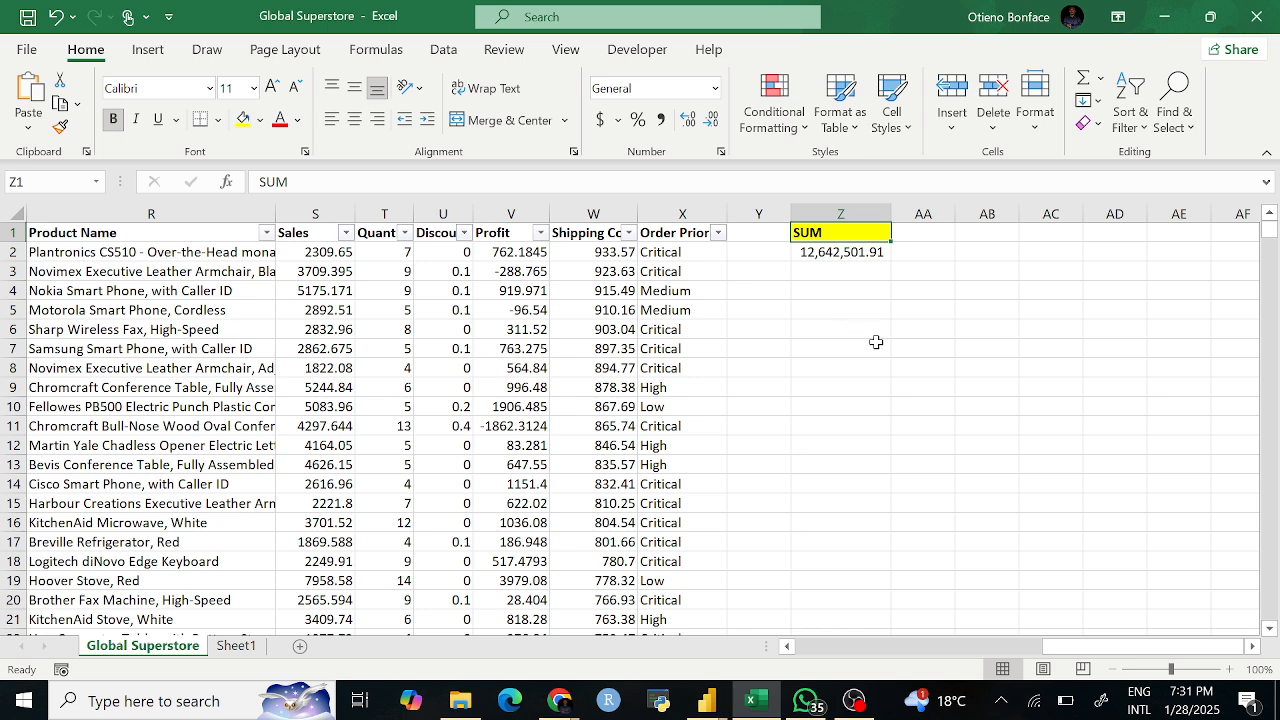
click(896, 334)
Step: Type the header COUNT in cell AB1 and move to AB2
click(962, 233)
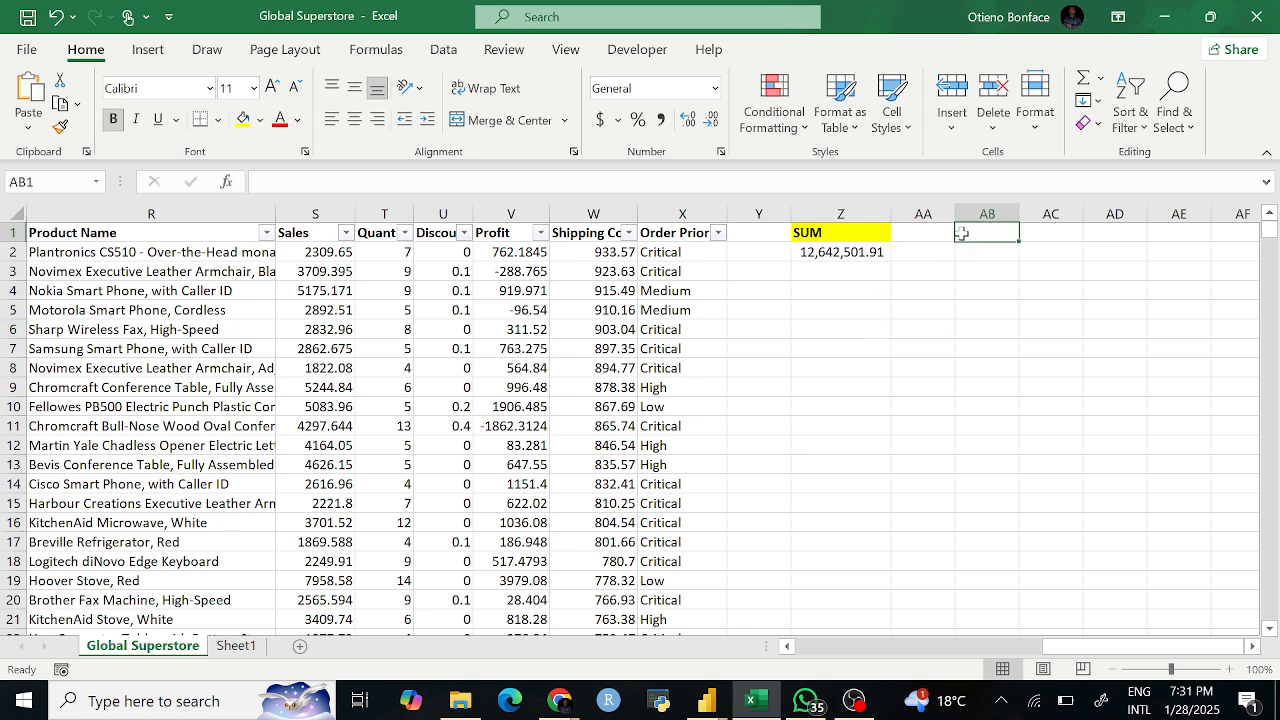
text(COUNT)
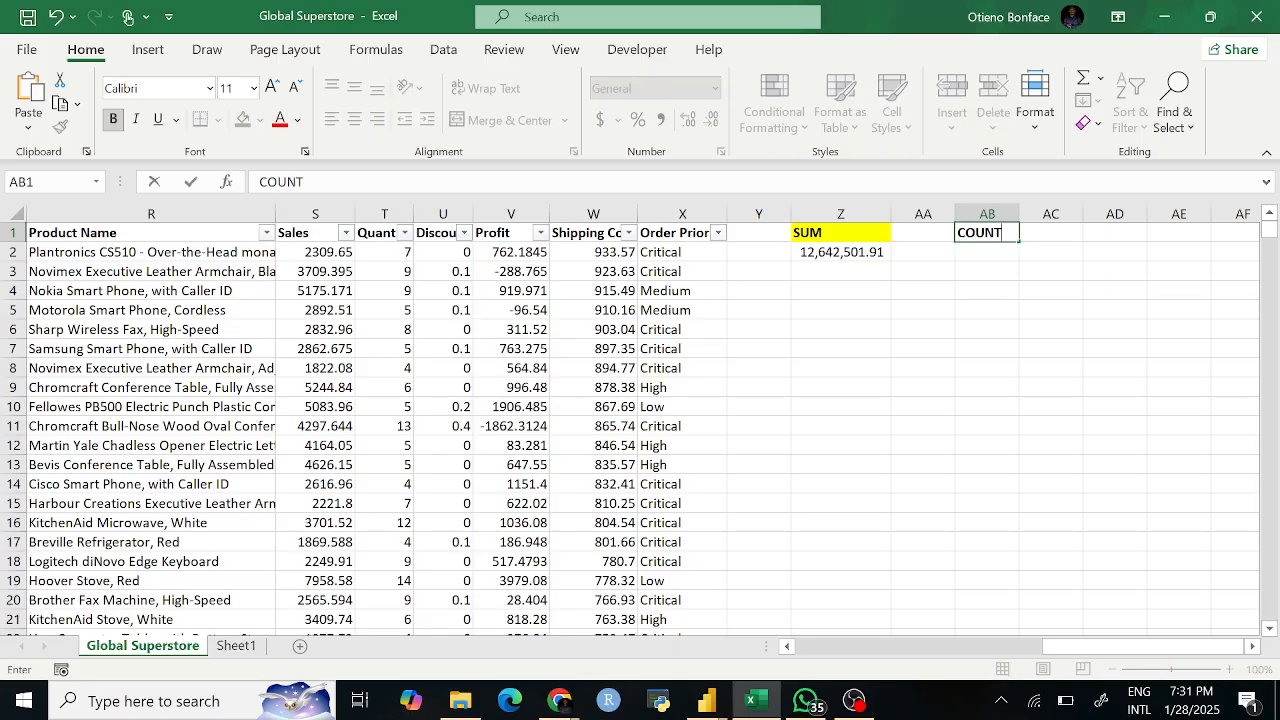
click(971, 267)
click(980, 252)
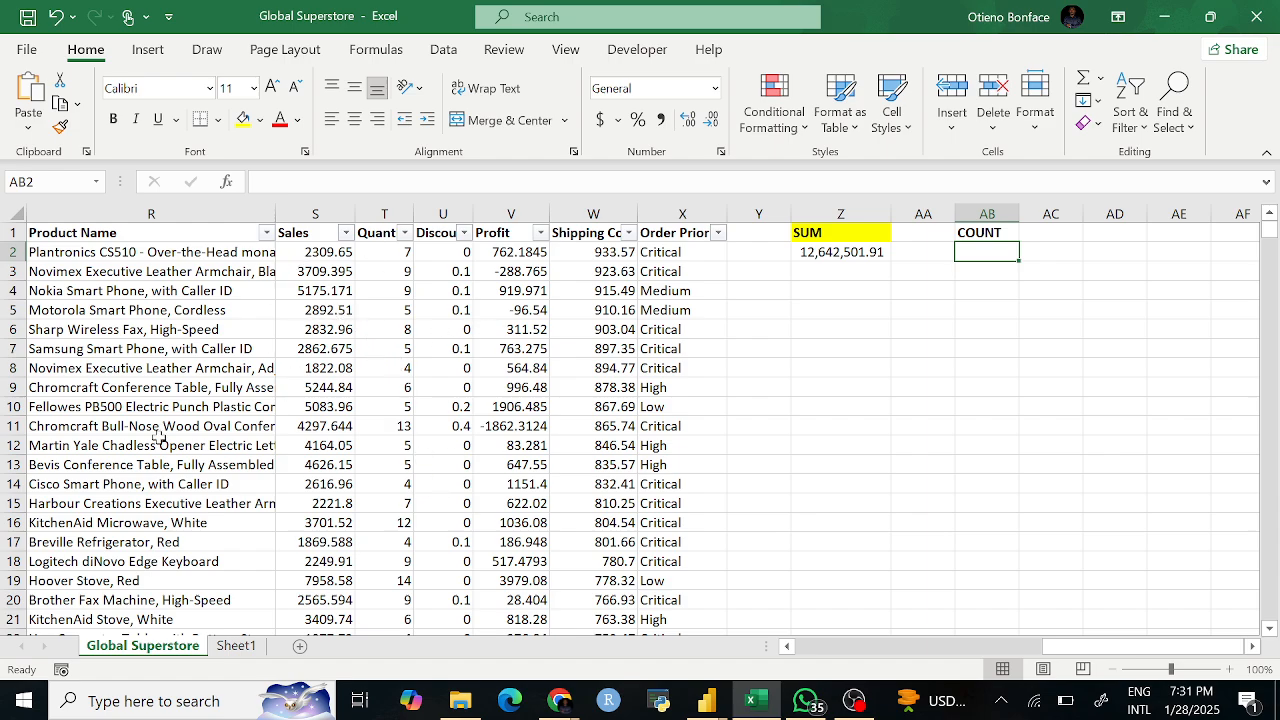
click(400, 251)
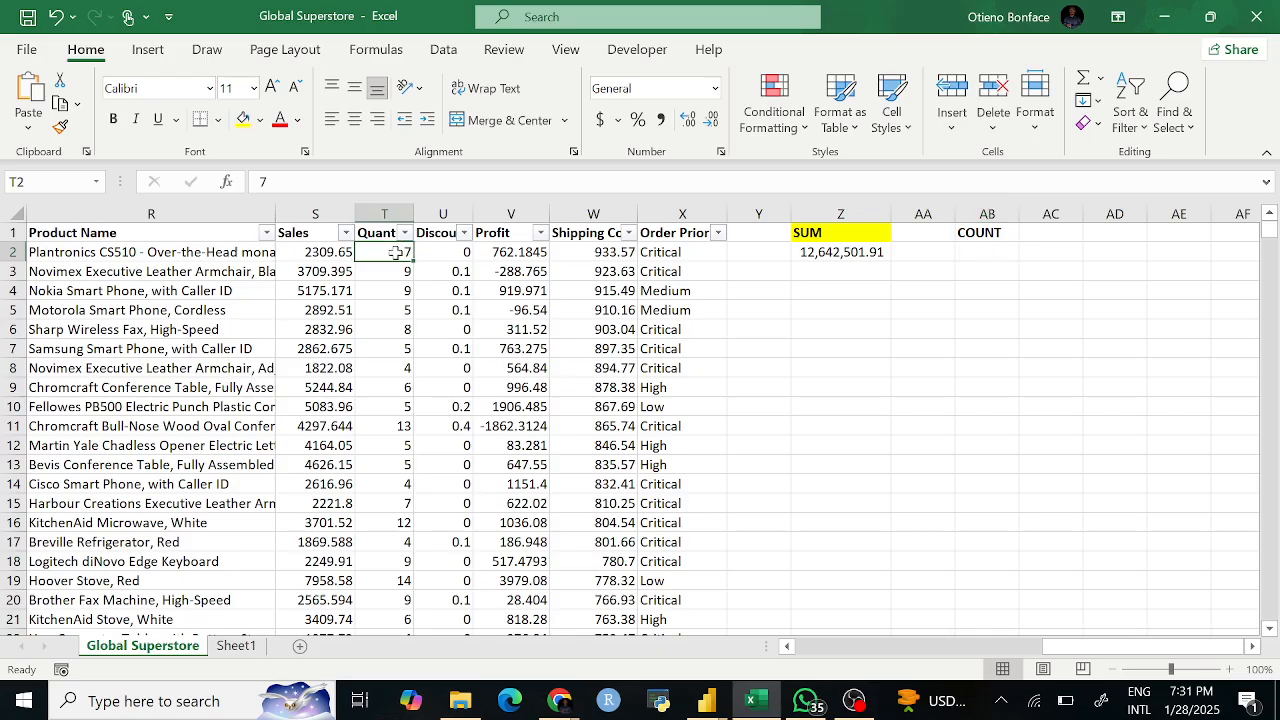
key(ctrl+Down)
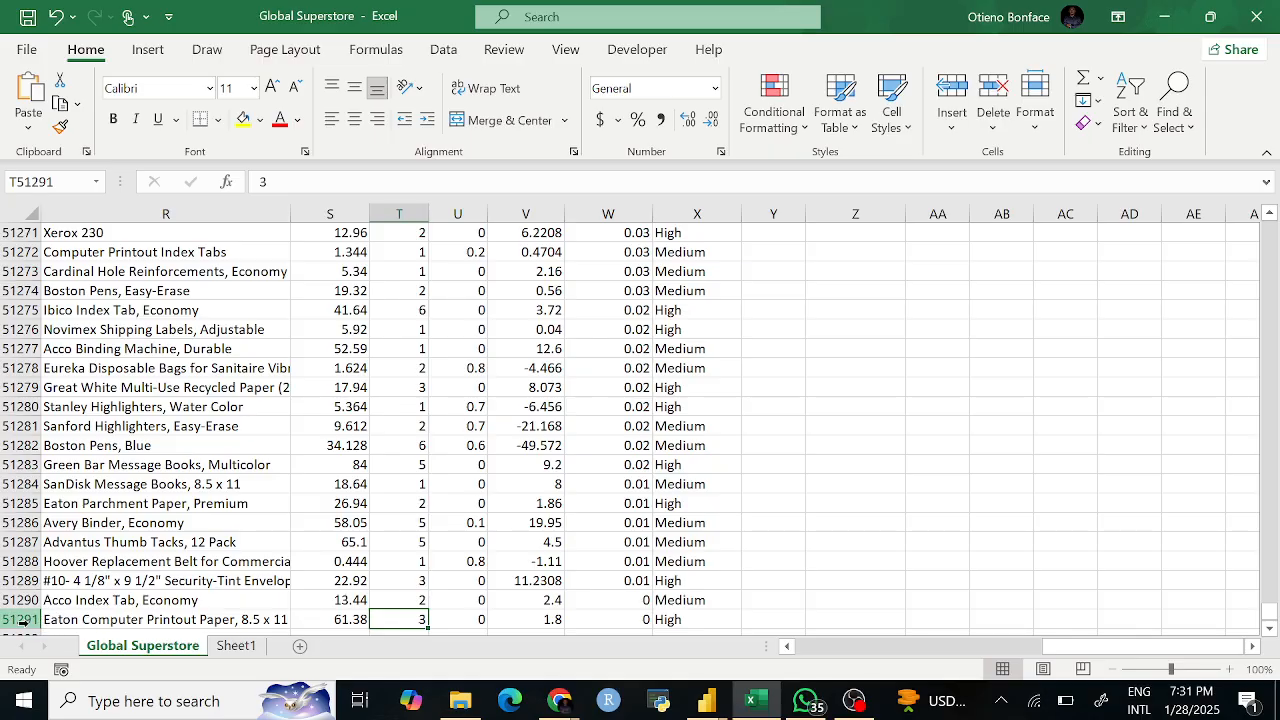
key(ctrl+Up)
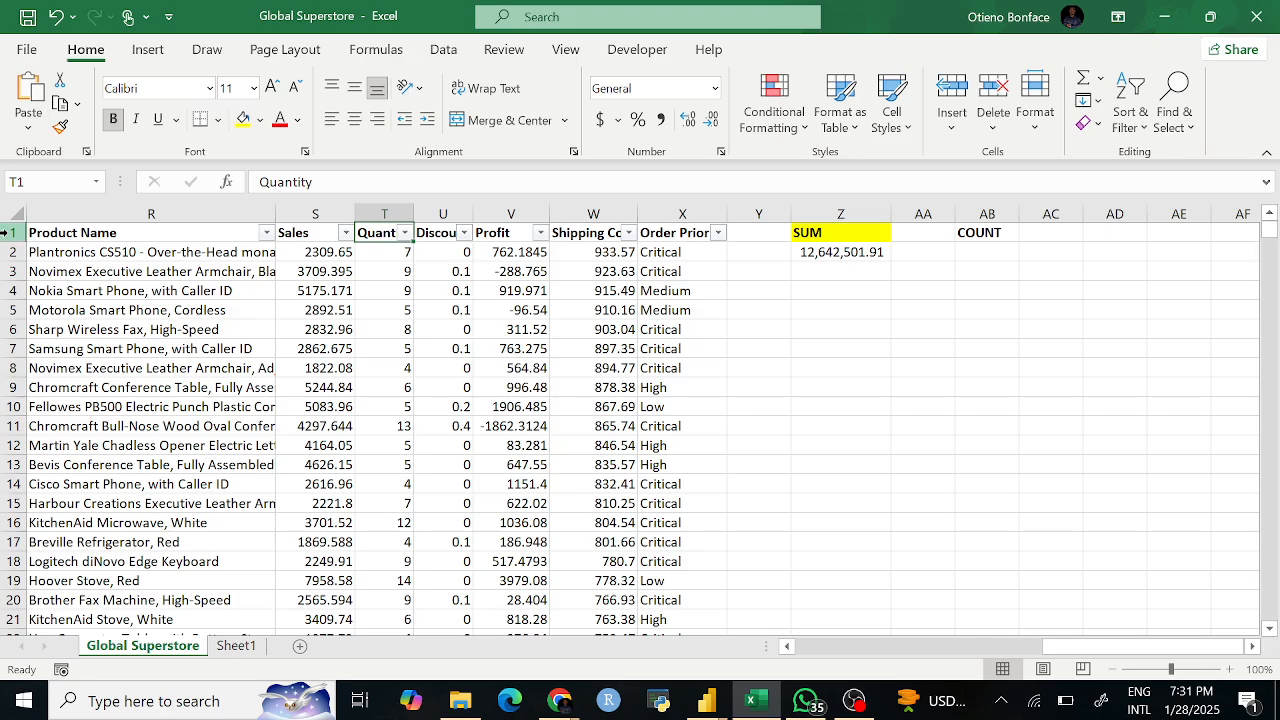
click(976, 251)
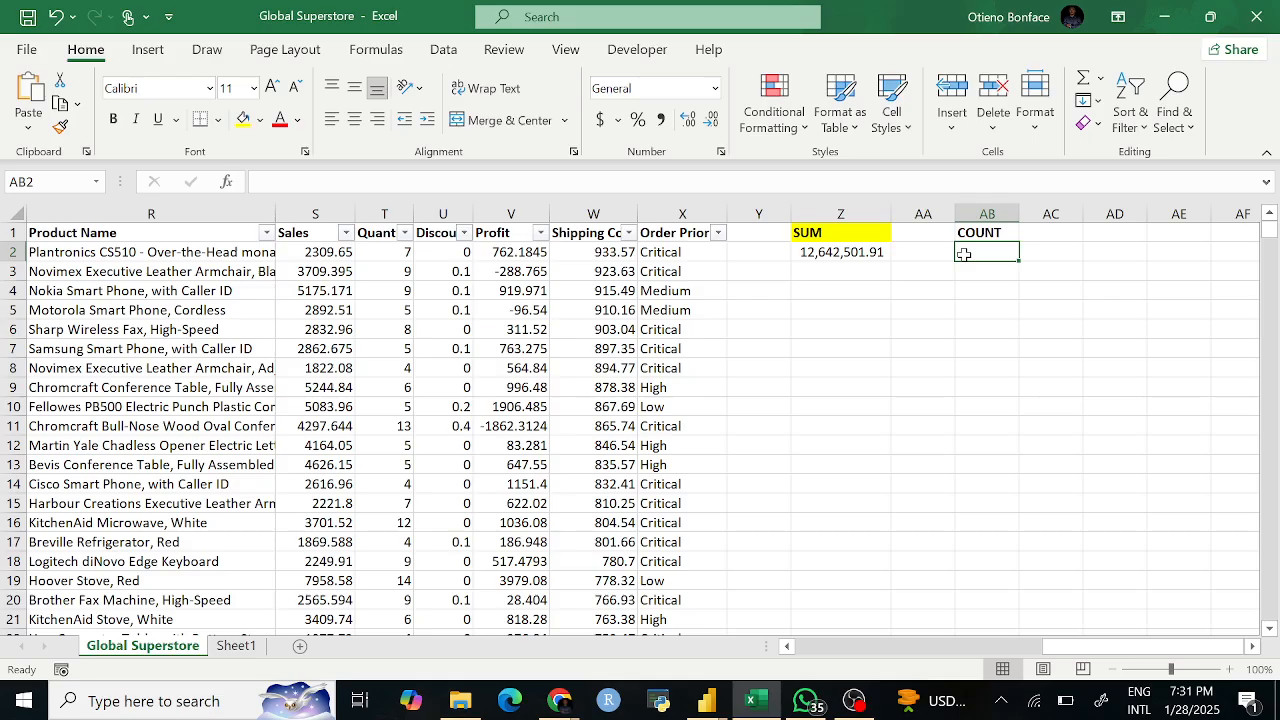
Step: Enter =COUNT(S:S) in AB2, which returns 51290 numeric Sales entries
text(=COUNT)
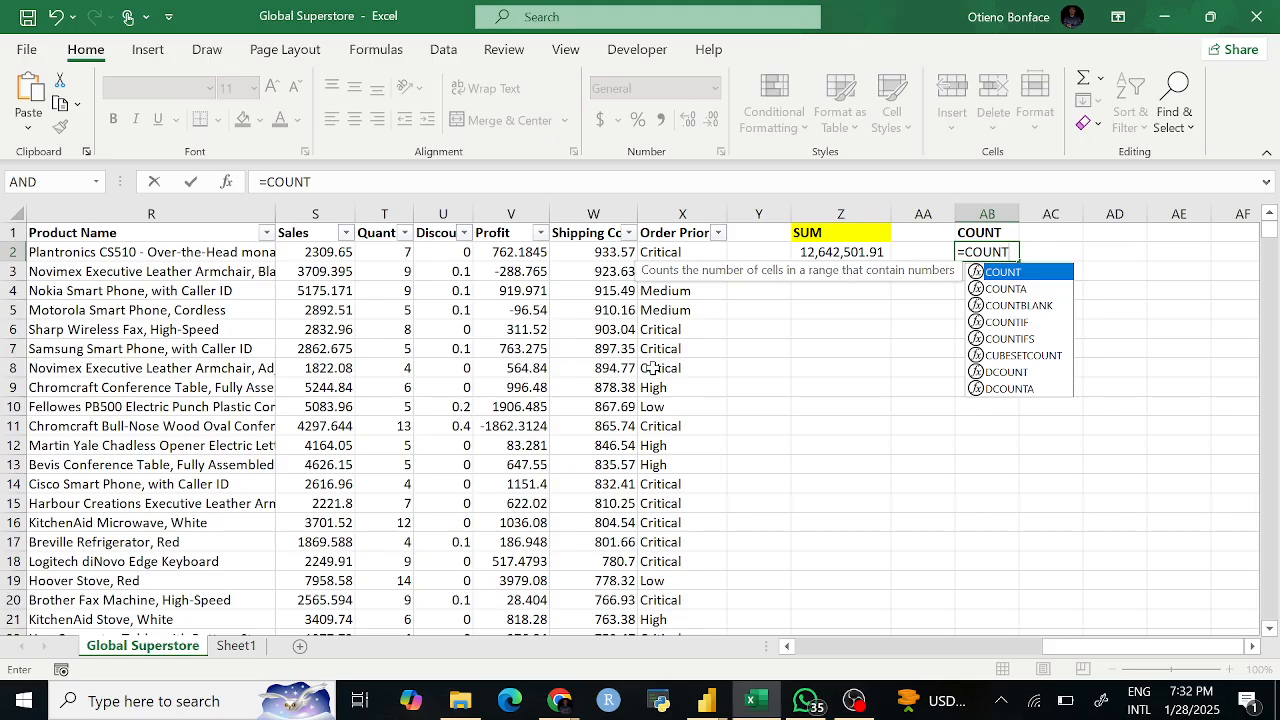
text(()
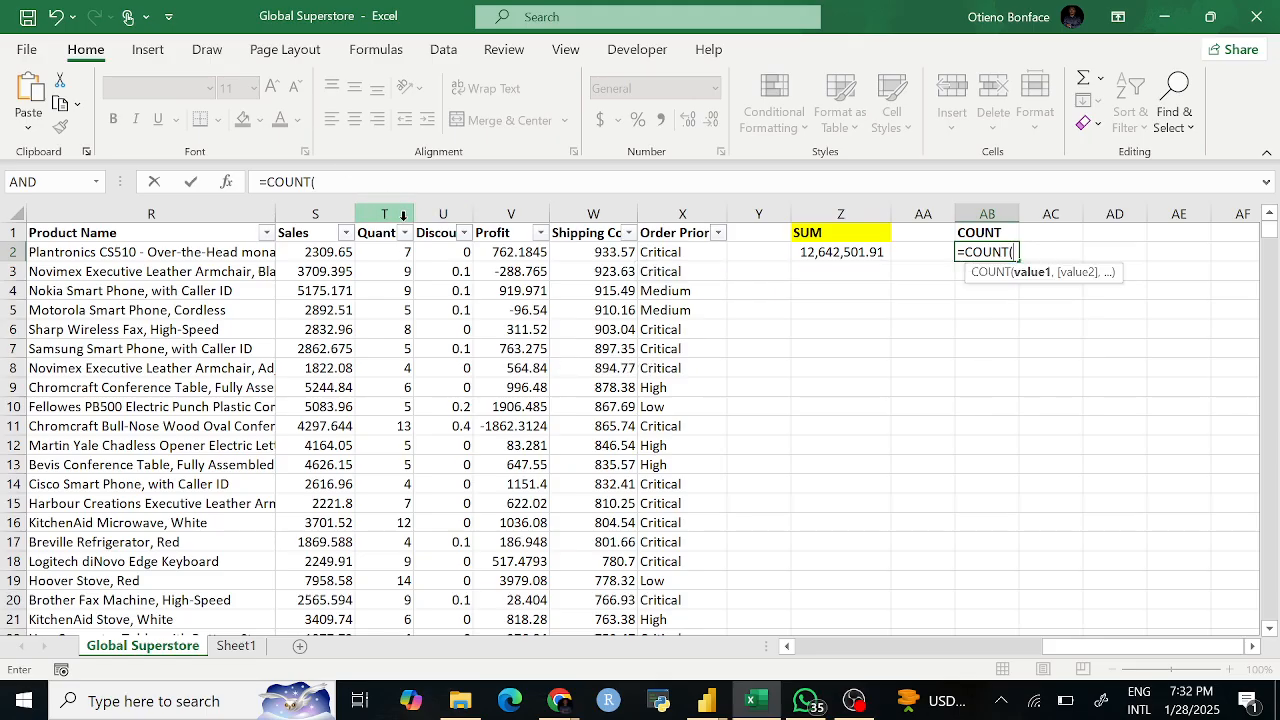
click(317, 213)
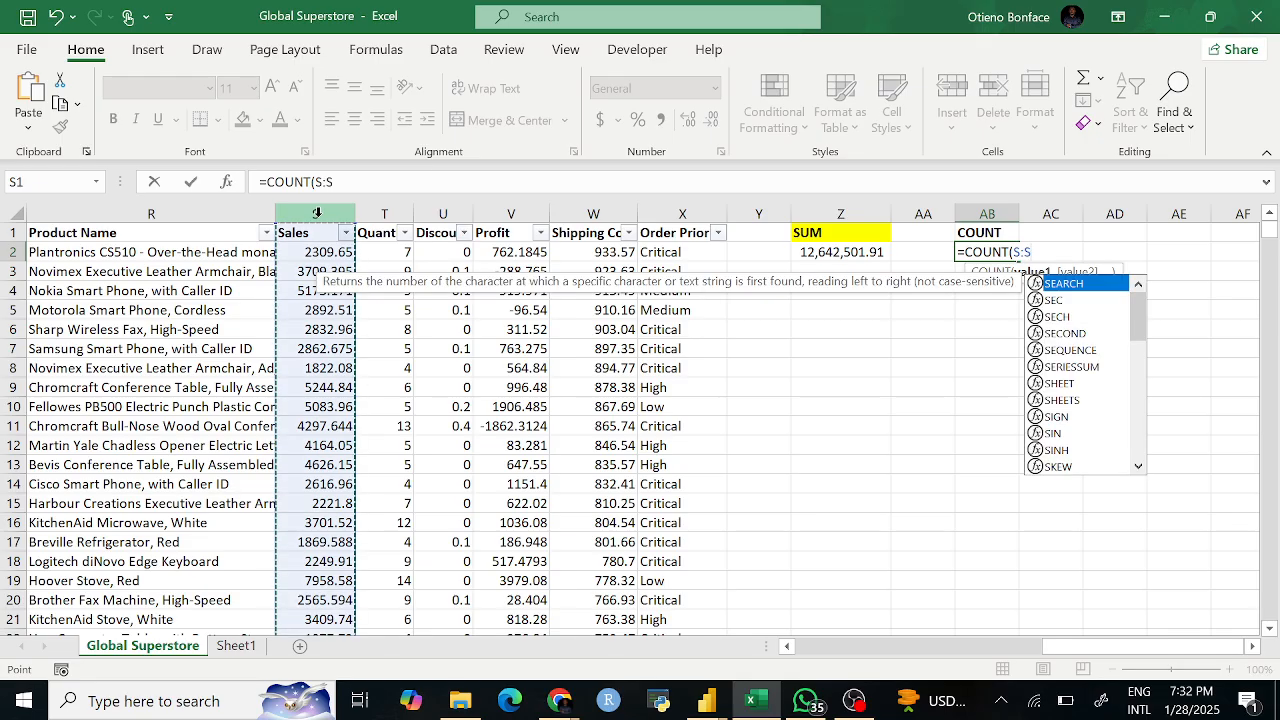
text())
key(Return)
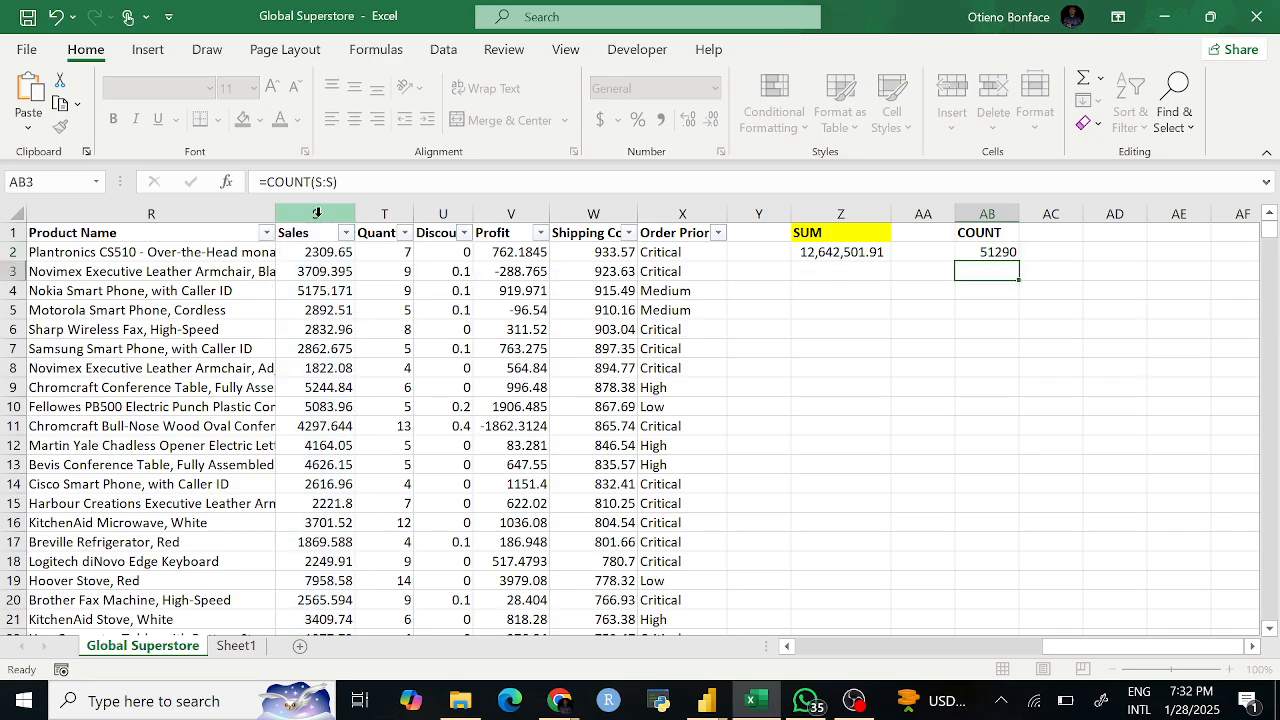
click(987, 250)
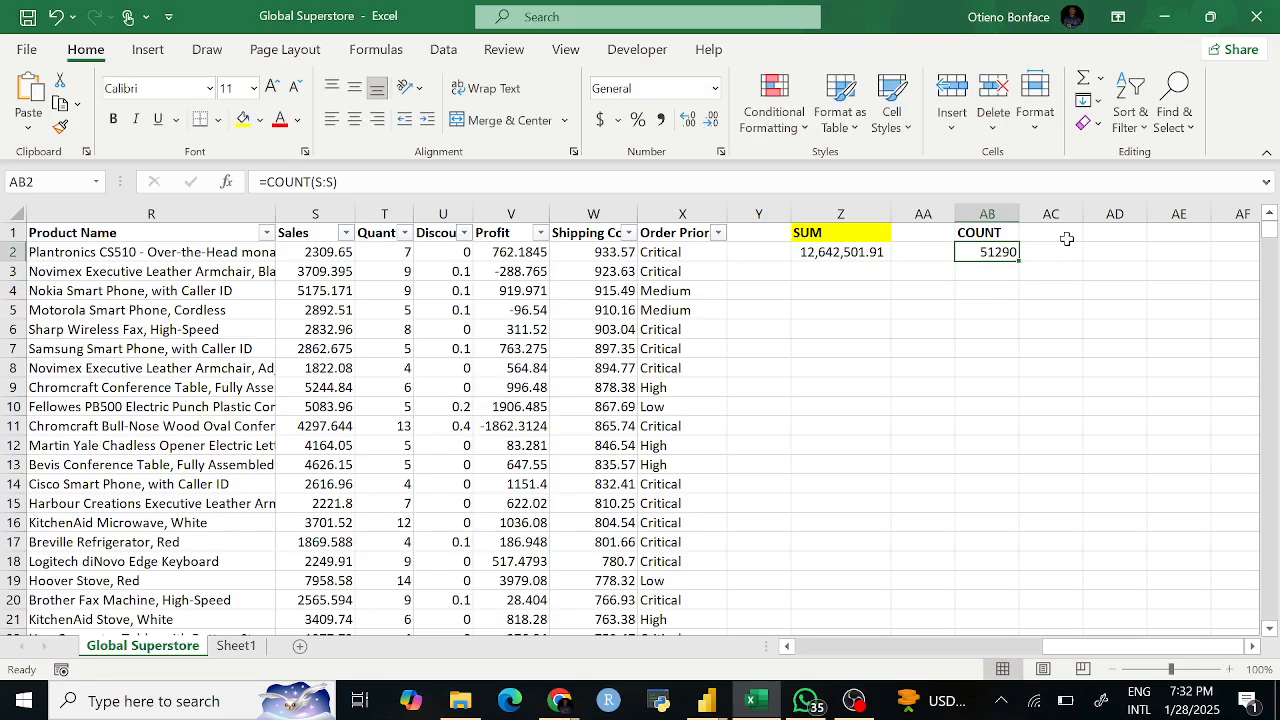
click(993, 233)
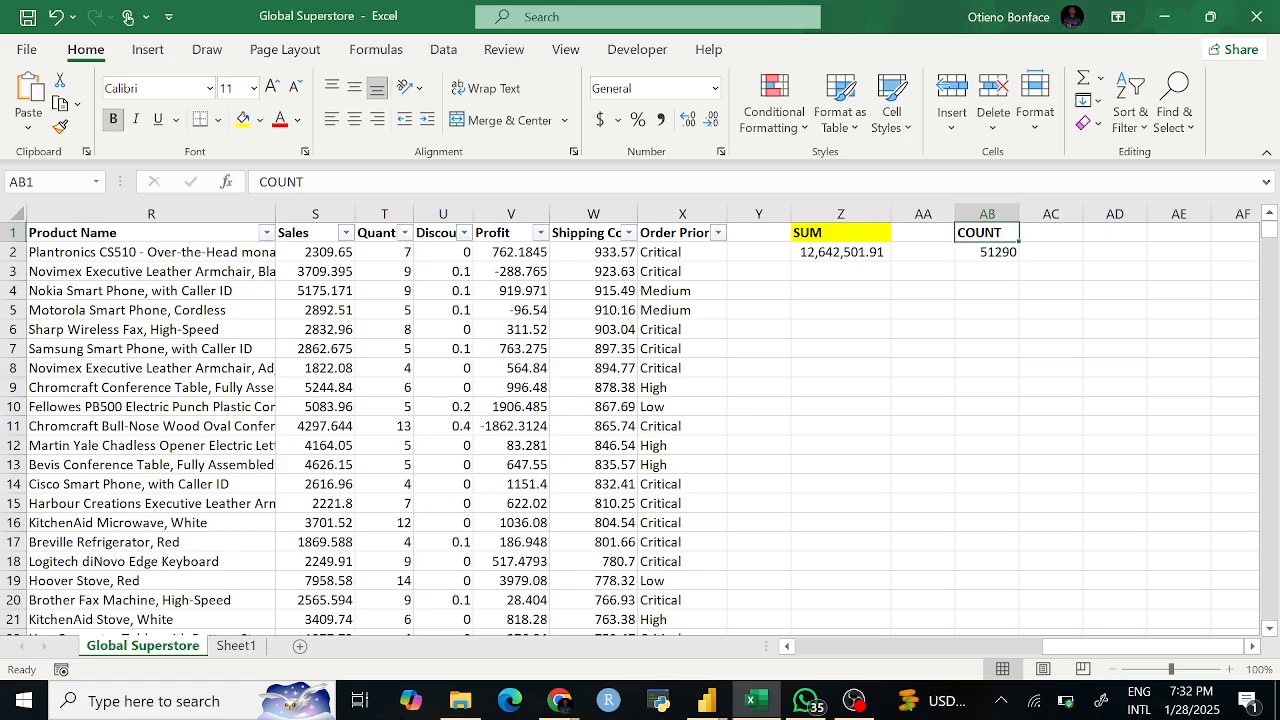
Step: Fill the COUNT header yellow and enter the header COUNTA in AD1
click(243, 119)
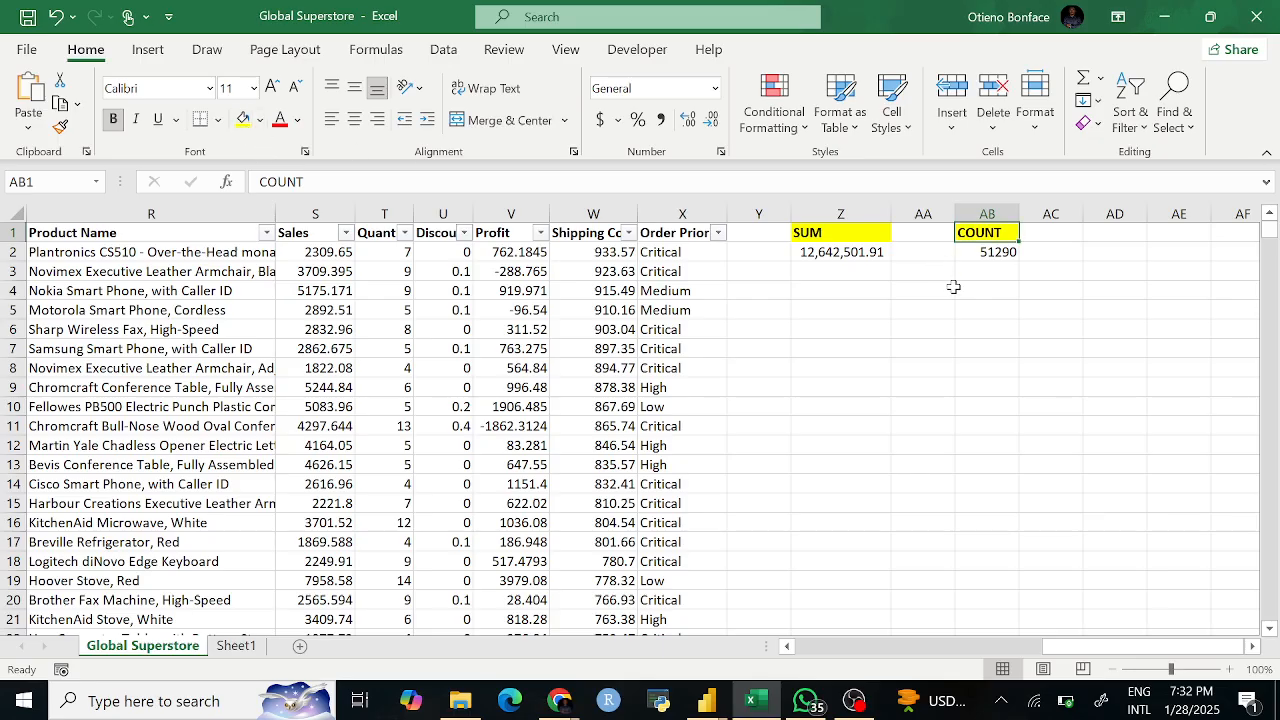
click(1108, 231)
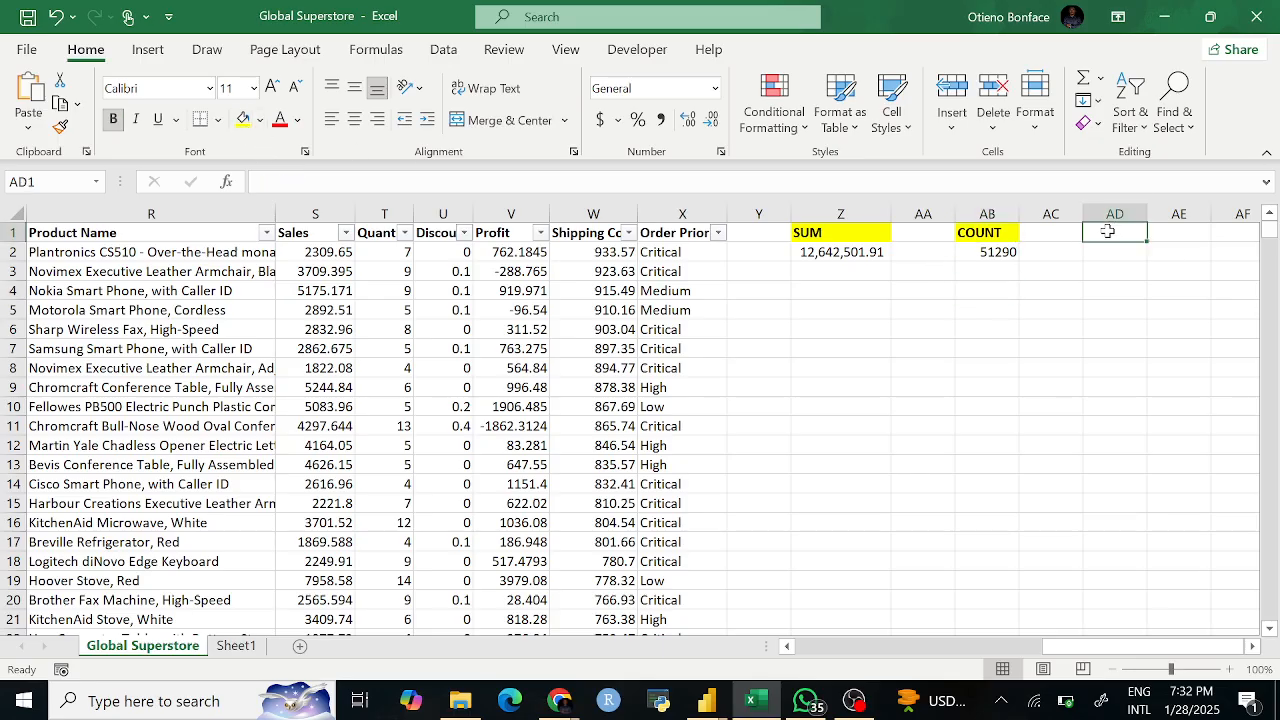
text(COUNTA)
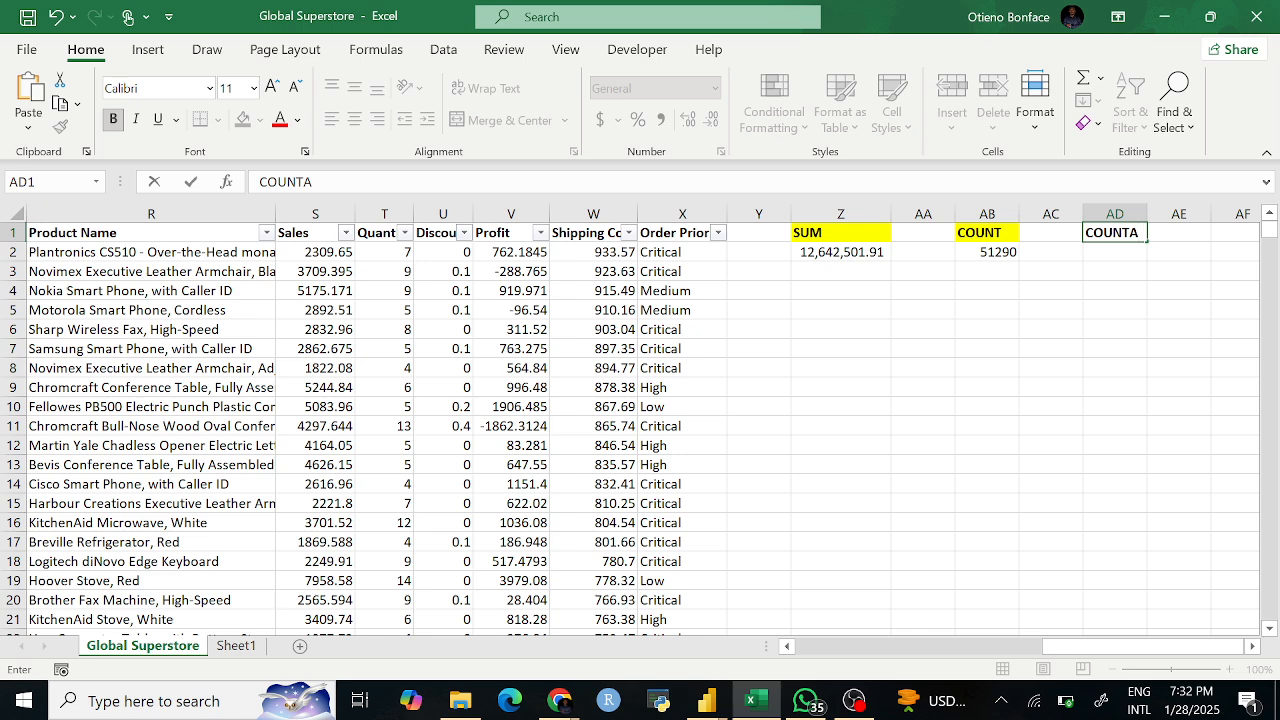
key(Return)
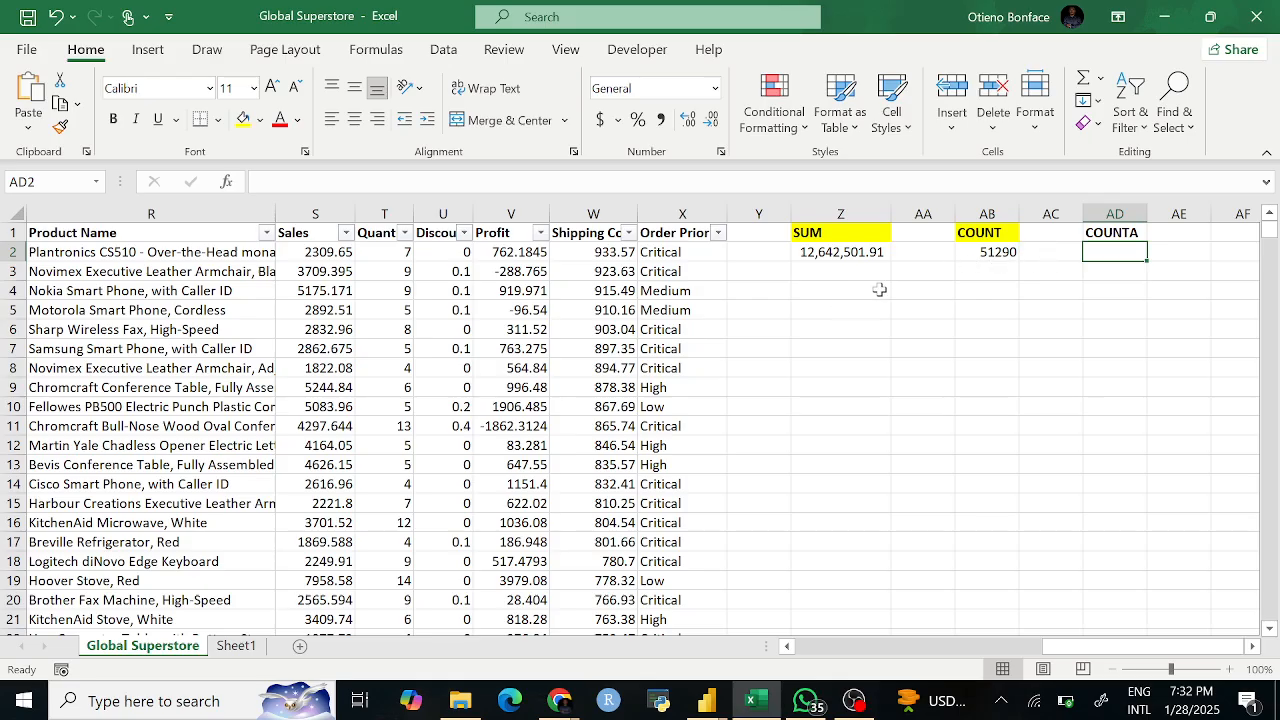
Step: Recheck the AB2 COUNT formula against the selected Sales column
click(988, 252)
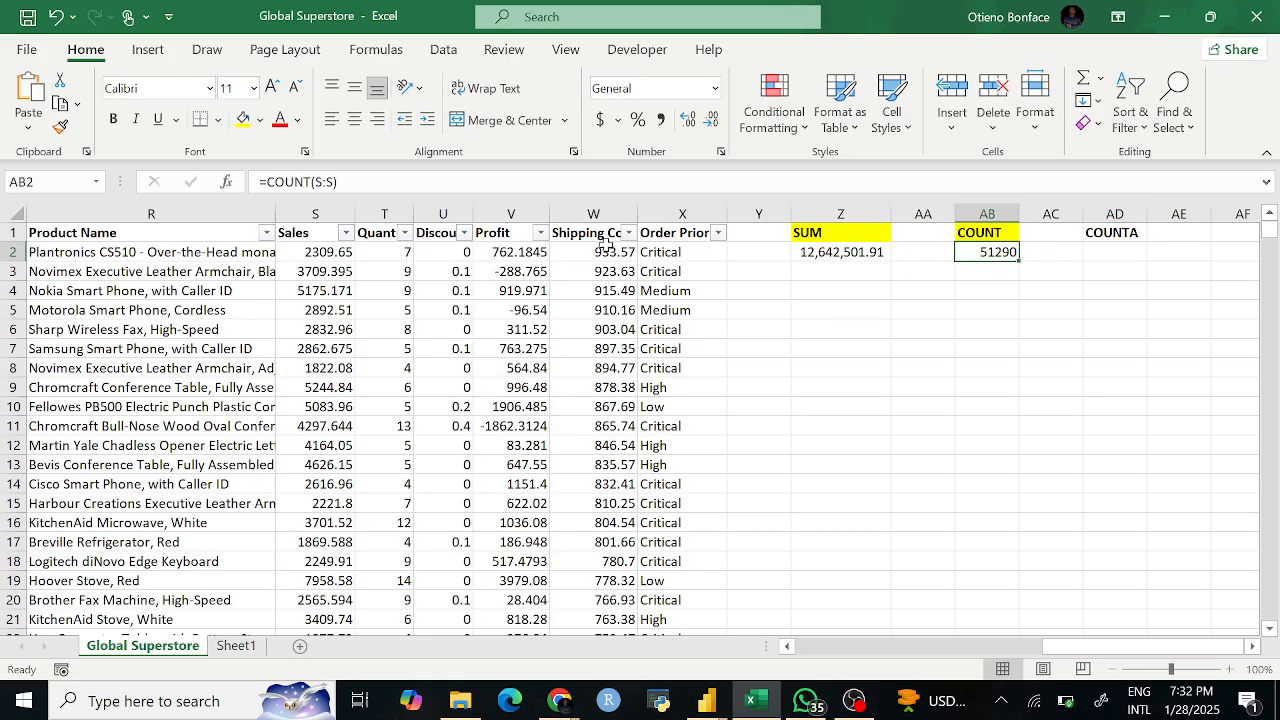
click(323, 213)
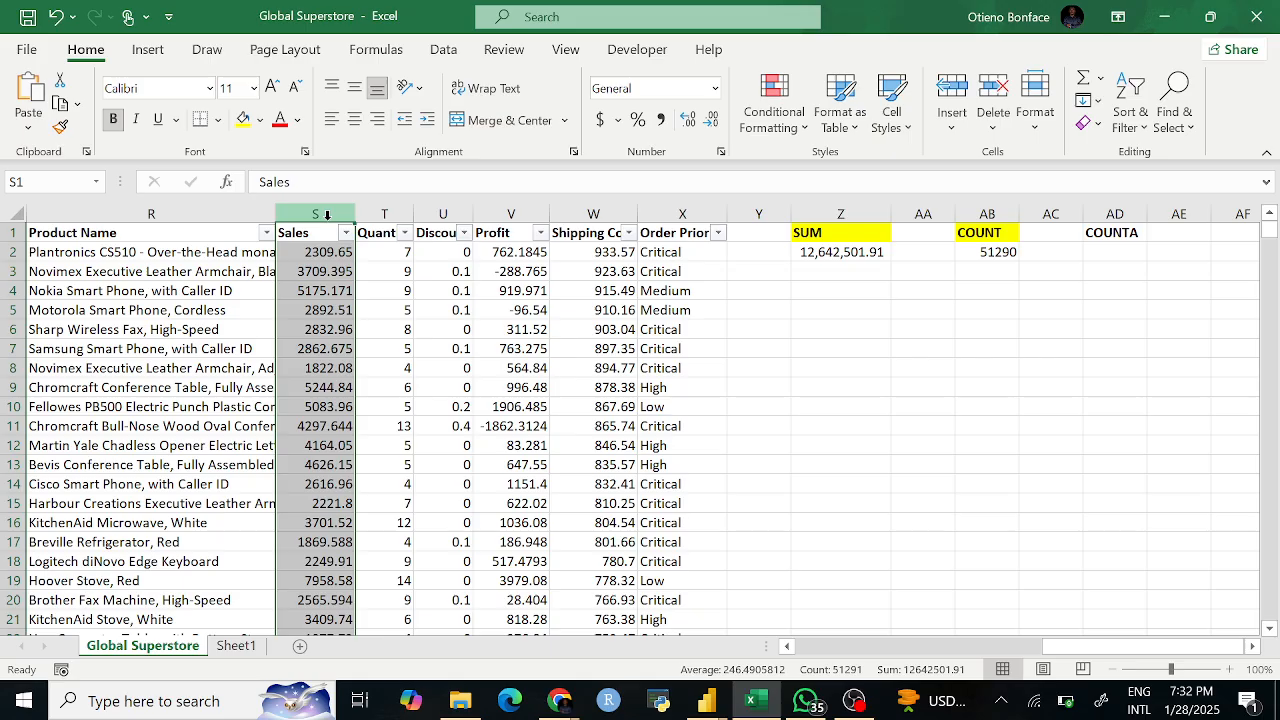
key(Return)
click(902, 307)
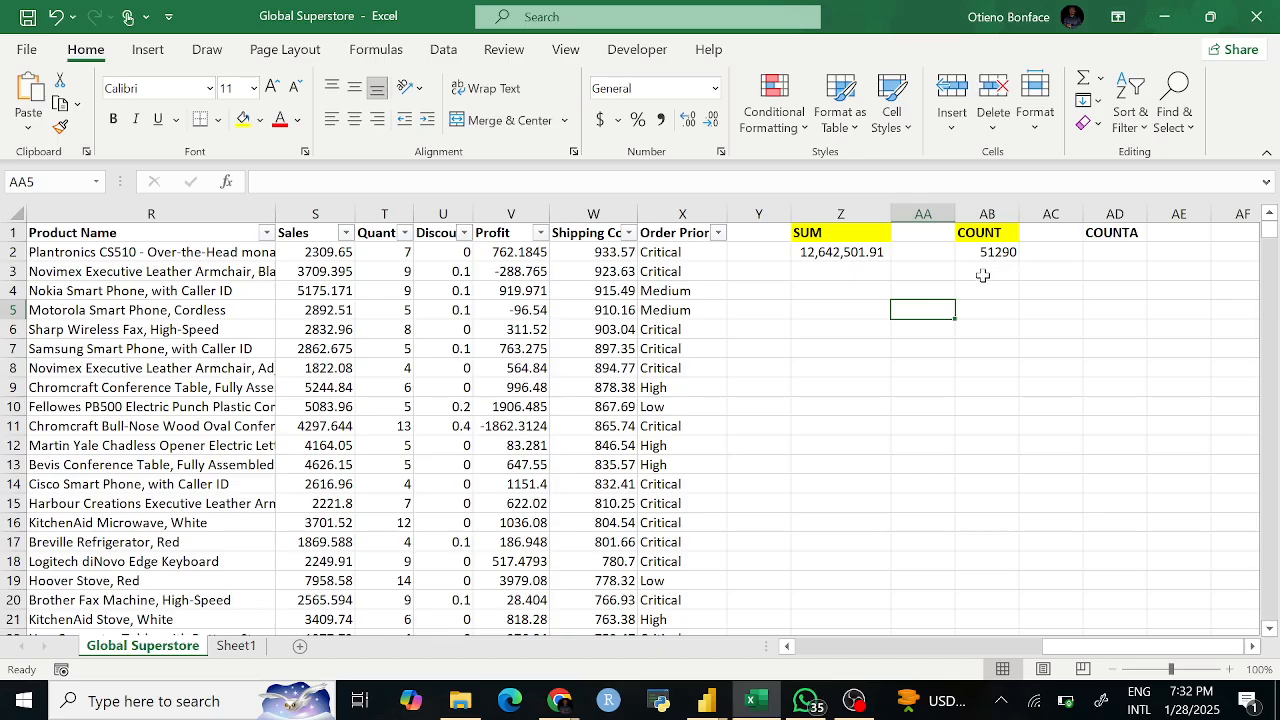
Step: Enter =COUNT(R:R) in AB3 on the text Product Name column, returning 0
click(984, 271)
text(=COUNT)
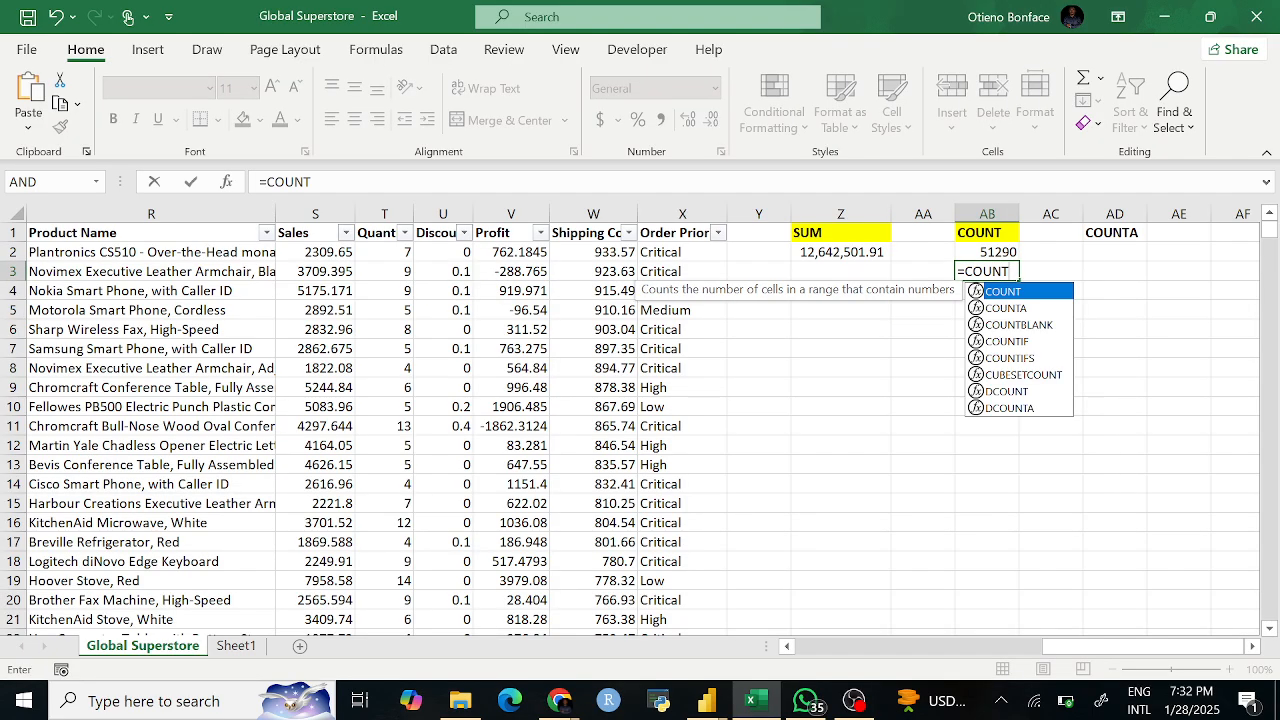
text(()
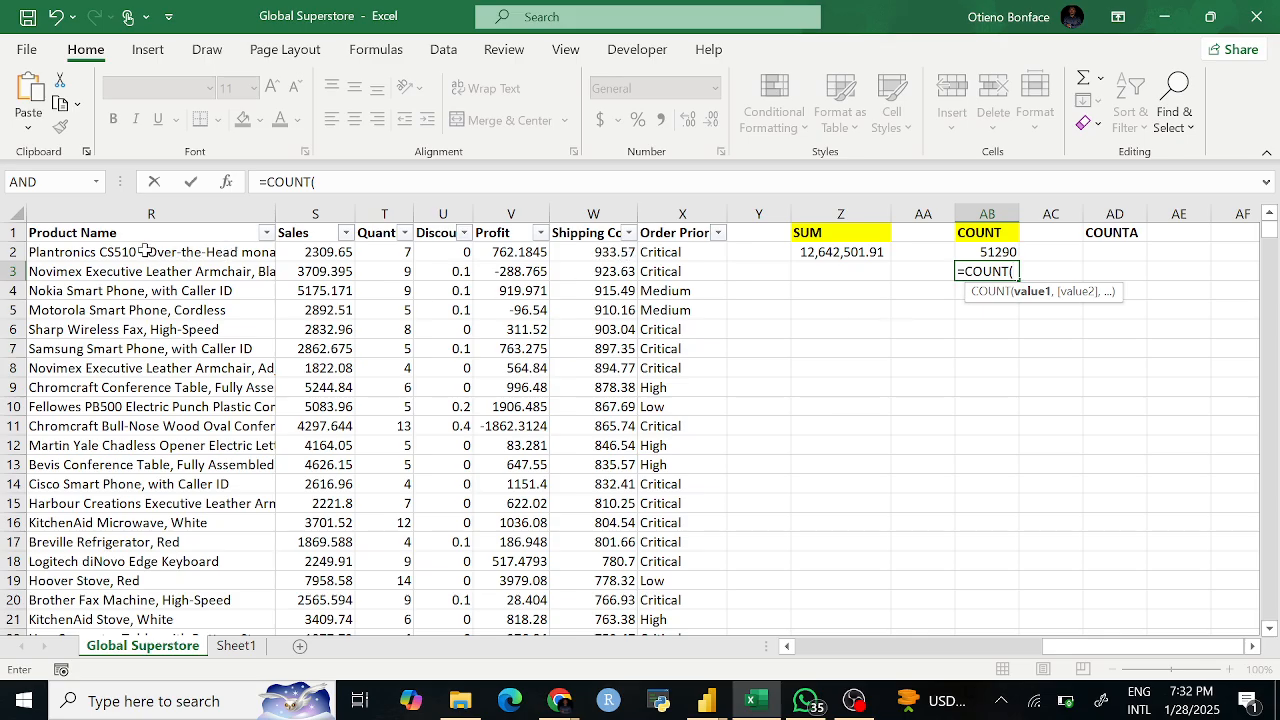
scroll(150, 230, left, 2)
scroll(190, 225, right, 2)
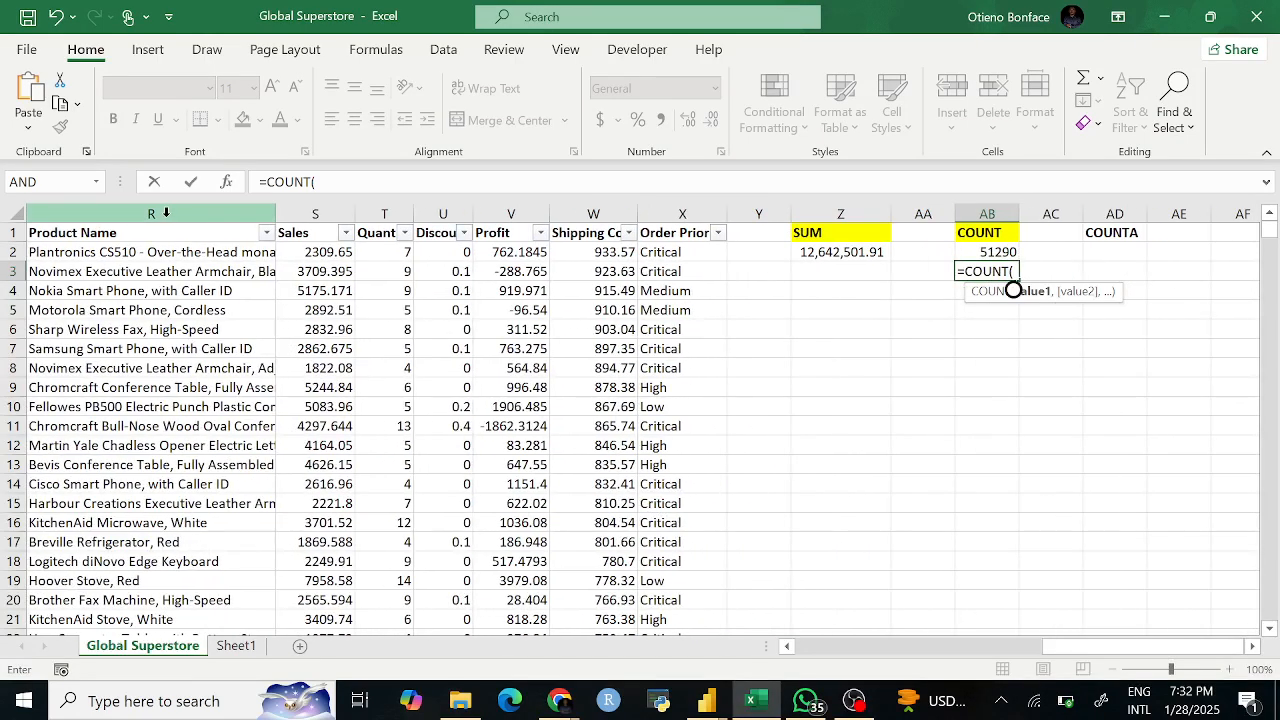
click(166, 212)
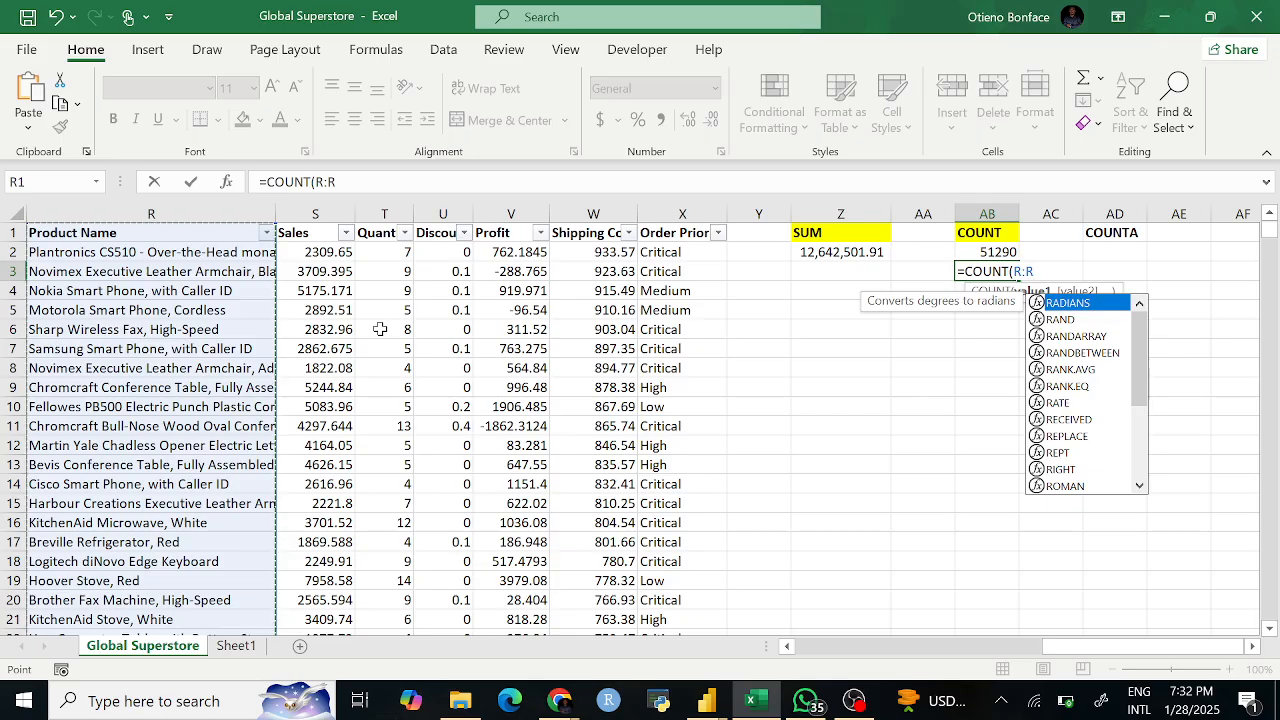
text())
key(Return)
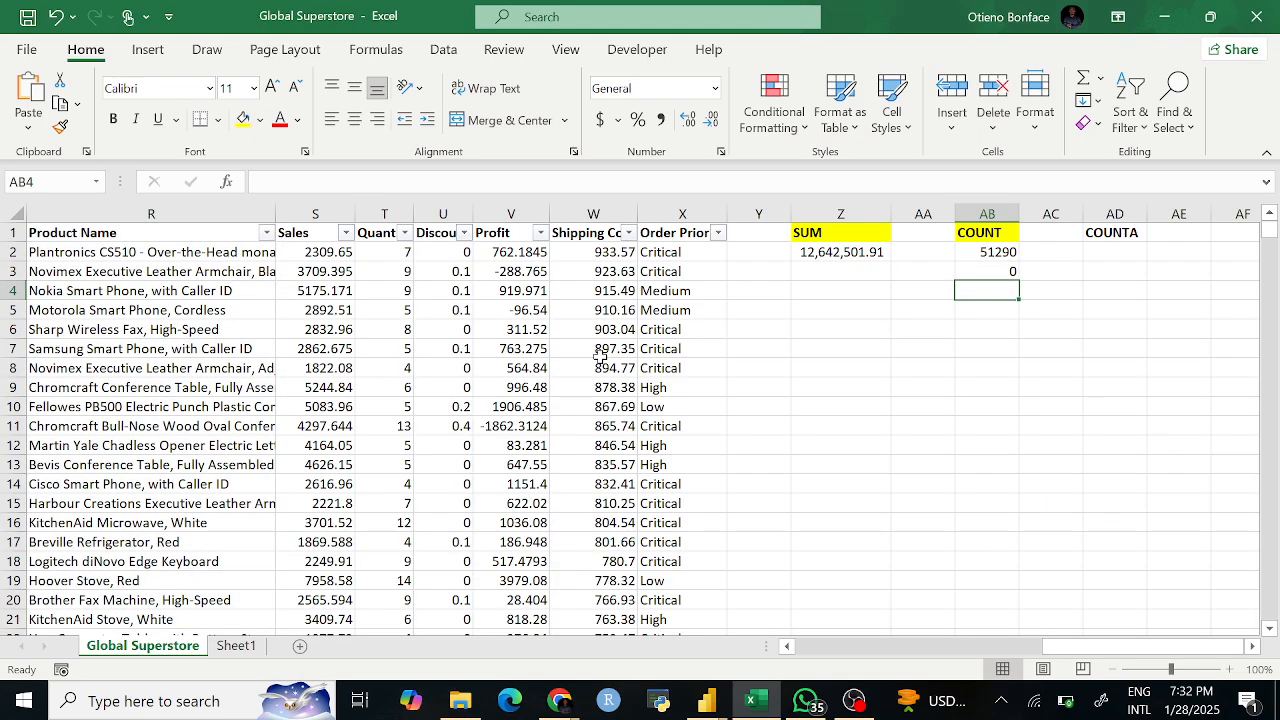
click(986, 268)
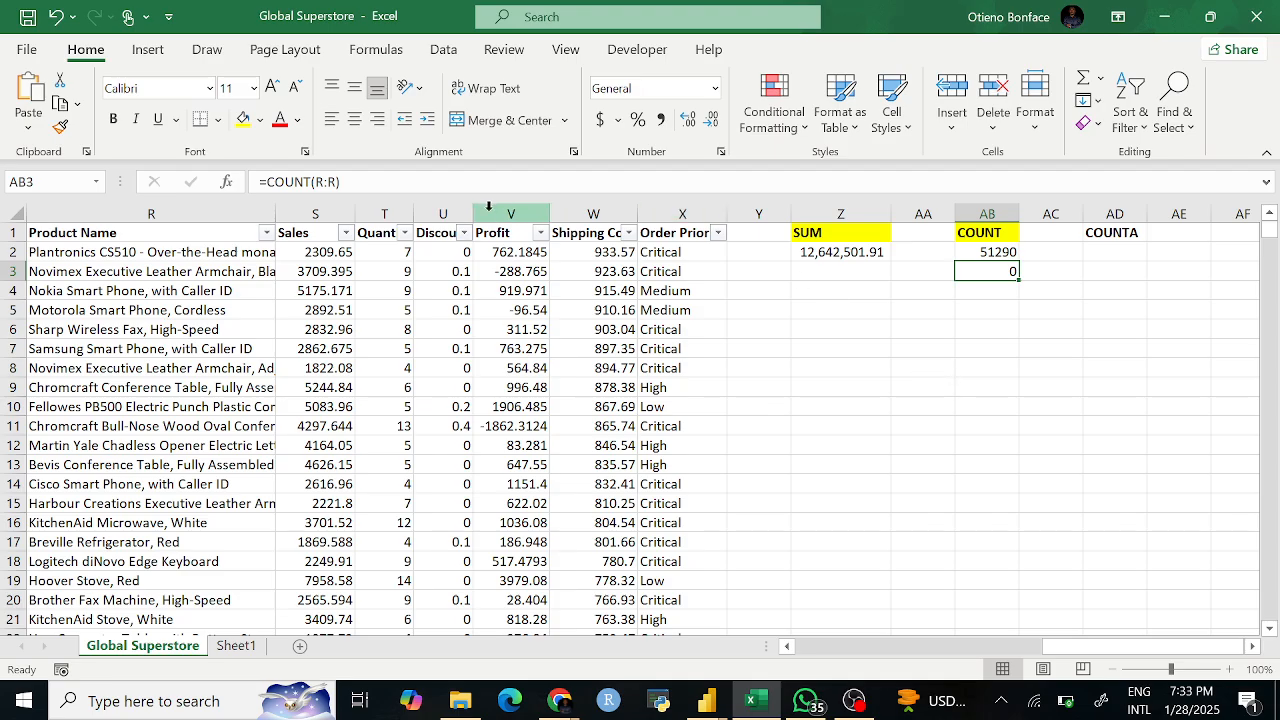
Step: Compare the Sales and Product Name columns and recheck =COUNT(R:R) in AB3 returning 0
click(316, 206)
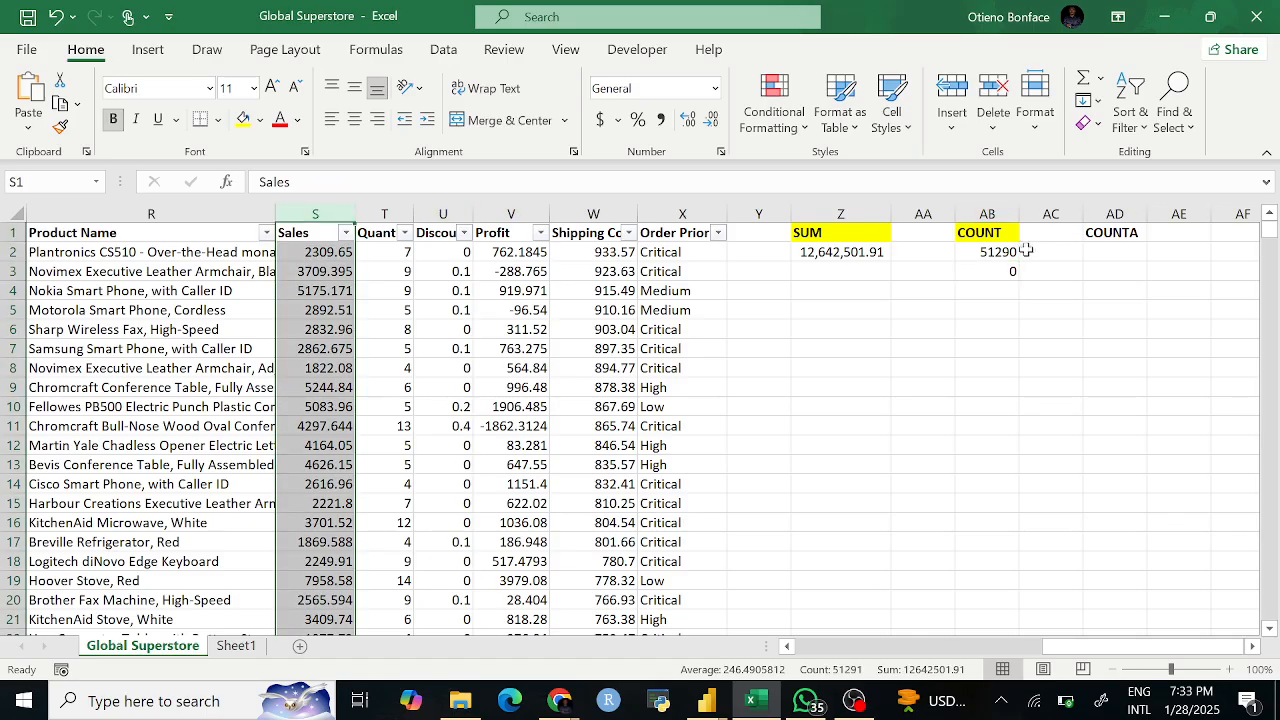
click(183, 210)
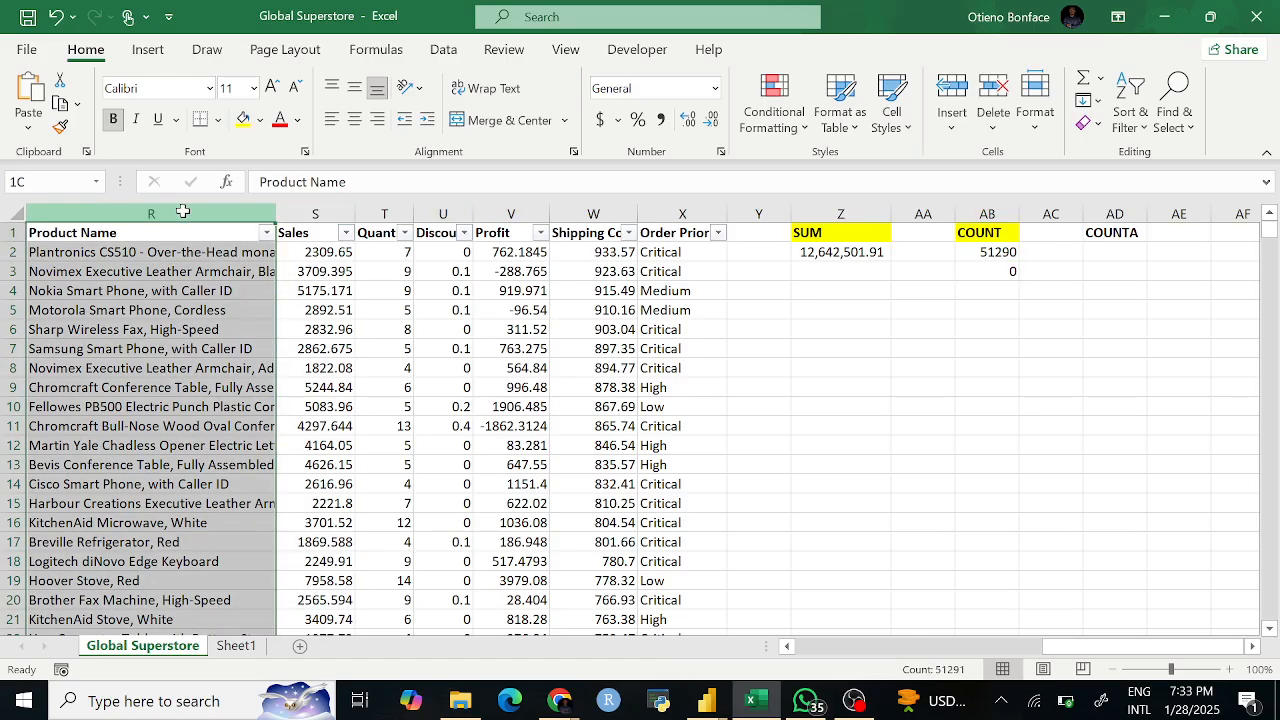
click(1015, 287)
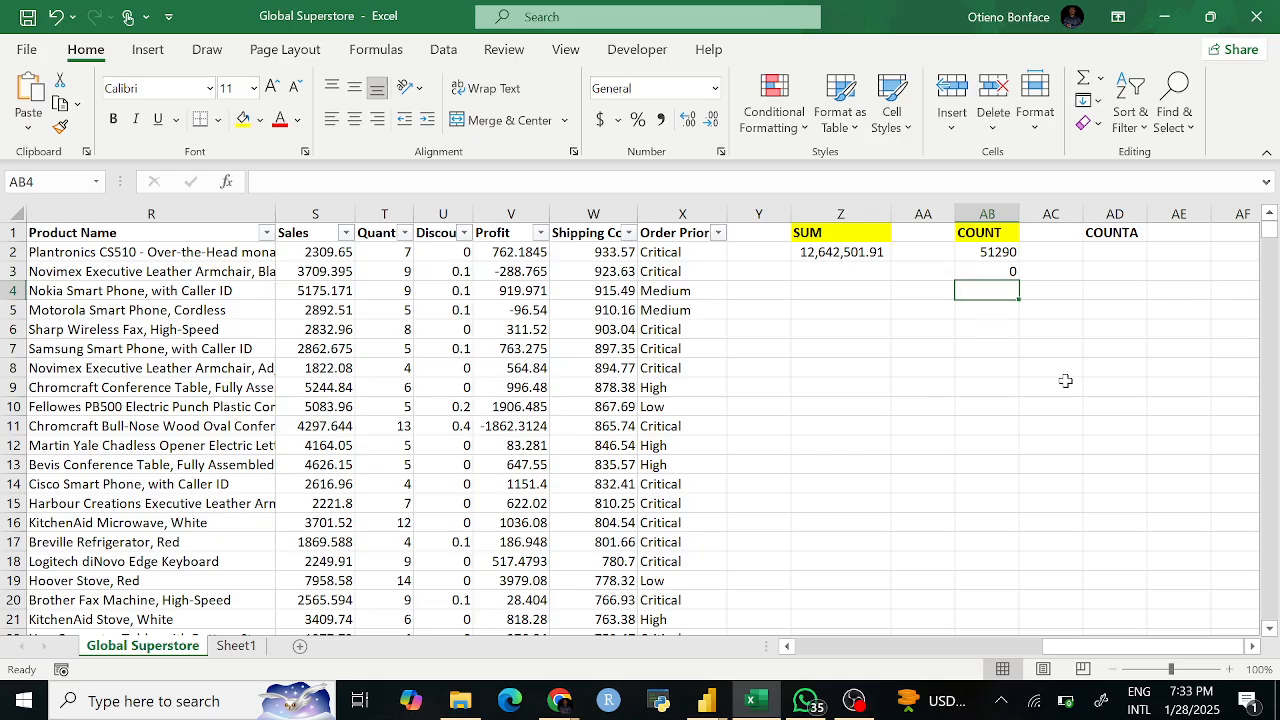
click(1050, 275)
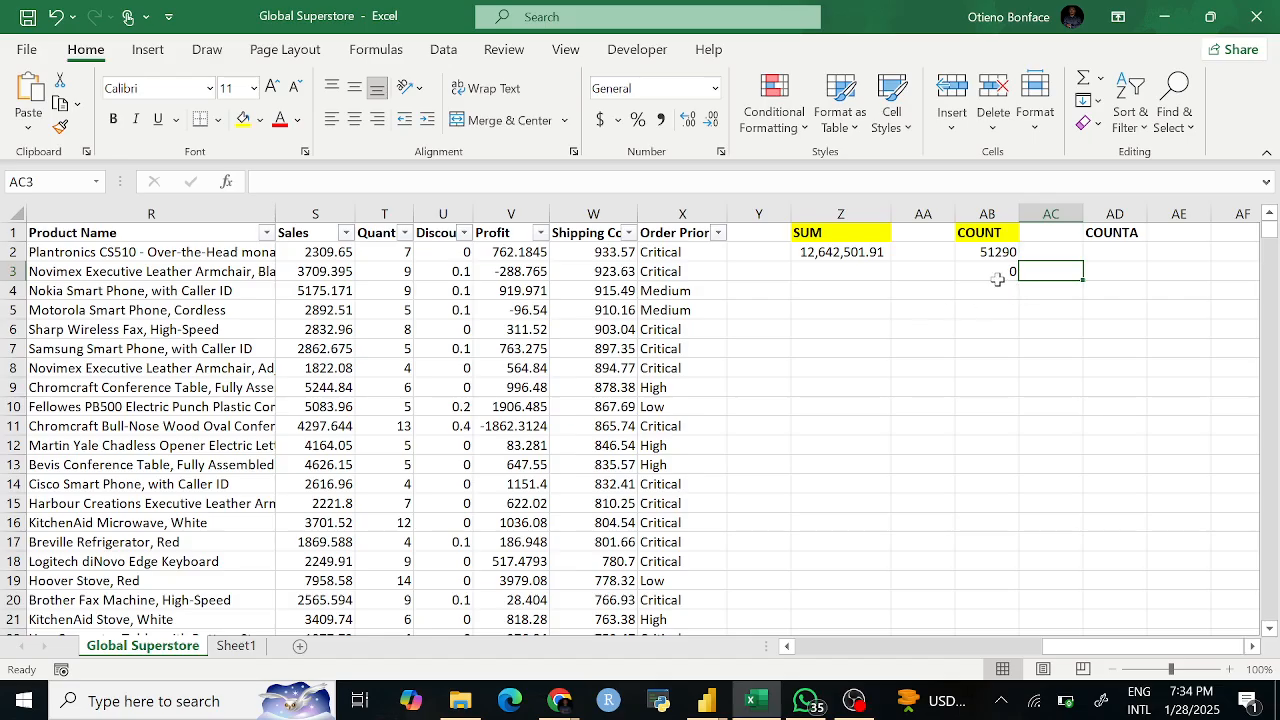
click(1008, 366)
click(1006, 272)
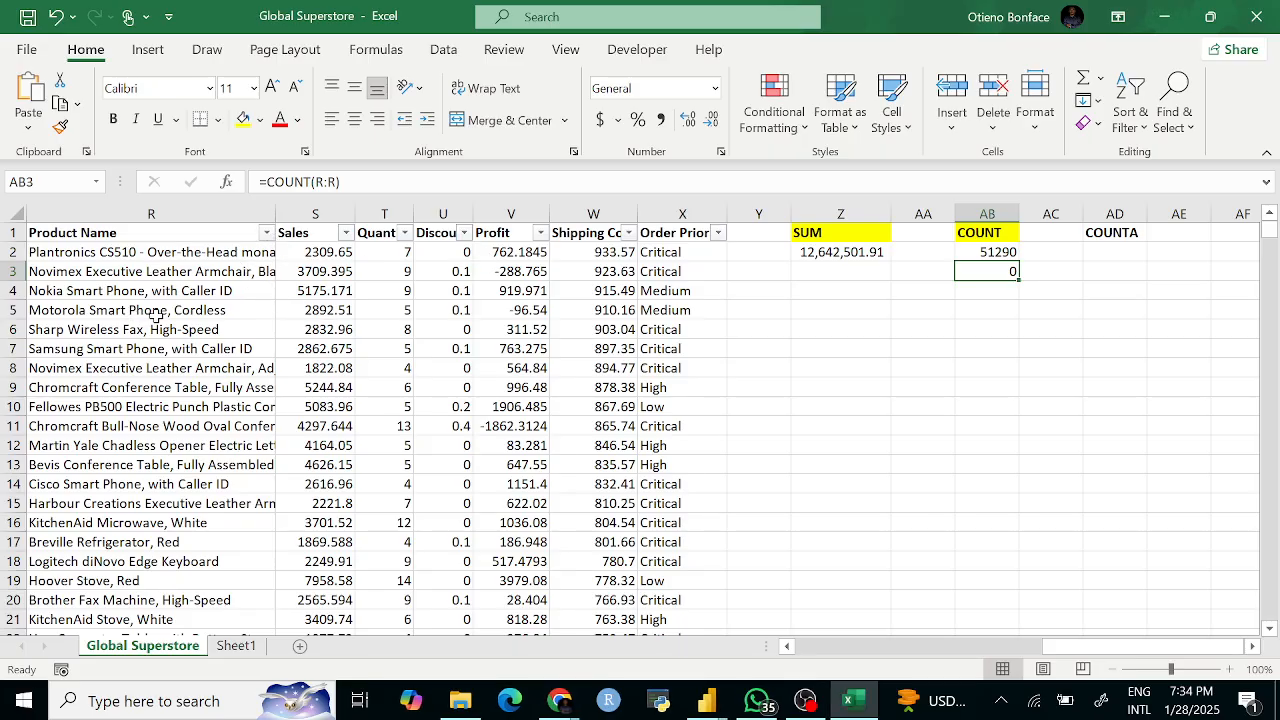
click(105, 313)
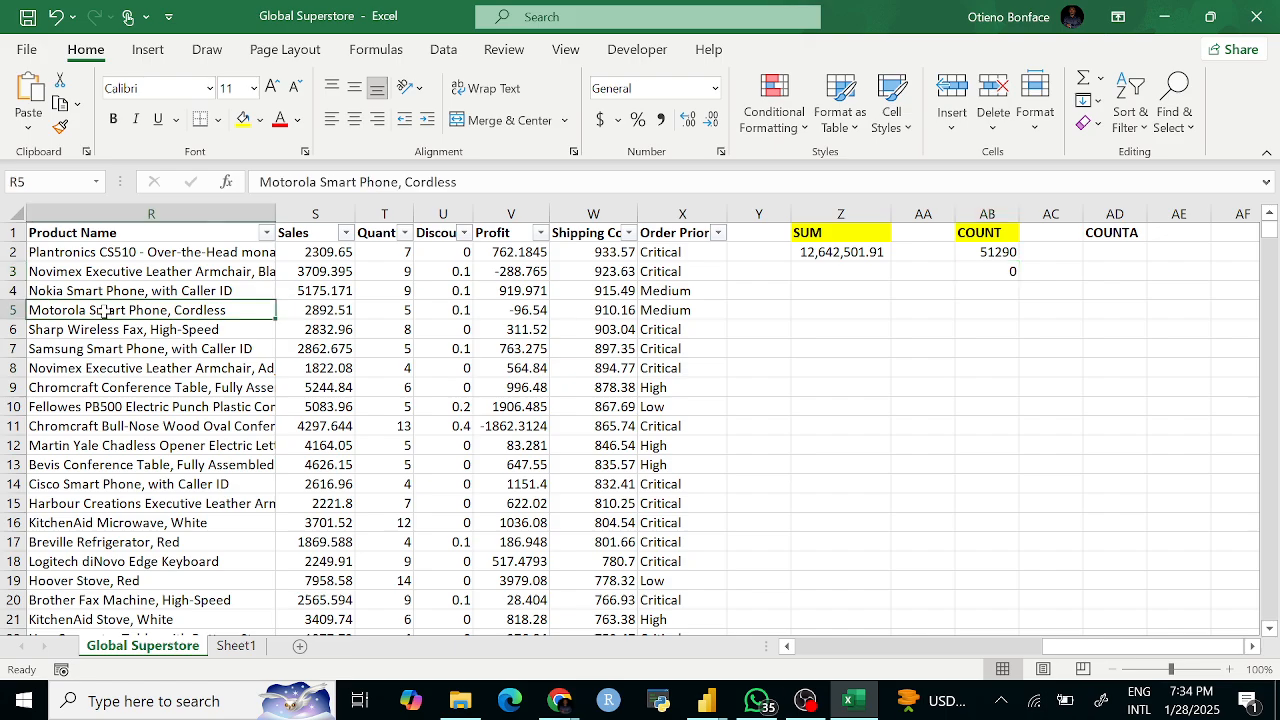
text(23)
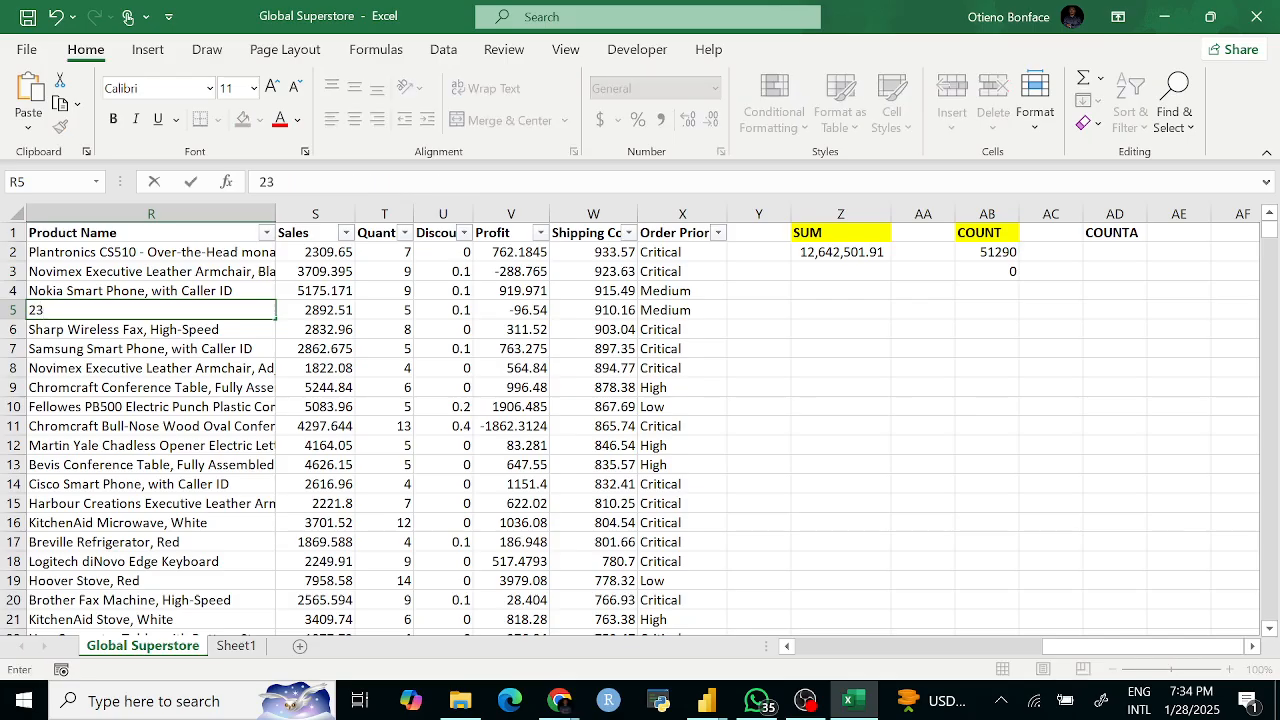
key(Return)
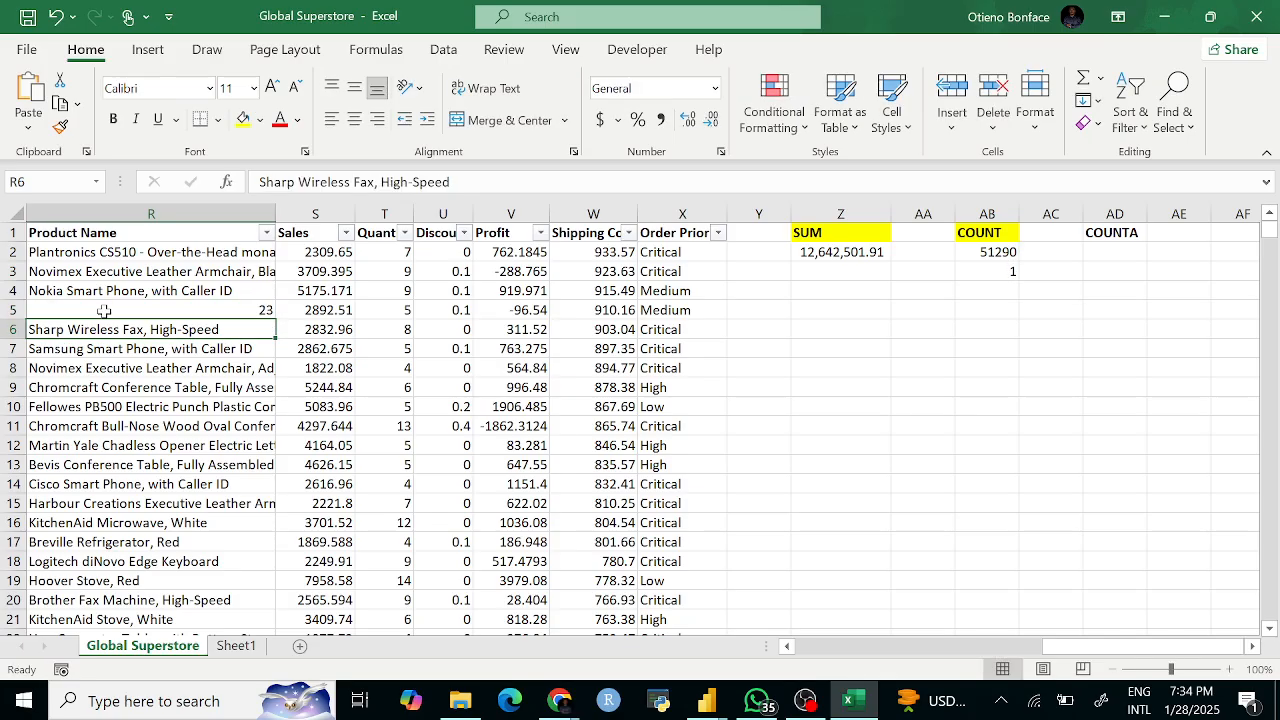
click(1022, 268)
click(1002, 256)
click(1004, 271)
key(ctrl+z)
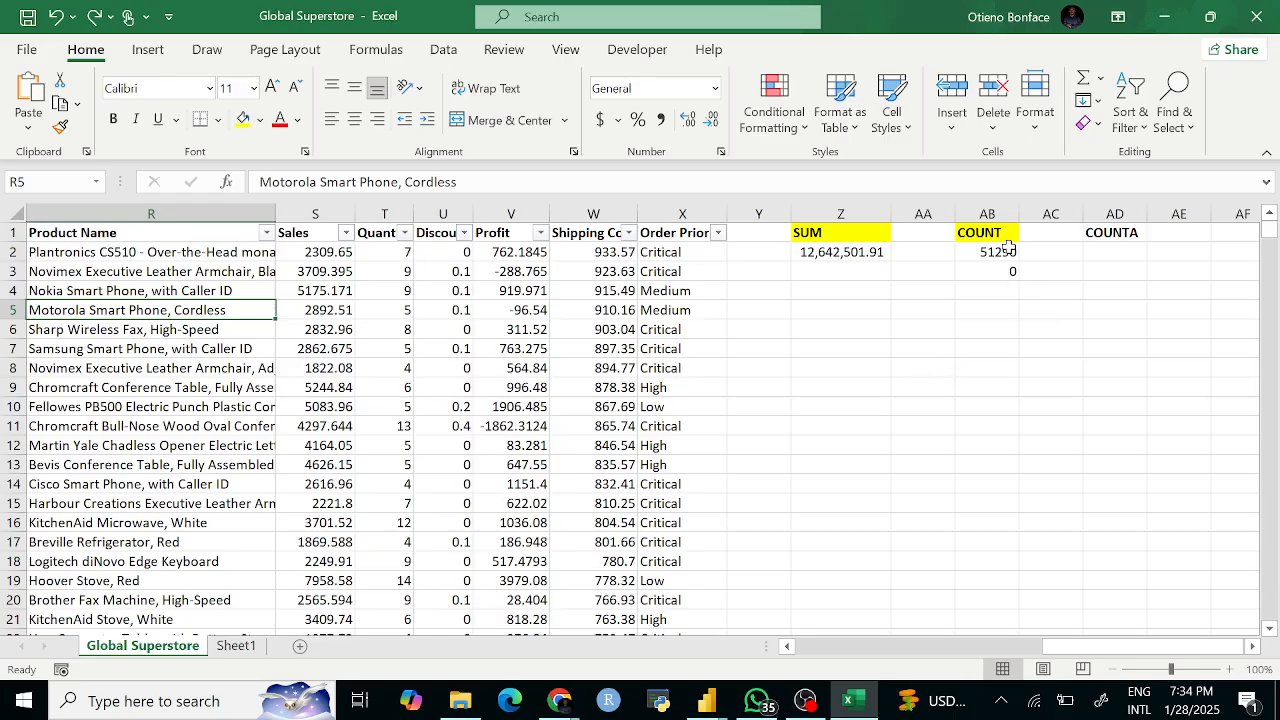
click(977, 329)
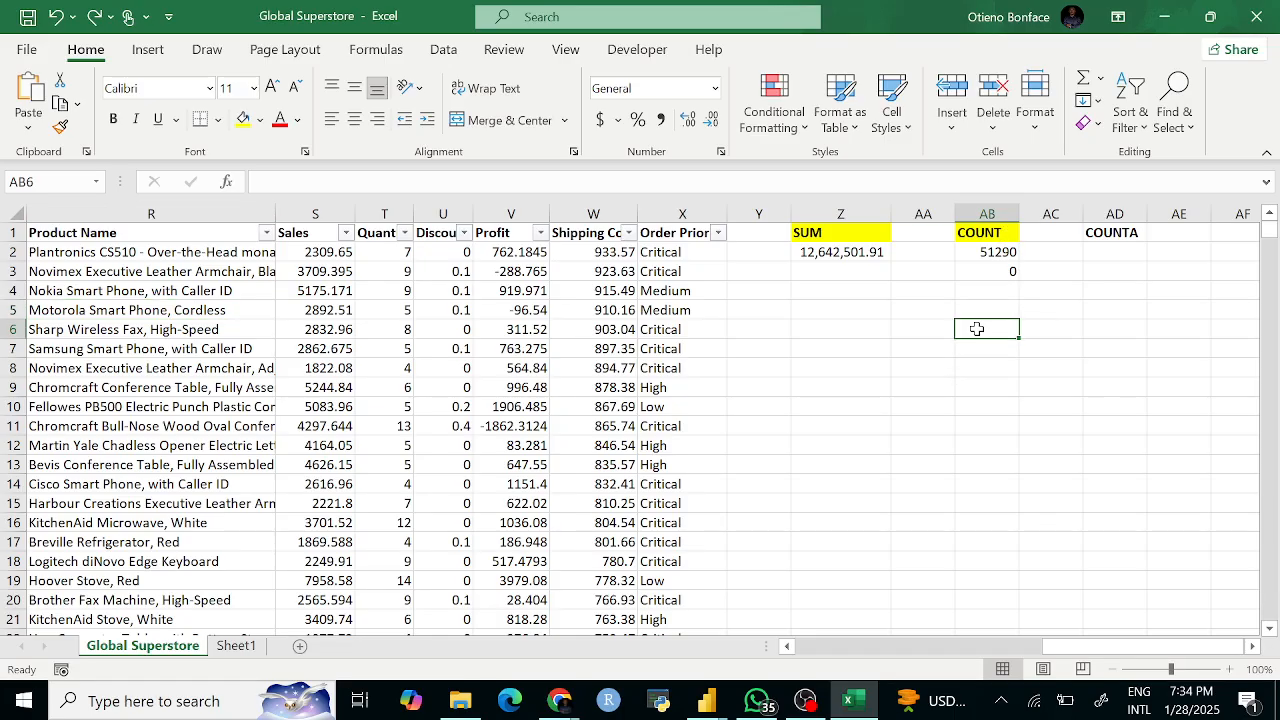
Step: Review the Sales COUNT formula against the selected Sales column
click(990, 254)
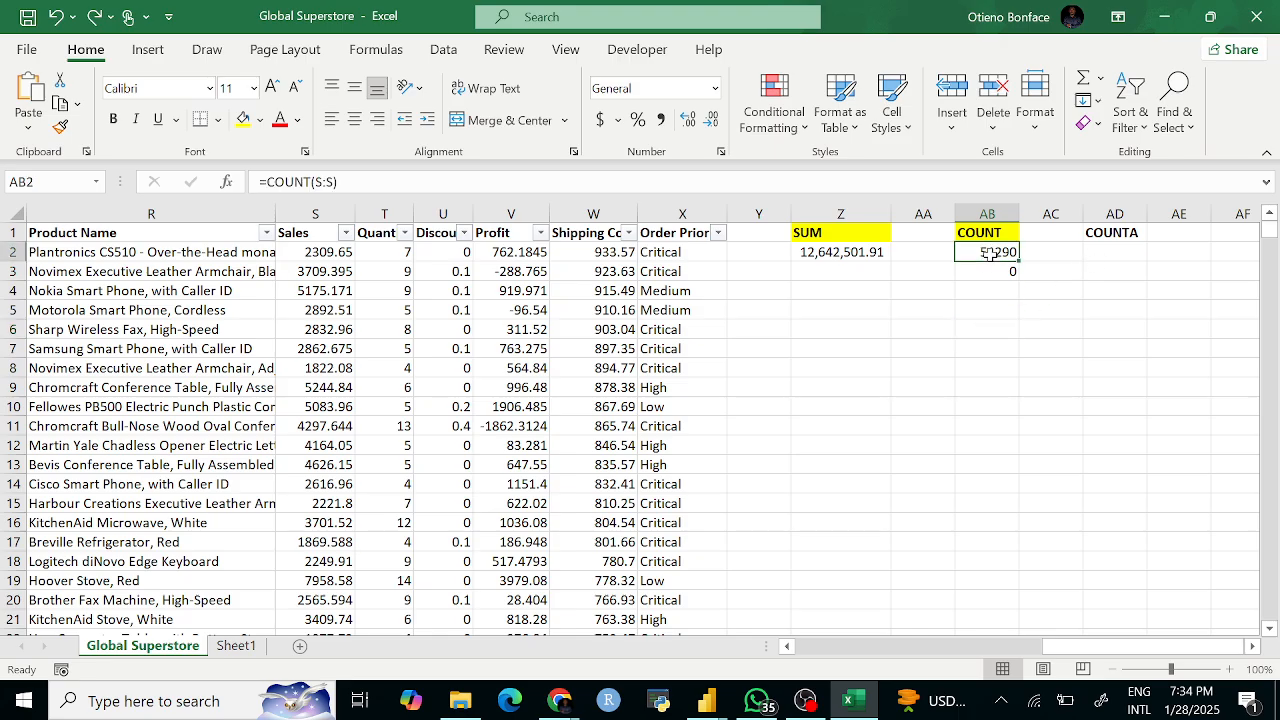
click(315, 214)
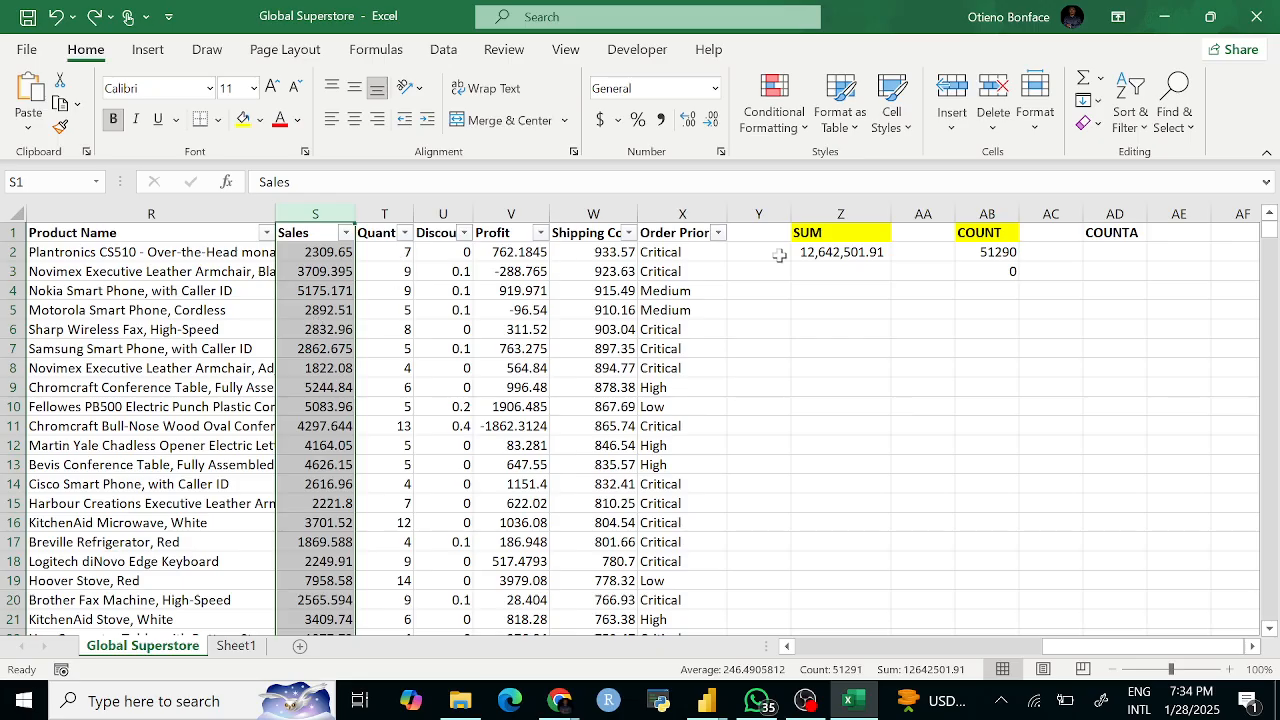
click(978, 347)
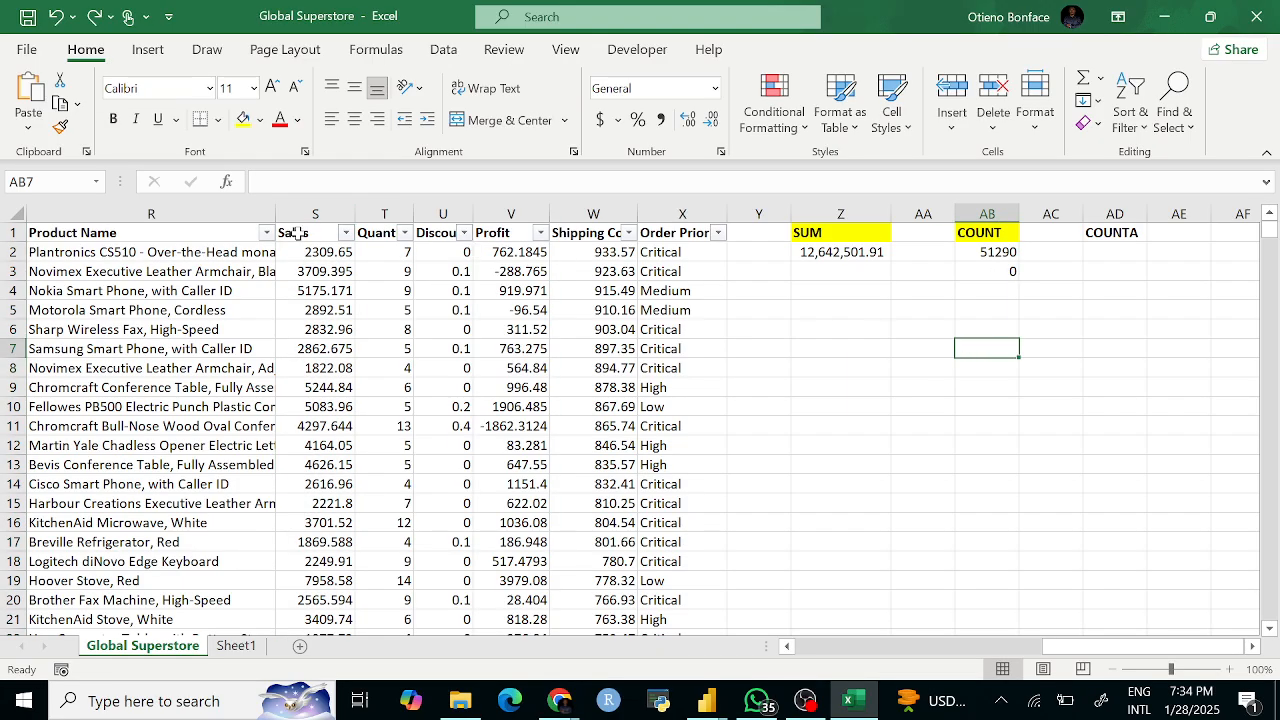
click(299, 234)
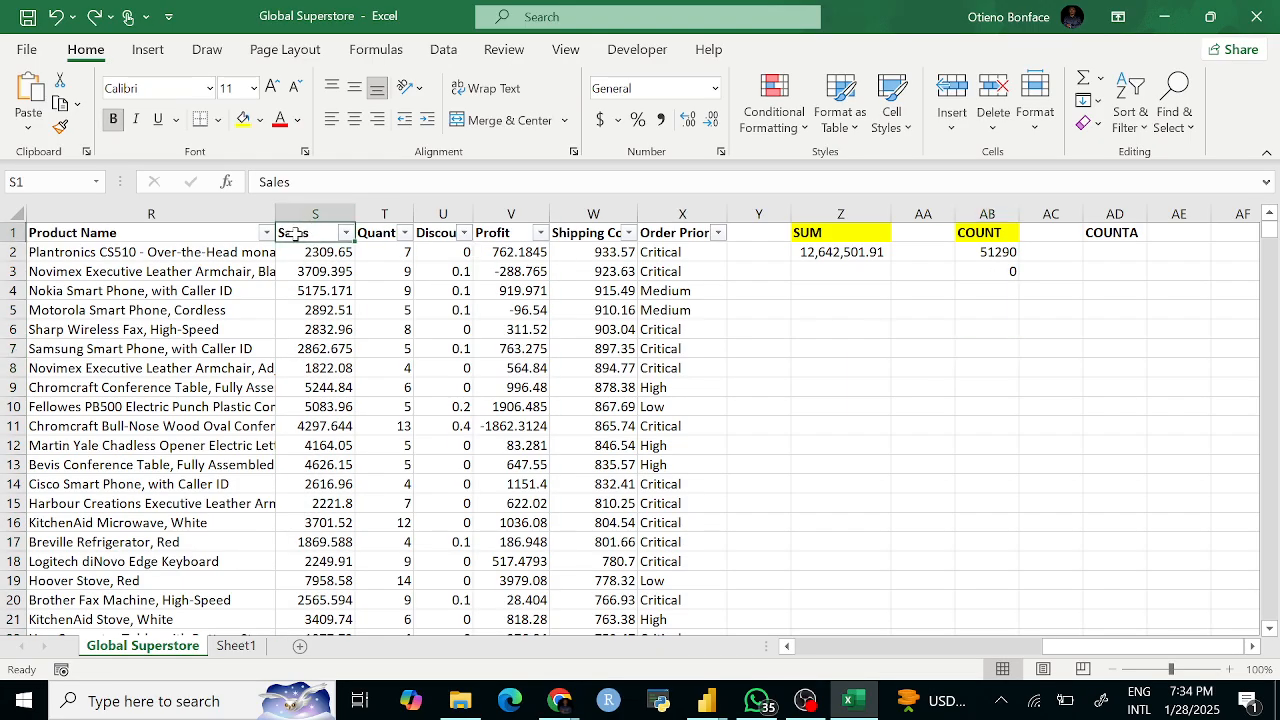
click(1003, 312)
Step: Enter =COUNTA(S:S) in AD2 and =COUNTA(R:R) in AD3, both returning 51291
click(1100, 252)
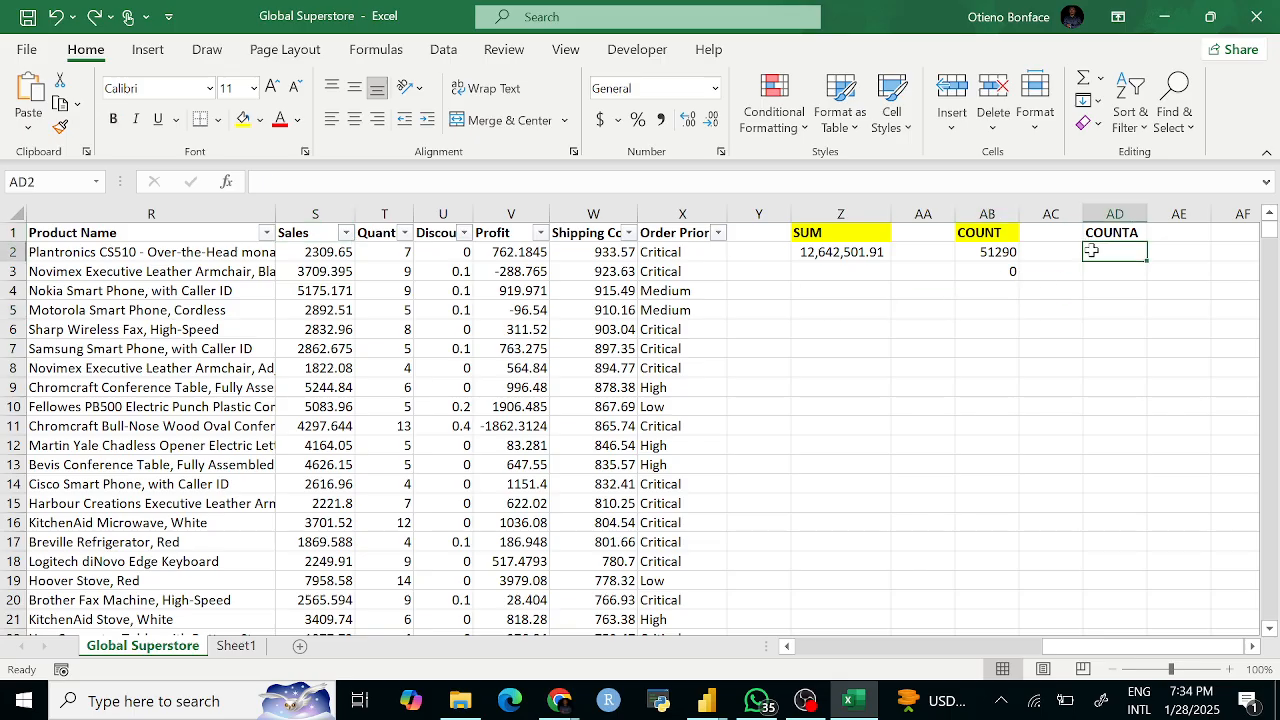
text(=)
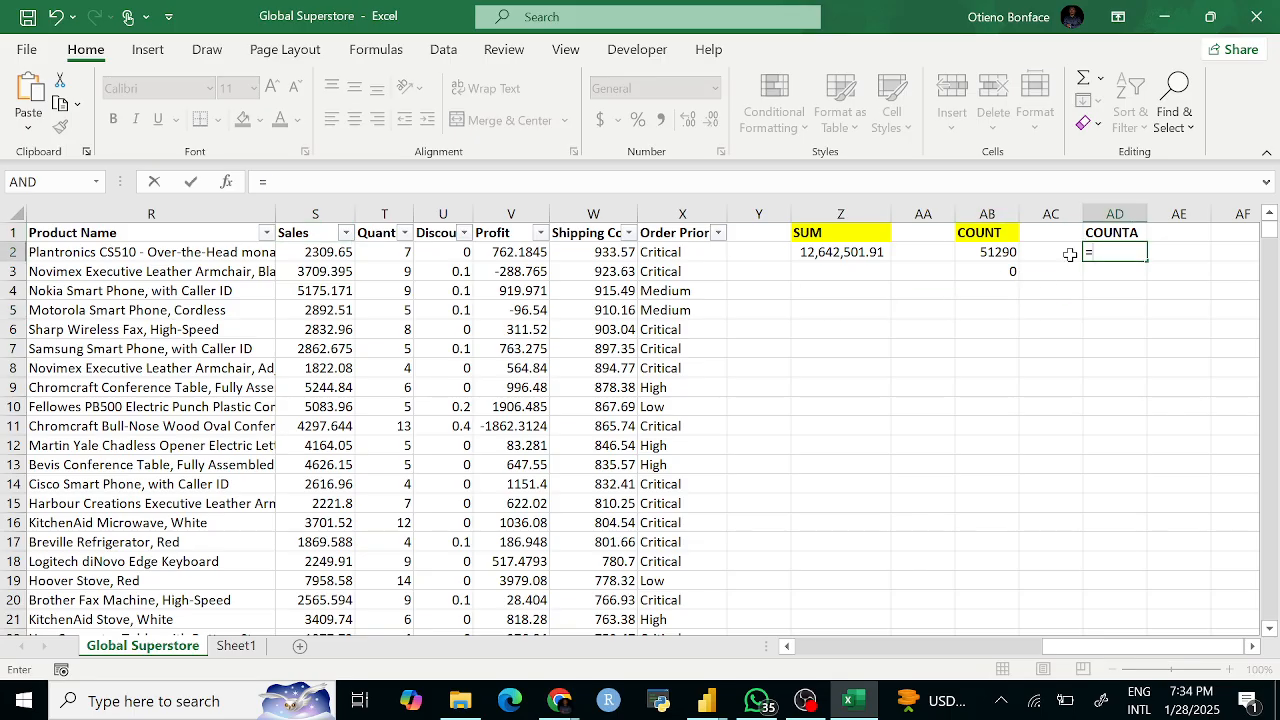
text(COUN)
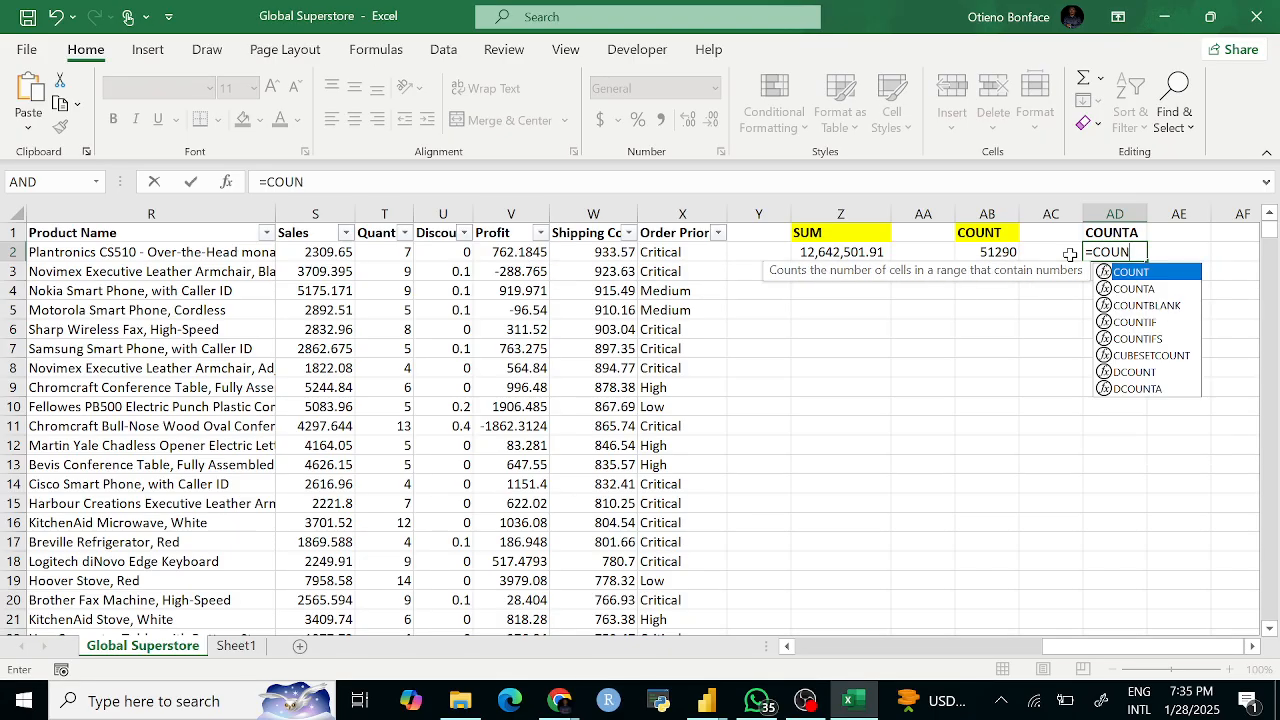
text(TA()
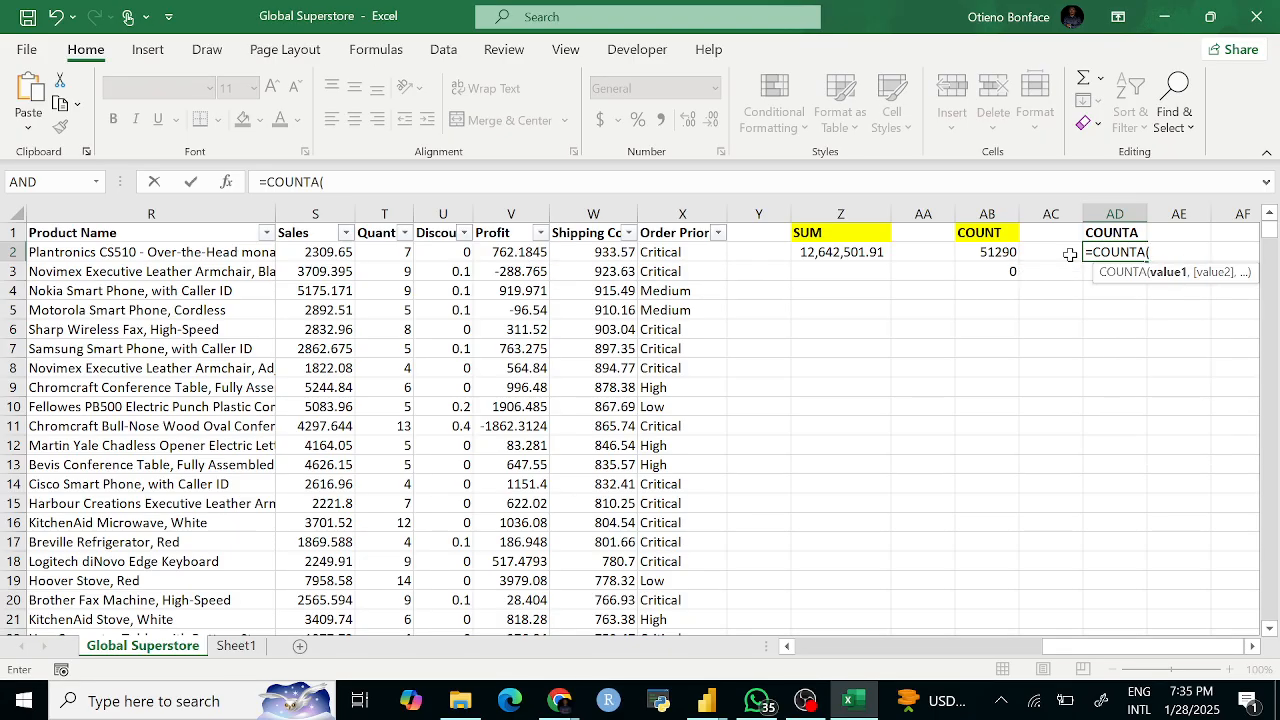
click(309, 213)
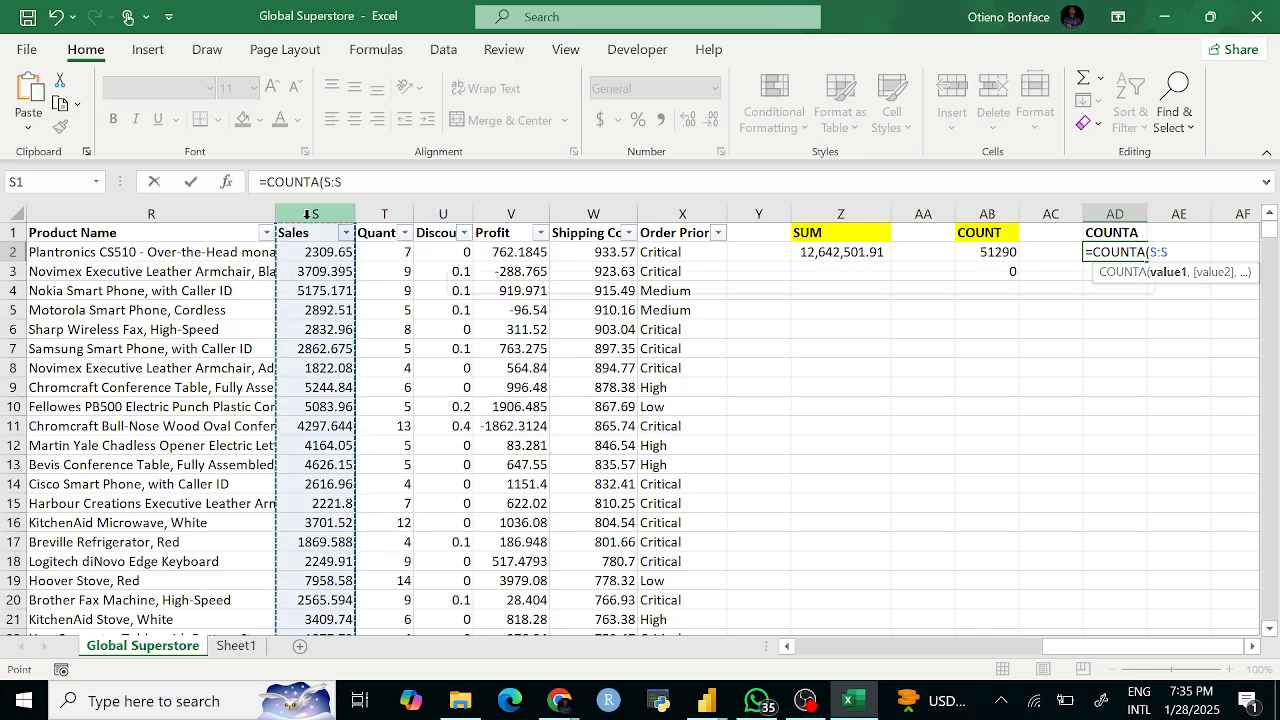
key(Return)
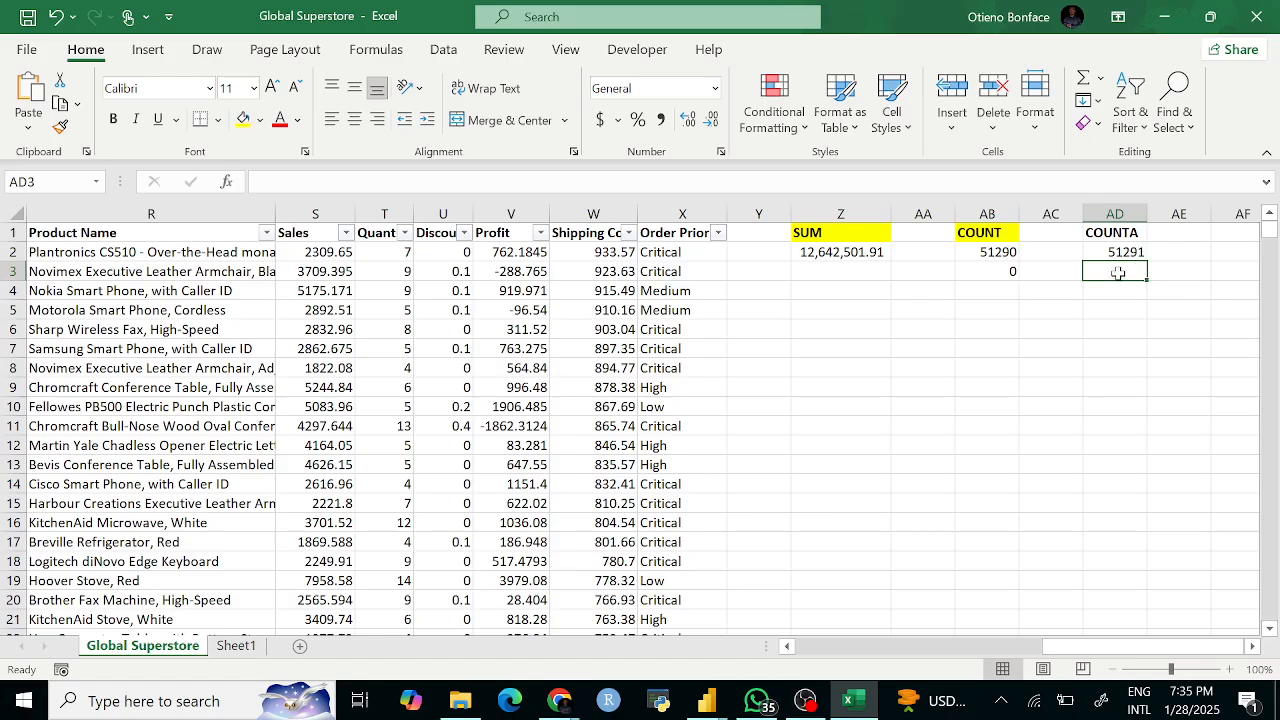
text(=COUNTA)
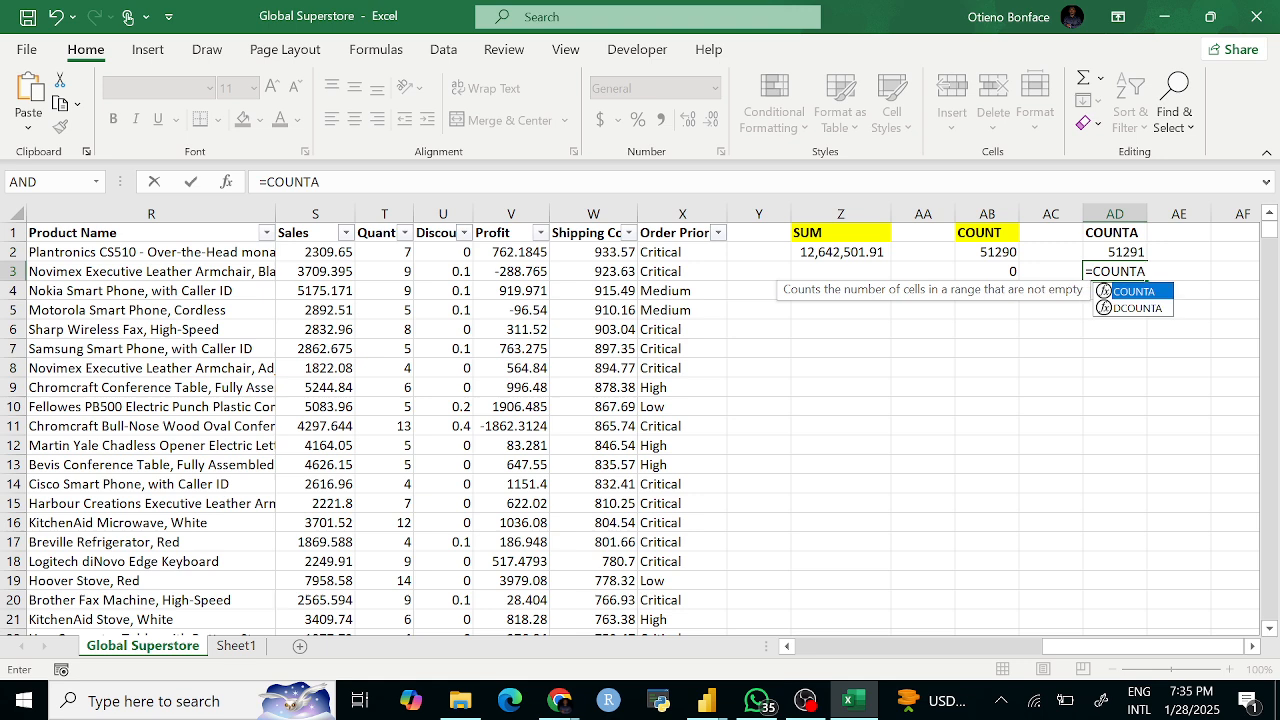
text(()
click(250, 212)
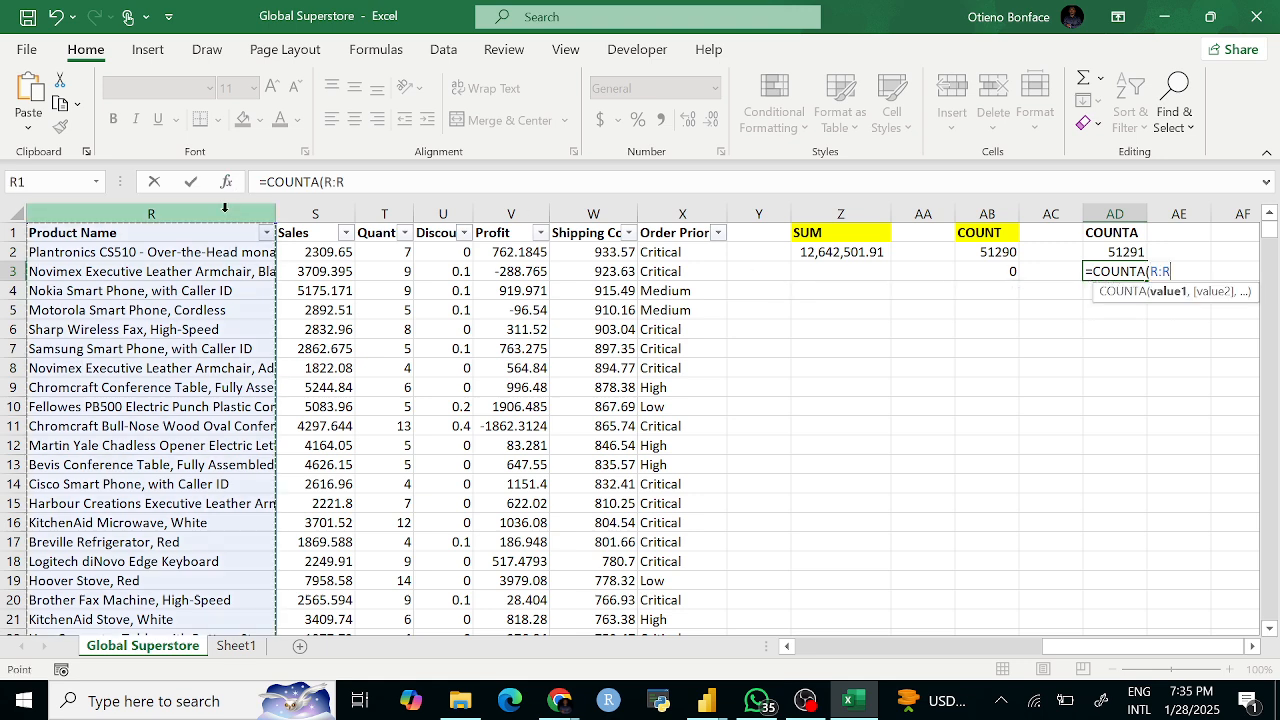
key(Return)
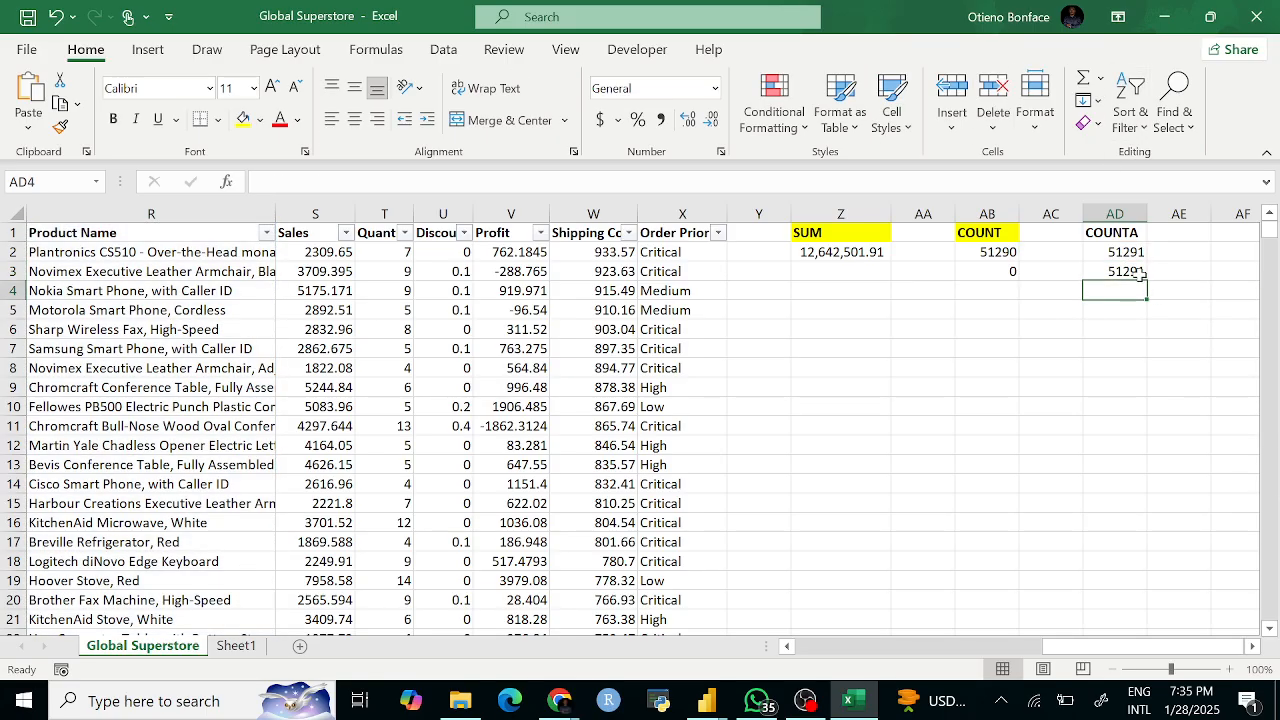
Step: Give the COUNTA header in AD1 a yellow fill
click(1089, 233)
click(242, 120)
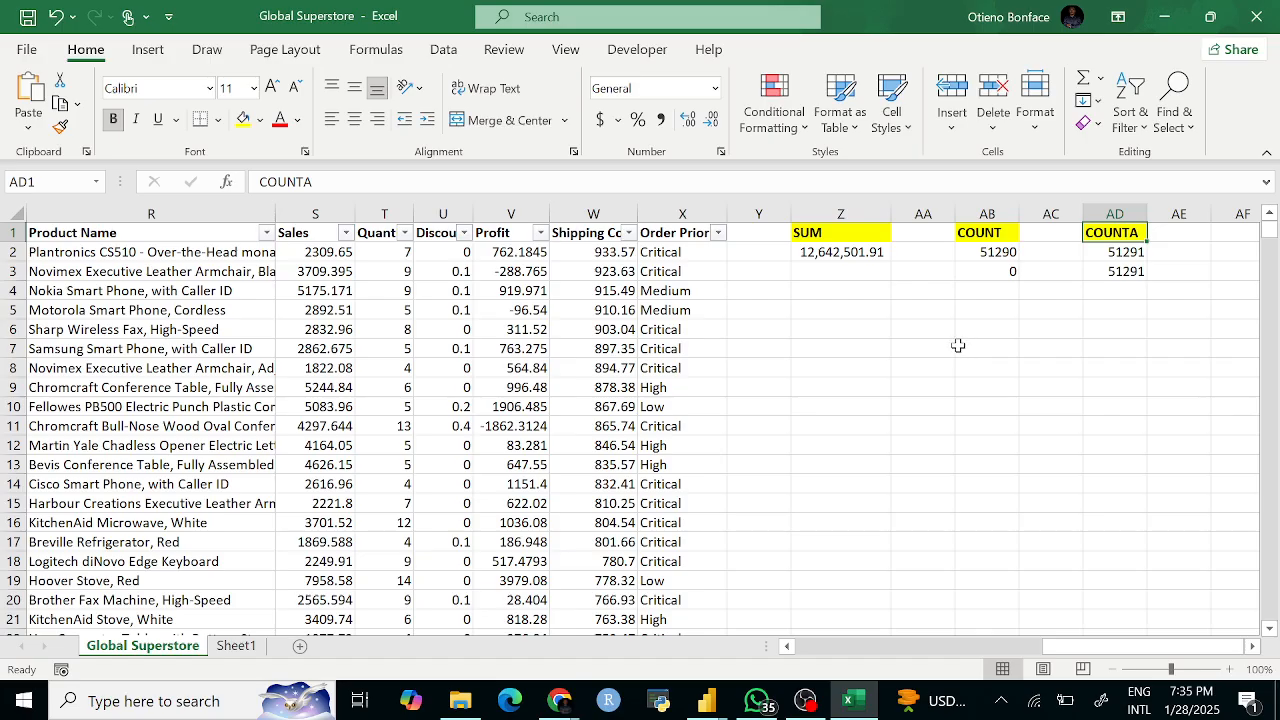
click(1000, 385)
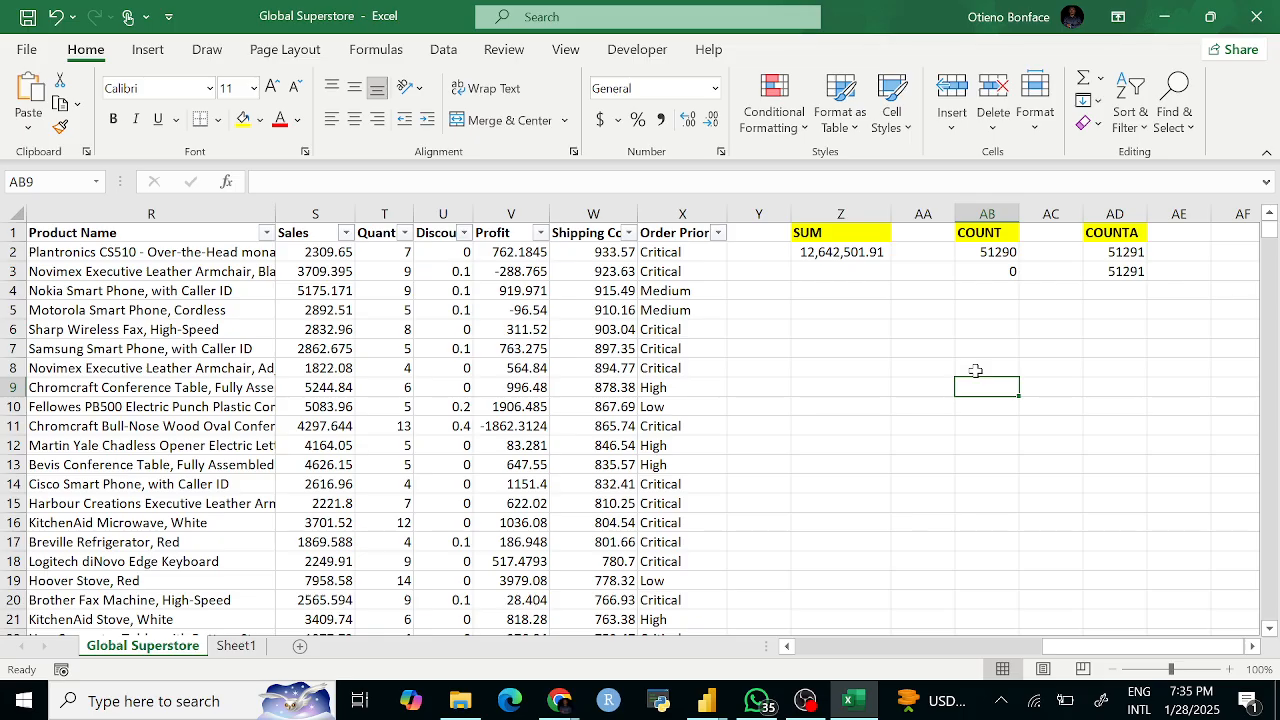
Step: Review the SUM and COUNT headers, then briefly visit Sheet1 and return
click(857, 312)
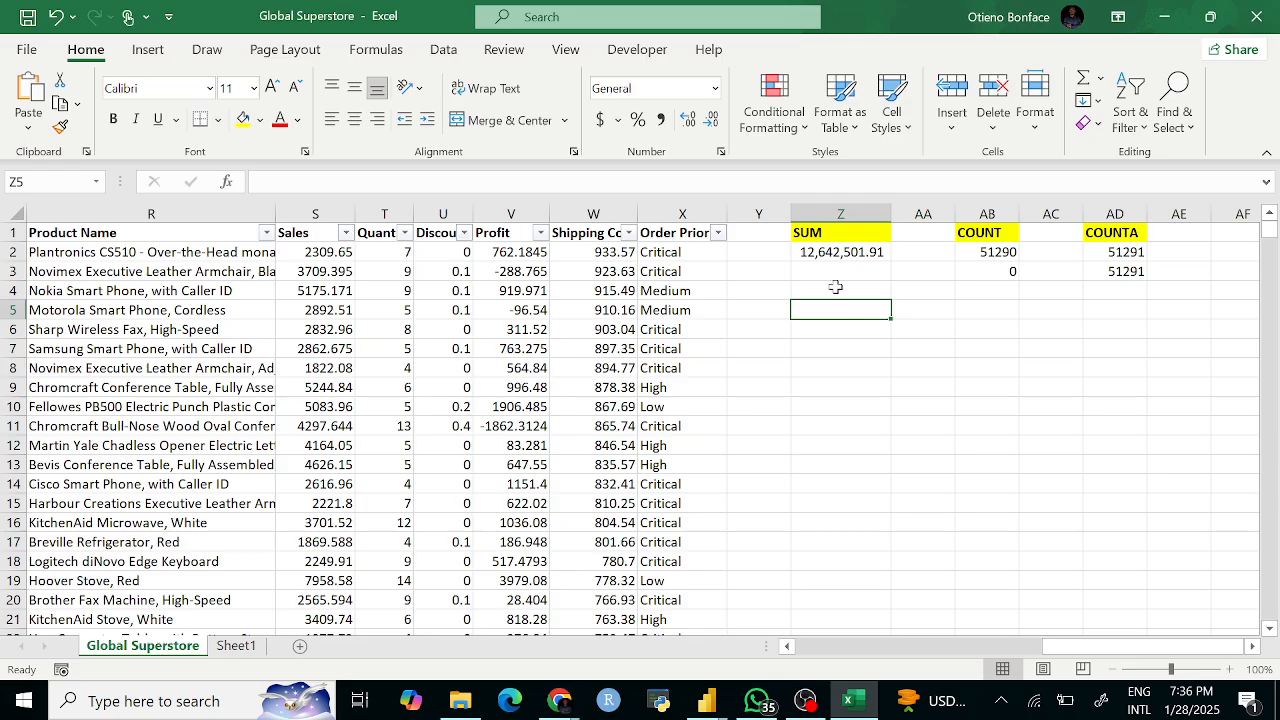
click(831, 234)
click(980, 238)
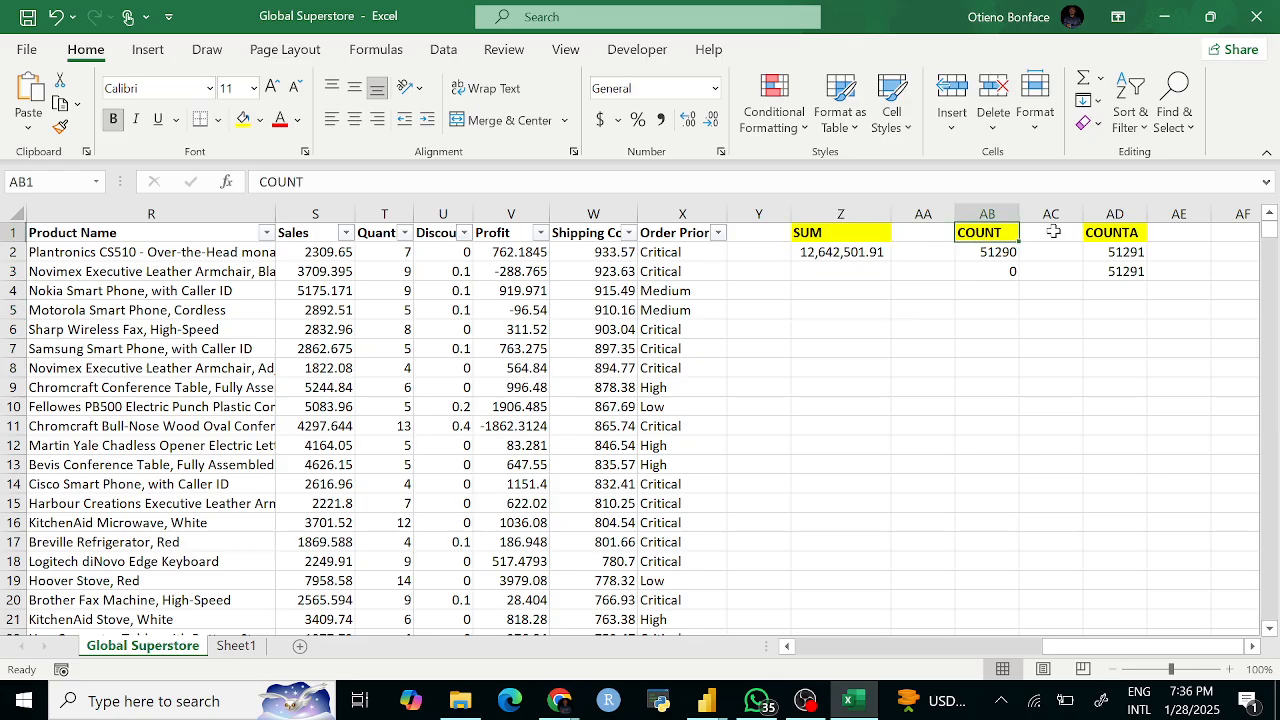
click(236, 645)
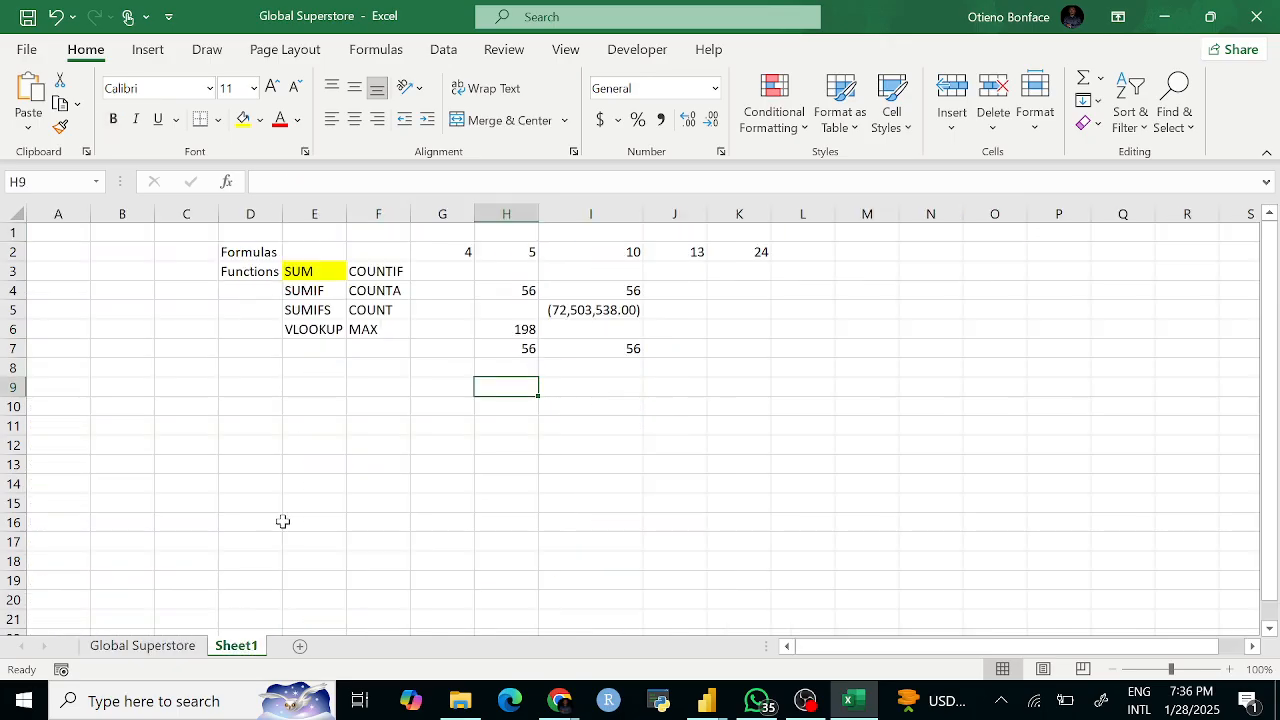
click(150, 646)
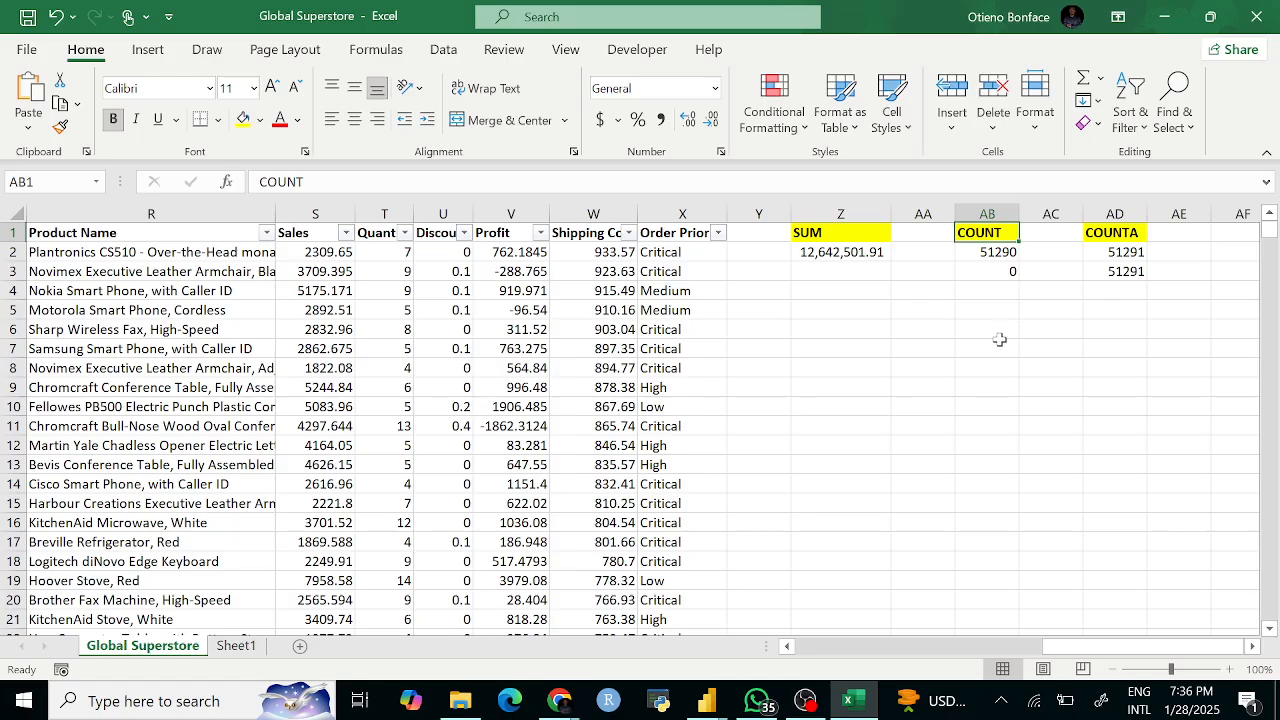
Step: Enter the heading MAX in Z4 and give it a yellow fill
click(817, 295)
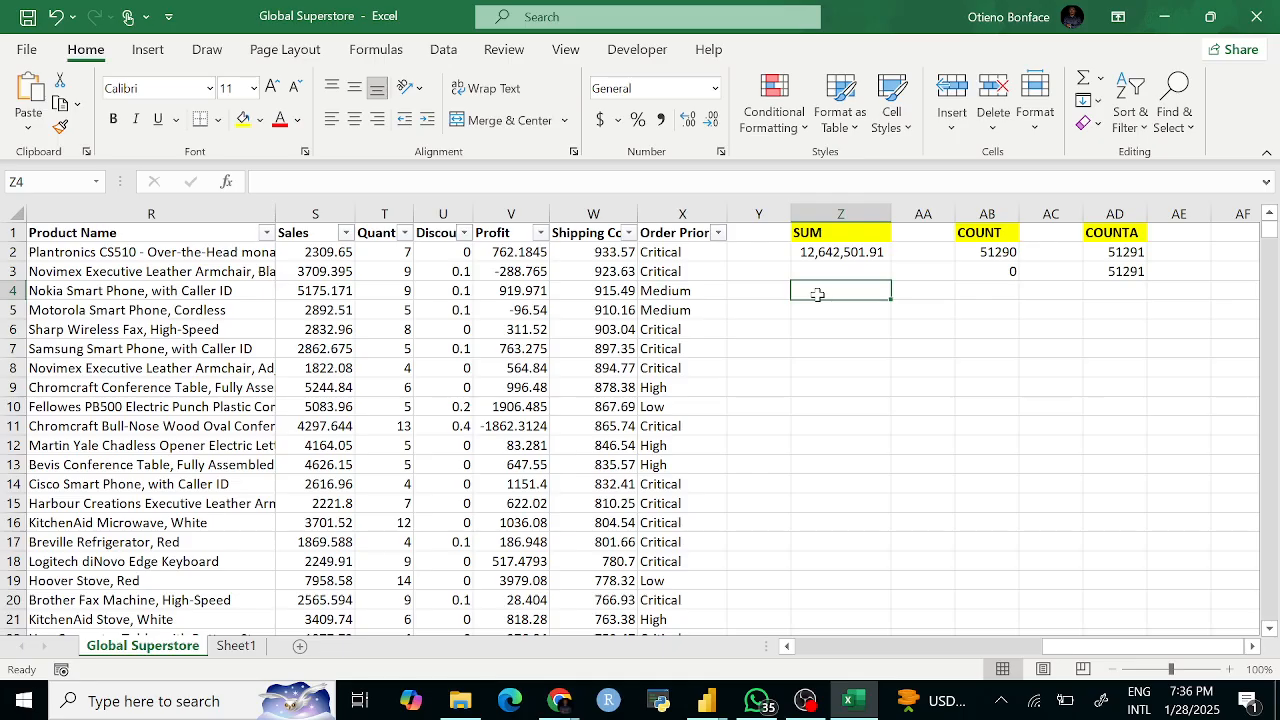
text(MAX)
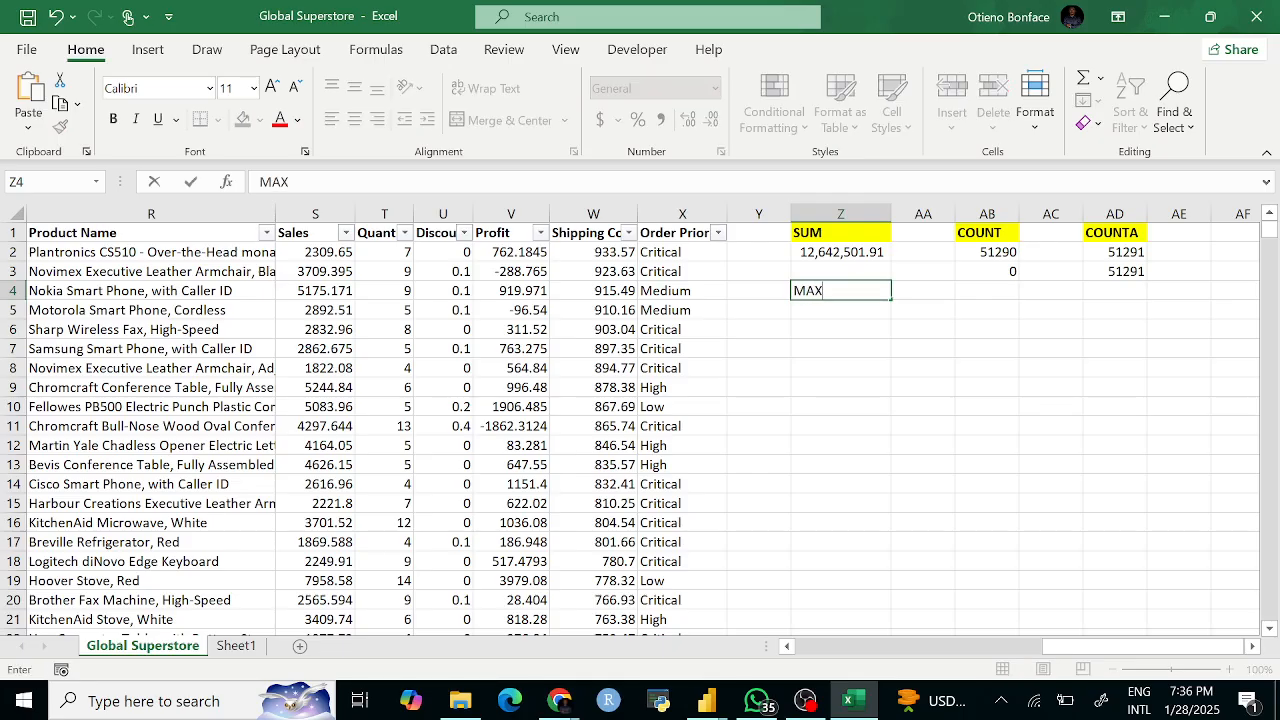
key(BackSpace)
key(BackSpace)
key(BackSpace)
text(MAX)
key(Return)
click(812, 291)
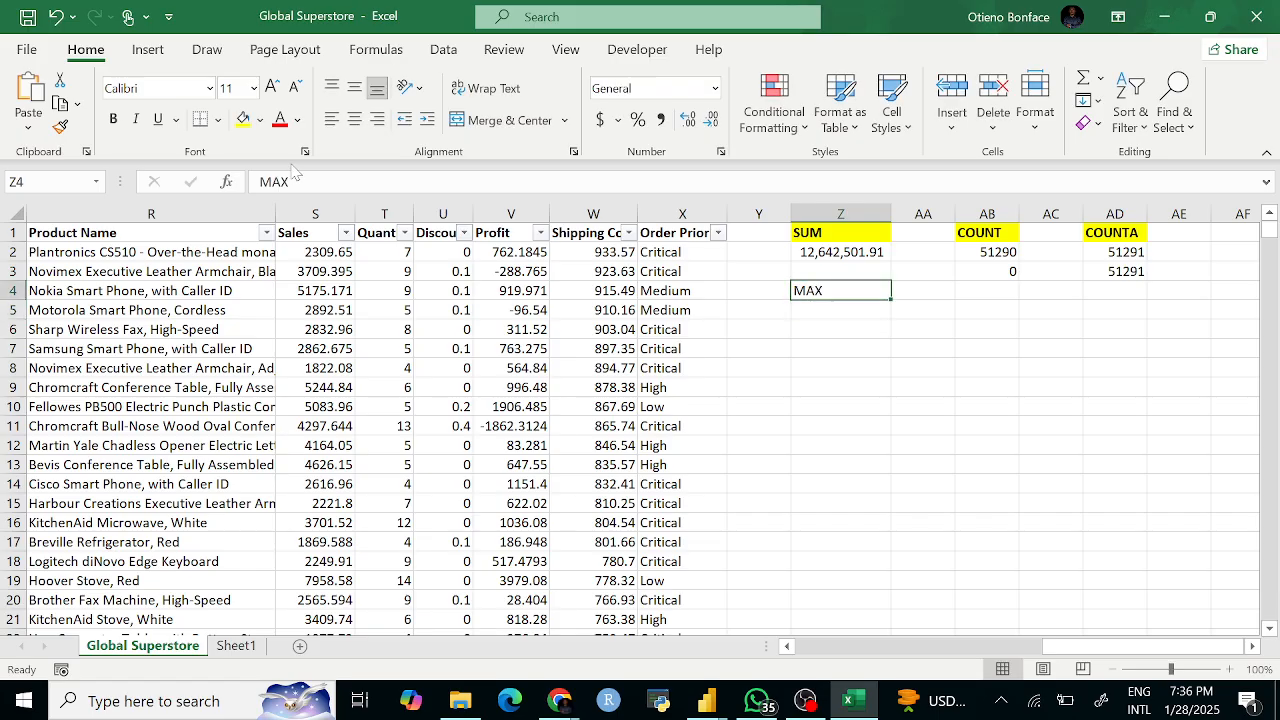
click(243, 119)
Step: Enter the heading MIN in AB4 and give it a yellow fill
click(991, 291)
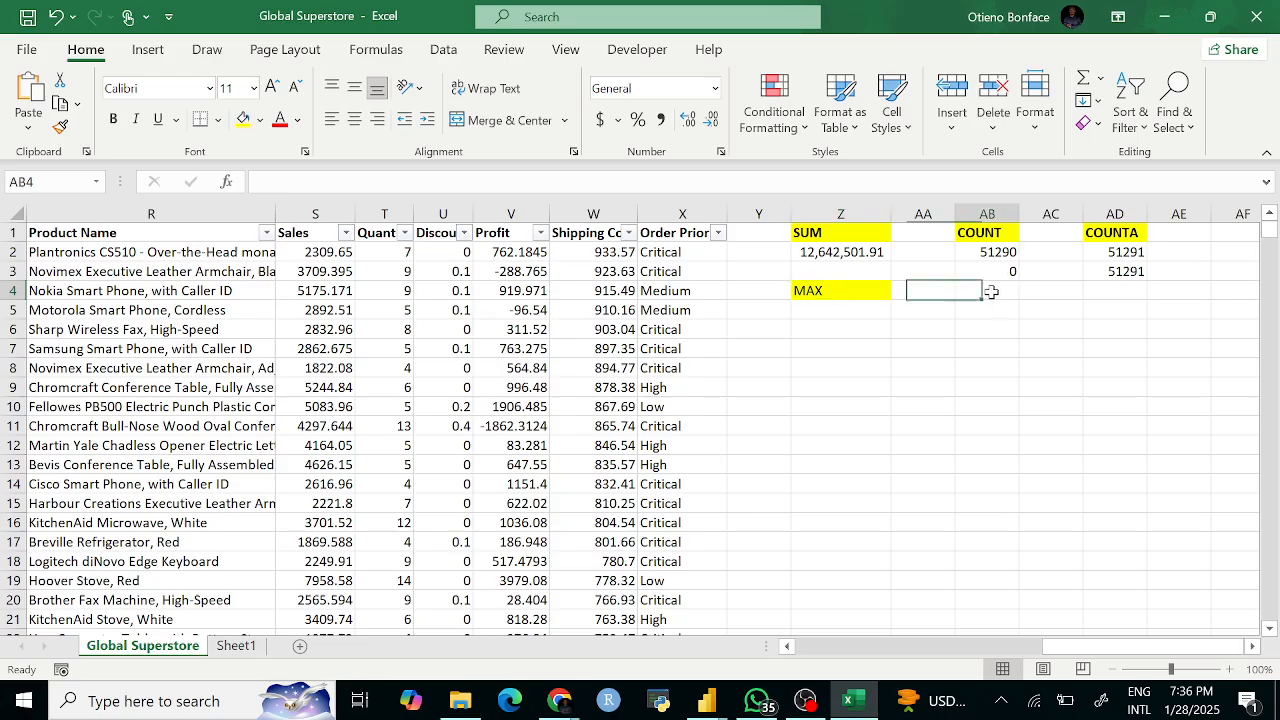
text(MIN)
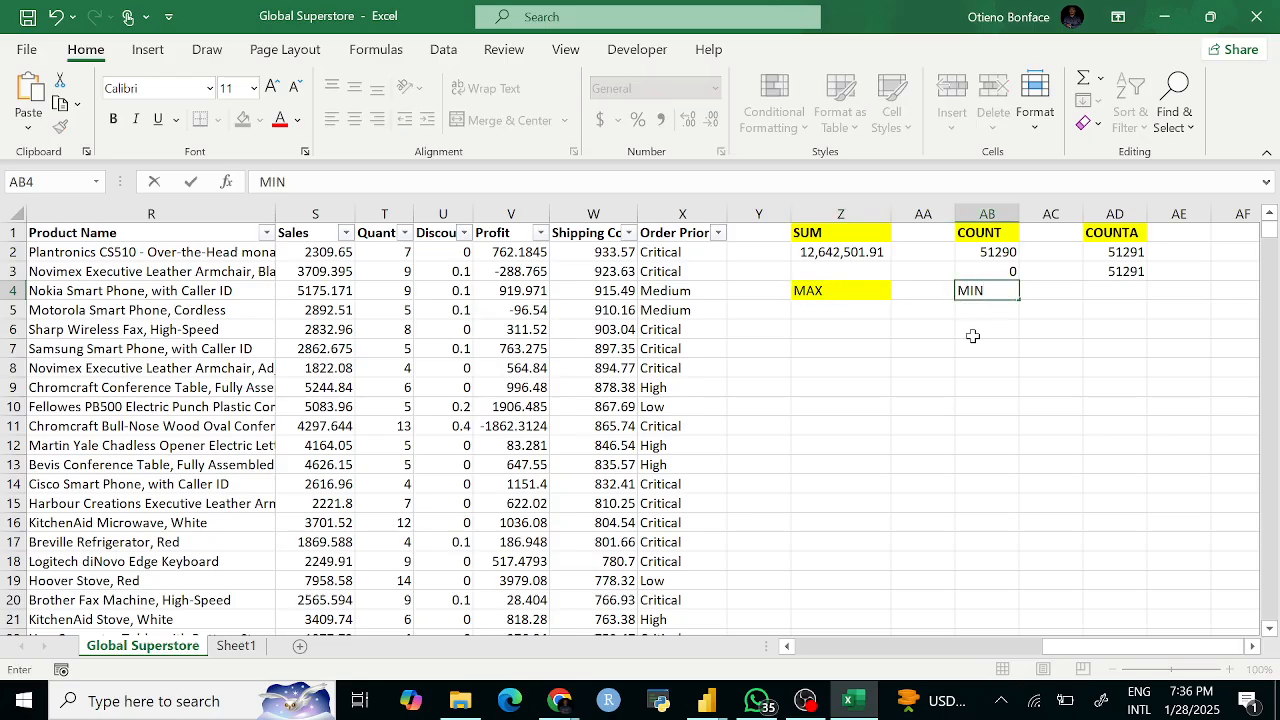
click(973, 336)
click(974, 290)
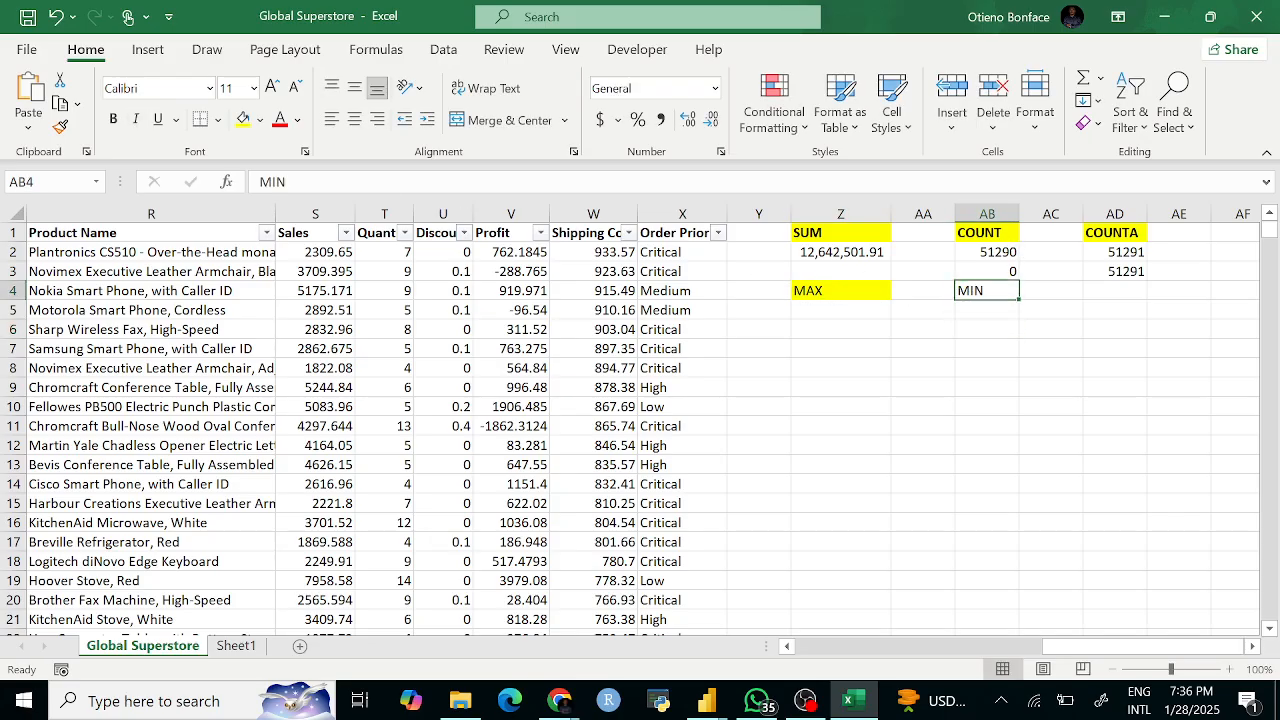
click(243, 119)
click(944, 382)
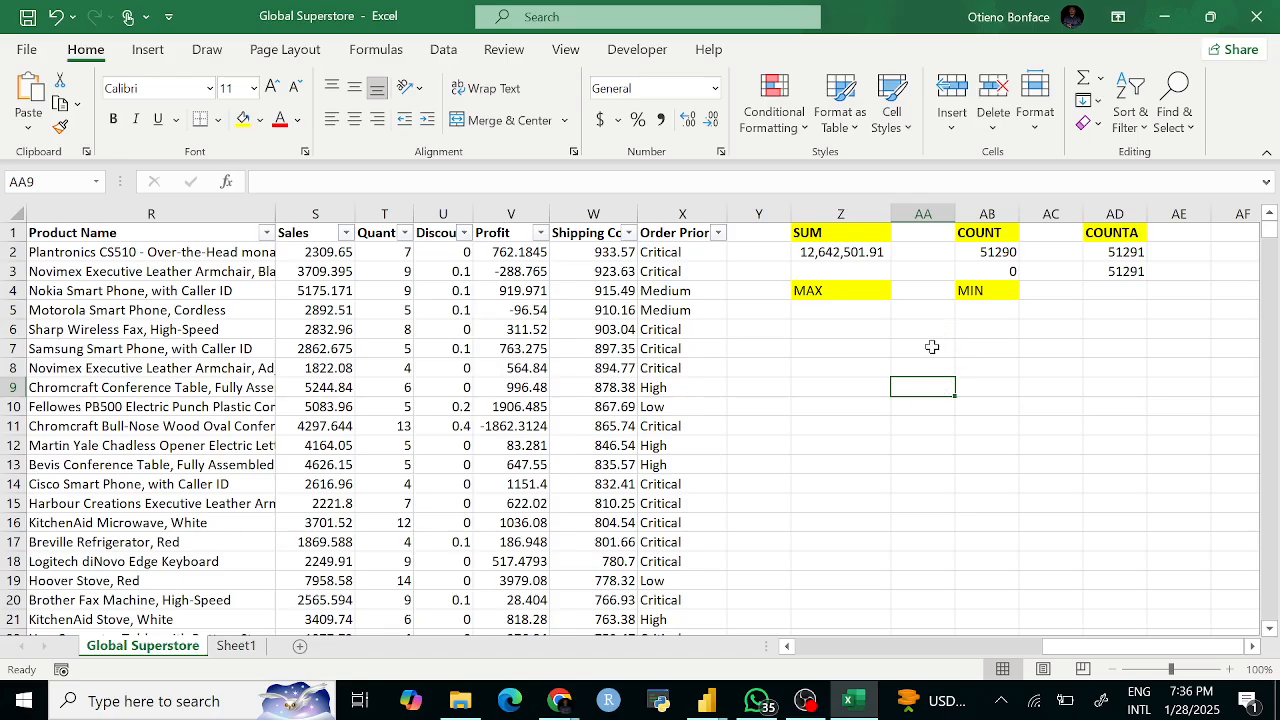
Step: Make the MAX and MIN headers in Z4 and AB4 bold
click(850, 290)
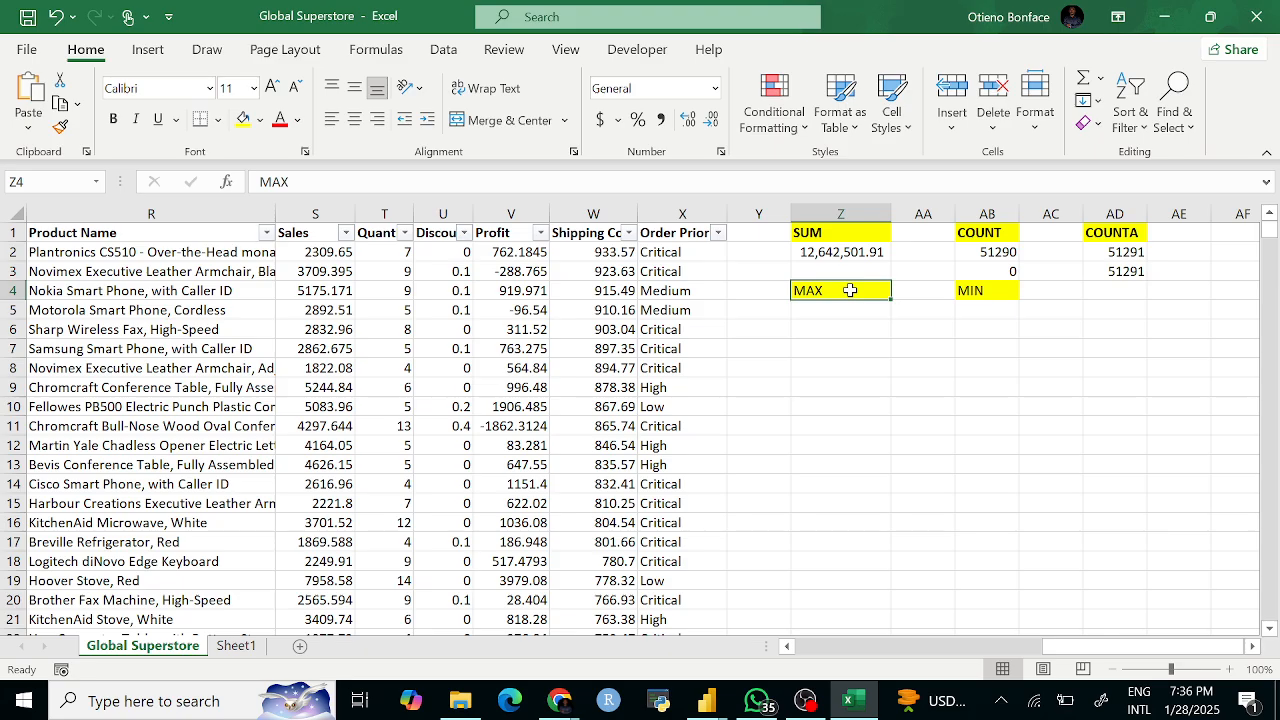
key(ctrl+b)
click(974, 287)
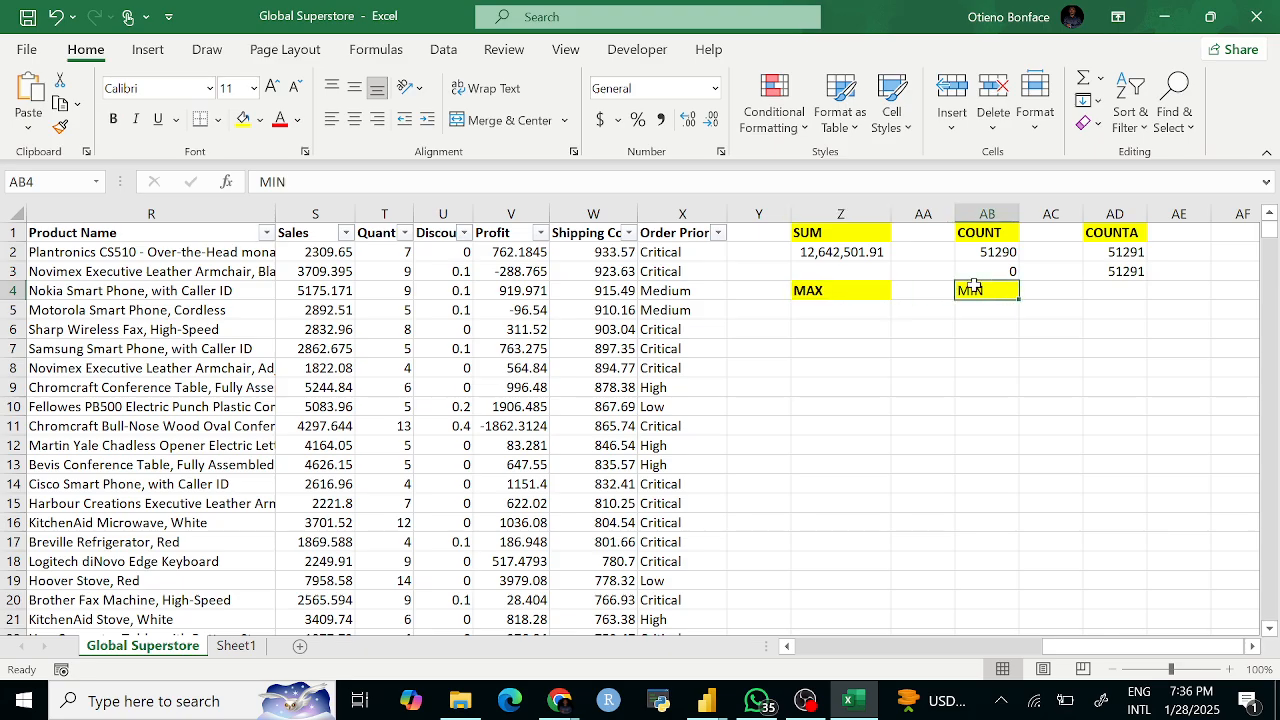
key(ctrl+b)
click(931, 325)
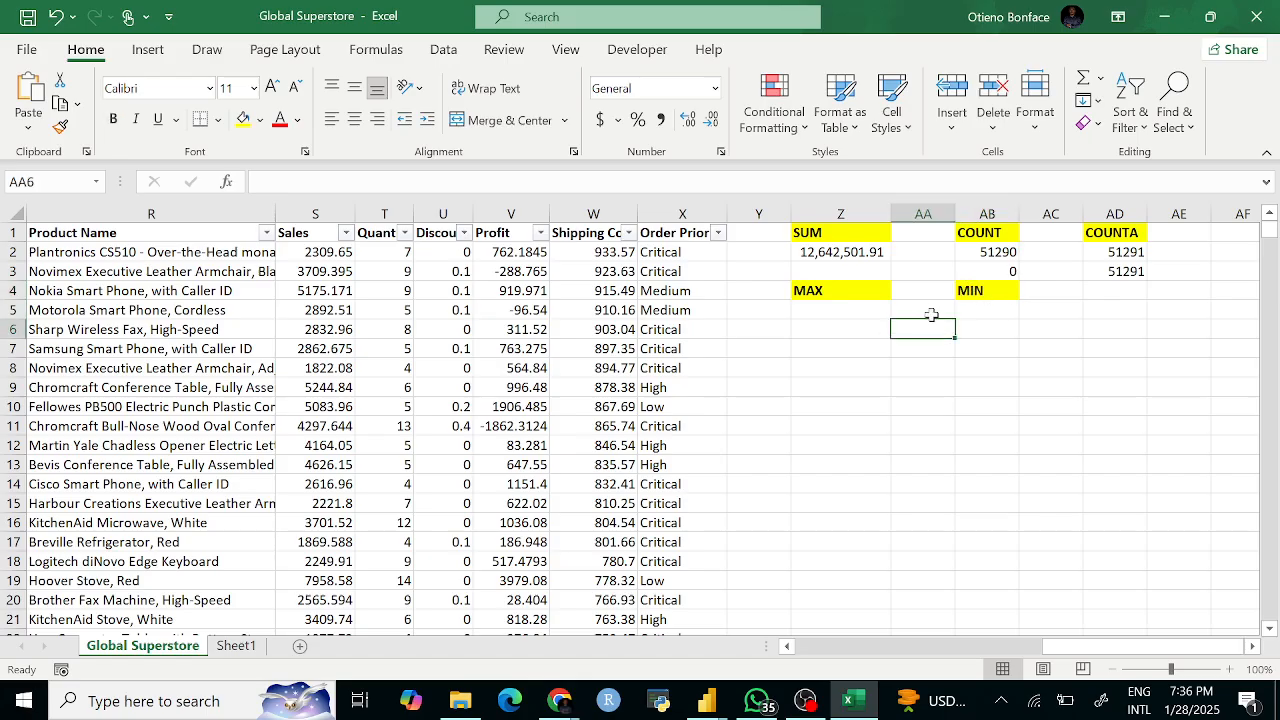
Step: Enter =MAX(S:S) in Z5 and apply Comma Style, showing 22,638.48
click(839, 310)
text(=)
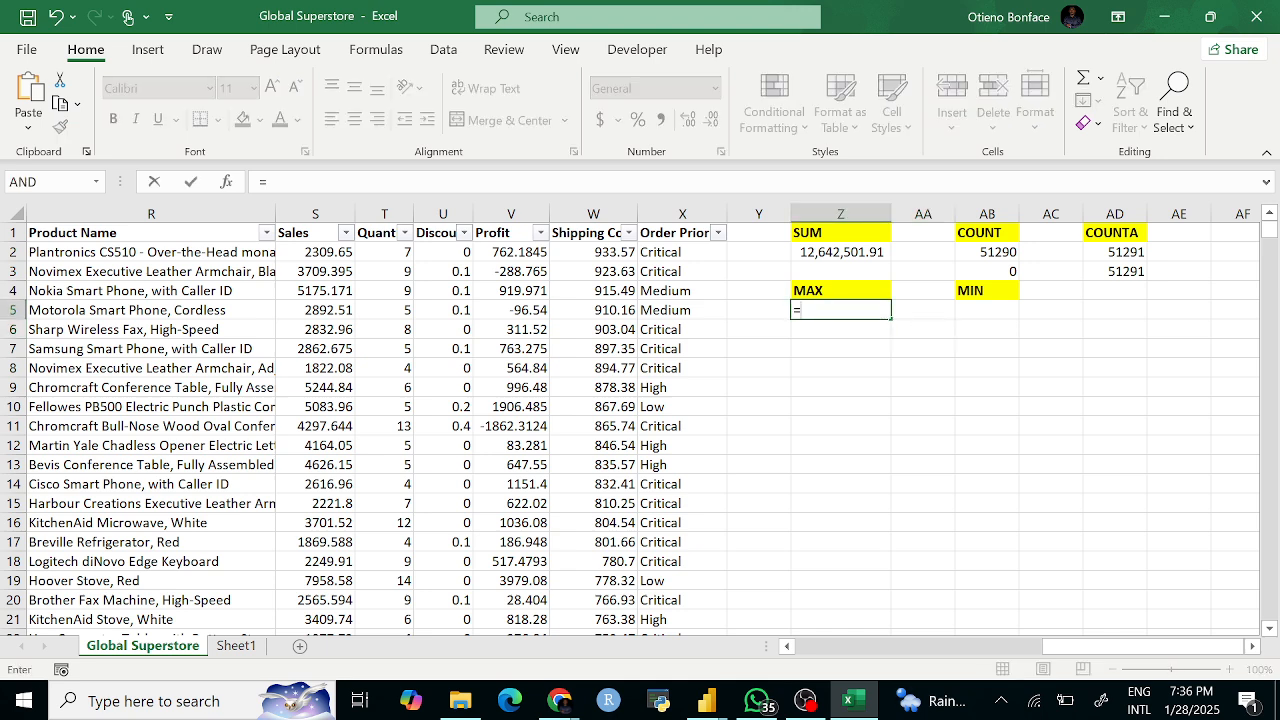
text(MAX()
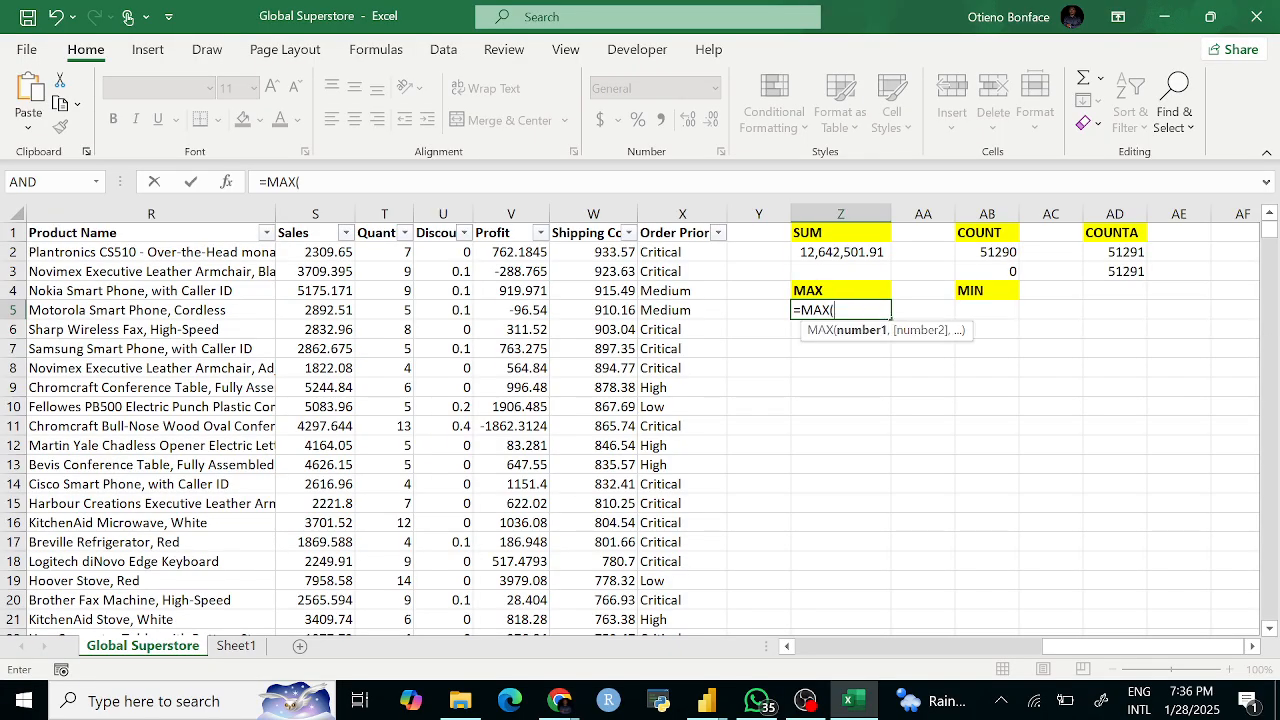
click(313, 215)
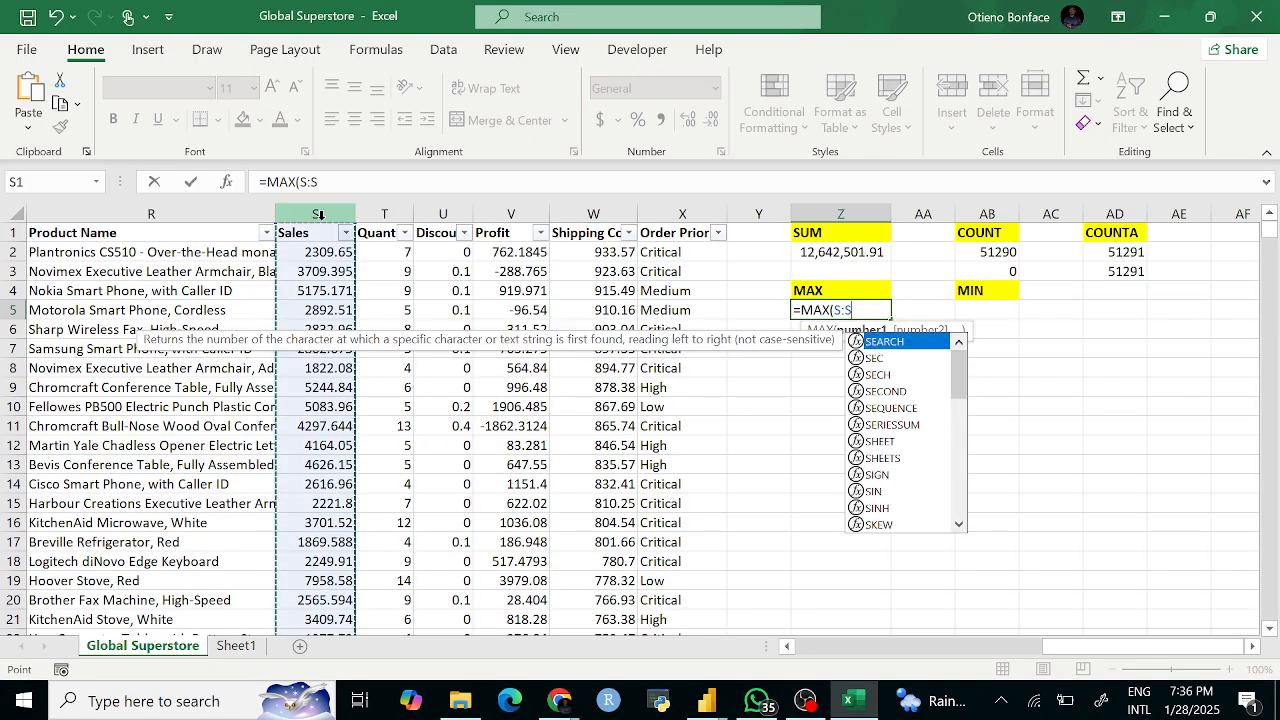
key(Return)
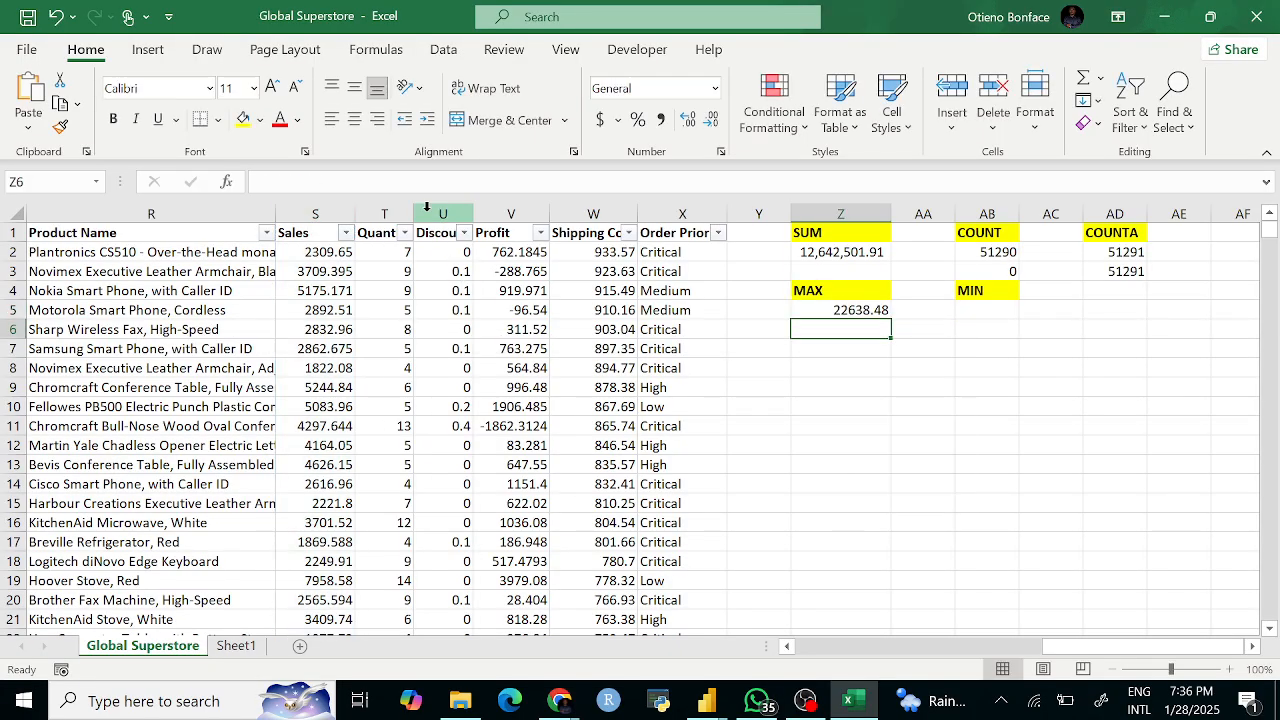
click(830, 310)
click(661, 119)
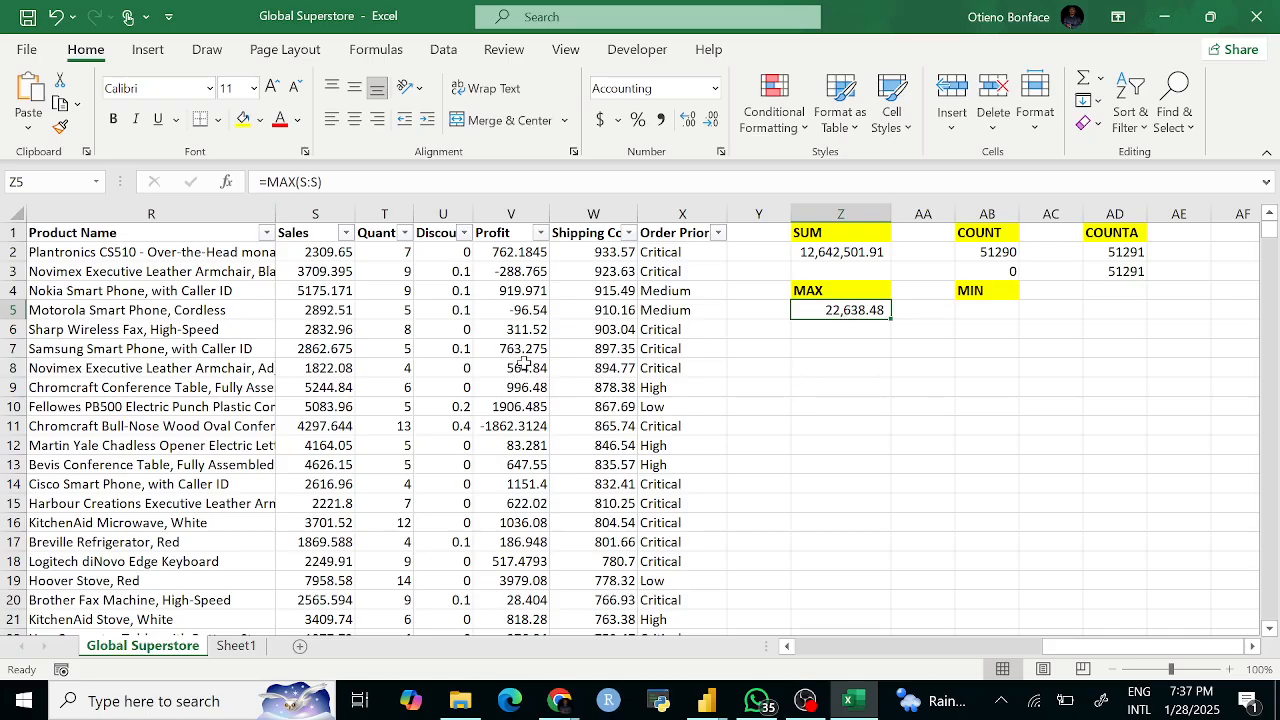
Step: Enter =MIN(S:S) in AB5, returning the smallest Sales value, 0.444
click(983, 309)
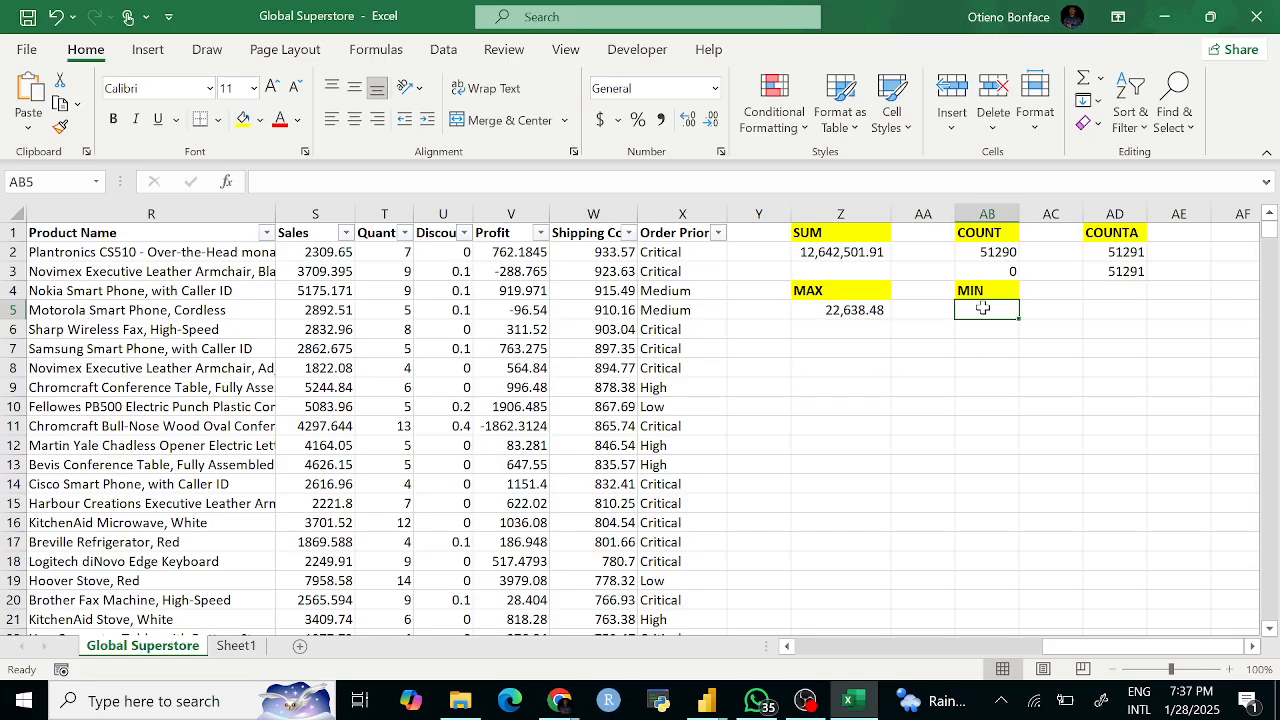
text(MIN)
key(BackSpace)
key(BackSpace)
key(BackSpace)
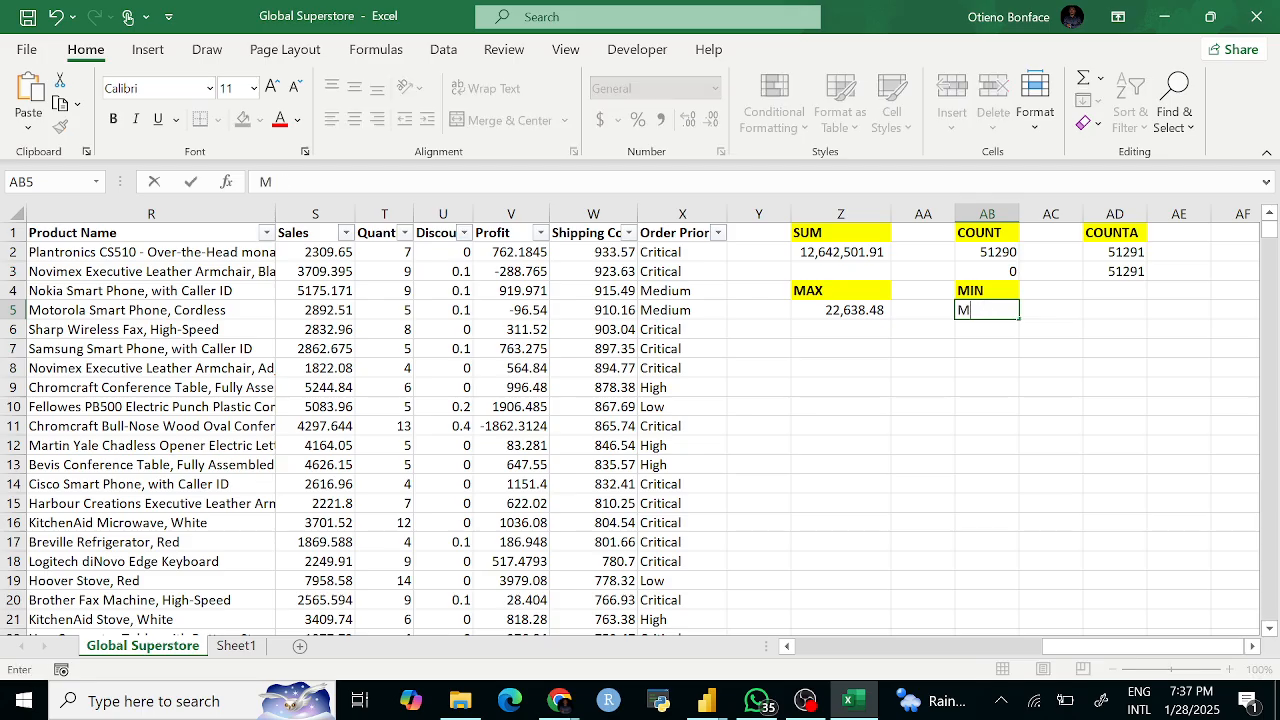
text(=MIN()
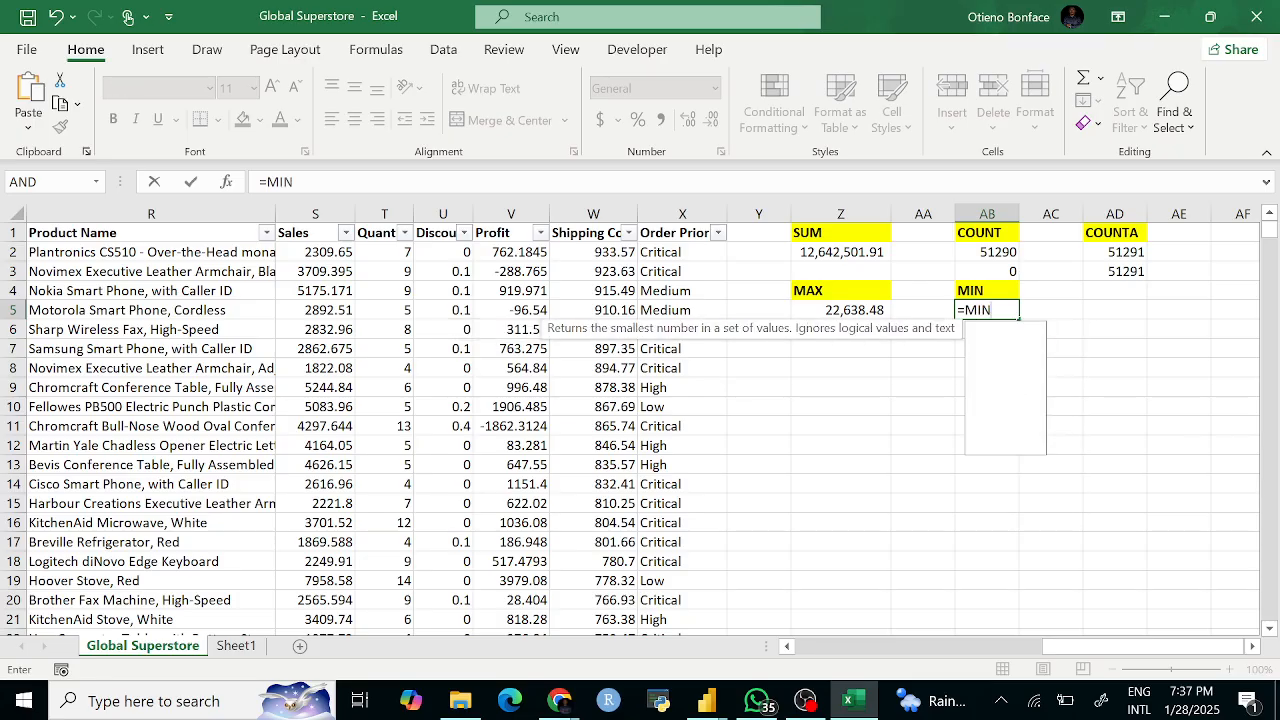
click(322, 210)
key(Return)
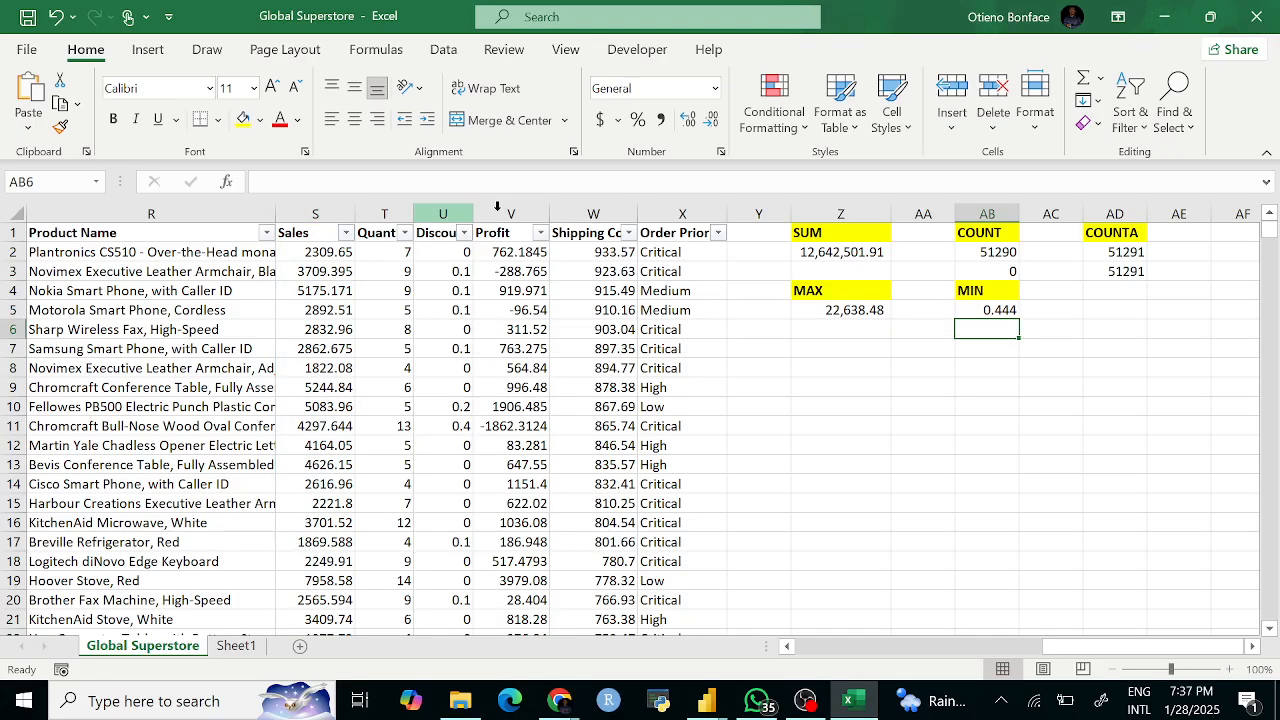
click(992, 312)
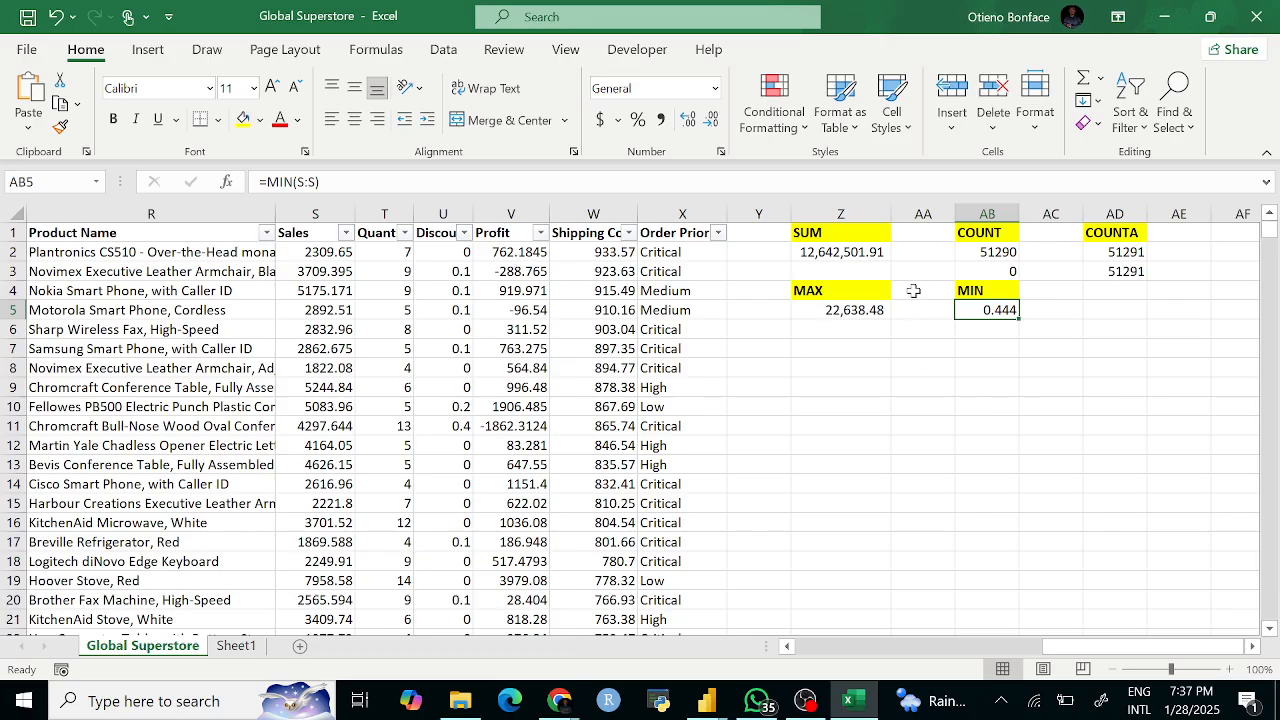
click(345, 232)
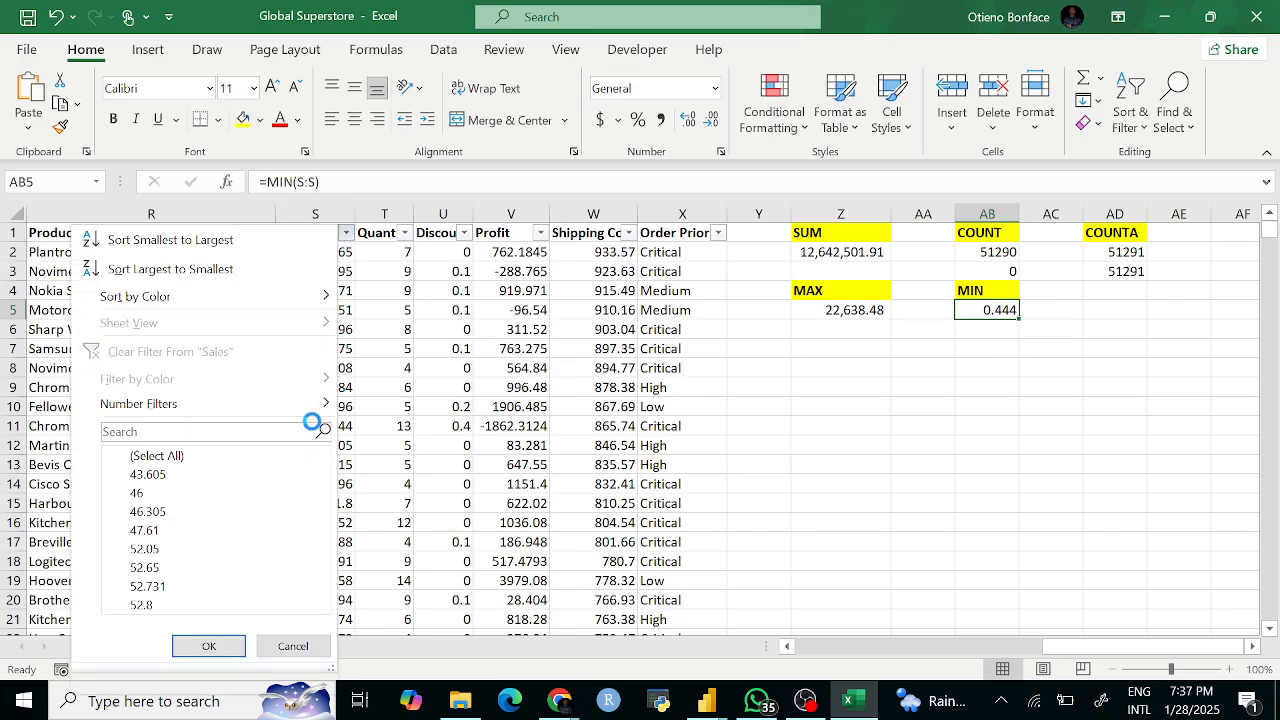
click(192, 432)
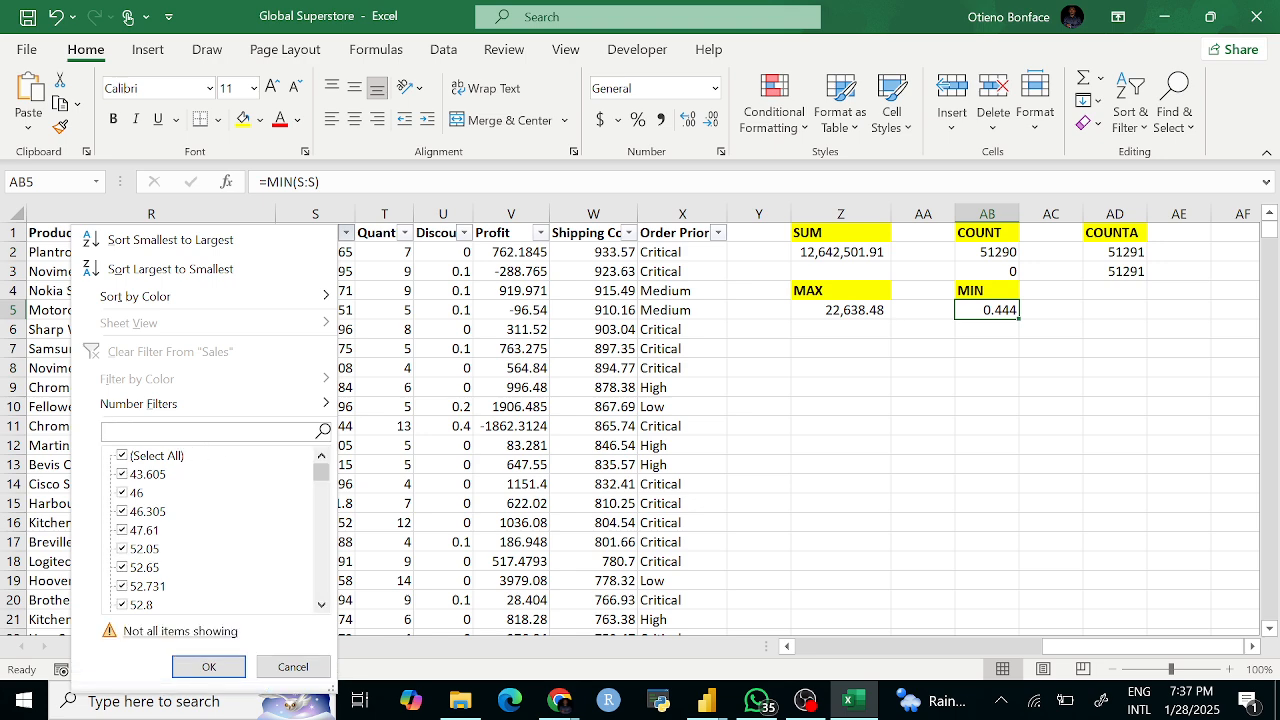
text(0.44)
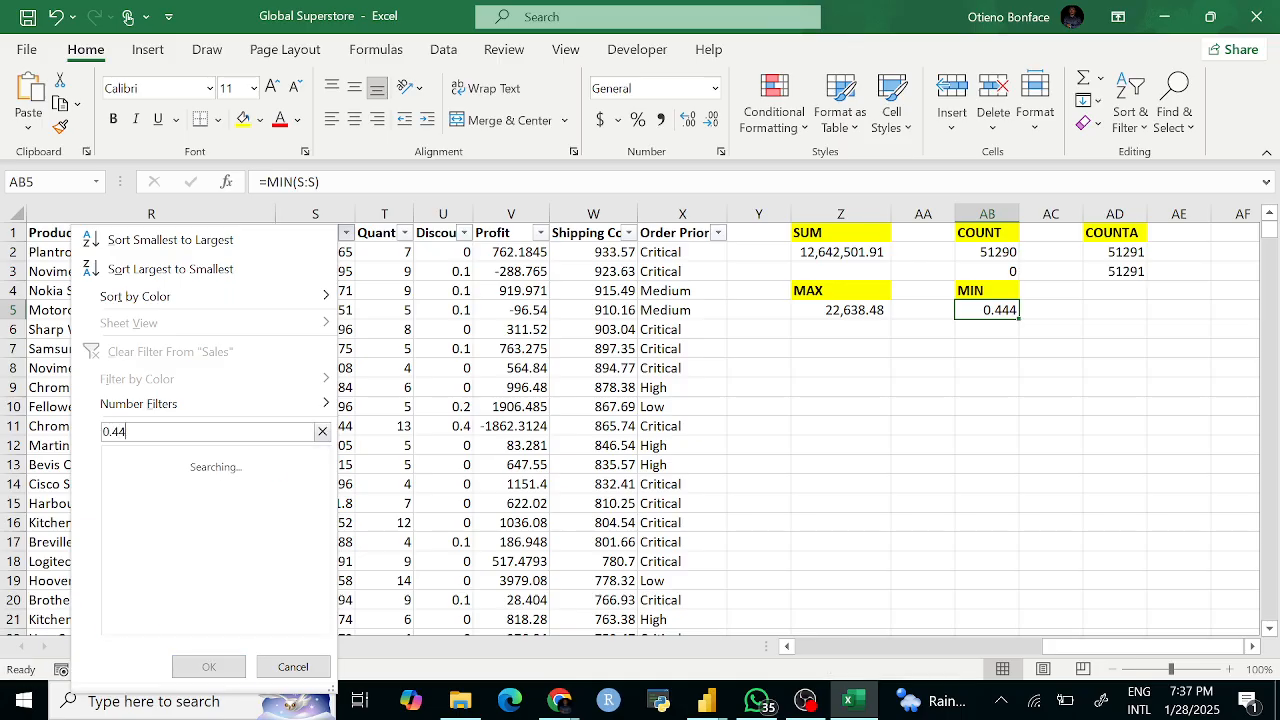
text(4)
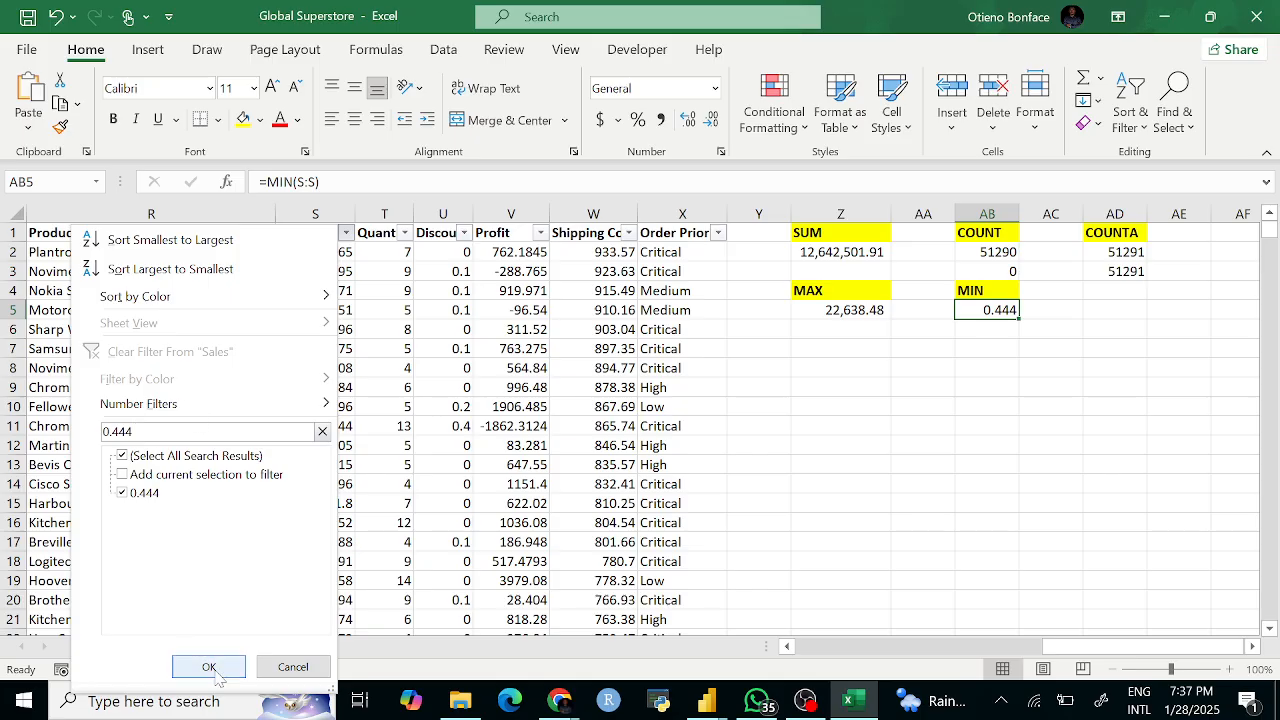
click(209, 666)
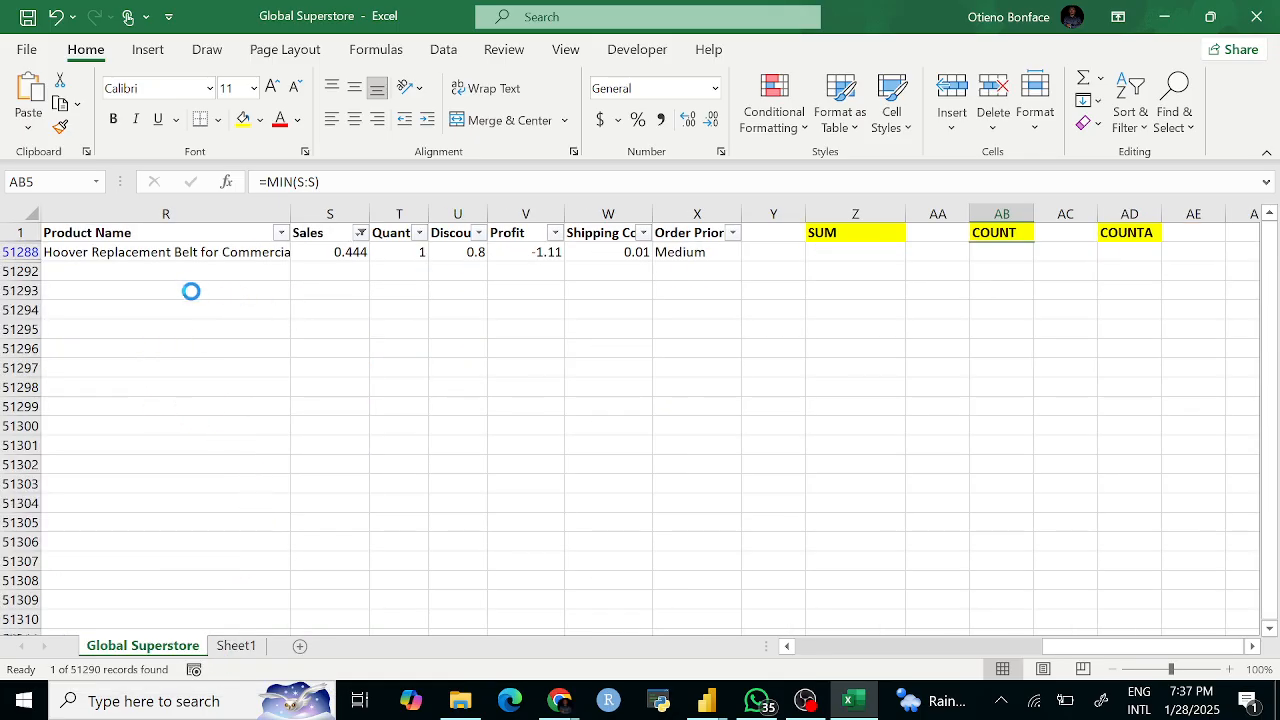
scroll(154, 273, left, 2)
click(505, 254)
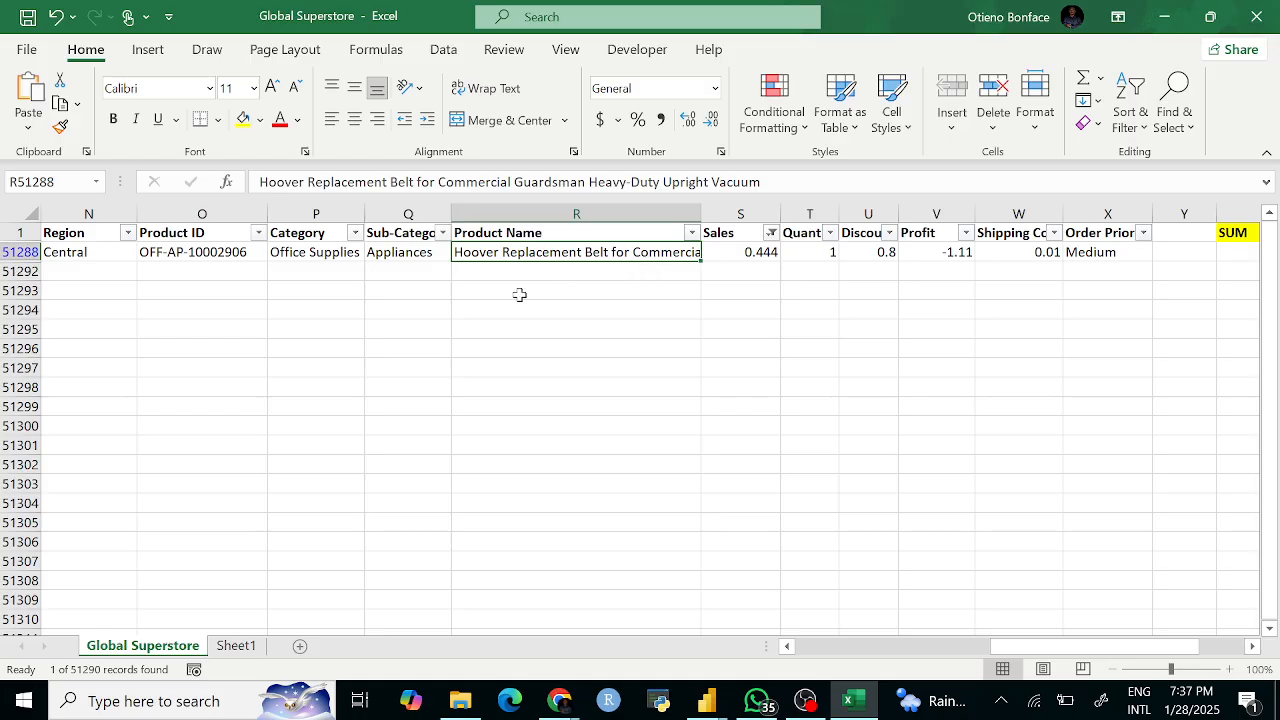
scroll(374, 269, left, 3)
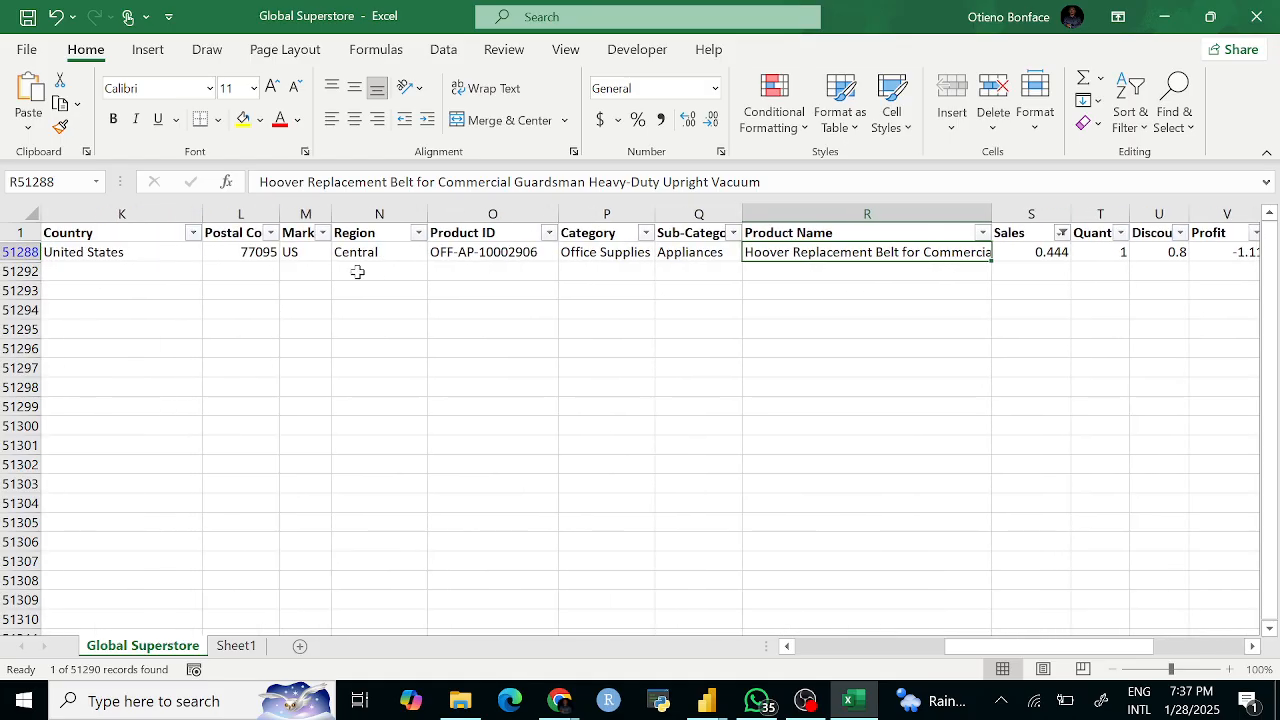
scroll(338, 265, left, 2)
scroll(338, 265, left, 4)
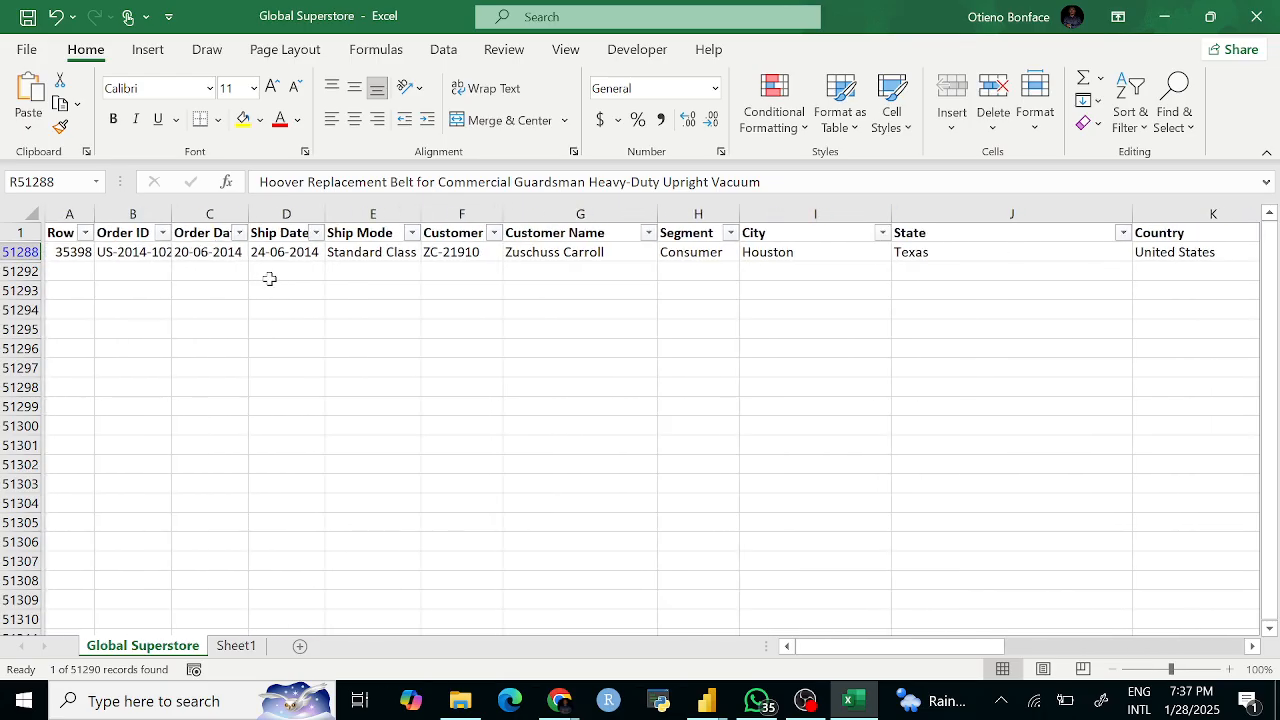
scroll(413, 262, right, 6)
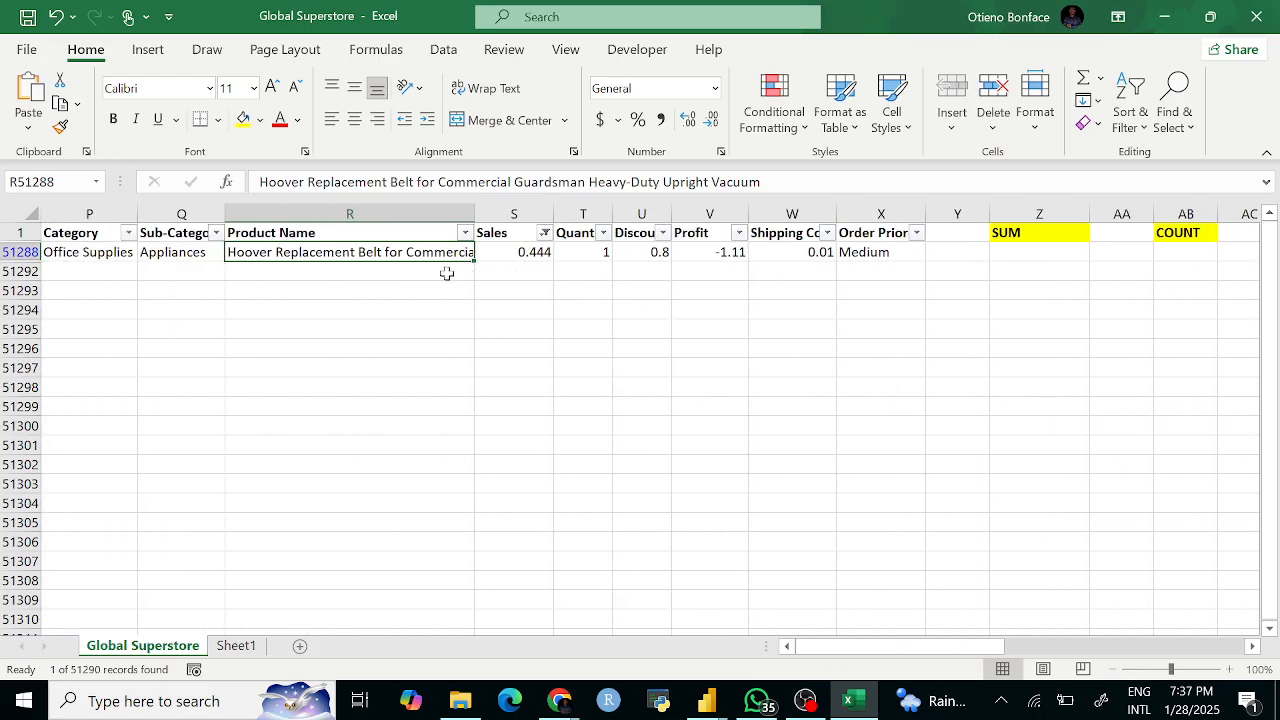
click(728, 252)
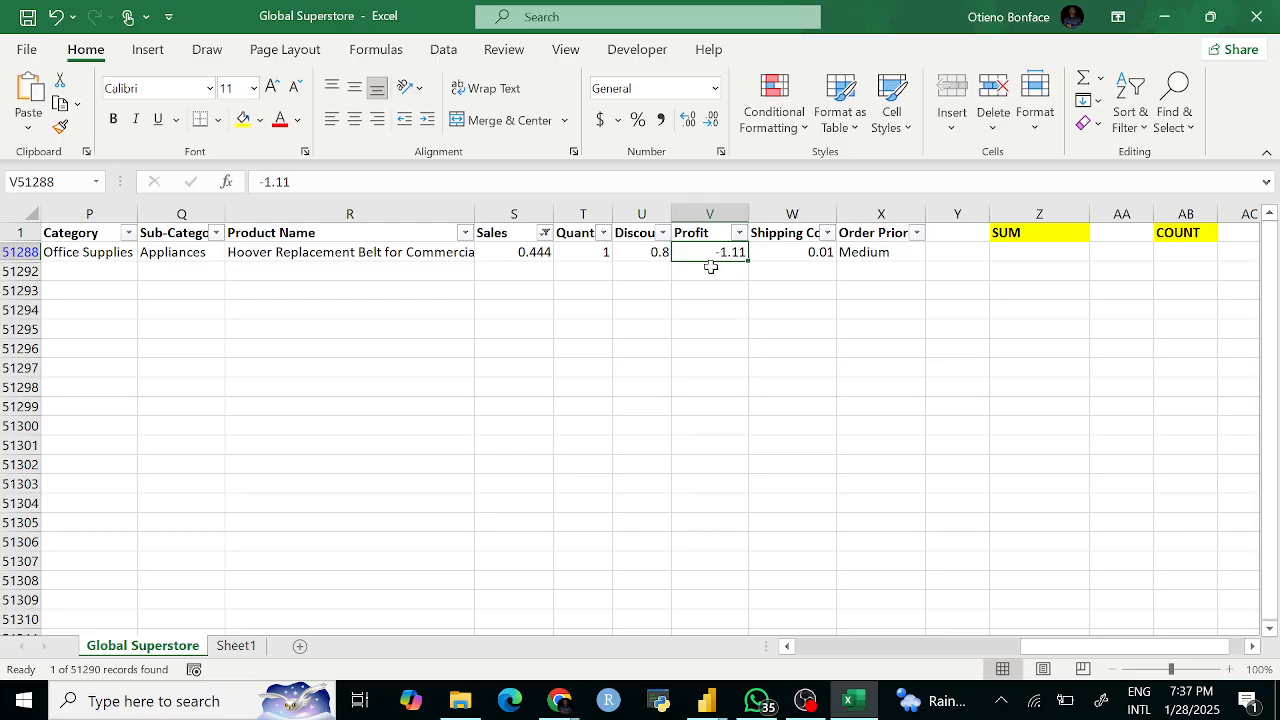
click(545, 232)
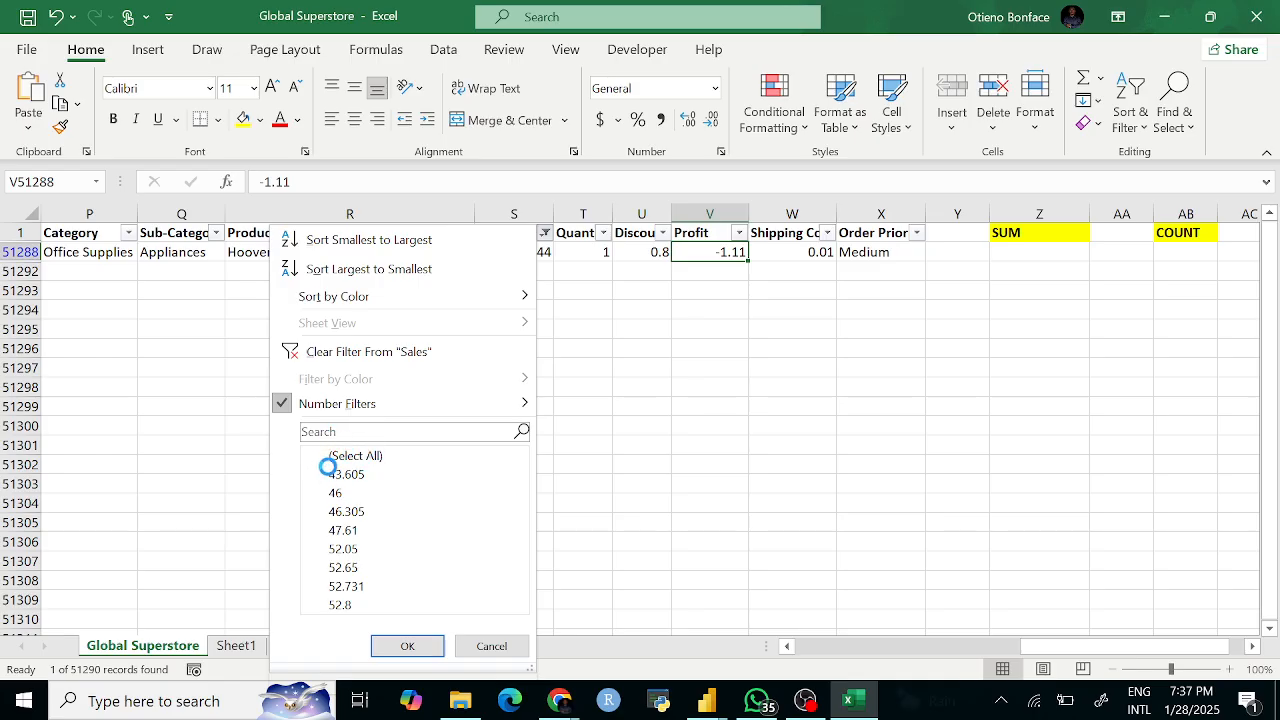
click(321, 455)
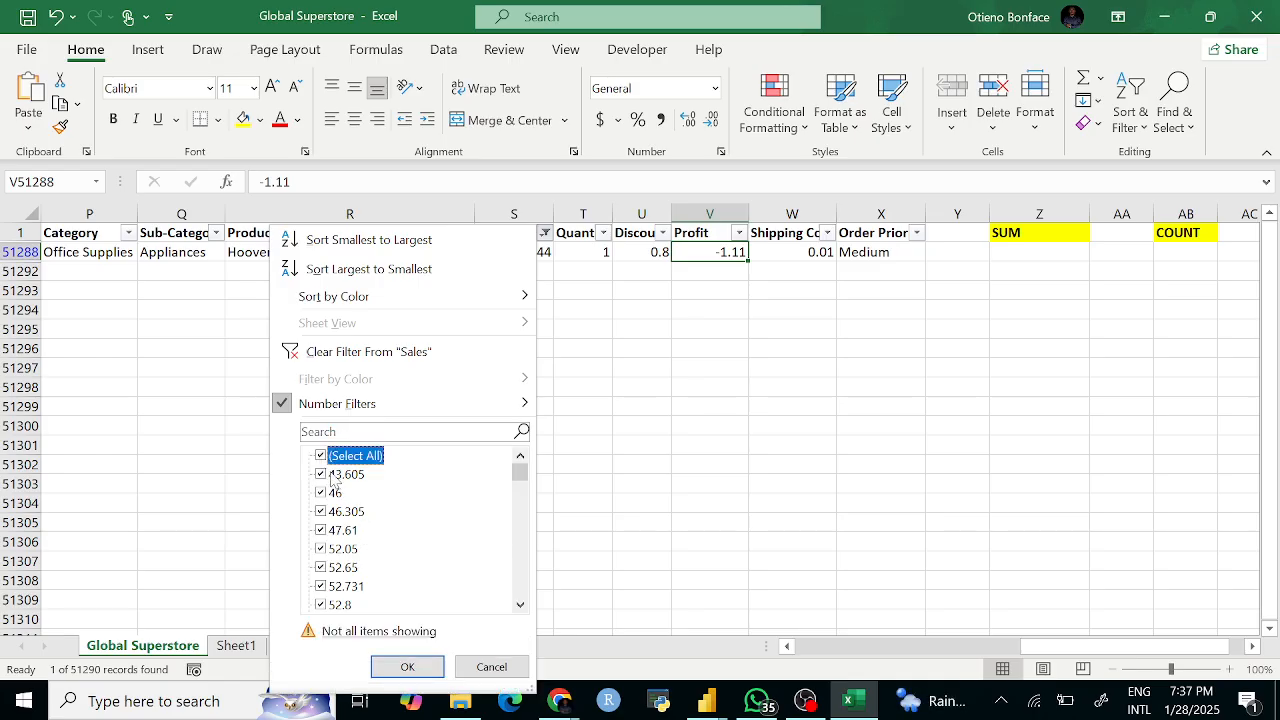
click(407, 666)
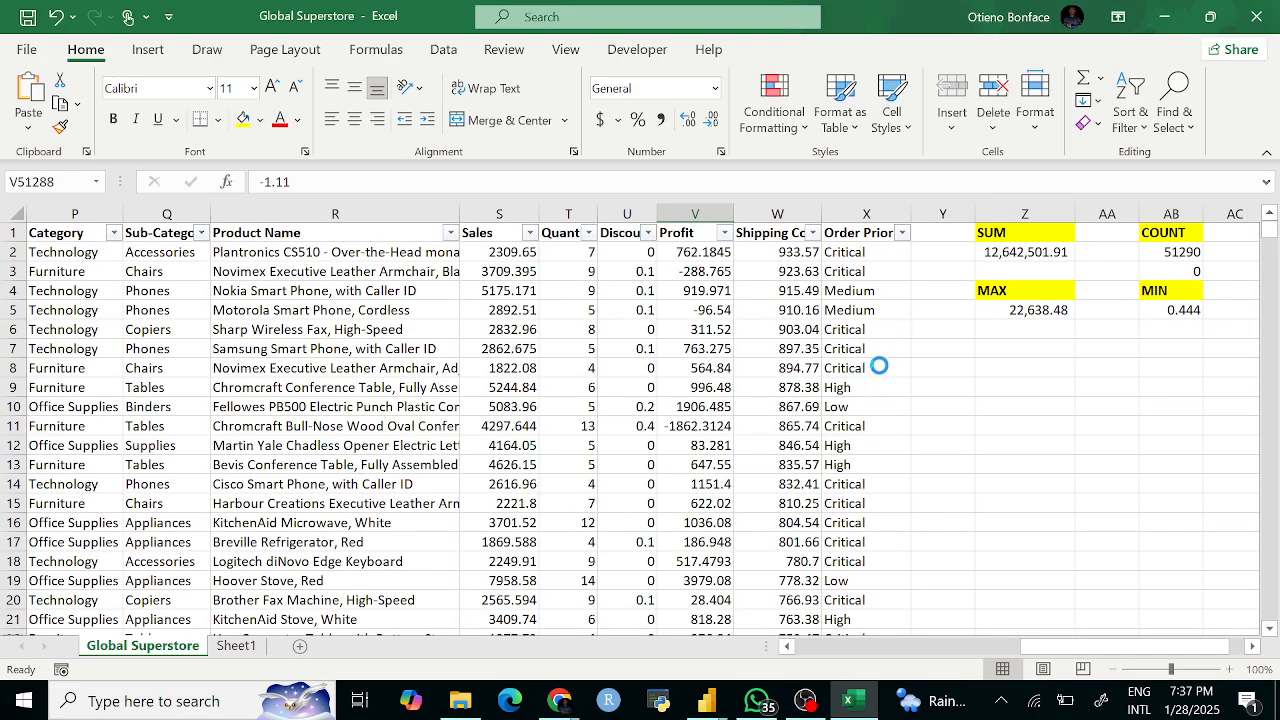
scroll(1000, 330, right, 3)
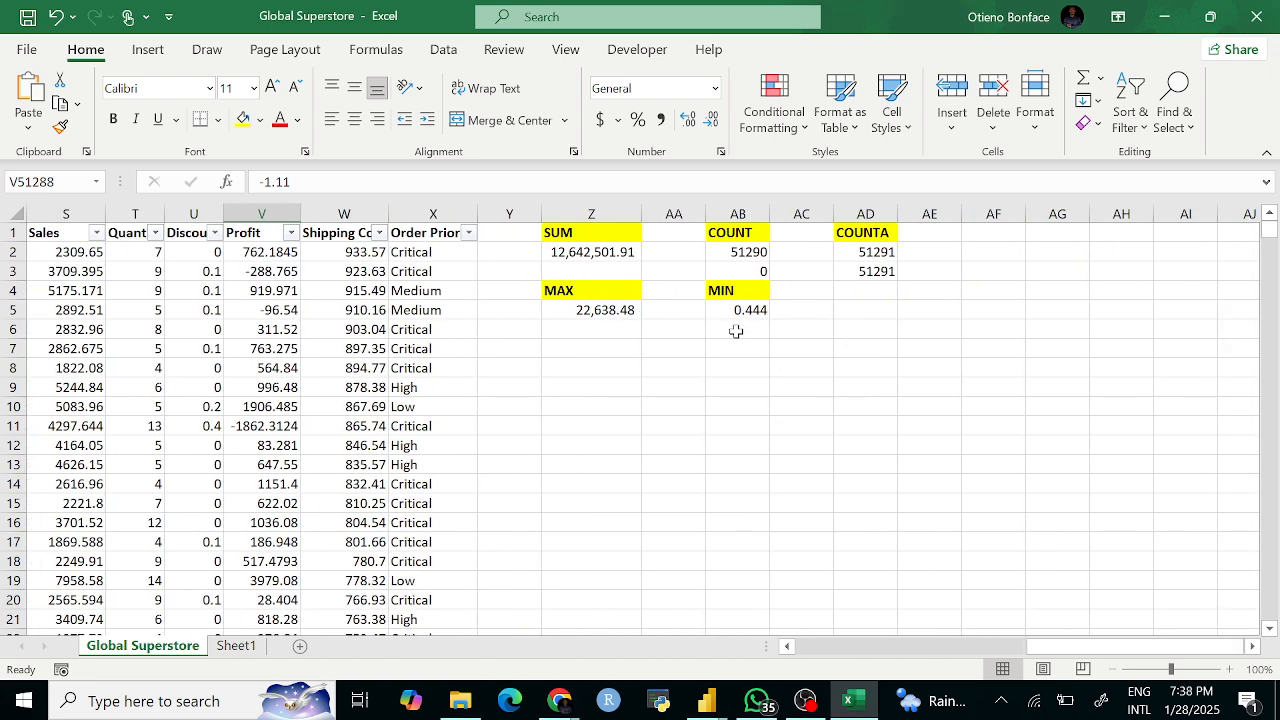
click(731, 310)
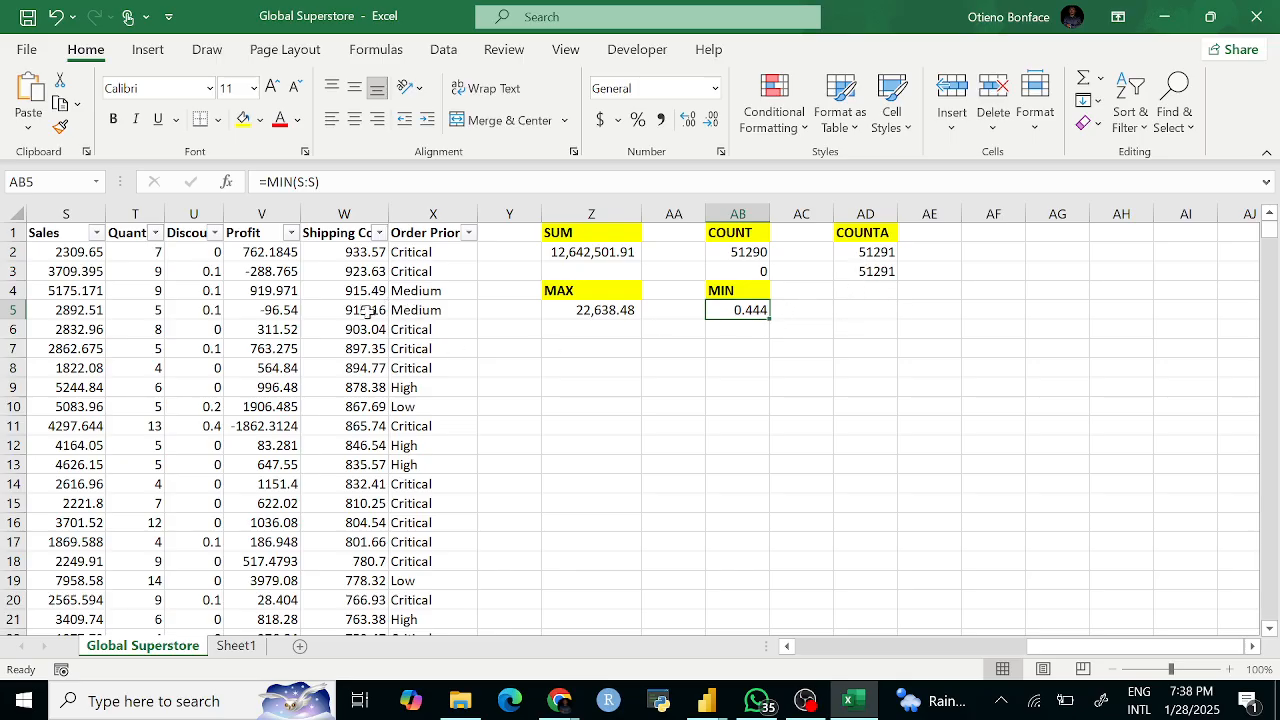
scroll(364, 314, left, 3)
scroll(364, 314, left, 1)
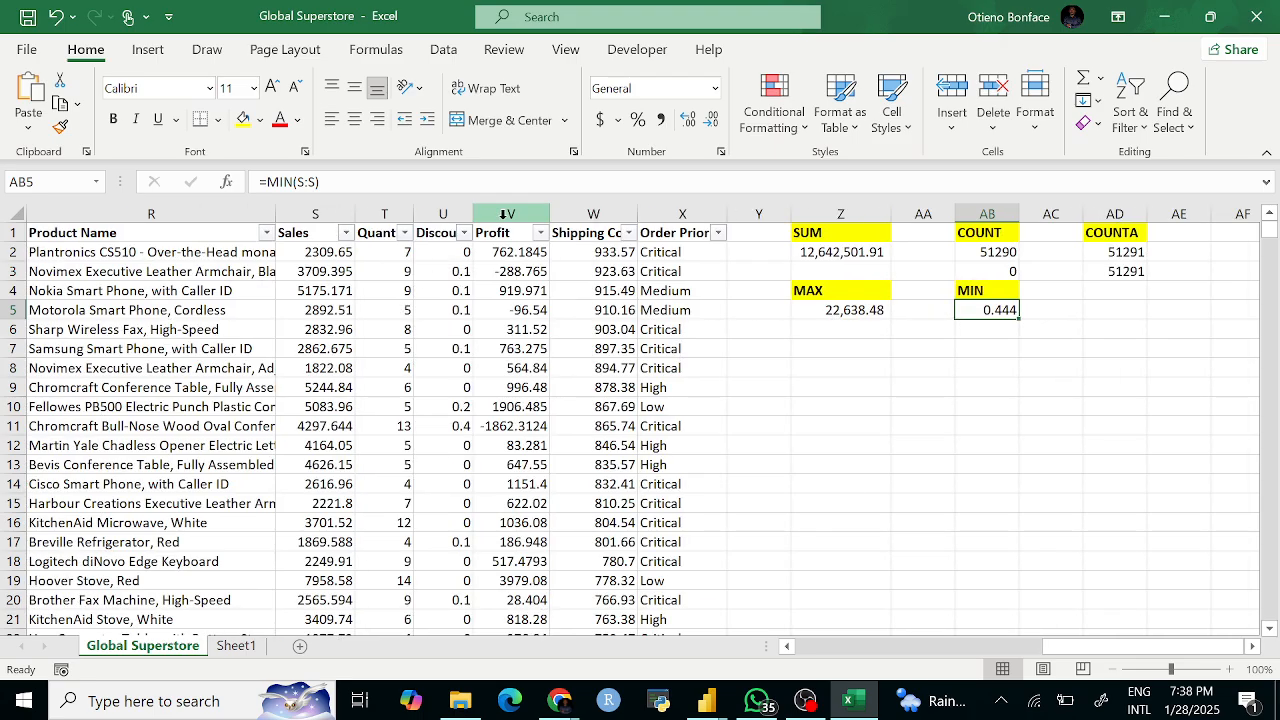
click(443, 214)
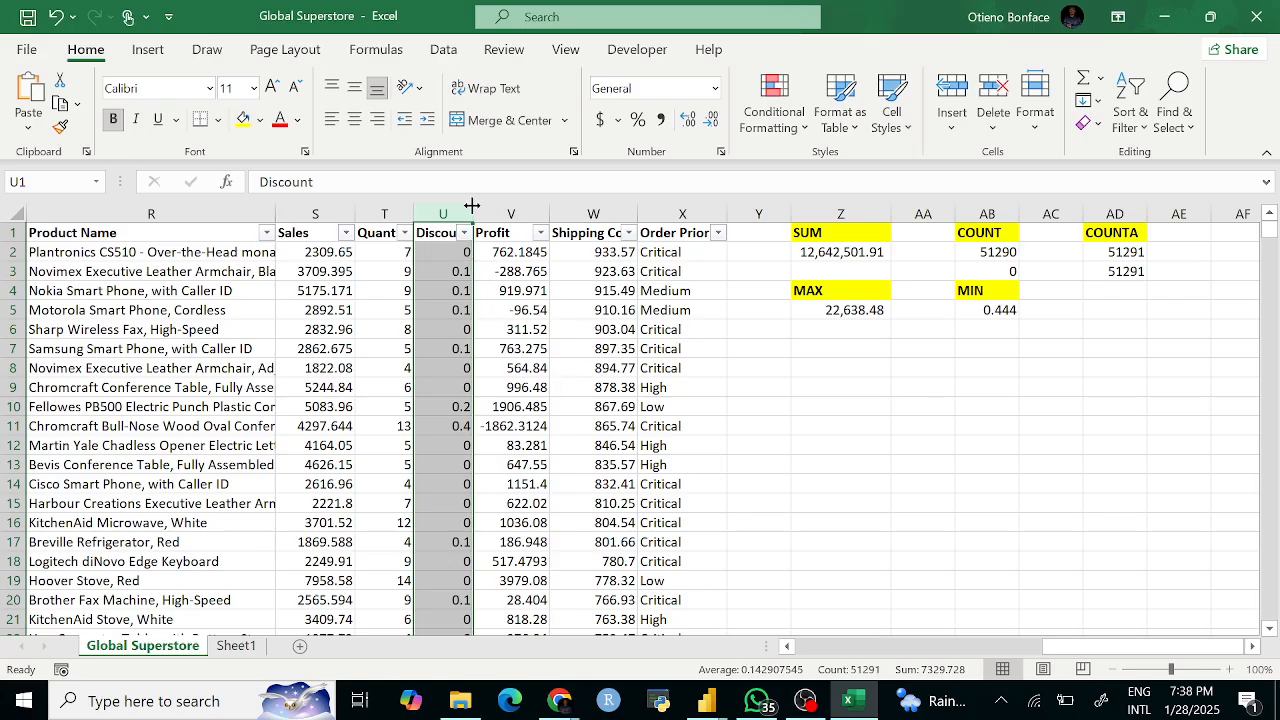
click(544, 306)
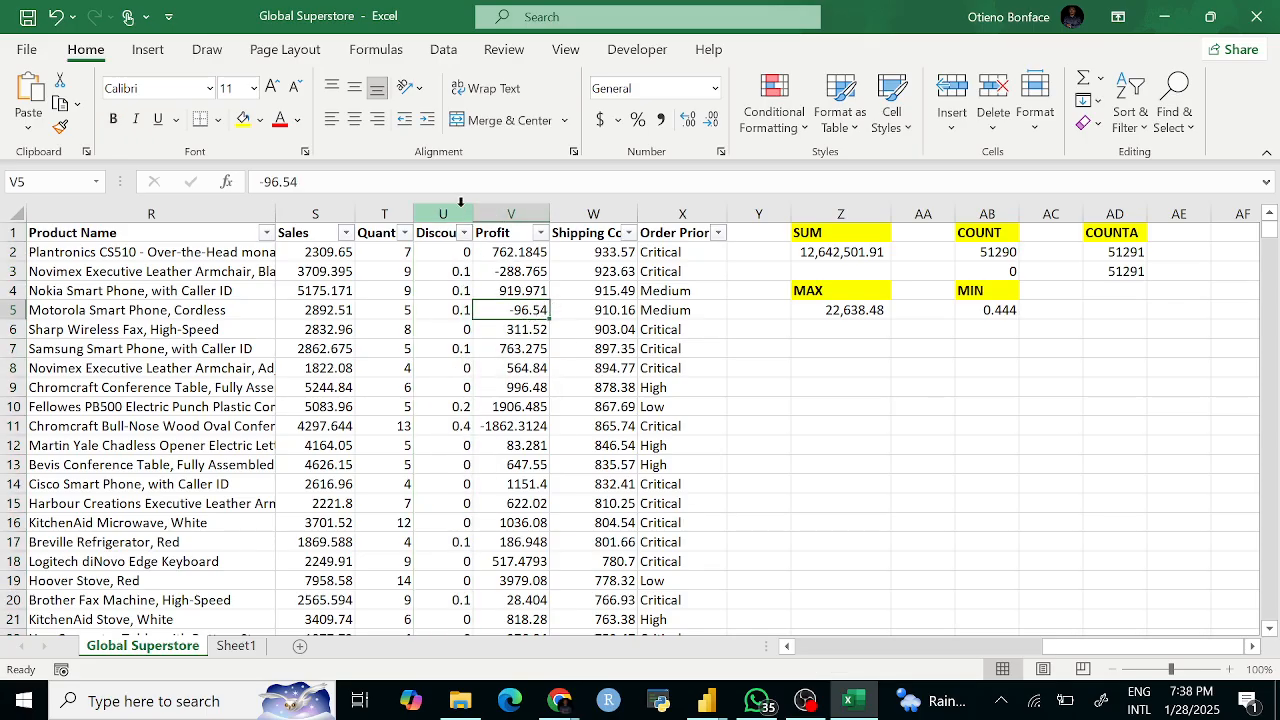
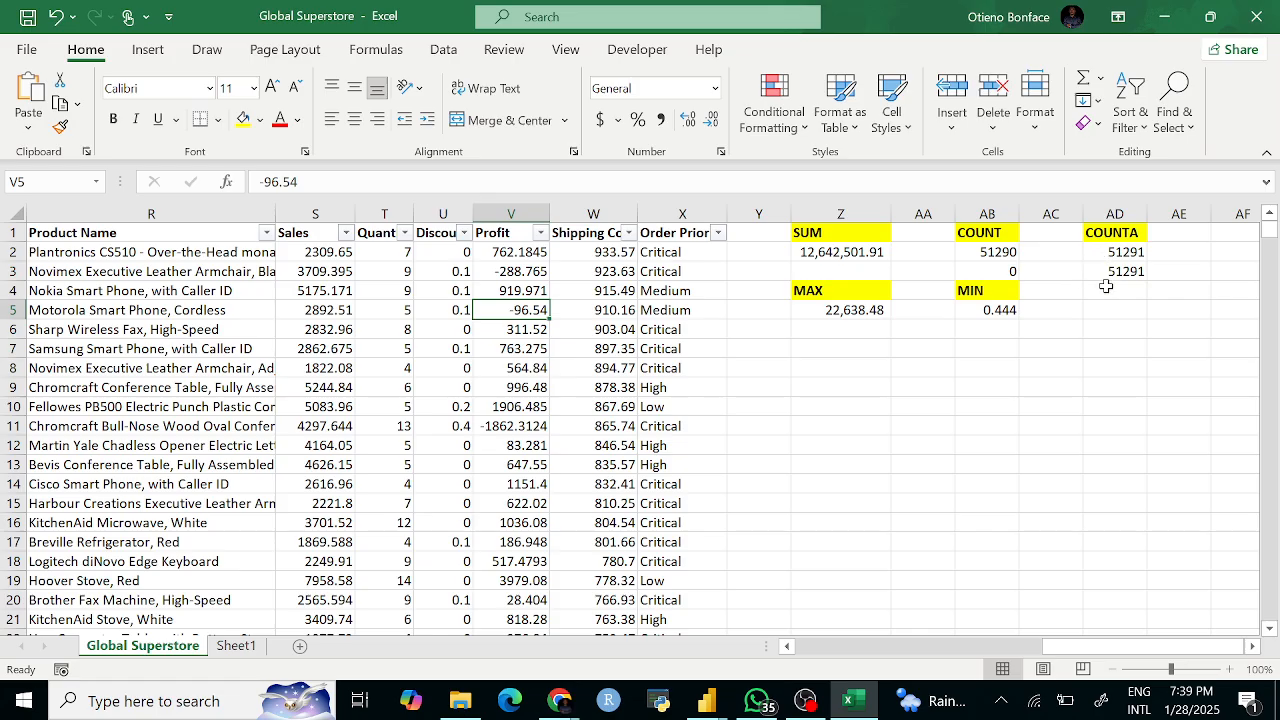
Step: Check the SUM formula in Z2, then view the Category values: Furniture, Office Supplies, Technology
click(841, 331)
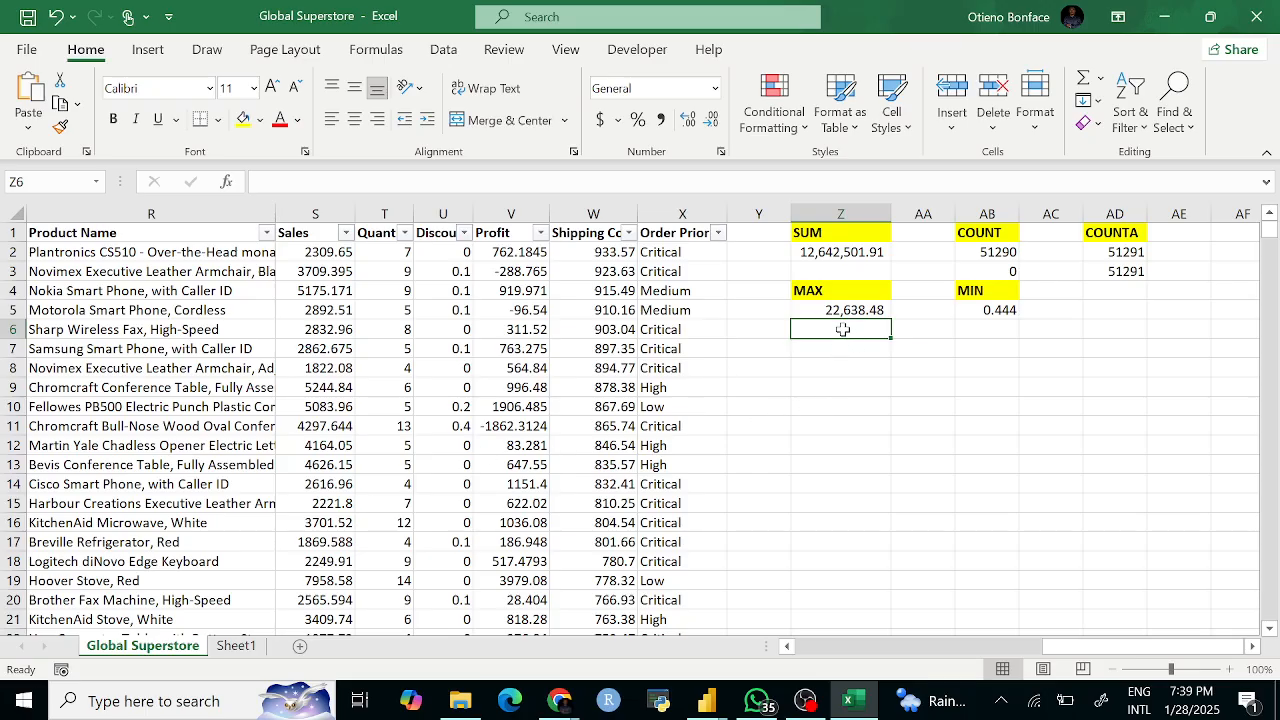
click(835, 252)
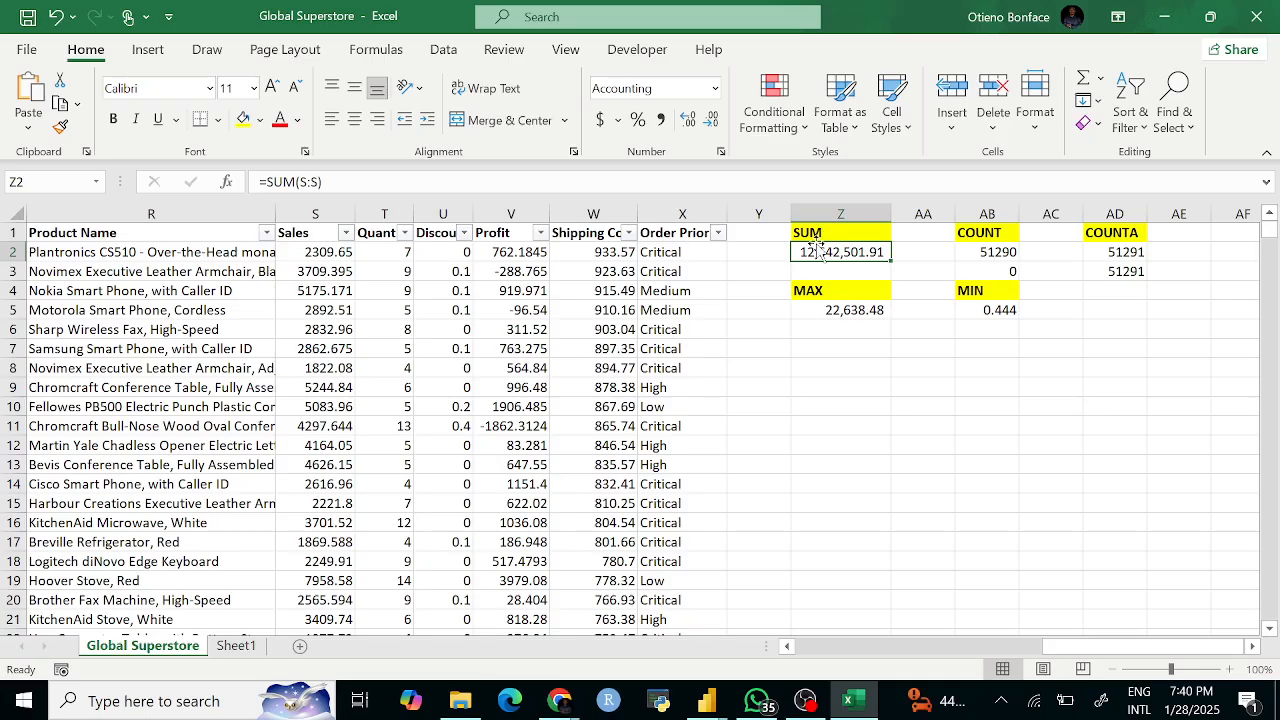
scroll(518, 406, left, 3)
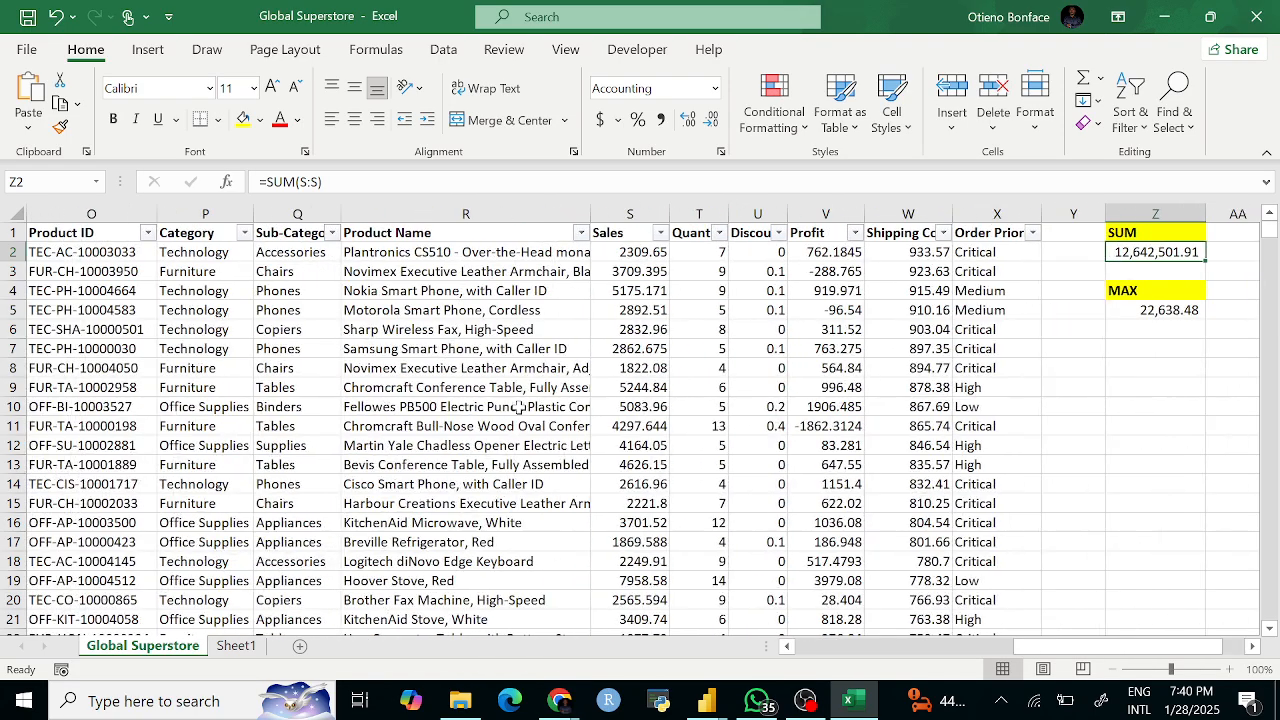
scroll(518, 406, left, 2)
scroll(380, 312, right, 2)
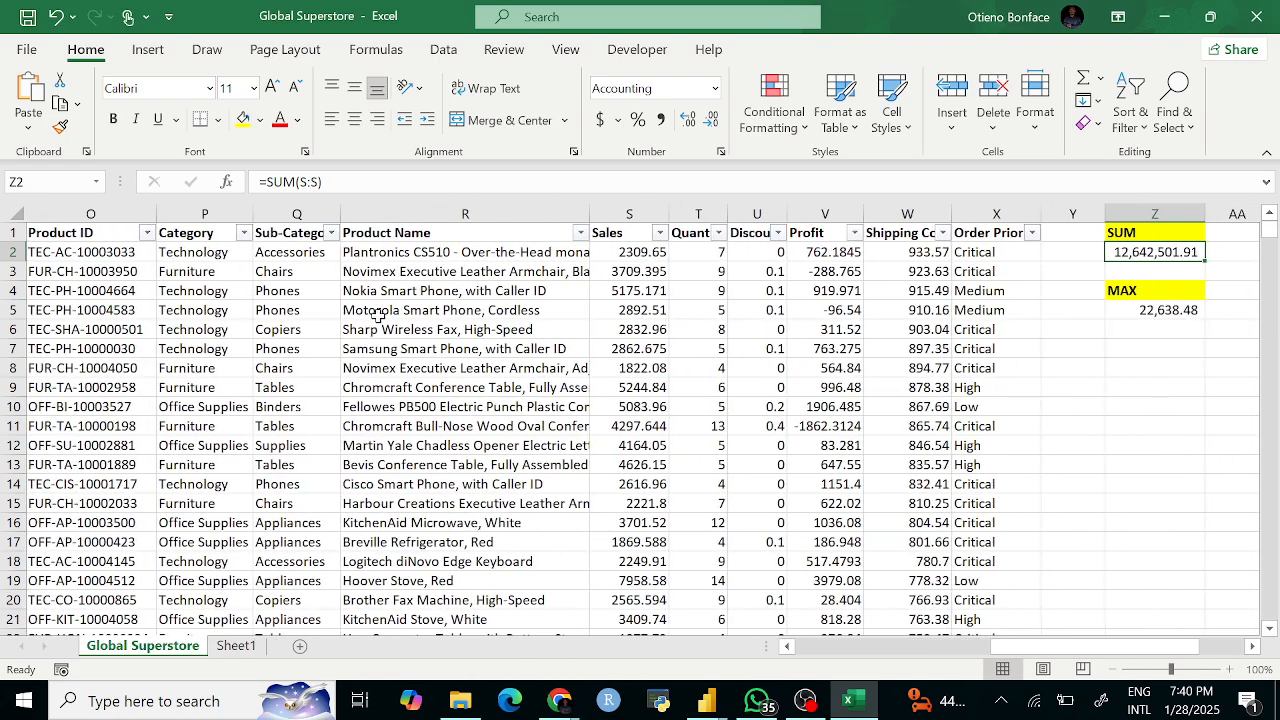
scroll(378, 314, right, 1)
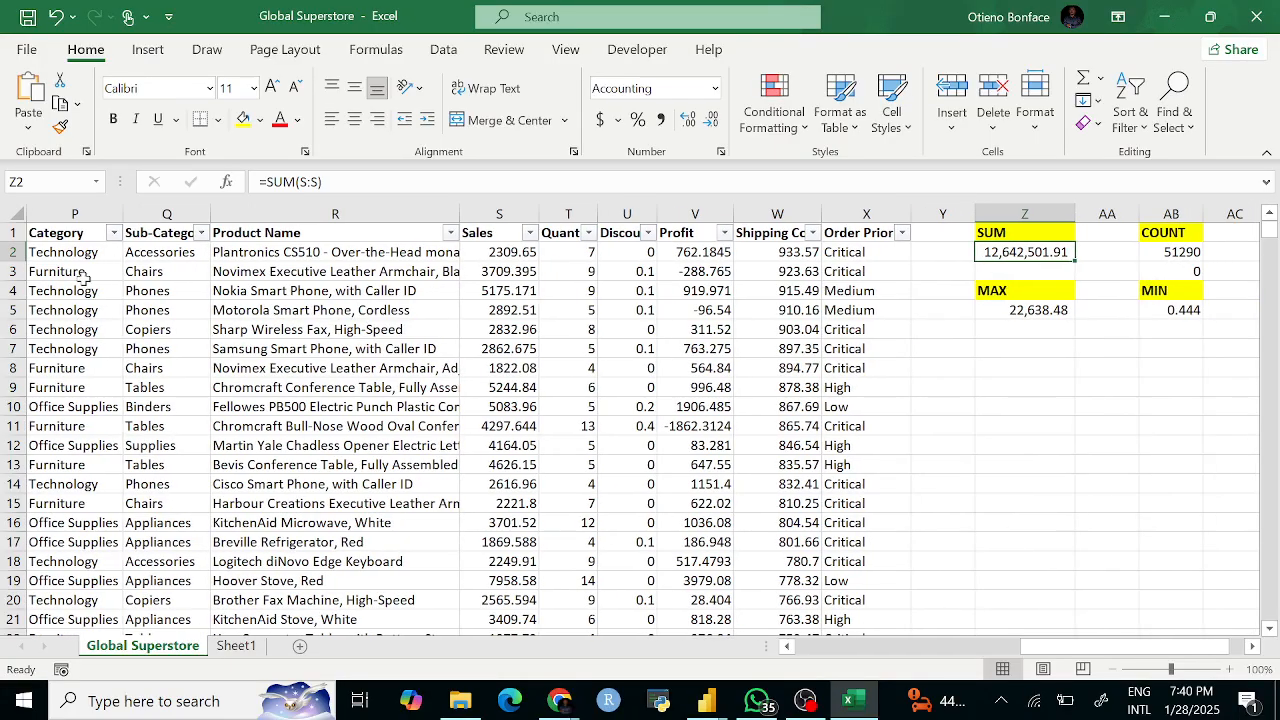
click(113, 233)
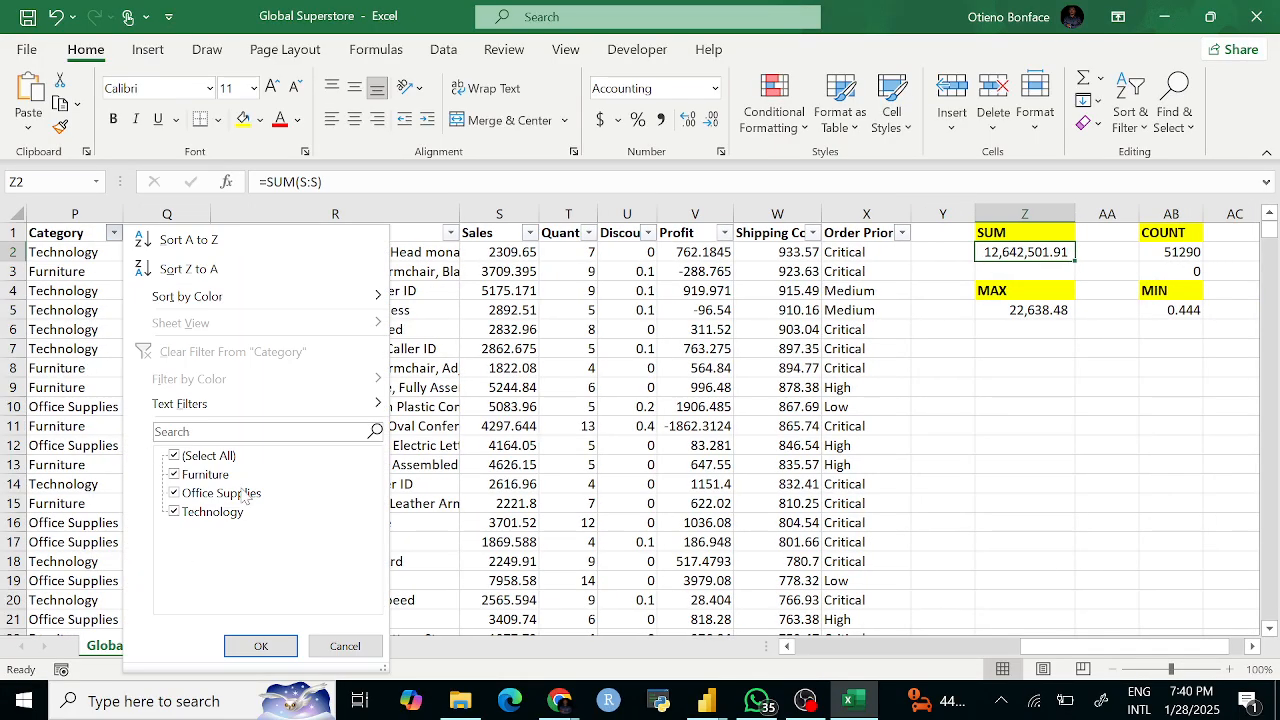
Step: Enter Technology in Z8 and a misspelled Office Supplies in Z9
click(462, 462)
click(1001, 370)
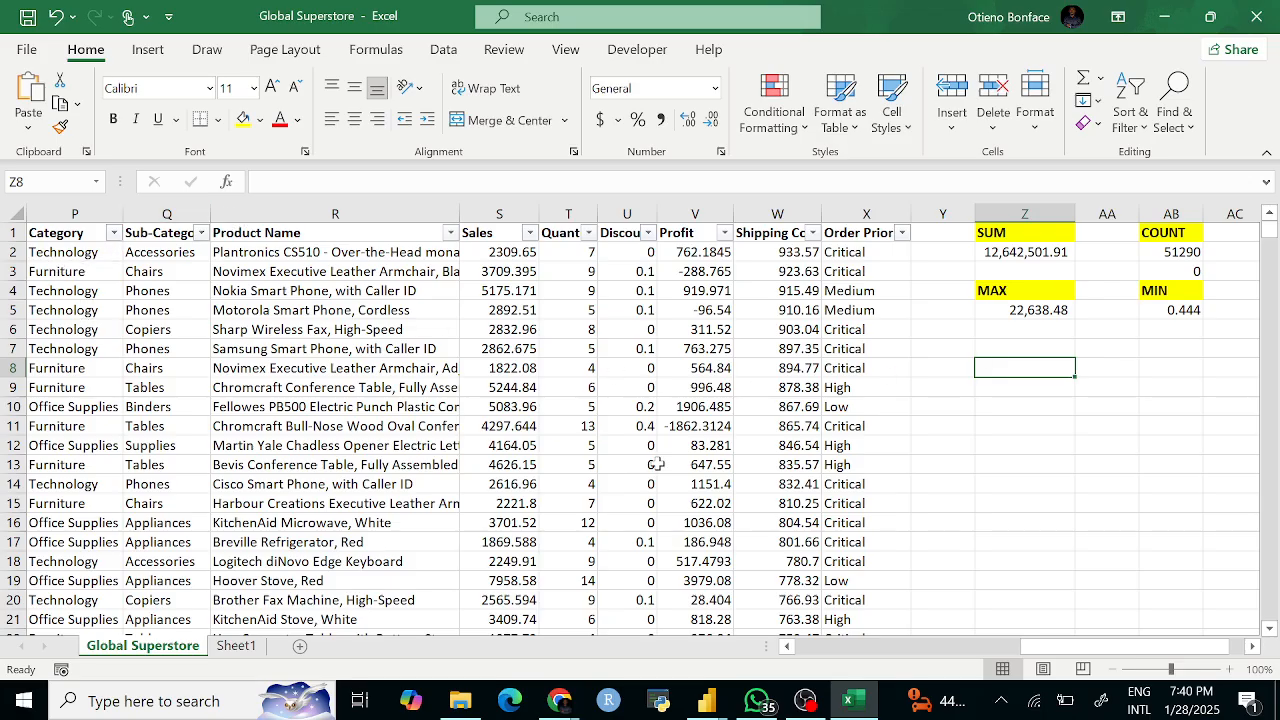
text(Technology)
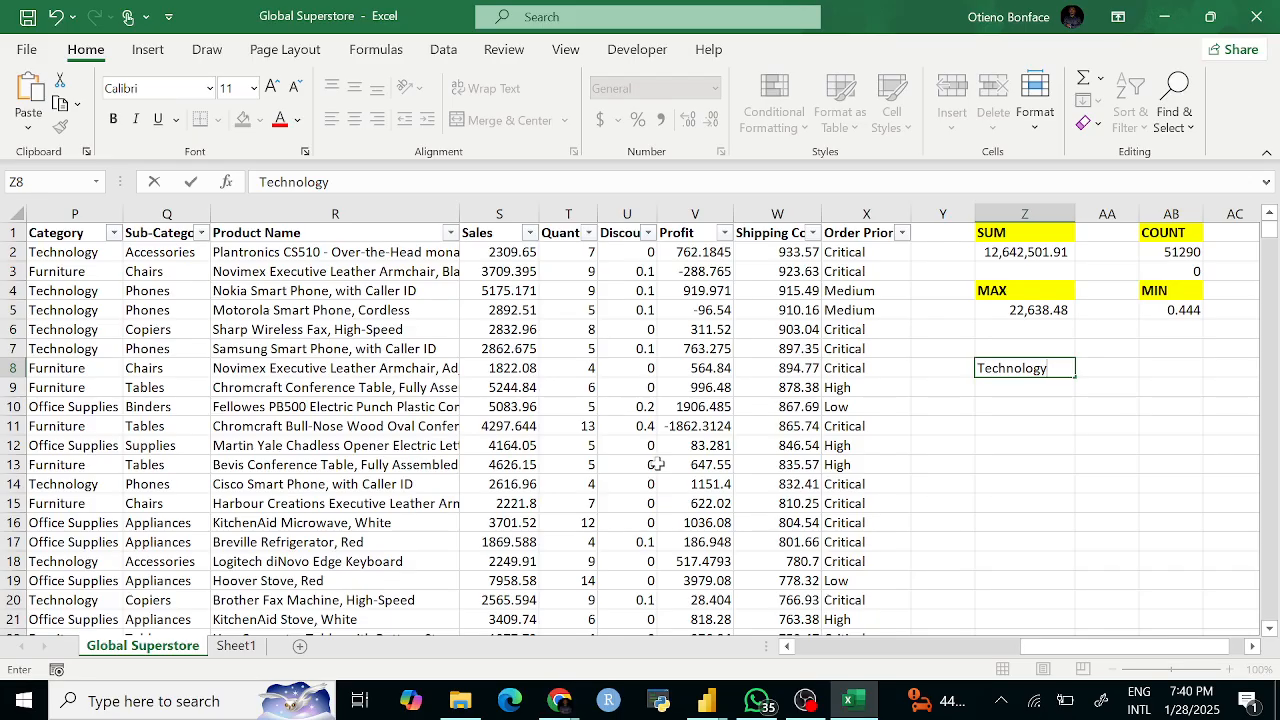
key(Return)
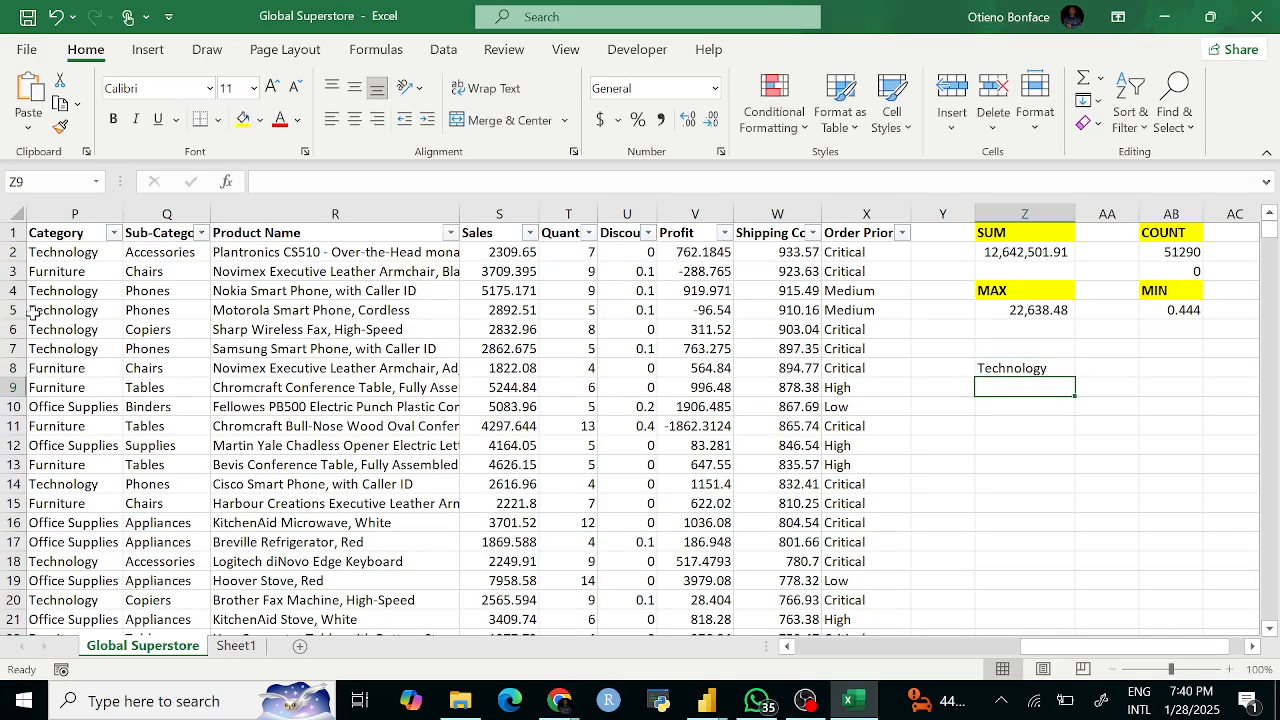
click(113, 233)
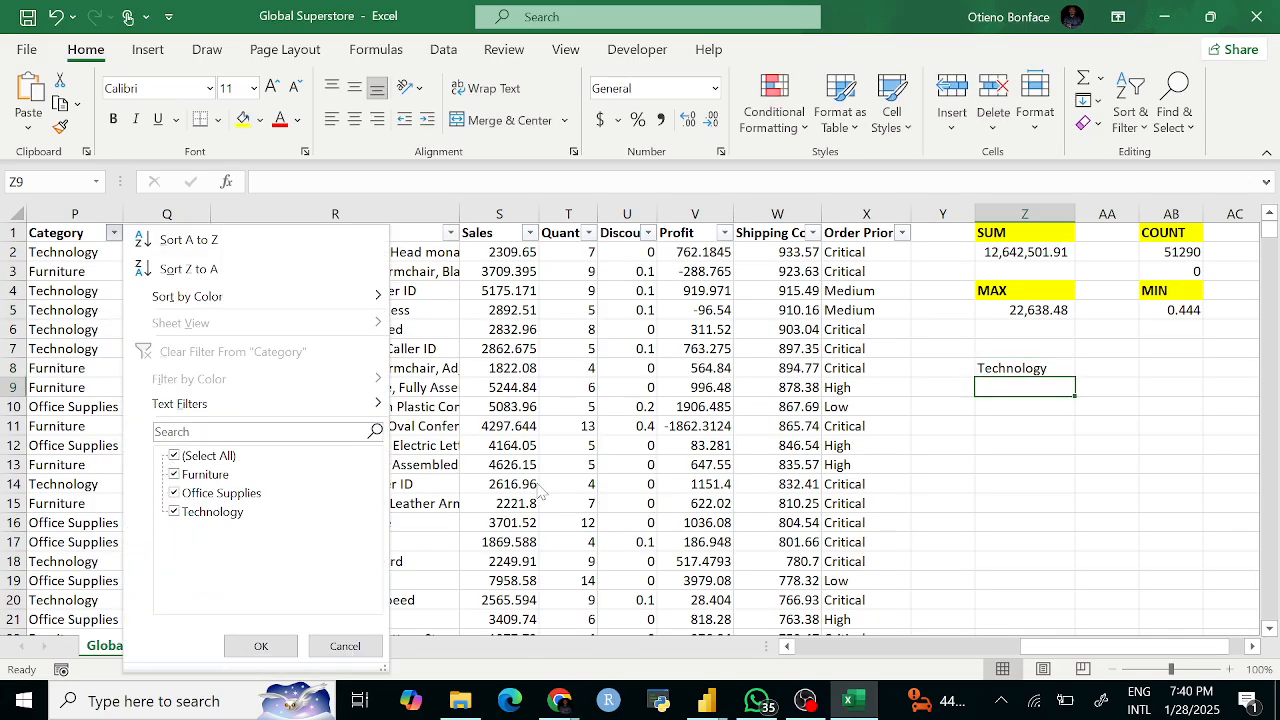
text(o)
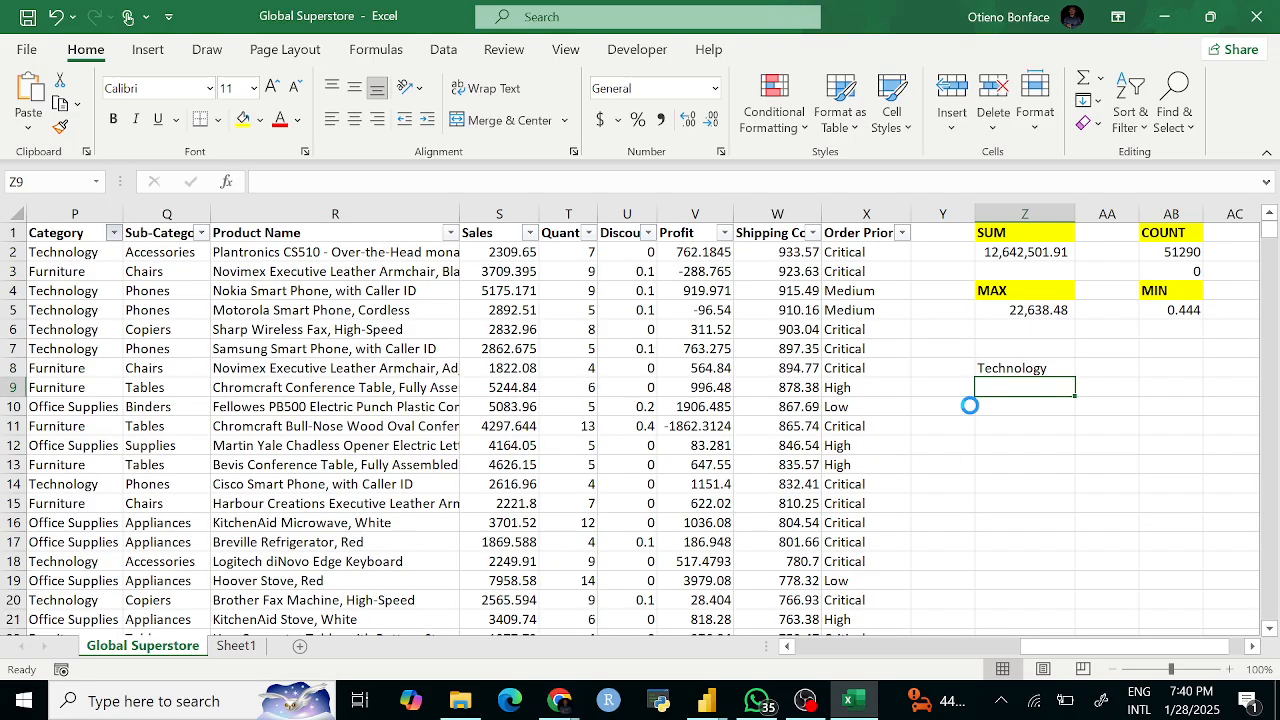
text(ffice Su)
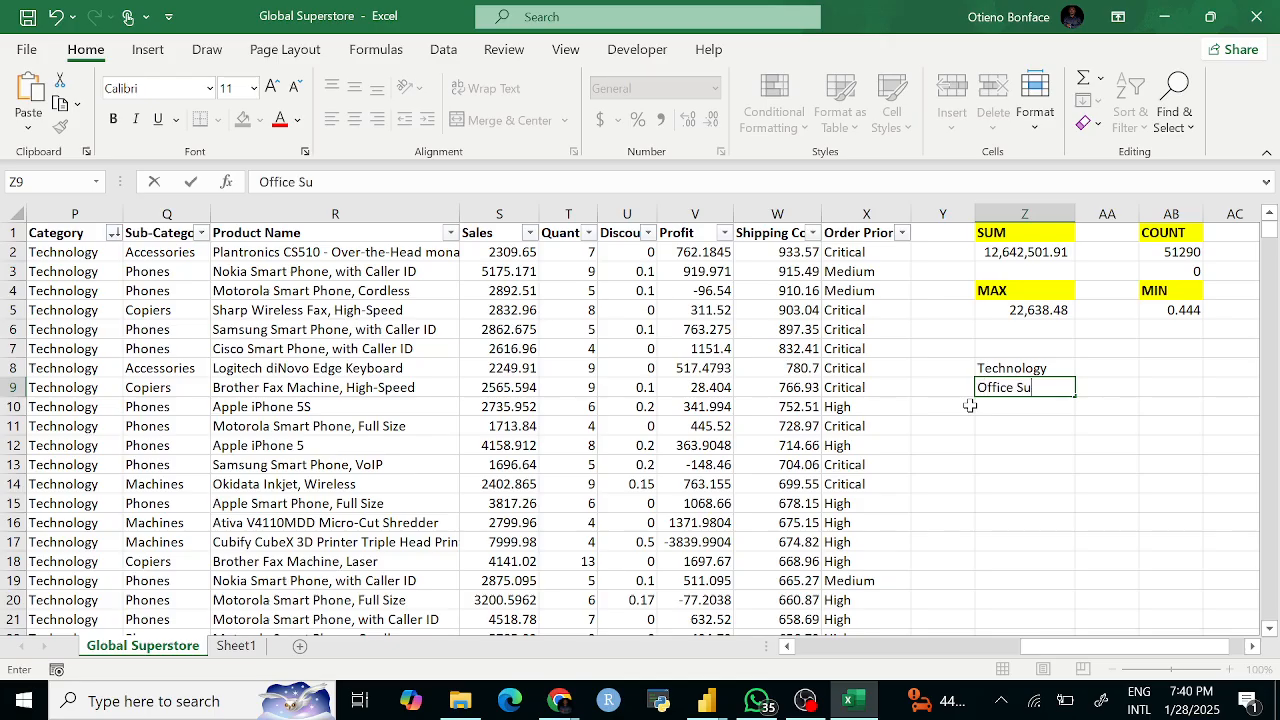
text(plies)
key(Return)
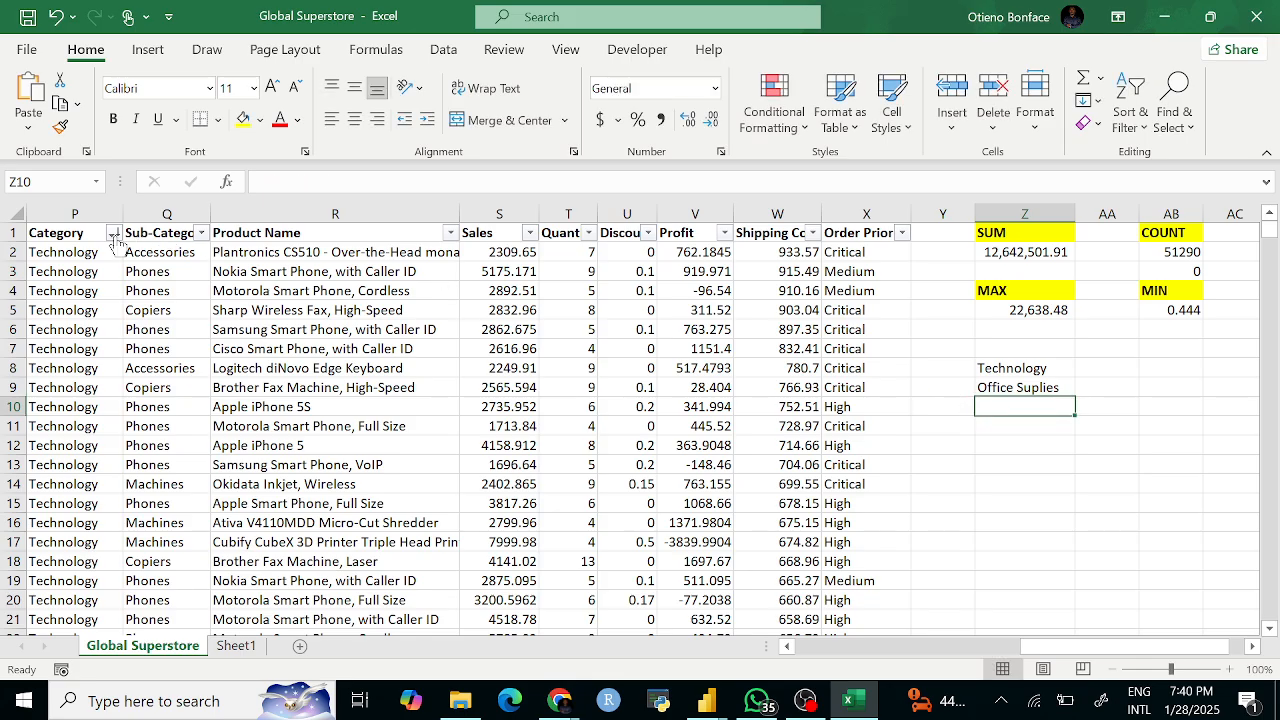
Step: Correct the Z9 entry to Office Supplies
click(115, 233)
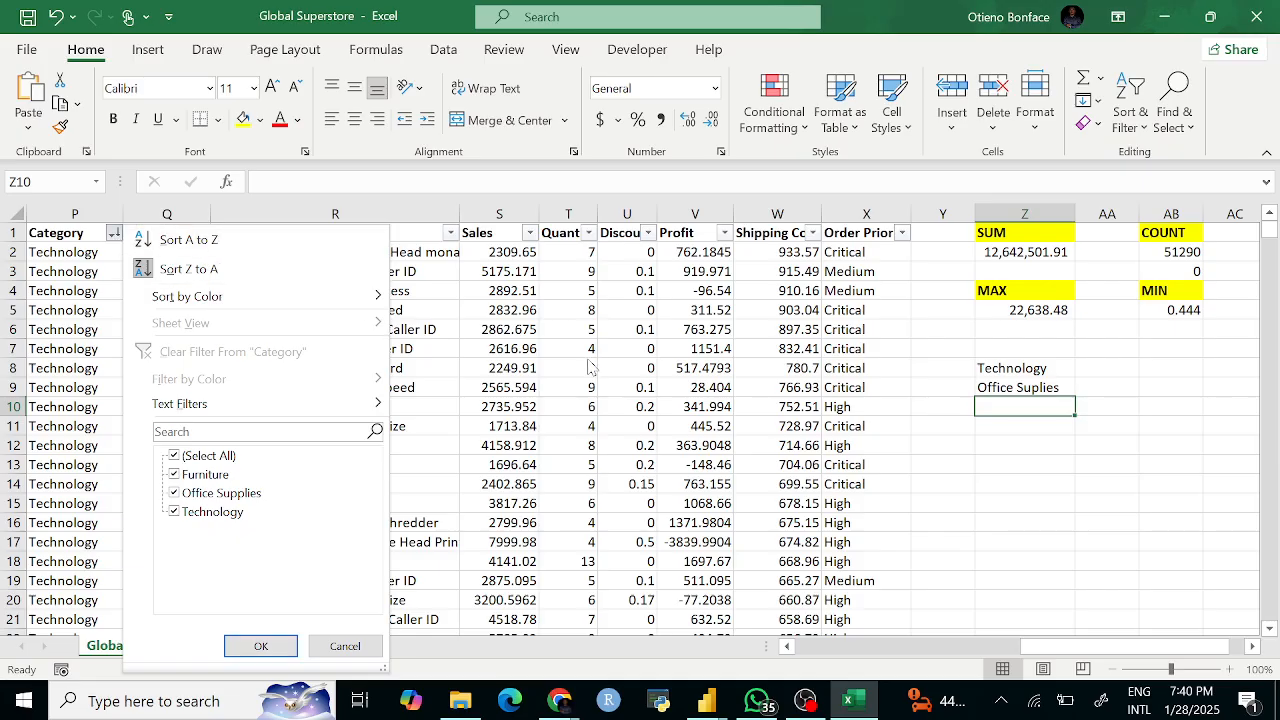
click(556, 387)
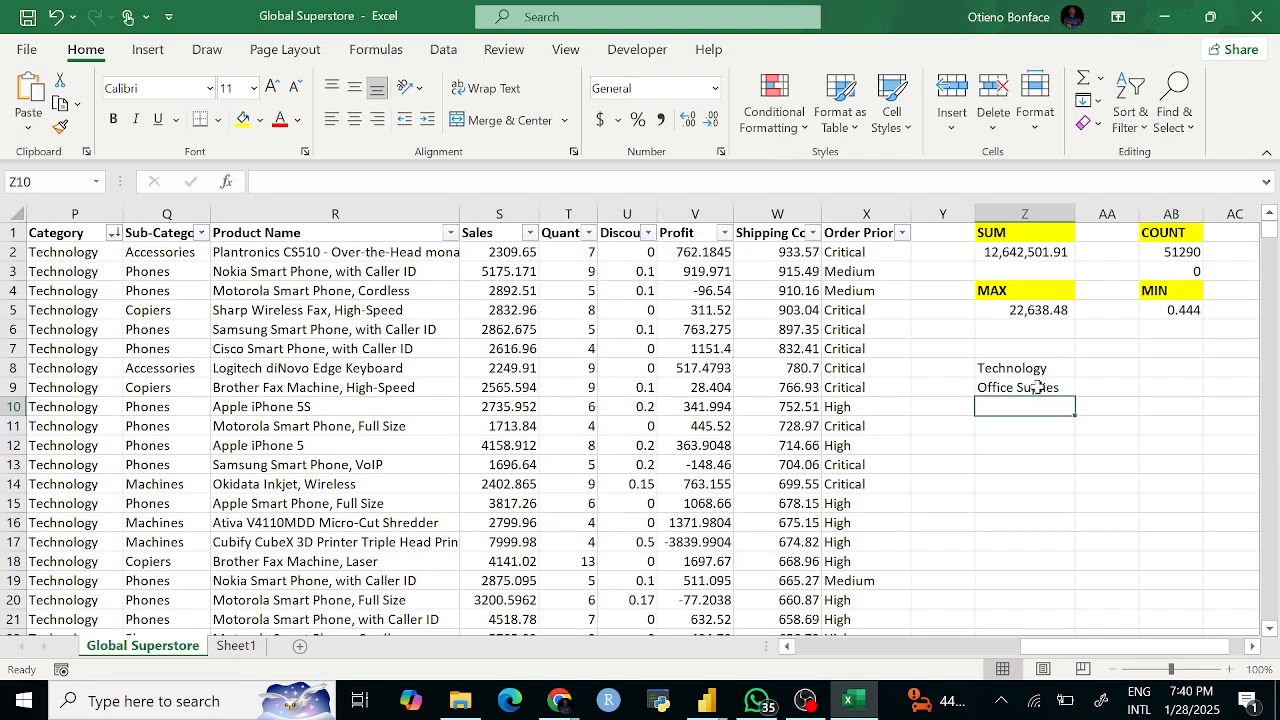
double_click(1037, 390)
text(p)
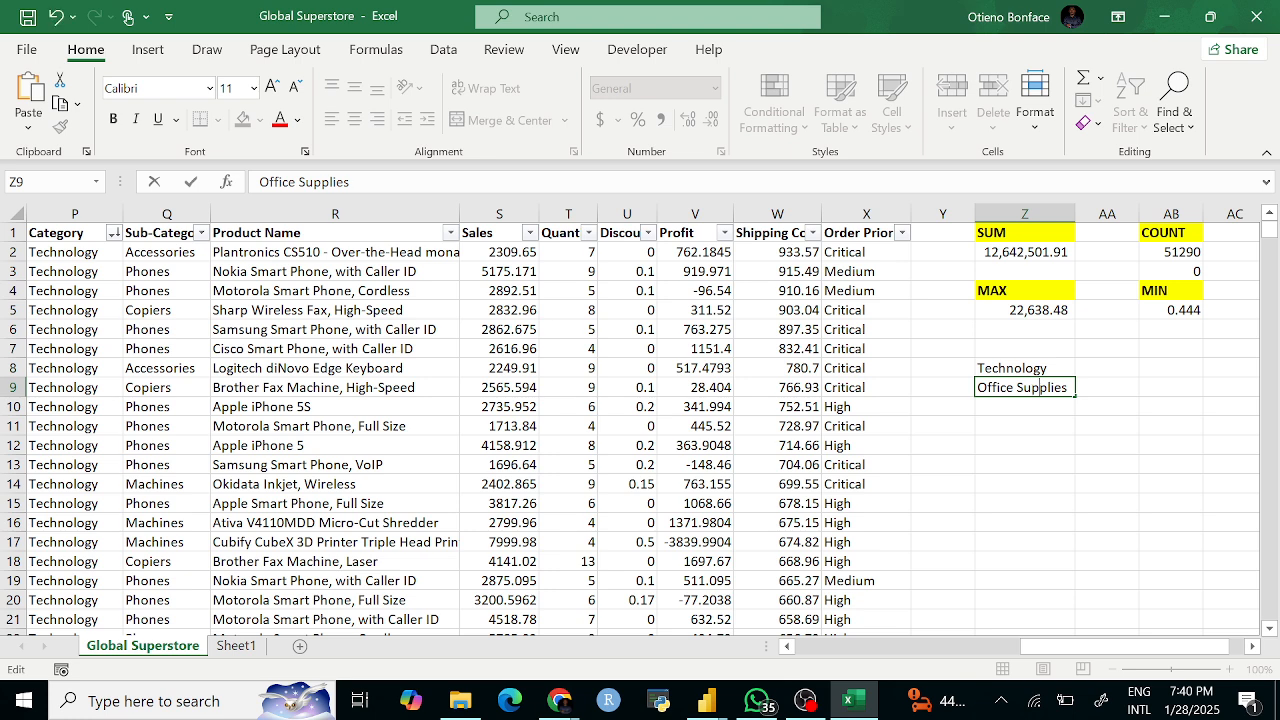
key(Return)
Step: Add Furniture in Z10 and the Category heading in Z7
text(Furn)
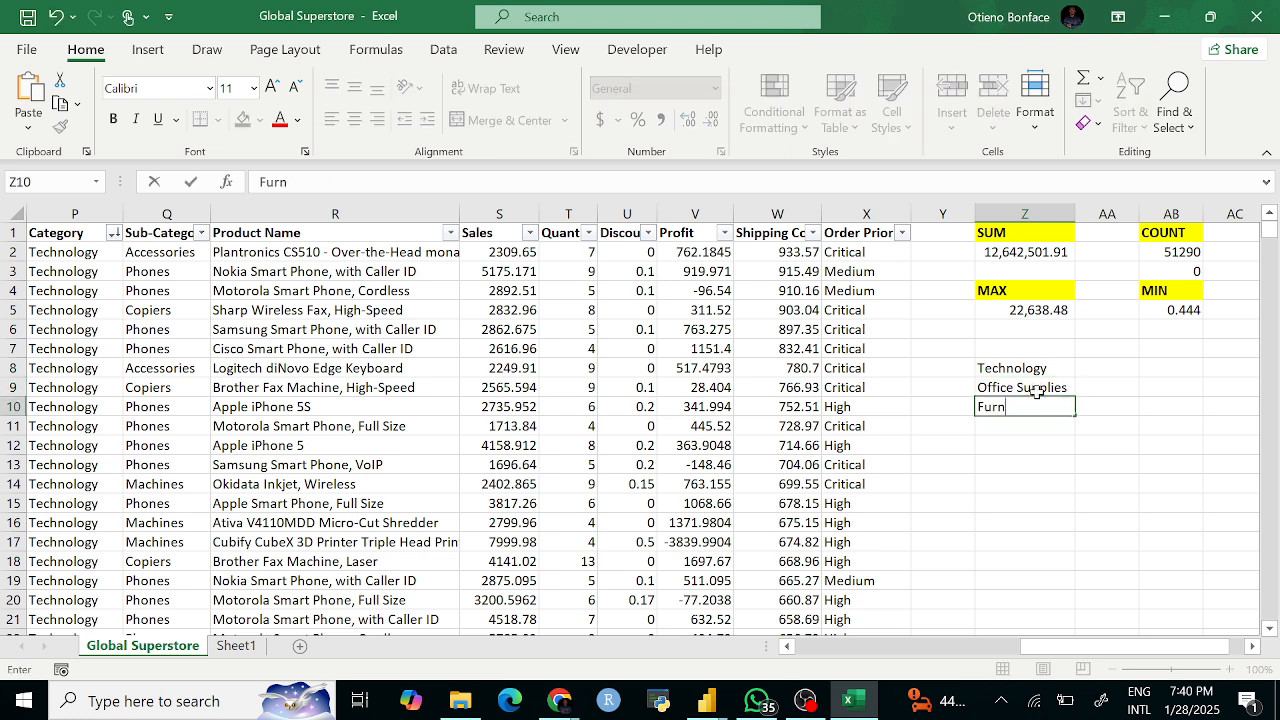
text(iture)
key(Return)
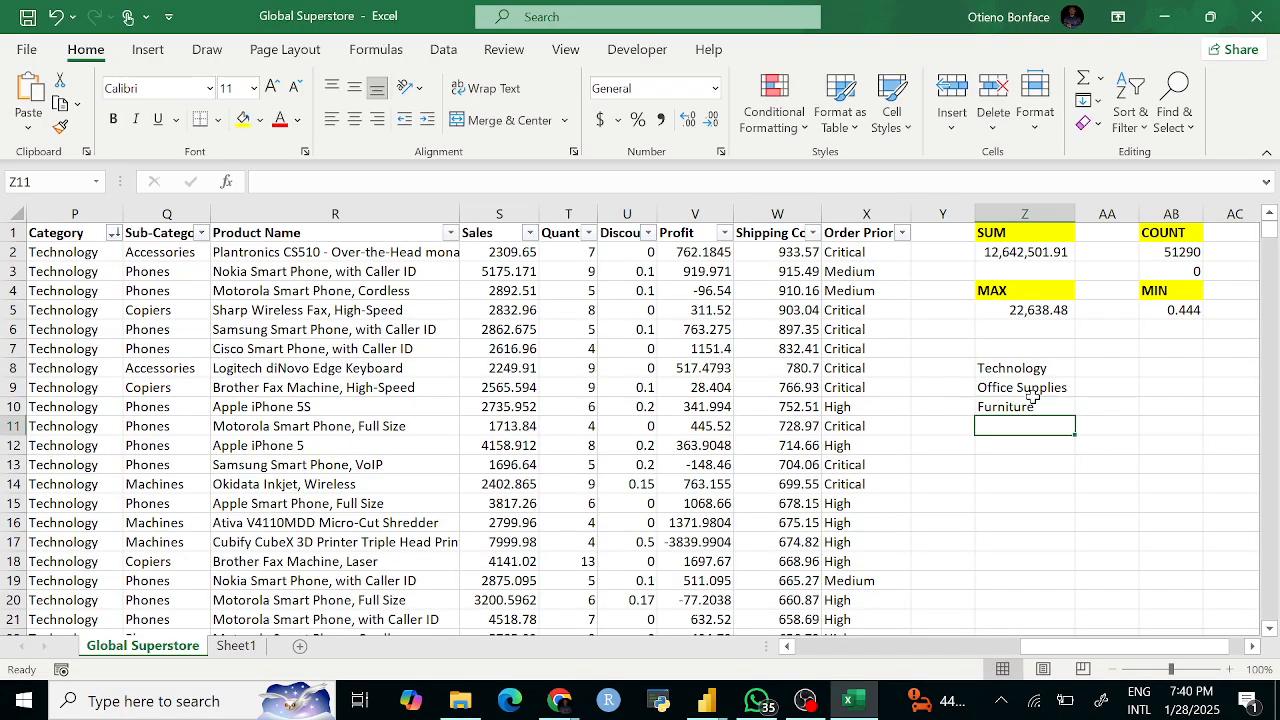
click(1030, 349)
text(Categ)
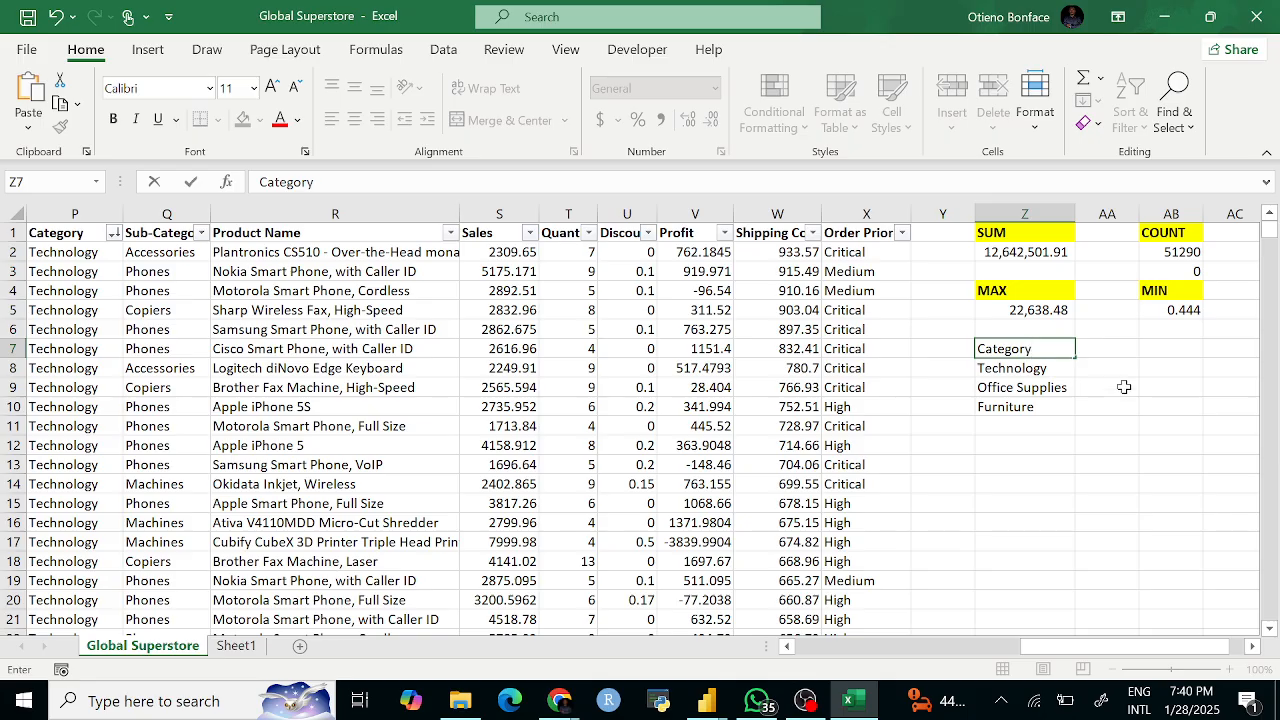
text(ory)
Step: Add a Sales heading in AA7 and make both Category and Sales headings bold
click(1124, 470)
click(1122, 347)
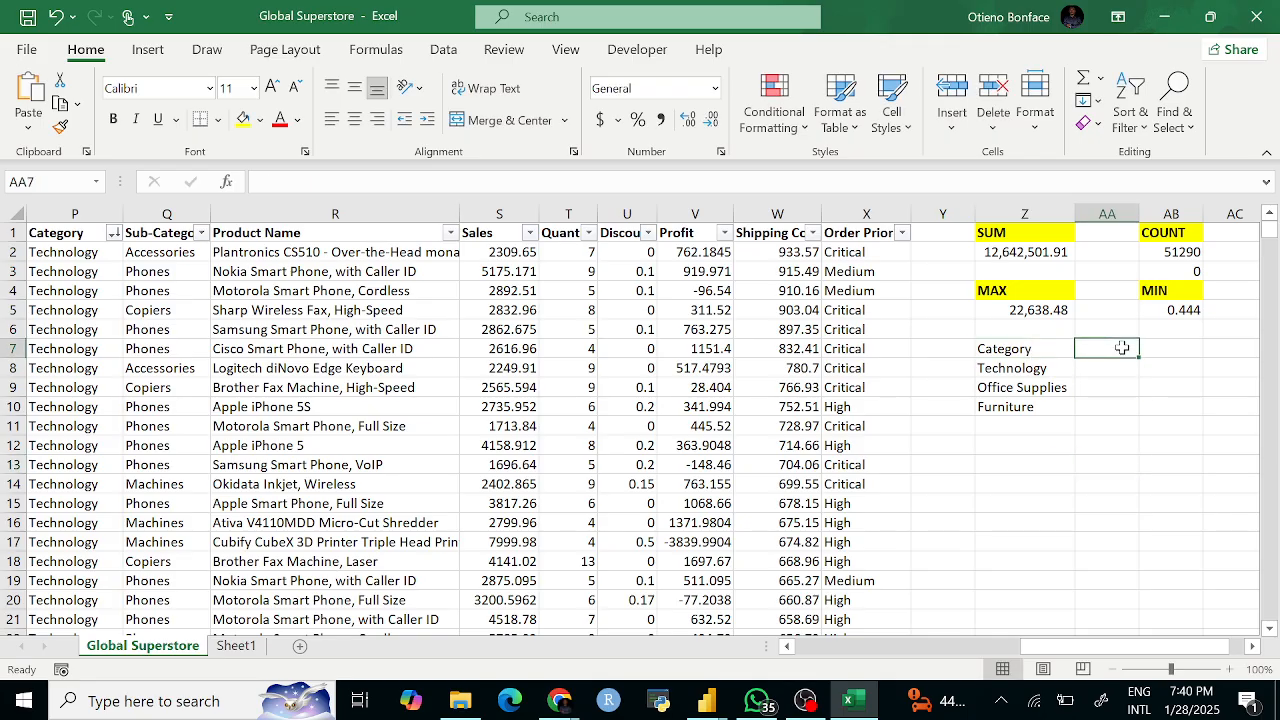
text(S)
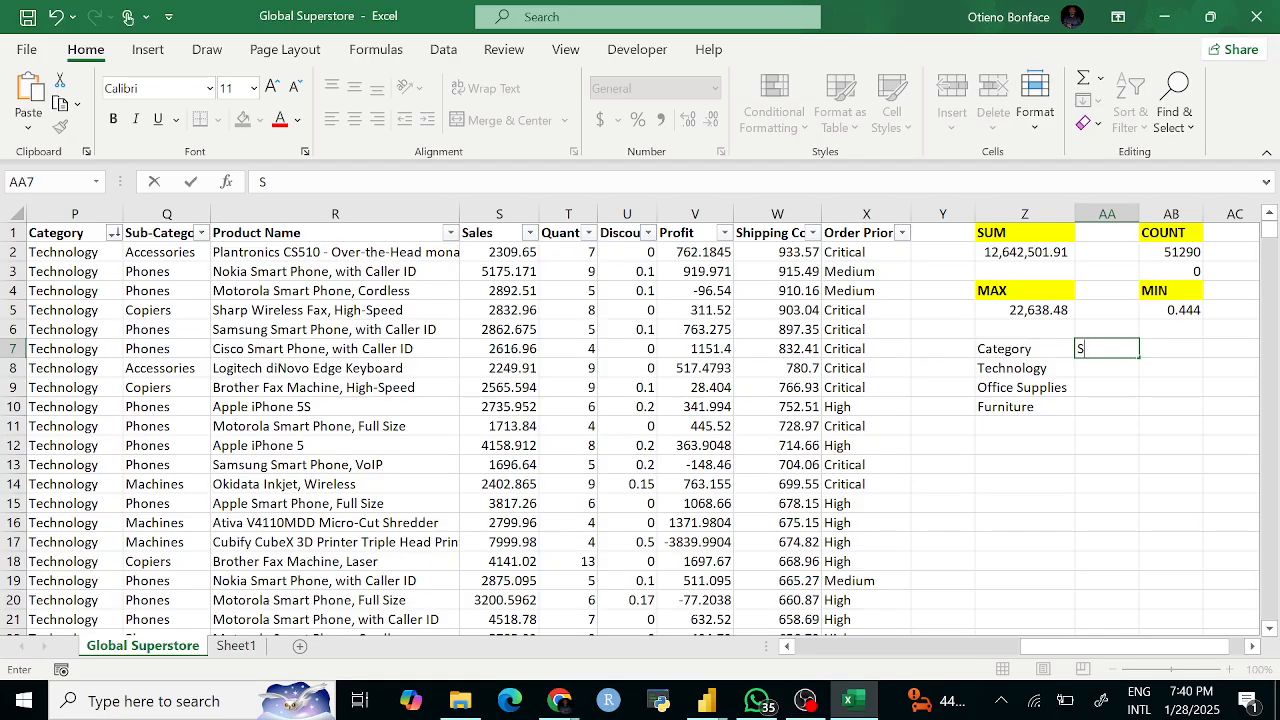
text(ales)
click(1112, 400)
drag(1005, 350, 1087, 347)
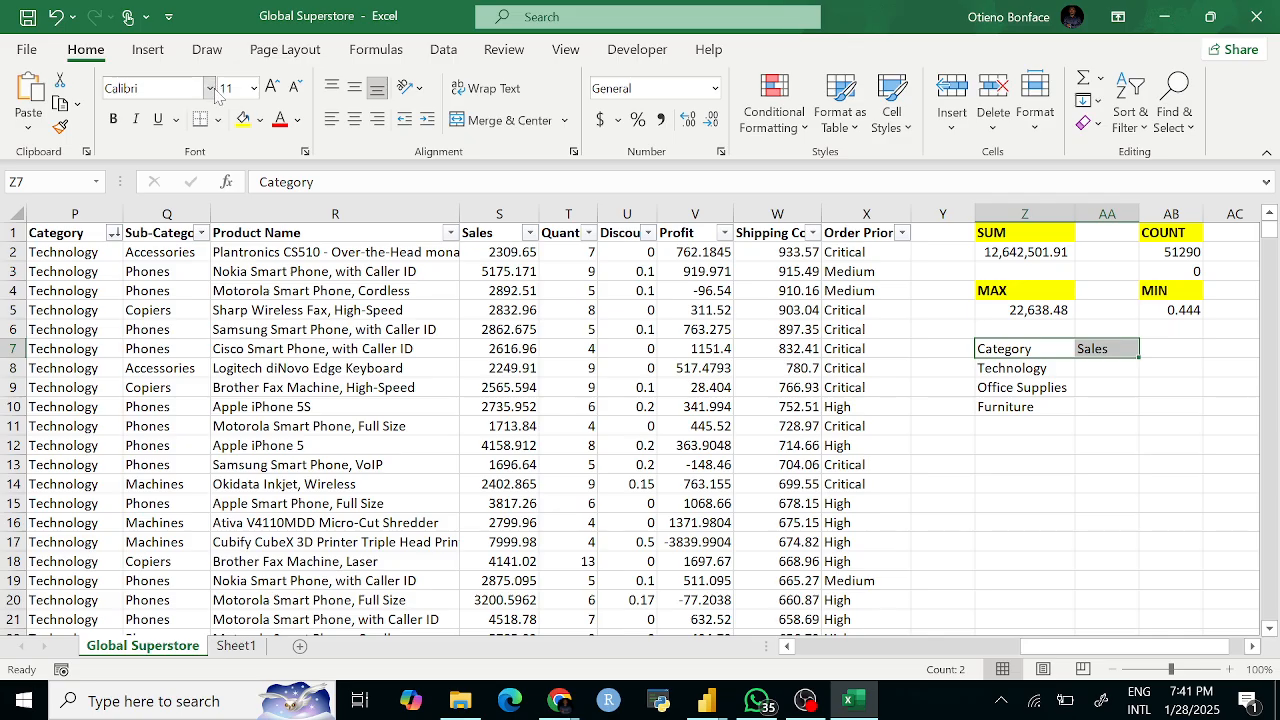
click(113, 118)
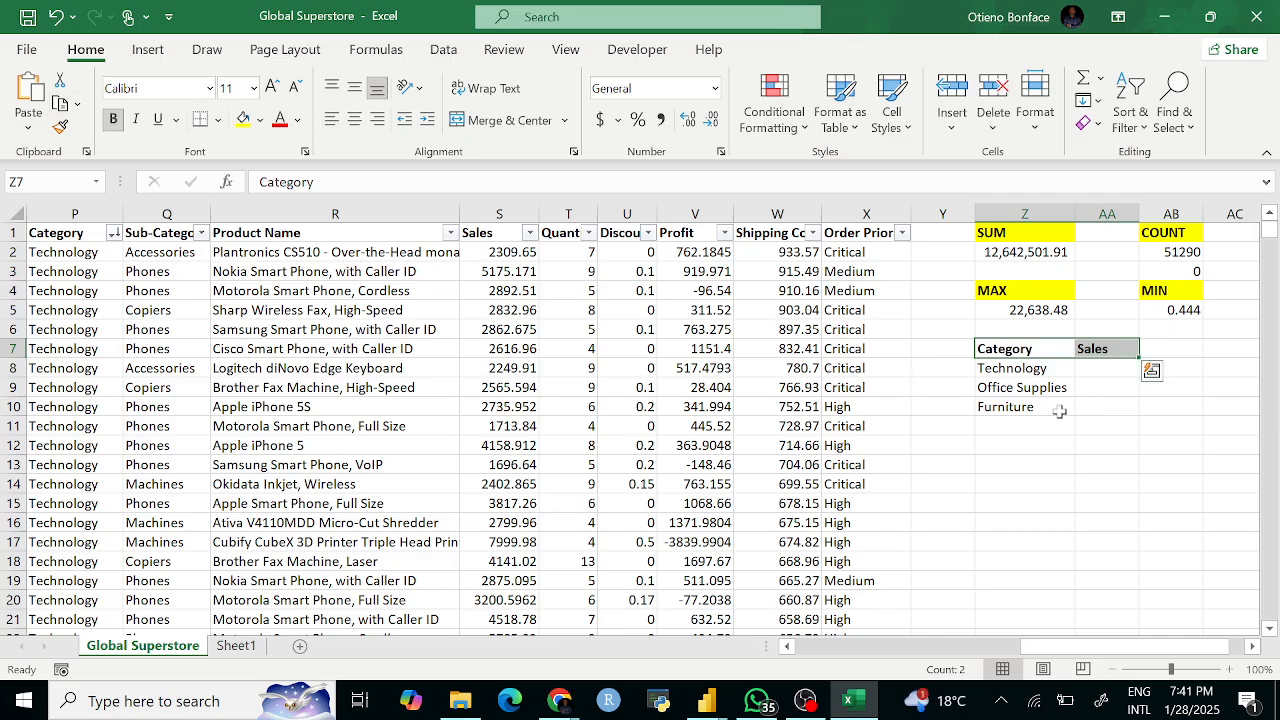
Step: Put all borders on the Z7:AA10 table and widen column AA
click(1013, 352)
drag(1013, 352, 1094, 402)
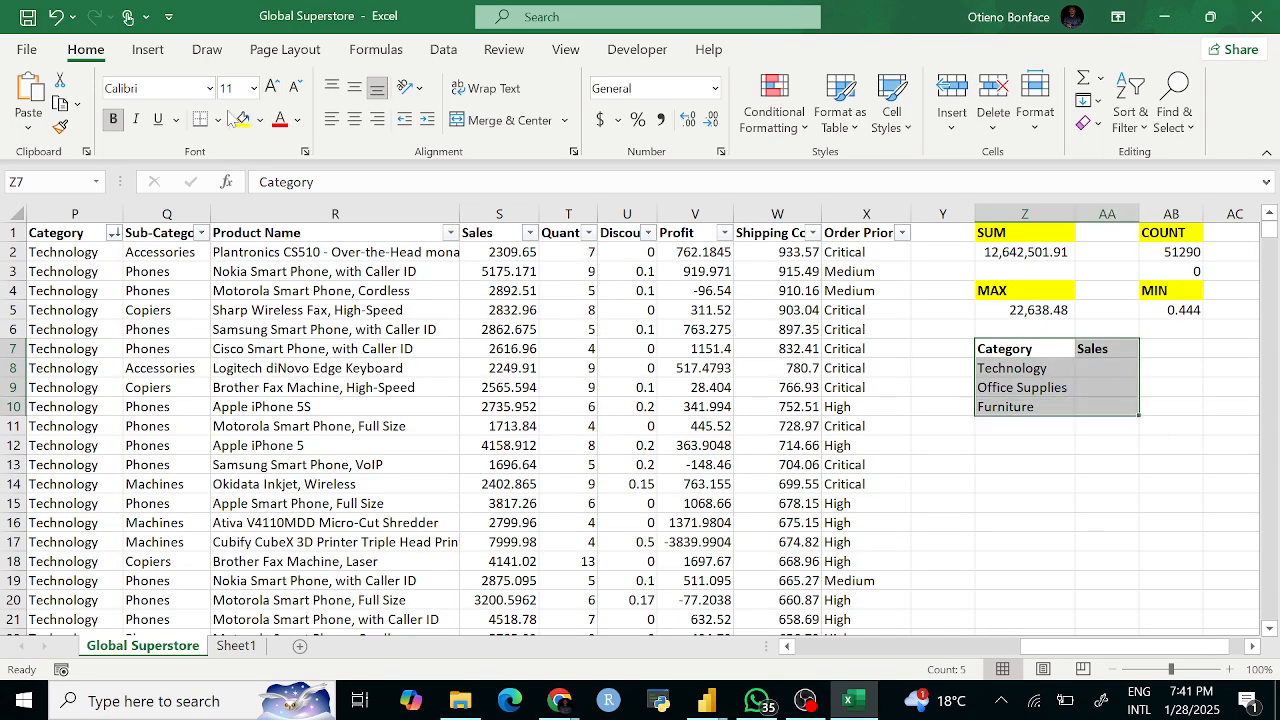
click(217, 119)
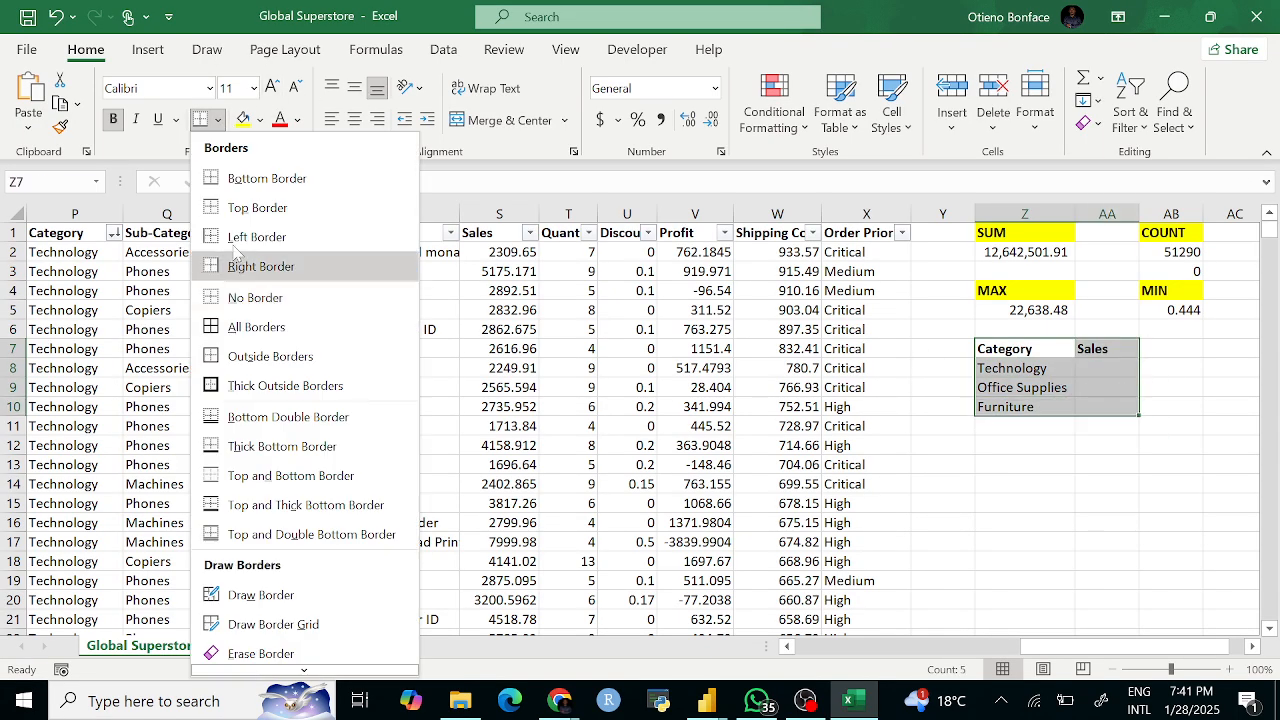
click(257, 327)
click(1000, 503)
drag(1131, 218, 1200, 210)
Step: Review the table's empty Sales cell and the Office Supplies and Furniture cells
click(1087, 372)
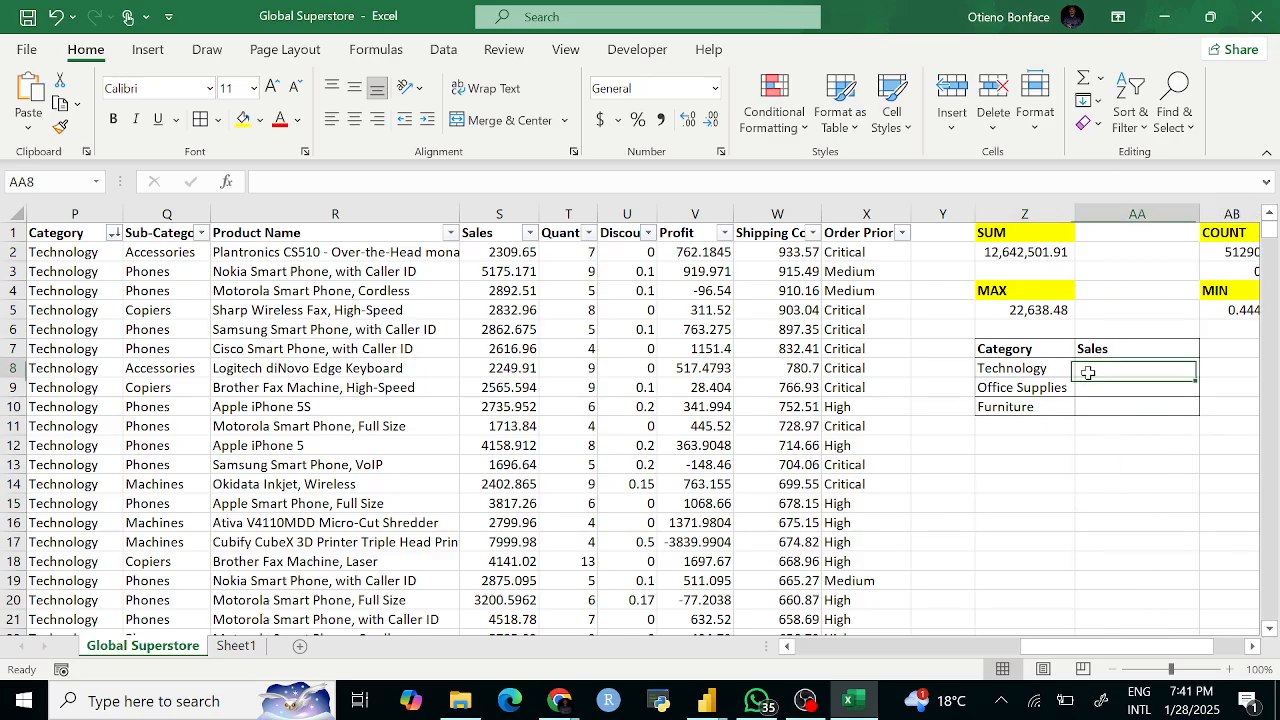
click(1041, 391)
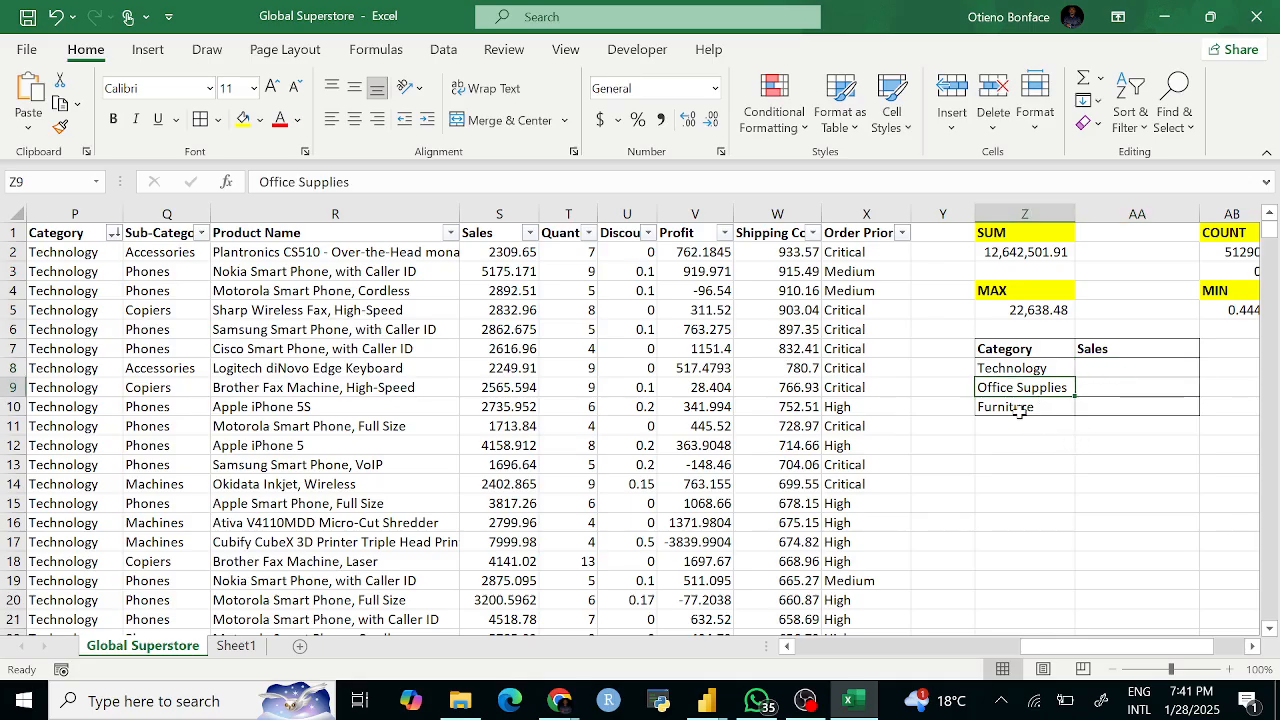
click(1012, 407)
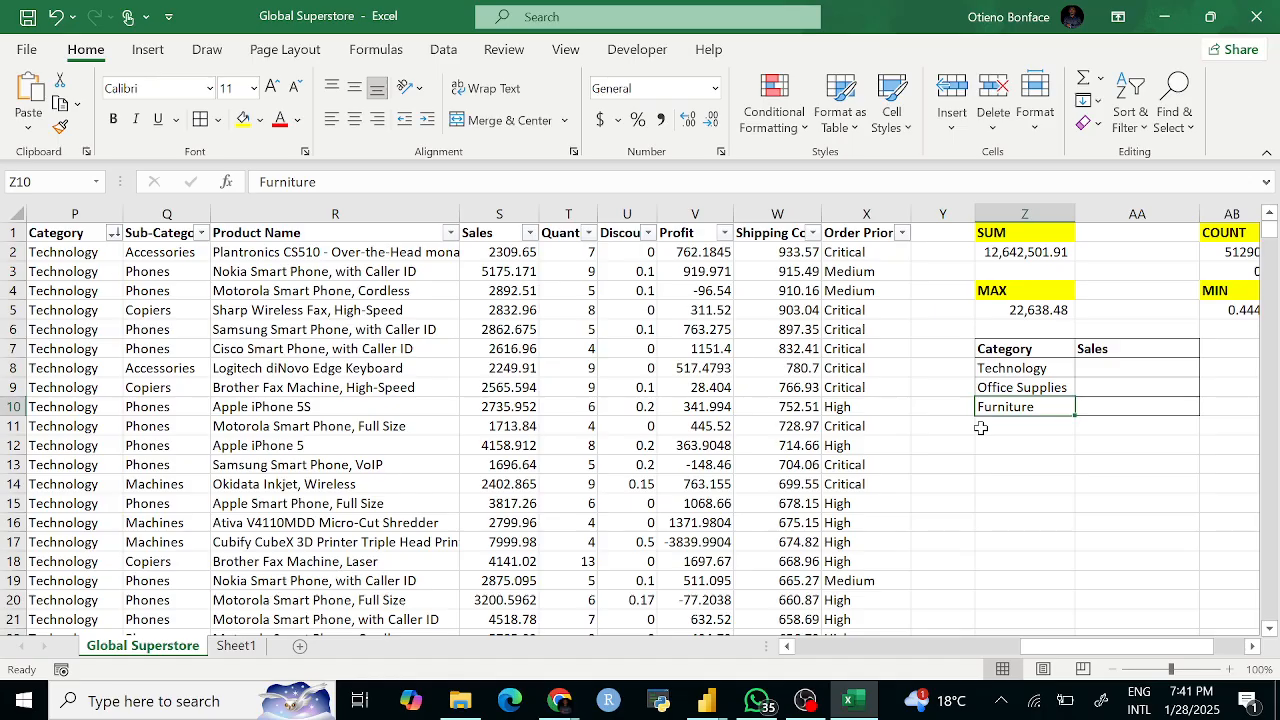
scroll(1011, 340, up, 1)
click(1000, 328)
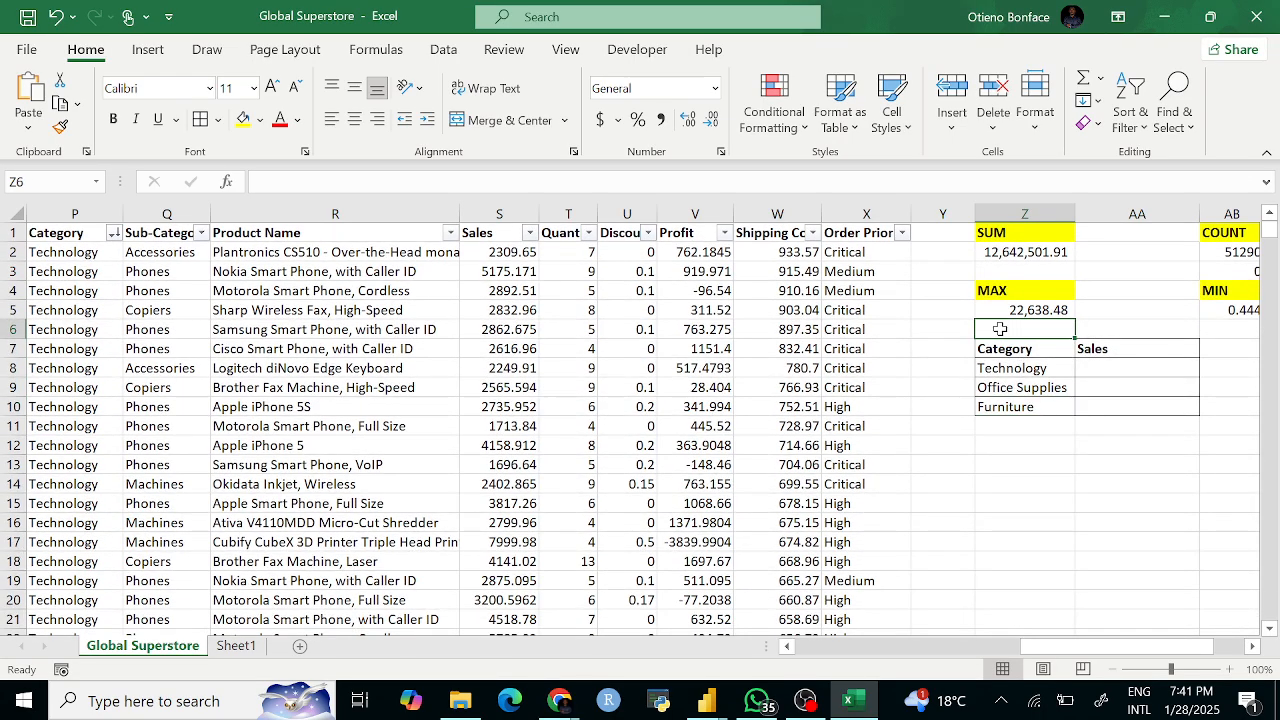
Step: Enter a SUMIF heading in Z6 and fill it yellow
text(SUMIF)
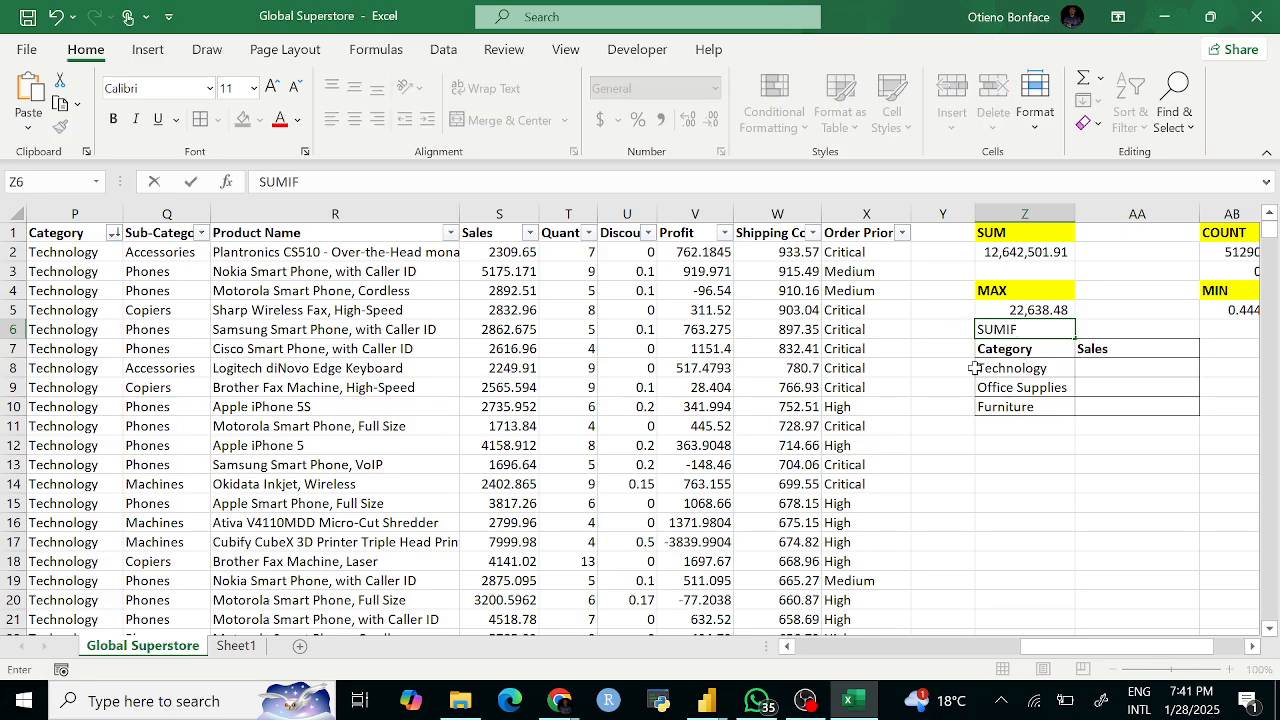
drag(1003, 482, 1003, 466)
click(1008, 332)
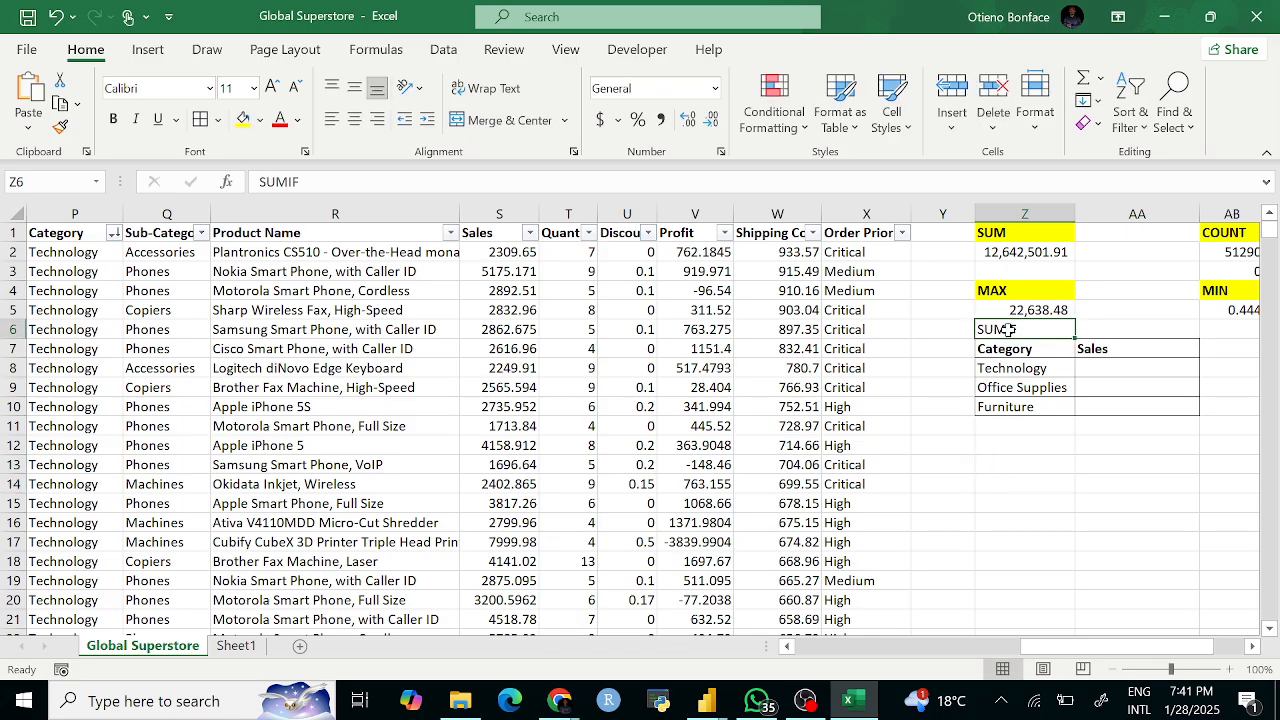
click(249, 127)
click(777, 503)
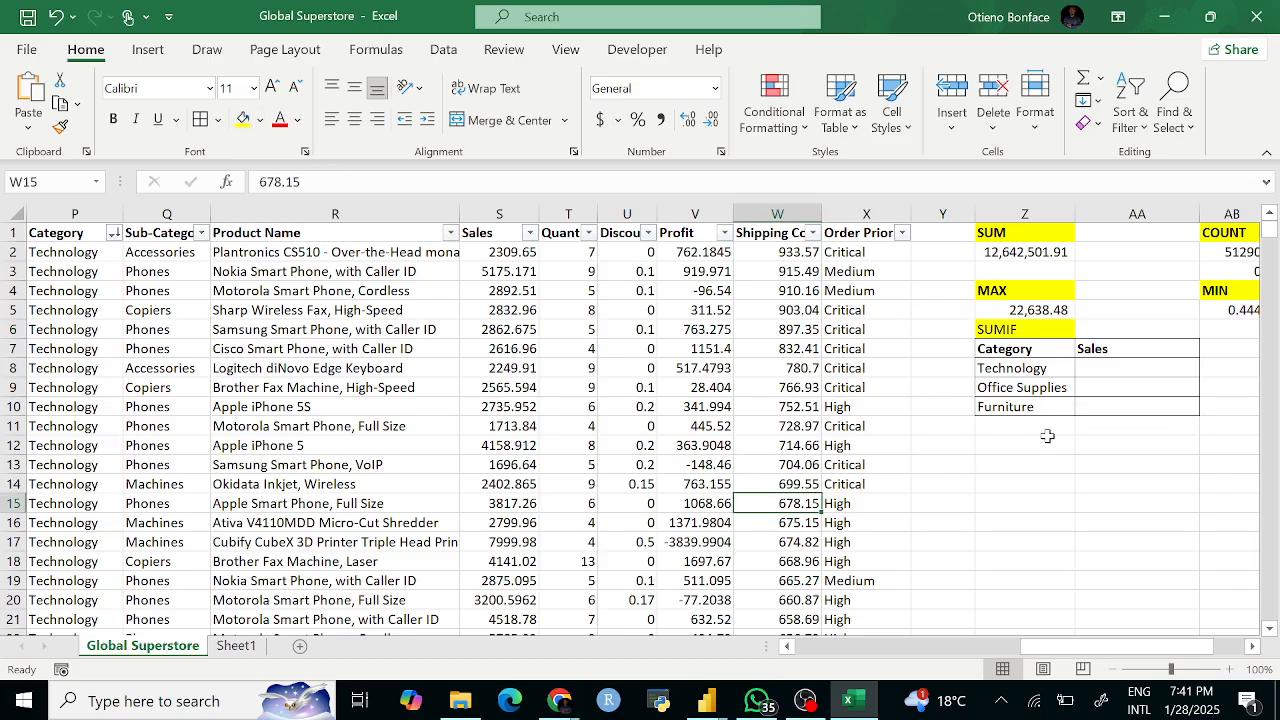
Step: Start a SUMIF in AA8 with column P as the range, discarding a typed Technology criterion
click(1127, 366)
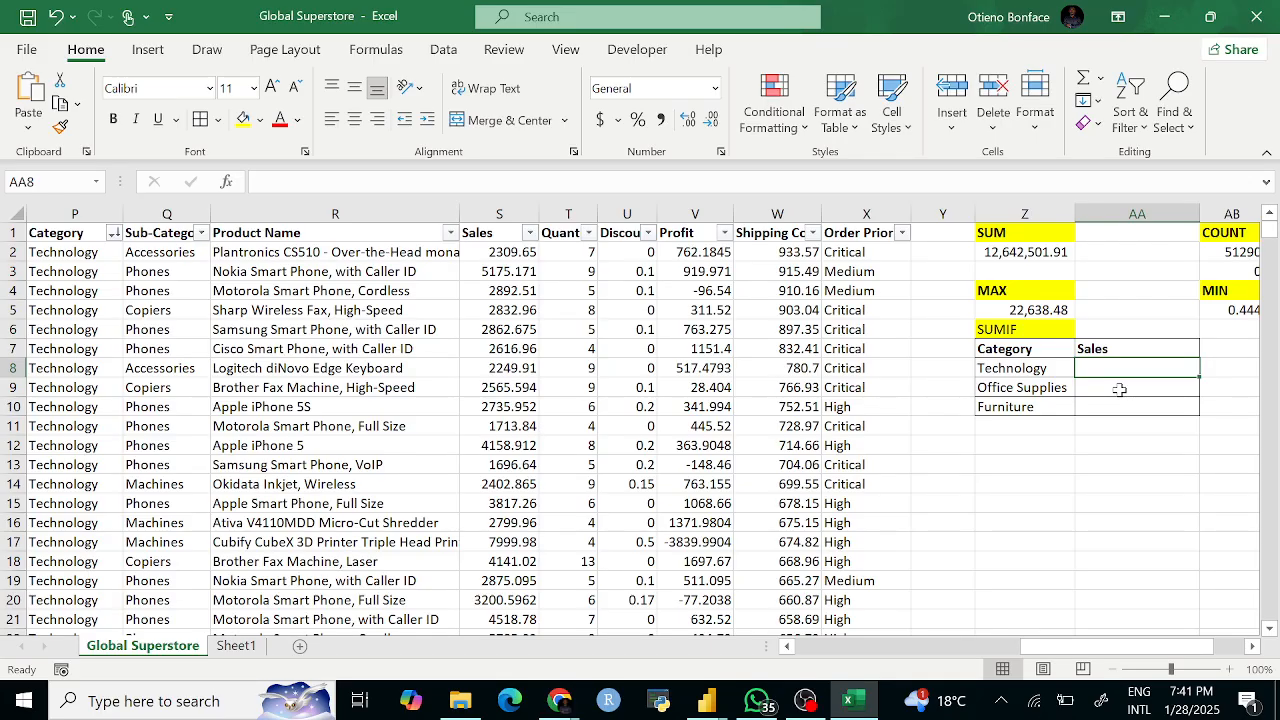
text(=SU)
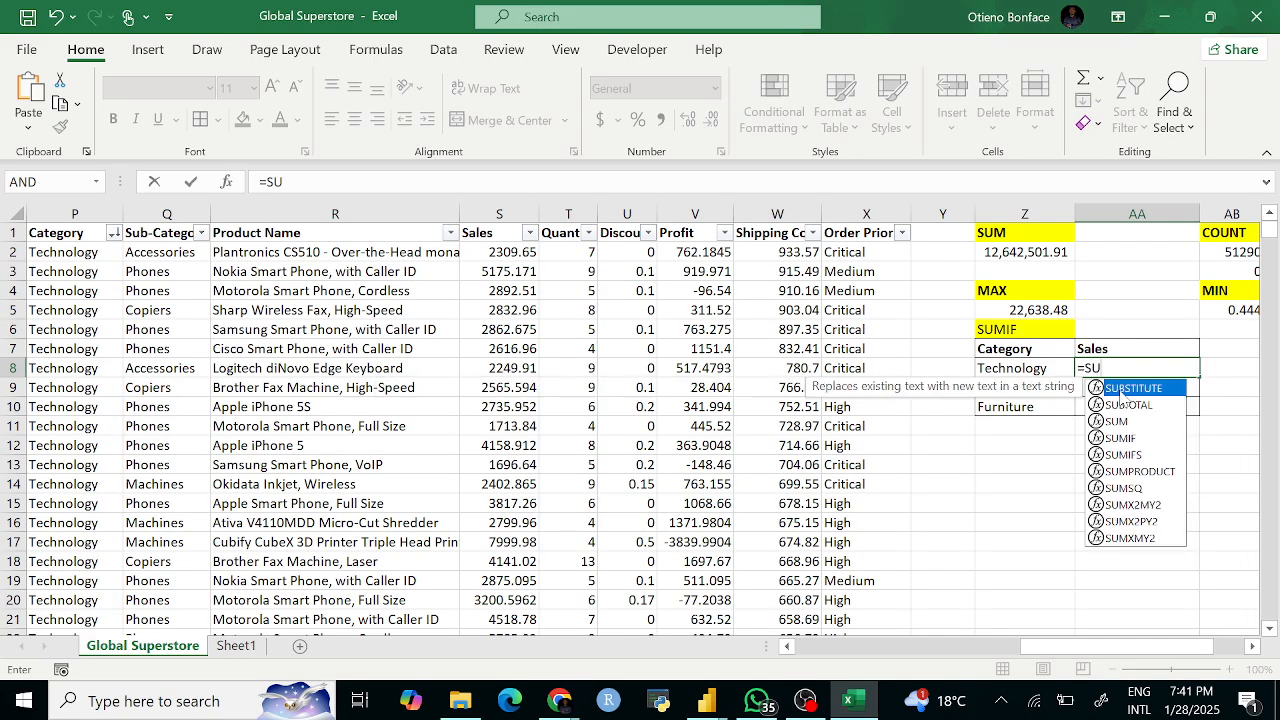
text(MI)
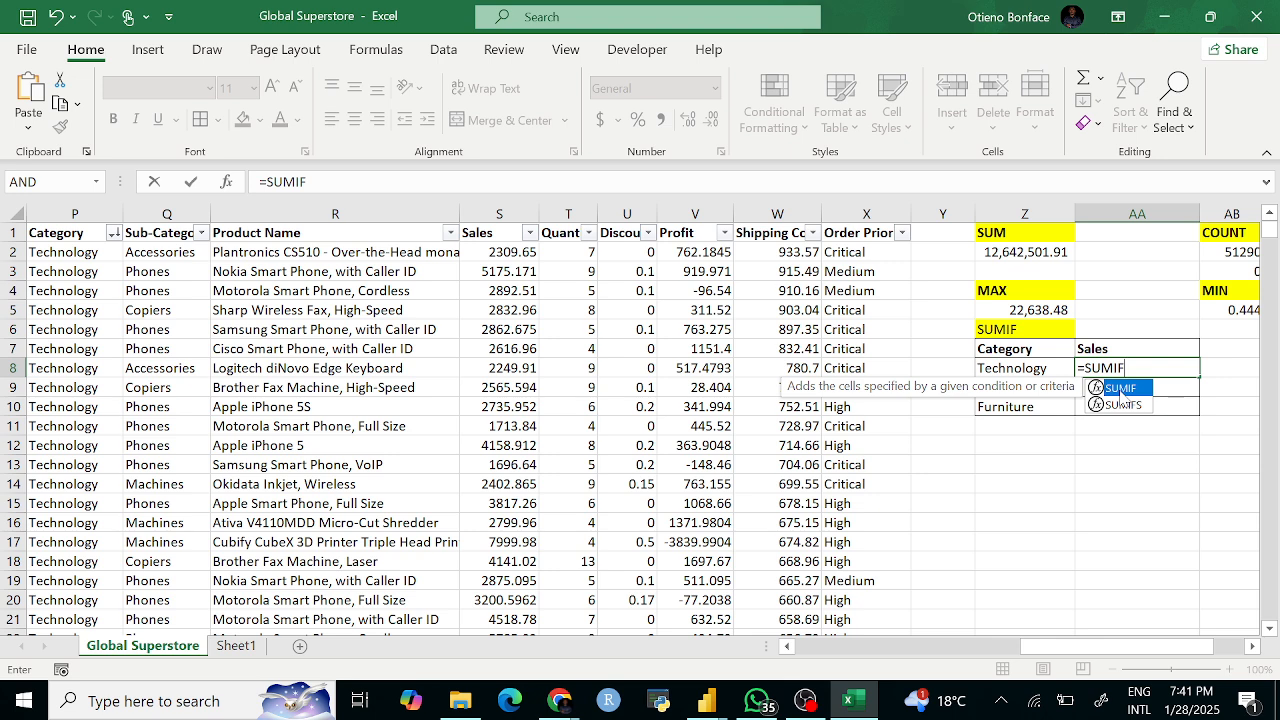
text(F)
double_click(1120, 391)
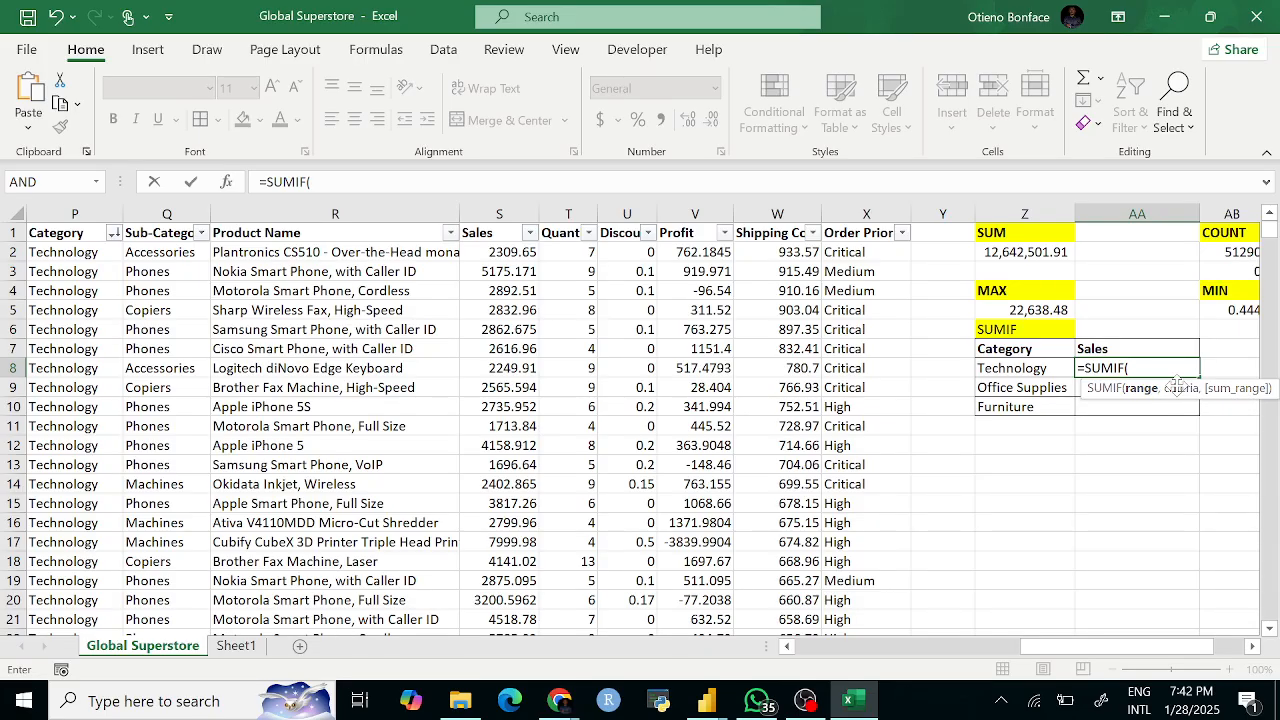
click(84, 213)
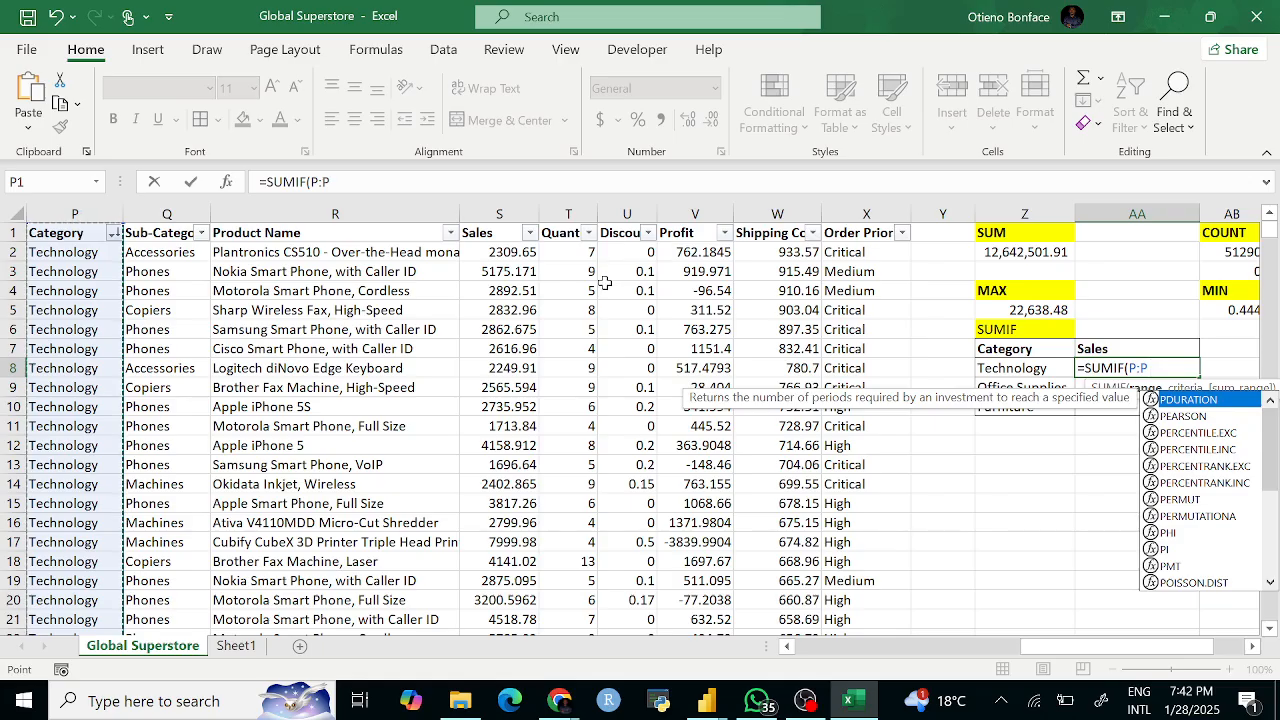
text(,)
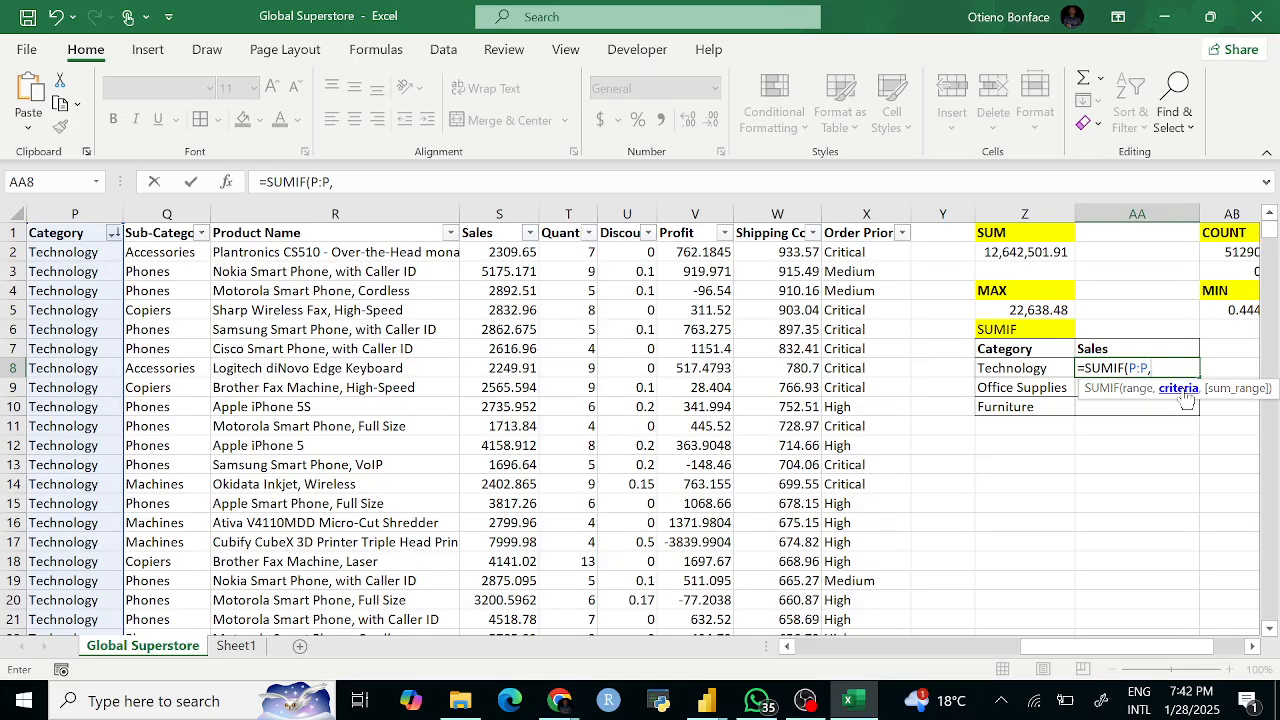
text("")
key(F2)
text(Technology")
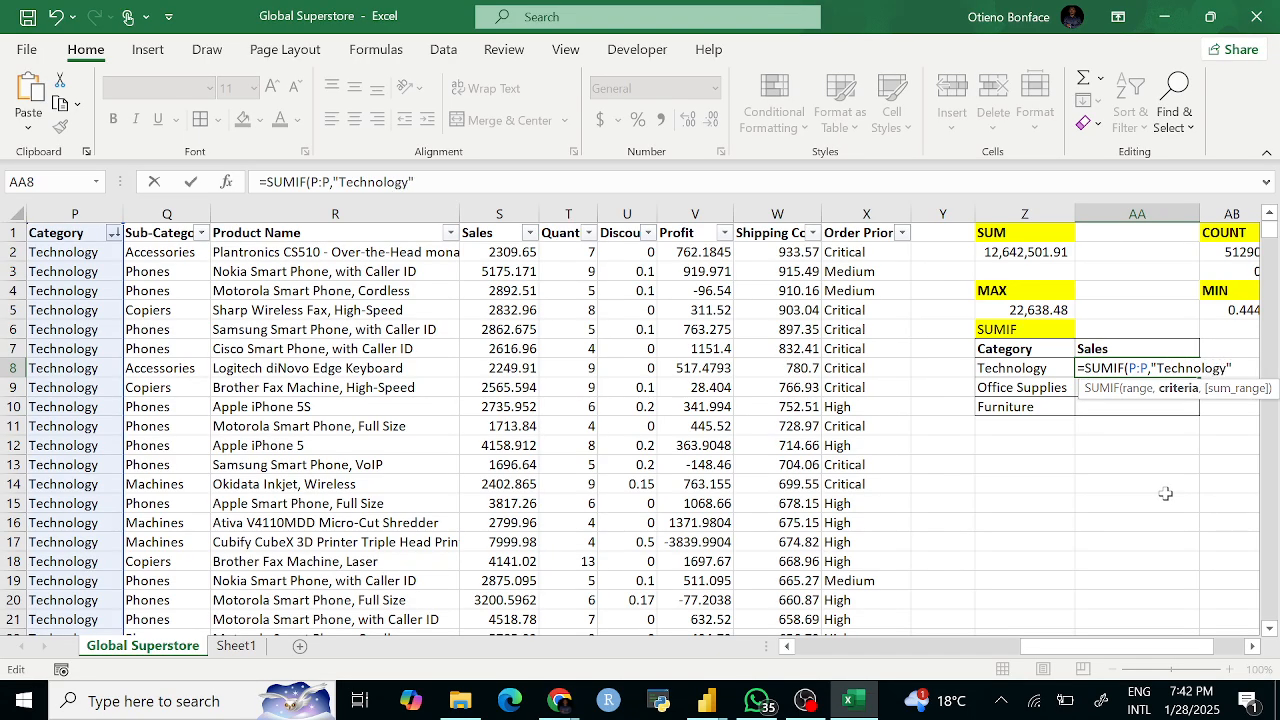
key(BackSpace)
key(BackSpace)
key(BackSpace)
key(BackSpace)
key(BackSpace)
key(BackSpace)
key(BackSpace)
key(BackSpace)
key(BackSpace)
key(BackSpace)
key(BackSpace)
key(BackSpace)
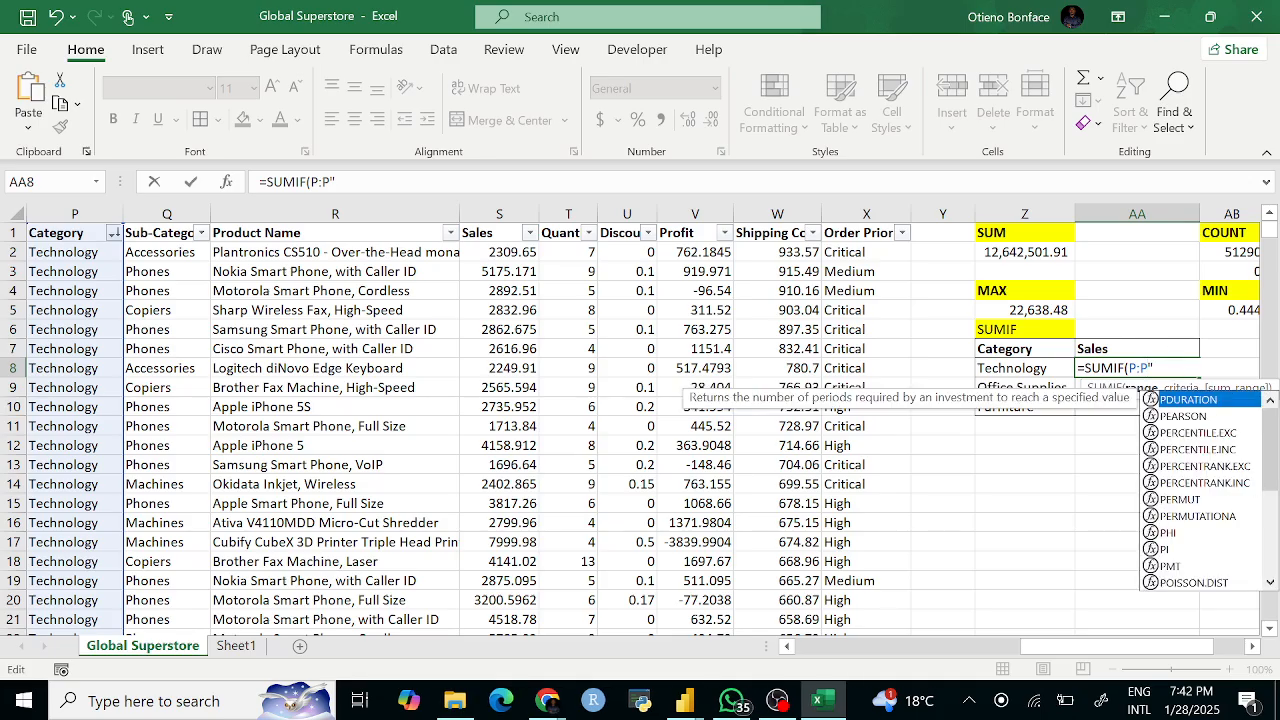
key(Escape)
key(BackSpace)
Step: Complete =SUMIF(P:P,Z8,S:S) in AA8, returning 4744557.498
text(,)
click(1025, 367)
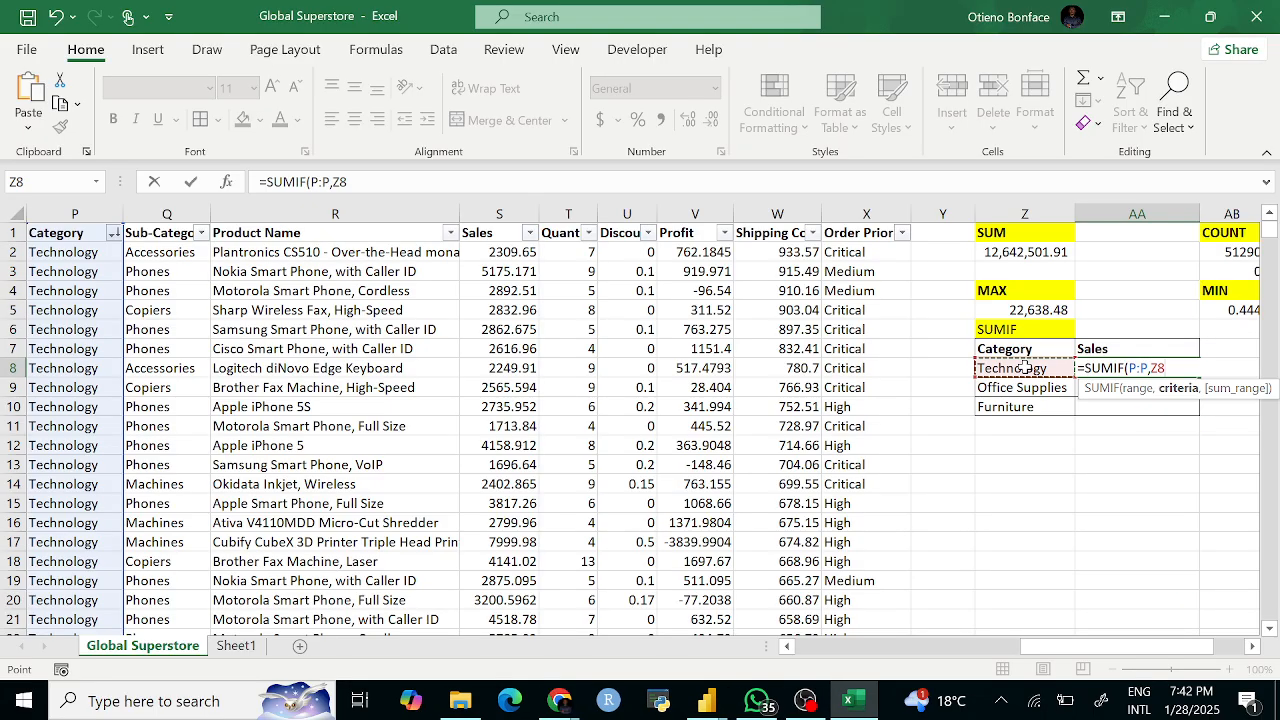
text(,)
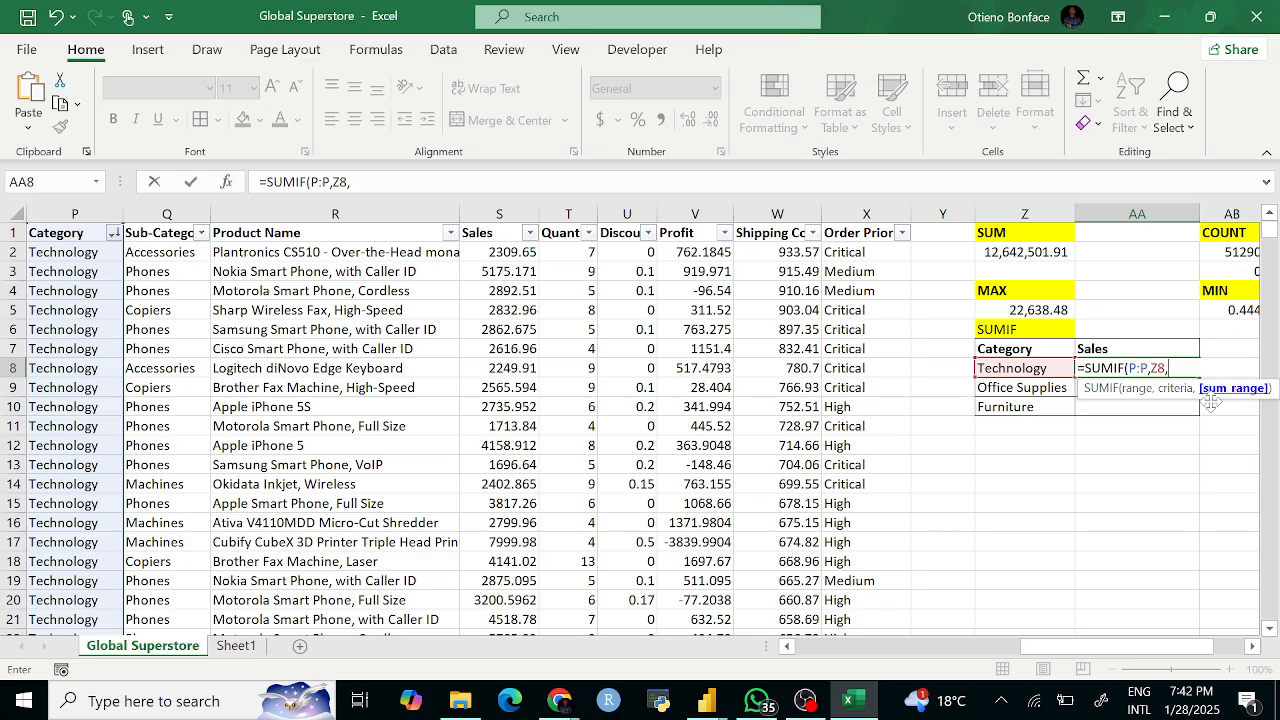
click(507, 215)
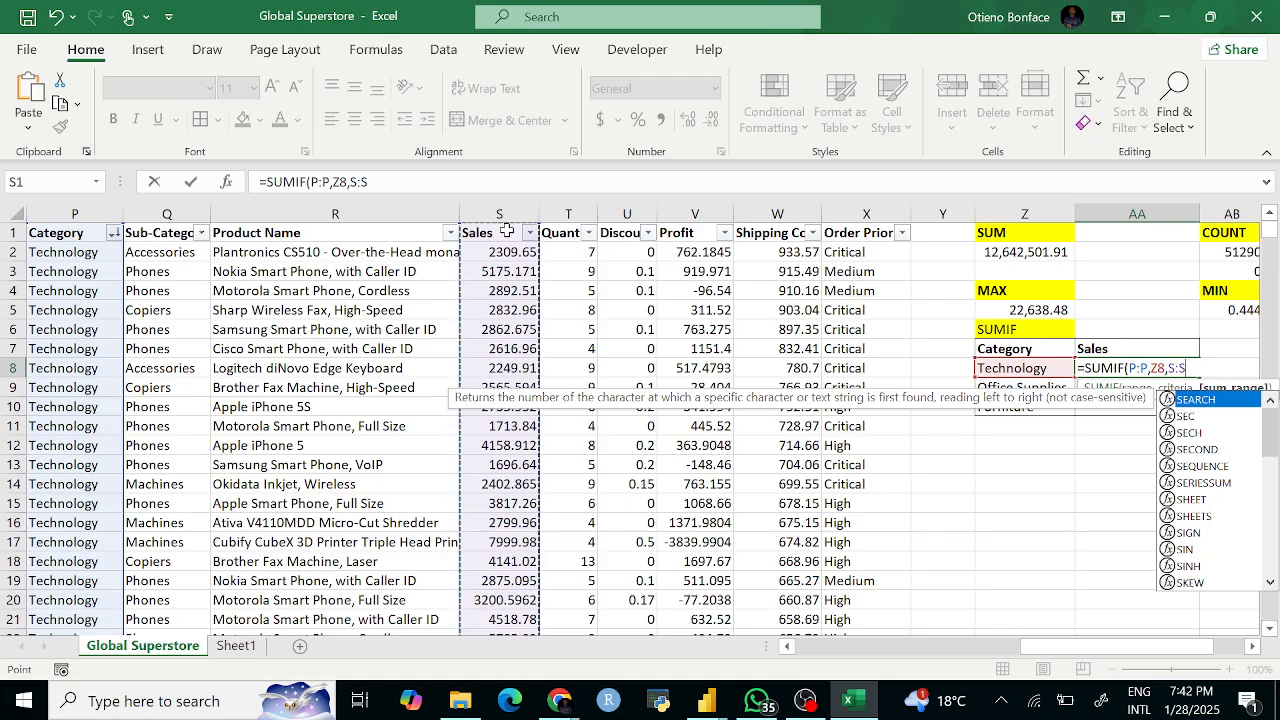
text())
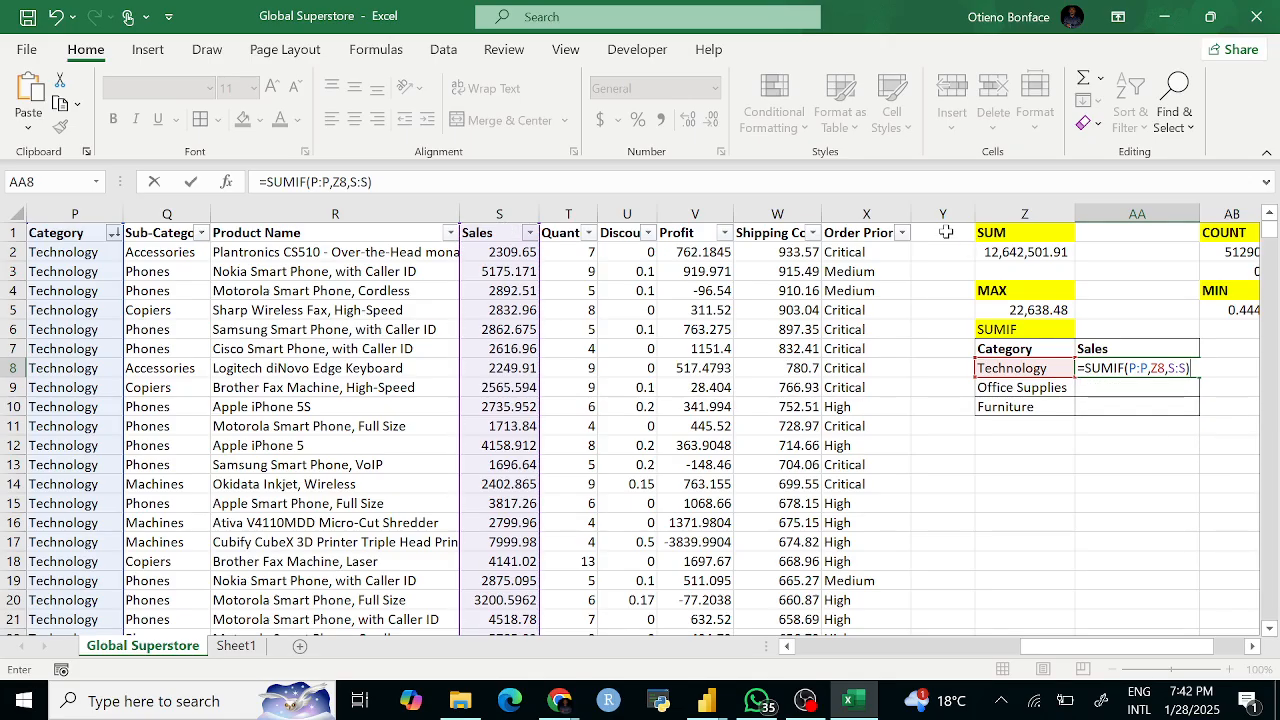
key(BackSpace)
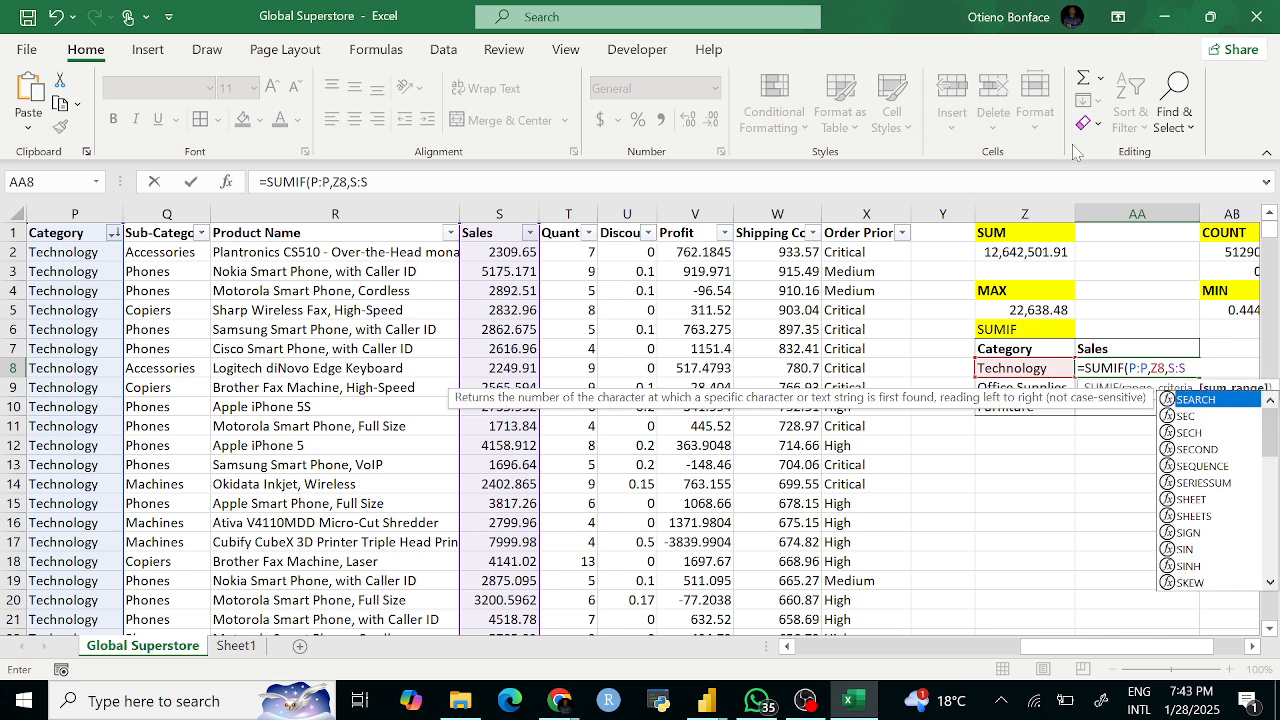
click(1142, 368)
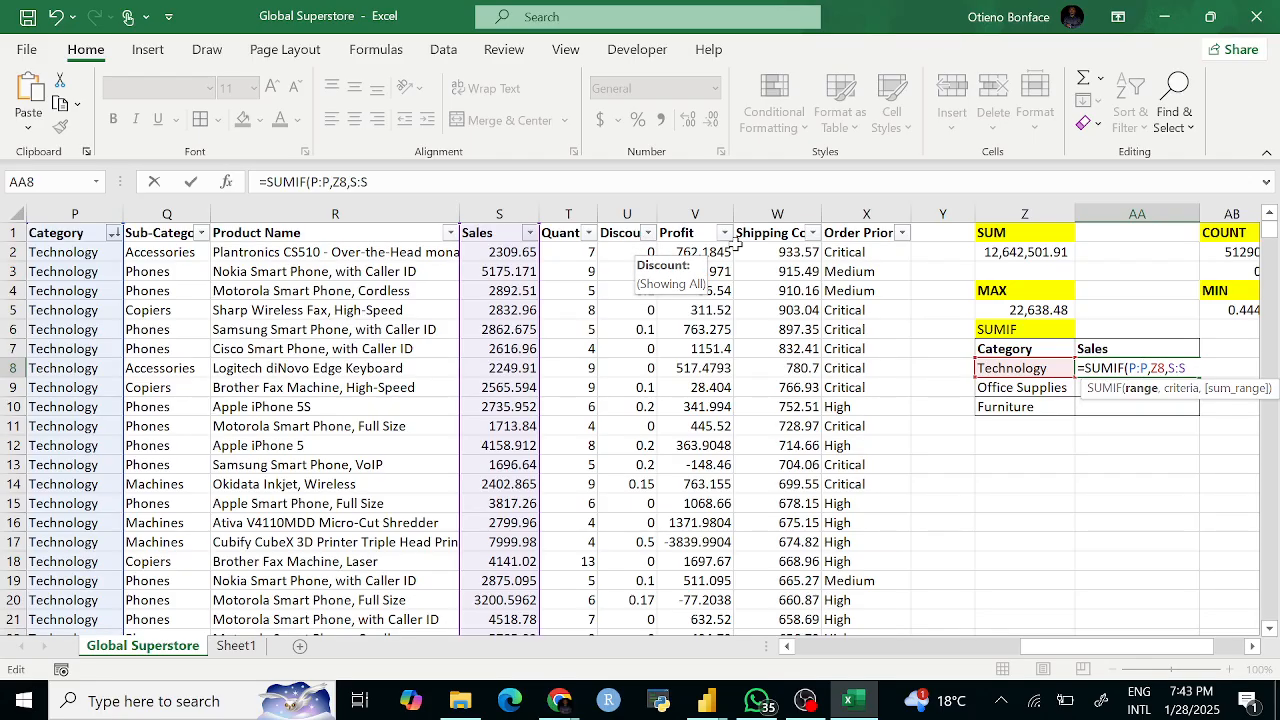
key(Return)
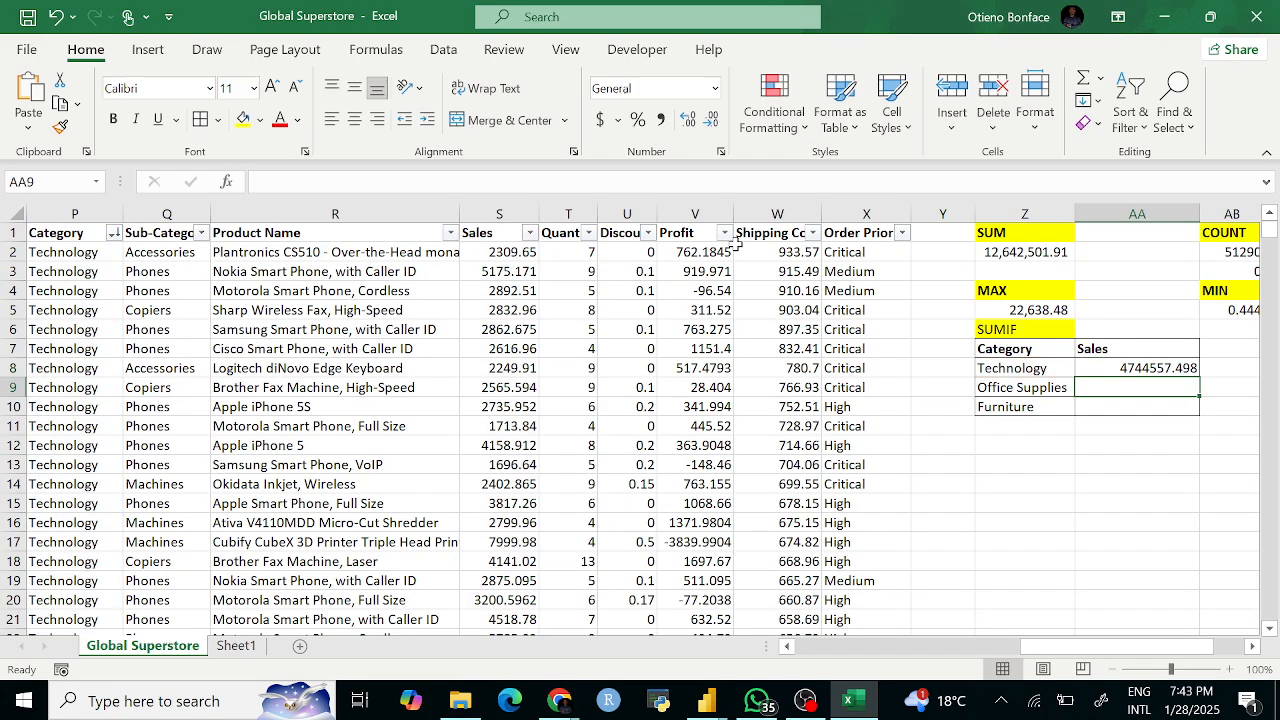
Step: Apply Comma Style to the Technology total, showing 4,744,557.50
click(1190, 370)
click(660, 119)
click(1052, 424)
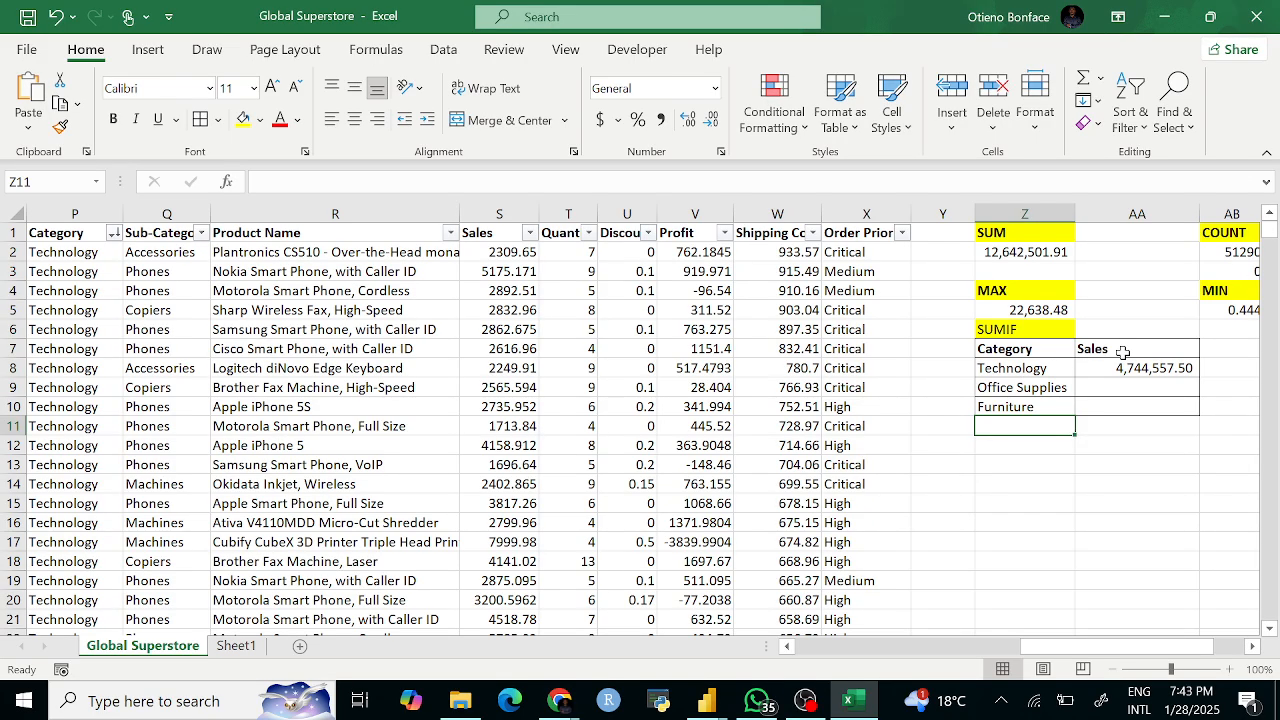
click(1020, 370)
click(1023, 427)
Step: Fill the SUMIF down to Office Supplies and Furniture, undoing the extra row below
click(1152, 370)
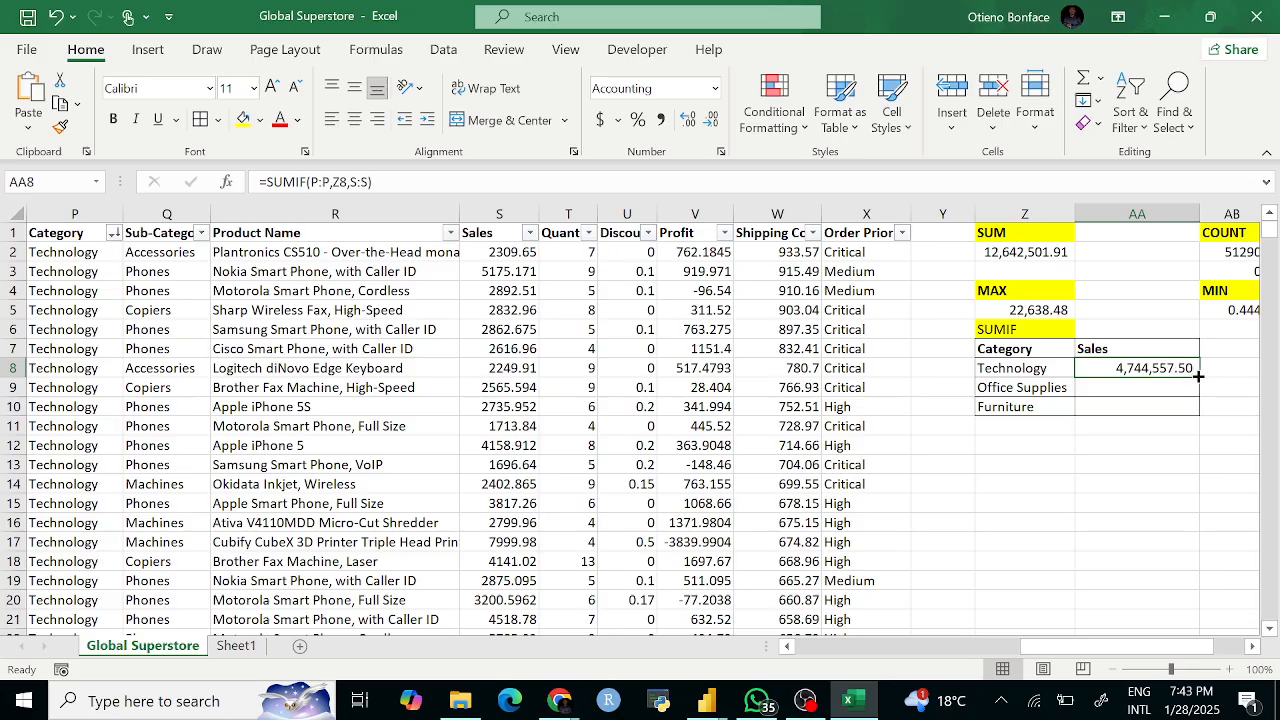
drag(1198, 376, 1199, 410)
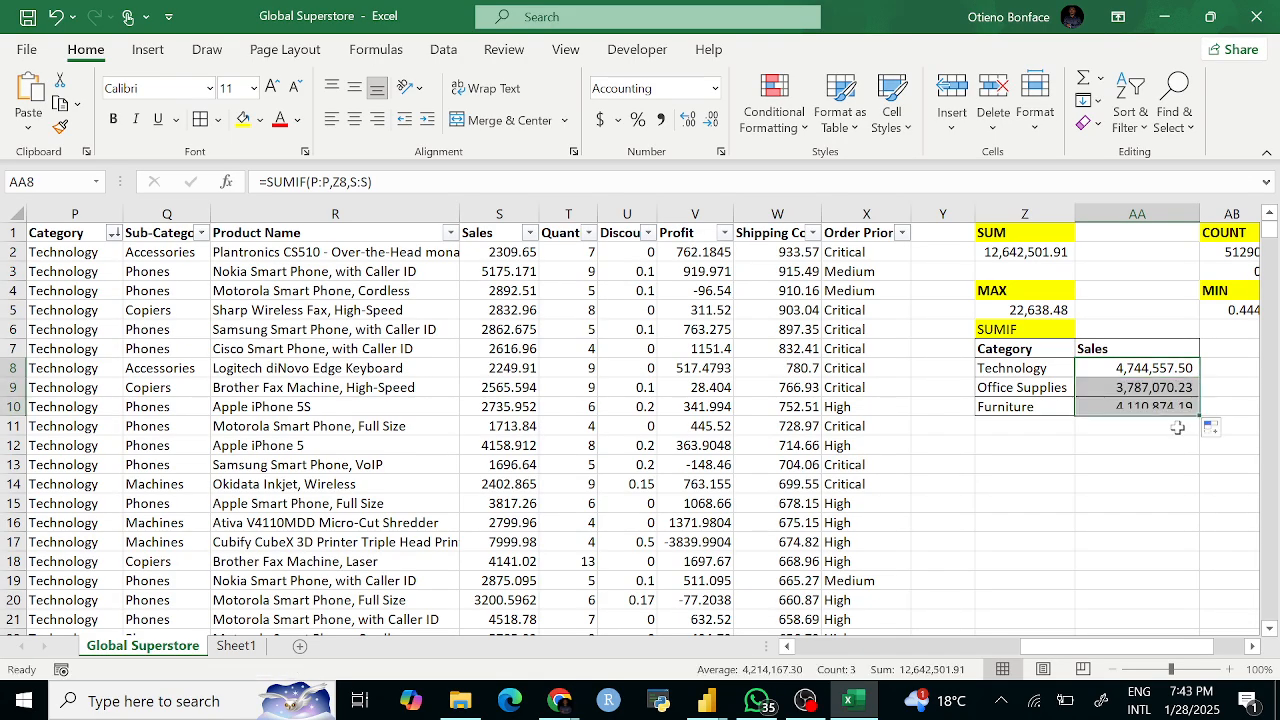
click(1008, 396)
click(1100, 390)
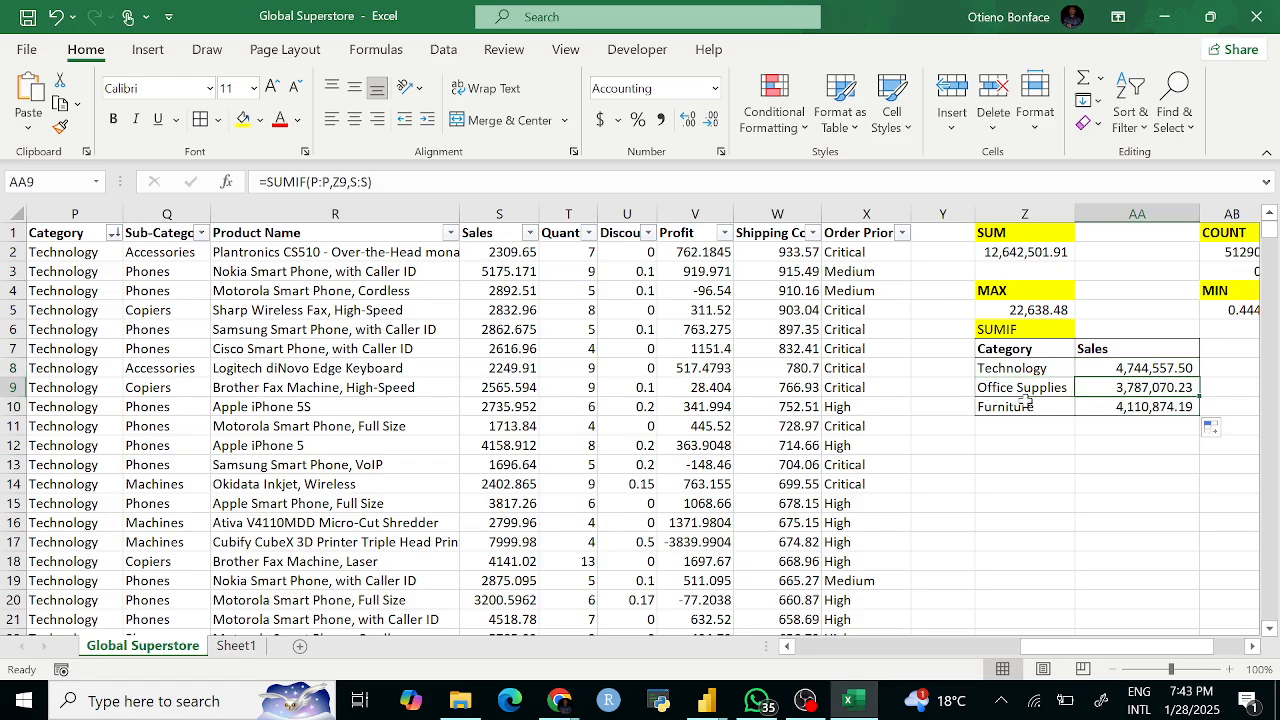
click(1120, 406)
drag(1199, 416, 1200, 434)
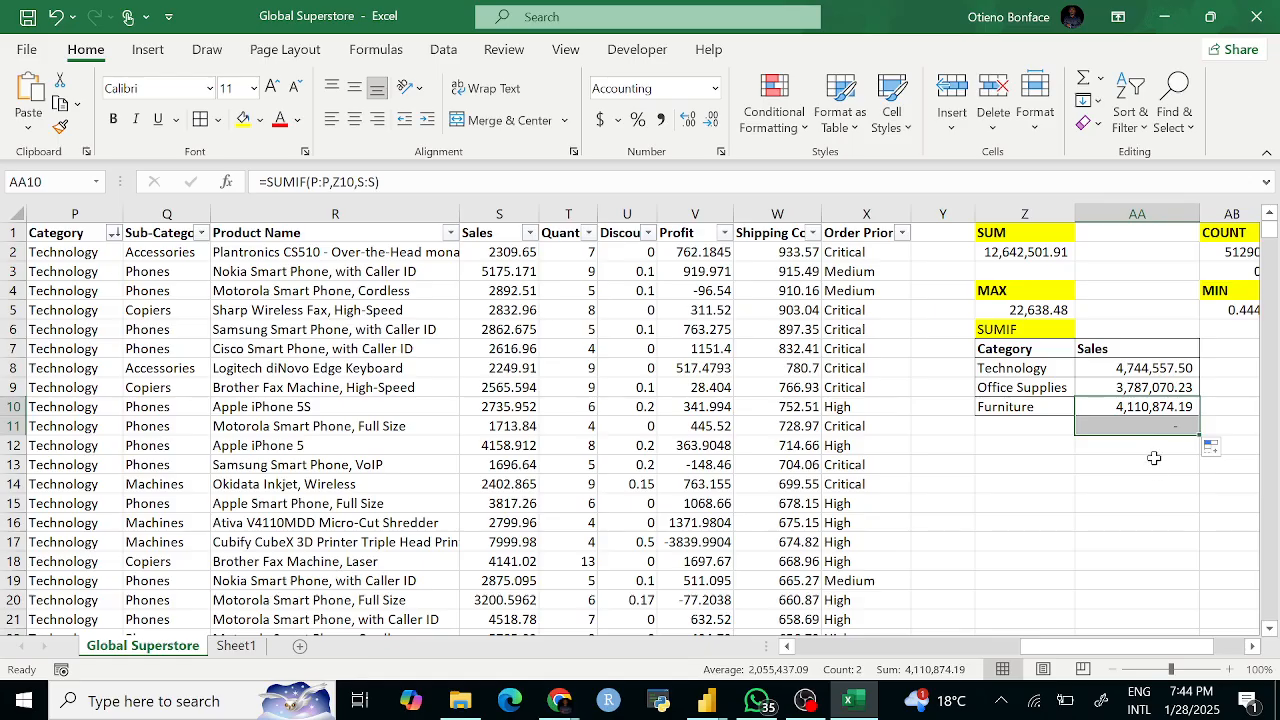
click(1172, 428)
click(1020, 424)
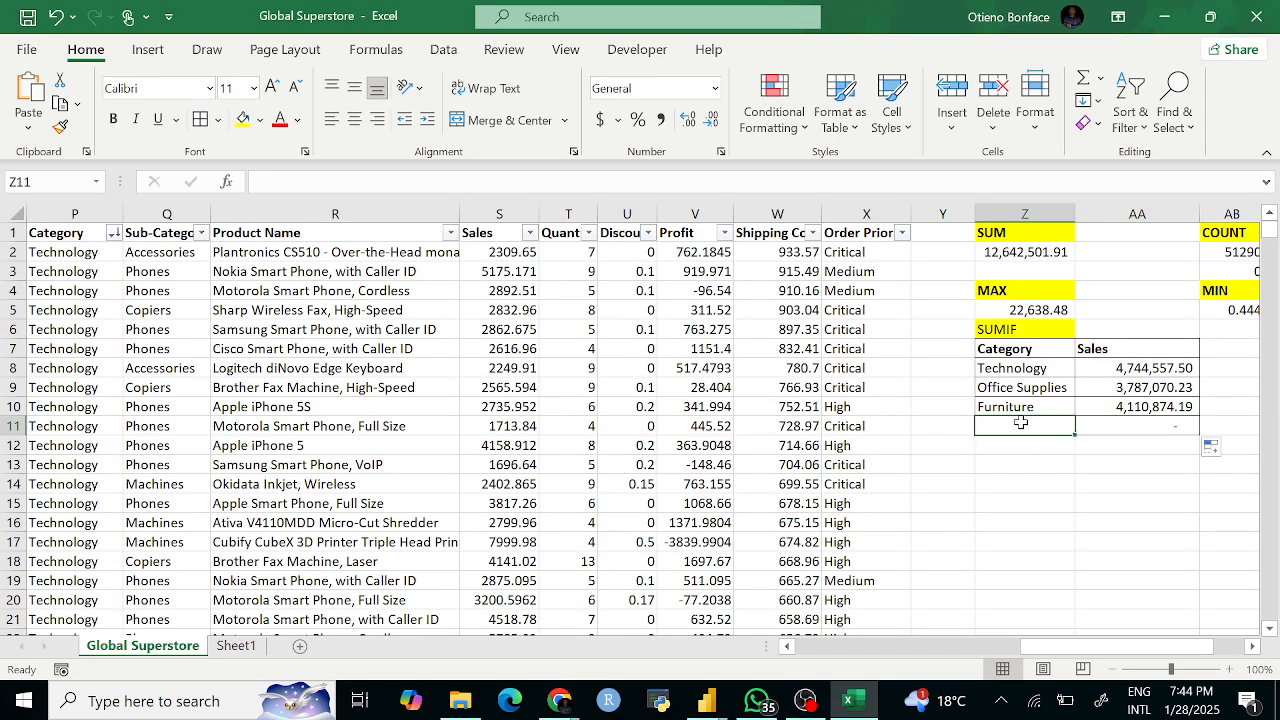
key(ctrl+z)
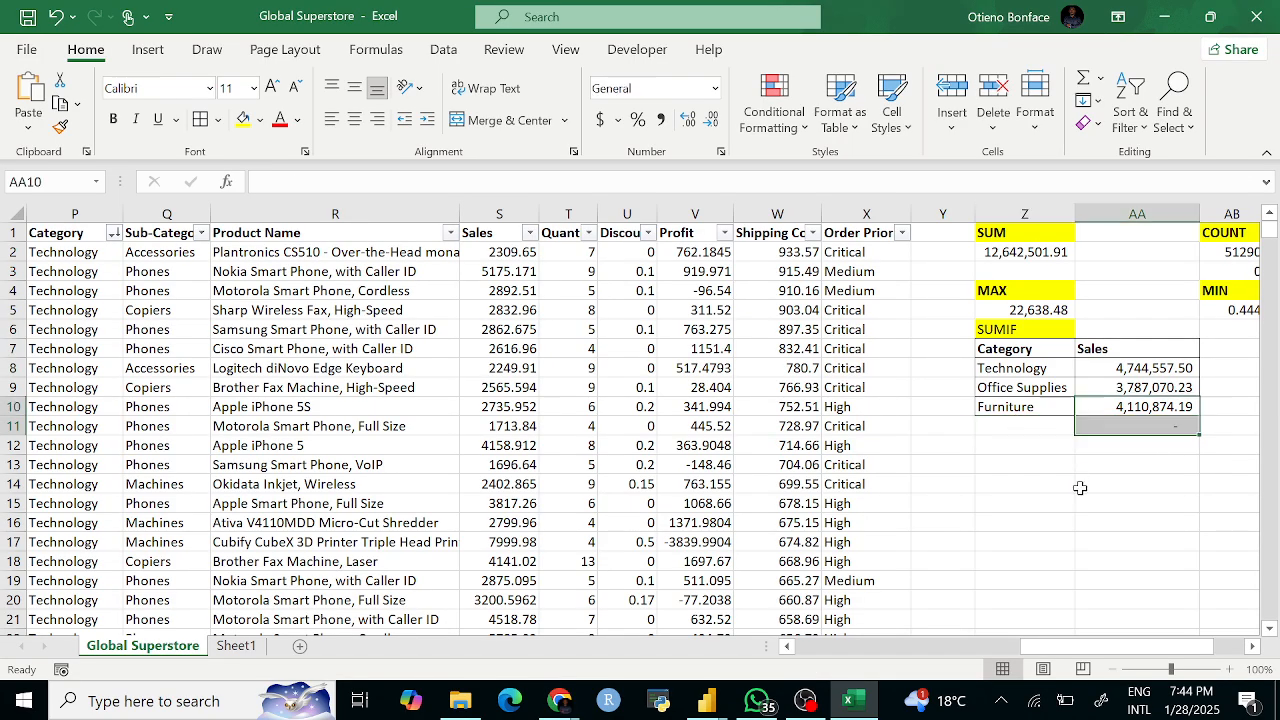
click(1157, 460)
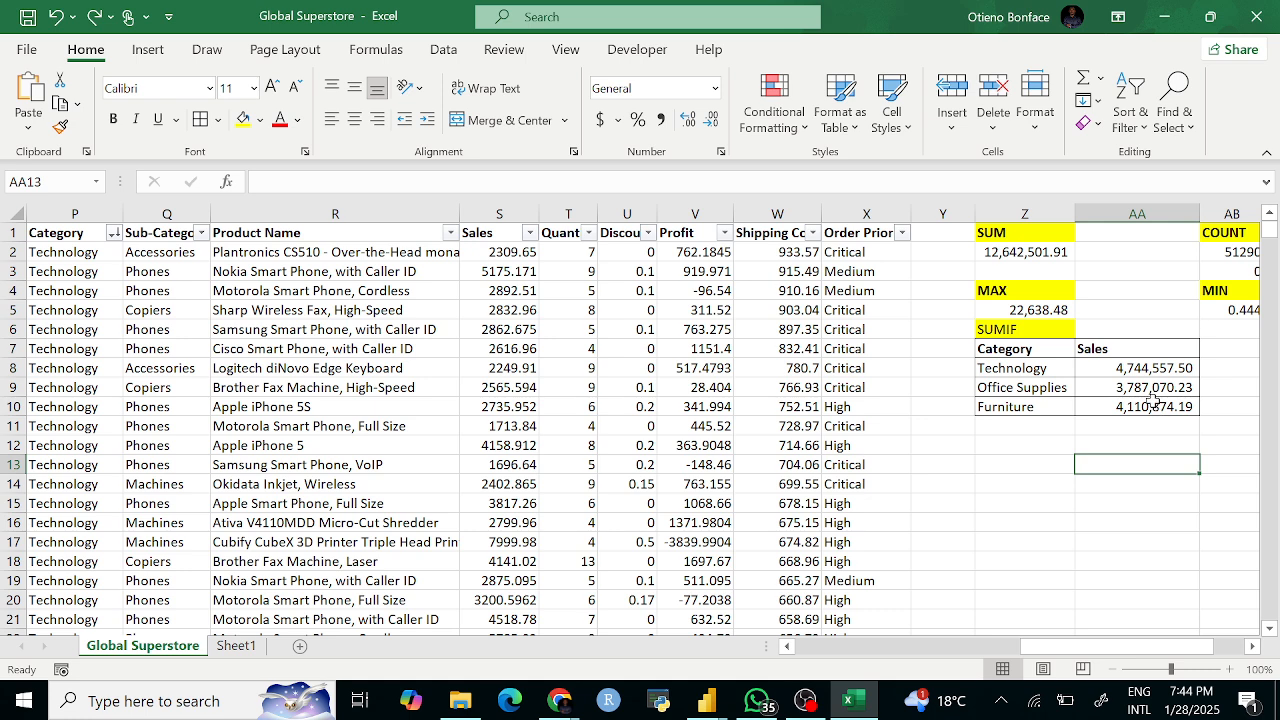
Step: Recheck the Technology formula and select the category names in Z8:Z10
click(1102, 368)
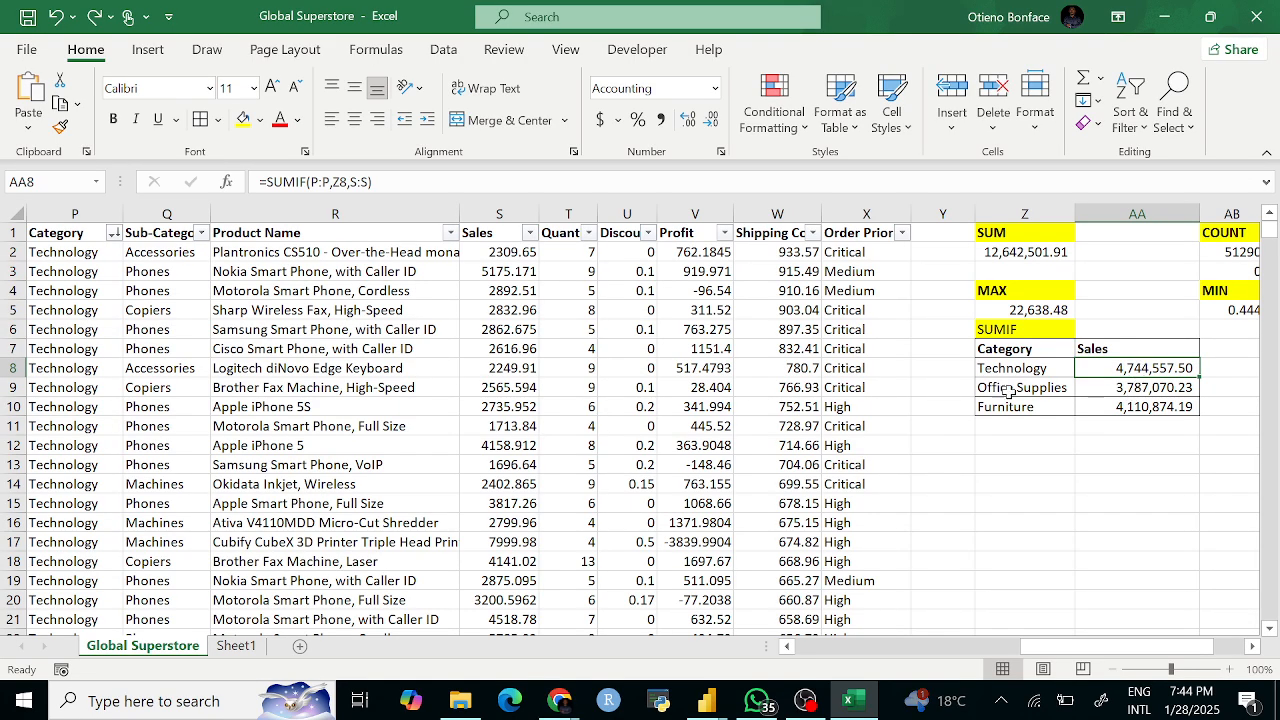
click(1114, 445)
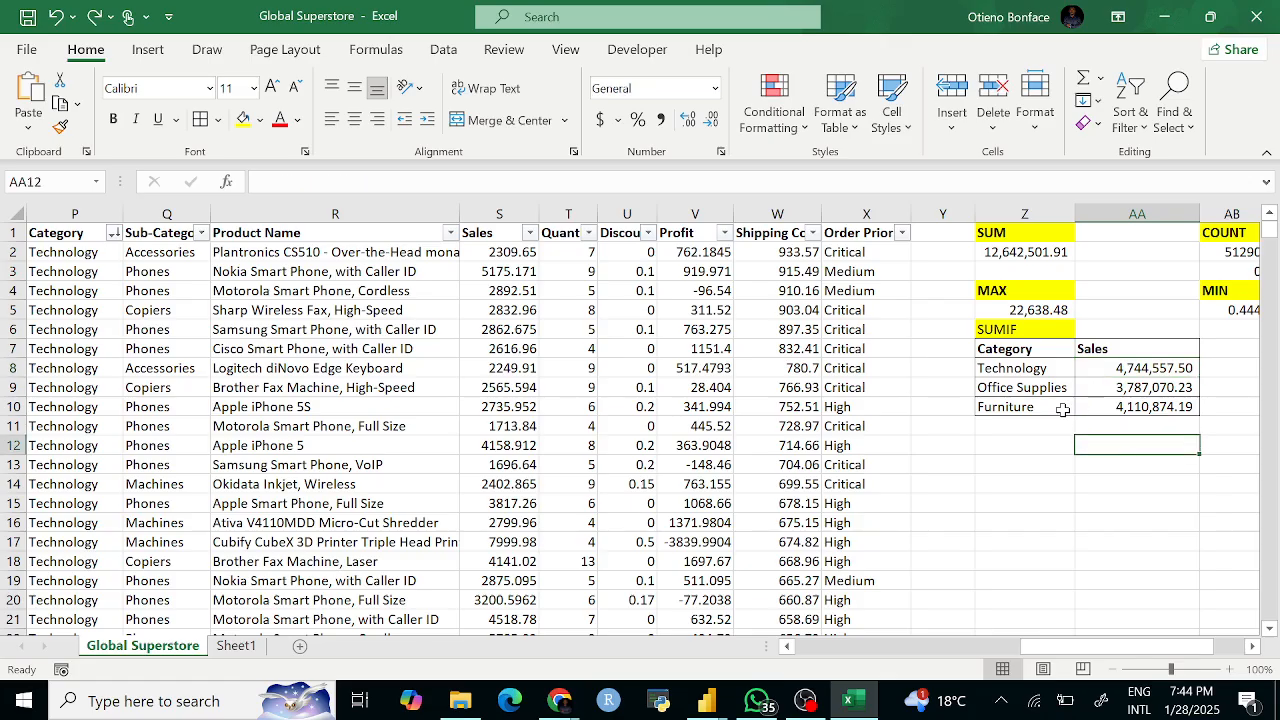
drag(1038, 370, 1027, 408)
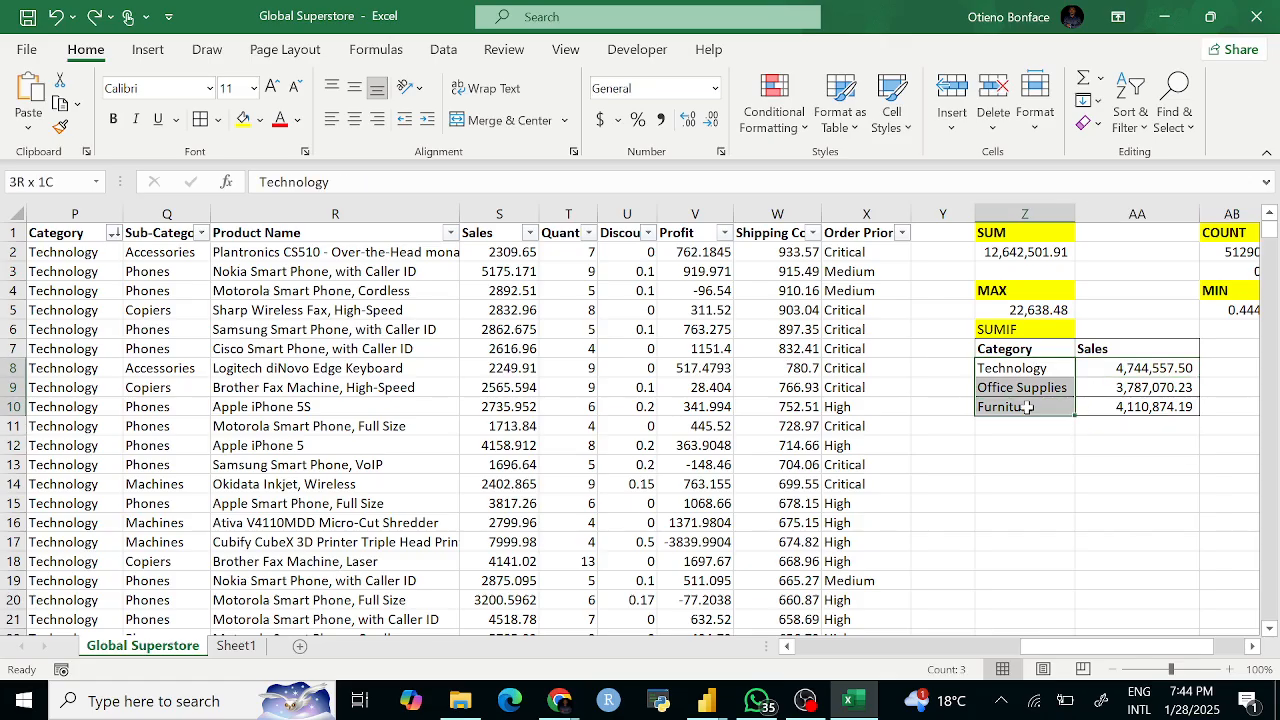
Step: Begin a SUMIF in AA13 using range P2:P51291, extended with Ctrl+Shift+Down
click(1116, 464)
text(=s)
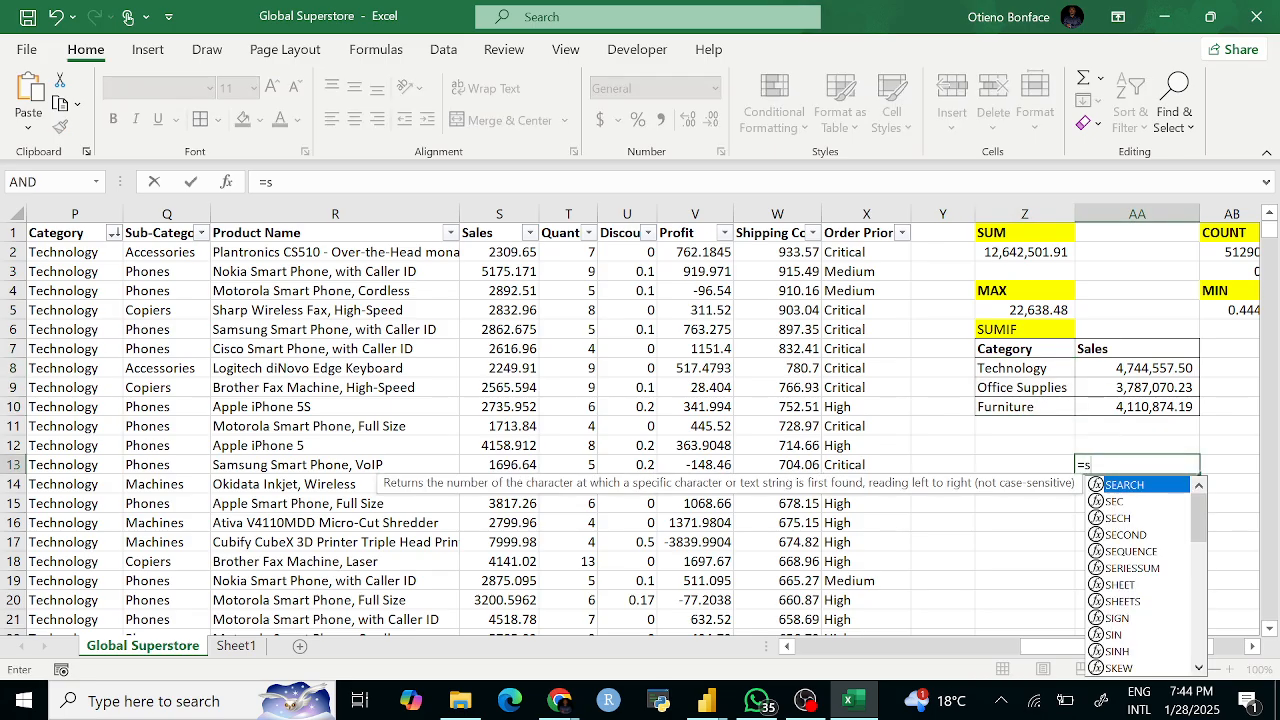
text(umif)
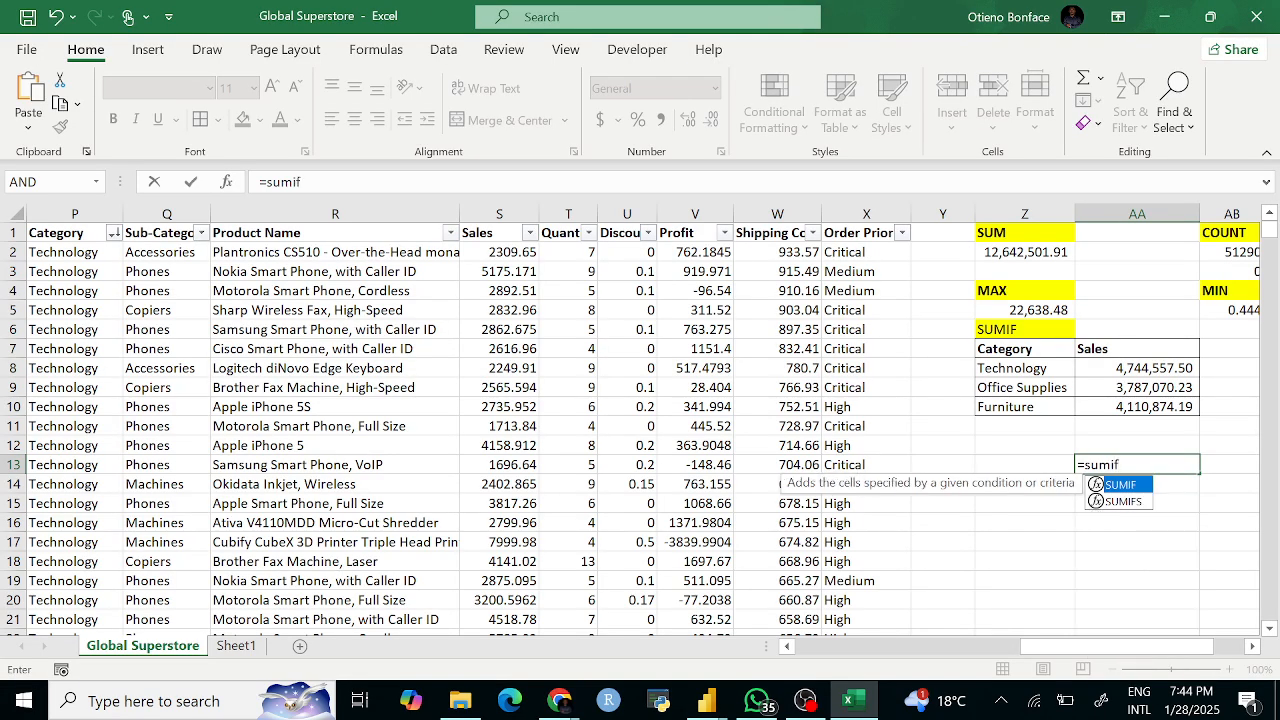
key(Tab)
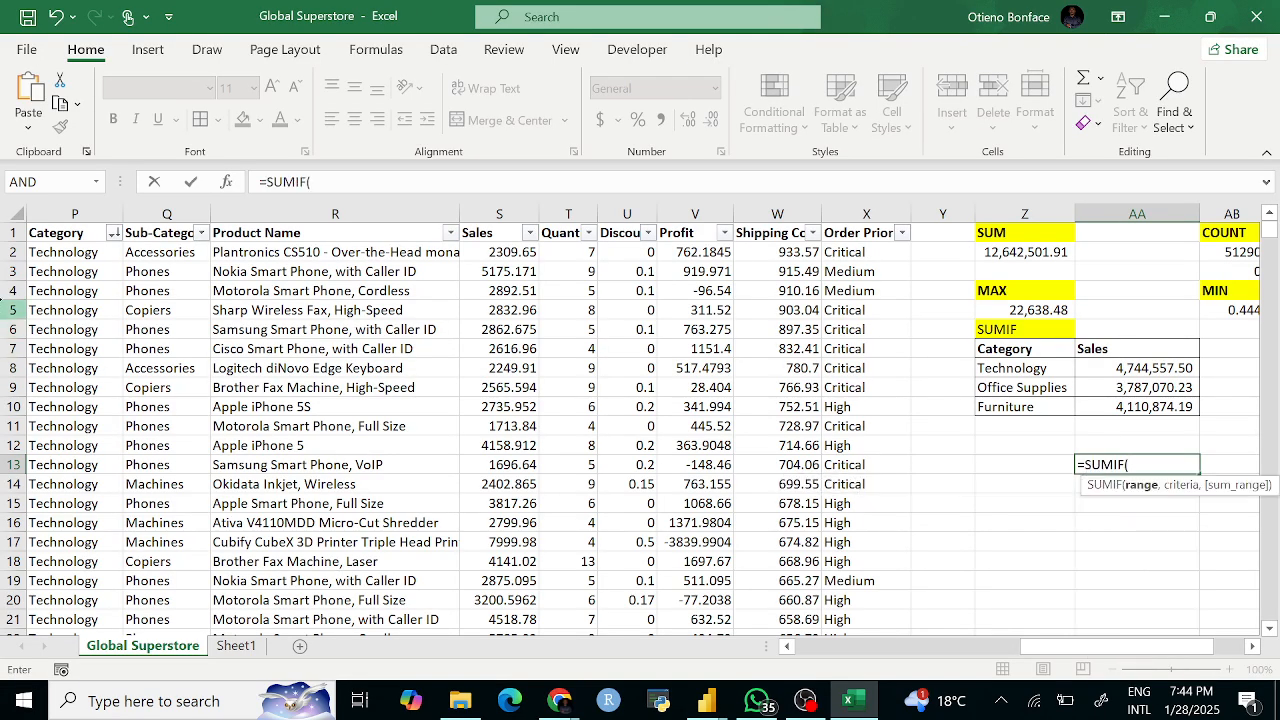
click(62, 210)
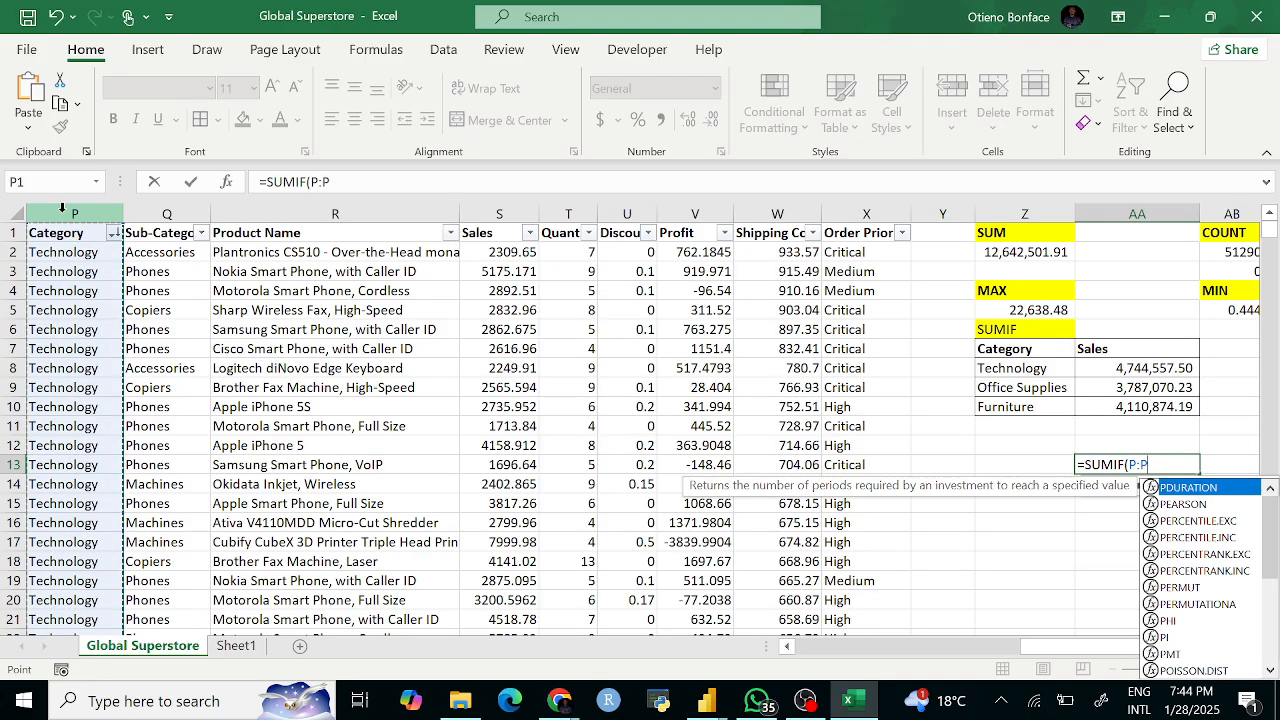
click(62, 252)
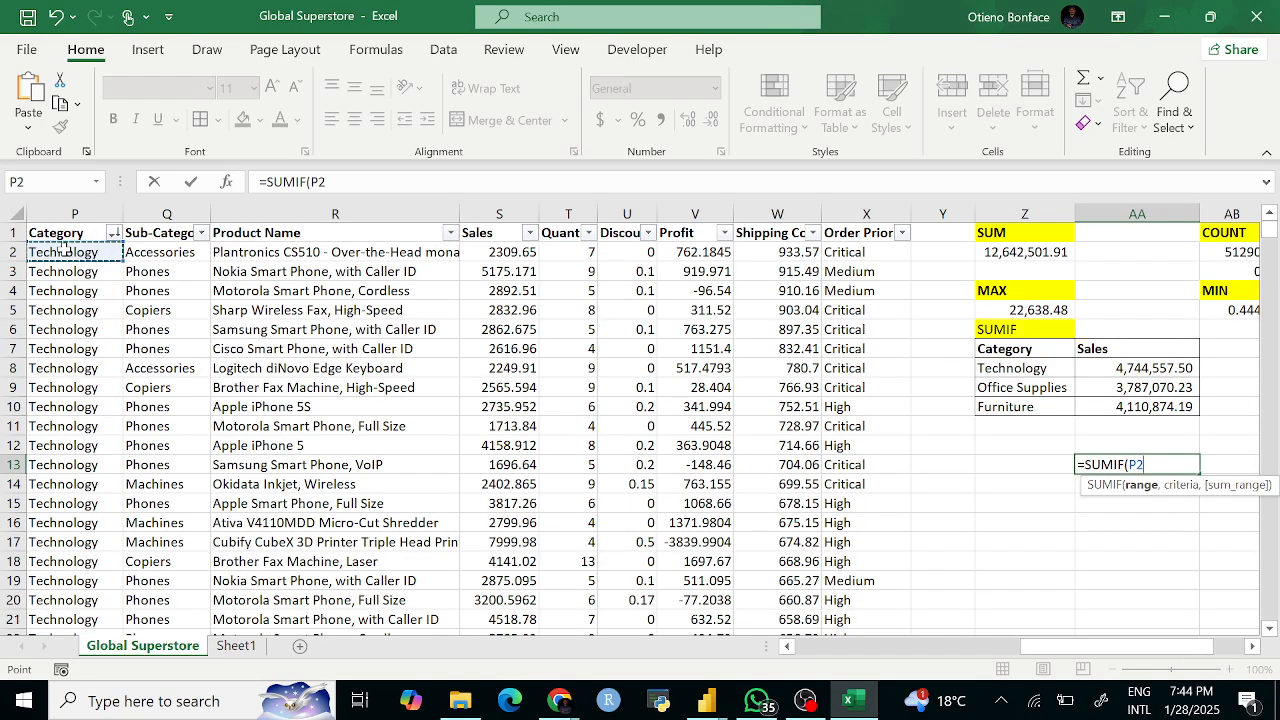
key(ctrl+shift+Down)
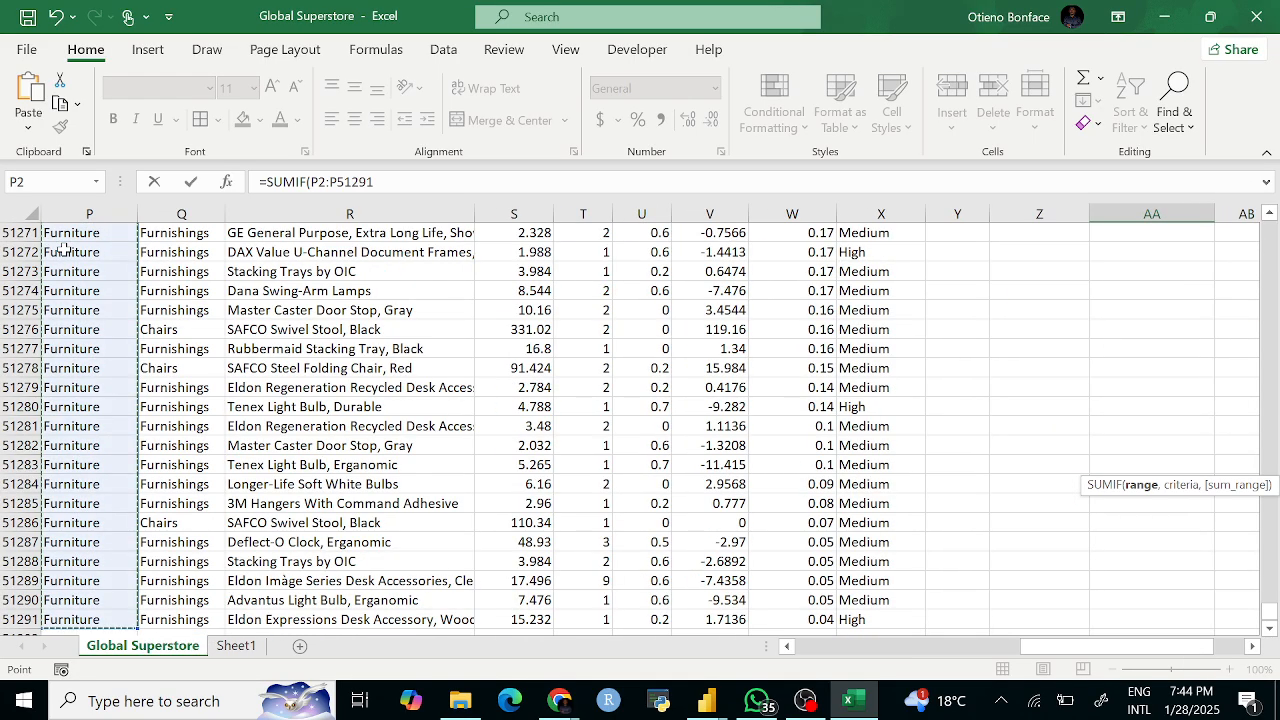
key(F2)
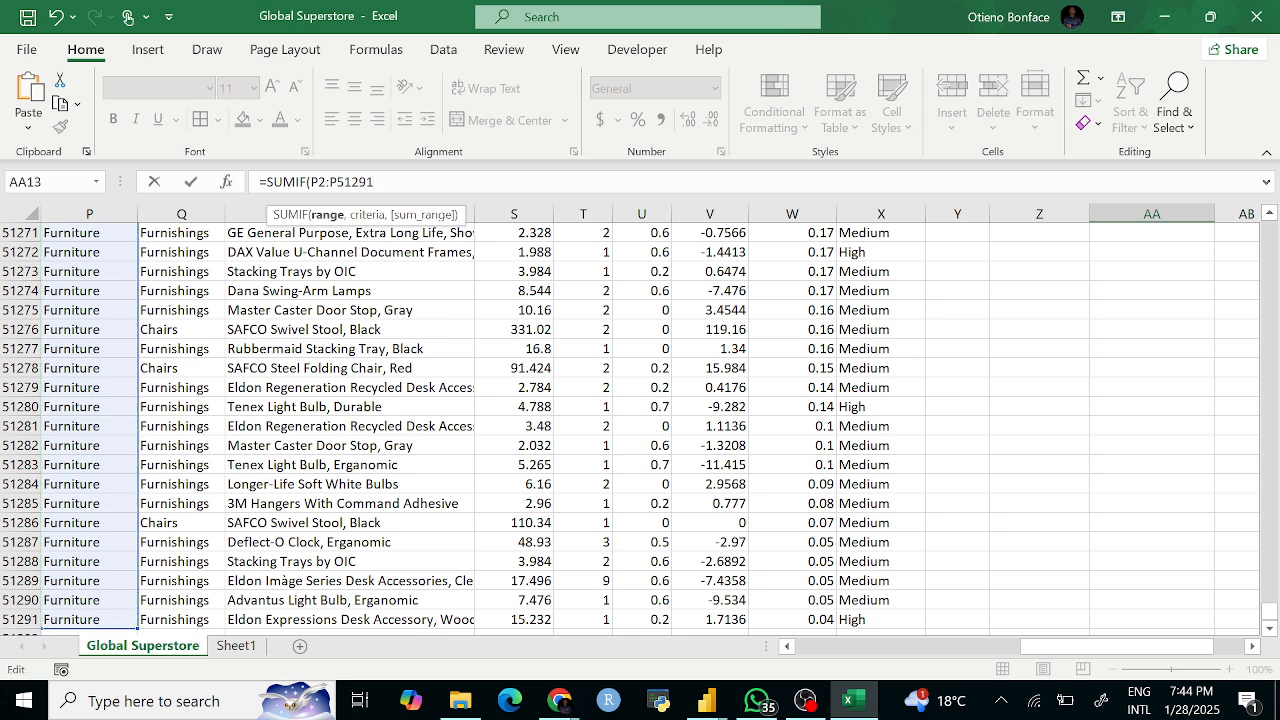
text(,"Technology)
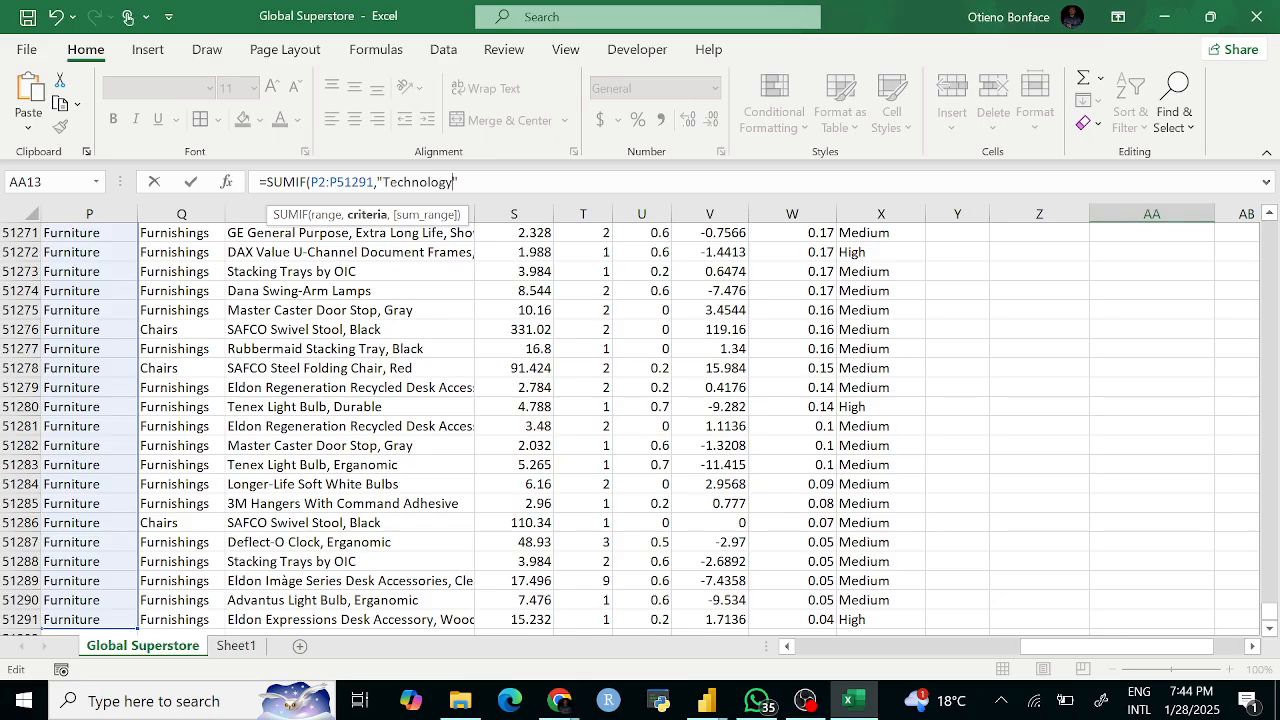
Step: Finish with criterion "Technology" and sum range S2:S51291, returning 4744557.498
text(,)
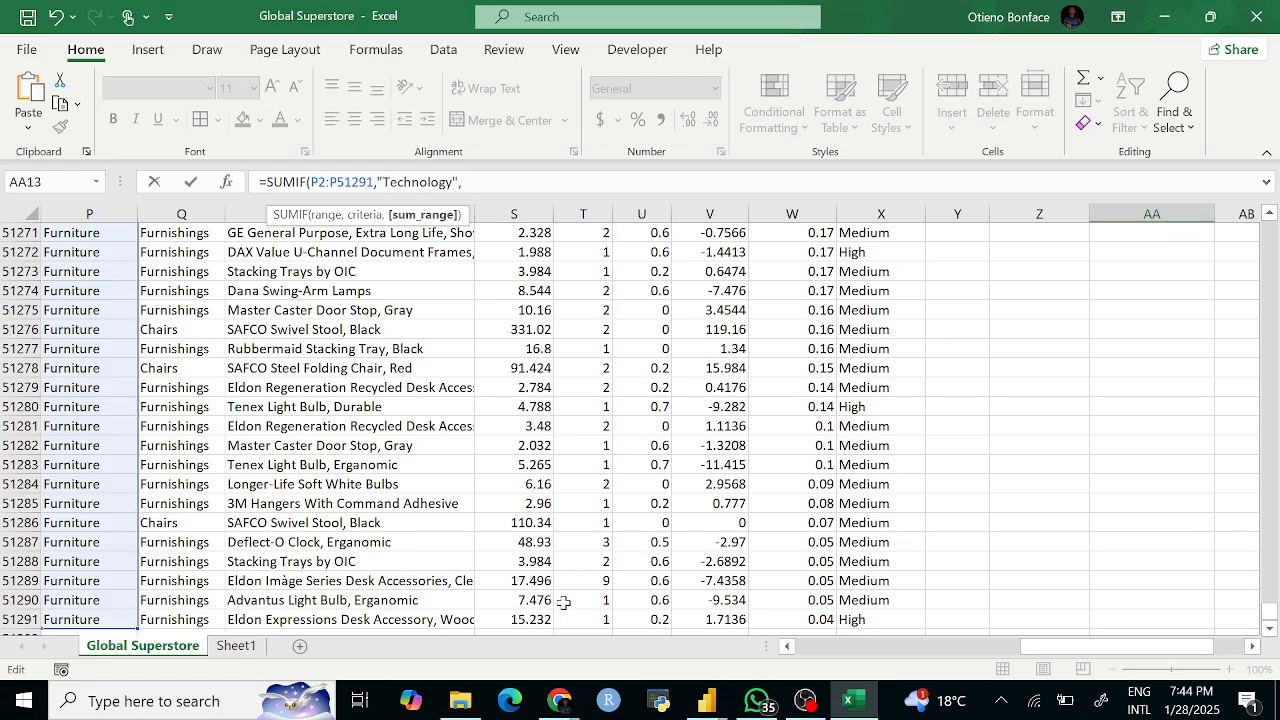
click(537, 617)
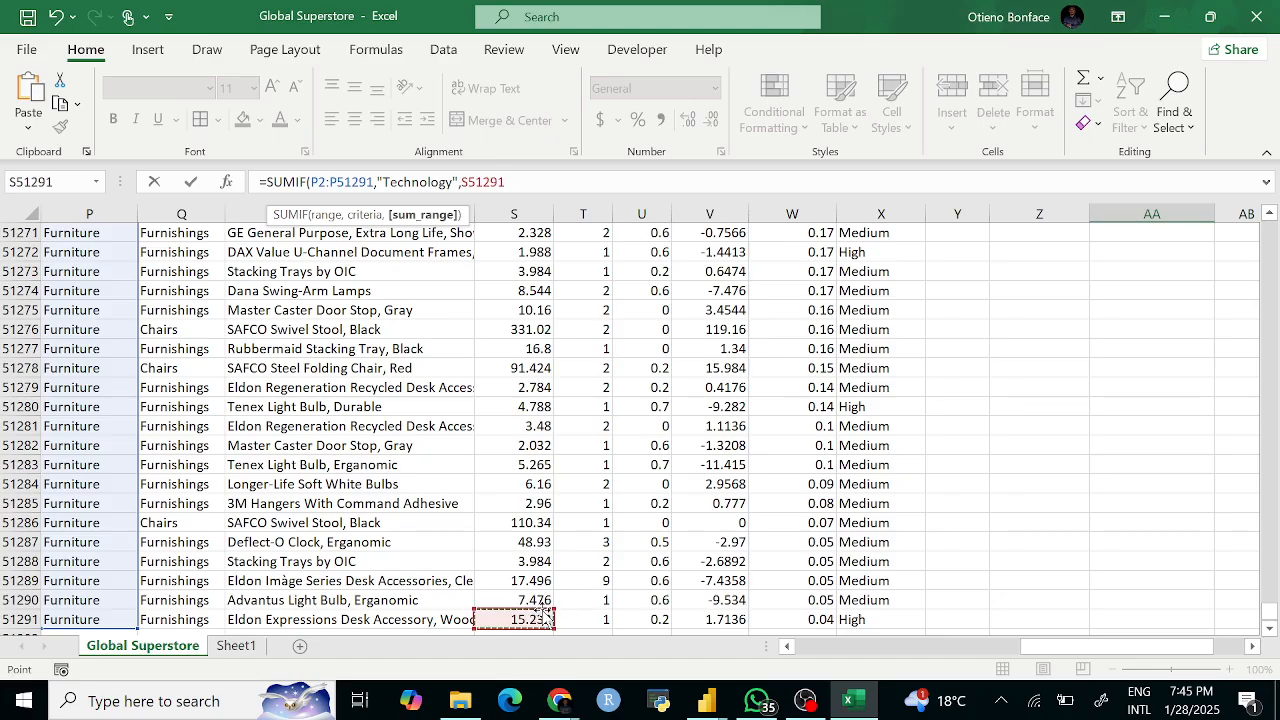
key(ctrl+shift+Up)
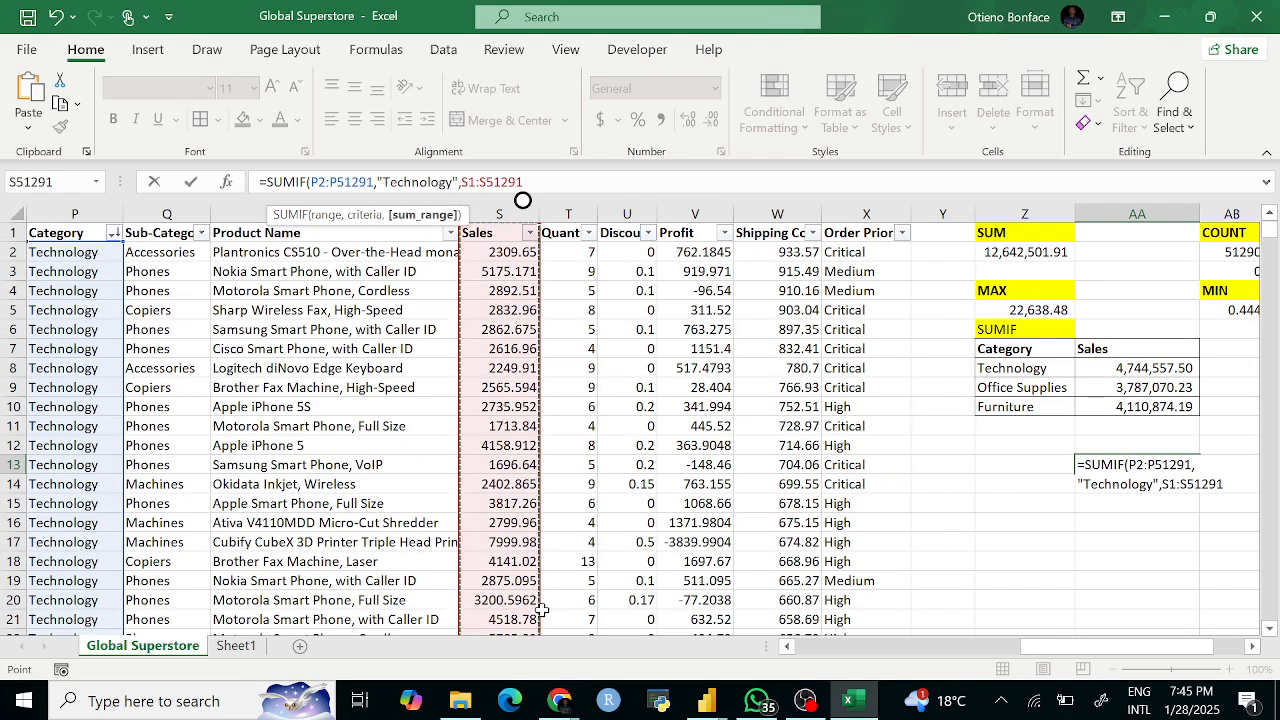
key(shift+Down)
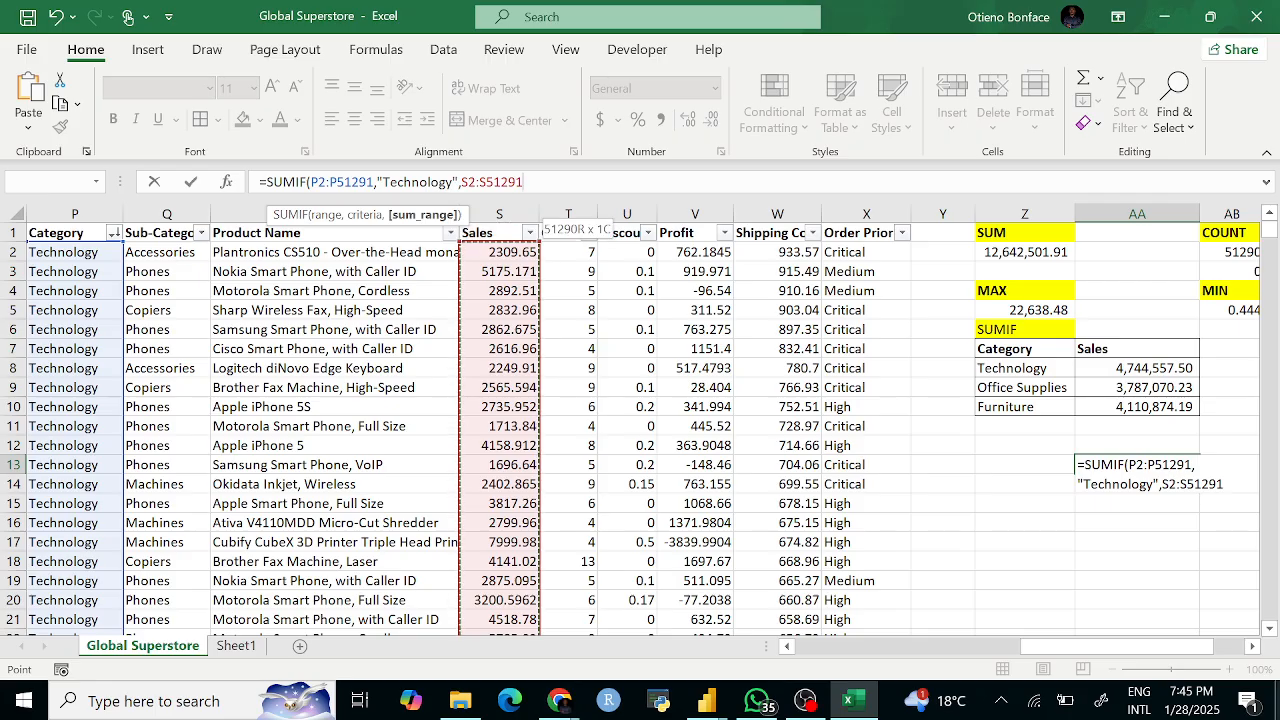
text())
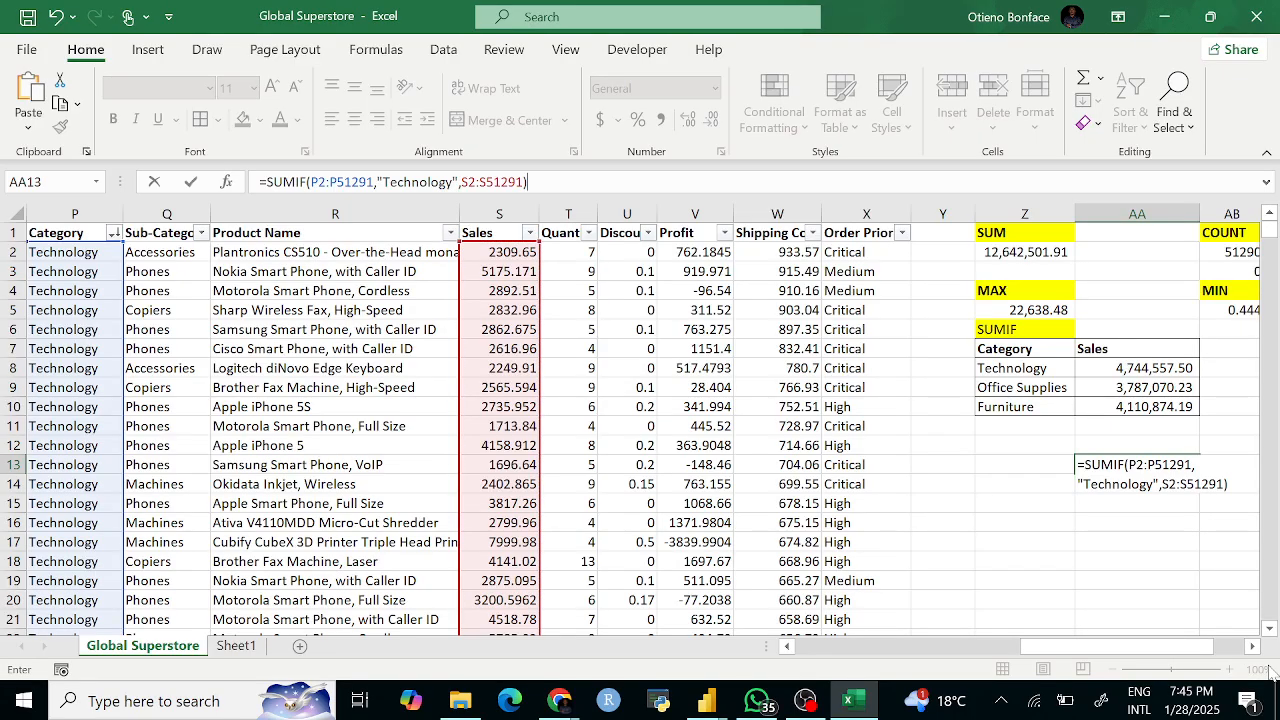
key(Return)
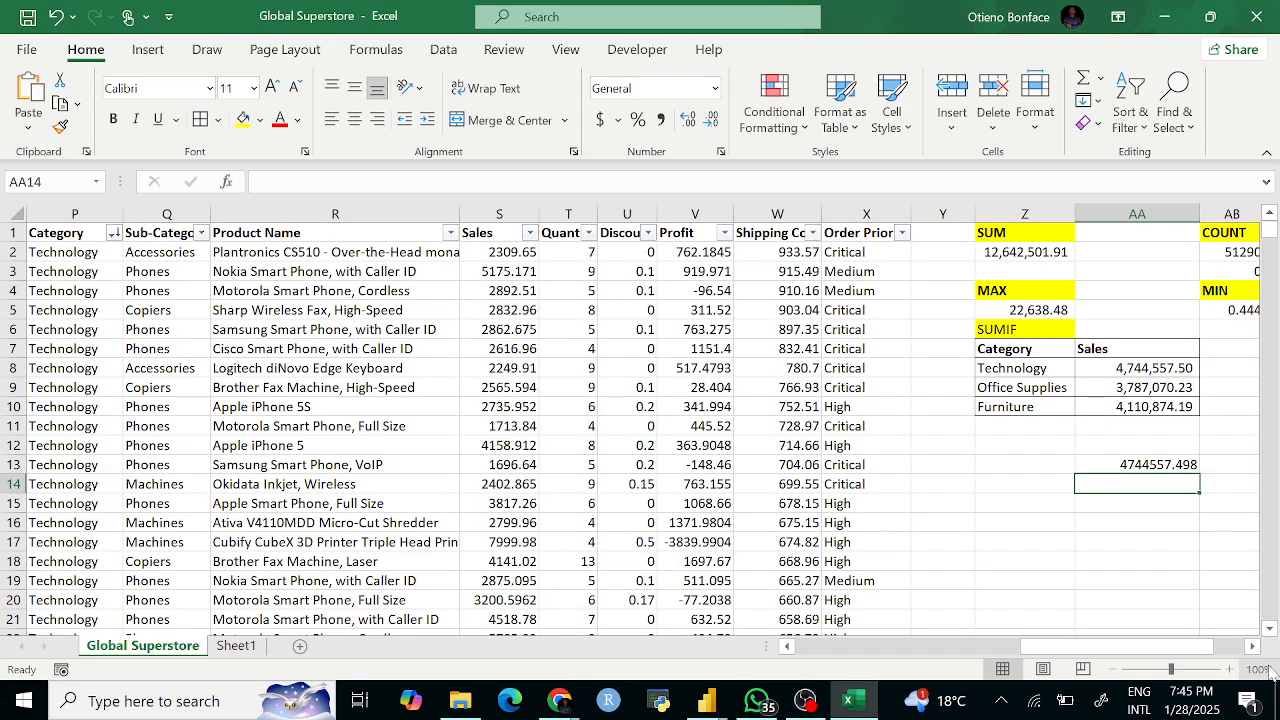
click(1152, 465)
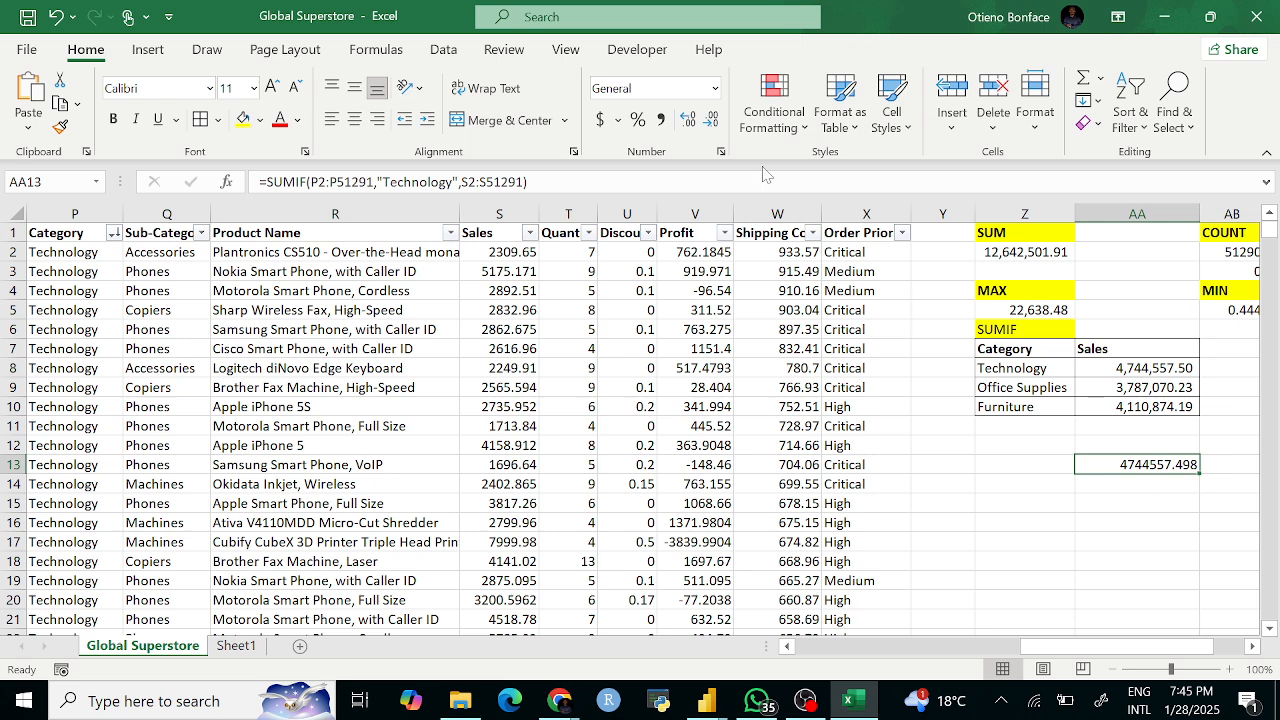
Step: Apply Comma Style to AA13, showing 4,744,557.50
click(661, 120)
click(1102, 503)
click(1120, 469)
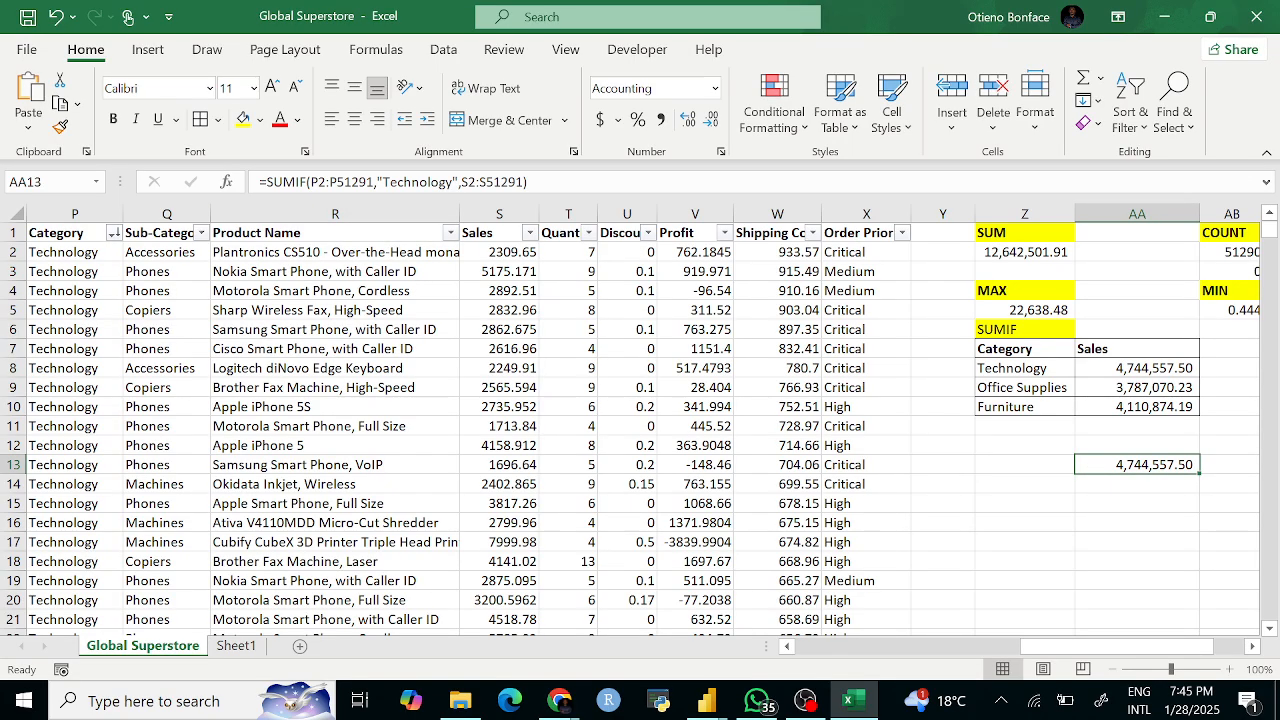
drag(378, 182, 403, 182)
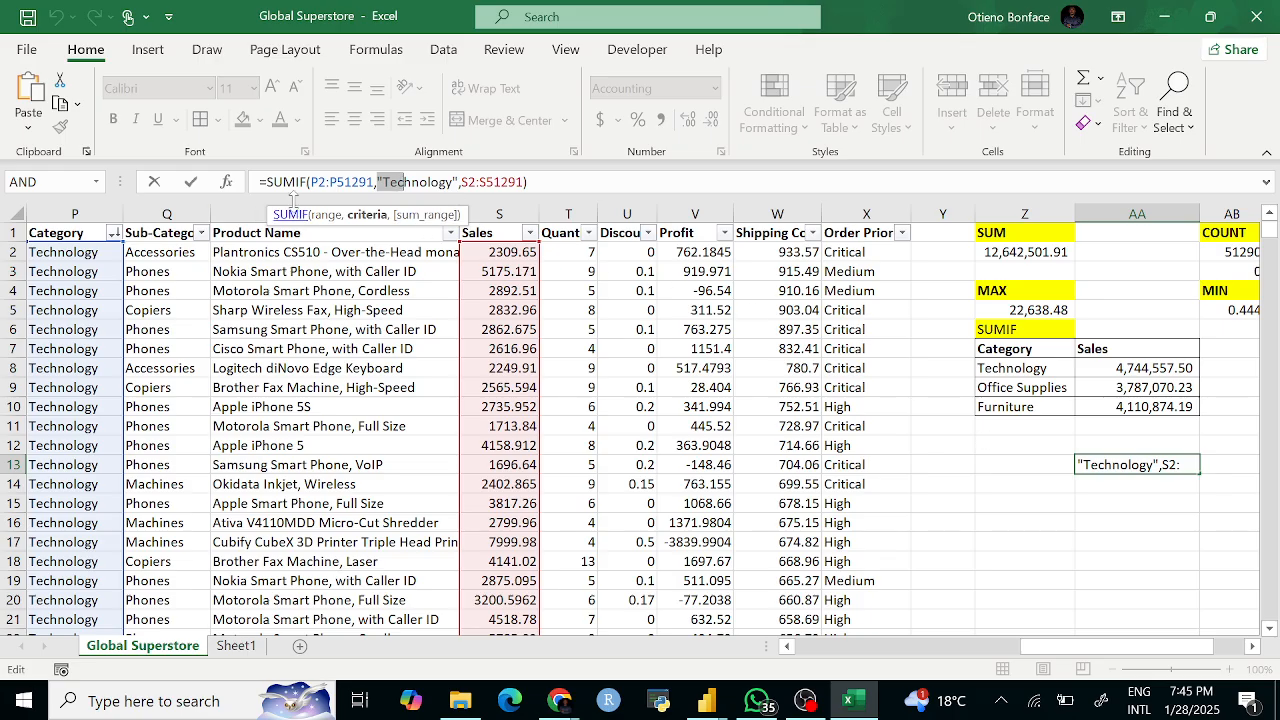
key(Return)
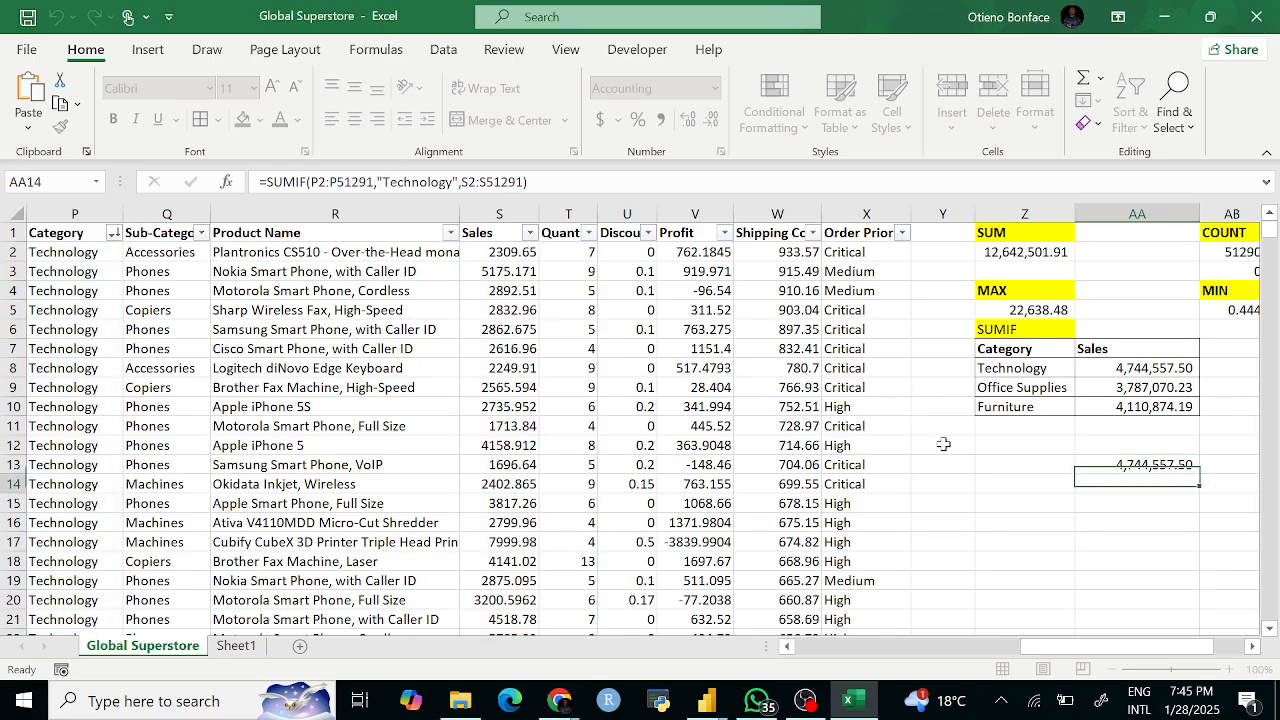
key(Up)
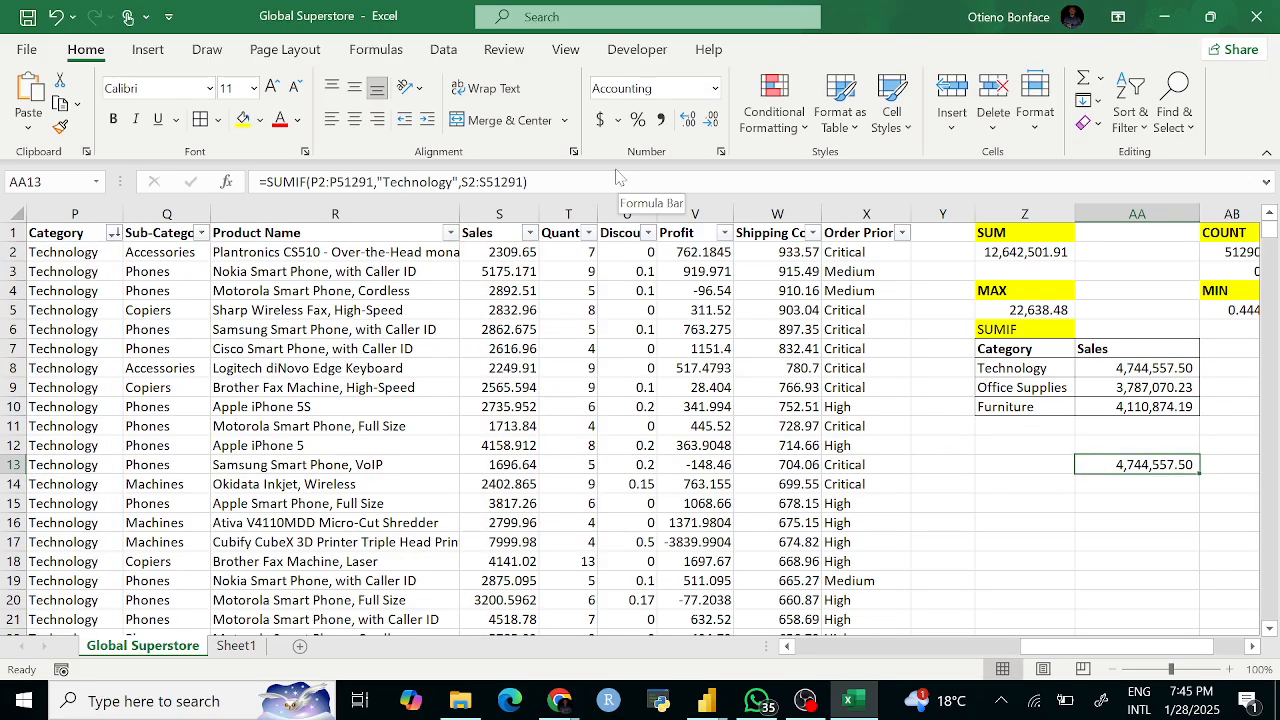
Step: Copy the formula to AA14 with criterion "Office Supplies", returning 3787070.225
drag(612, 182, 258, 182)
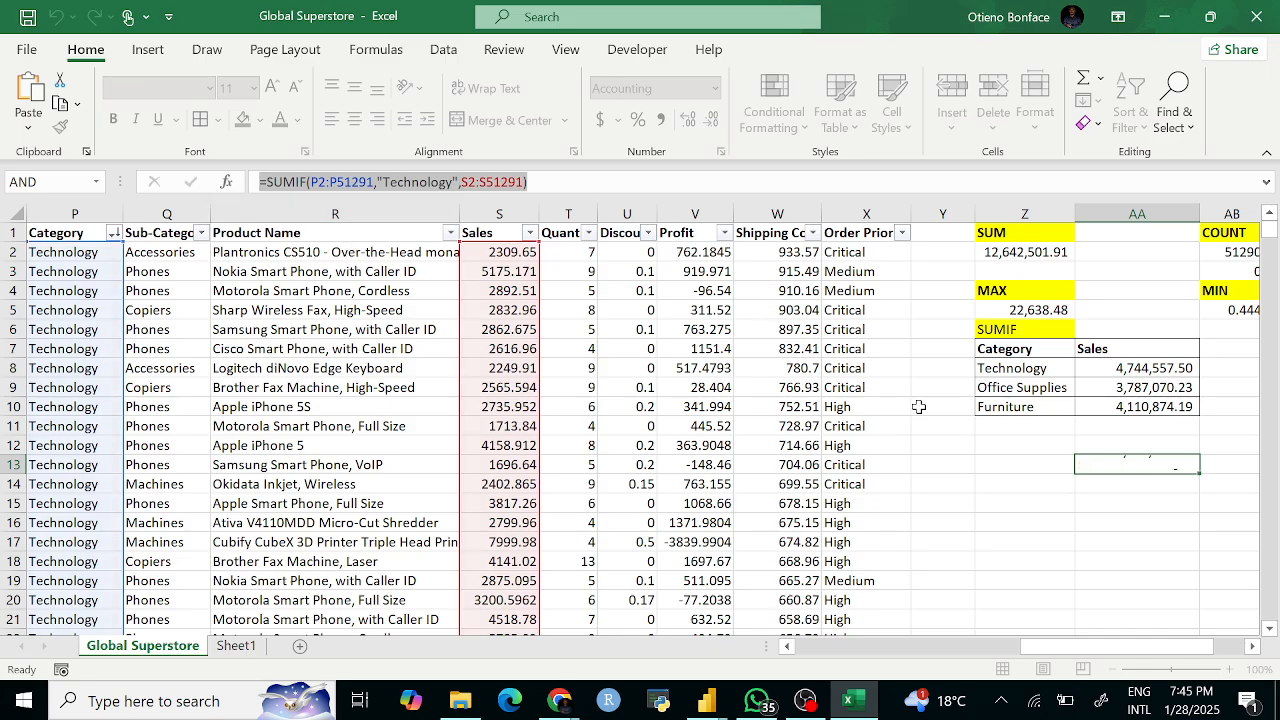
key(Return)
key(ctrl+v)
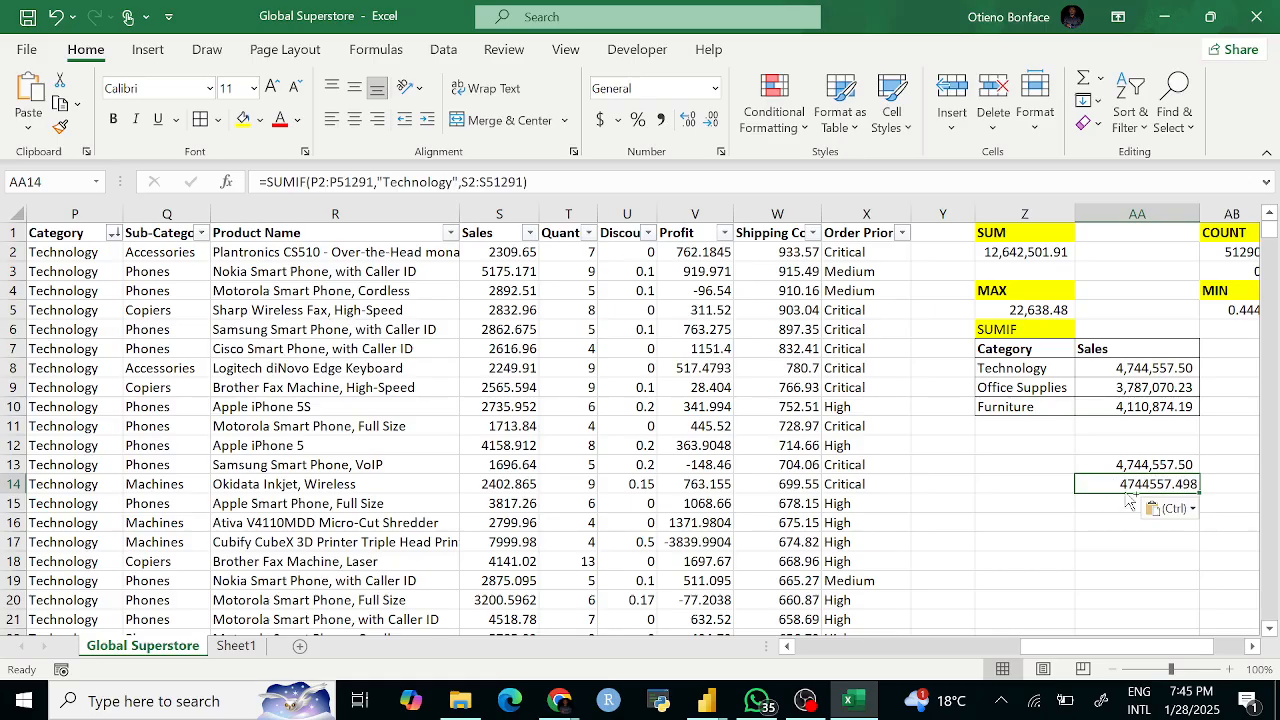
drag(452, 182, 390, 182)
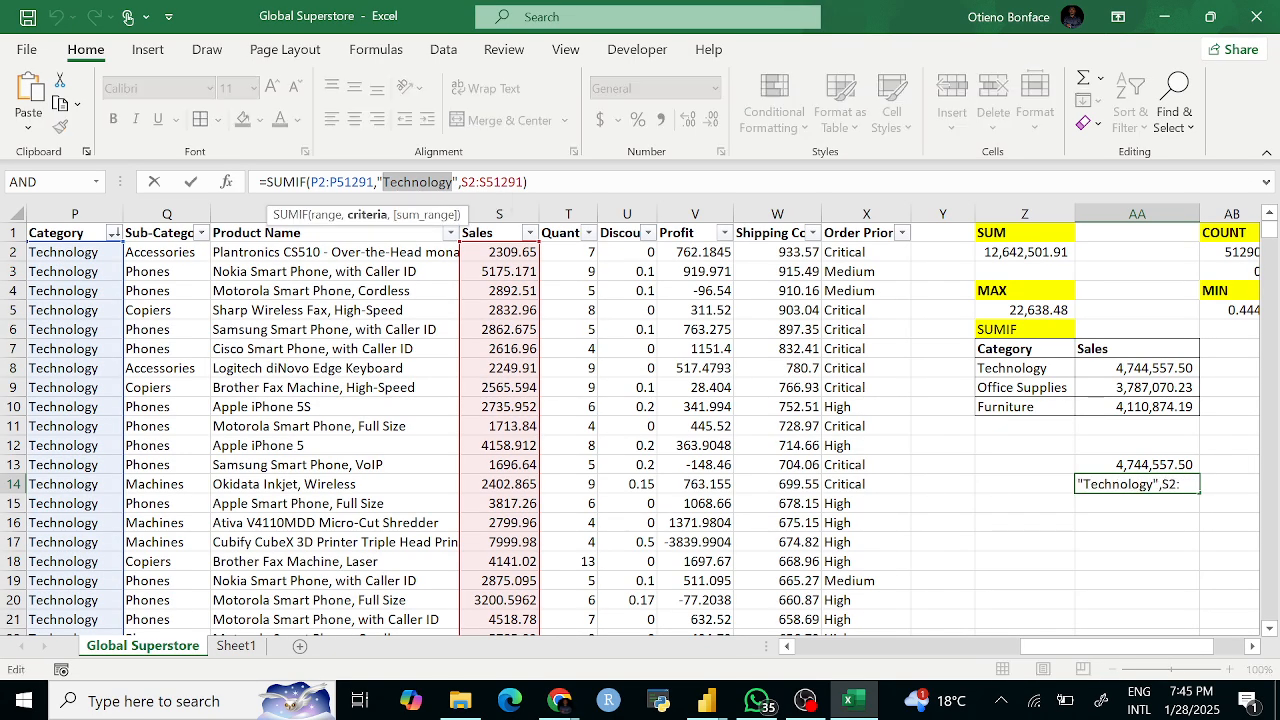
text(Office)
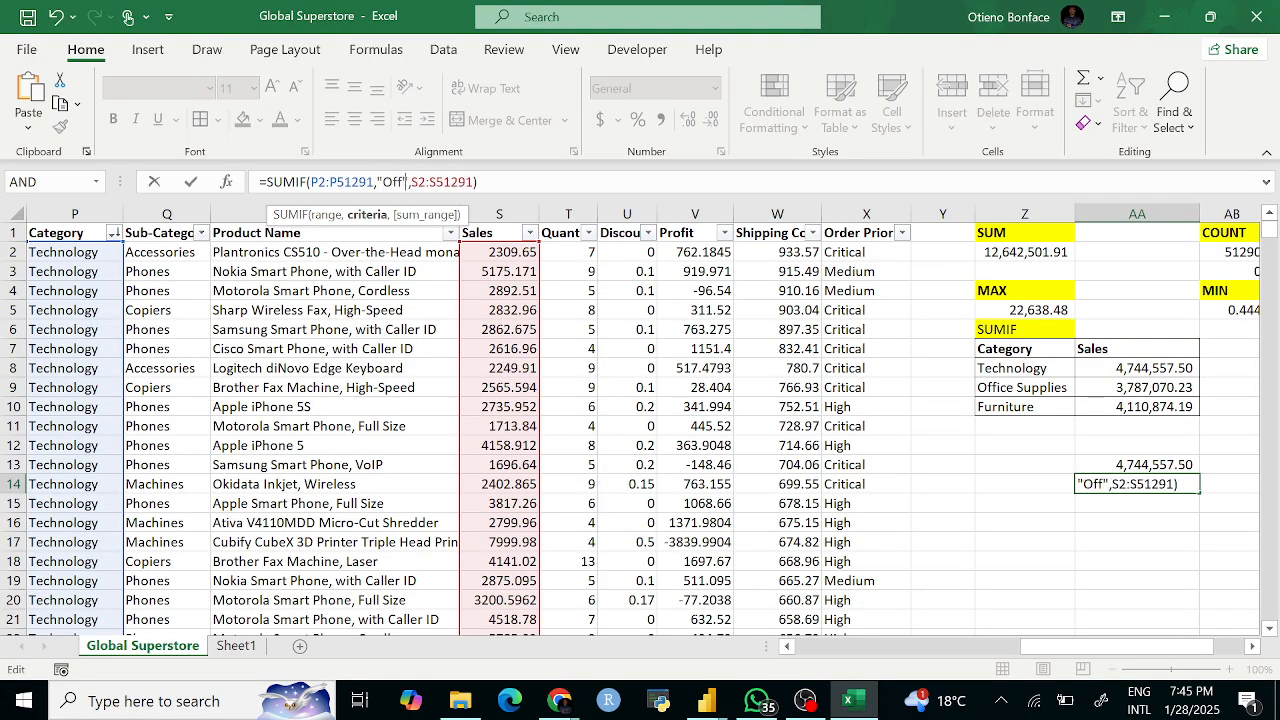
text( Supplies)
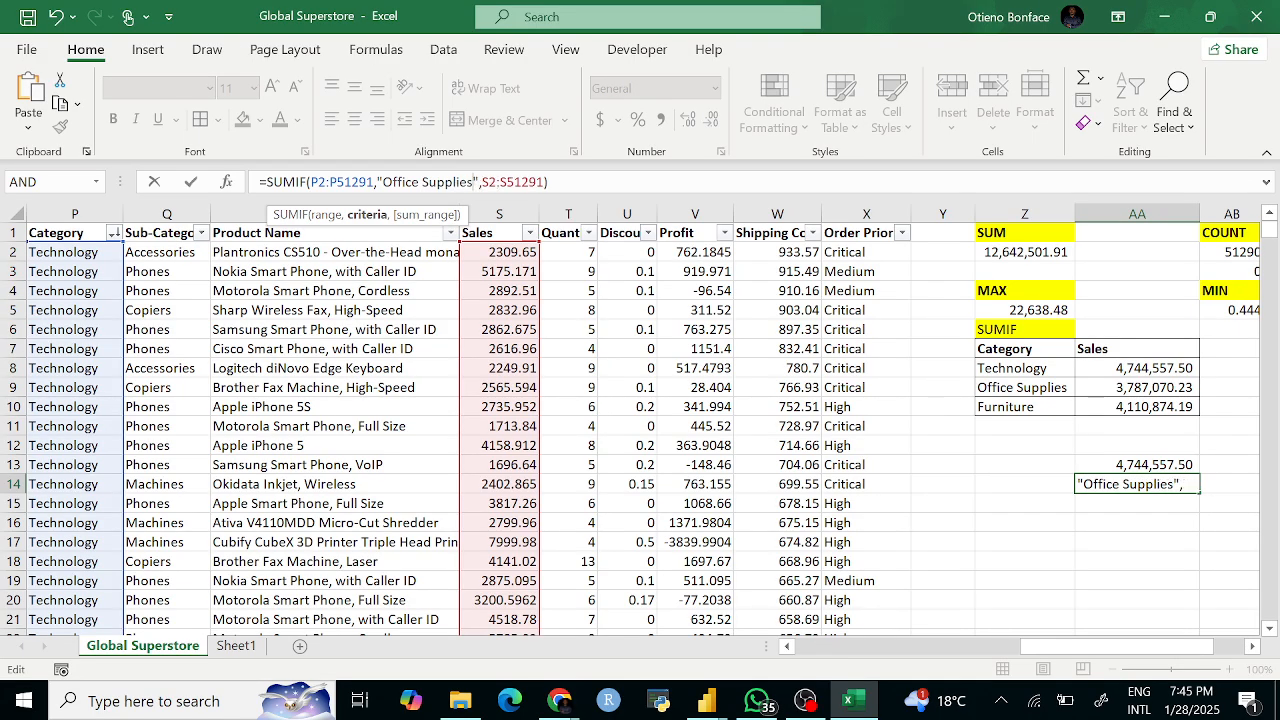
key(Return)
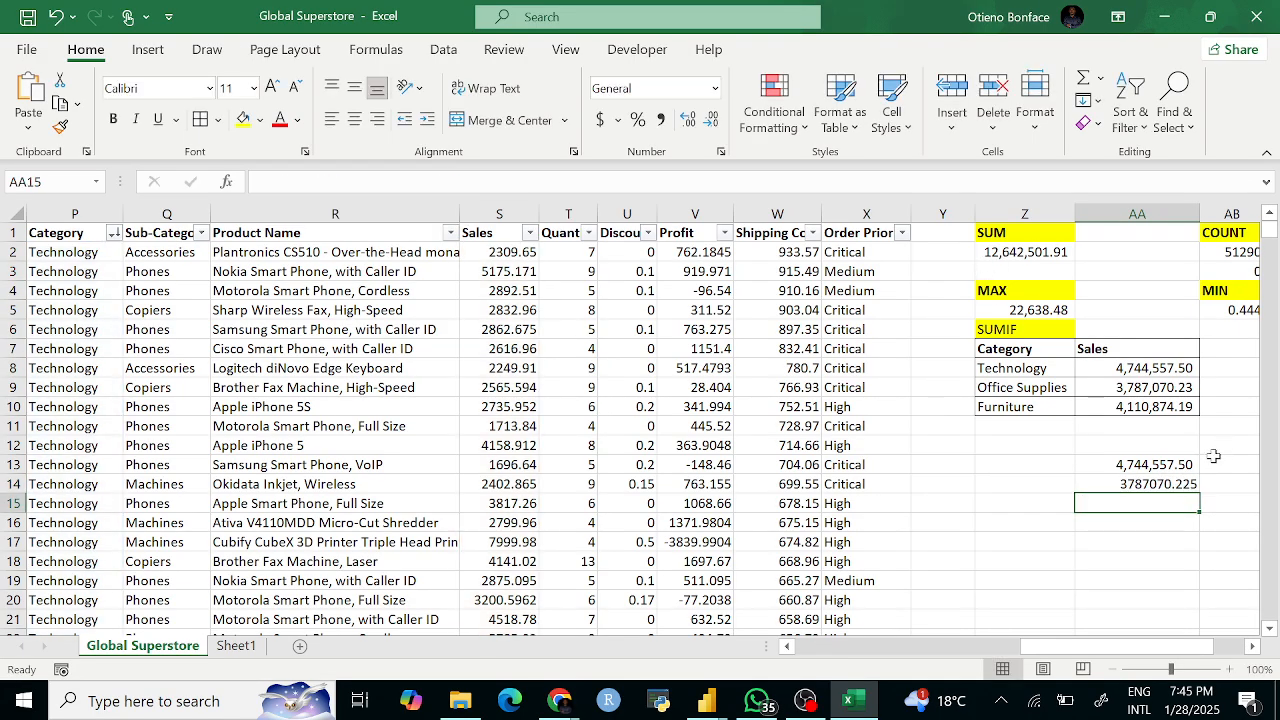
click(1022, 372)
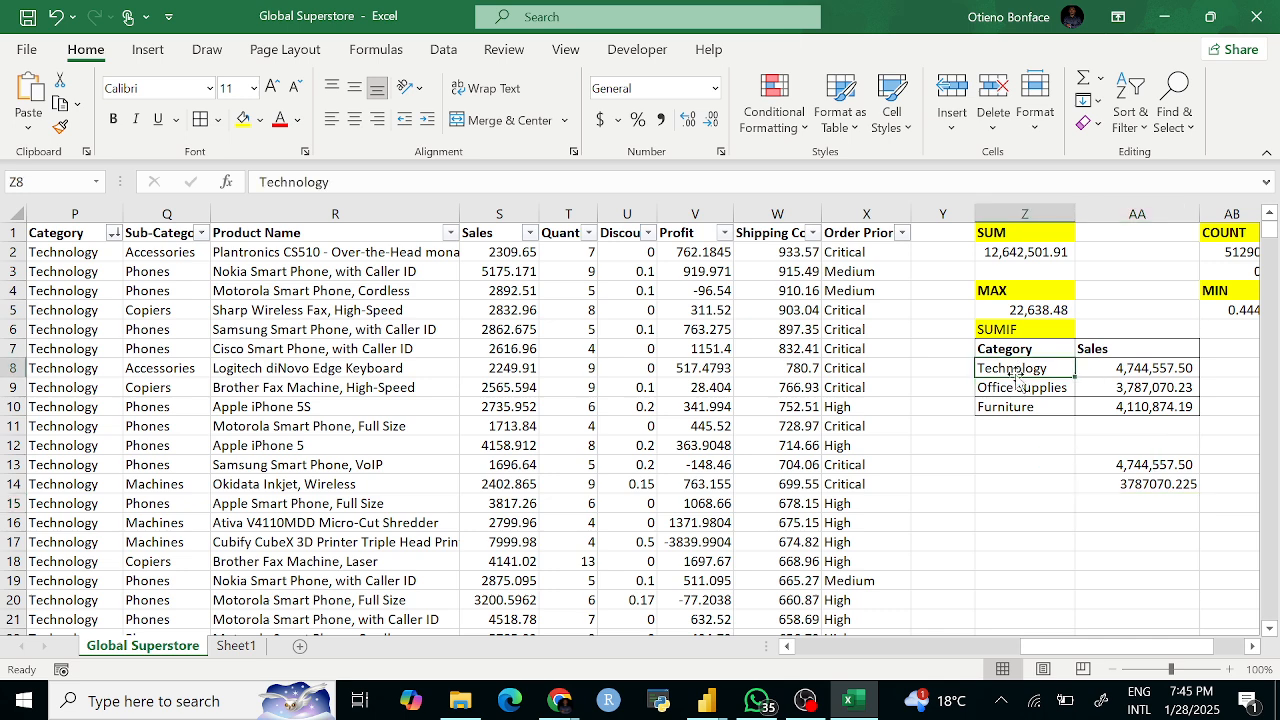
click(1128, 372)
click(331, 182)
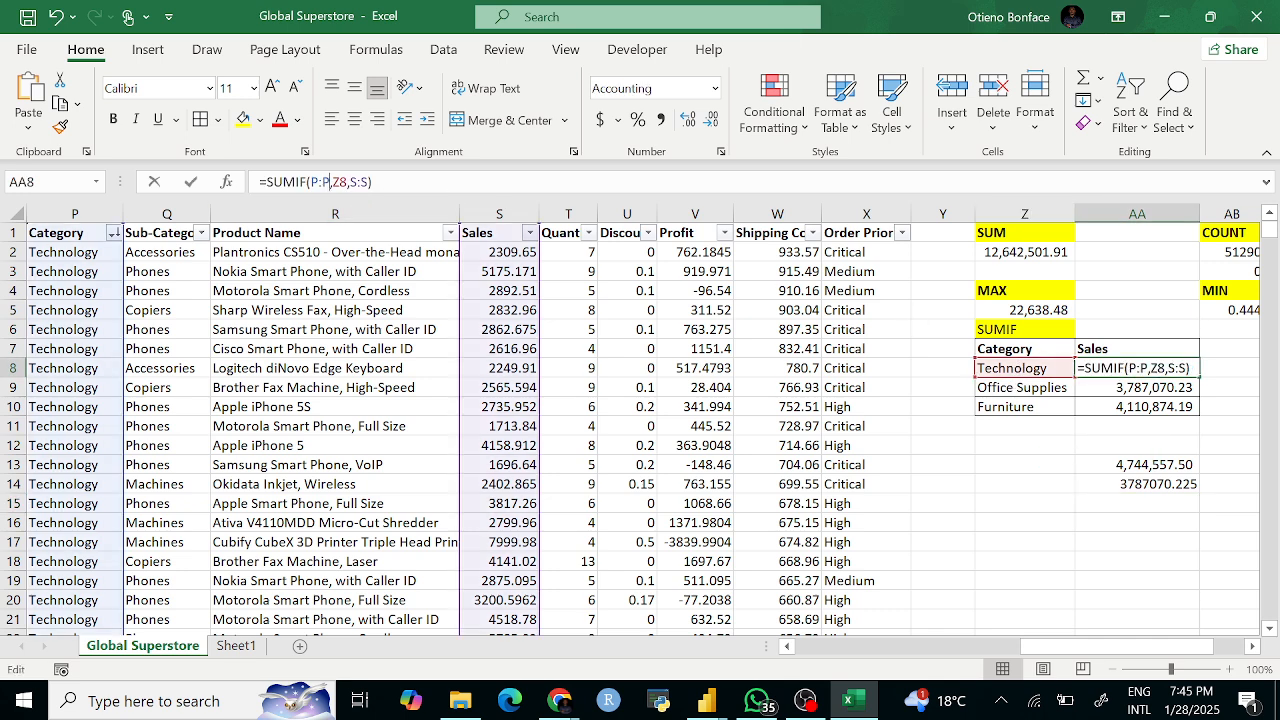
click(1130, 371)
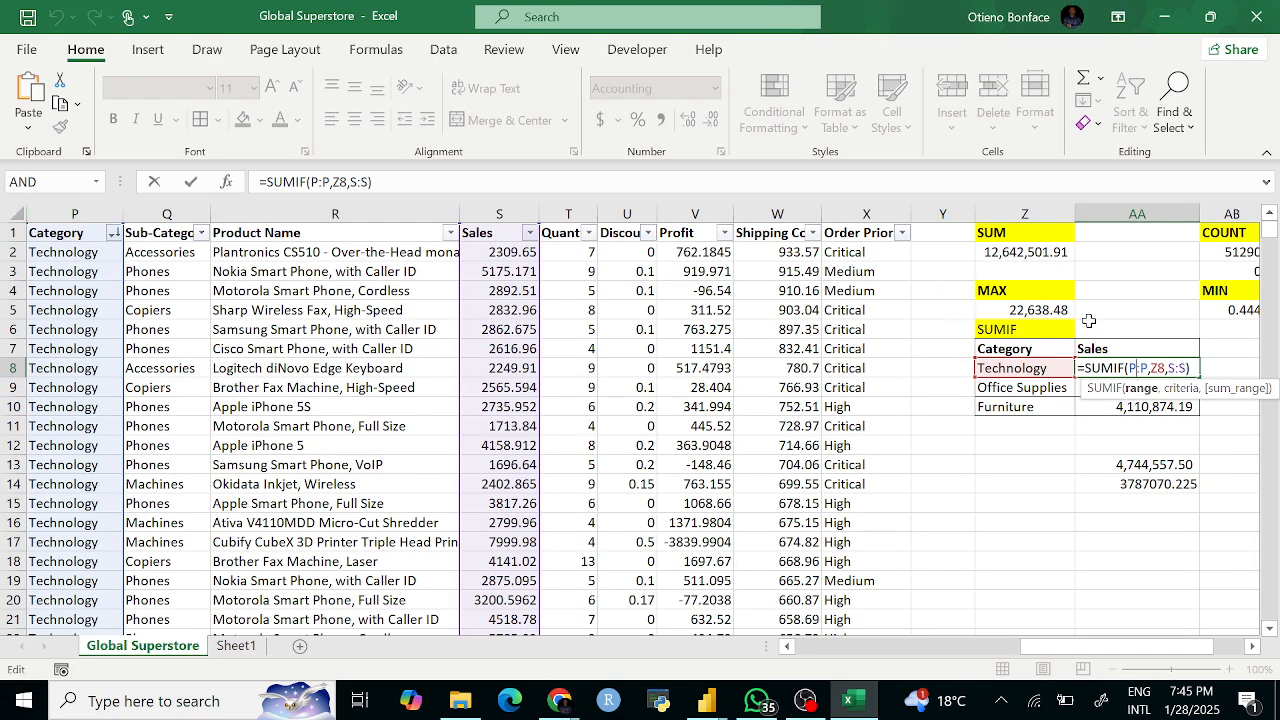
click(1163, 368)
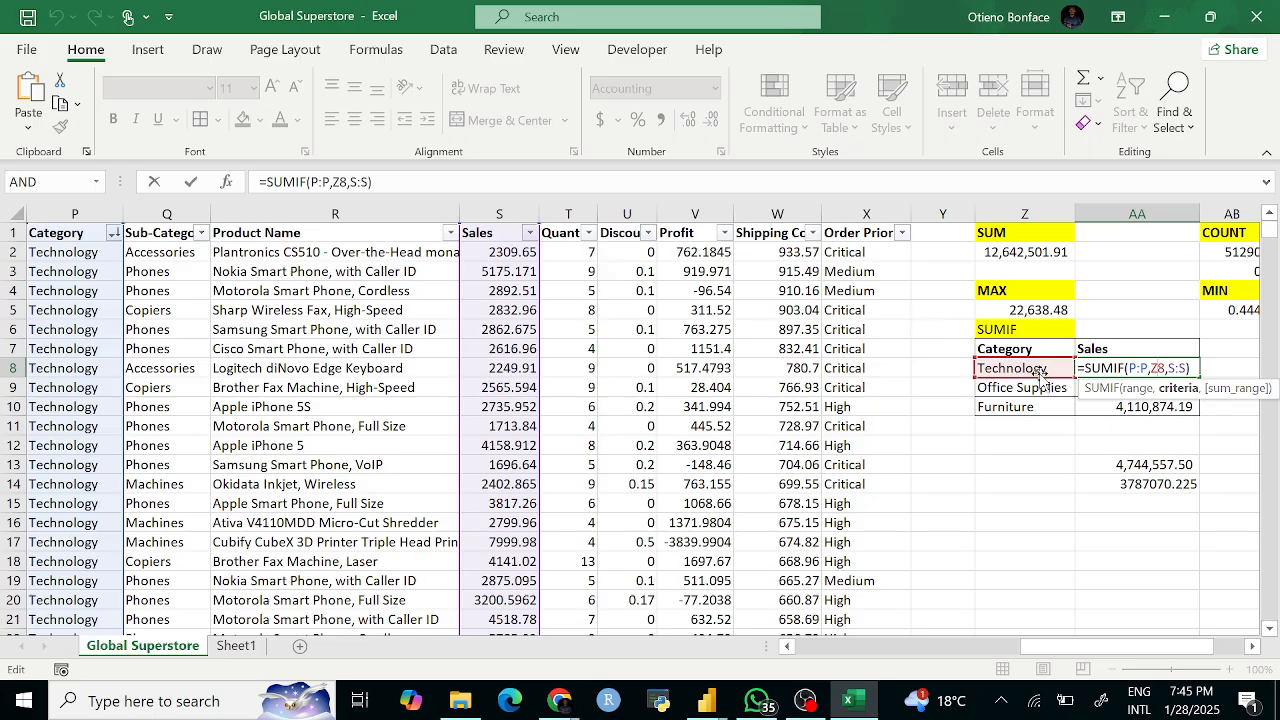
click(1178, 369)
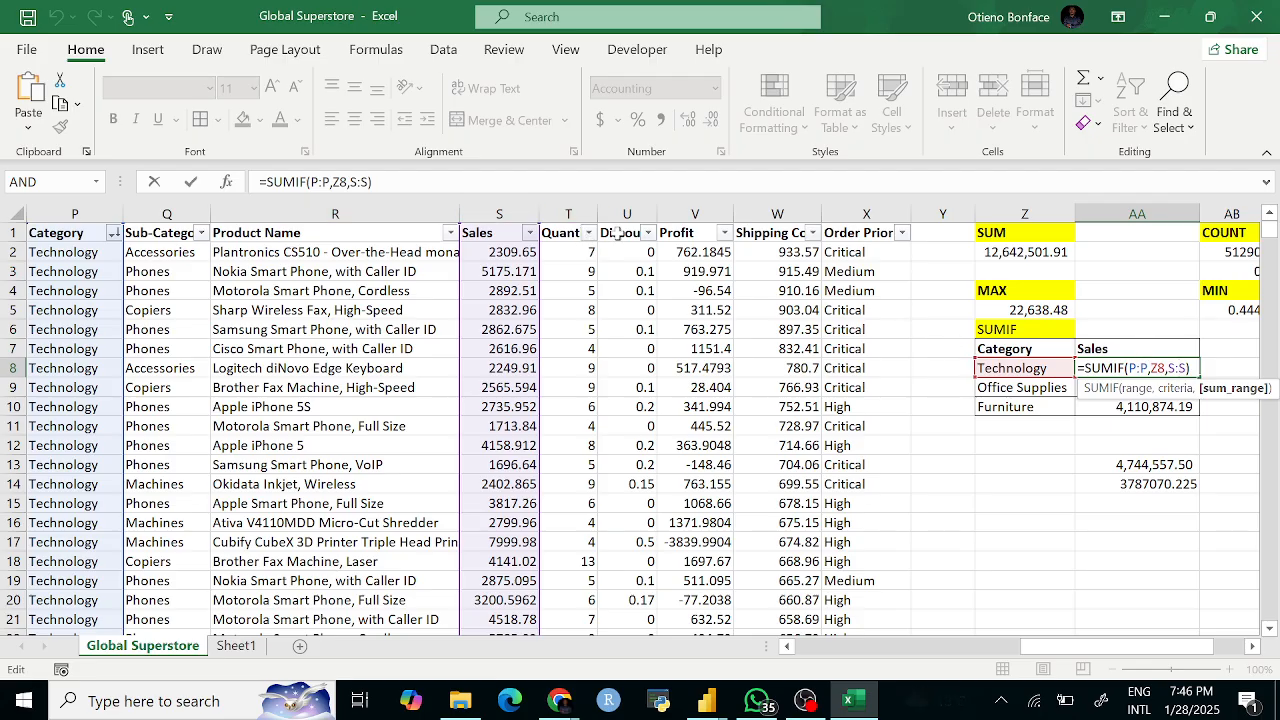
key(ctrl+Return)
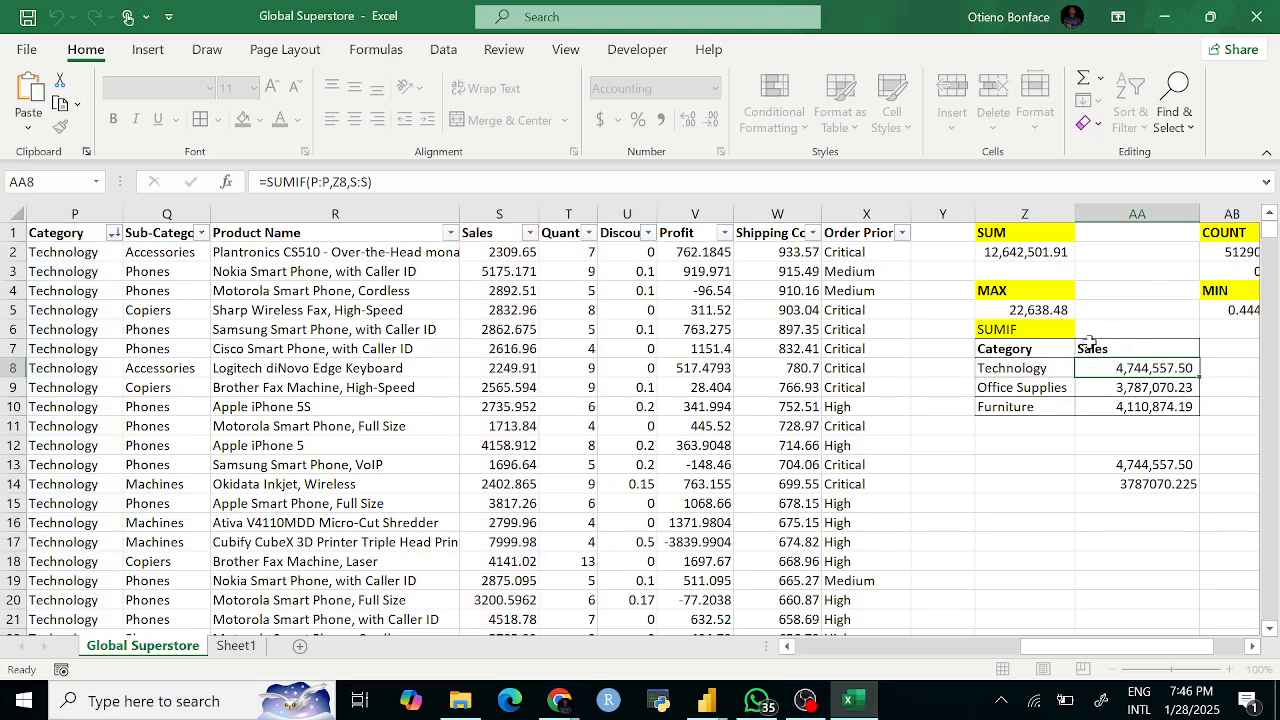
key(Down)
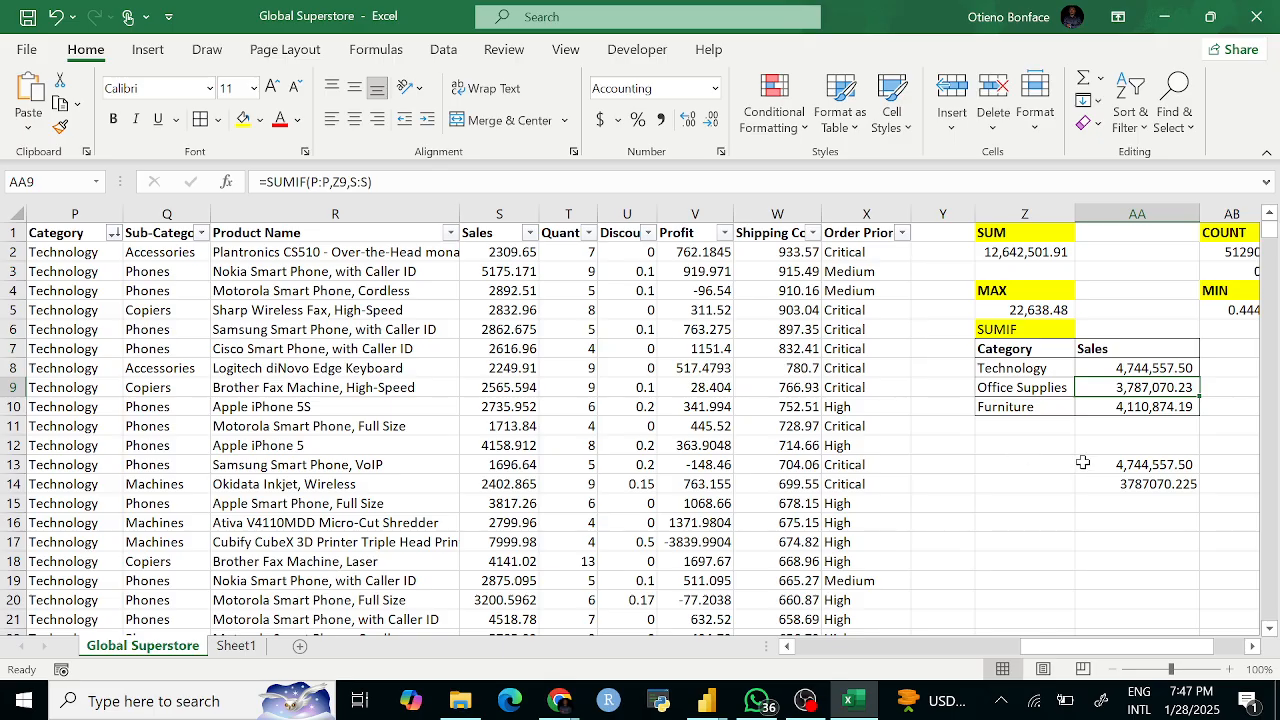
Step: Enter a SUMIFS heading in Z12 and fill it yellow
scroll(1076, 462, right, 1)
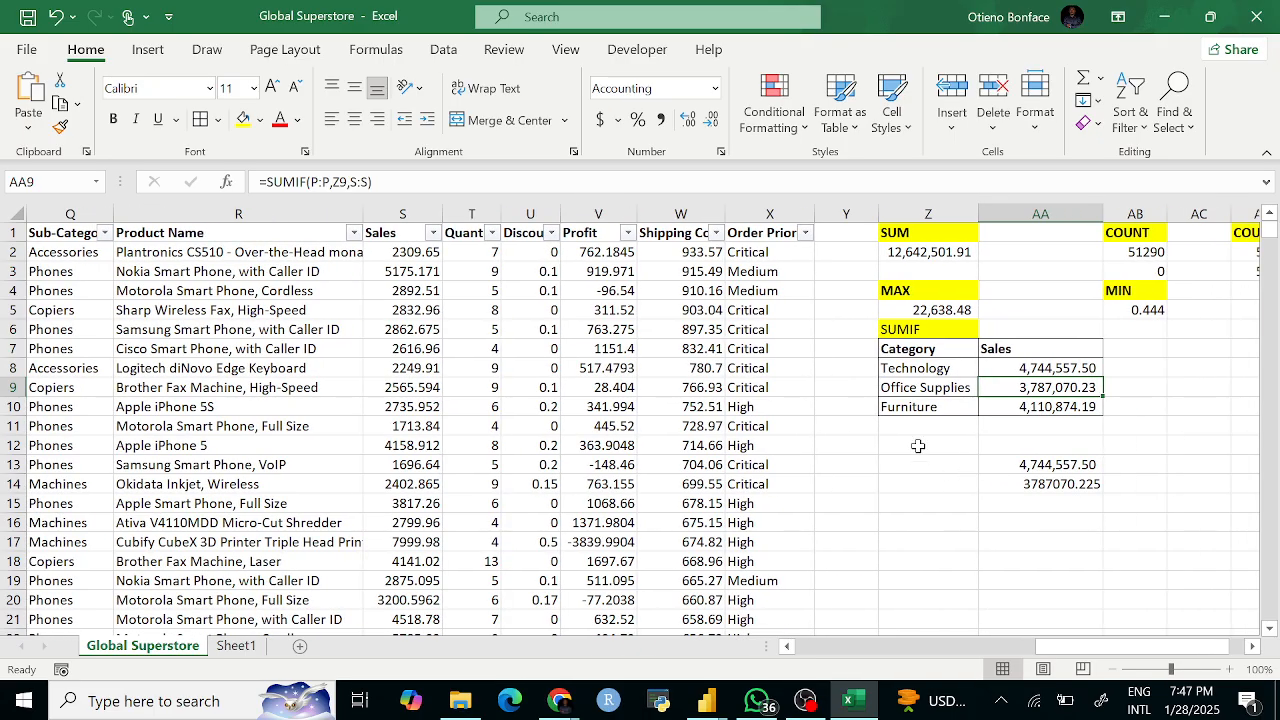
click(918, 445)
text(SU)
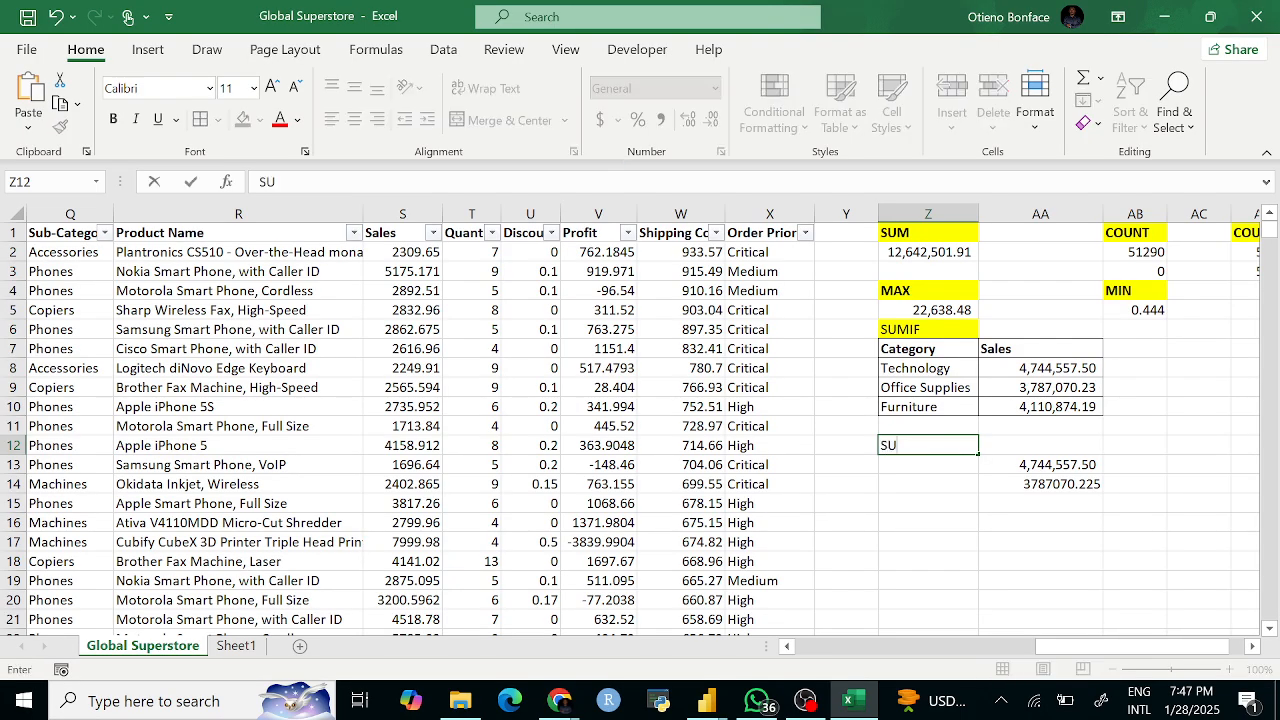
text(MIFS)
click(920, 501)
click(913, 446)
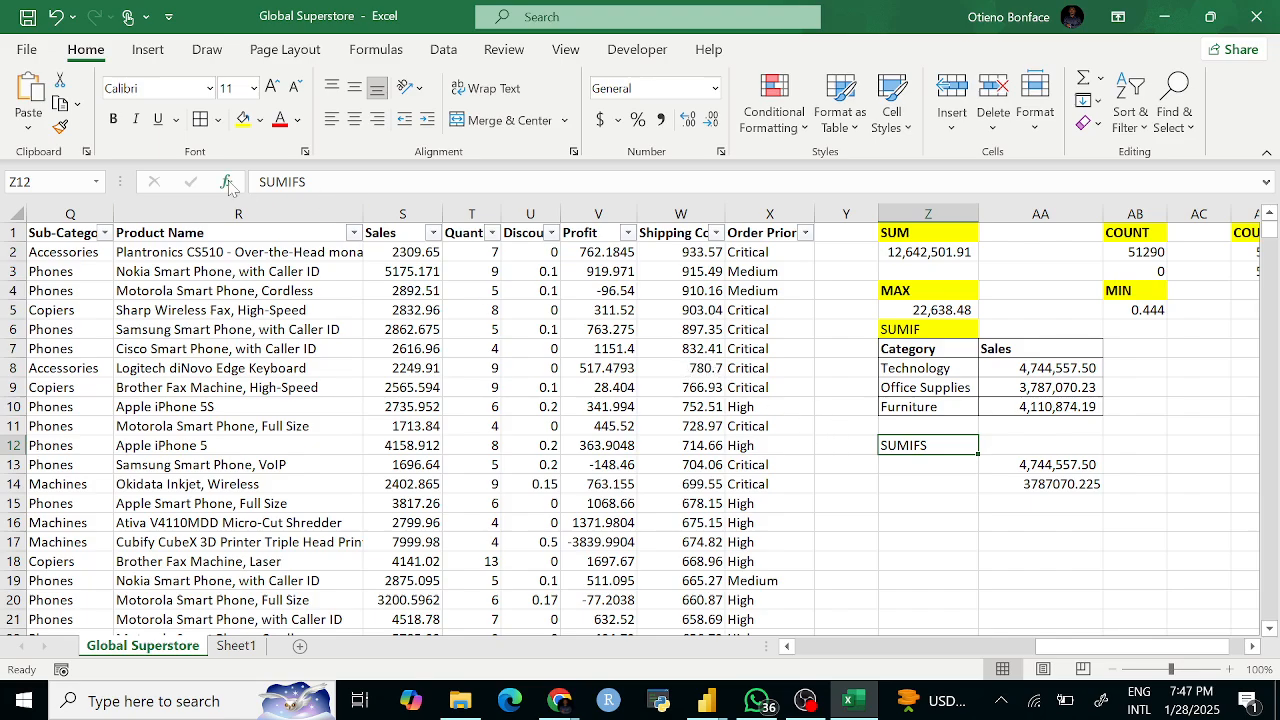
click(243, 119)
Step: Clear the leftover results in AA13:AA14 and make the SUMIF heading in Z6 bold
drag(1040, 464, 1066, 491)
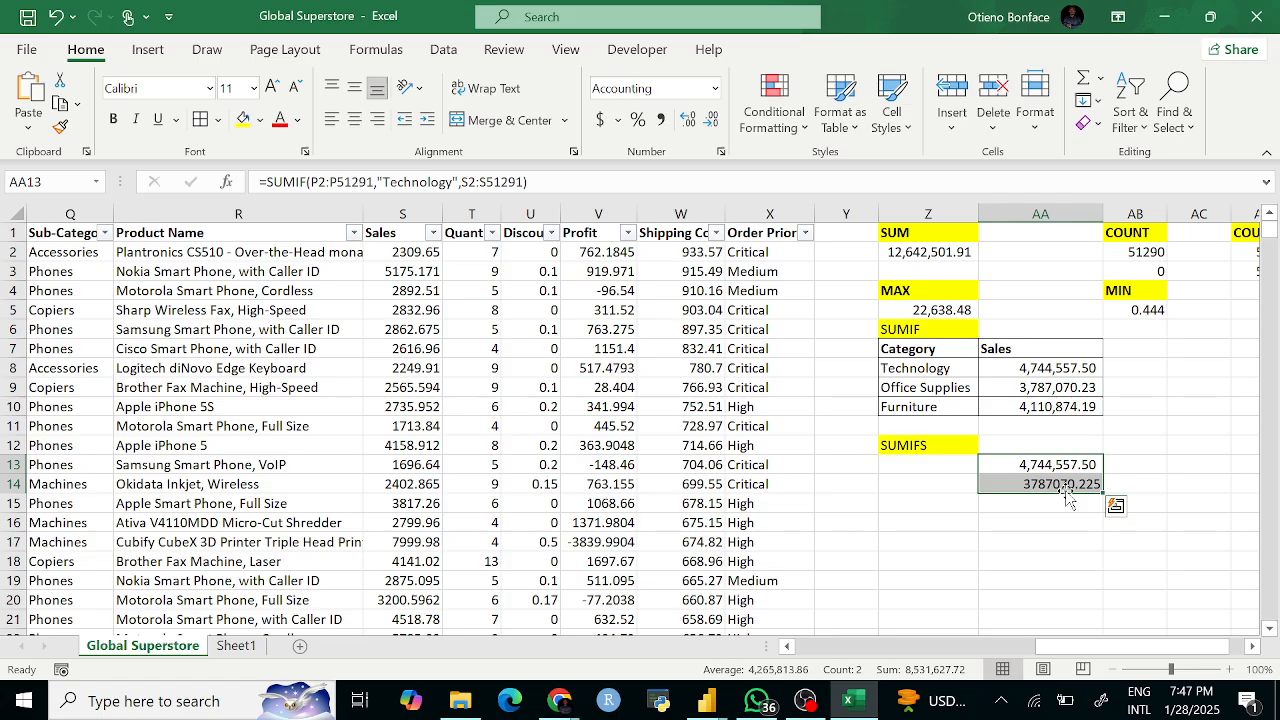
key(Delete)
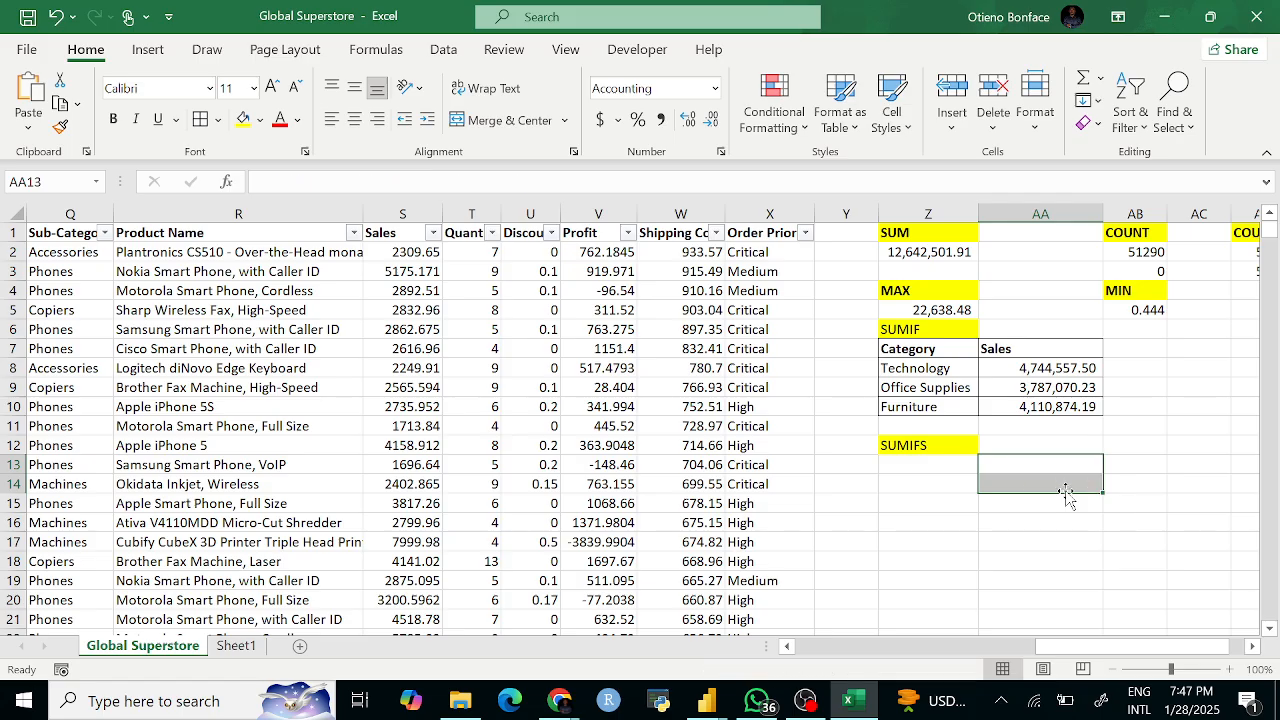
click(1002, 558)
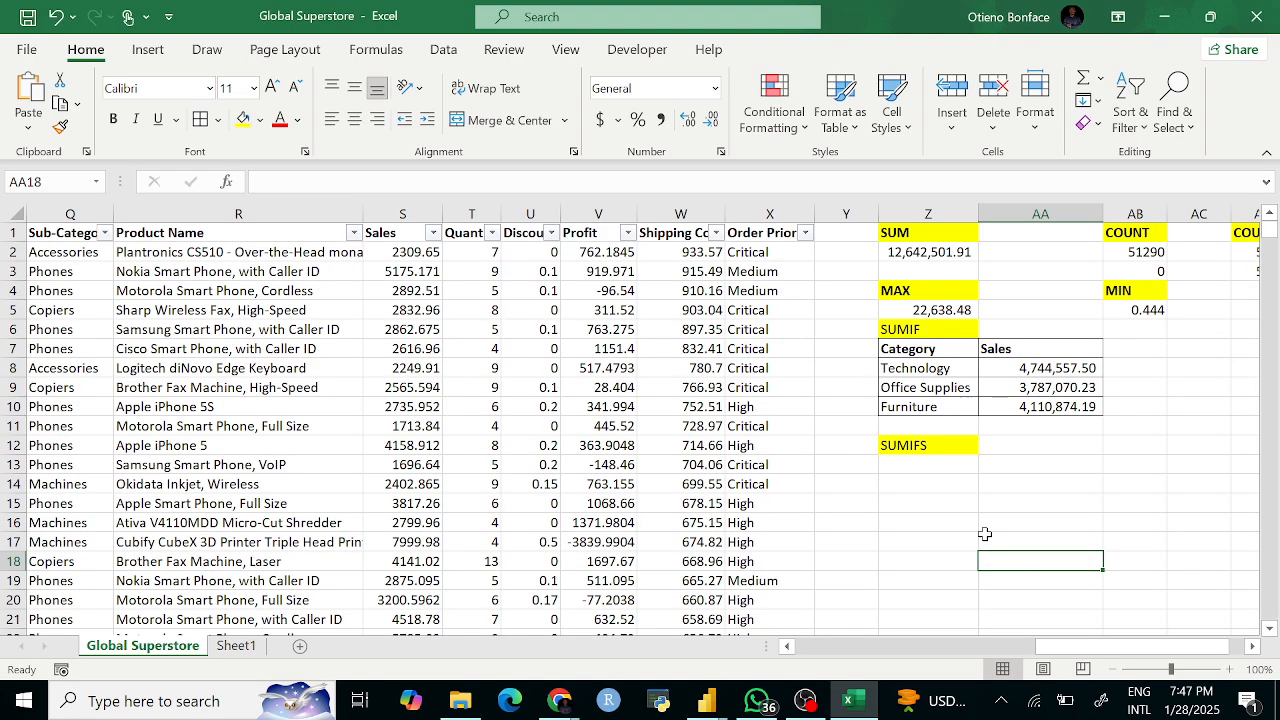
click(918, 445)
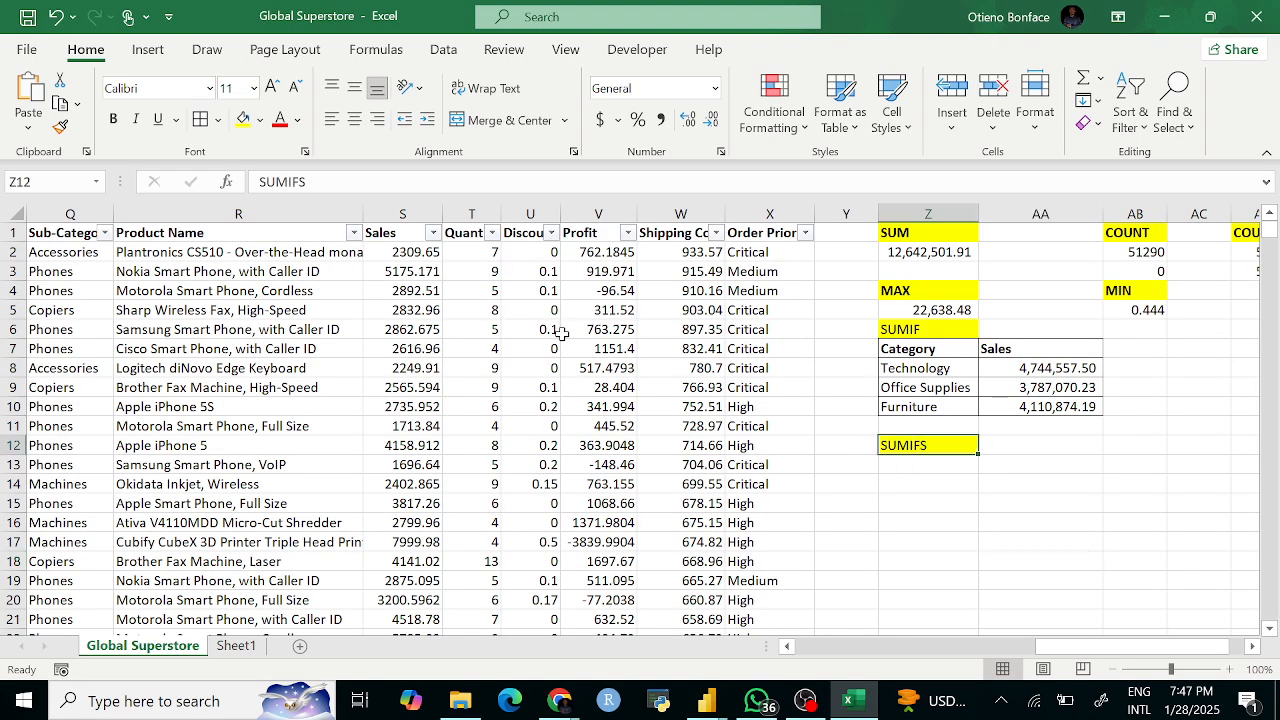
click(895, 333)
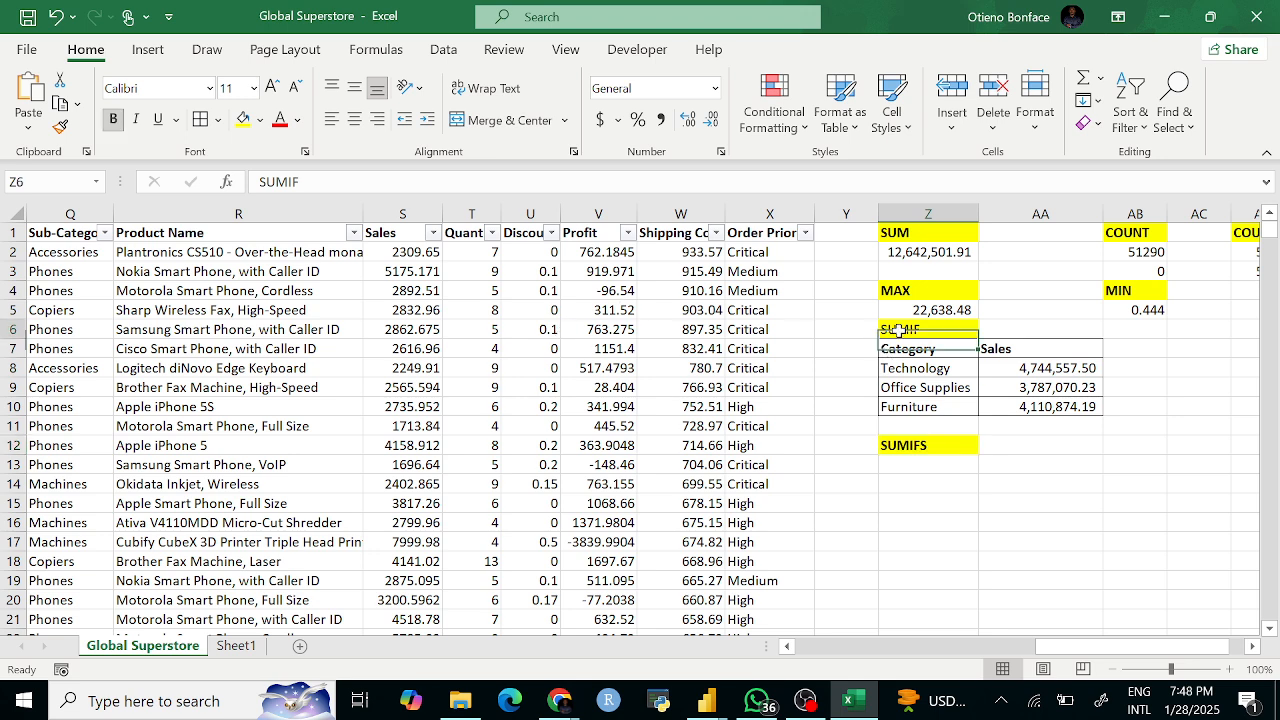
key(ctrl+b)
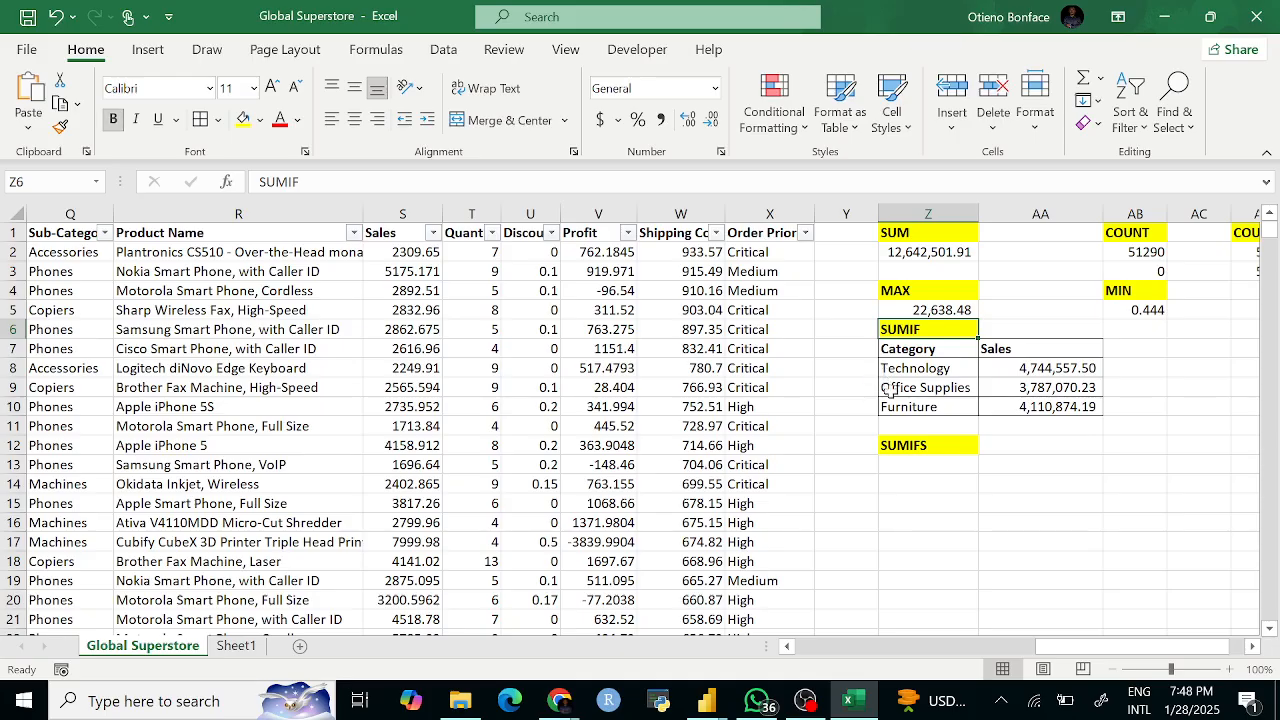
click(966, 503)
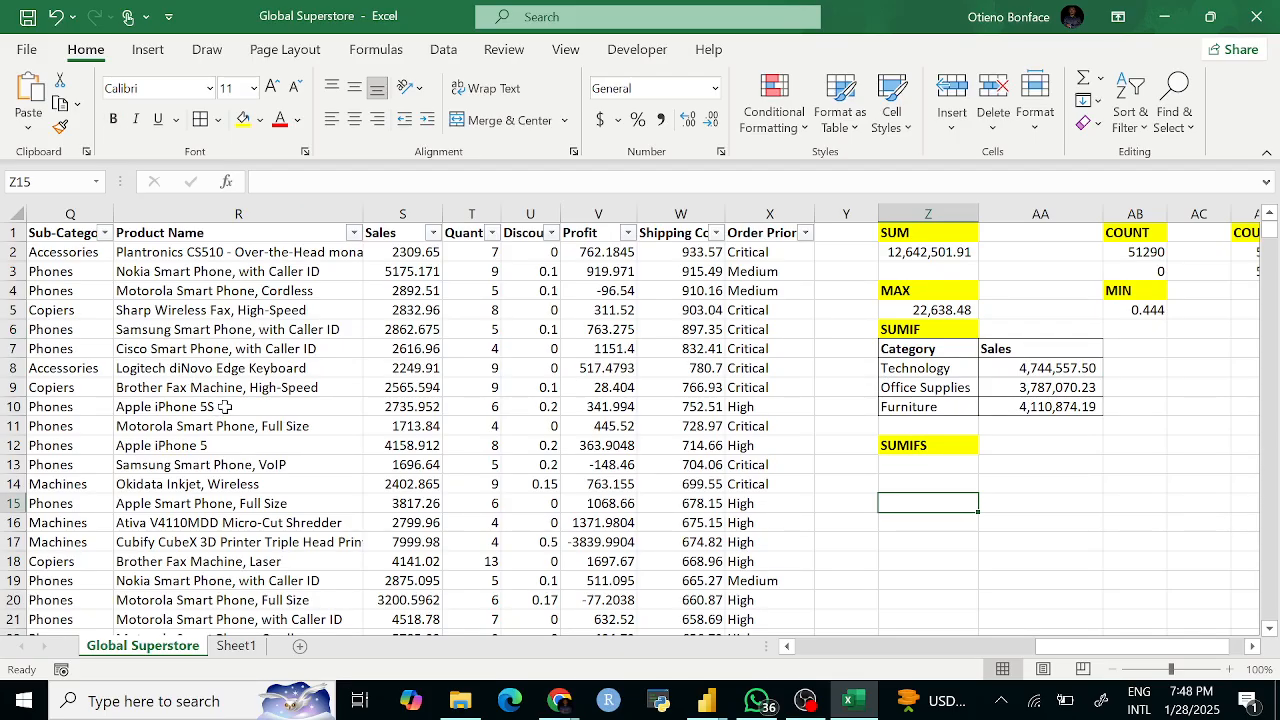
scroll(215, 410, left, 2)
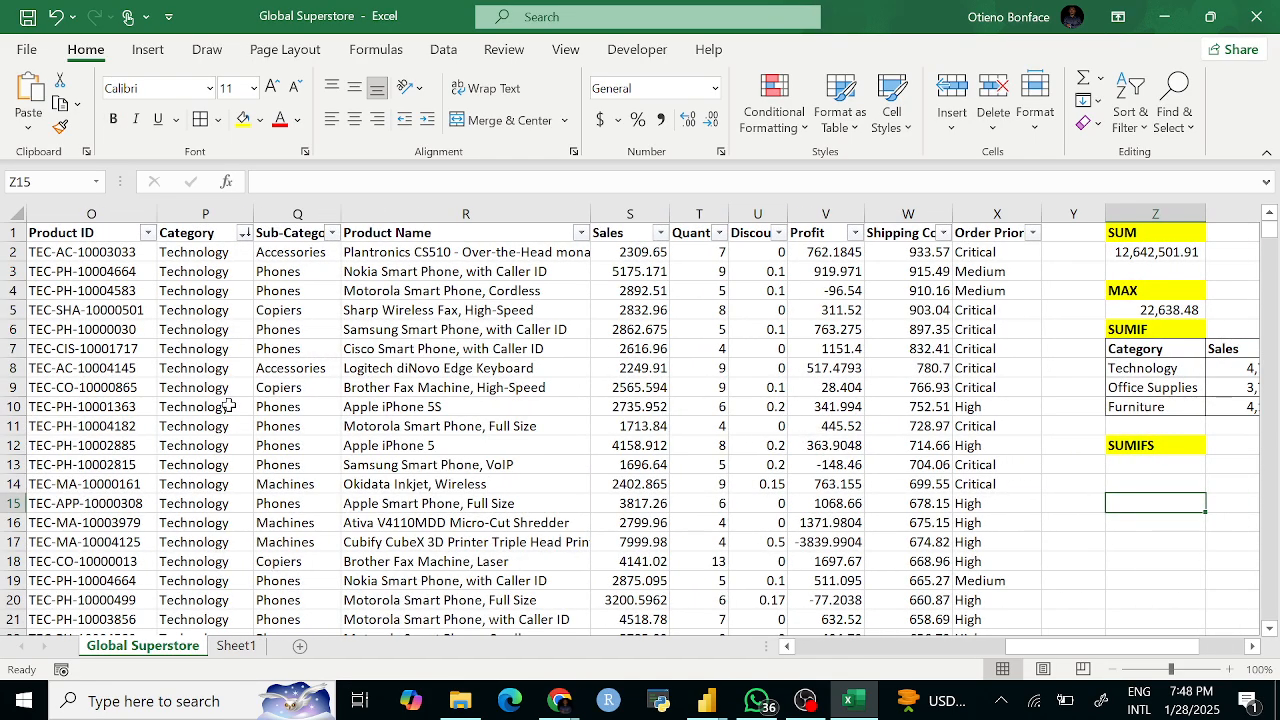
click(194, 216)
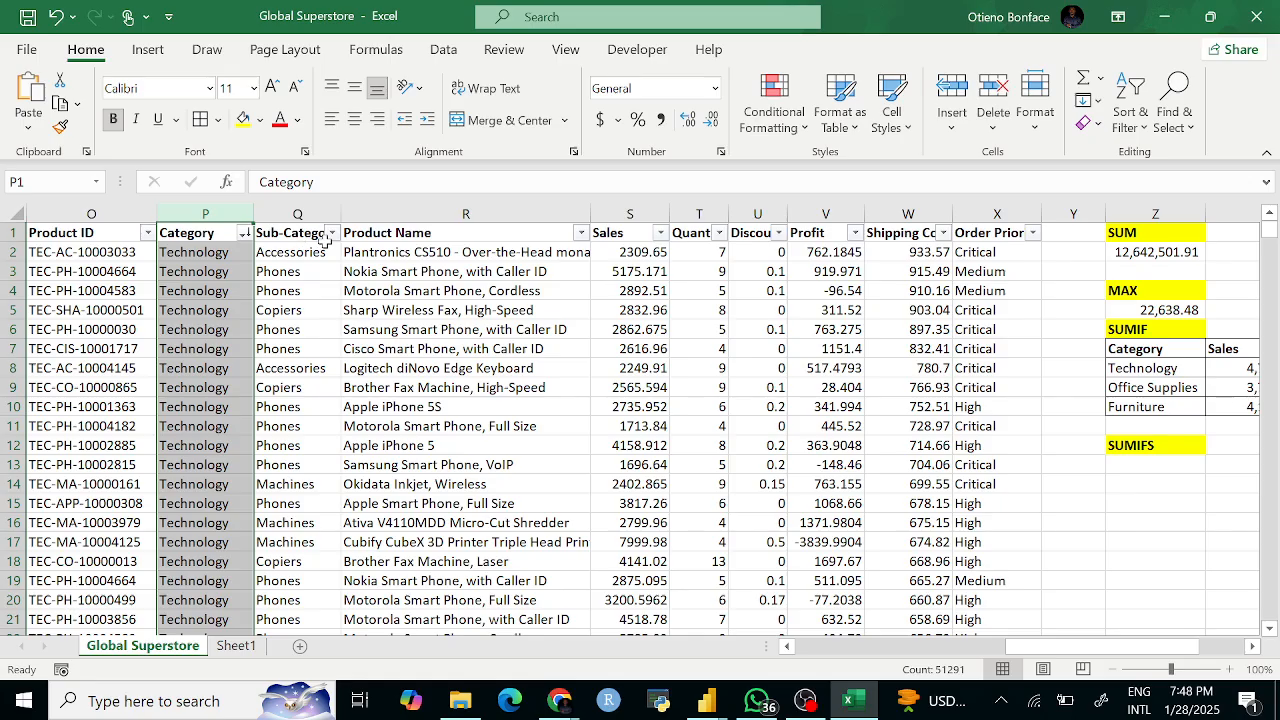
click(333, 236)
key(Escape)
click(244, 233)
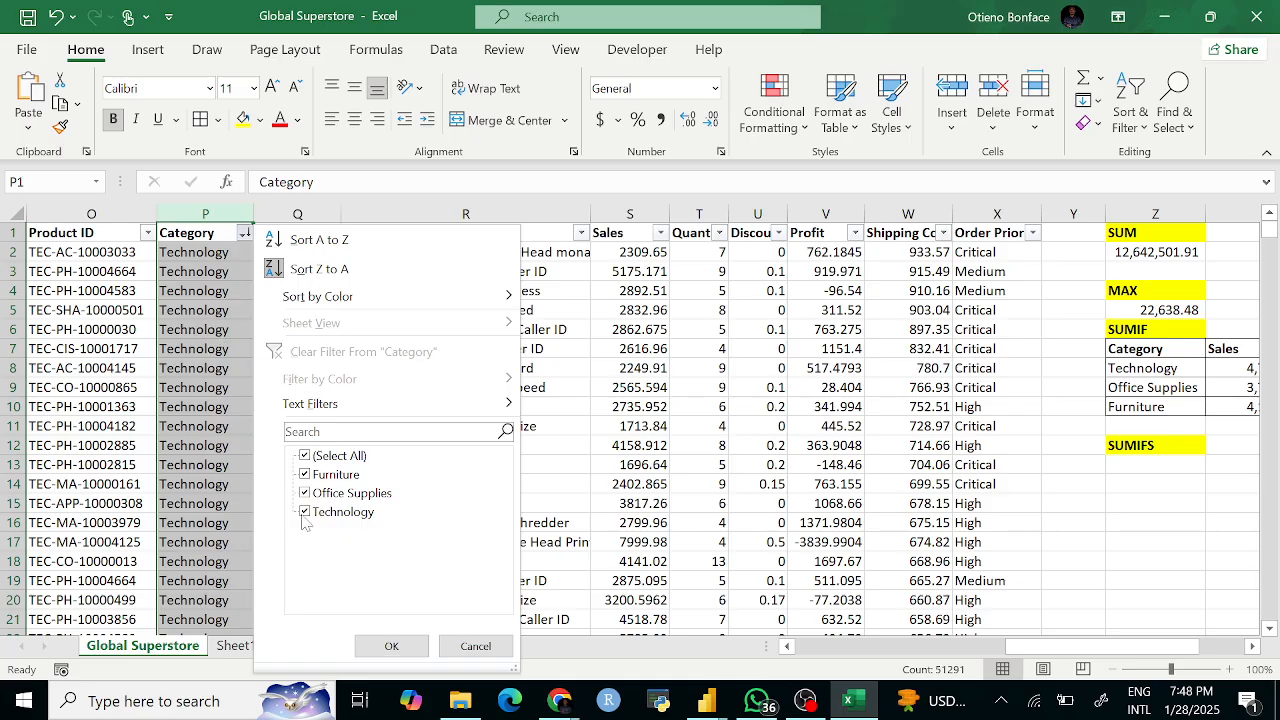
click(305, 474)
click(306, 511)
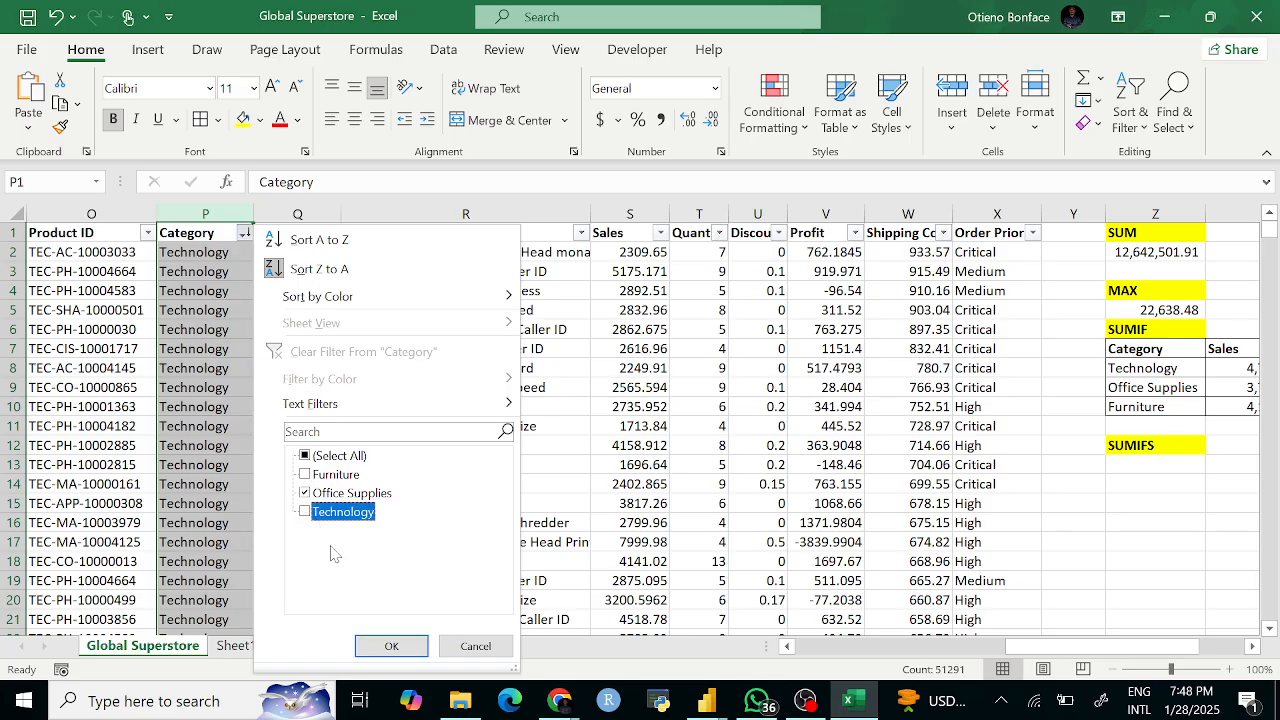
click(391, 646)
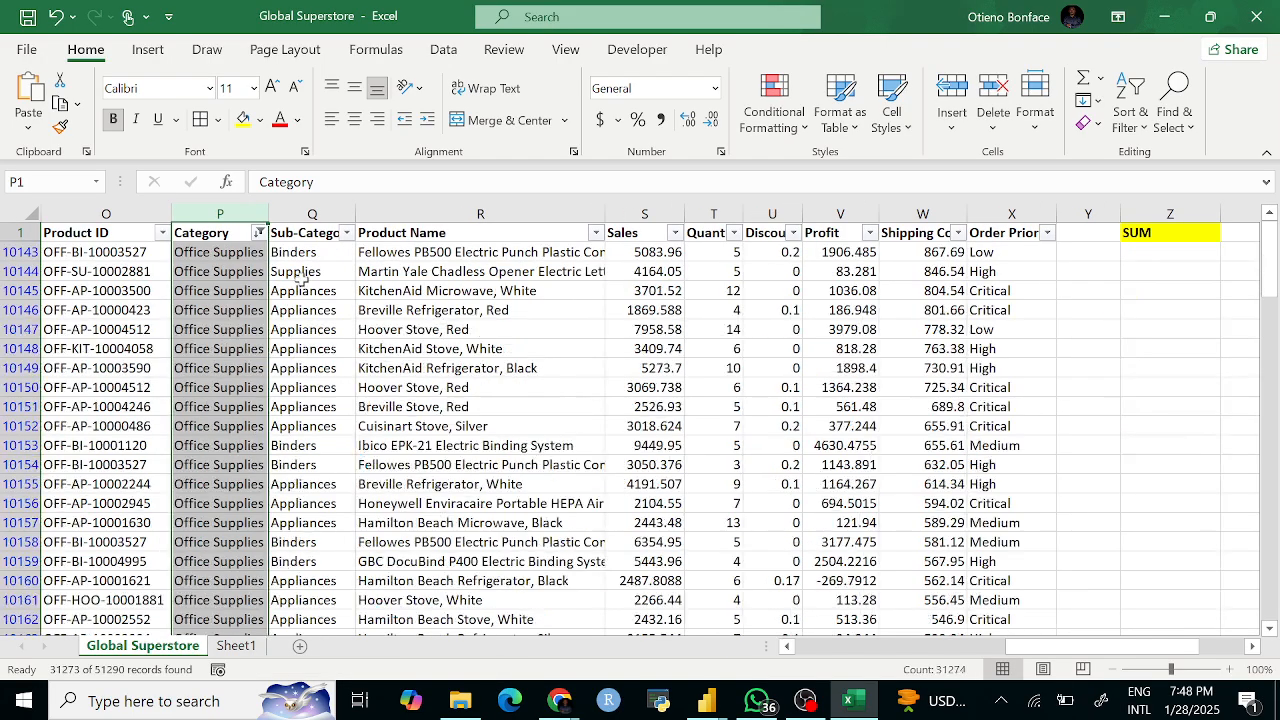
click(348, 233)
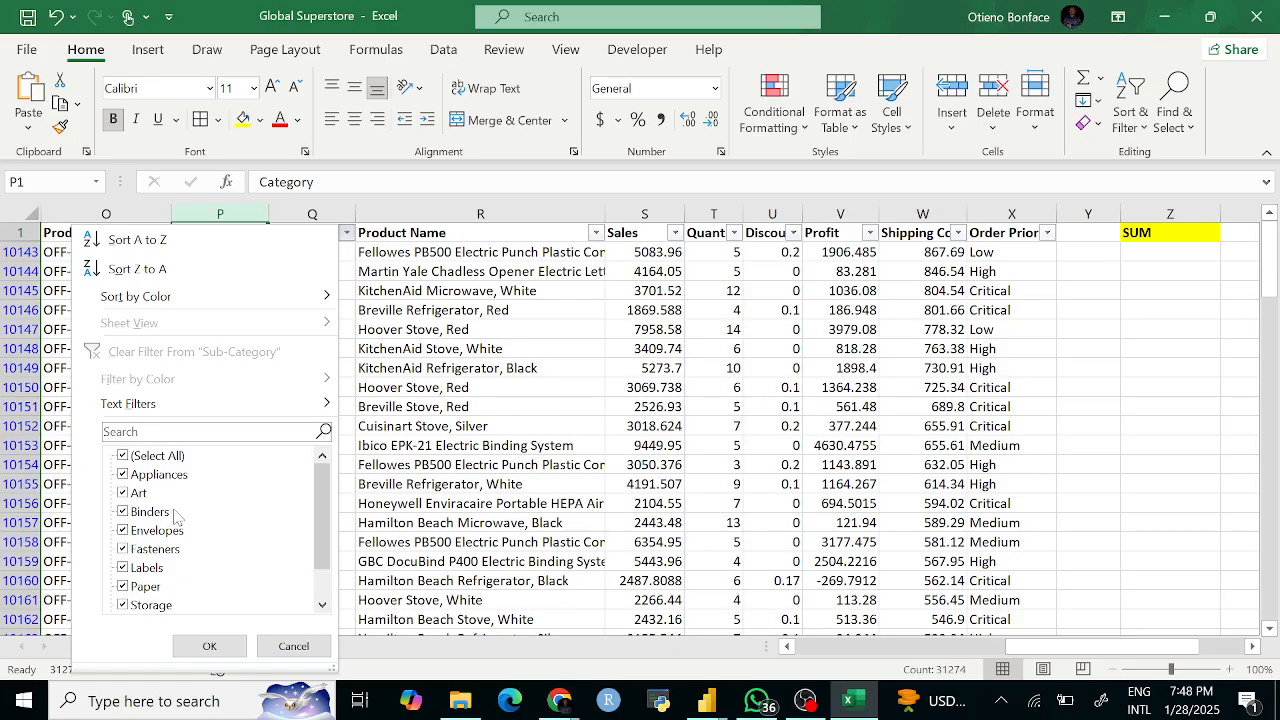
click(209, 645)
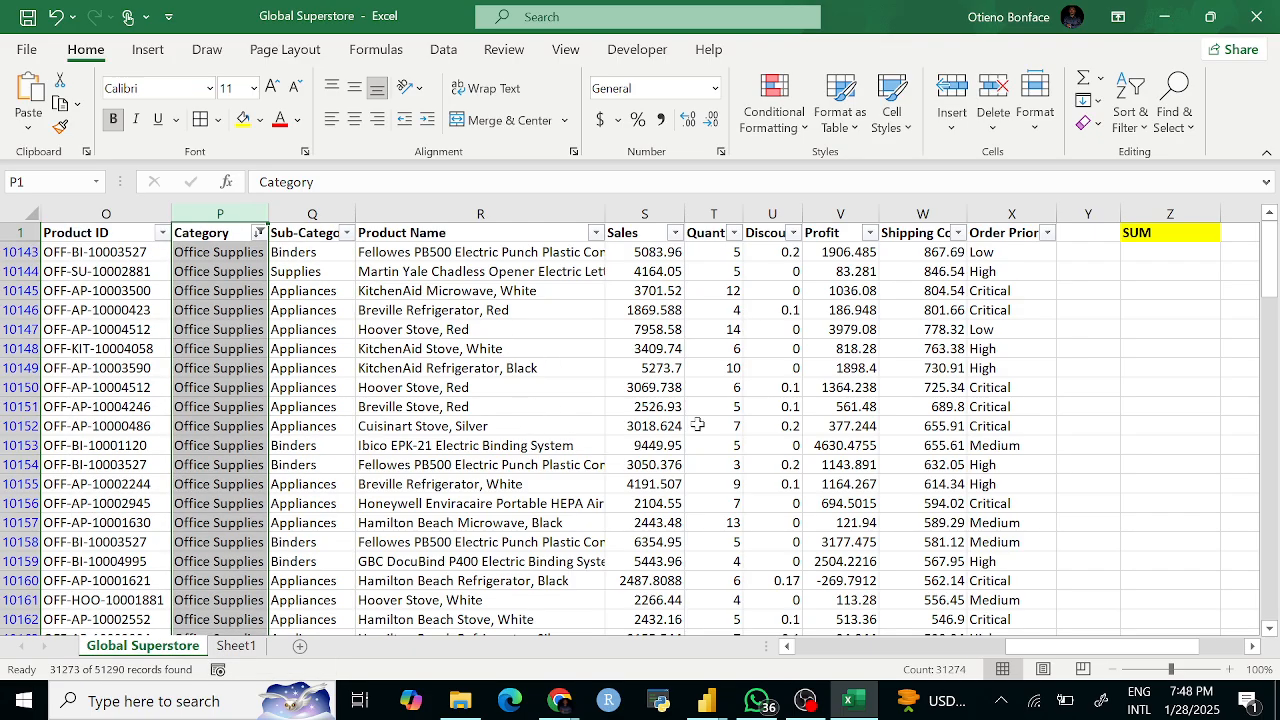
scroll(833, 381, right, 1)
scroll(600, 320, left, 2)
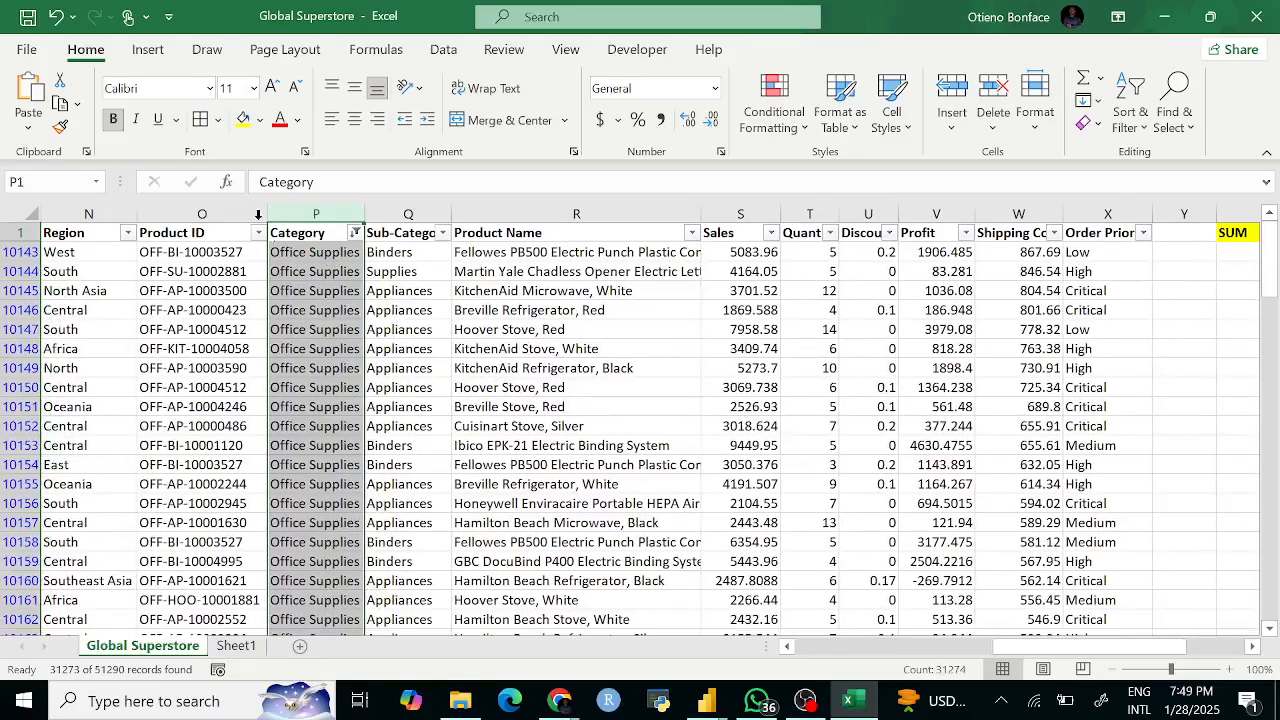
click(355, 232)
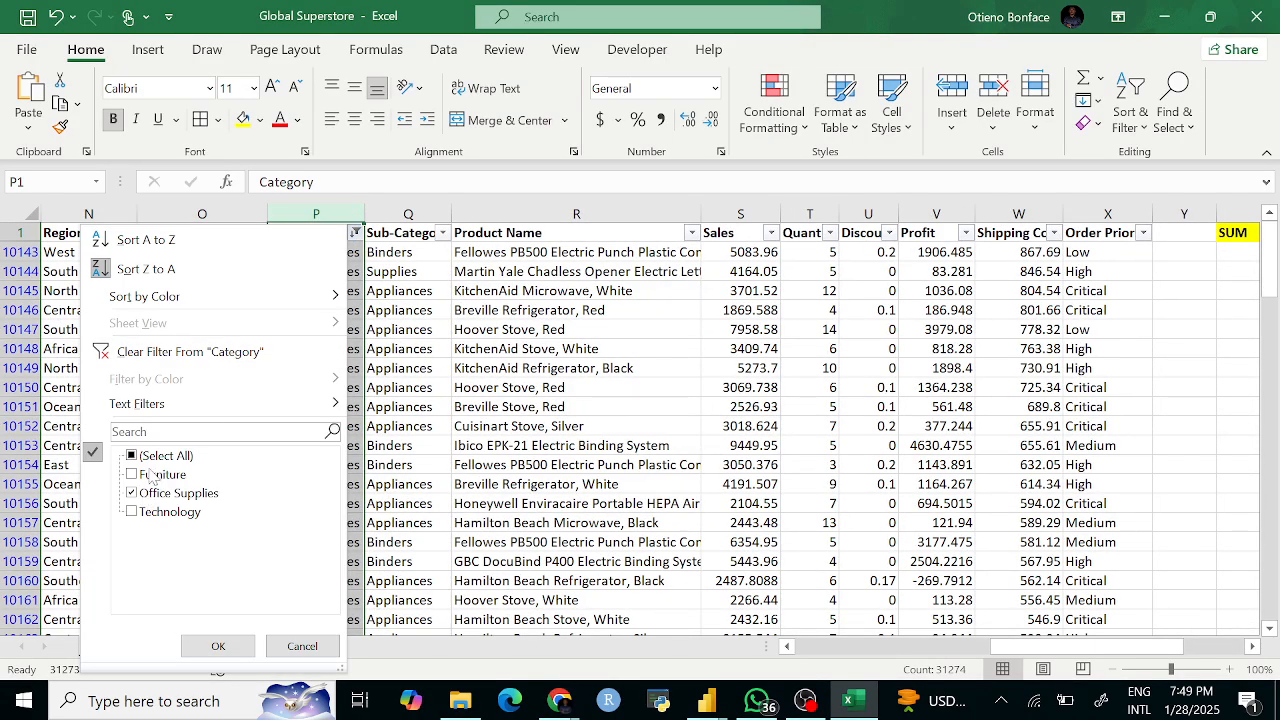
click(140, 478)
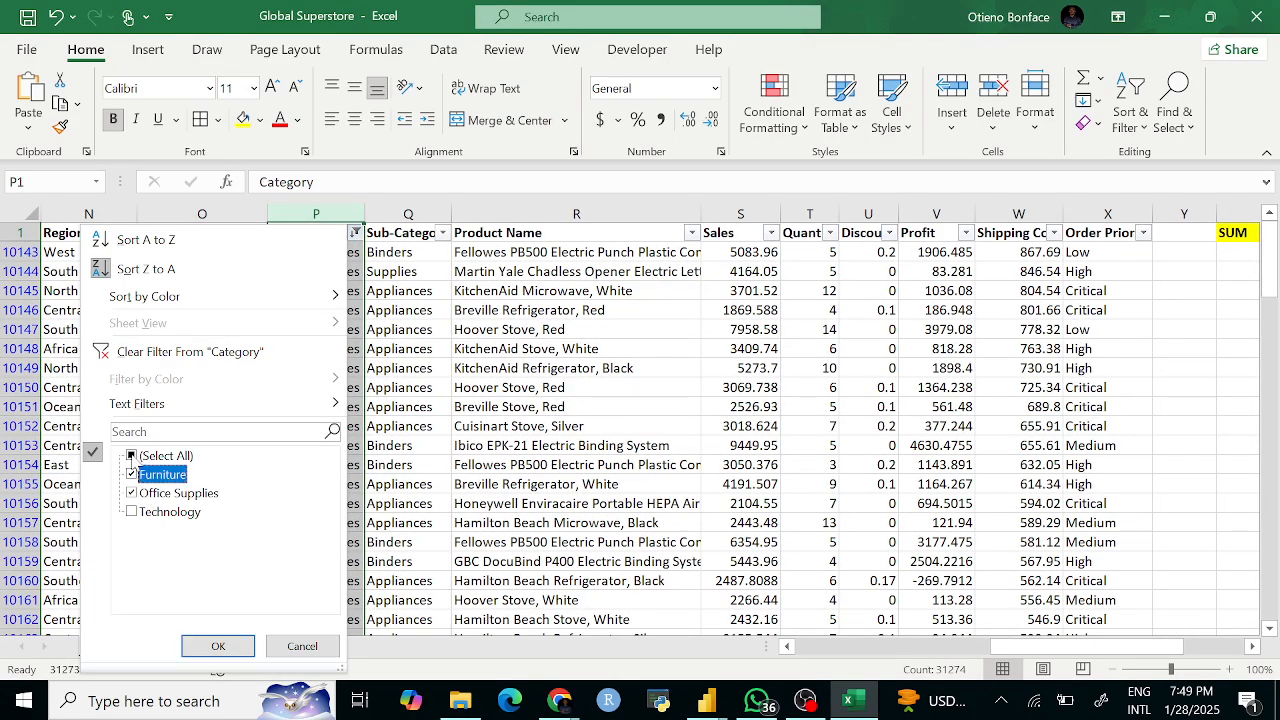
click(138, 459)
click(218, 646)
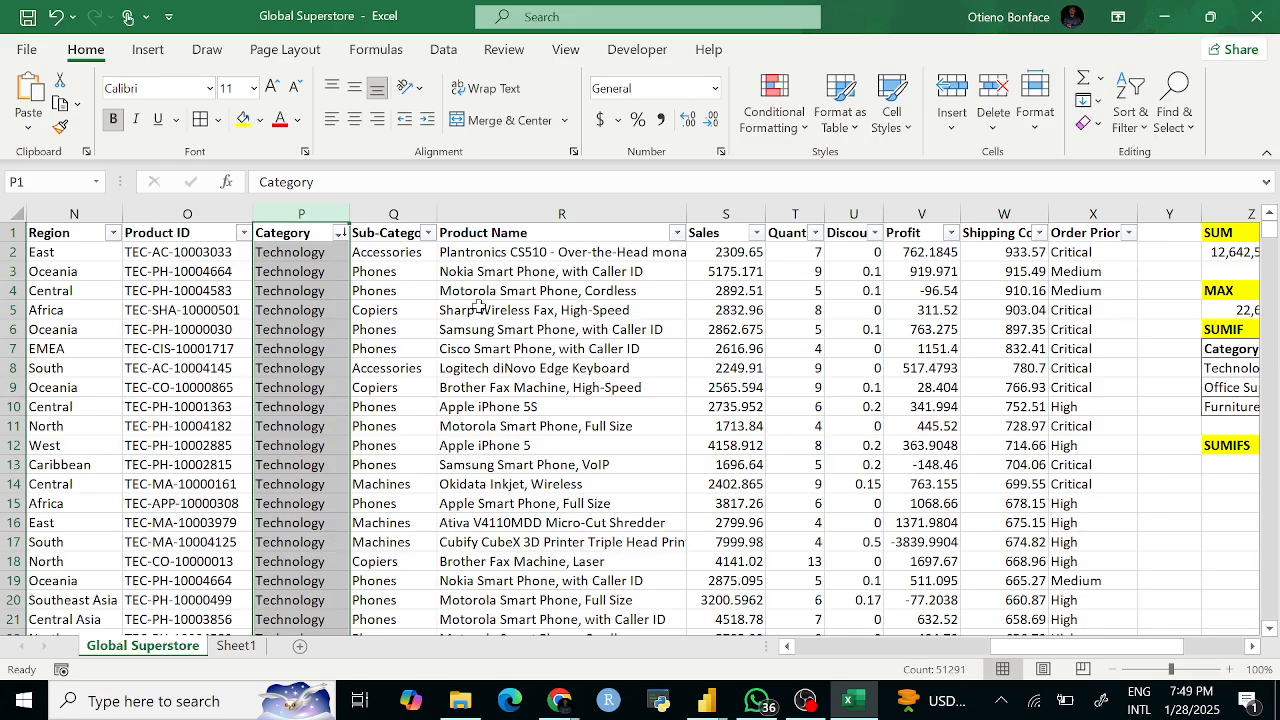
Step: Select the Sub-Category and Category columns, then scroll right to columns Z–AA
click(376, 214)
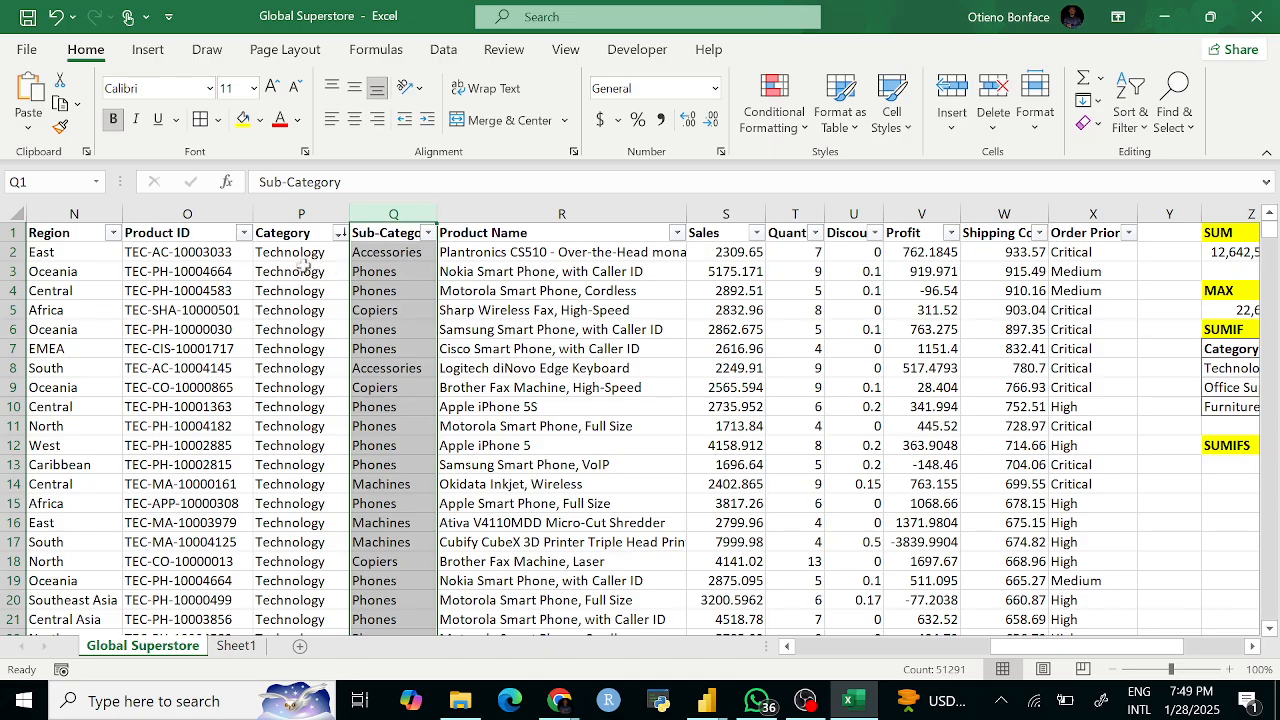
click(291, 213)
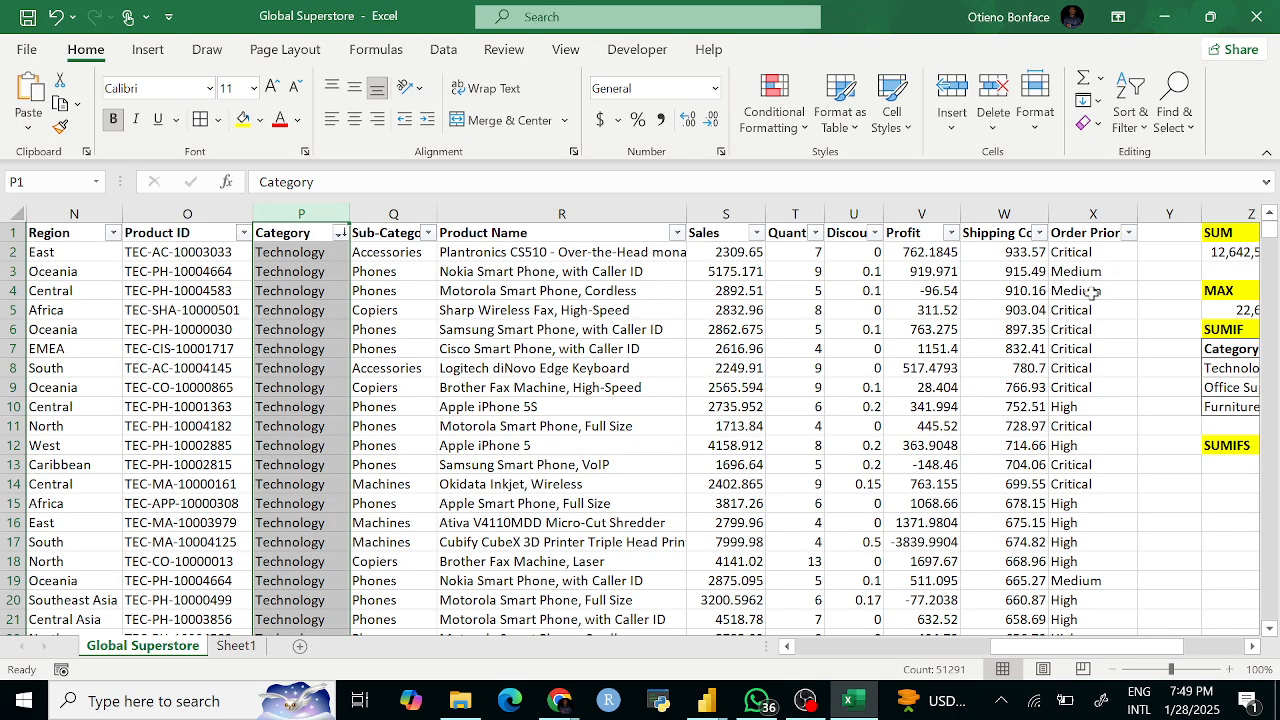
scroll(1070, 440, right, 3)
scroll(1065, 479, right, 1)
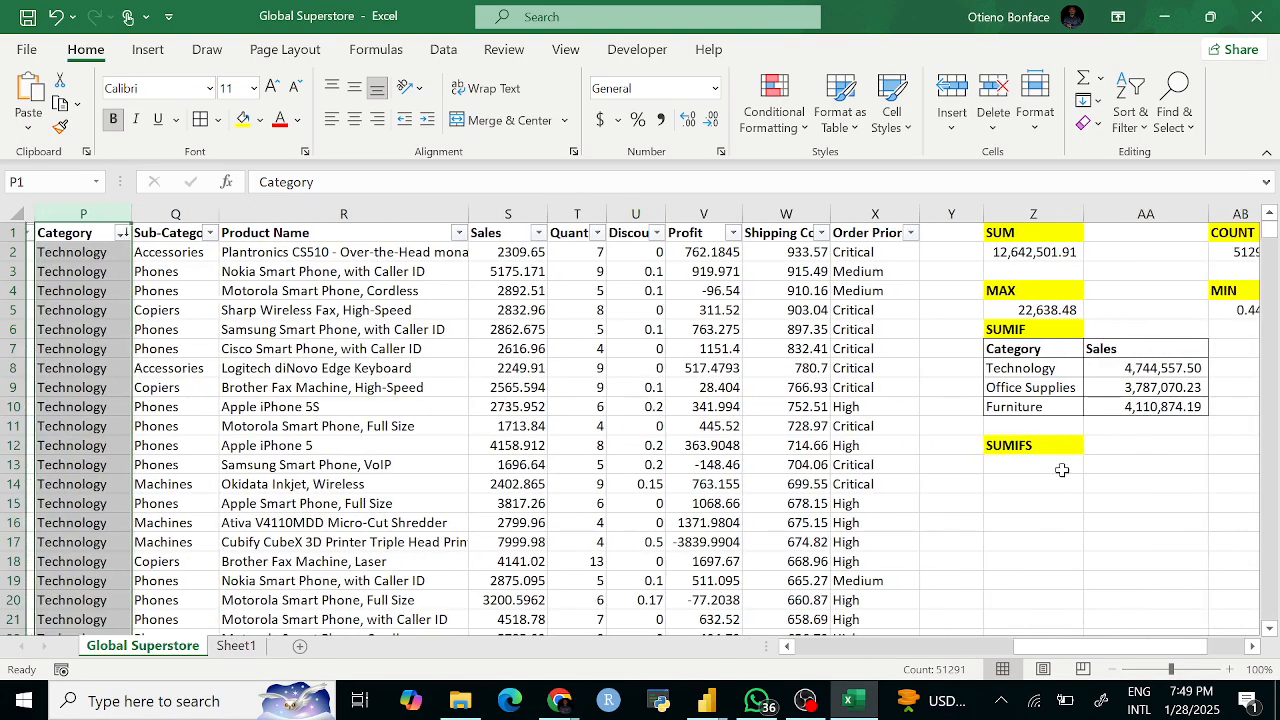
Step: Start a SUMIFS formula in Z13 with the Sales column S:S as the sum range
click(1057, 464)
text(=)
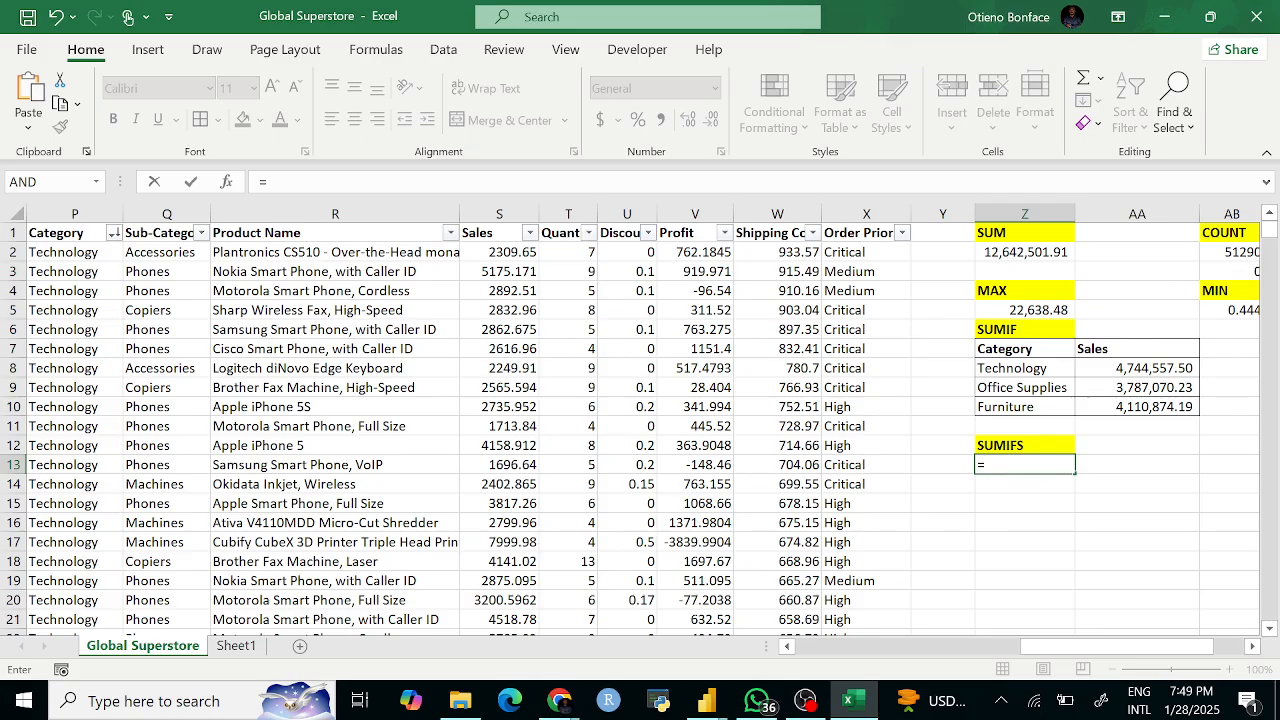
text(SUMIF)
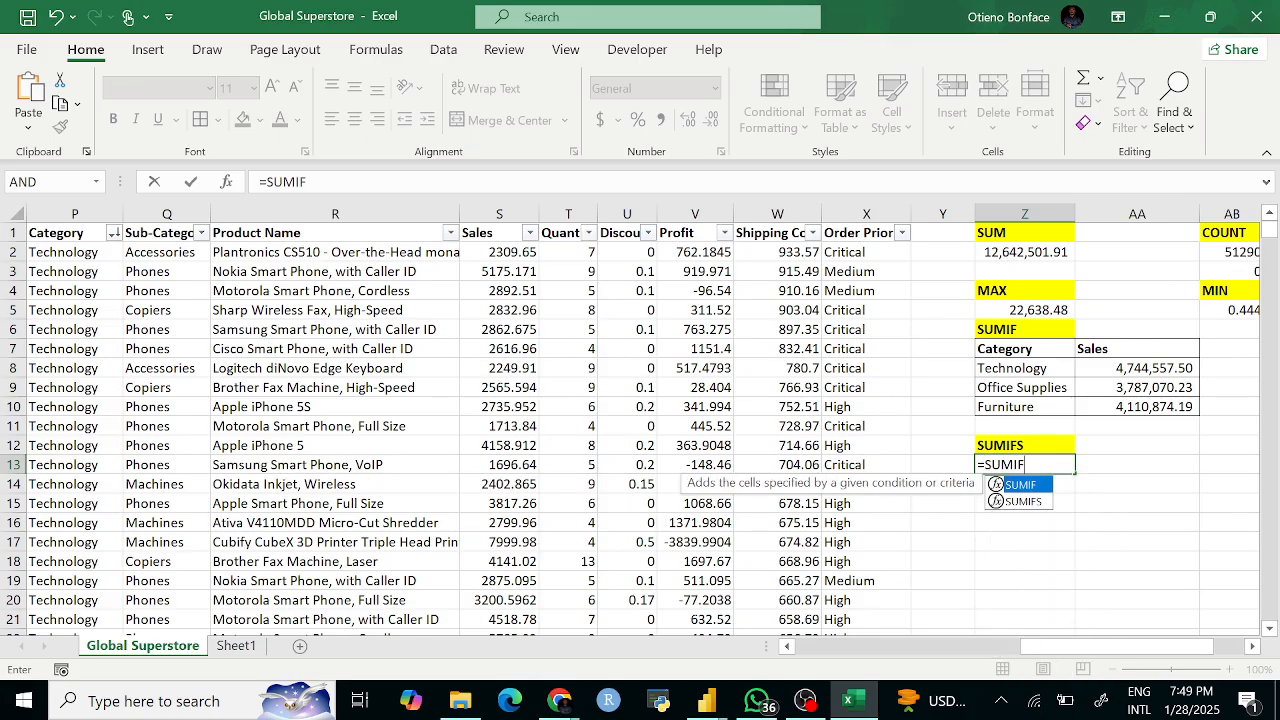
text(S)
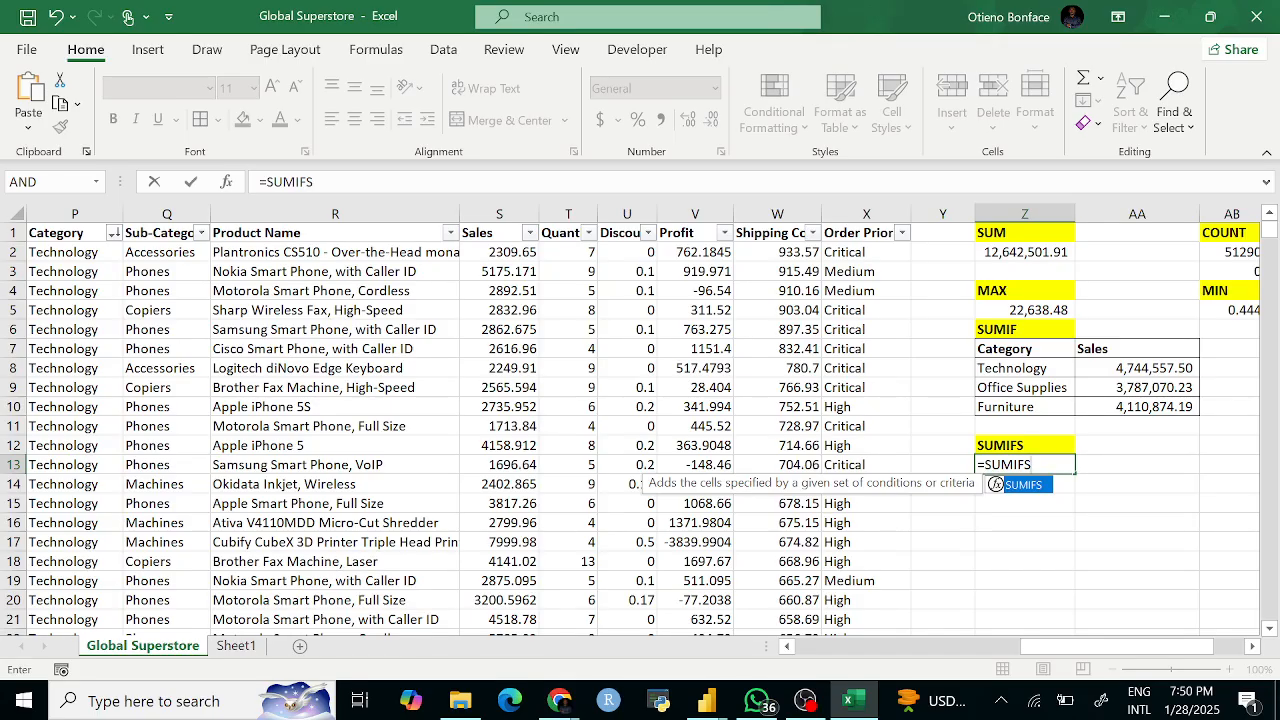
text(()
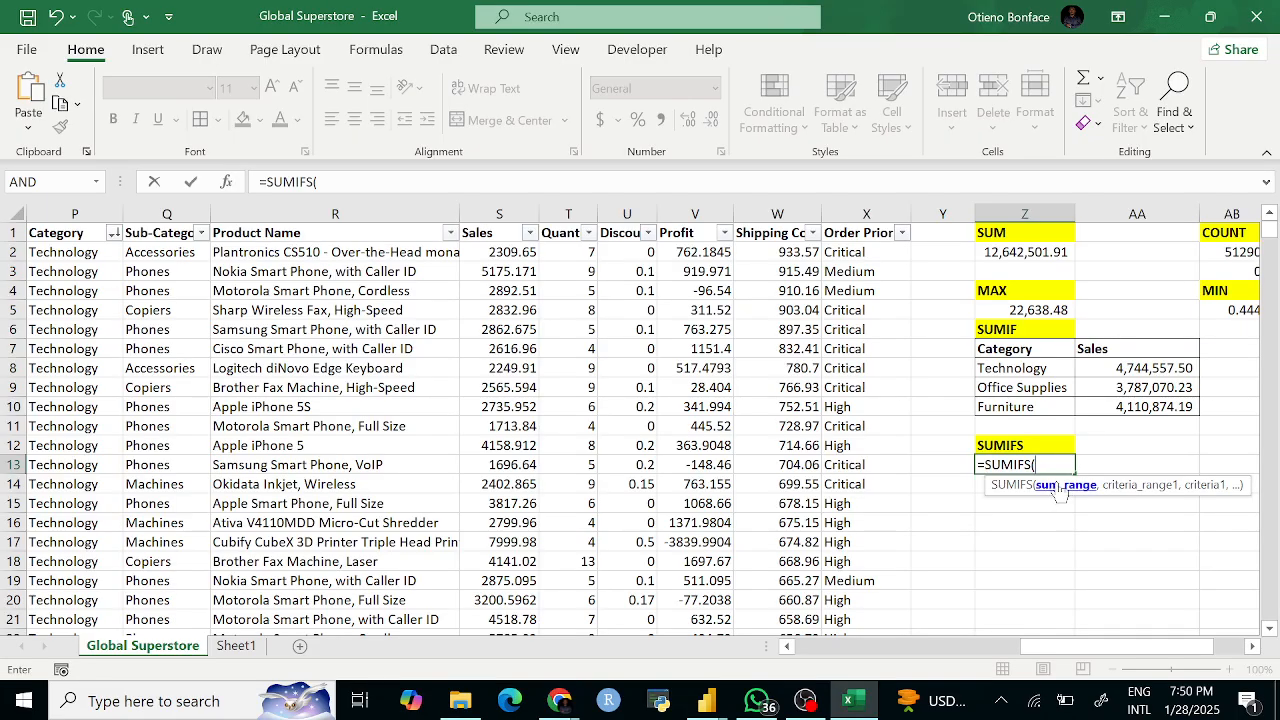
key(BackSpace)
key(BackSpace)
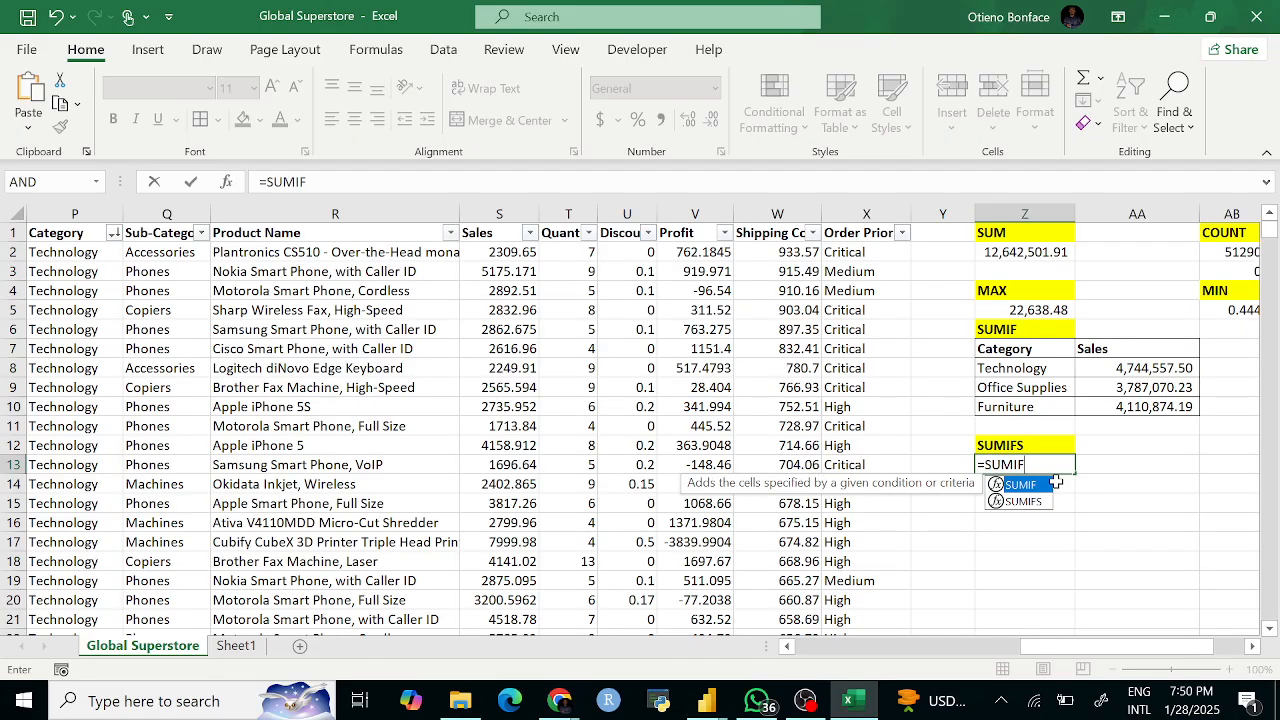
text(()
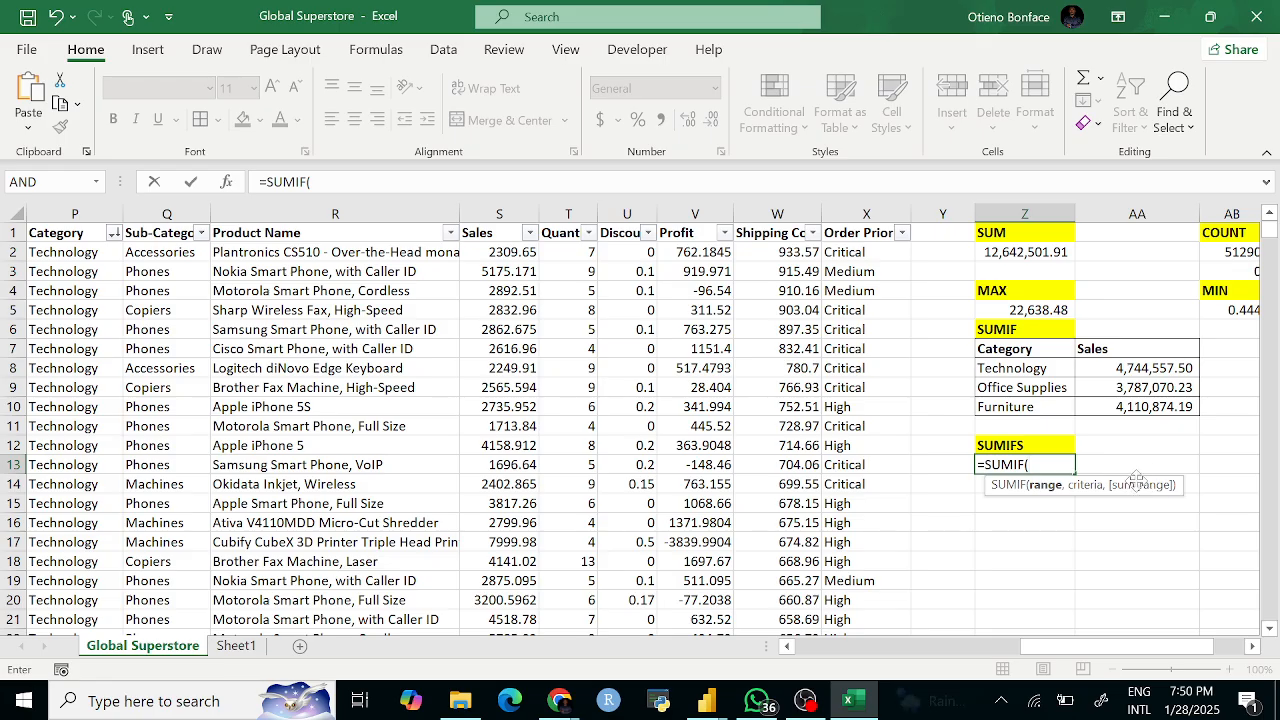
key(BackSpace)
text(S)
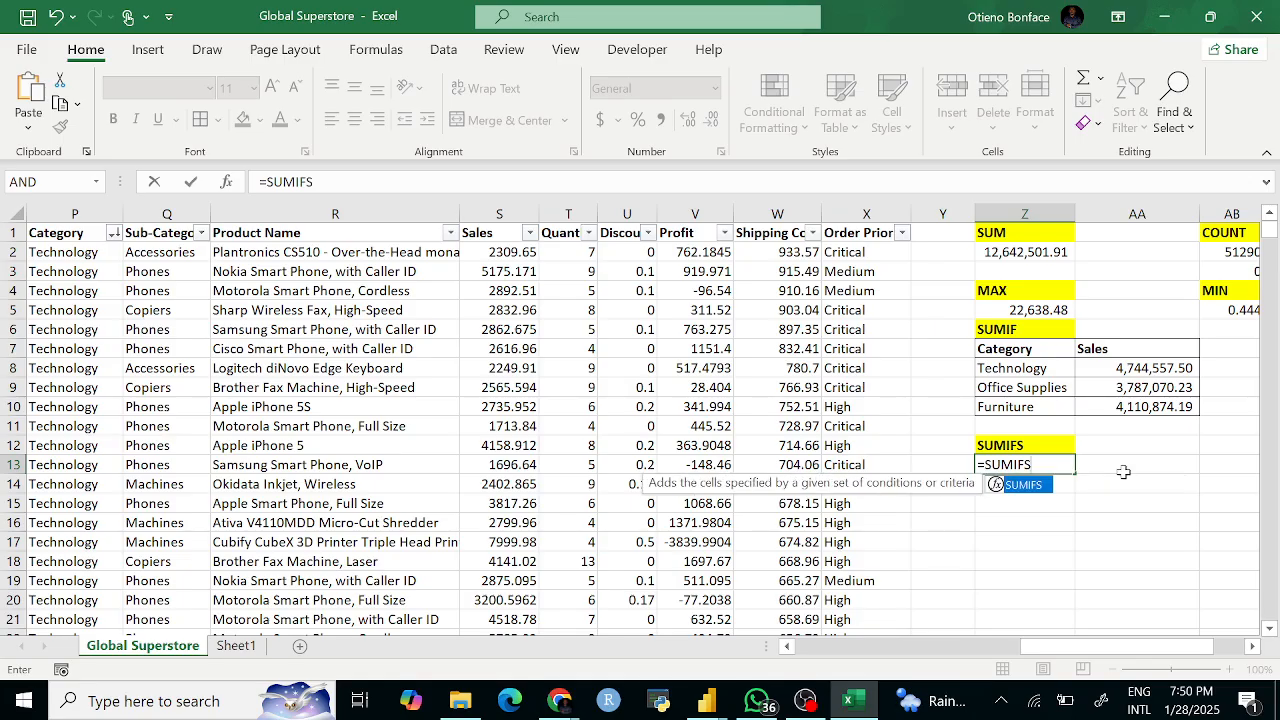
text(()
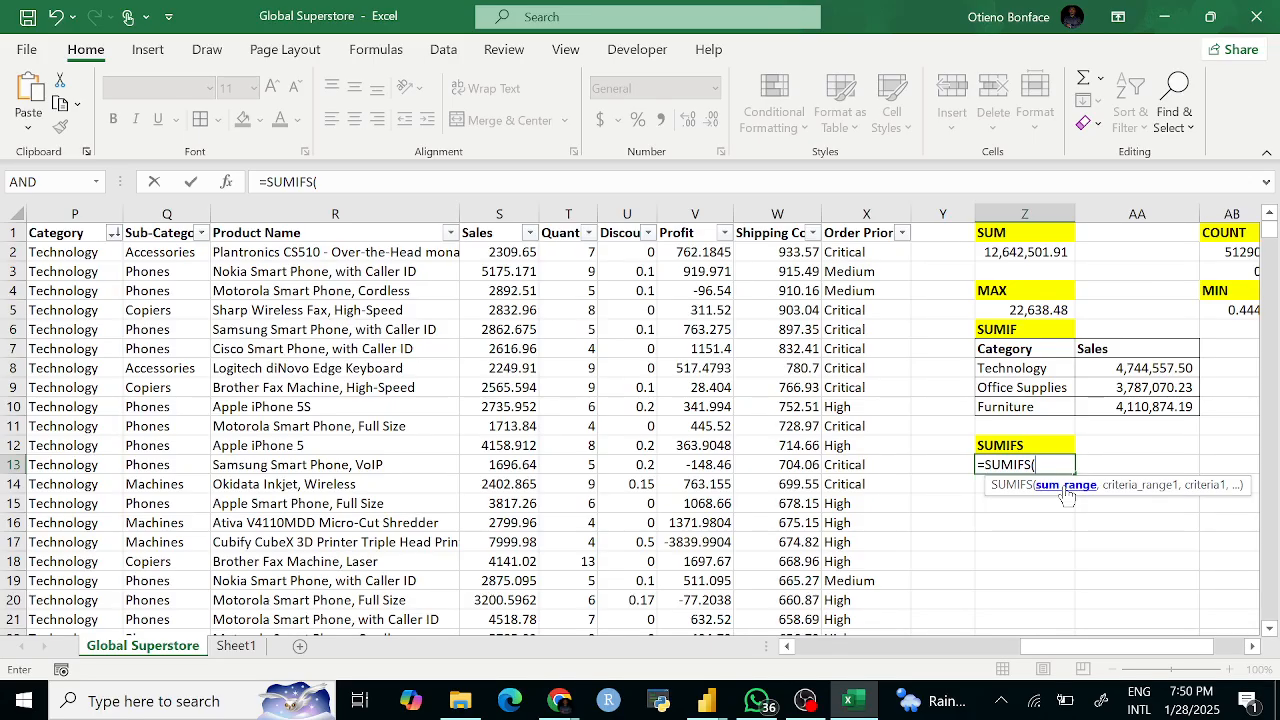
click(500, 213)
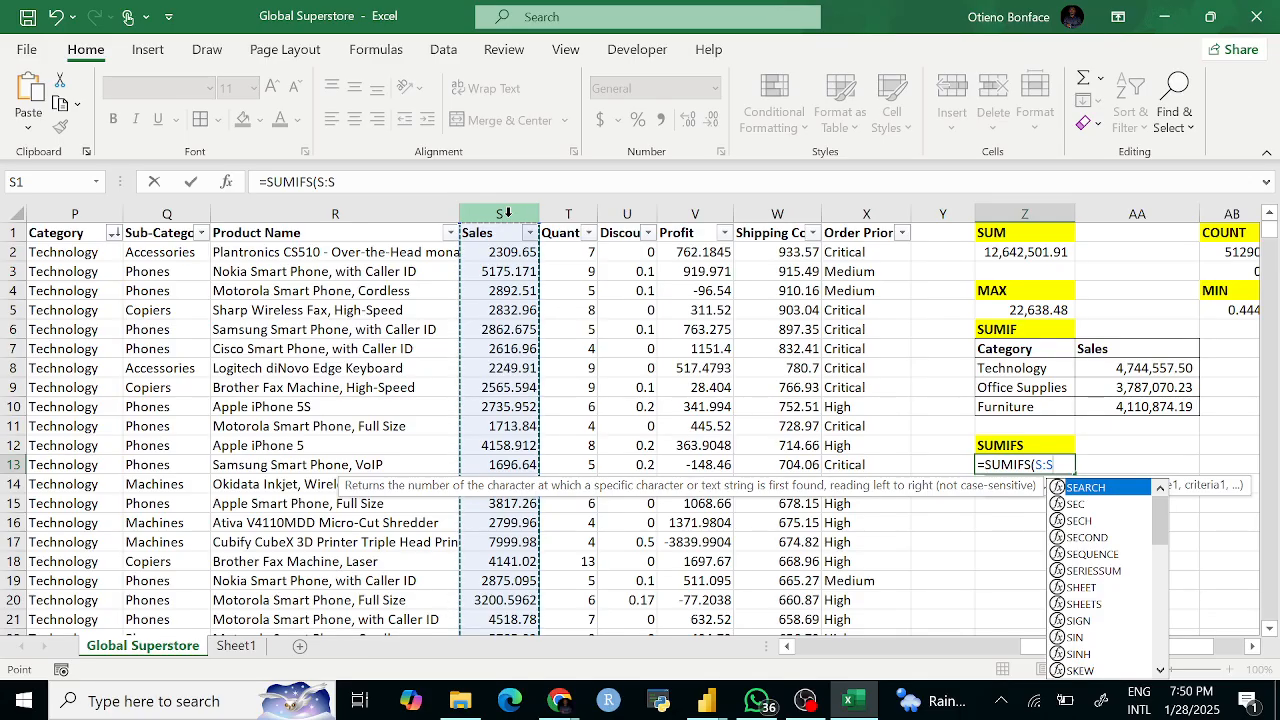
key(Escape)
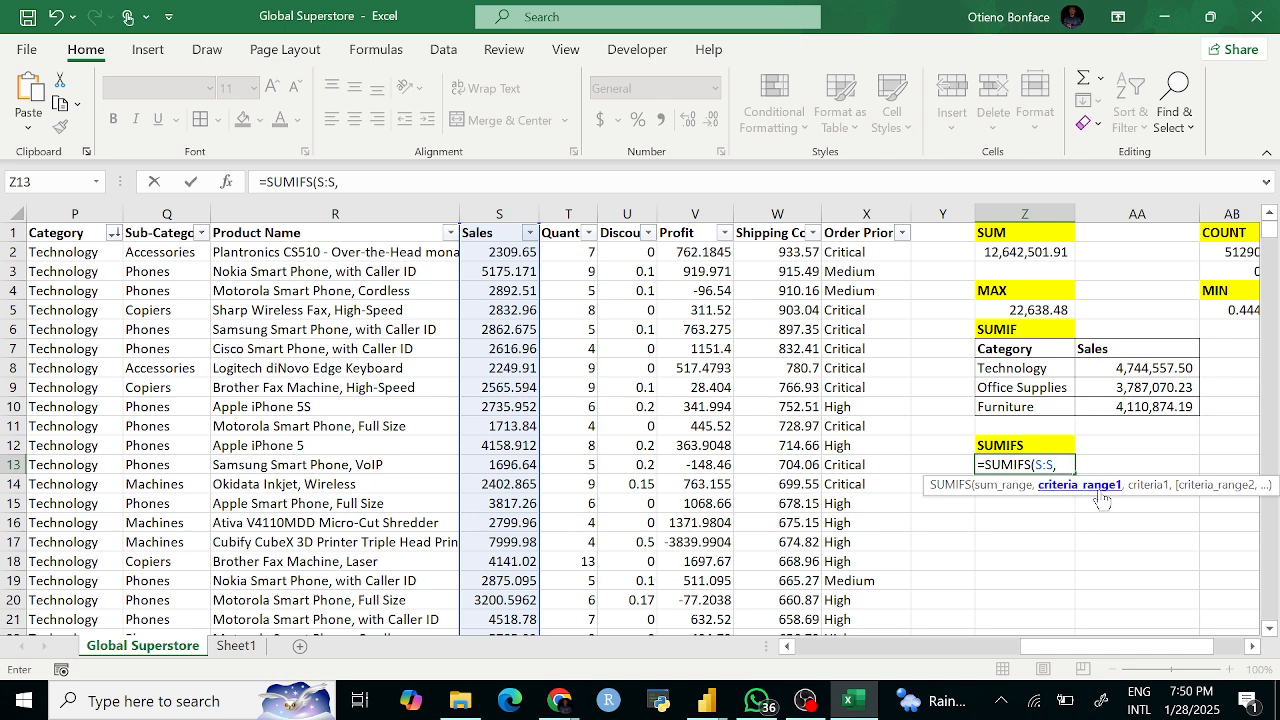
Step: Add criteria Category P:P = "Technology" and Order Priority X:X = "Critical", giving 367399.965
click(75, 210)
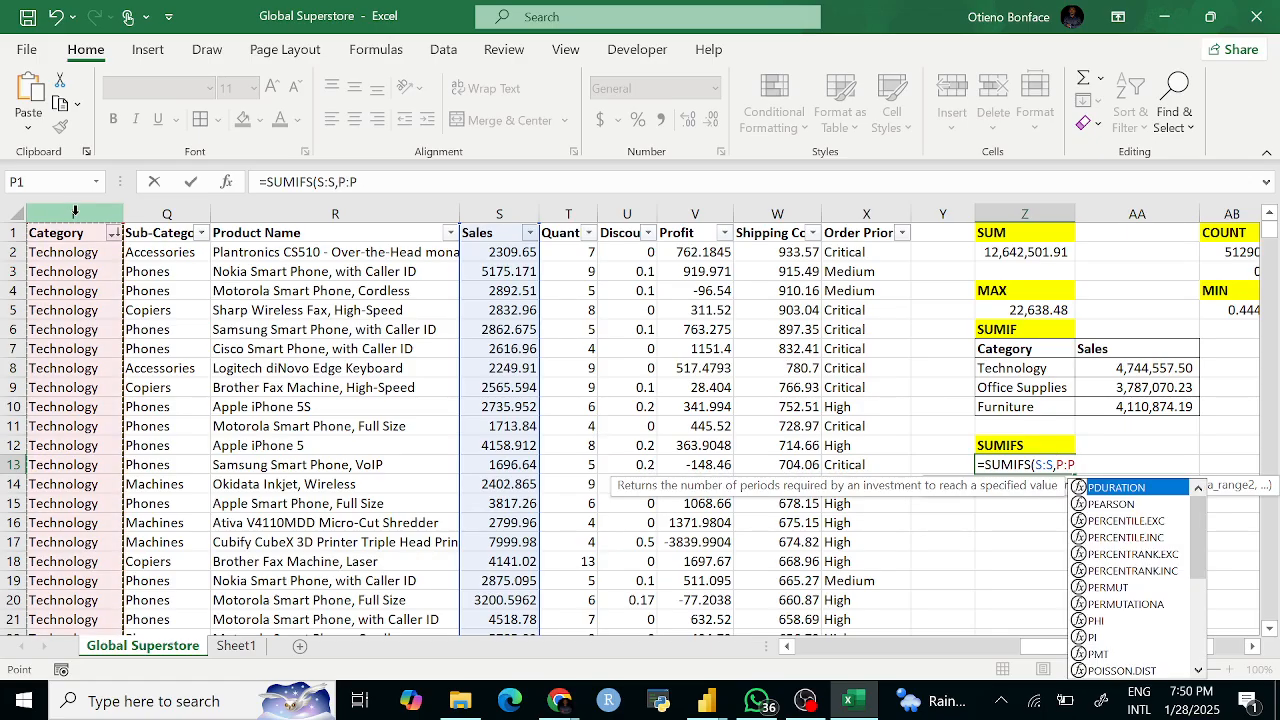
text(,)
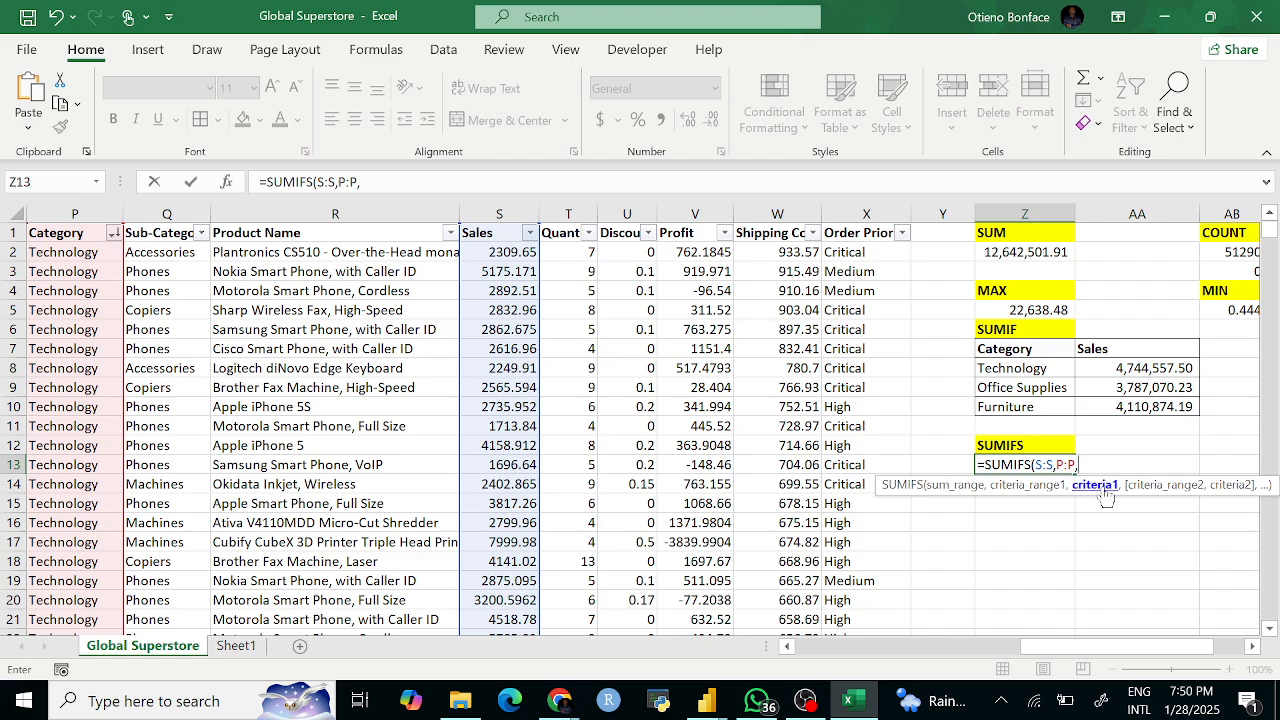
text(")
text(Techno)
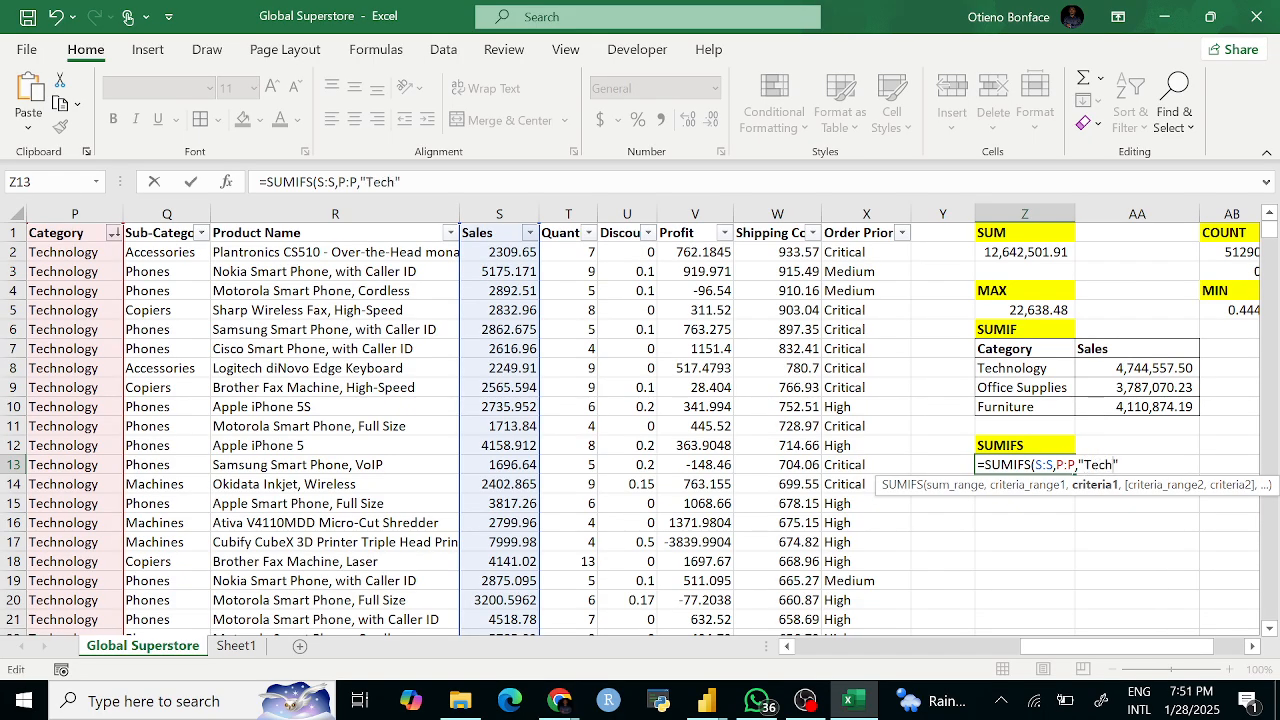
text(logy")
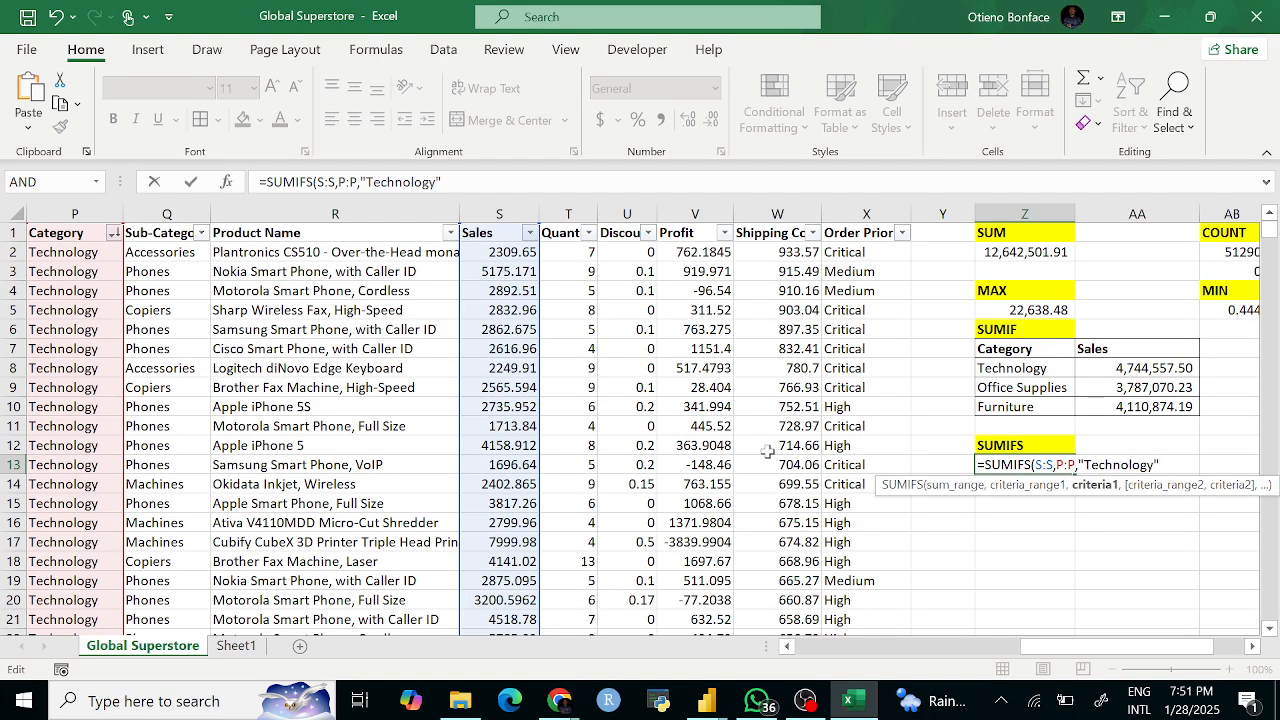
text(,X:X)
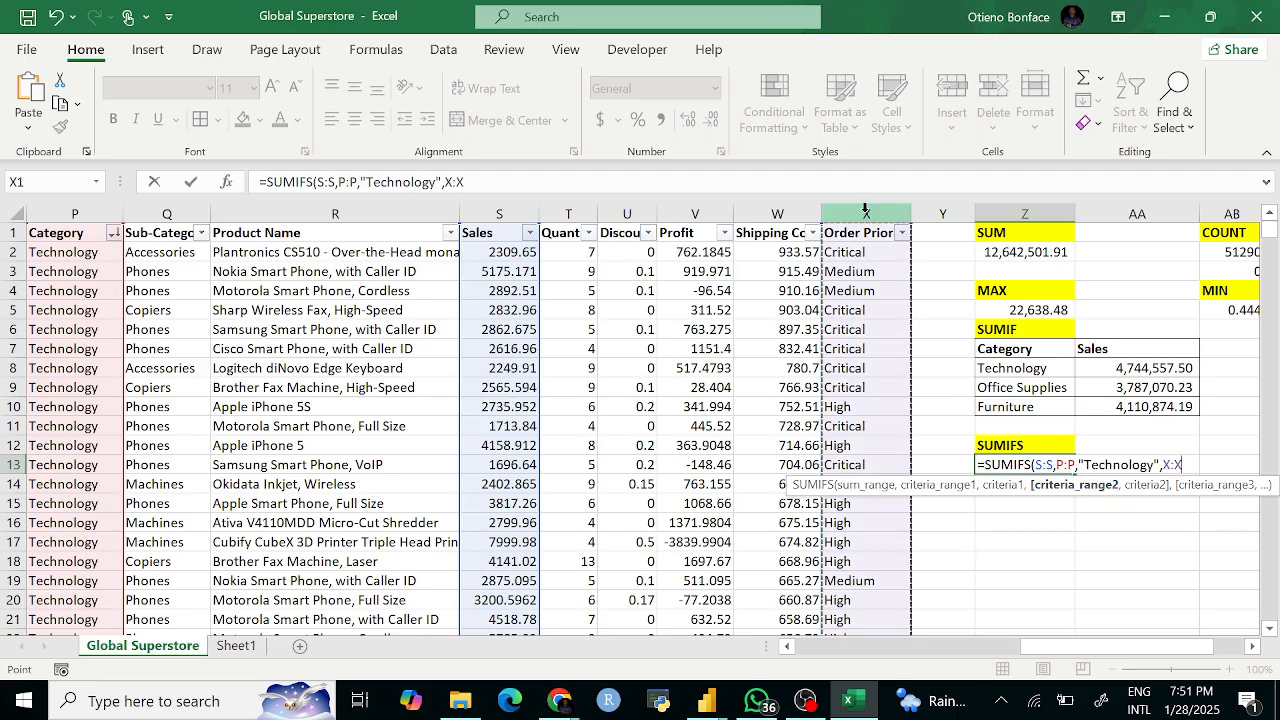
click(866, 213)
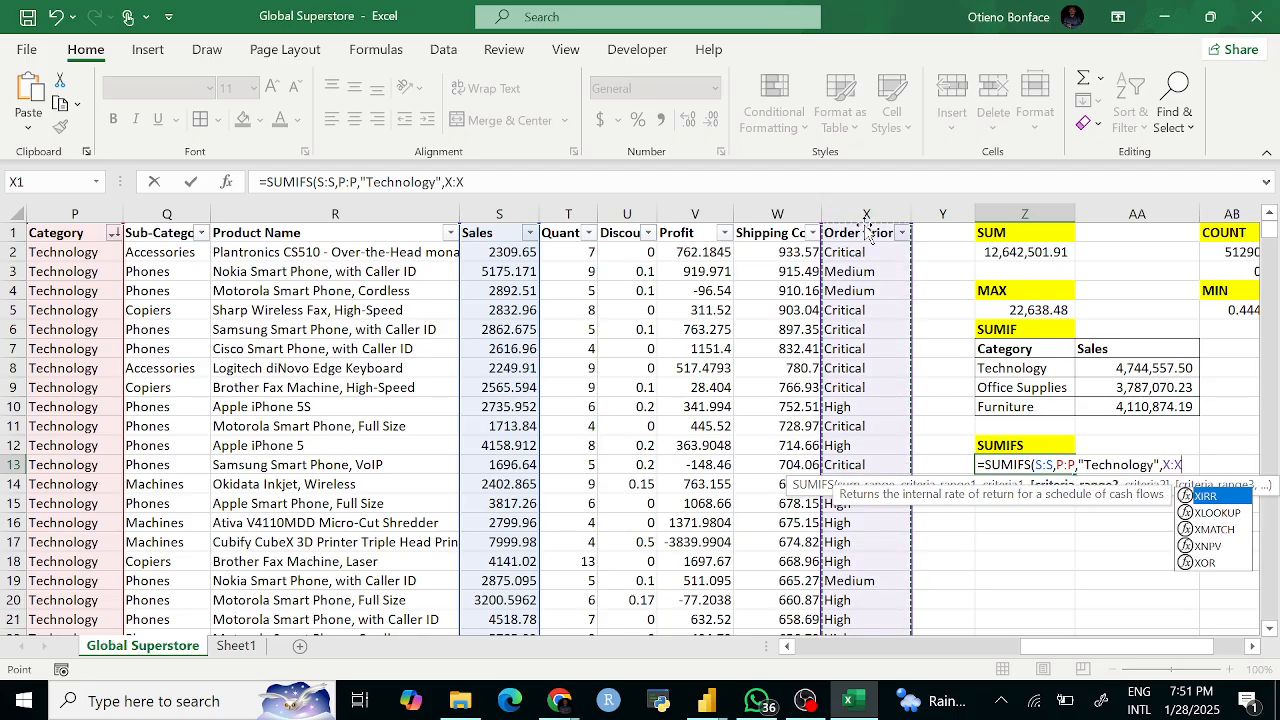
text(,)
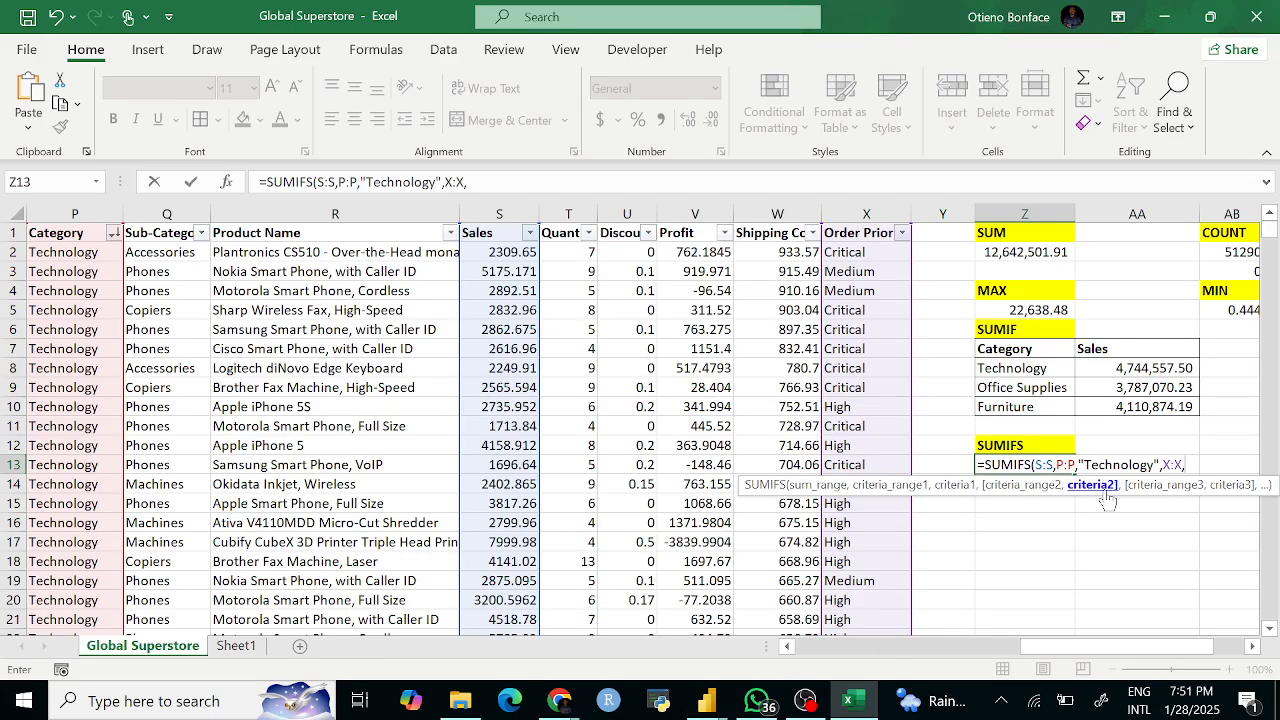
text("")
click(473, 182)
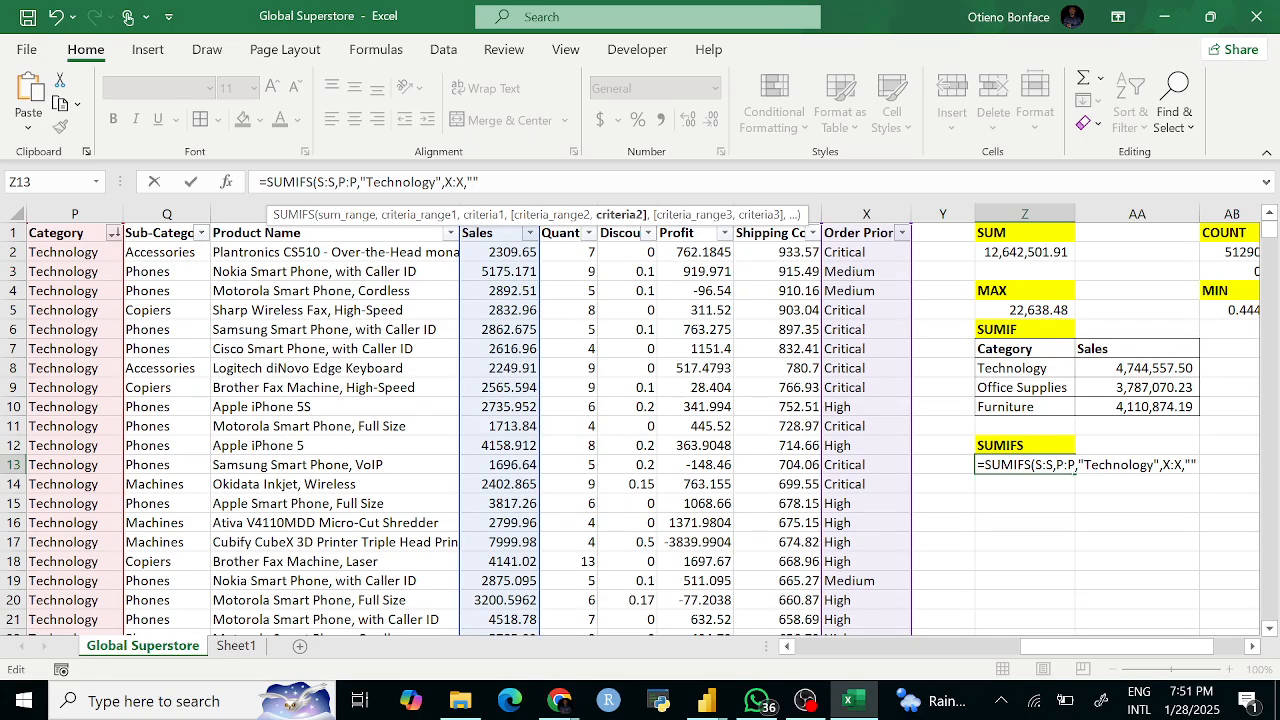
text(Critical"))
key(Return)
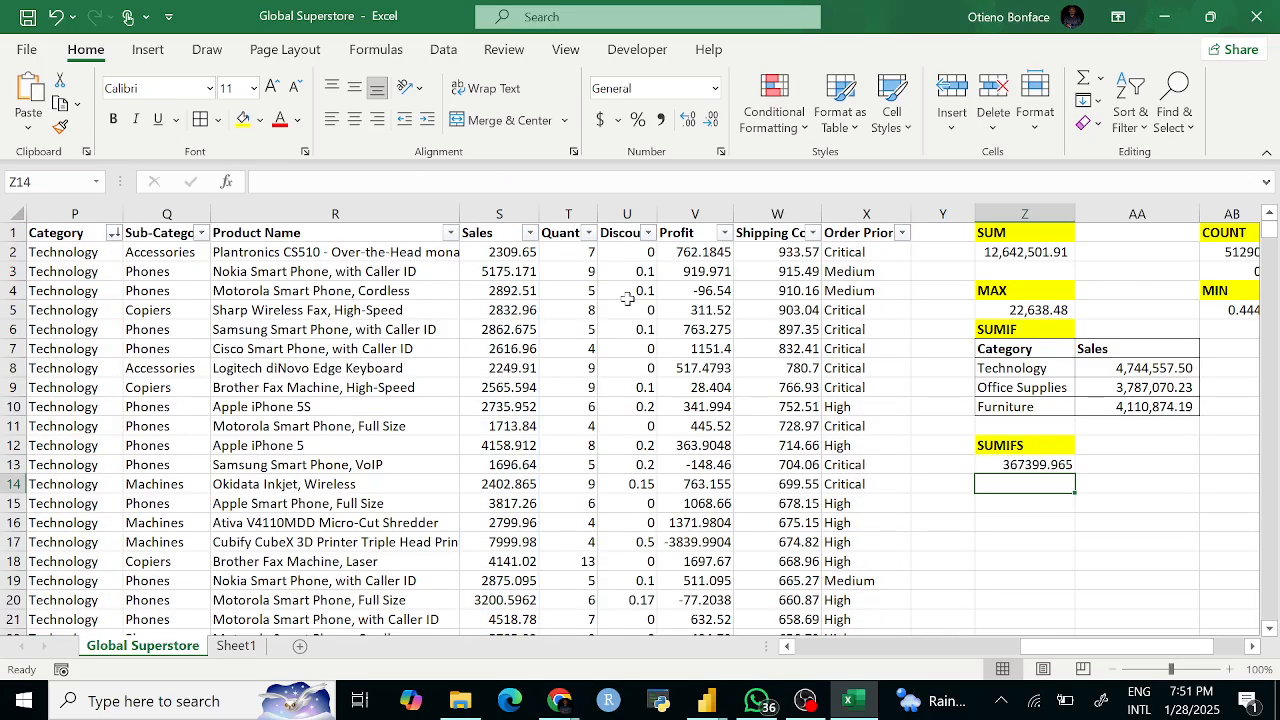
Step: Apply Comma Style to Z13 so the SUMIFS result reads 367,399.96
click(1013, 463)
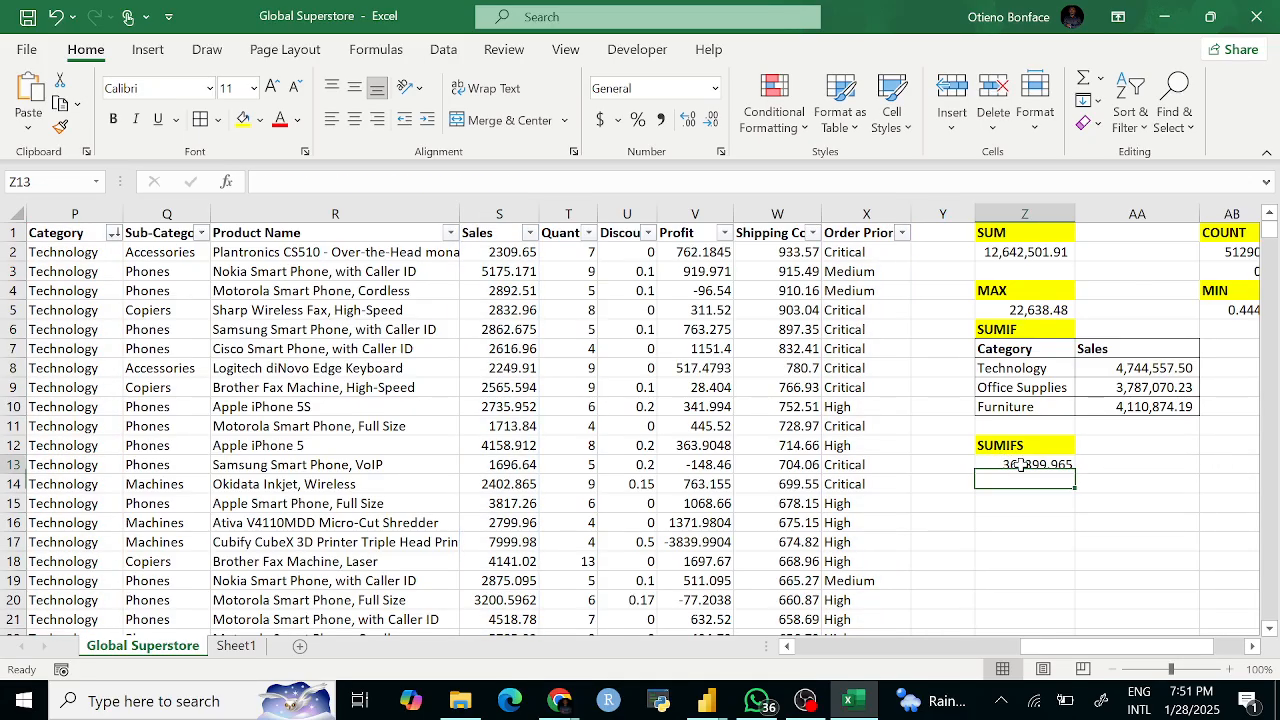
click(660, 119)
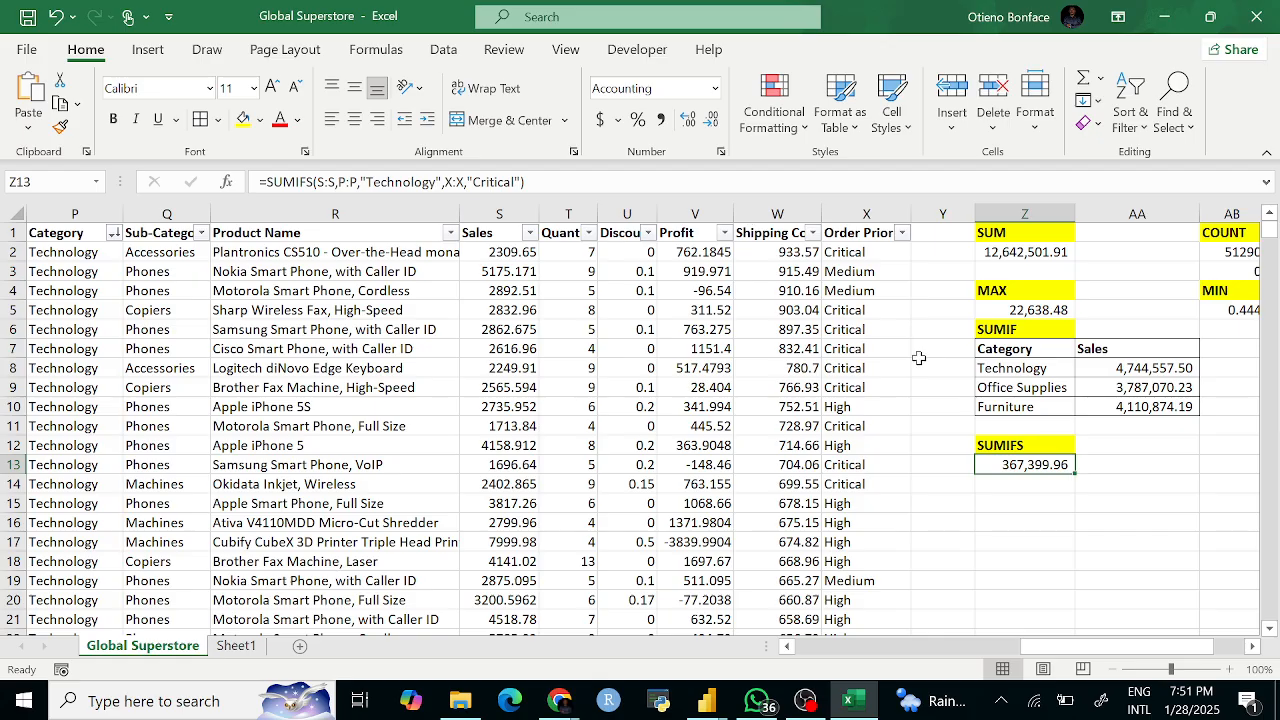
drag(1083, 503, 1062, 500)
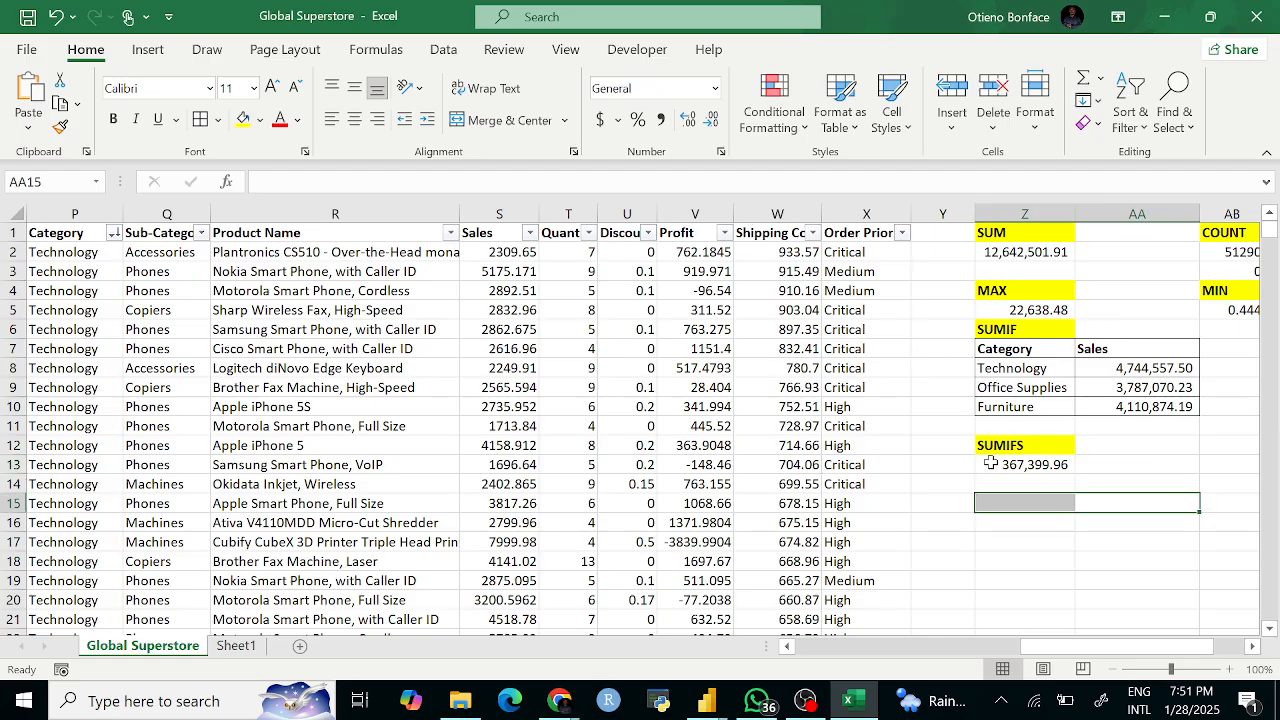
click(1083, 469)
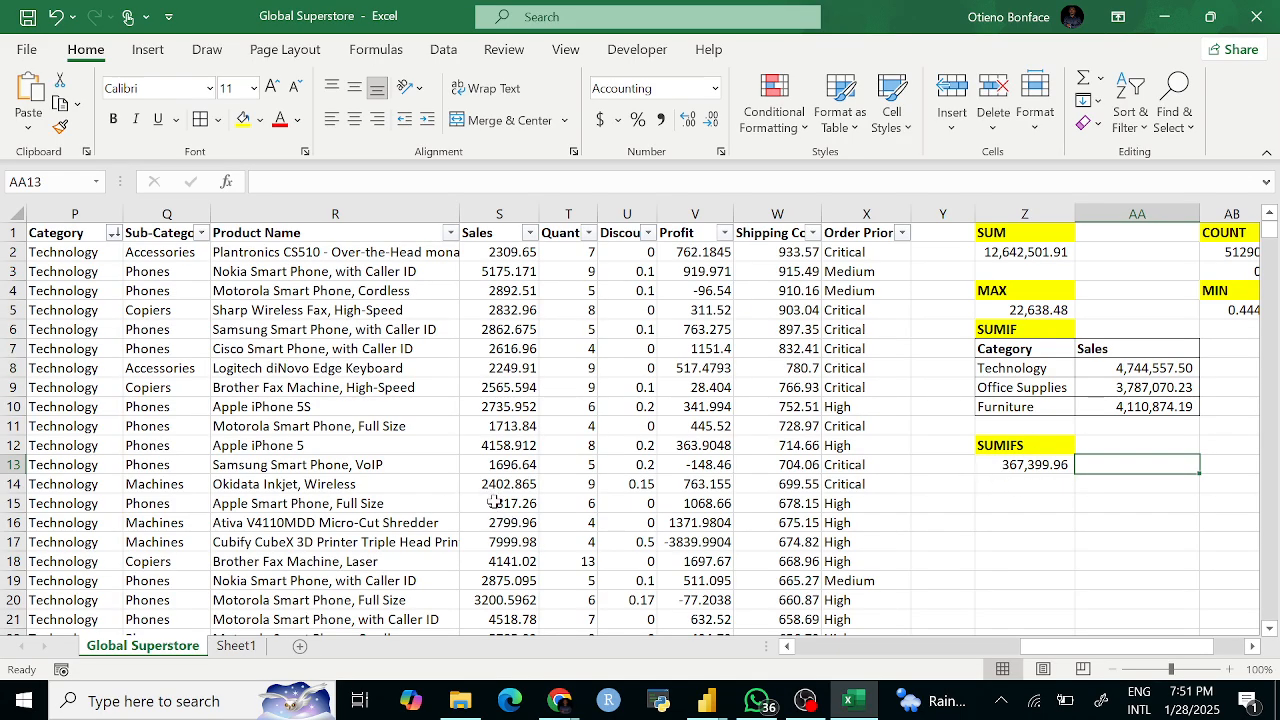
scroll(490, 502, left, 5)
scroll(488, 502, left, 3)
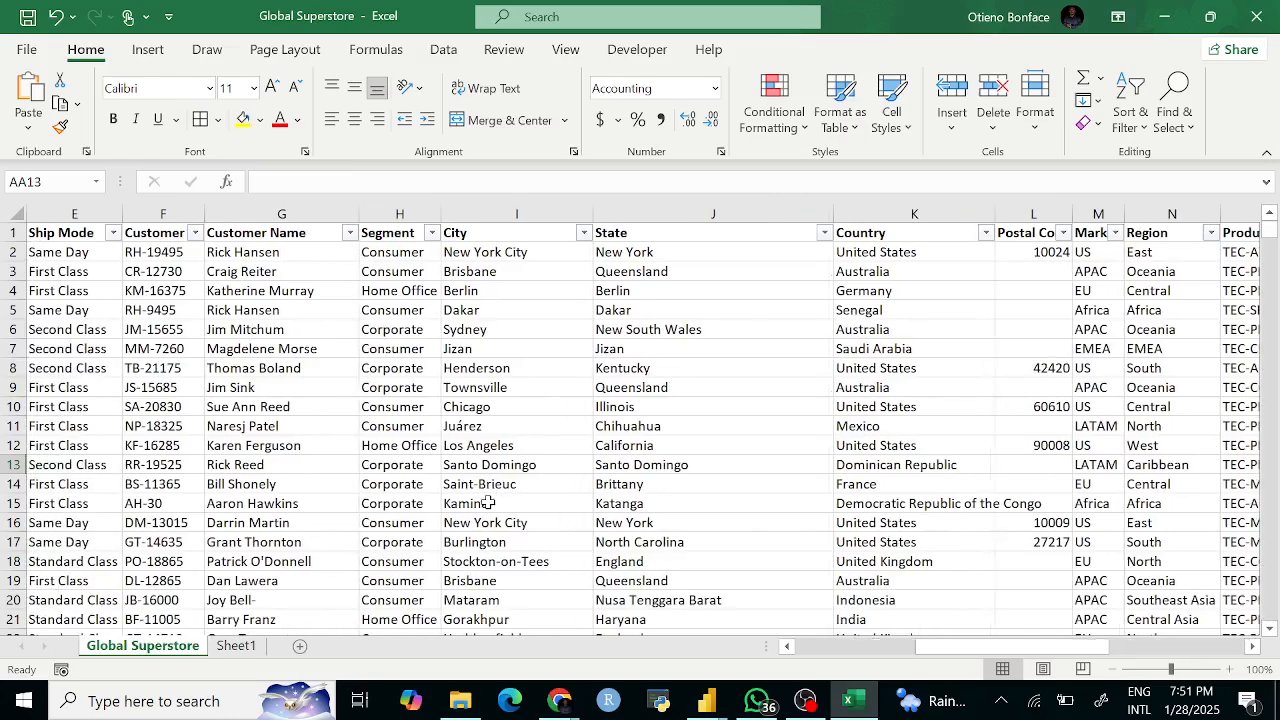
scroll(488, 502, right, 2)
scroll(488, 502, left, 1)
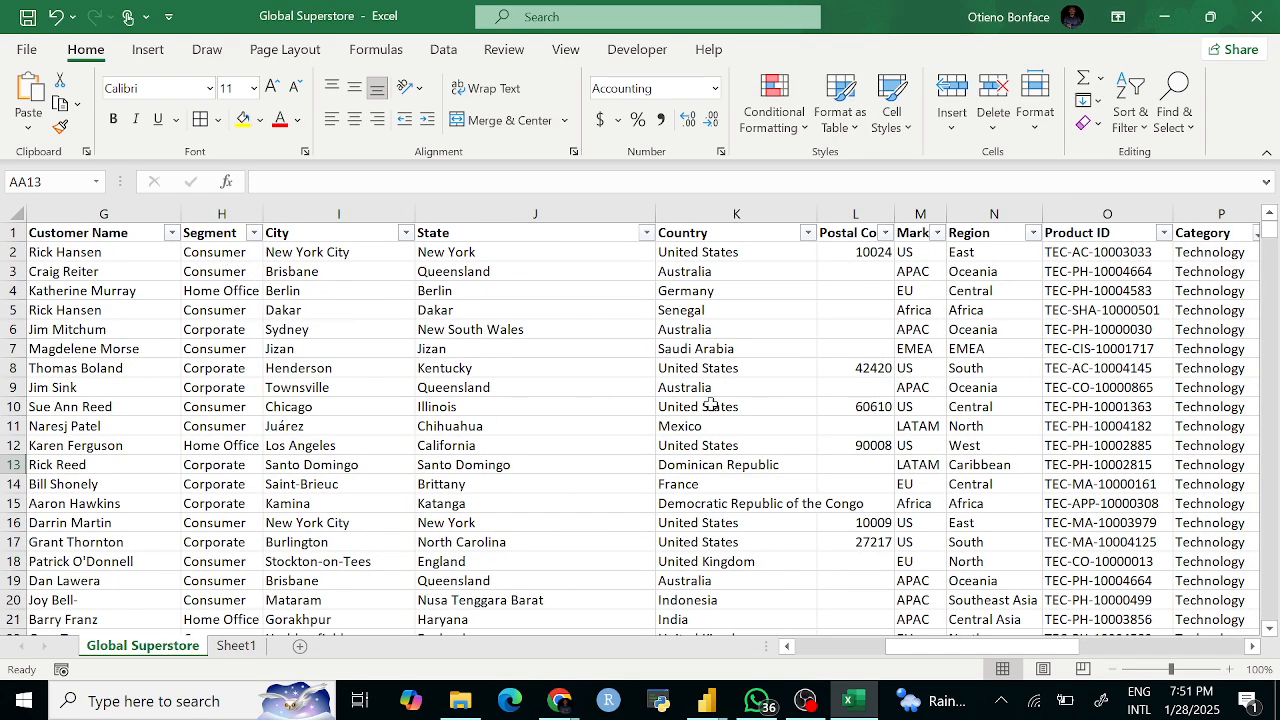
scroll(708, 400, right, 3)
scroll(730, 361, right, 5)
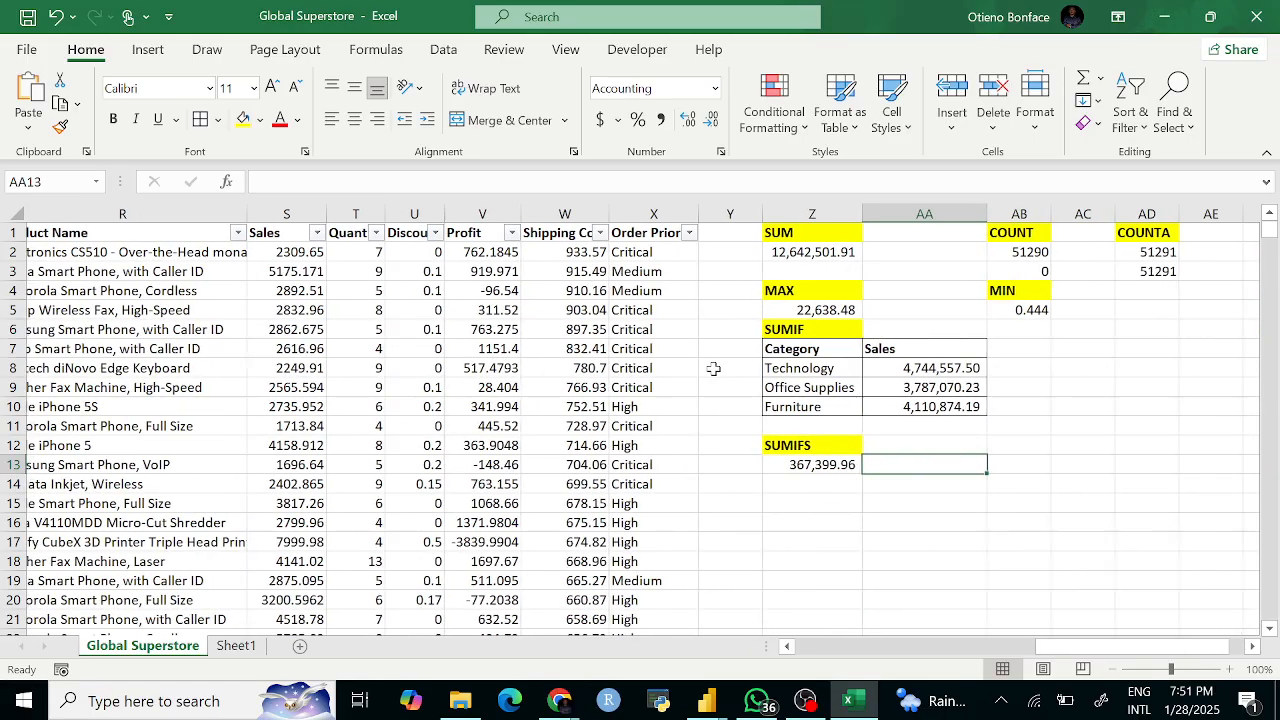
scroll(645, 381, left, 1)
scroll(645, 381, left, 2)
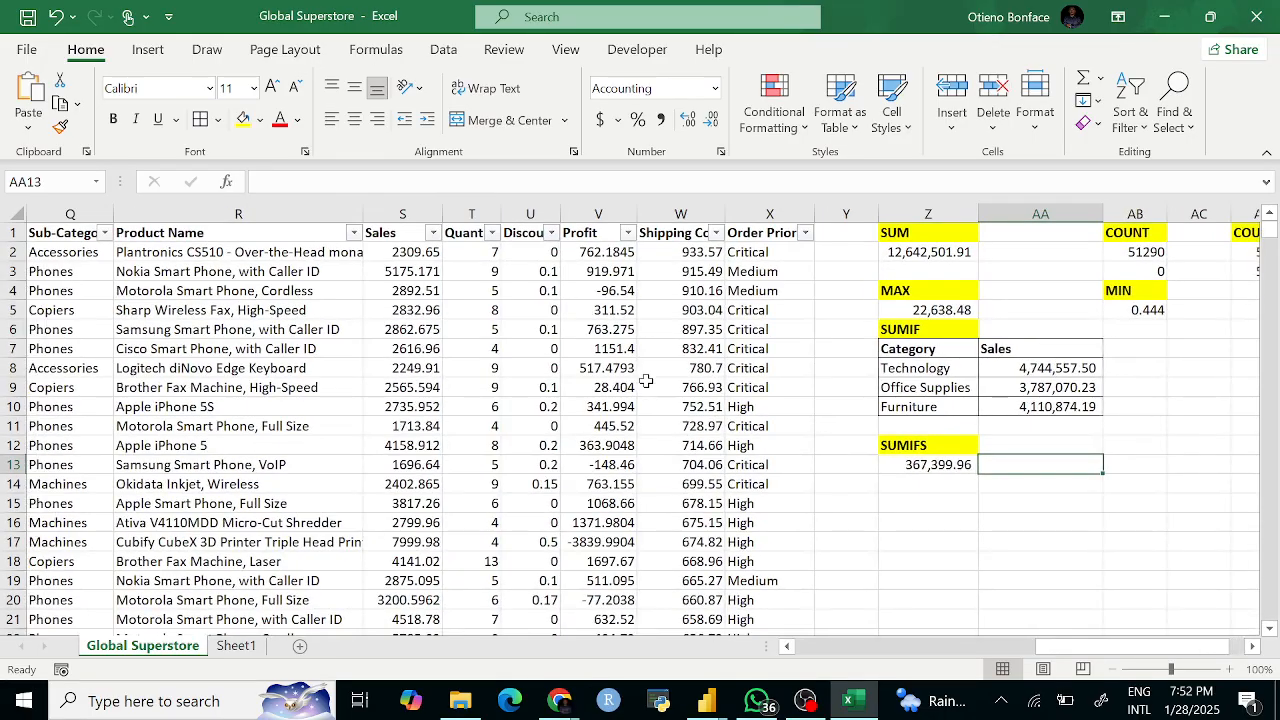
scroll(700, 378, left, 3)
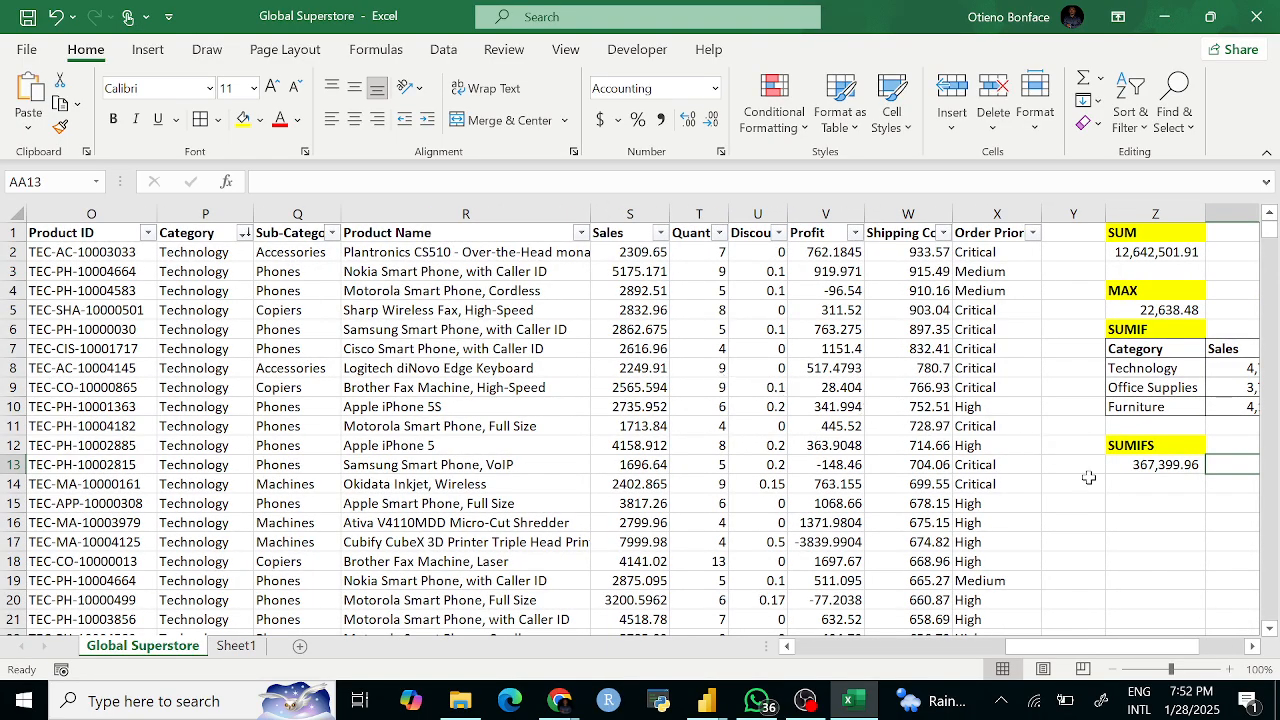
click(1163, 467)
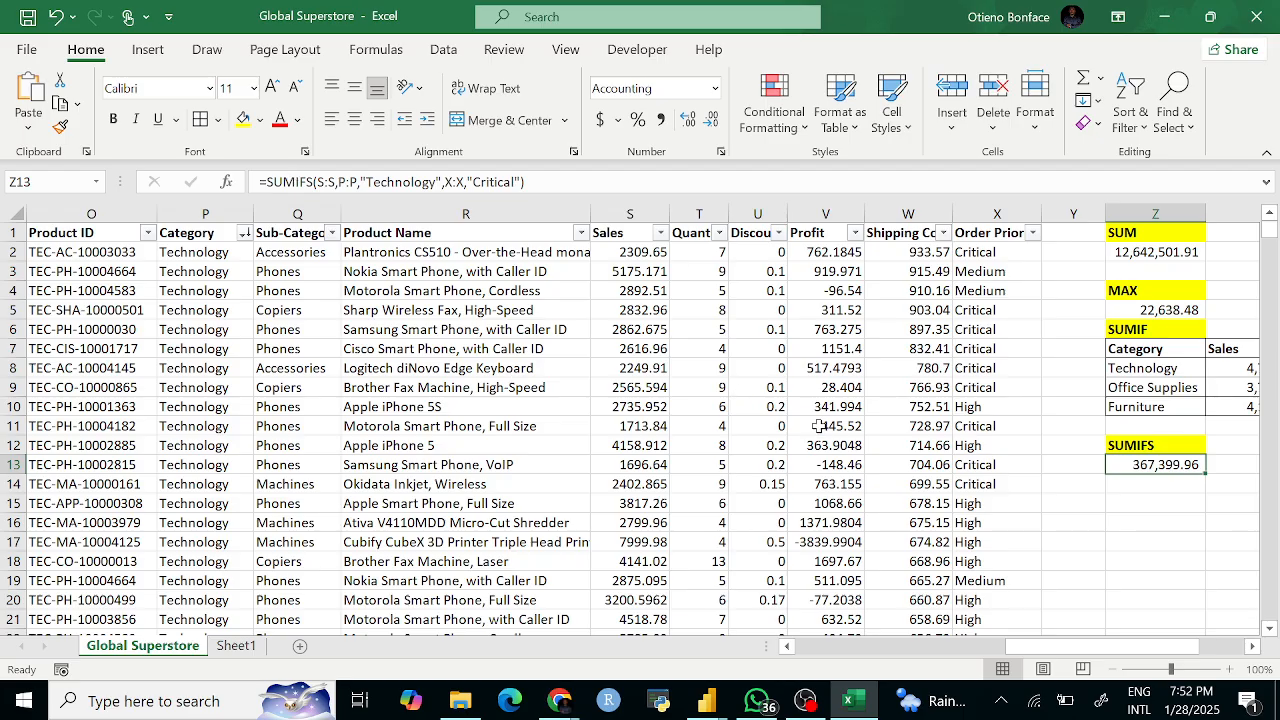
click(1120, 518)
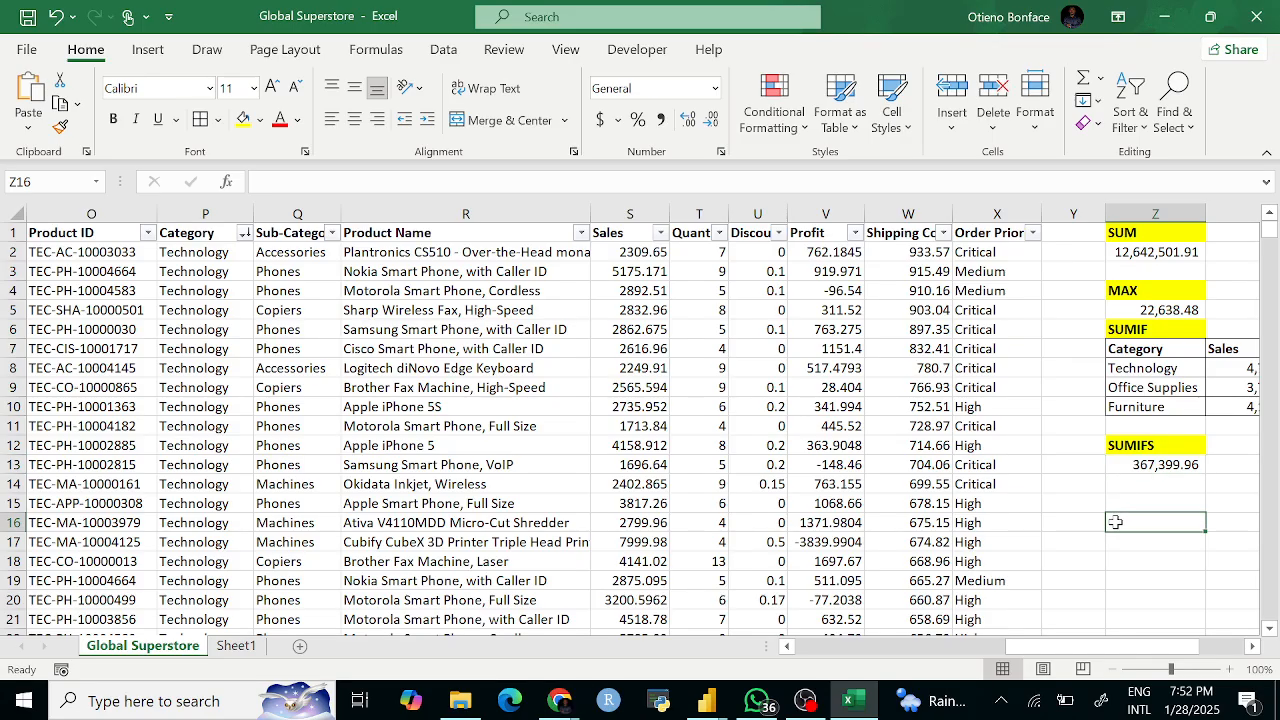
click(1143, 466)
click(1130, 528)
scroll(362, 344, left, 6)
scroll(362, 344, left, 1)
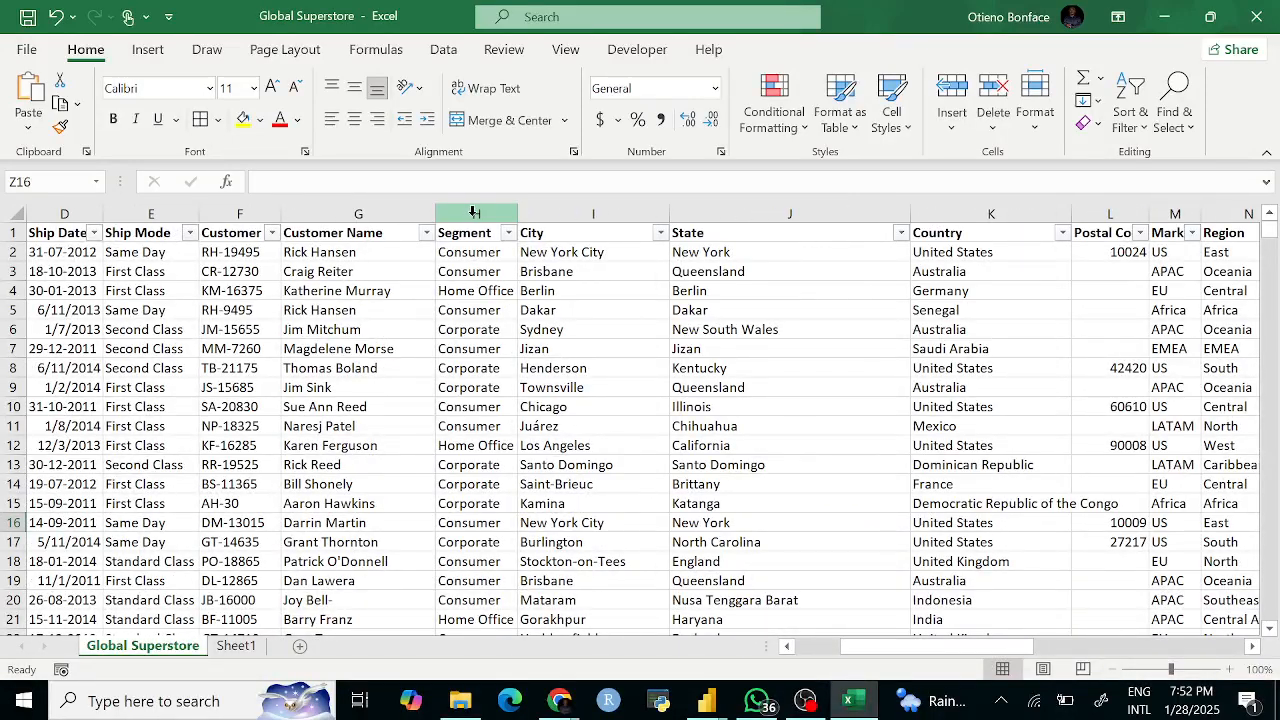
Step: Select the Segment column, then open the Category filter showing Furniture, Office Supplies and Technology
click(472, 214)
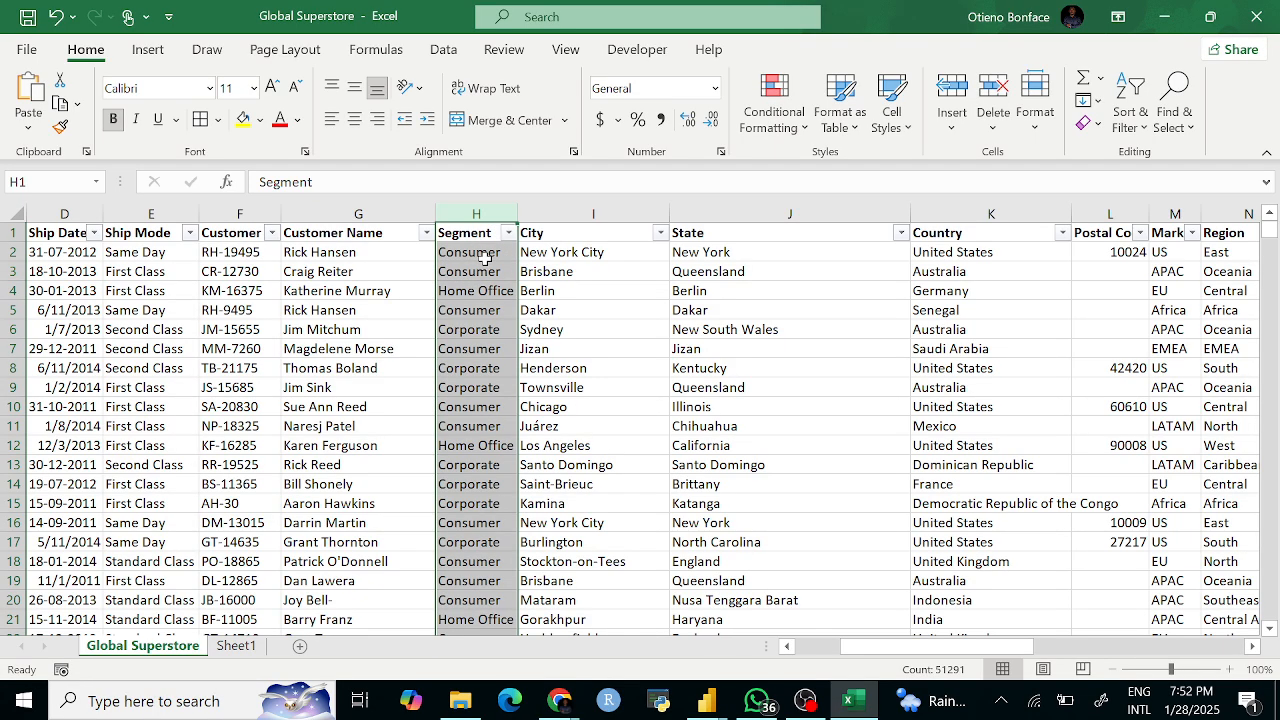
scroll(700, 282, right, 3)
scroll(698, 282, right, 1)
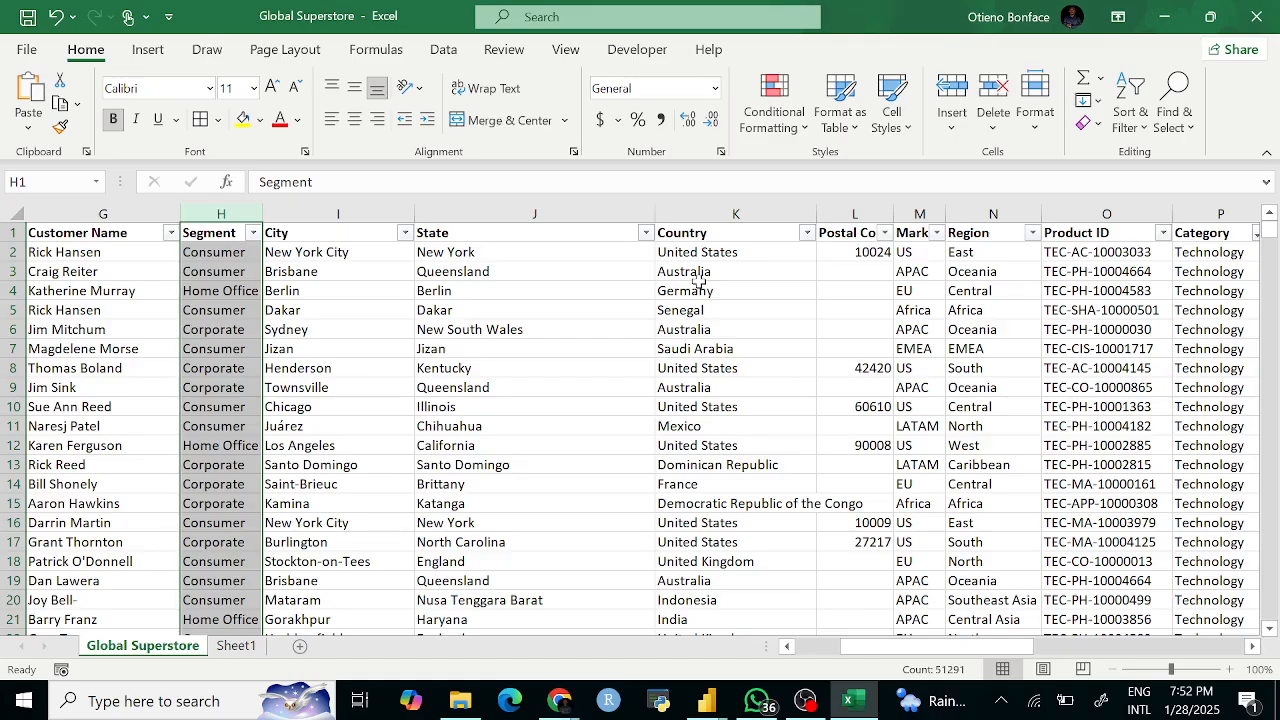
scroll(698, 283, right, 3)
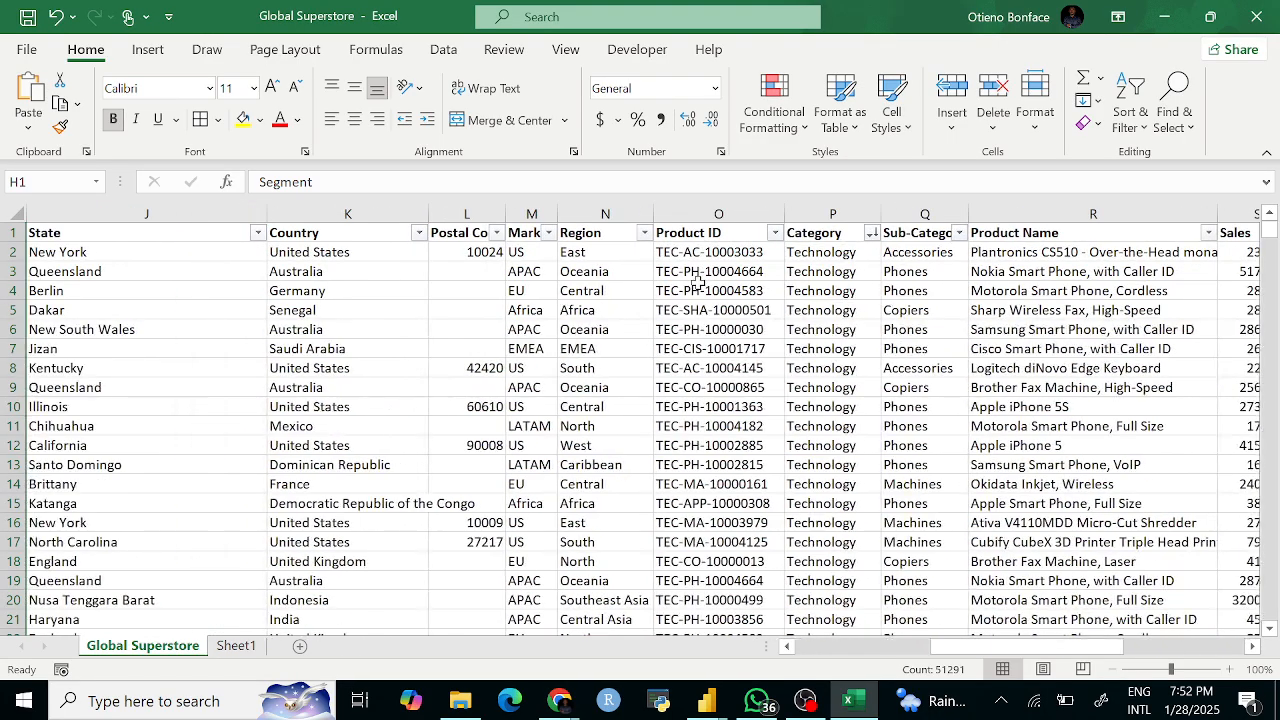
scroll(698, 283, left, 3)
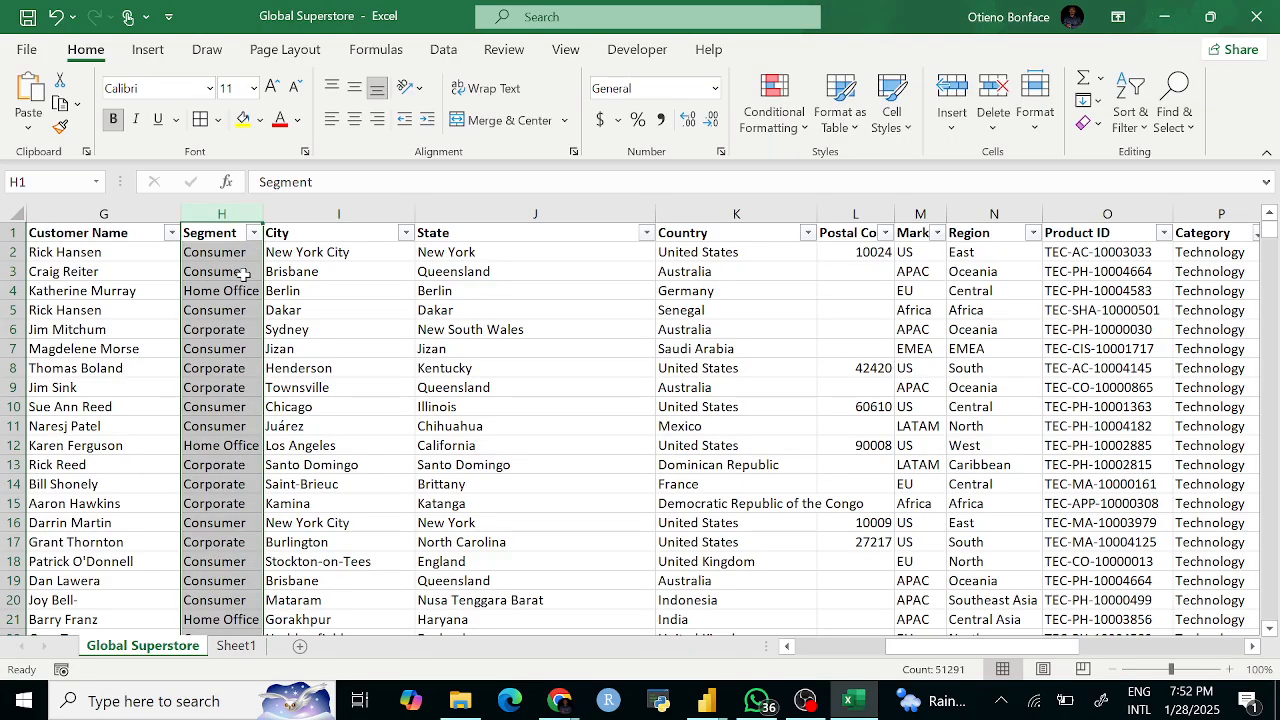
scroll(245, 271, right, 3)
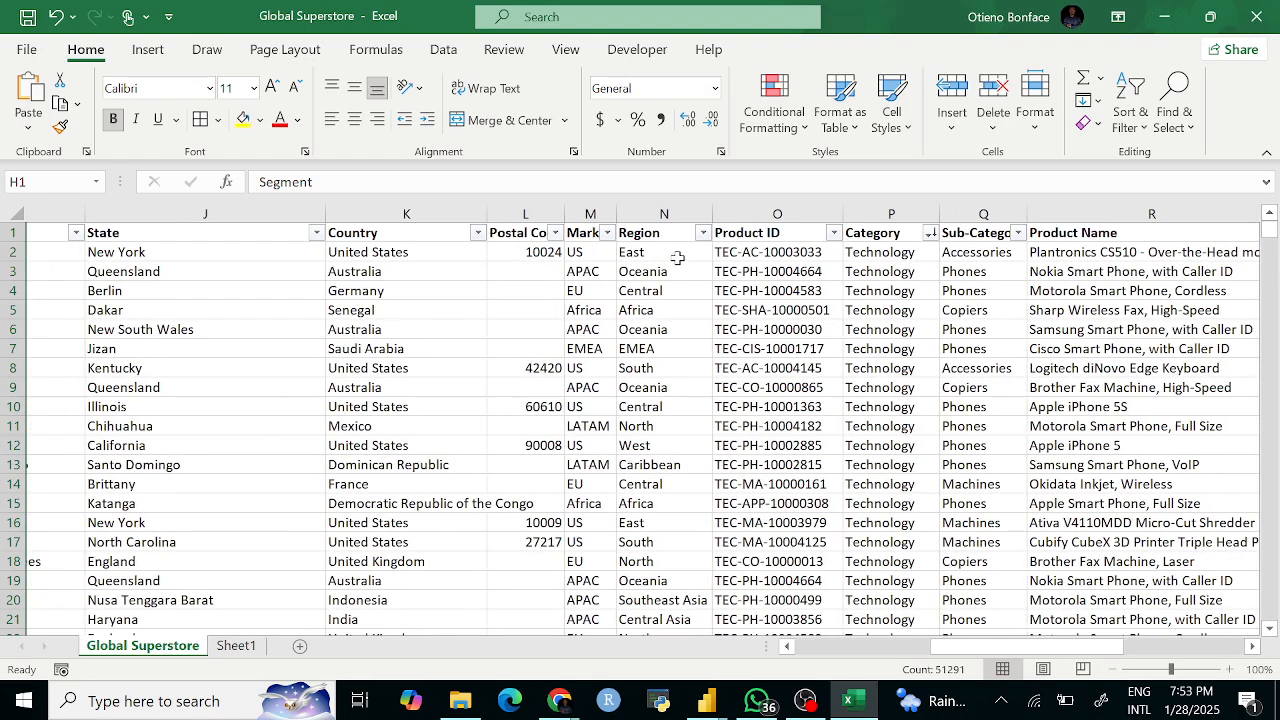
click(868, 233)
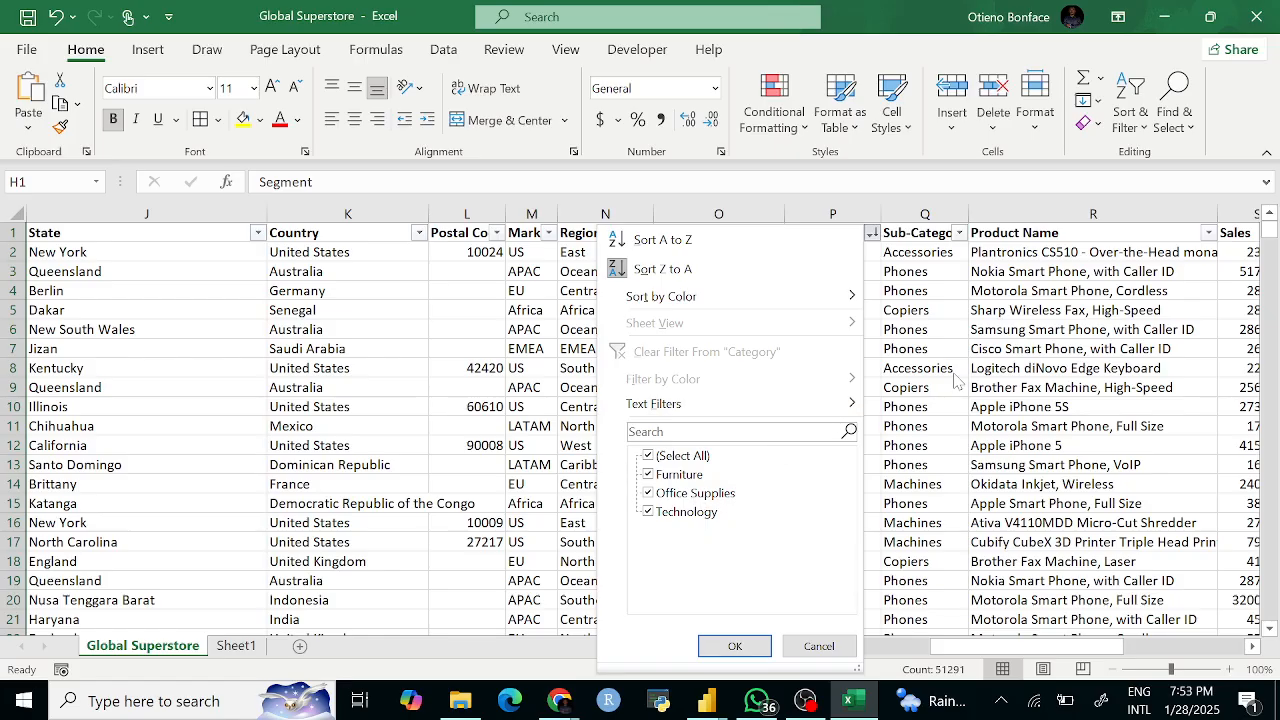
key(Escape)
scroll(414, 344, left, 3)
scroll(268, 292, left, 1)
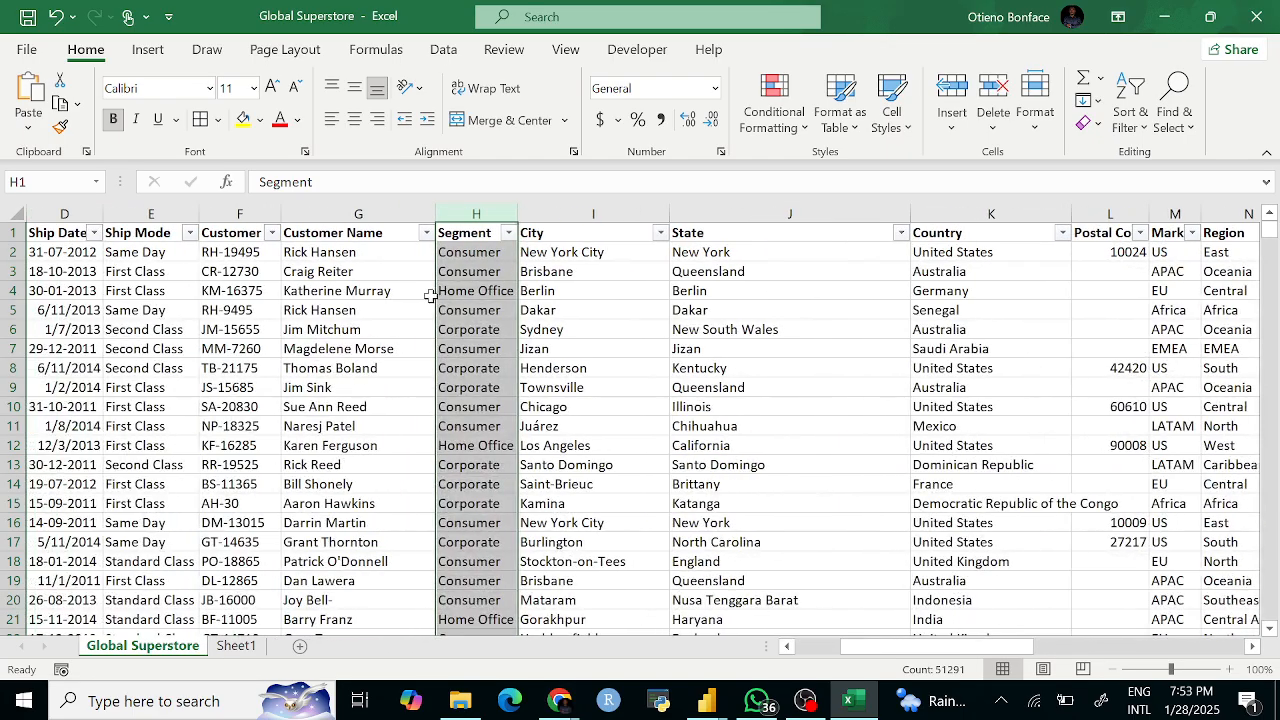
click(508, 233)
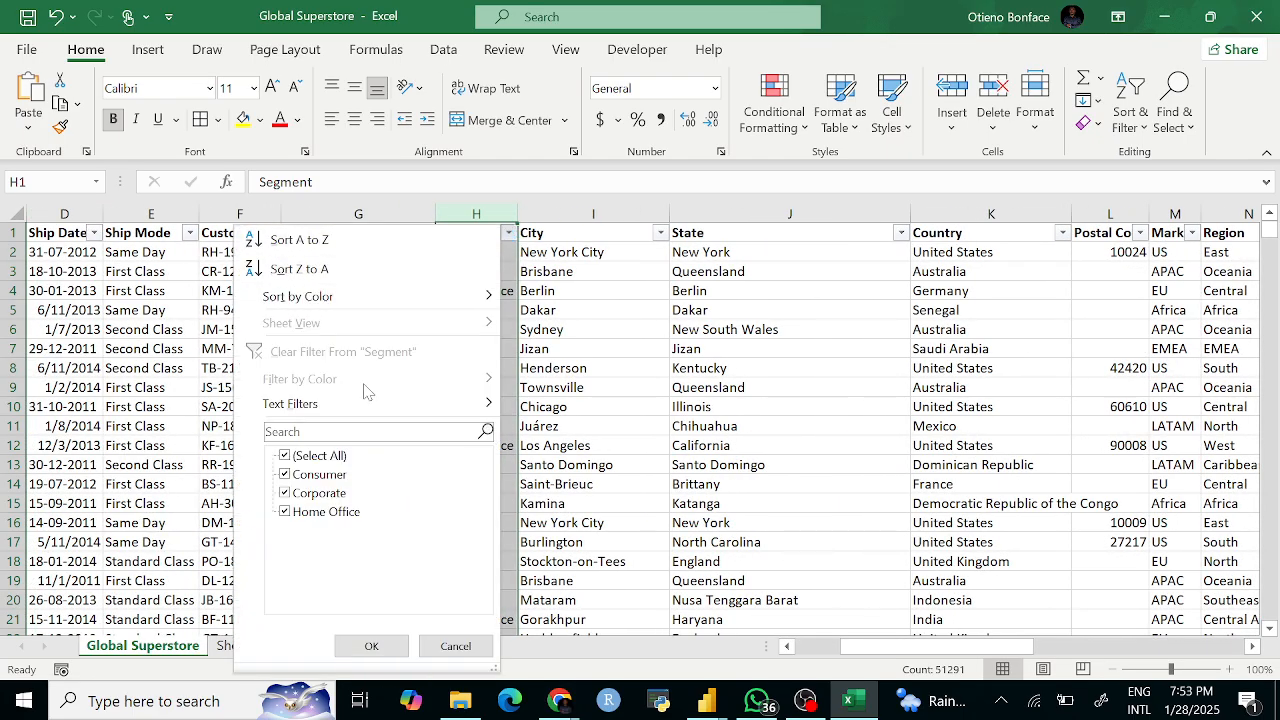
key(Escape)
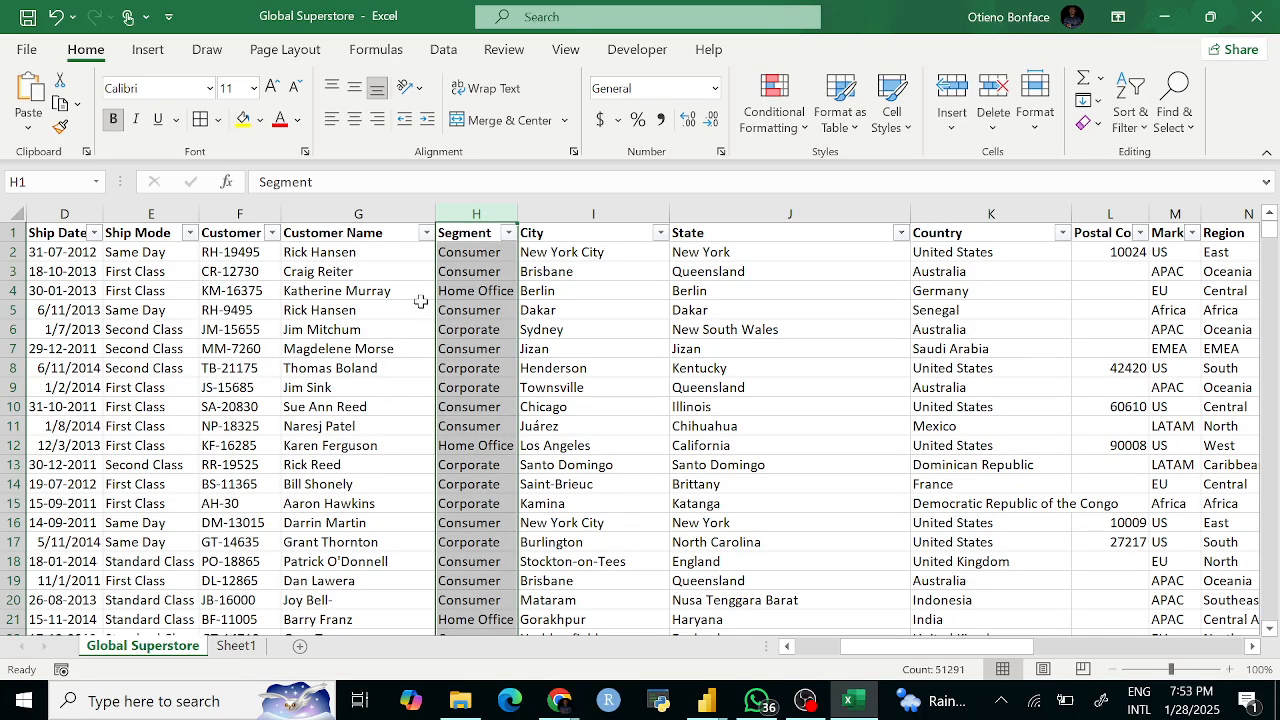
scroll(848, 300, right, 3)
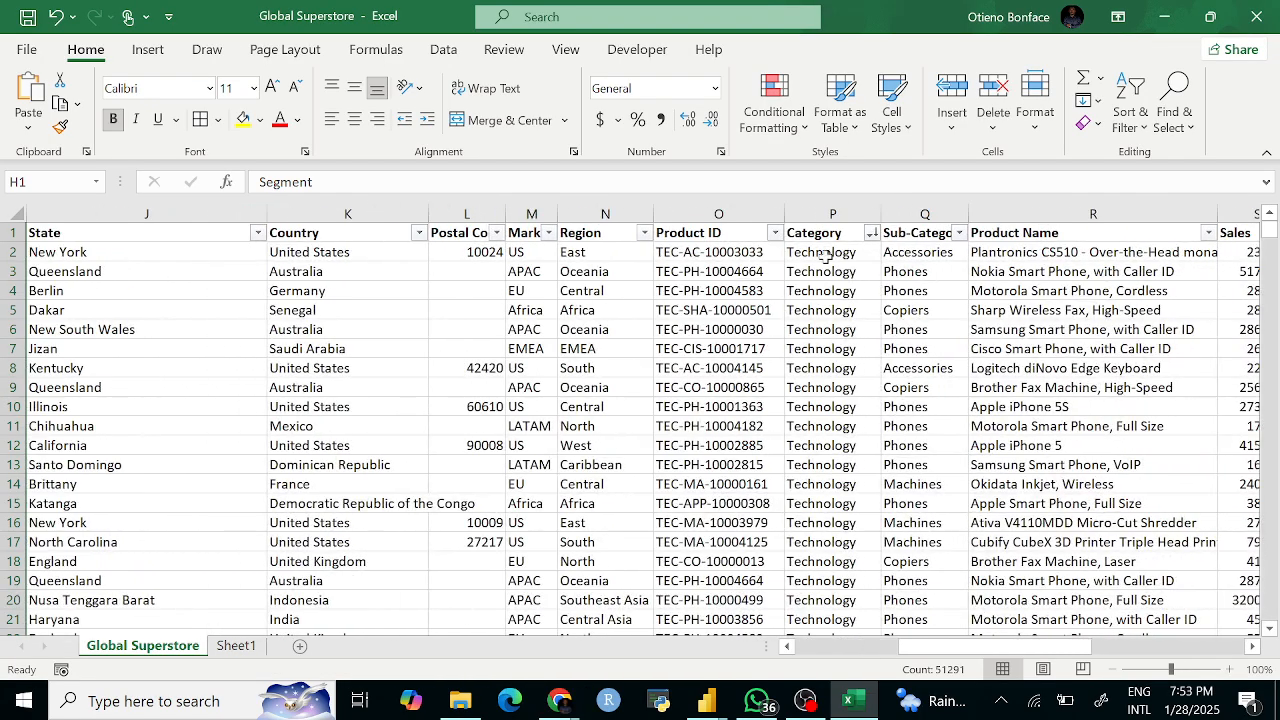
click(872, 232)
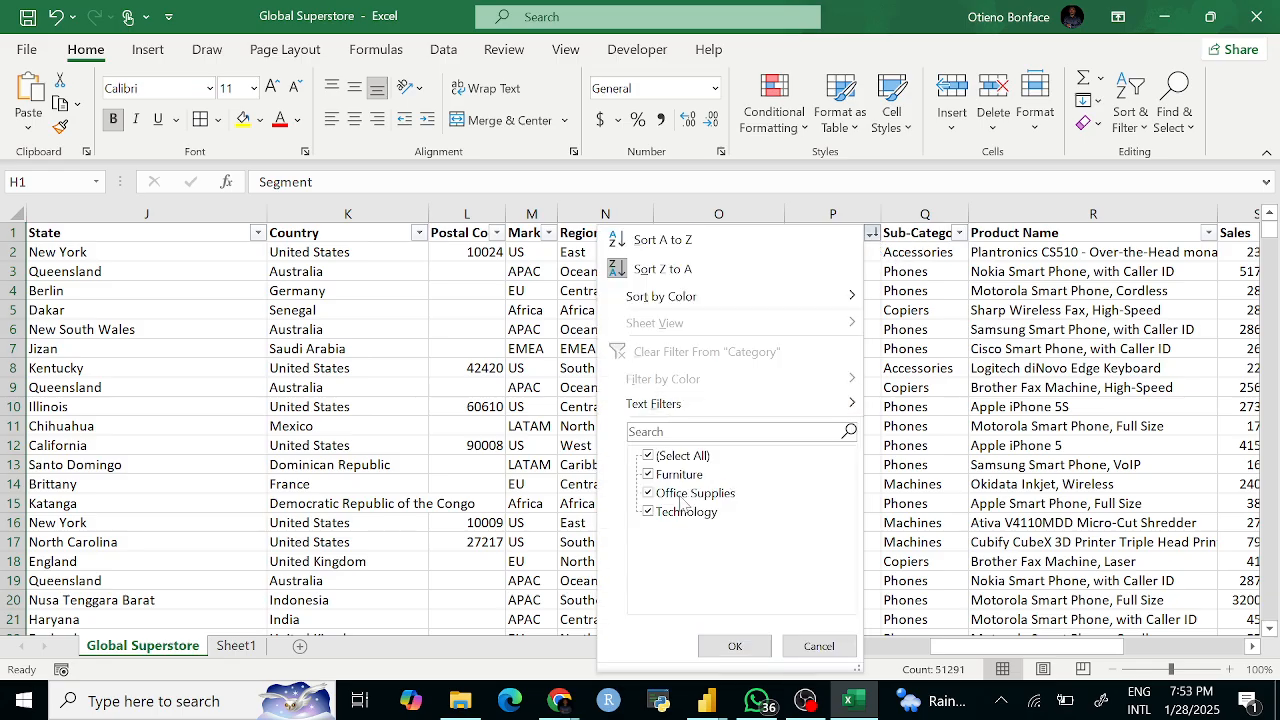
click(933, 428)
scroll(848, 343, right, 3)
scroll(848, 343, right, 1)
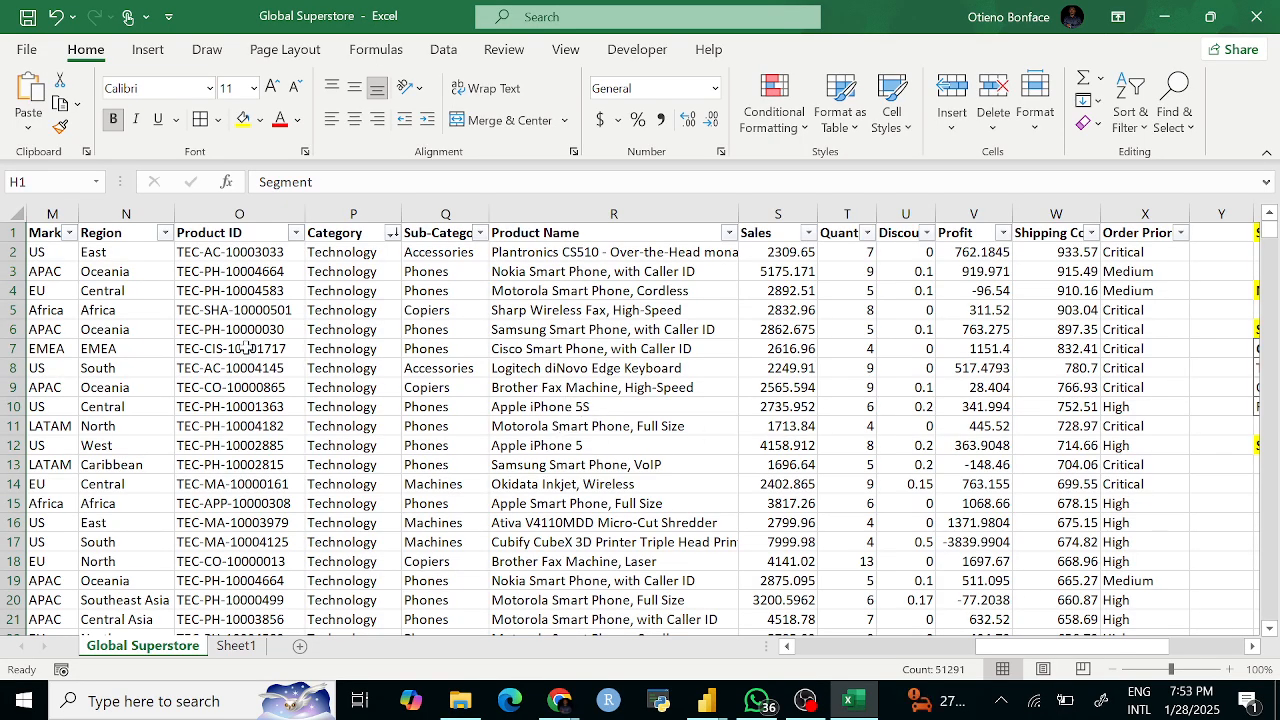
scroll(277, 348, left, 8)
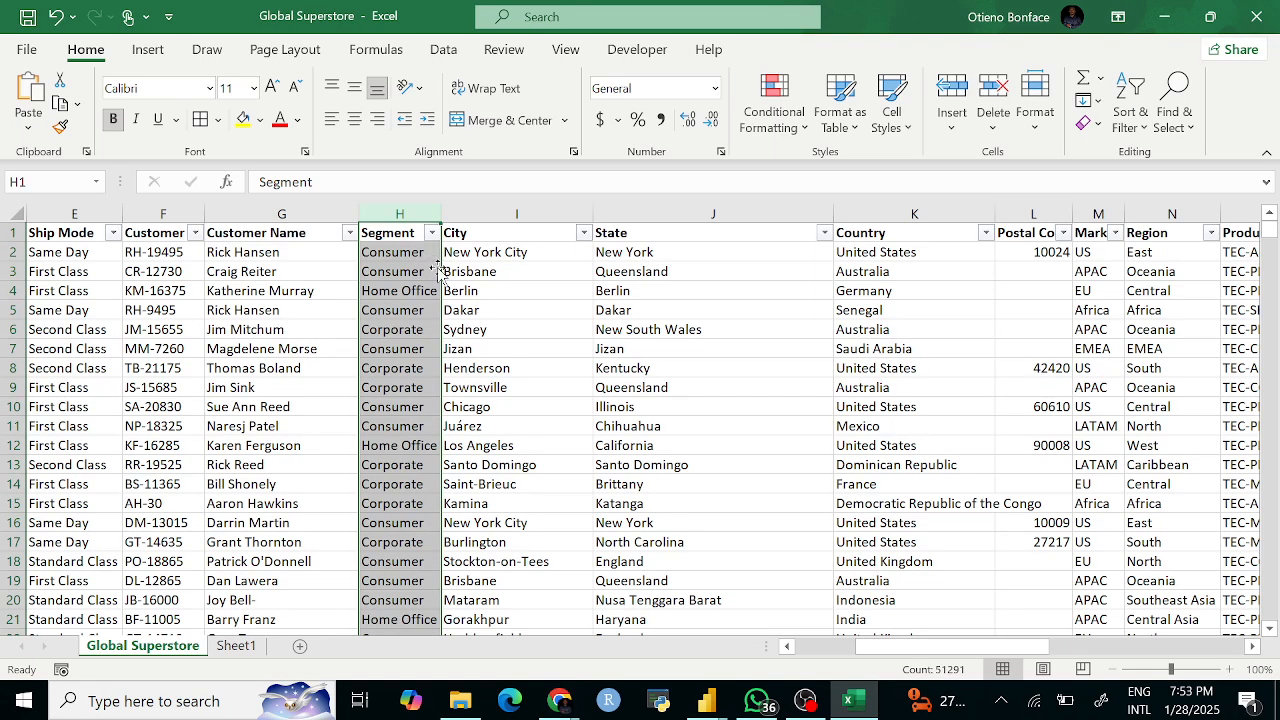
scroll(623, 277, right, 10)
scroll(614, 277, left, 6)
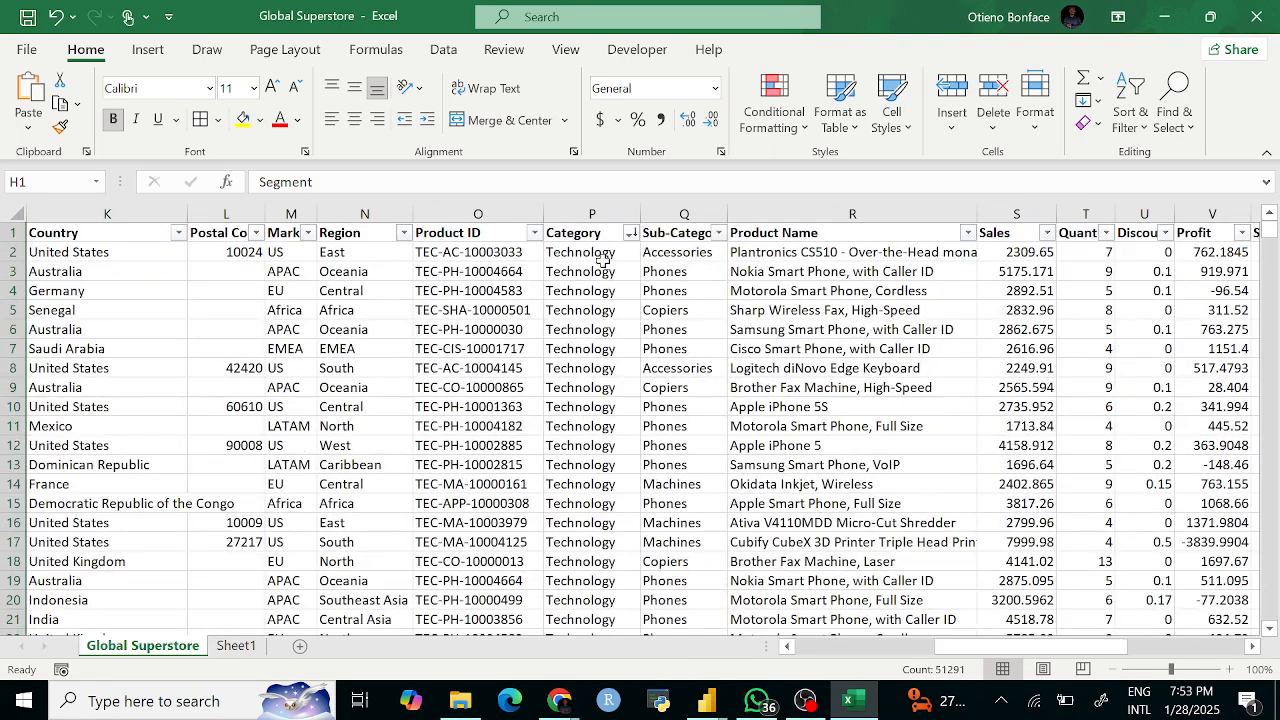
click(631, 232)
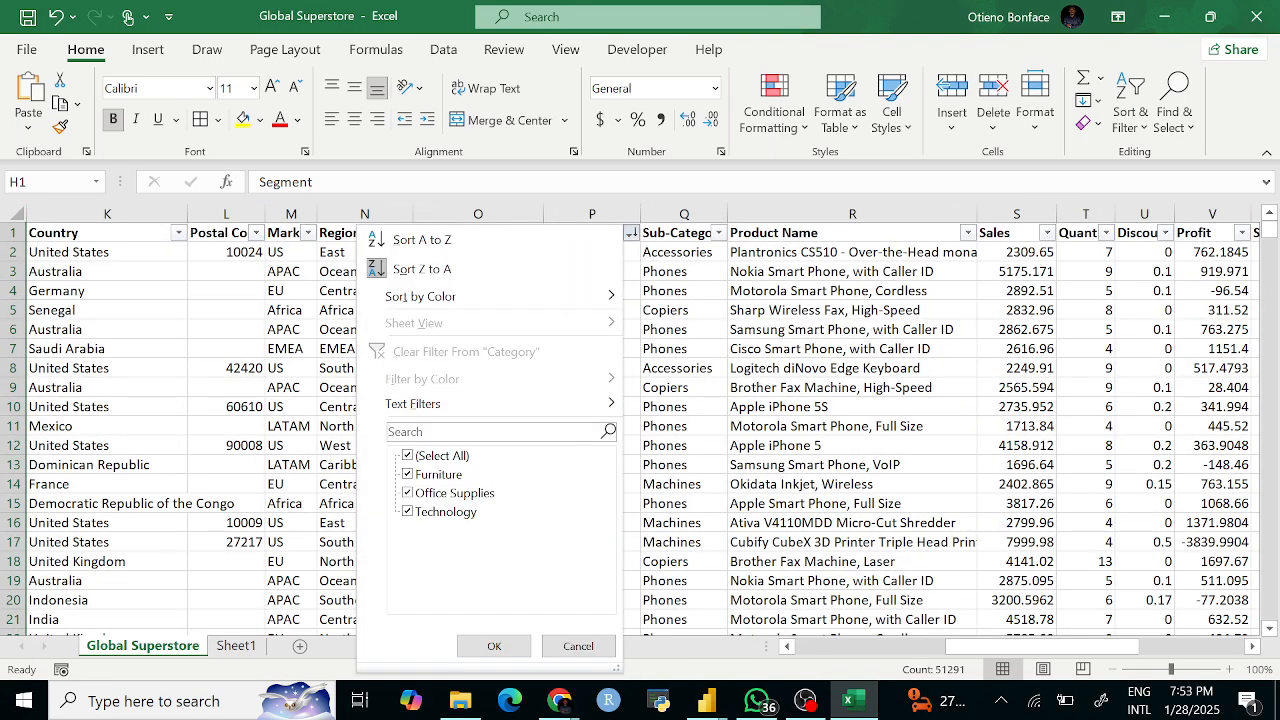
click(494, 646)
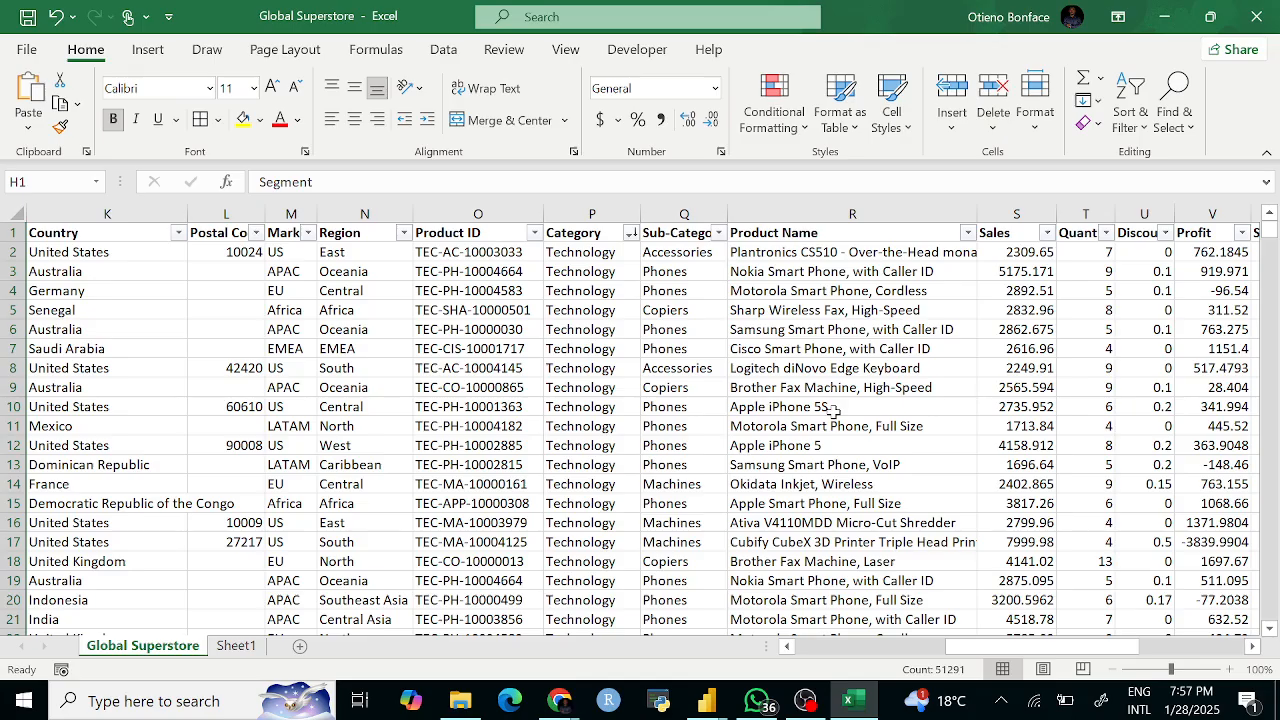
Step: Reopen the Category column's AutoFilter list to review Furniture, Office Supplies and Technology
scroll(833, 410, left, 3)
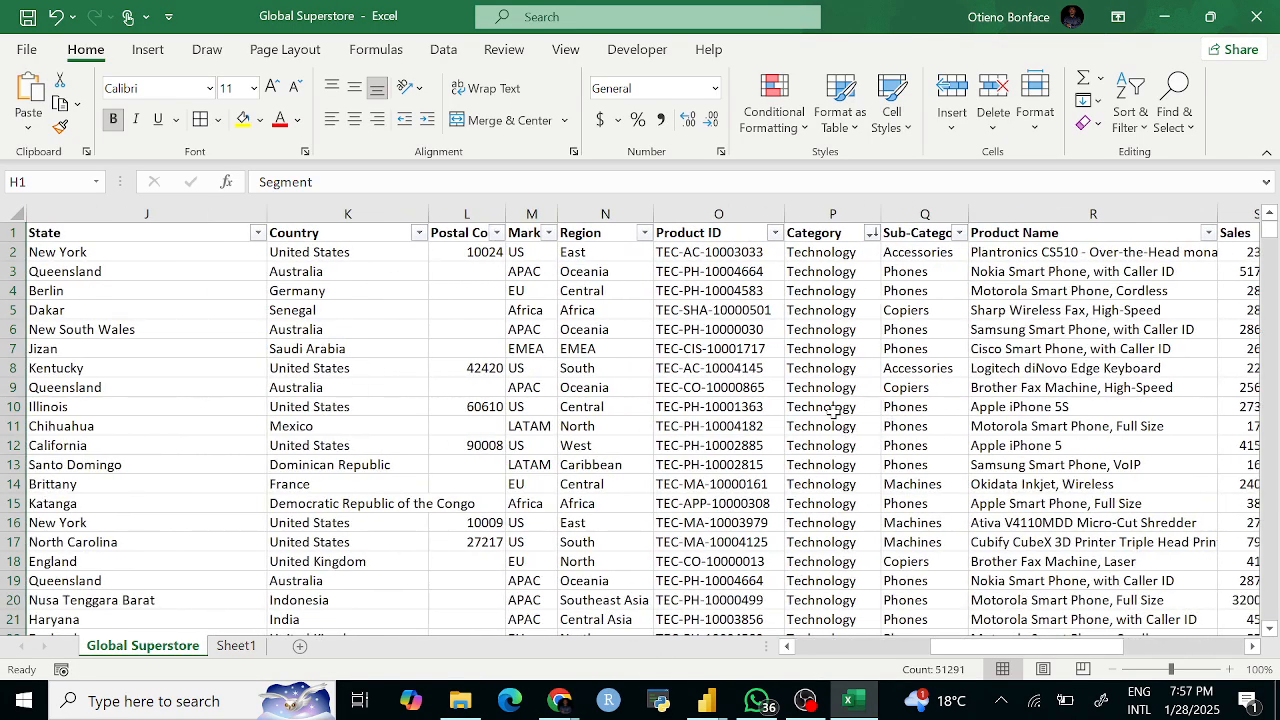
scroll(833, 410, left, 2)
scroll(833, 410, left, 5)
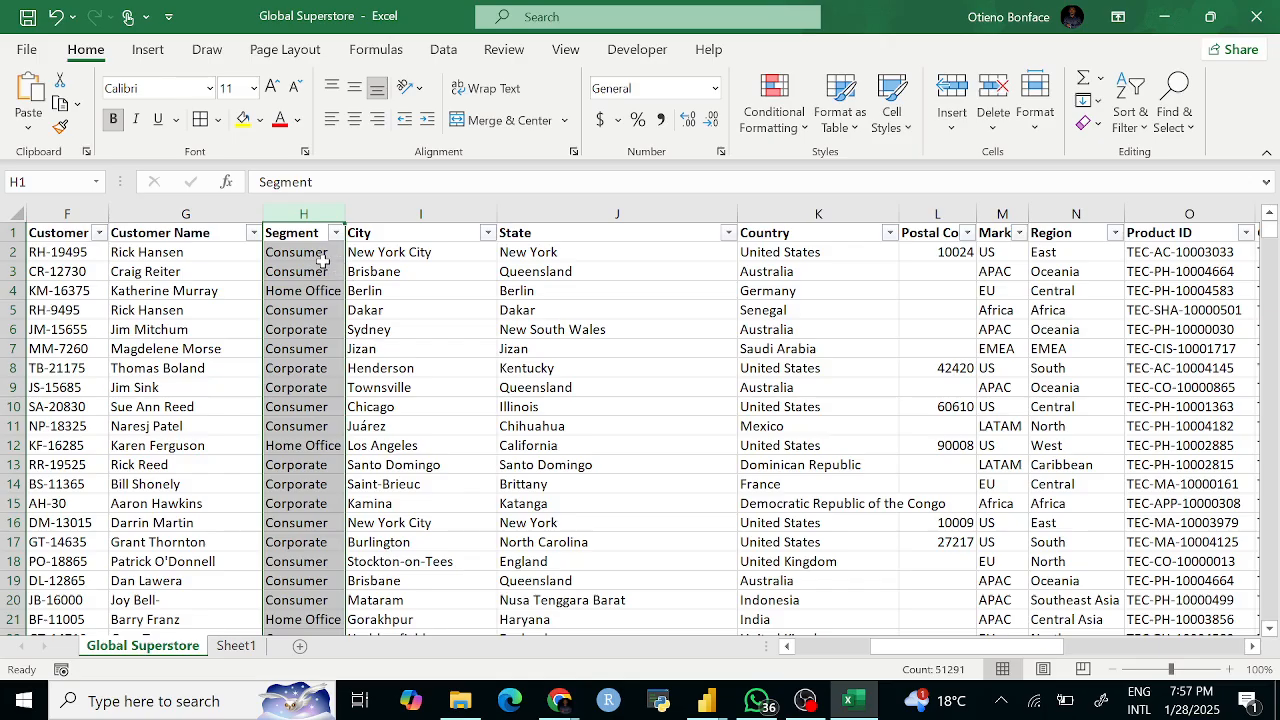
scroll(315, 257, right, 7)
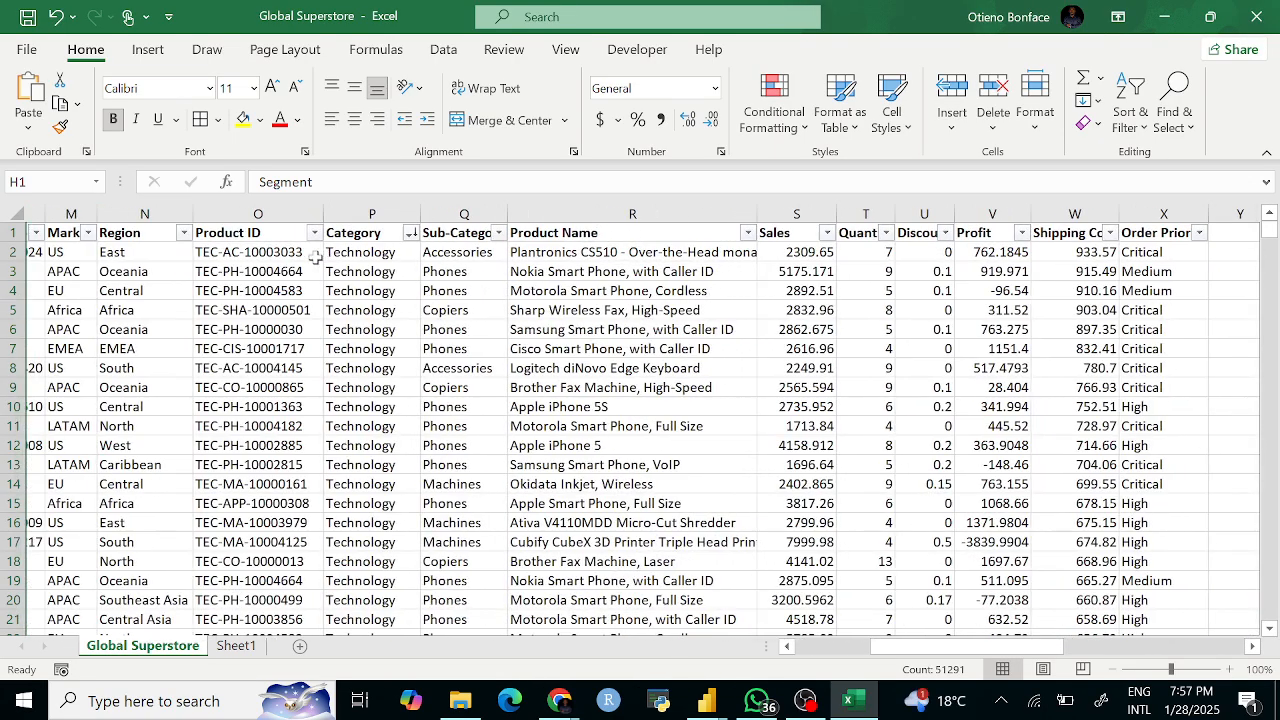
scroll(315, 257, left, 1)
click(465, 237)
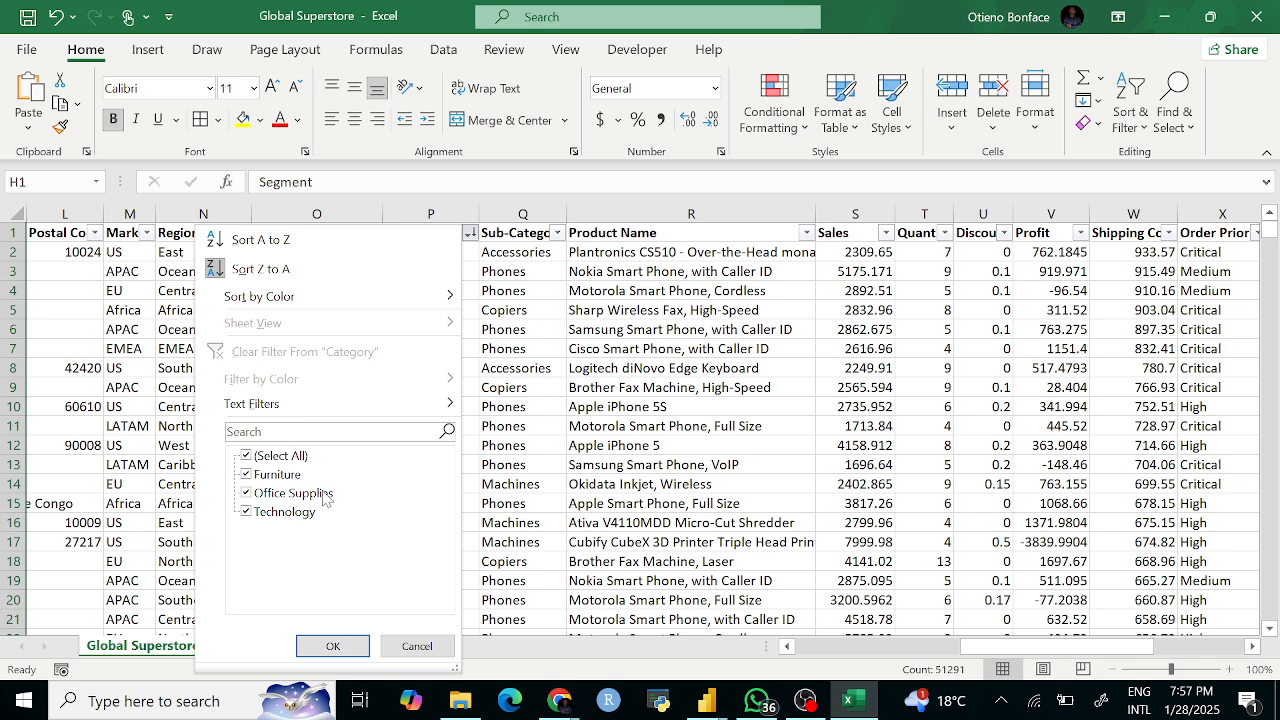
click(745, 464)
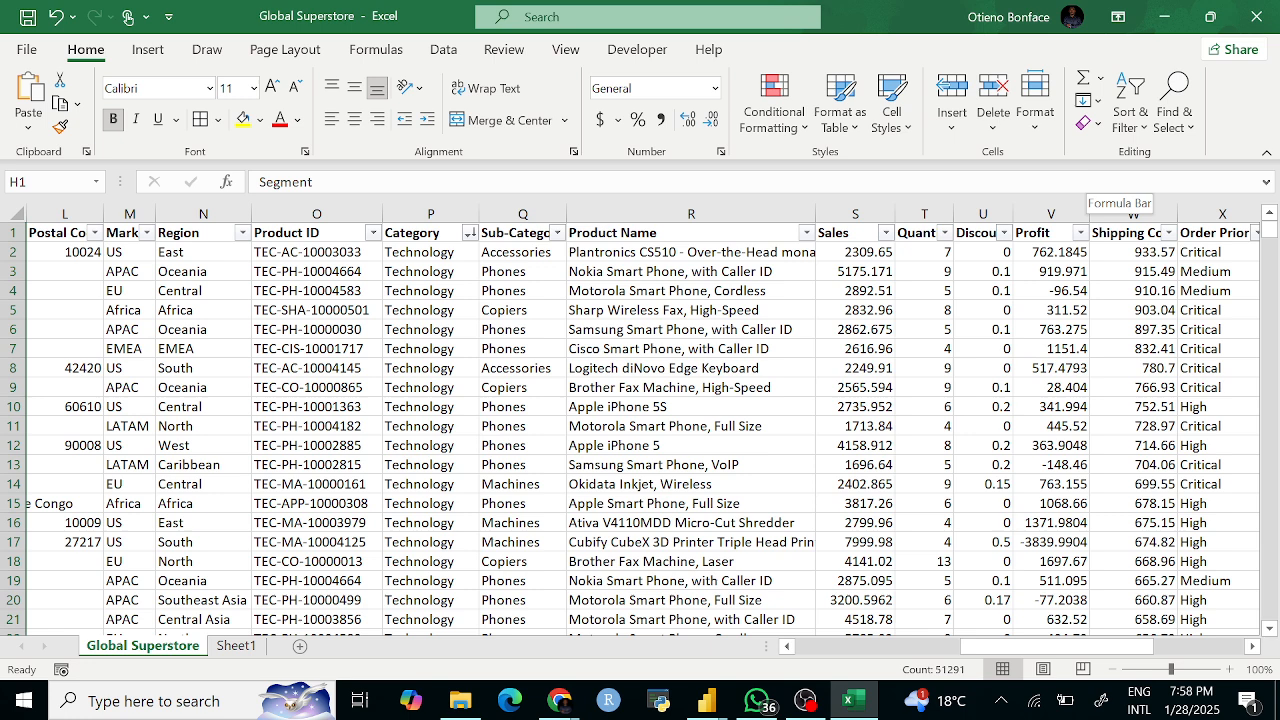
Step: Scroll right until the summary block in columns Z to AB is visible
drag(1272, 236, 1271, 250)
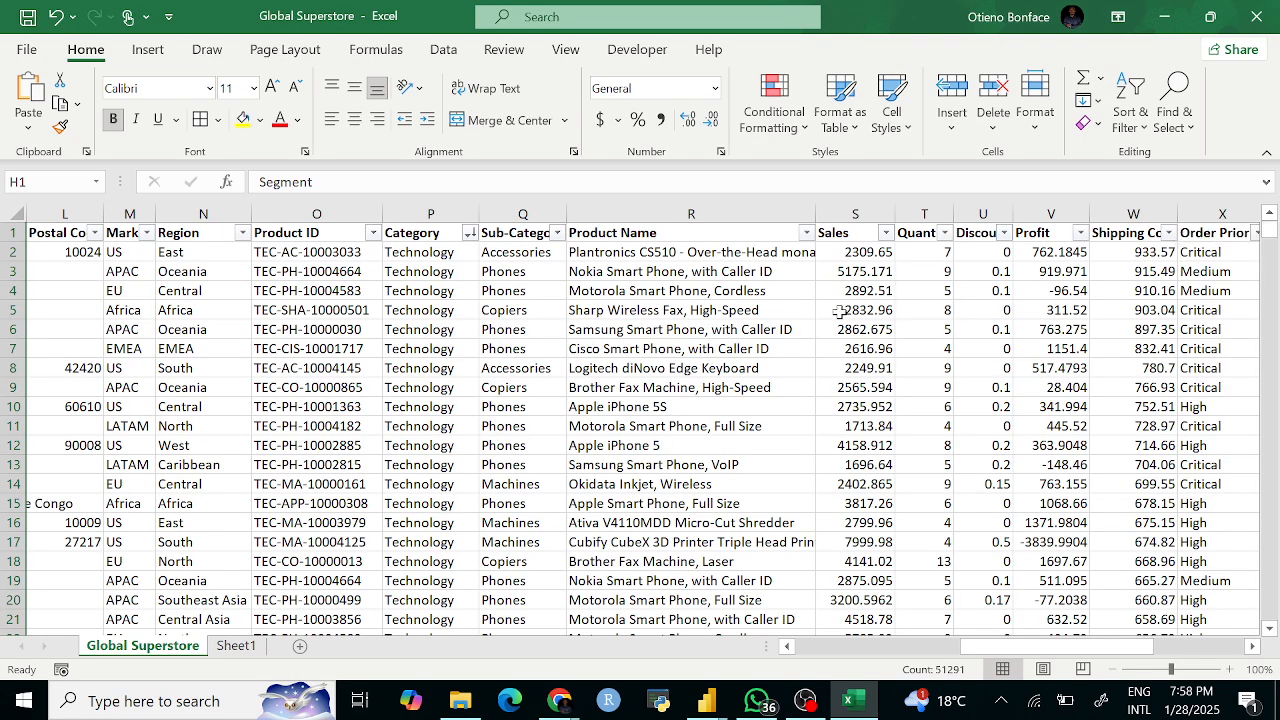
scroll(840, 311, right, 4)
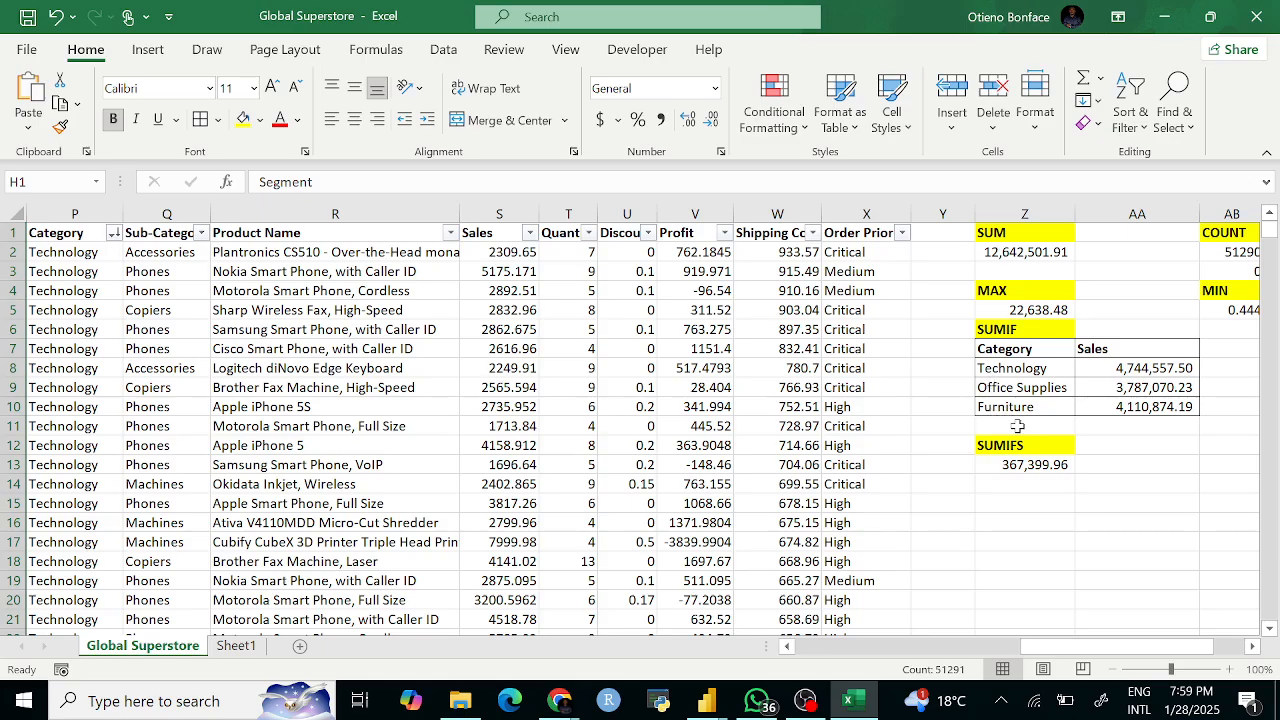
Step: Start =SUMIFS in Z15 with the Profit column V:V as the sum range
click(1023, 484)
click(1020, 500)
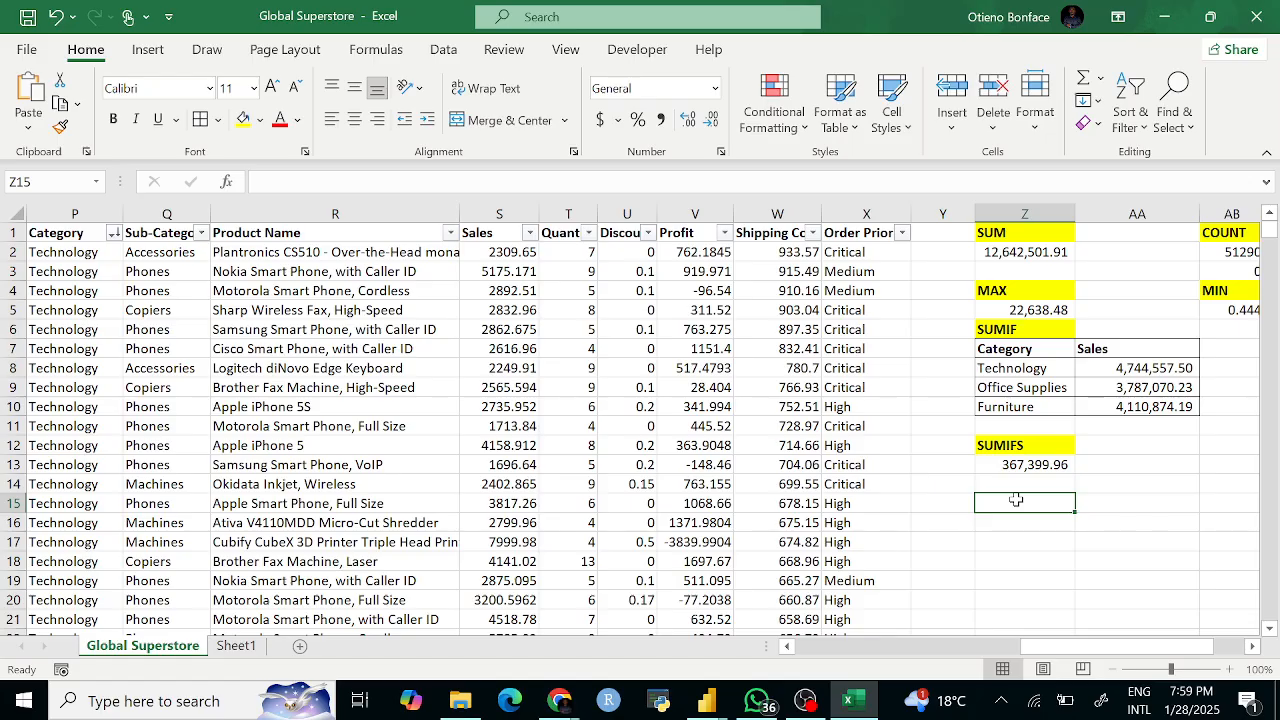
text(=)
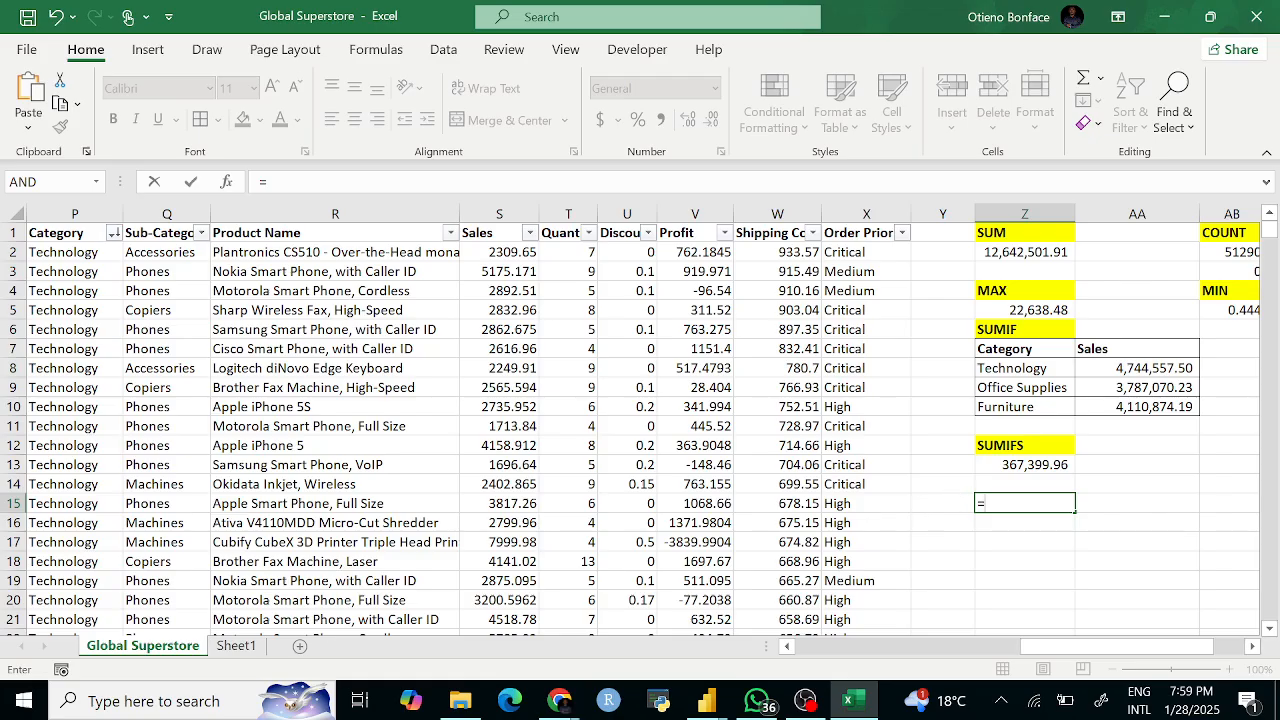
text(SUMI)
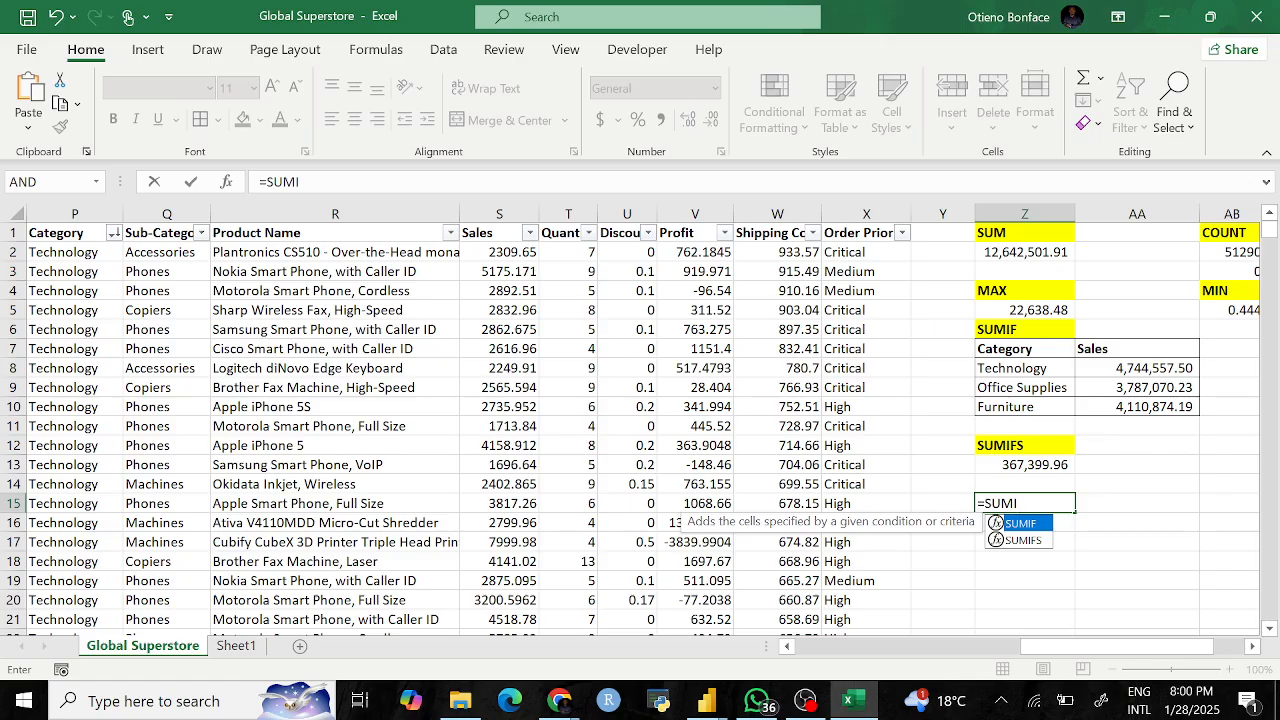
text(FSFS)
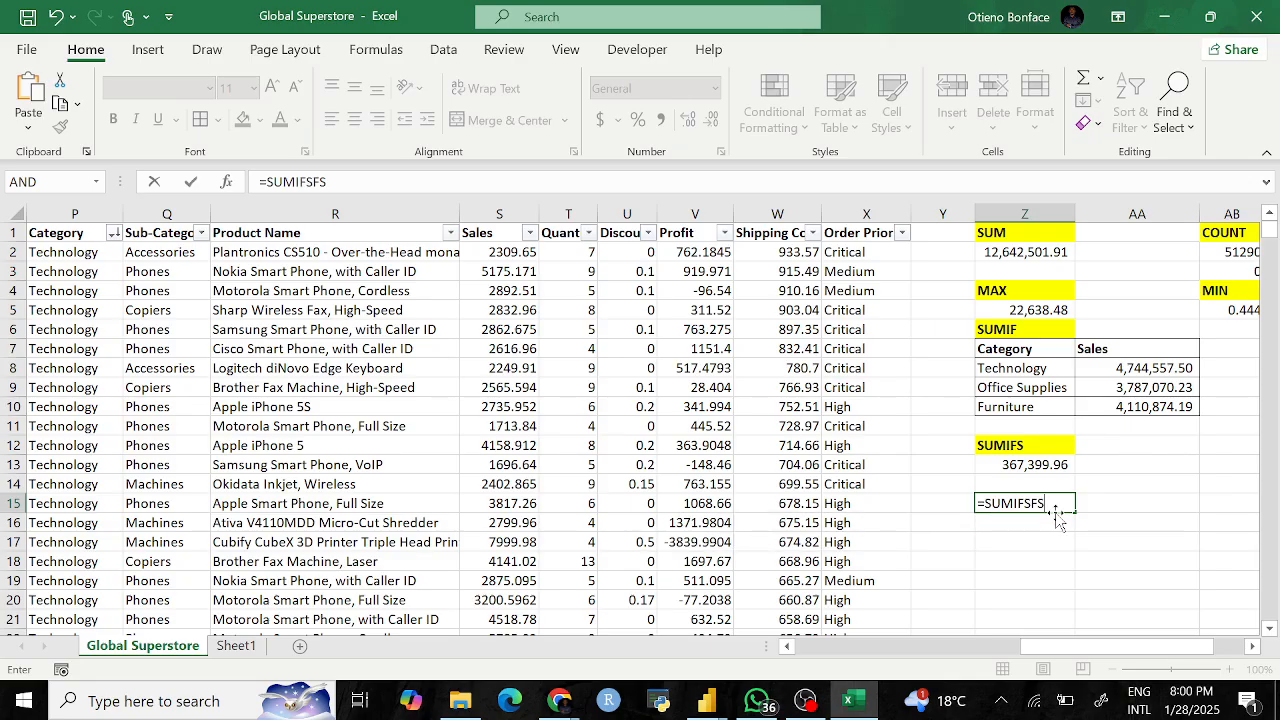
key(BackSpace)
key(BackSpace)
key(BackSpace)
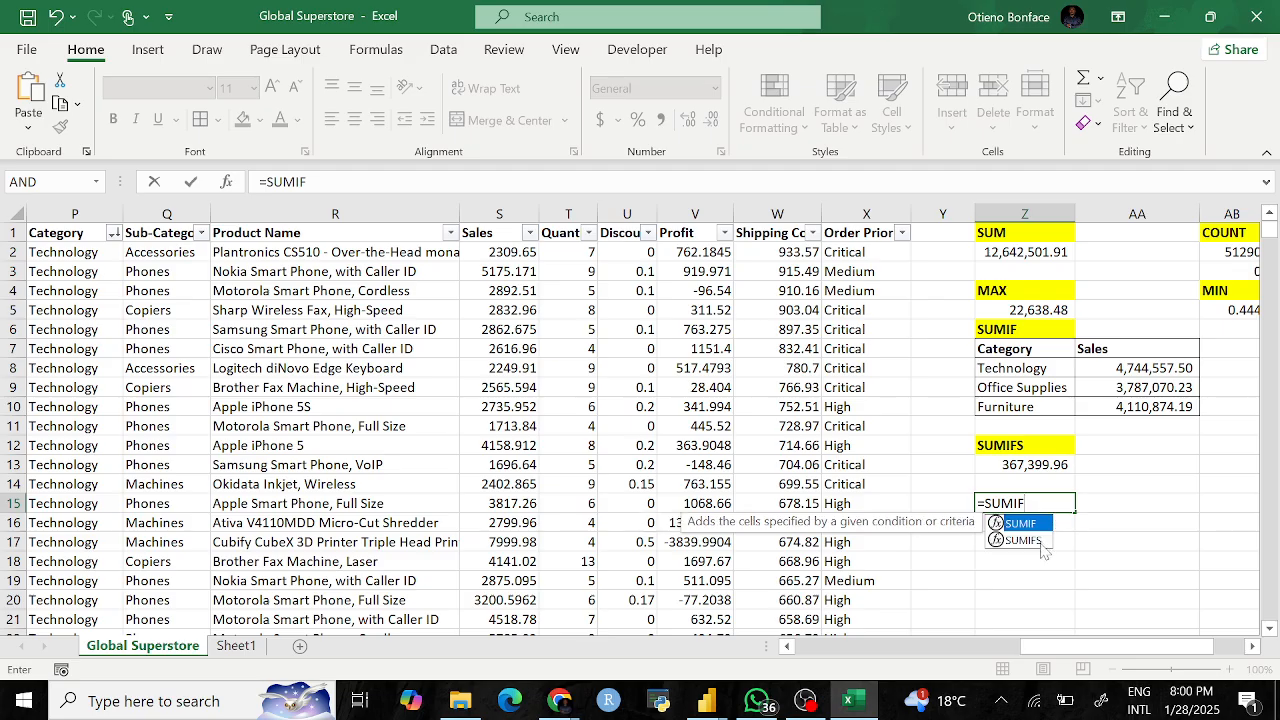
text(S()
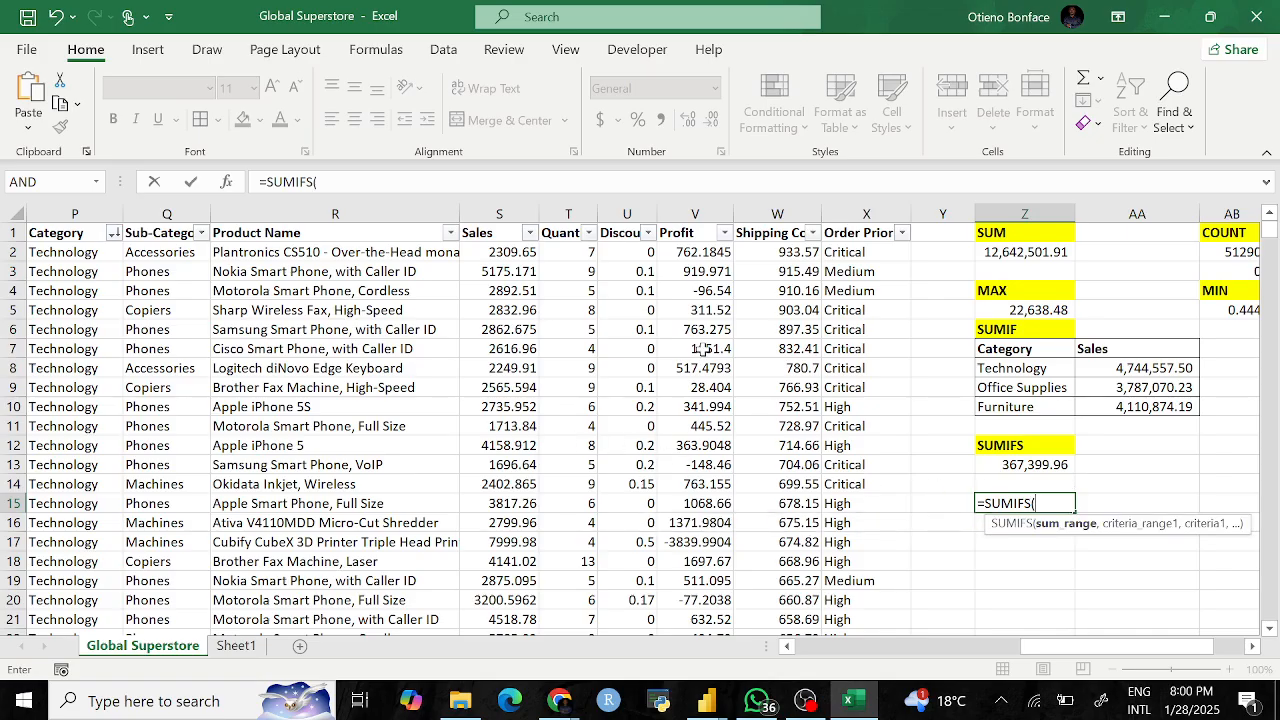
click(690, 210)
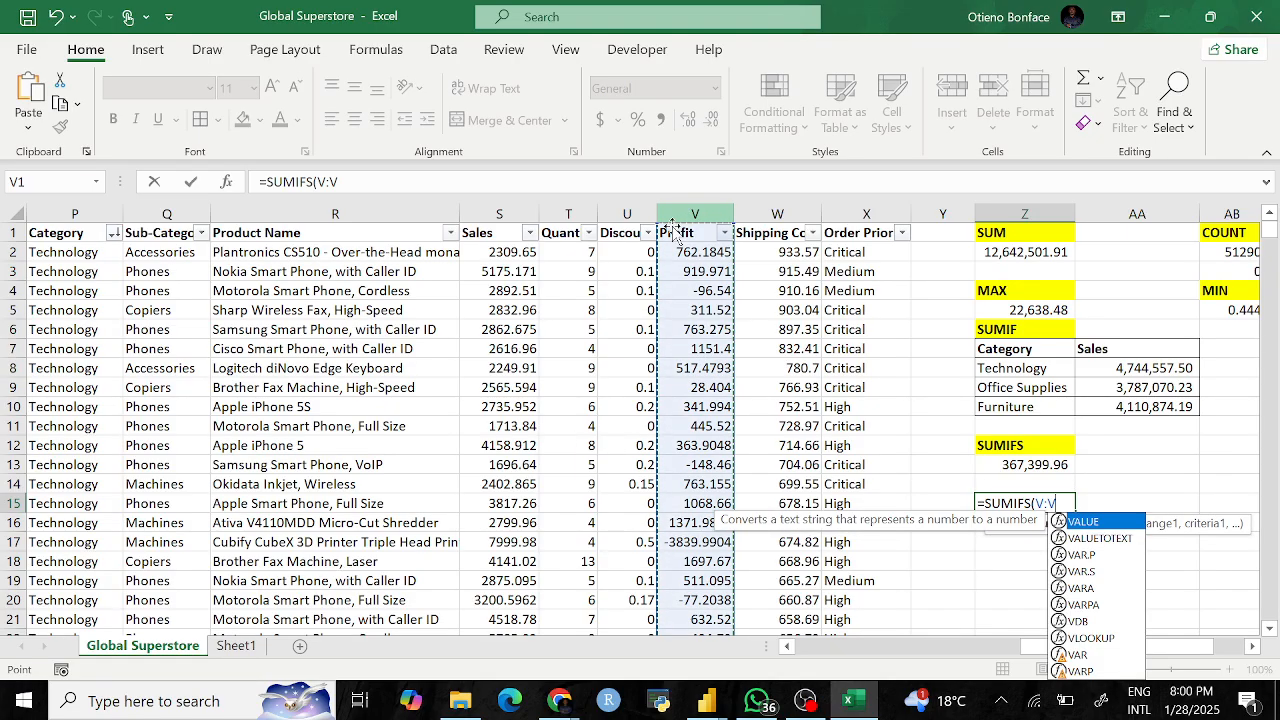
Step: Add the Segment column H:H with criterion "Consumer" to the Z15 formula
text(,)
scroll(232, 247, left, 5)
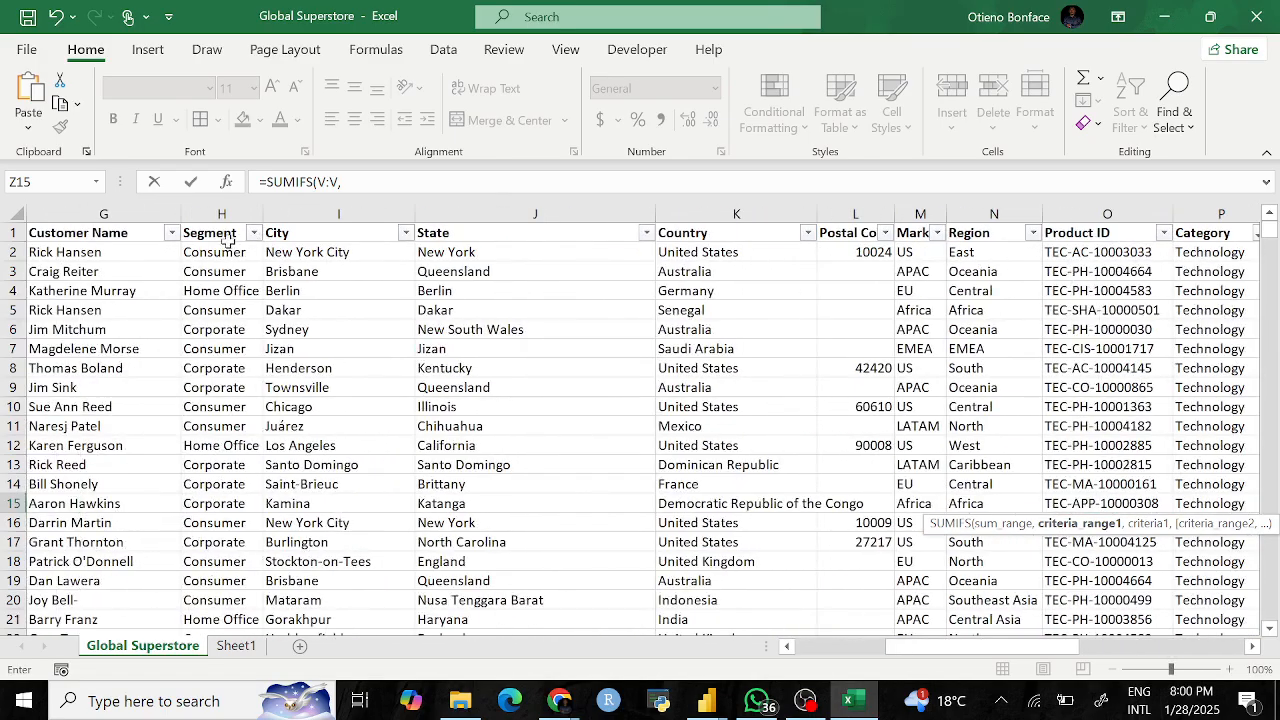
click(217, 210)
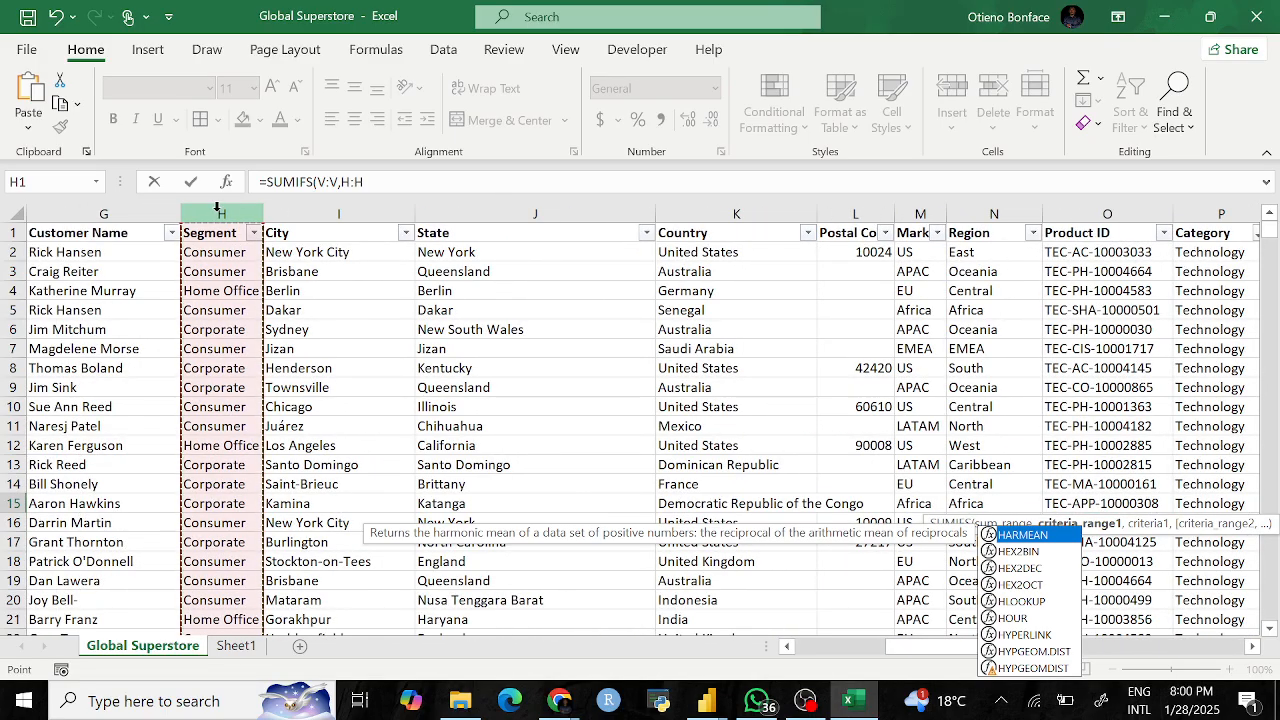
text(,)
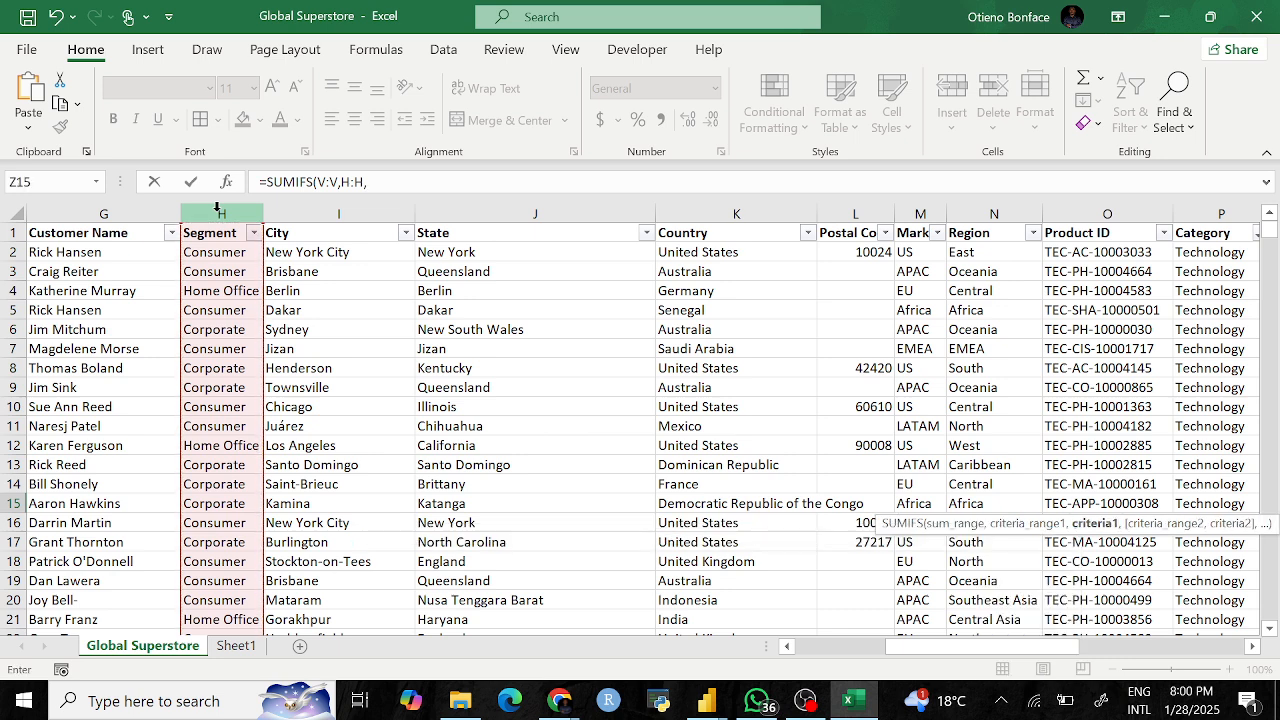
text("")
key(F2)
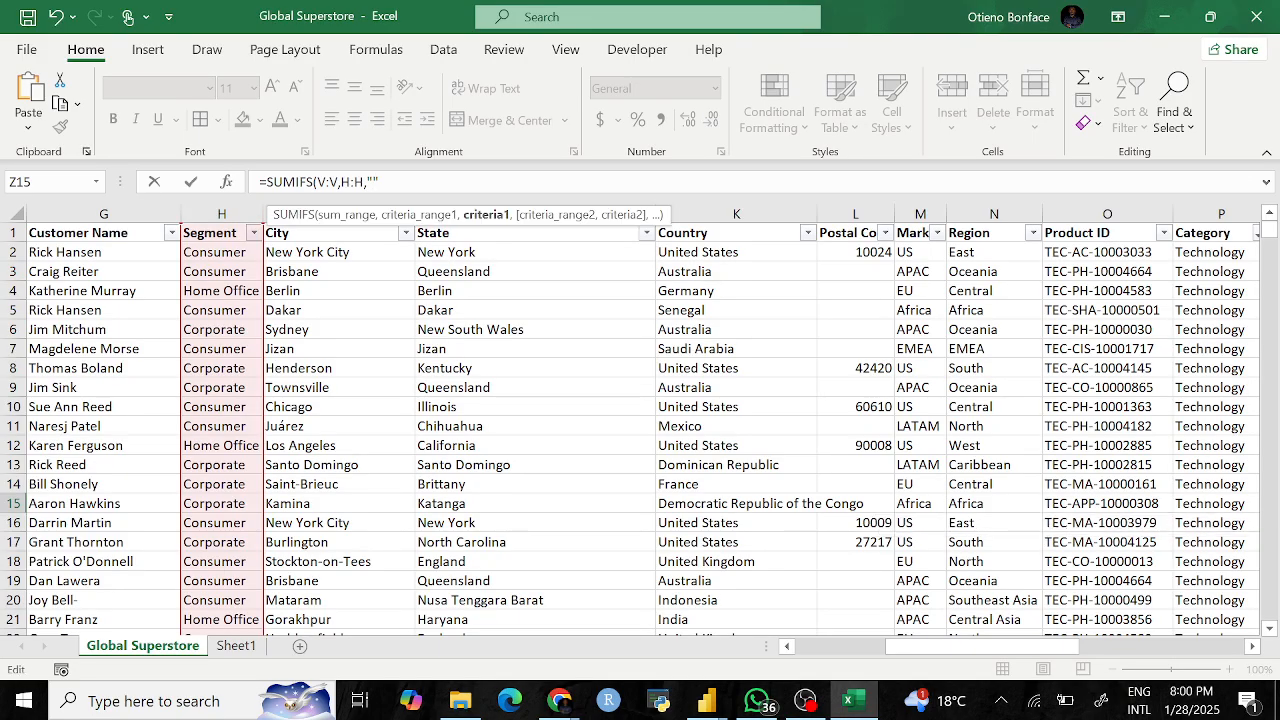
text(Consumer",)
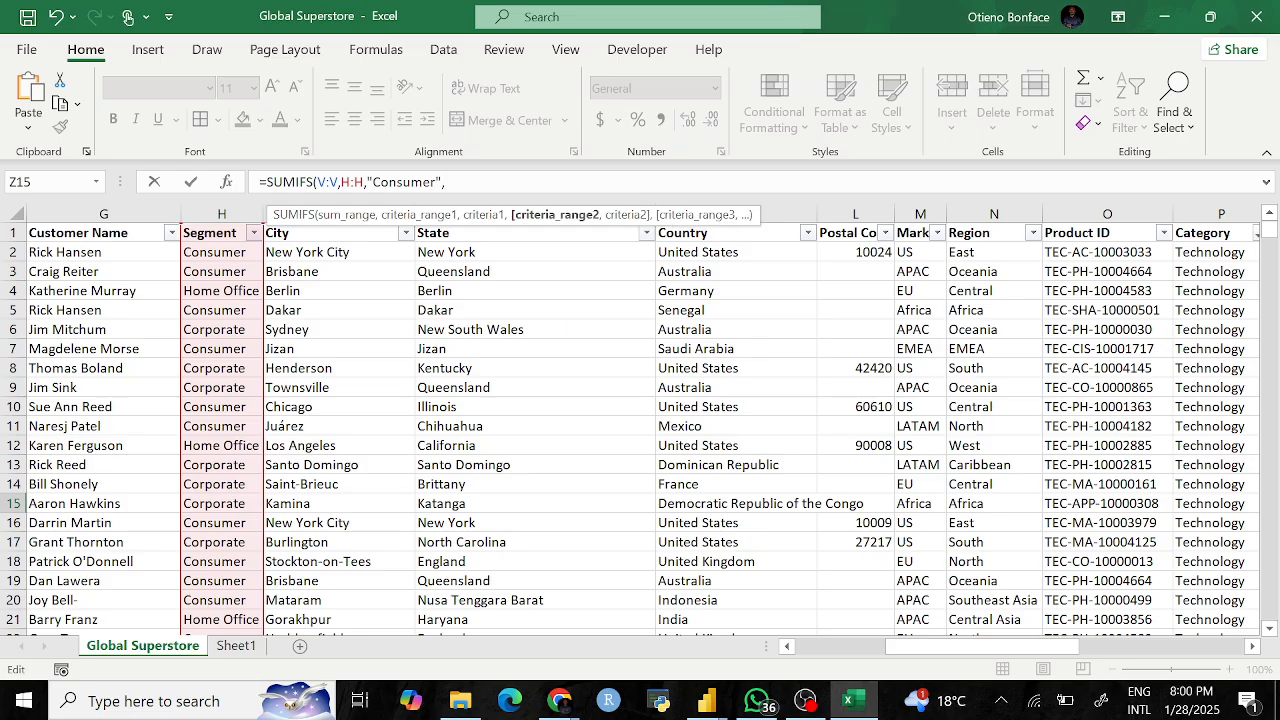
Step: Add Category P:P = "Office Supplies" and commit the formula, giving 253059.9846
scroll(337, 366, right, 10)
scroll(337, 366, left, 10)
scroll(560, 395, right, 3)
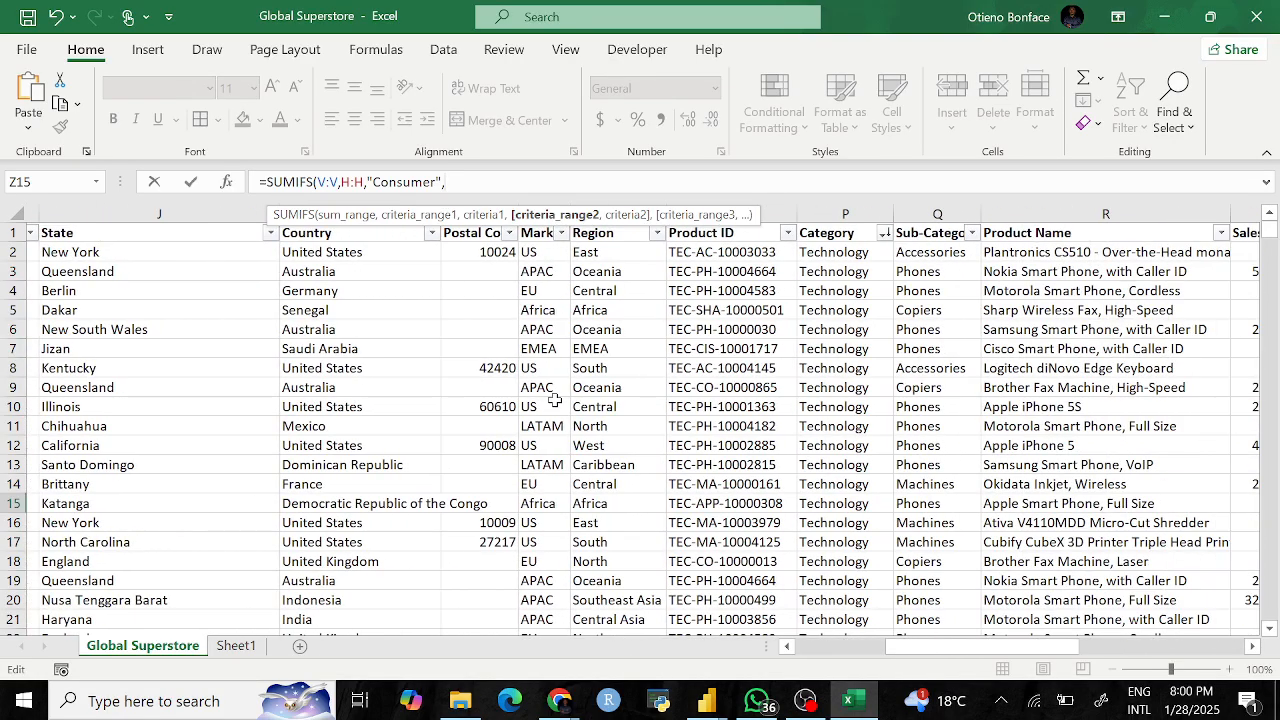
scroll(554, 400, right, 3)
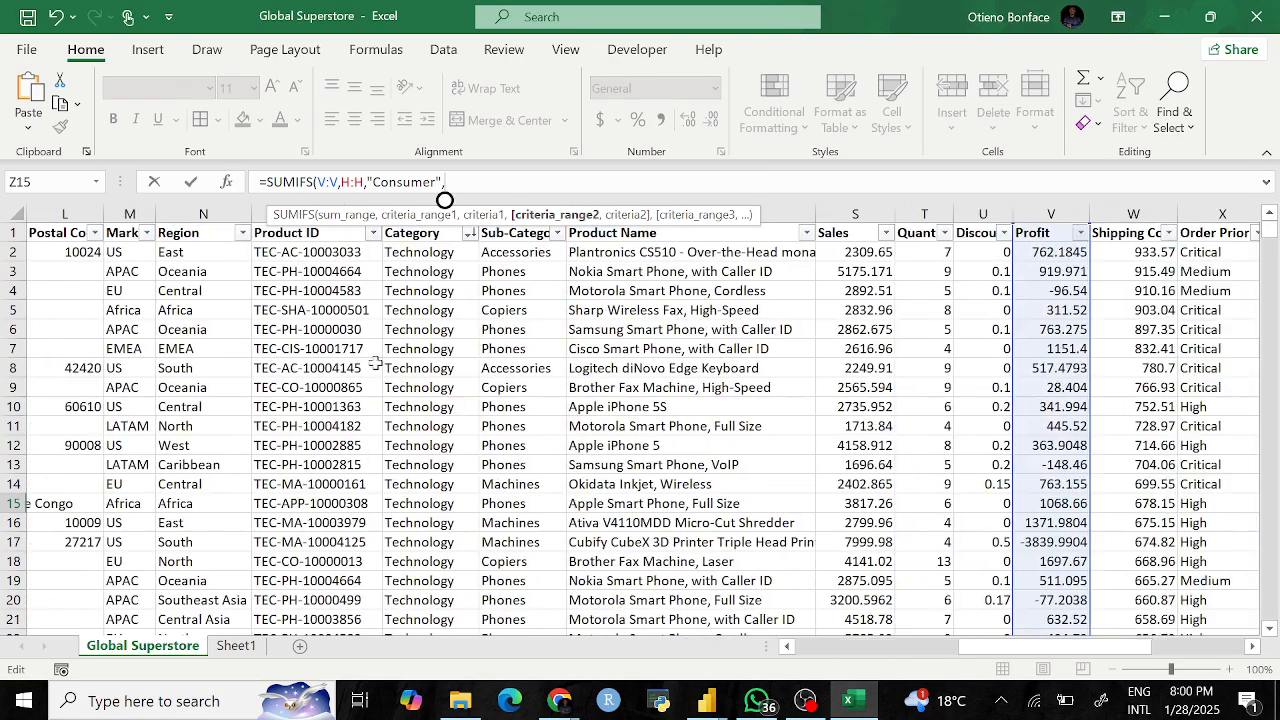
scroll(374, 337, right, 4)
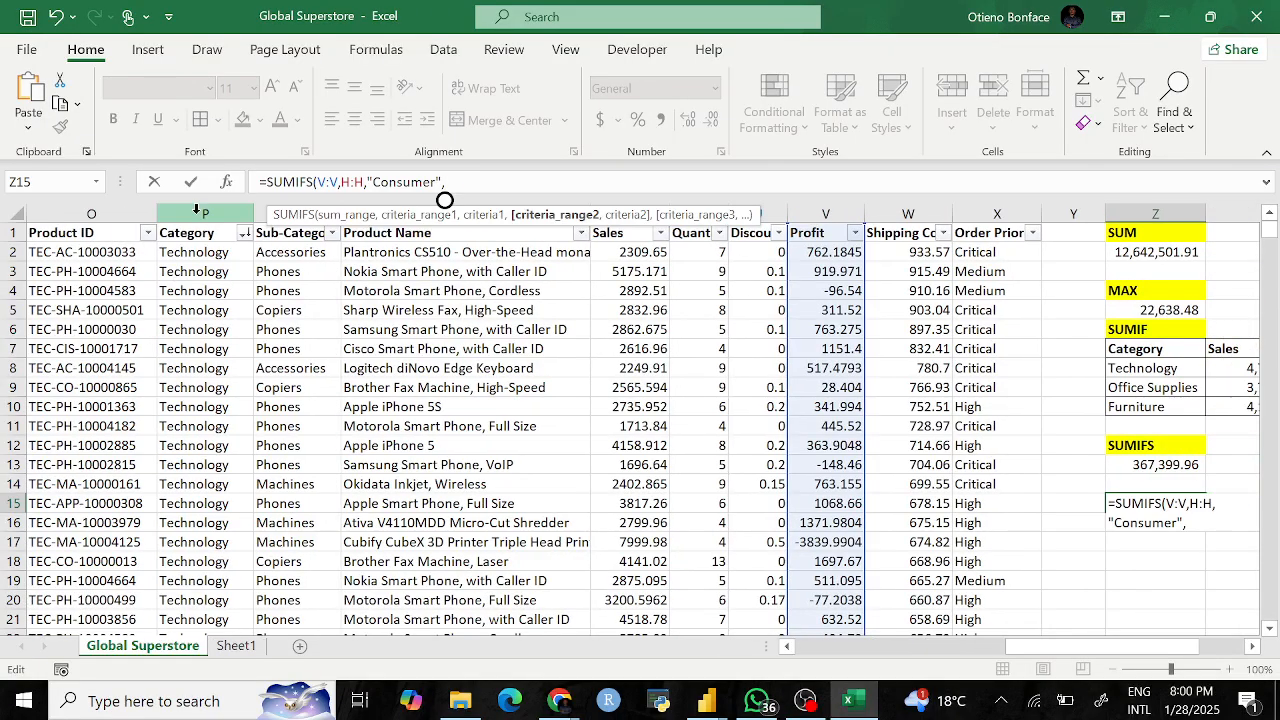
click(196, 212)
text(,)
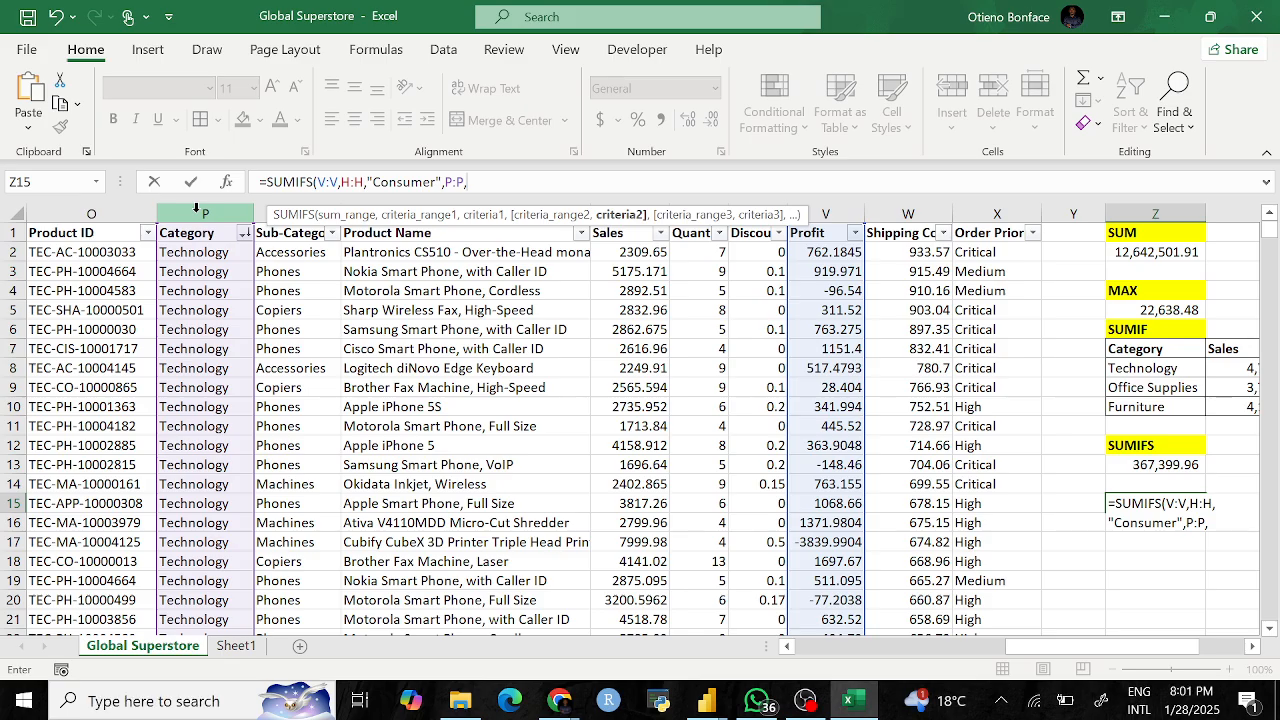
text("")
click(471, 189)
text(O)
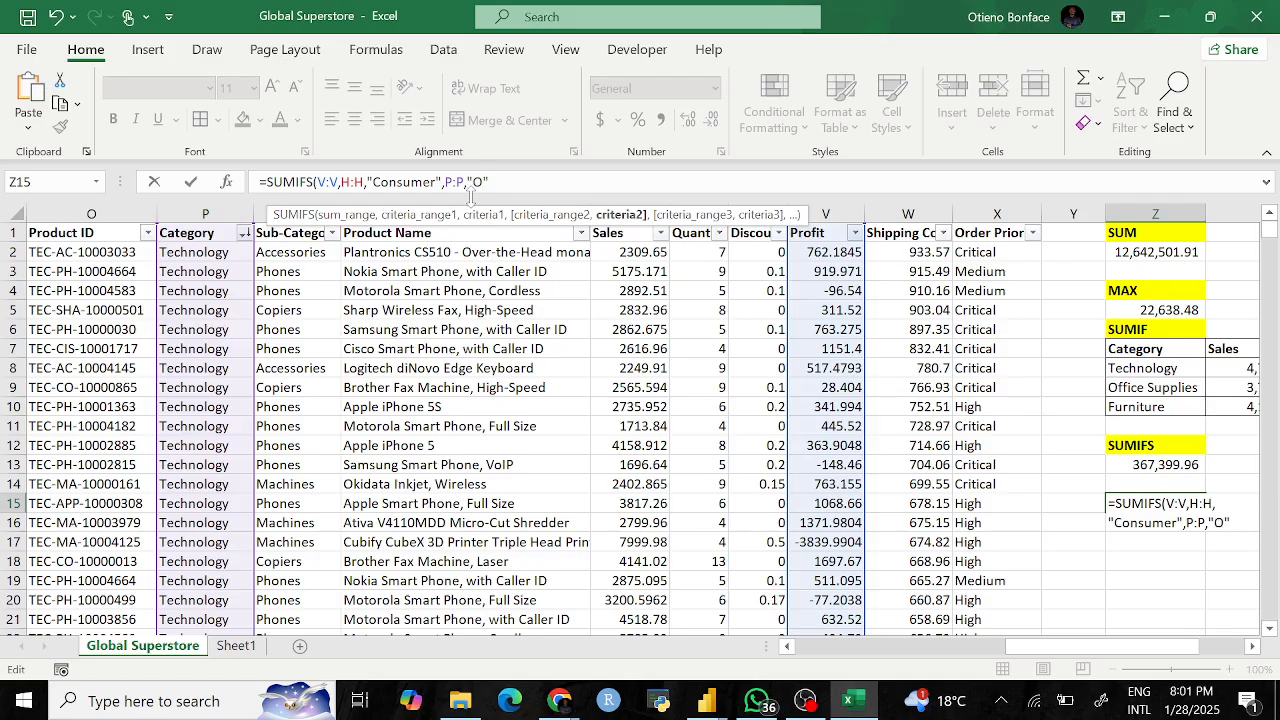
text(ffice Supplies)
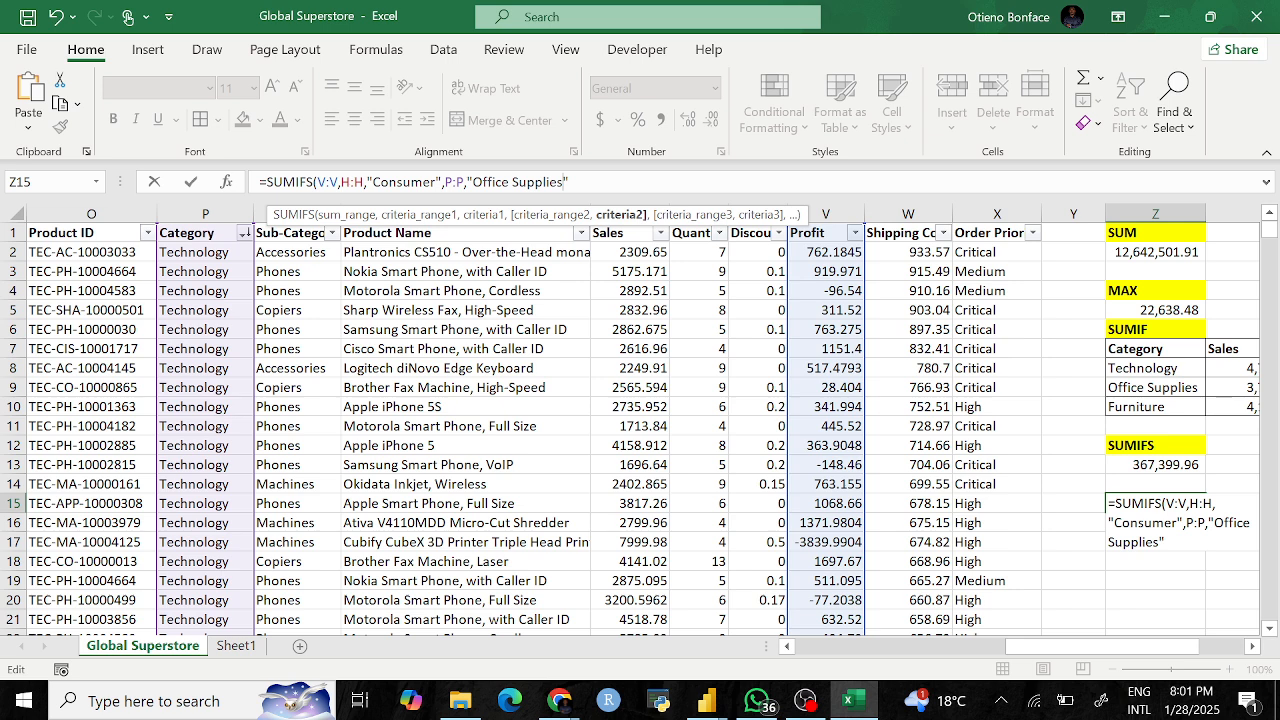
text("))
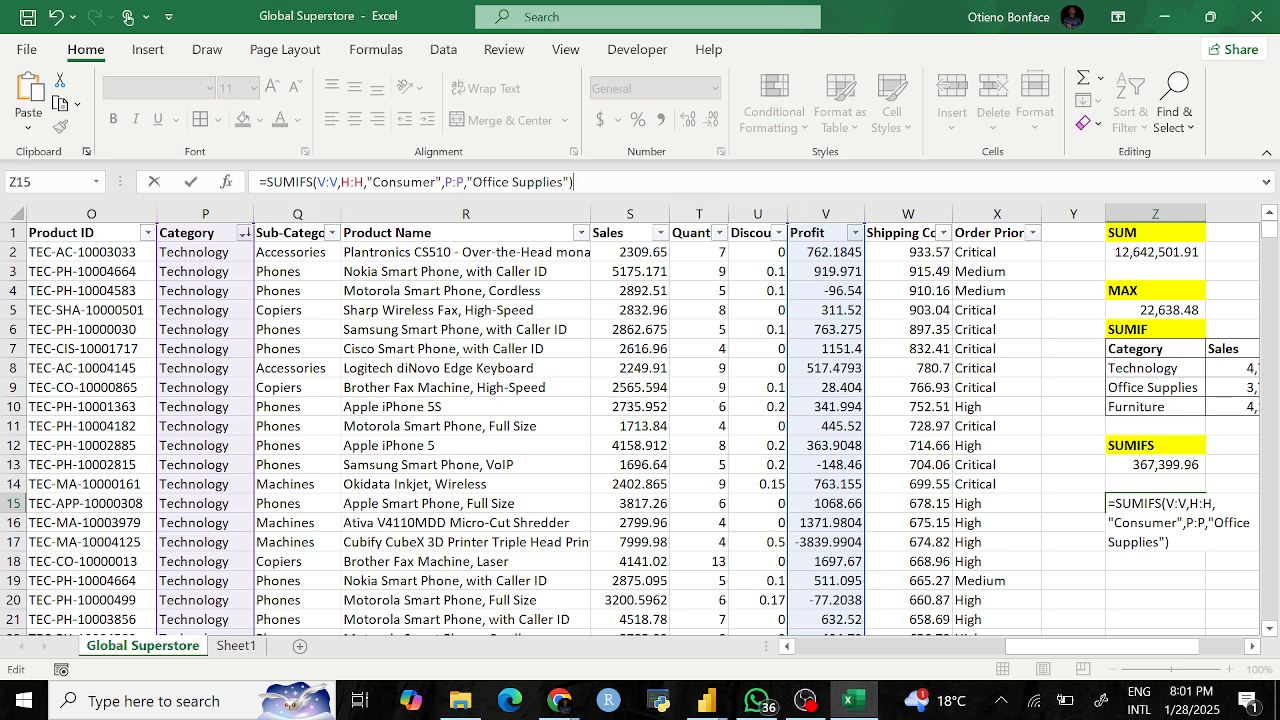
key(Return)
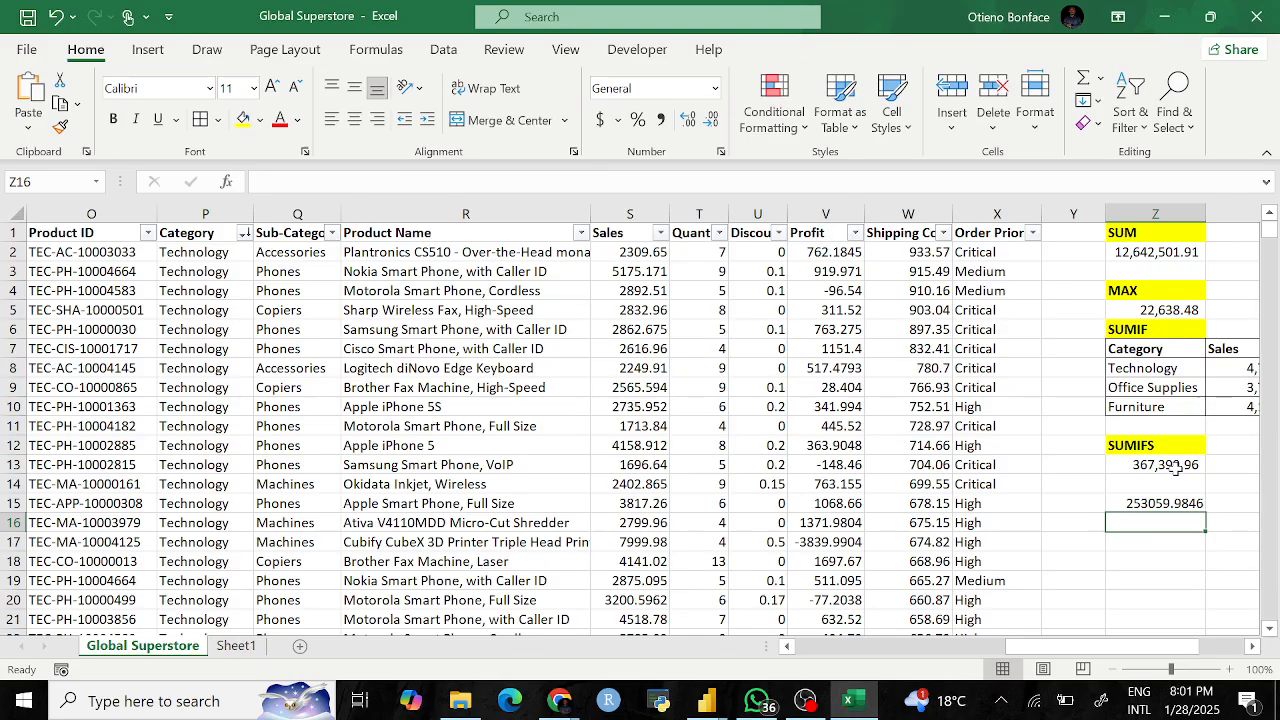
Step: Apply Comma Style to Z15 so it displays 253,059.98
click(1165, 497)
click(660, 120)
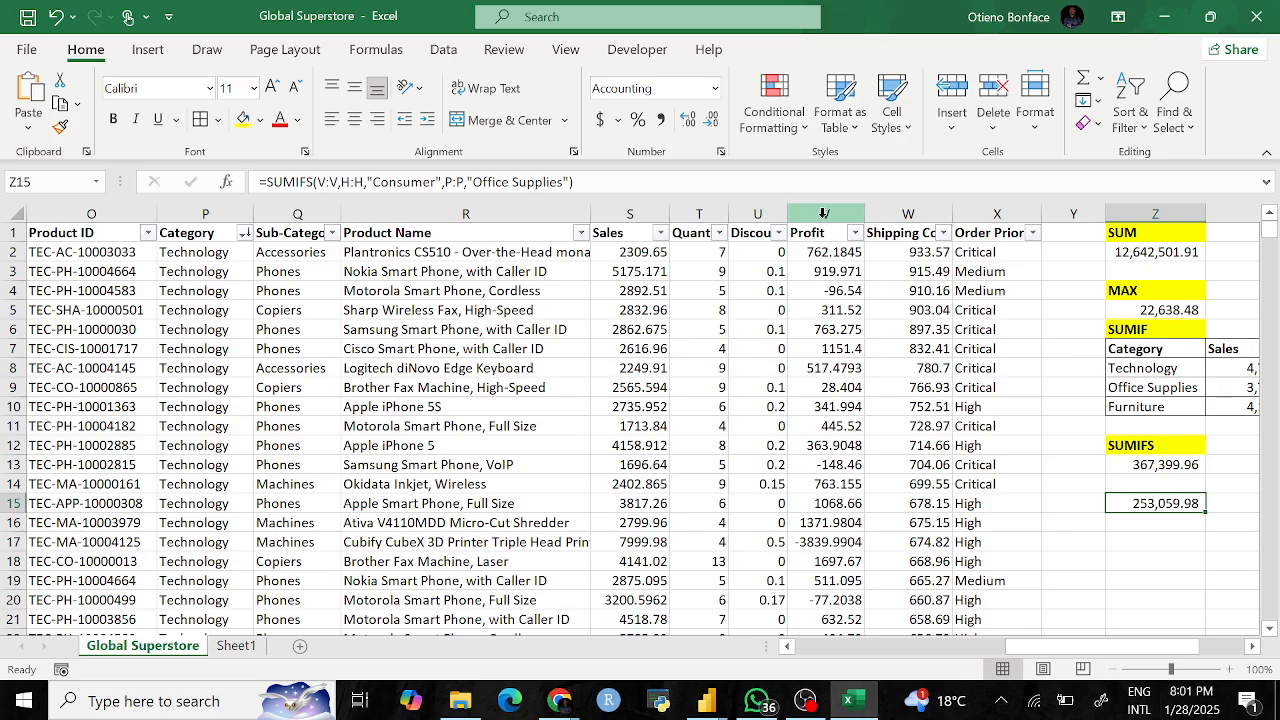
Step: Start =SUMIFS in Z17 with the Profit column V:V as the sum range
click(1128, 537)
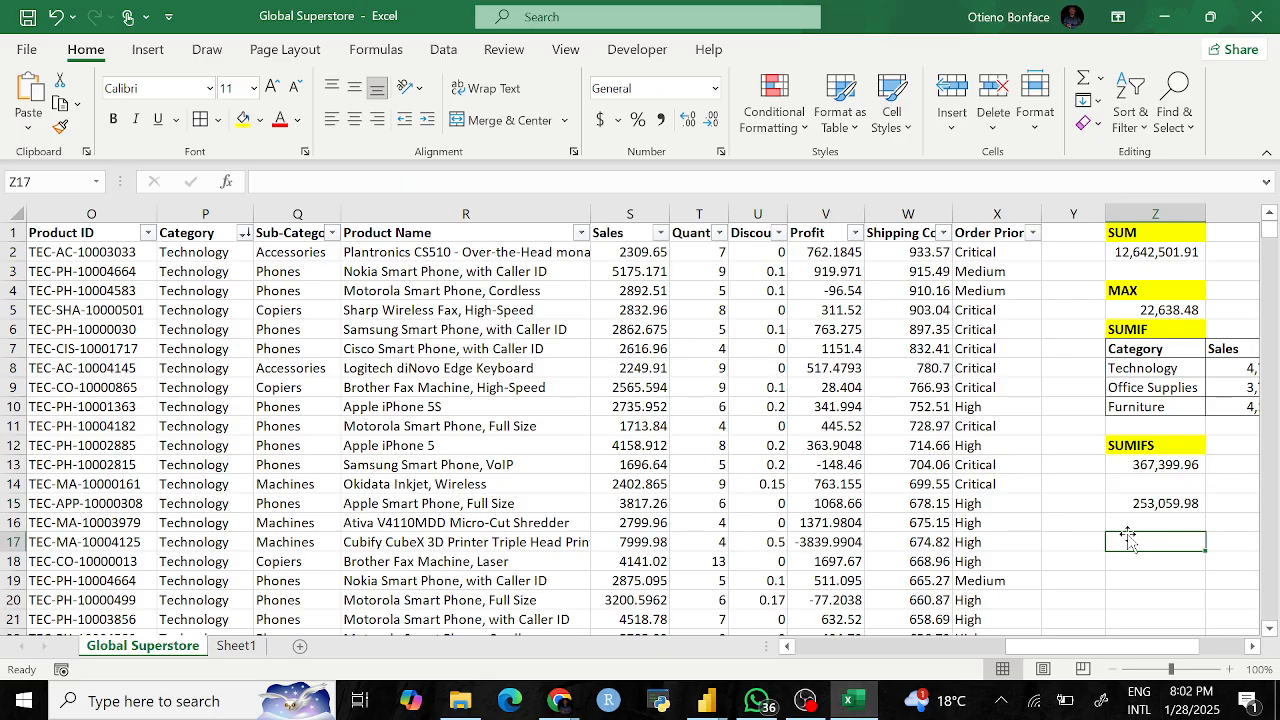
text(=sumif)
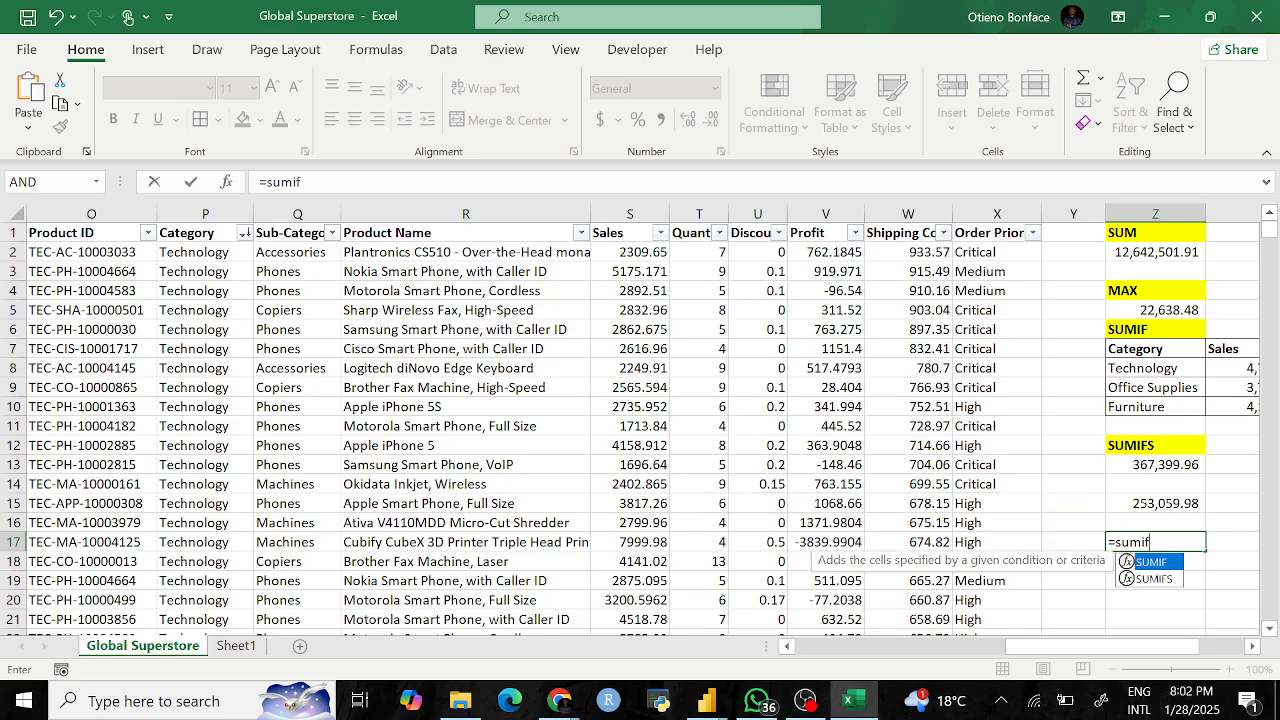
text(s)
key(Tab)
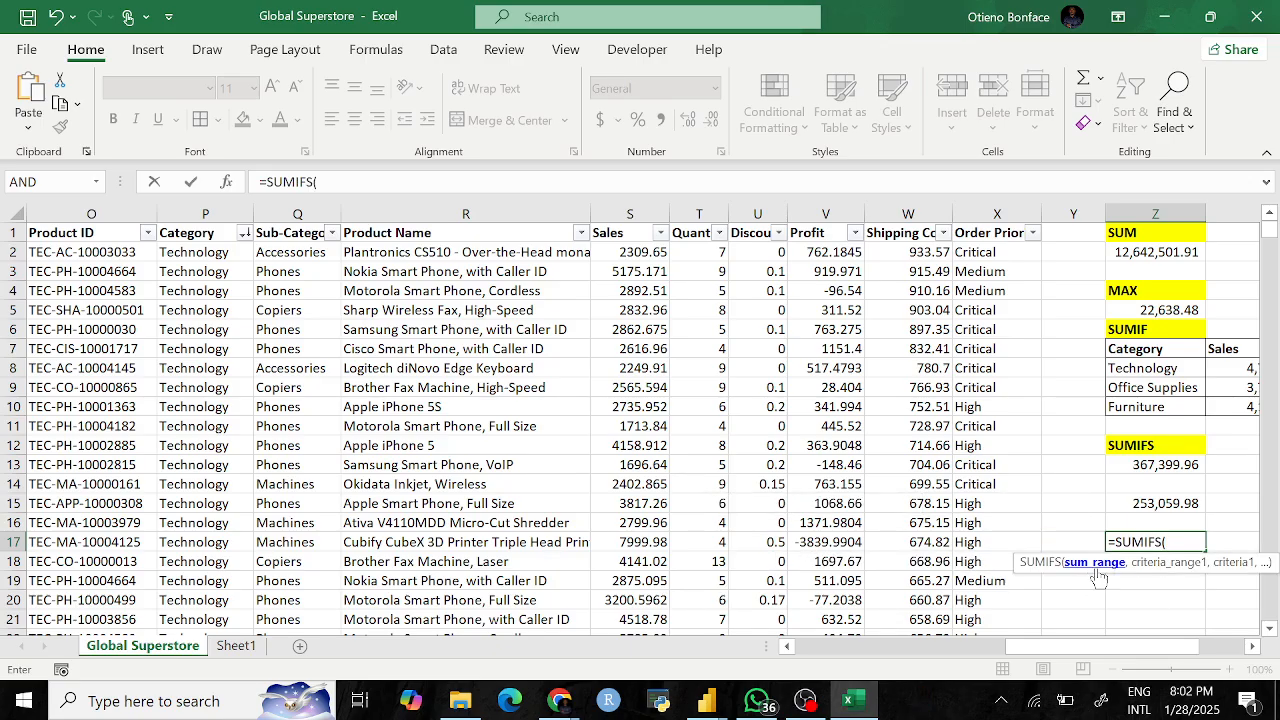
click(830, 214)
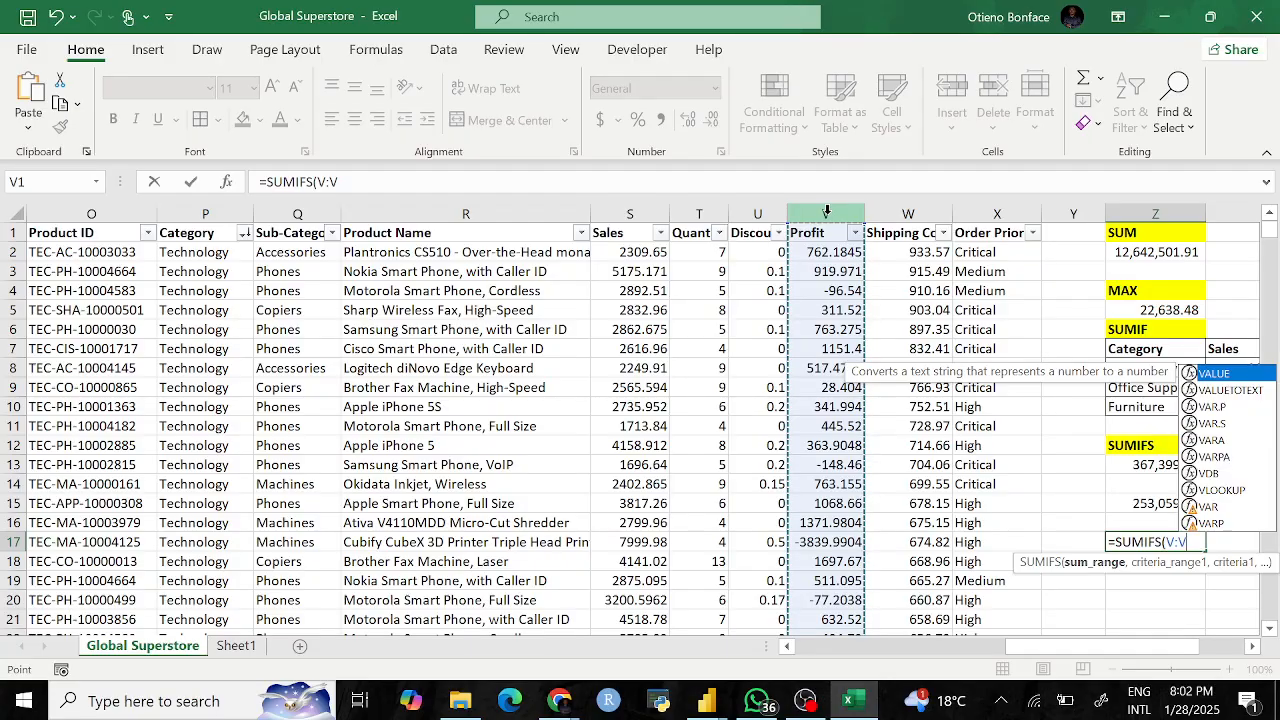
text(,)
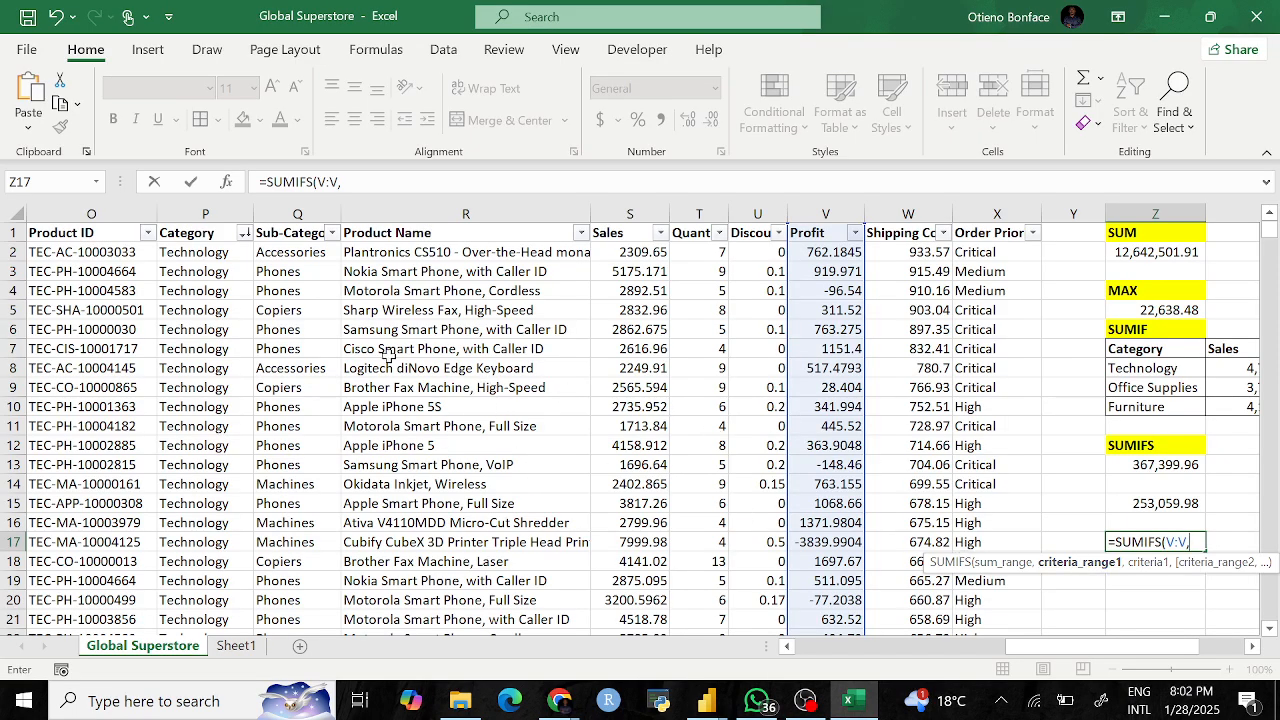
Step: Add the Segment column H:H with criterion "Corporate"
scroll(387, 355, left, 5)
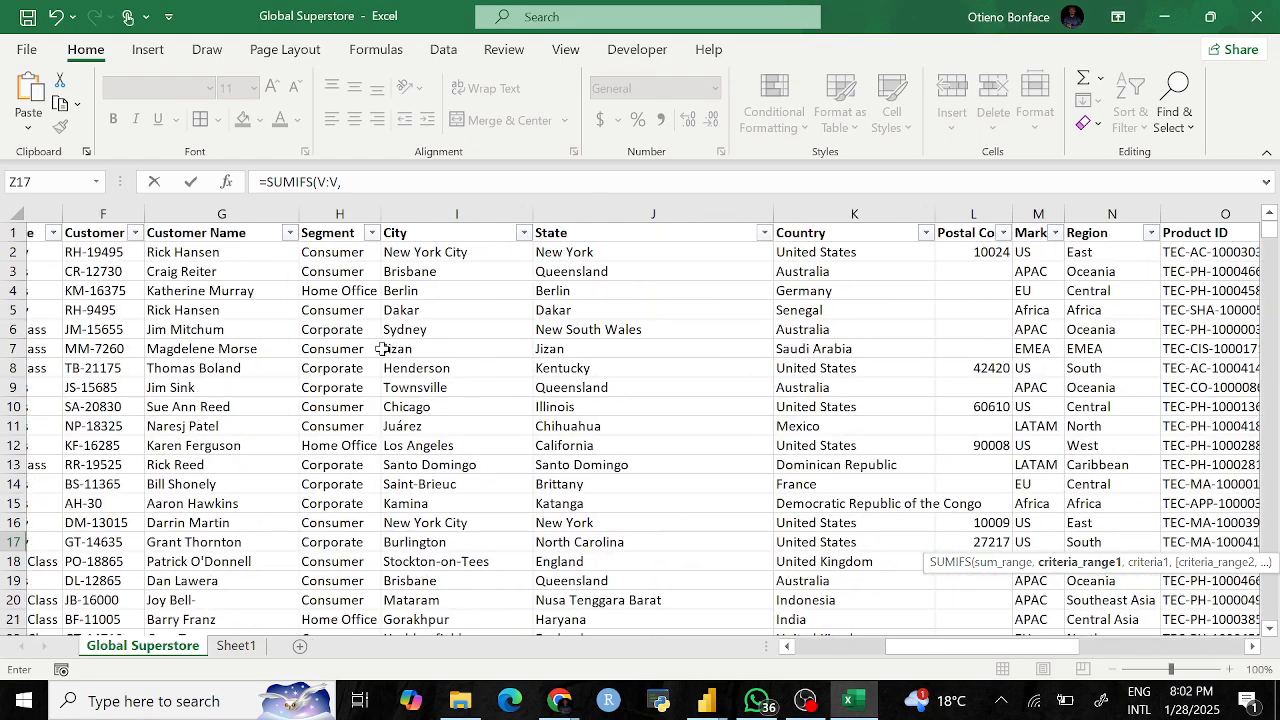
scroll(383, 348, right, 1)
click(302, 213)
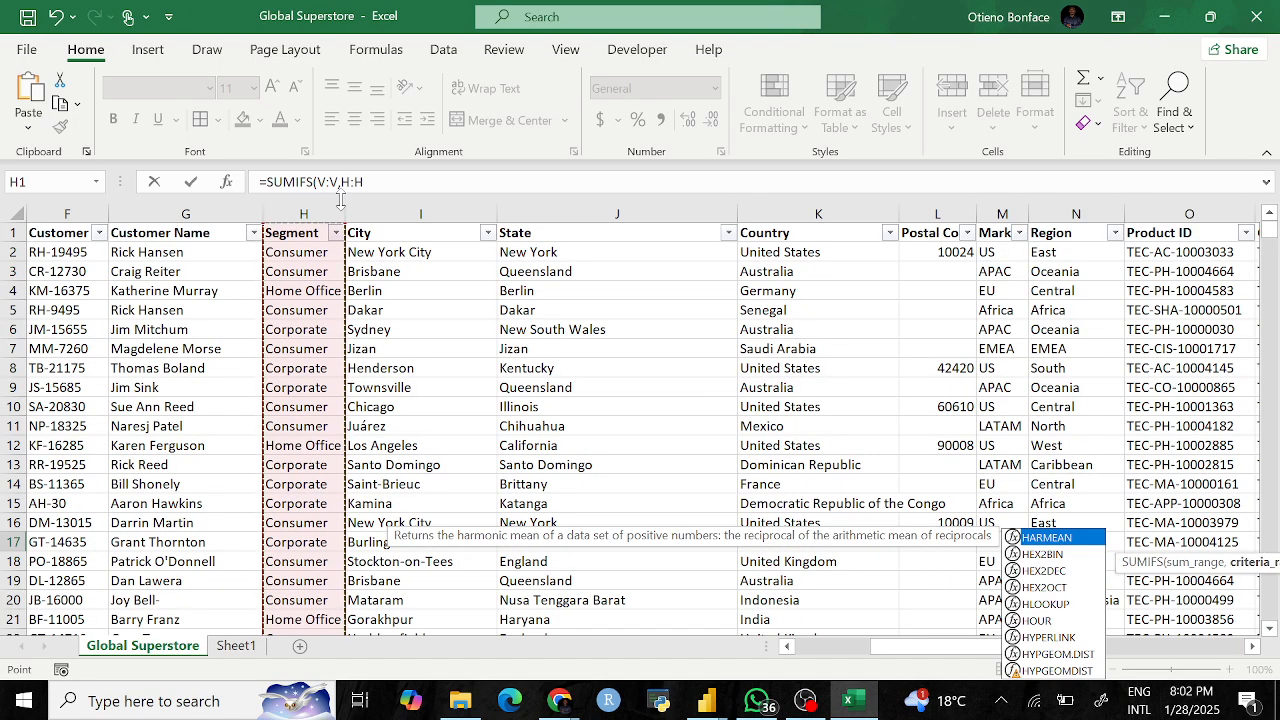
text(,)
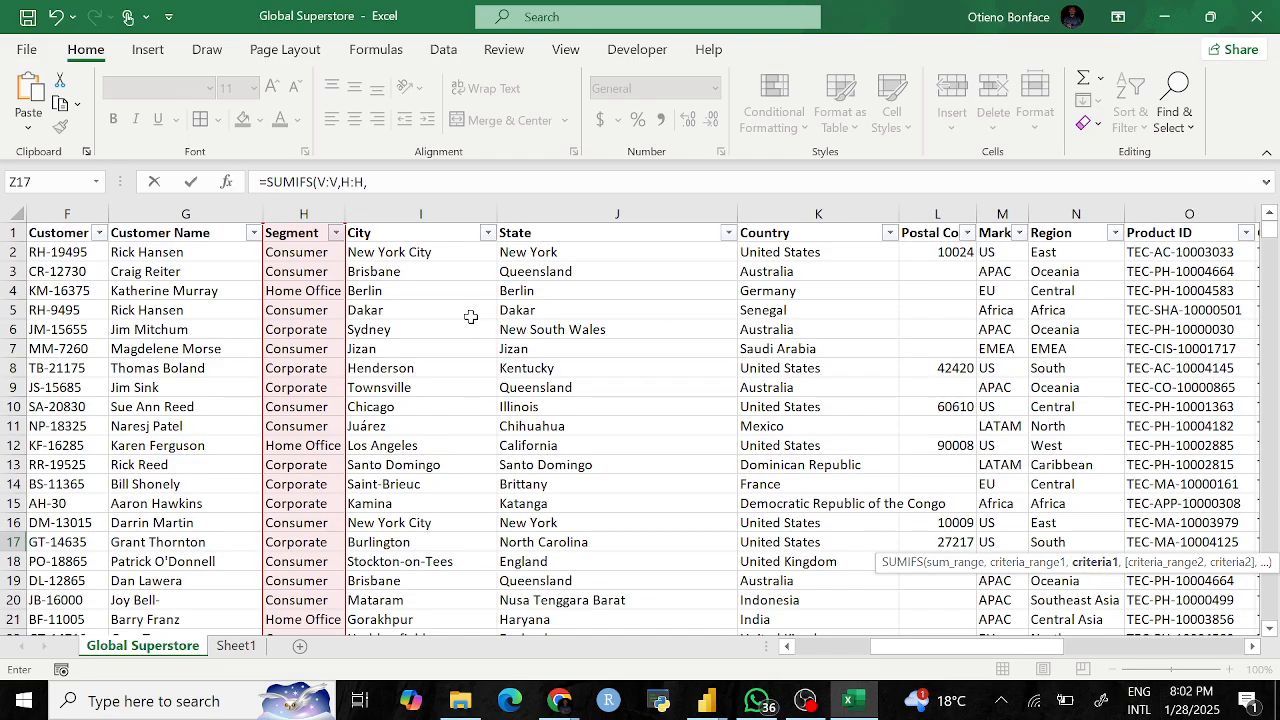
click(372, 182)
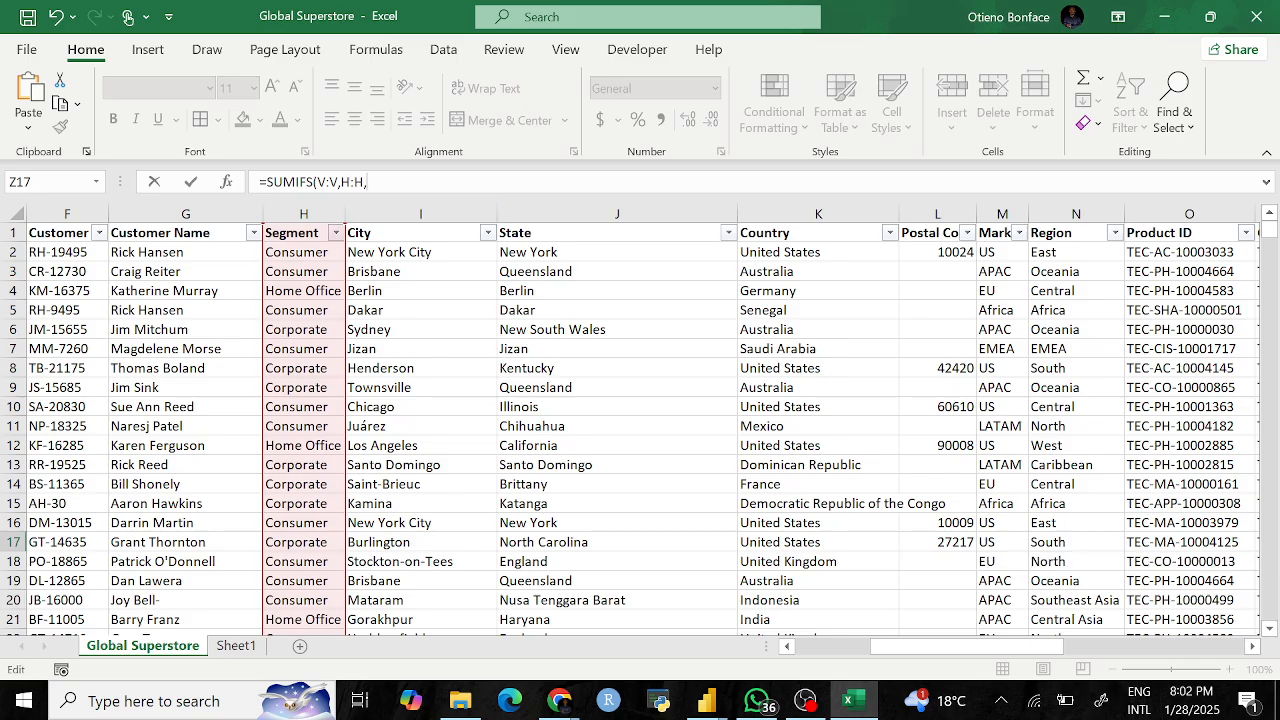
text("")
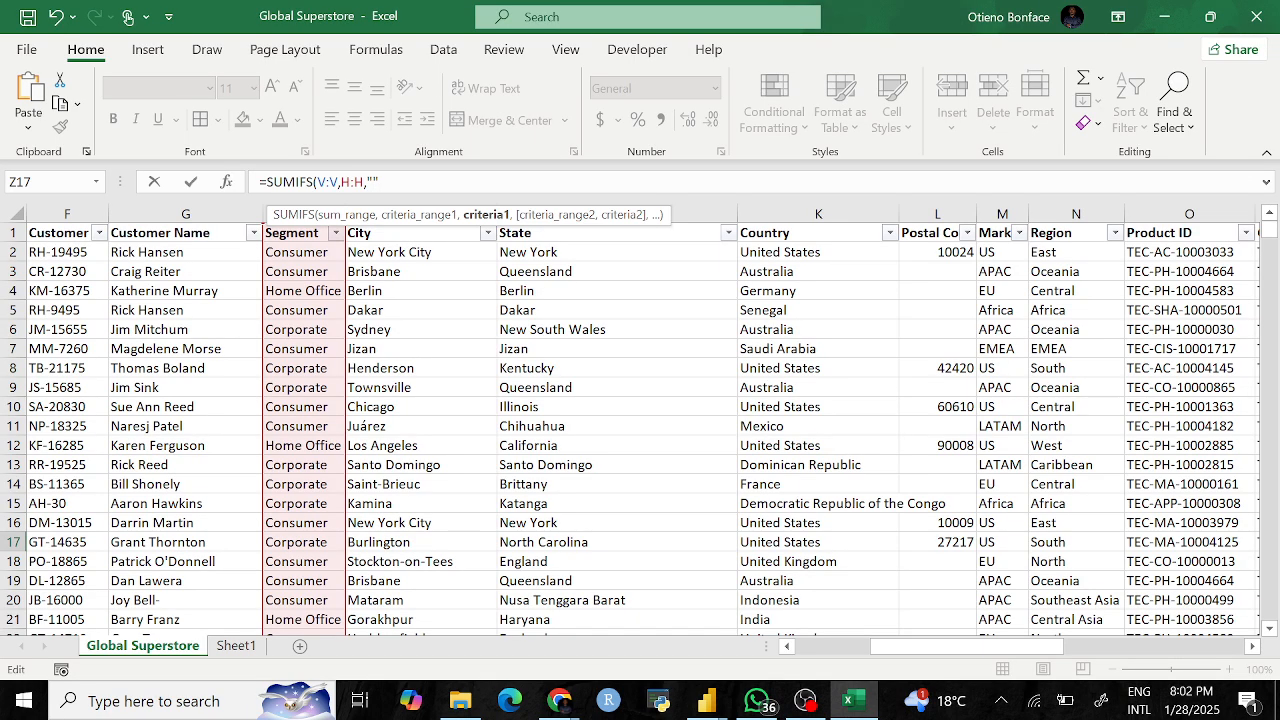
text(H)
key(BackSpace)
text(Corporate",)
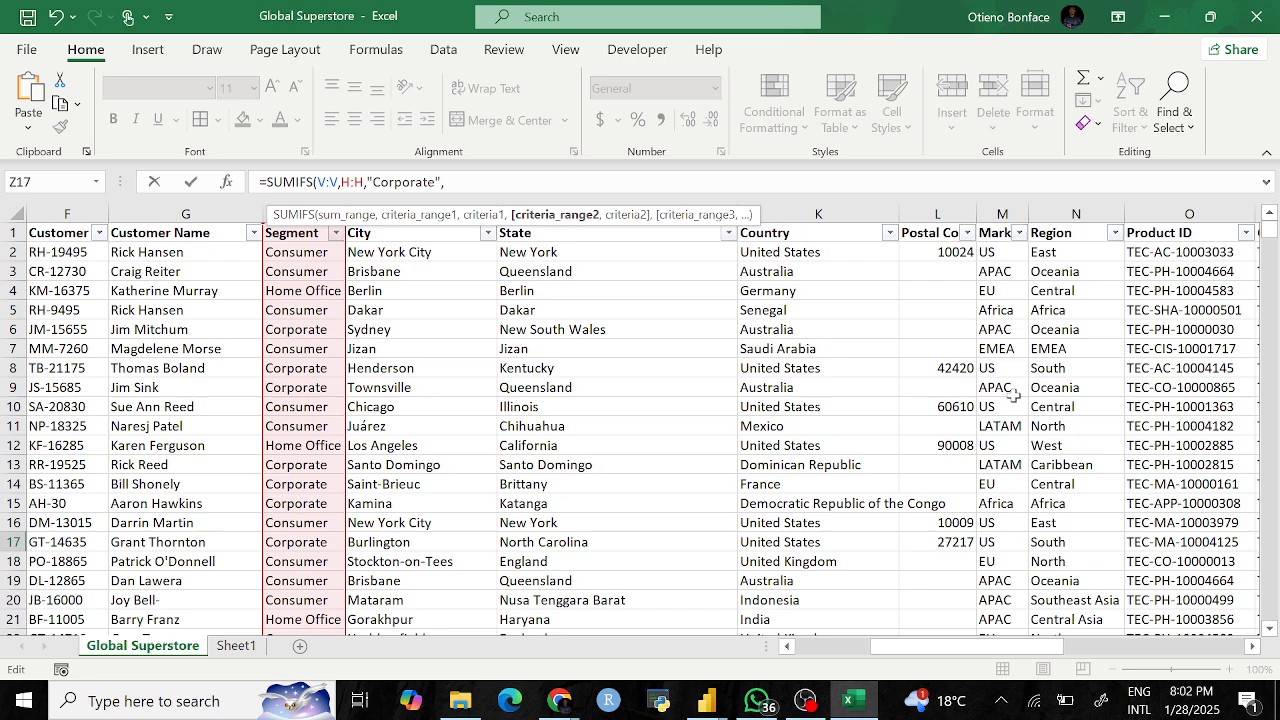
Step: Add Category P:P = "Technology" and commit, giving 189895.1854
scroll(1003, 390, right, 4)
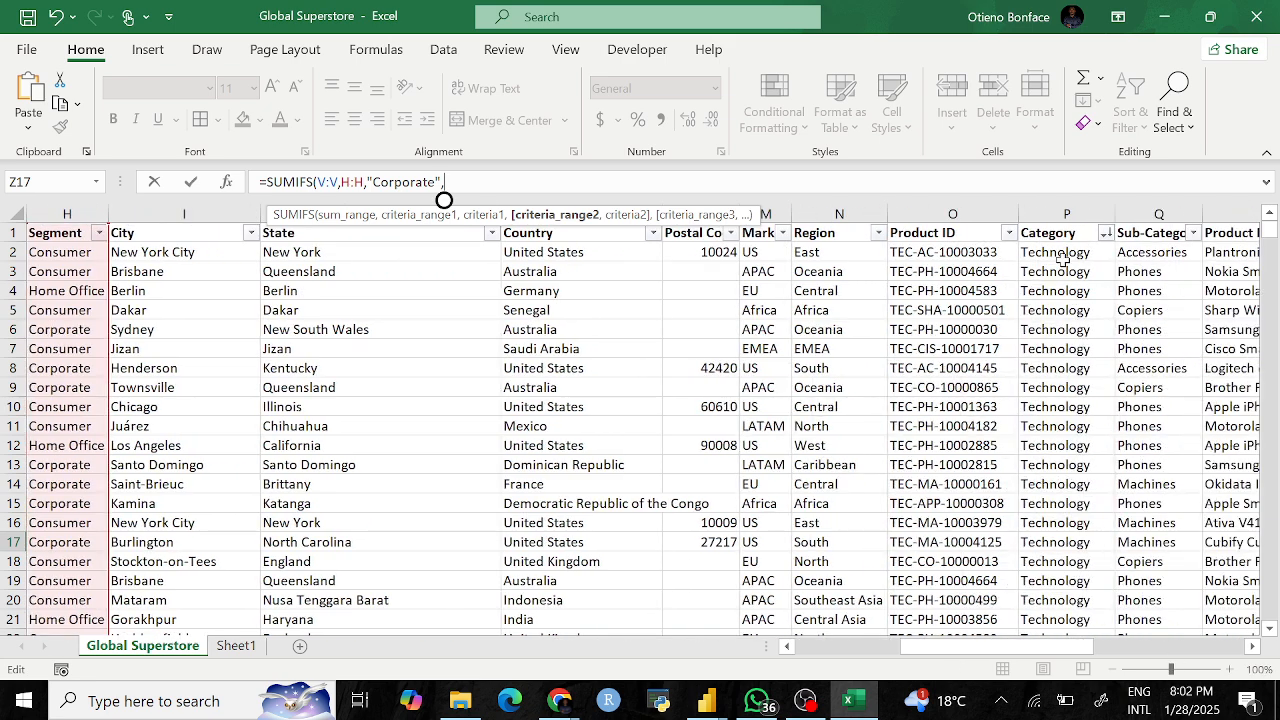
click(1065, 208)
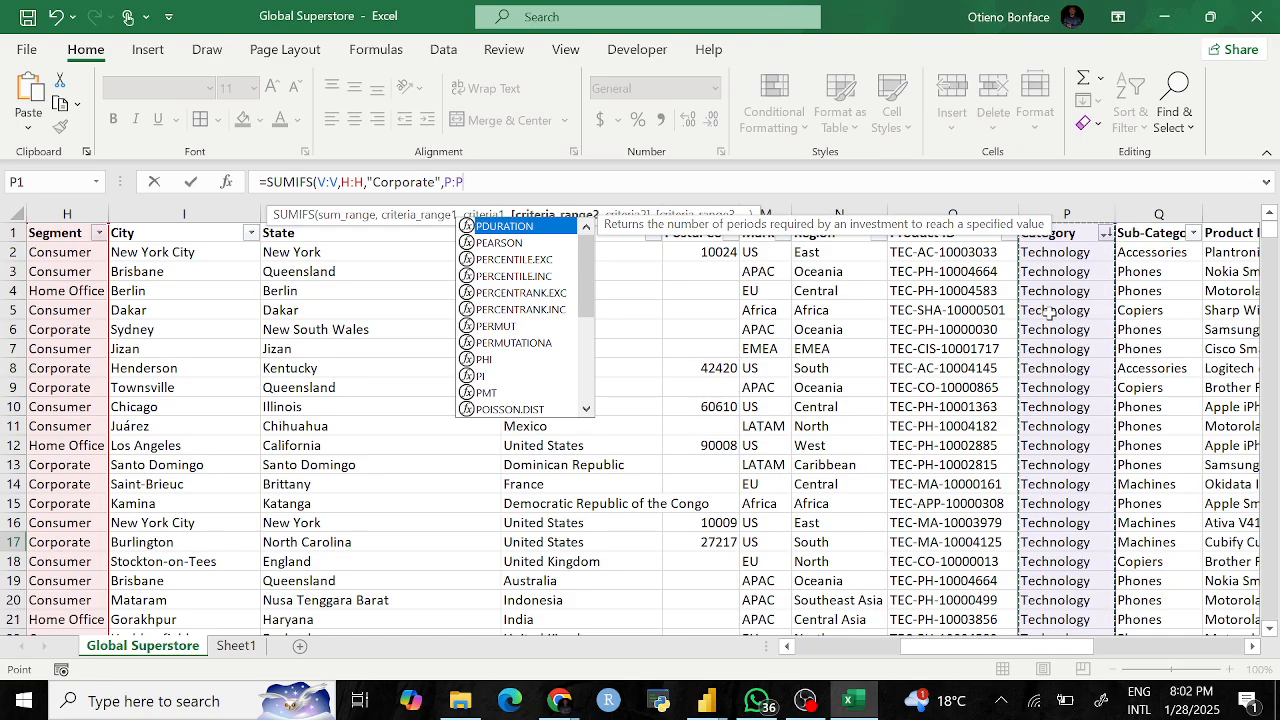
text(,)
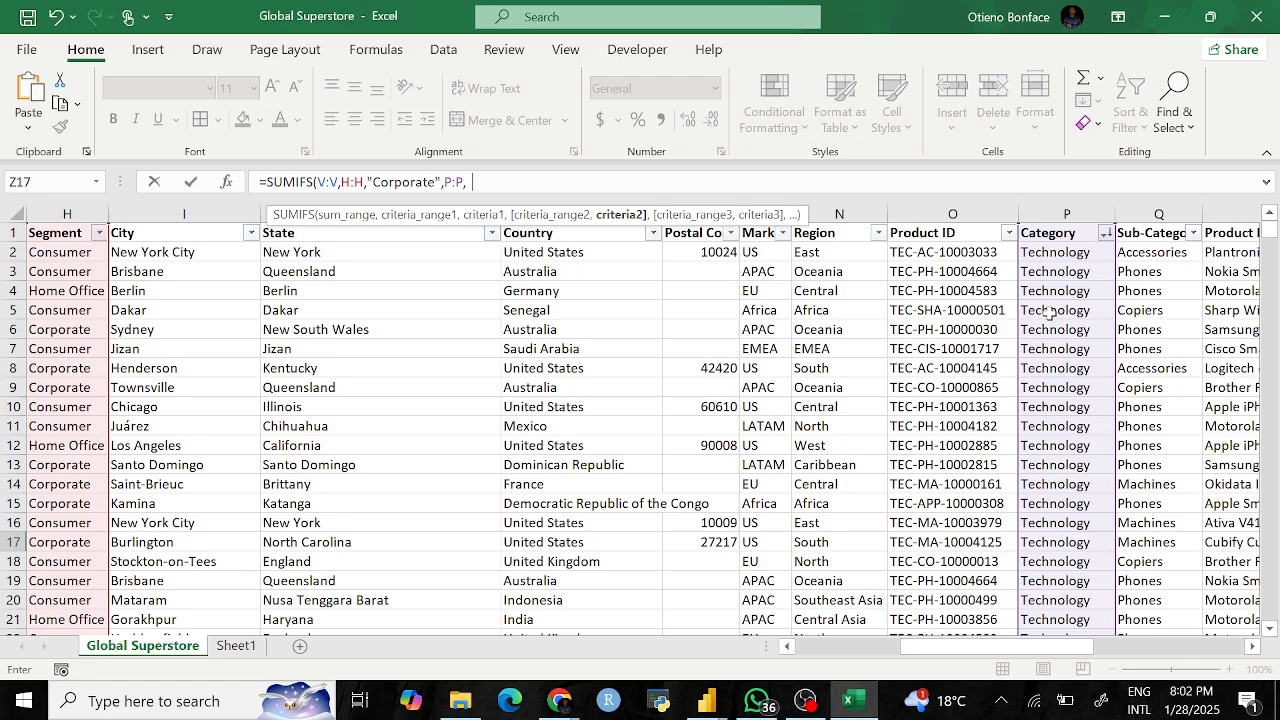
text("")
text(gy")
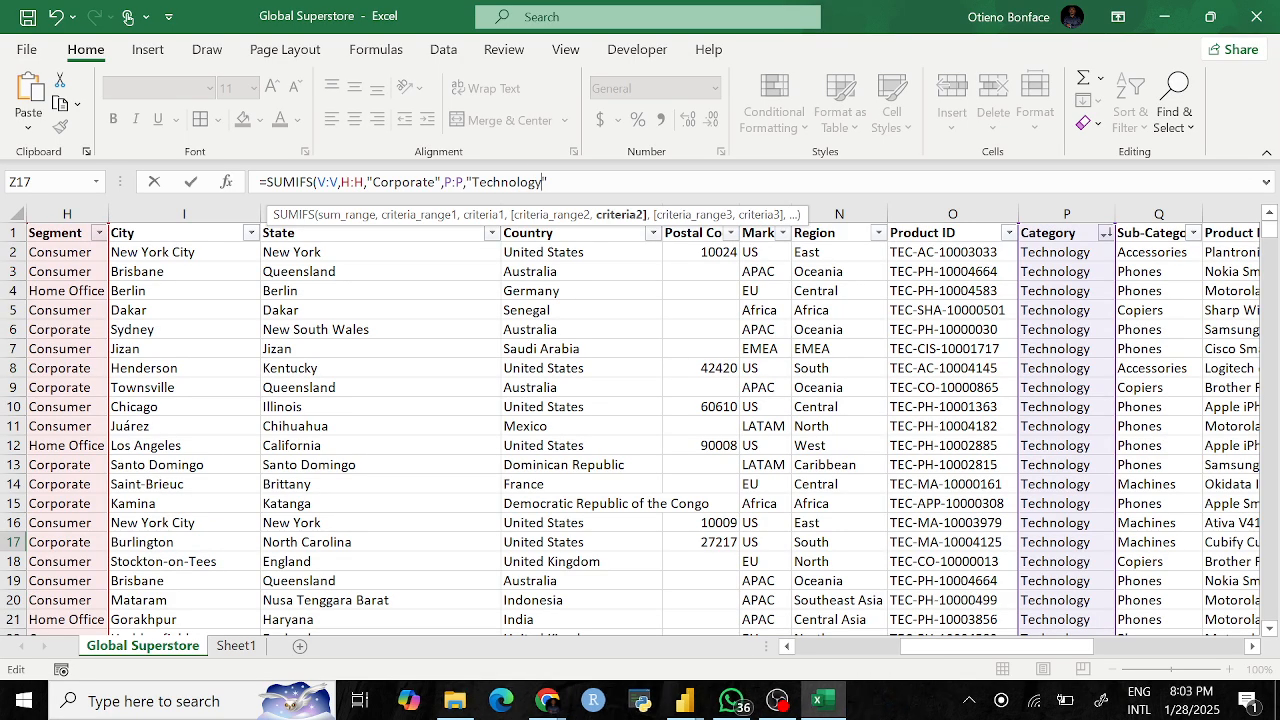
text())
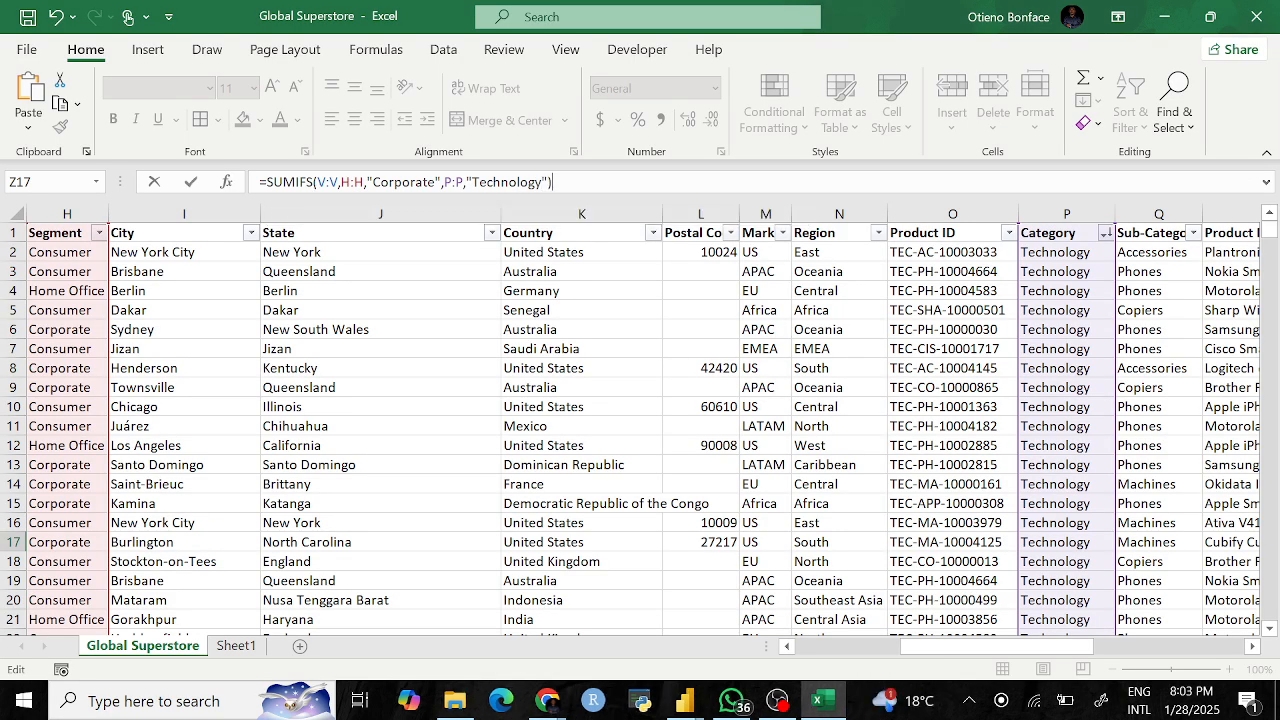
key(Return)
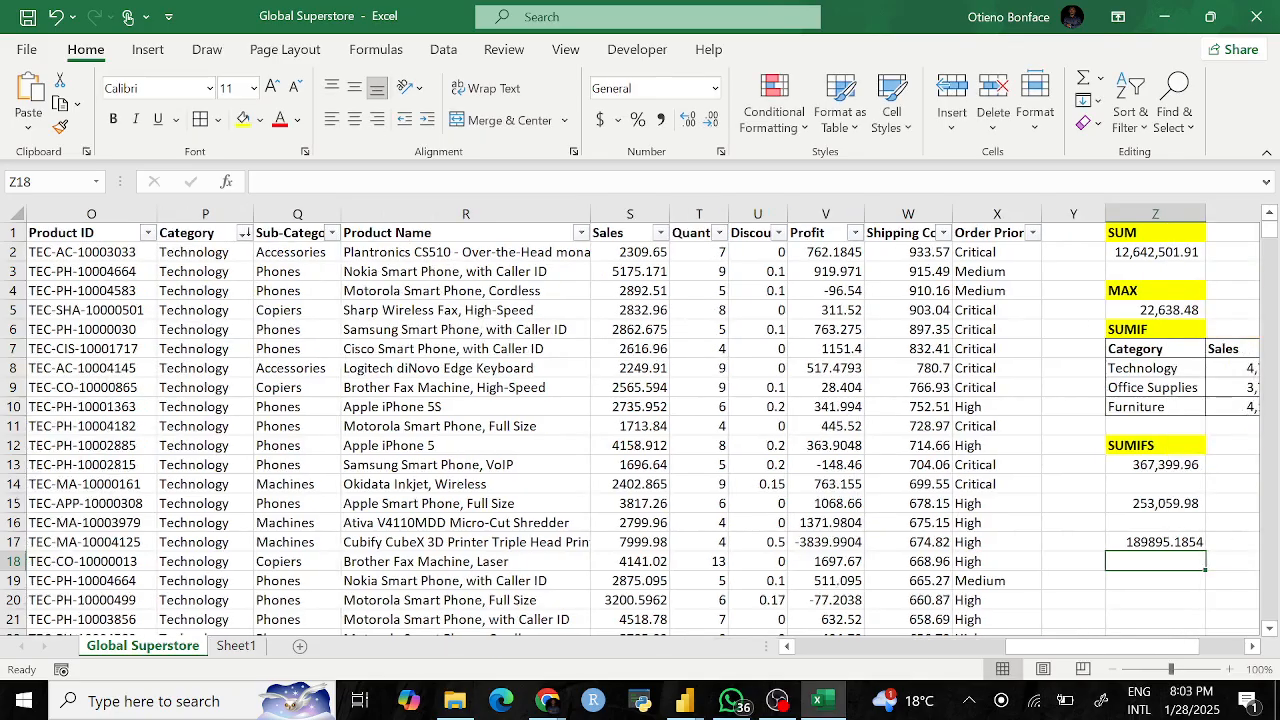
Step: Apply Comma Style to Z17 so it reads 189,895.19
click(1134, 542)
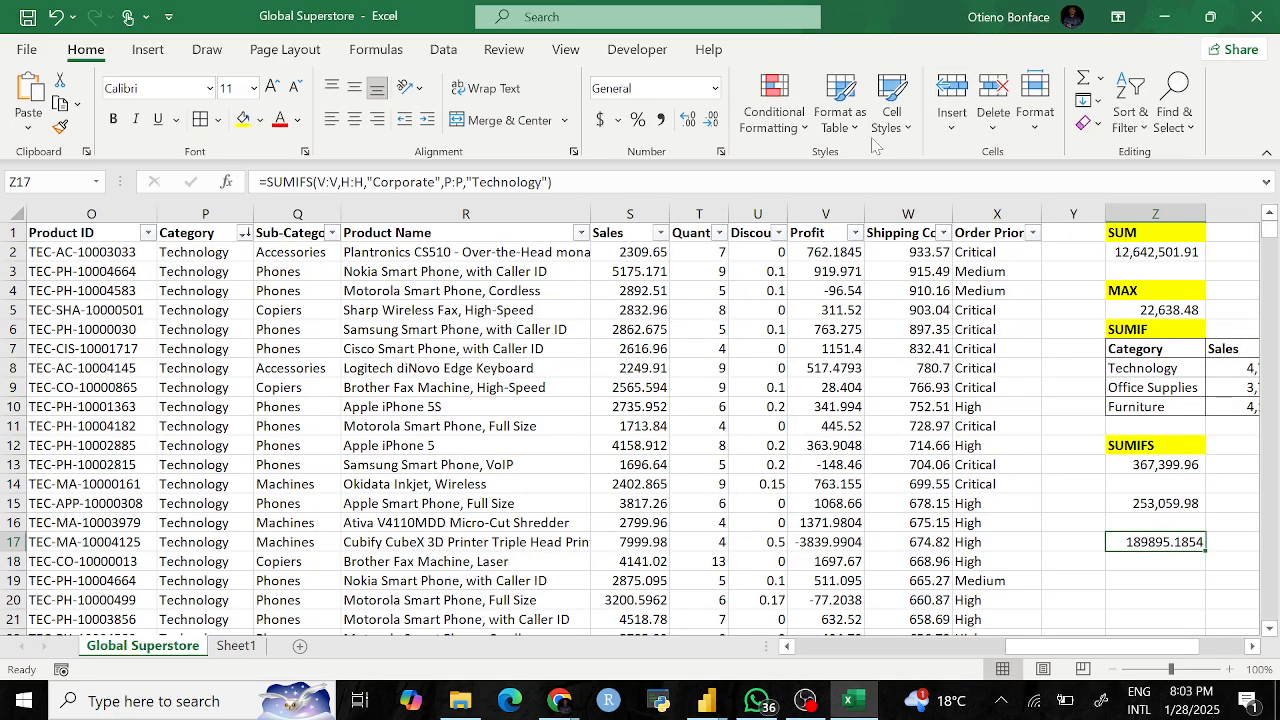
click(661, 119)
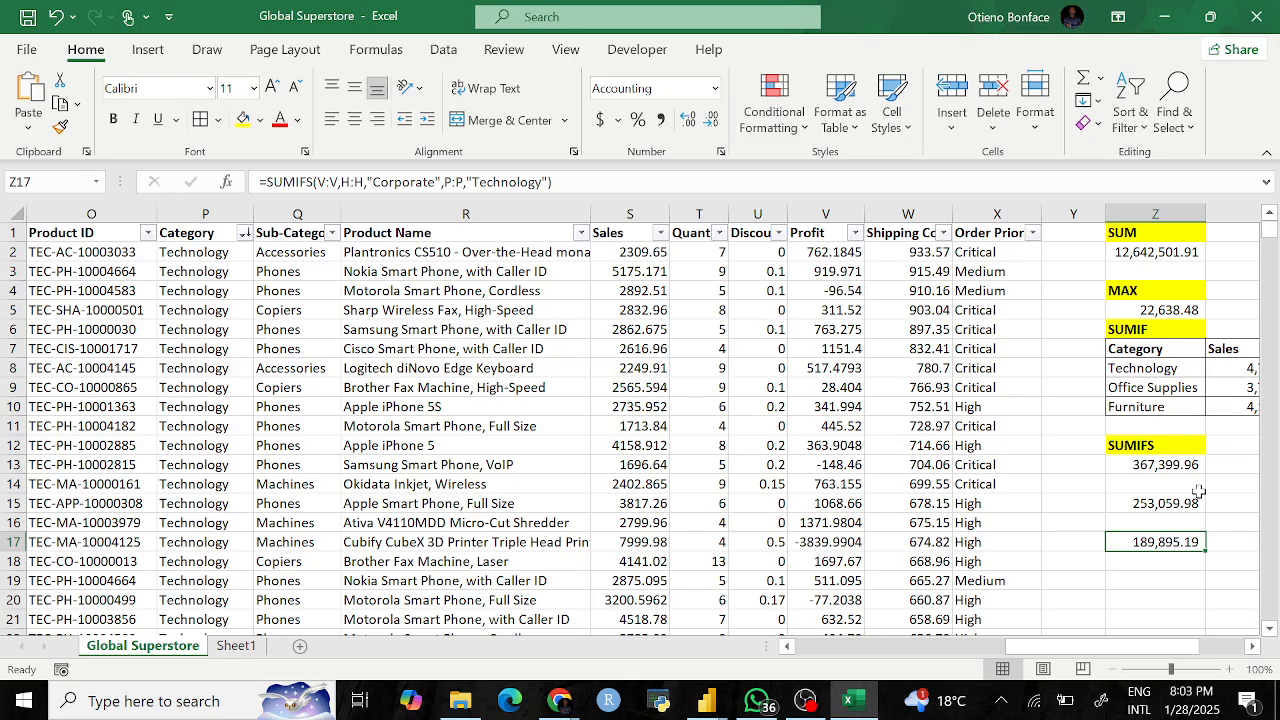
scroll(1173, 502, right, 3)
Step: Select the SUMIFS, SUMIF, COUNT and COUNTA heading cells in turn
click(1000, 445)
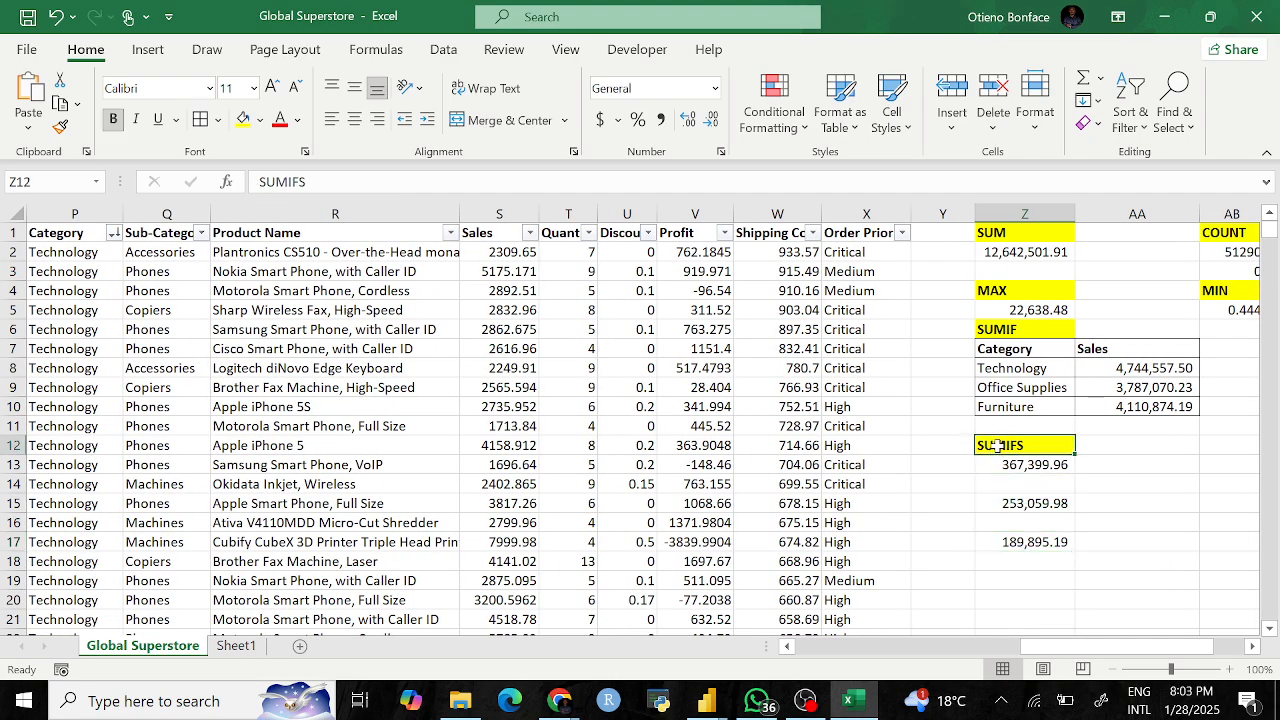
click(1012, 330)
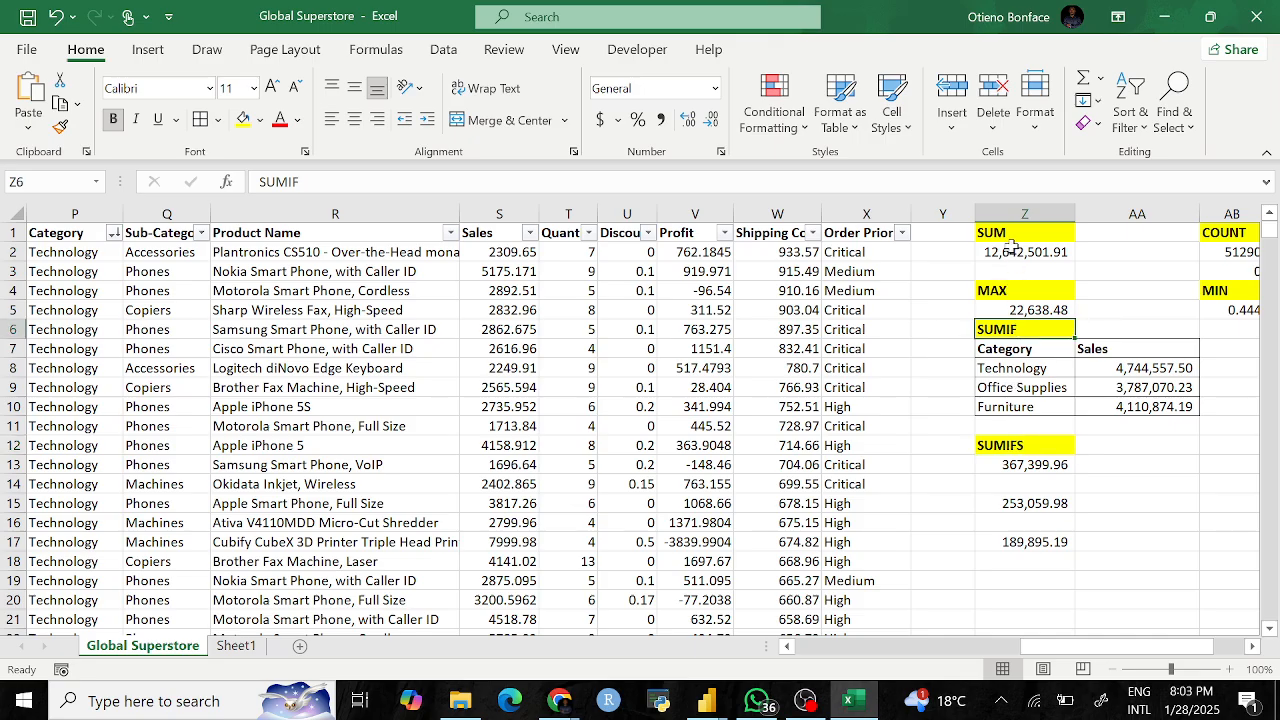
scroll(1066, 420, right, 3)
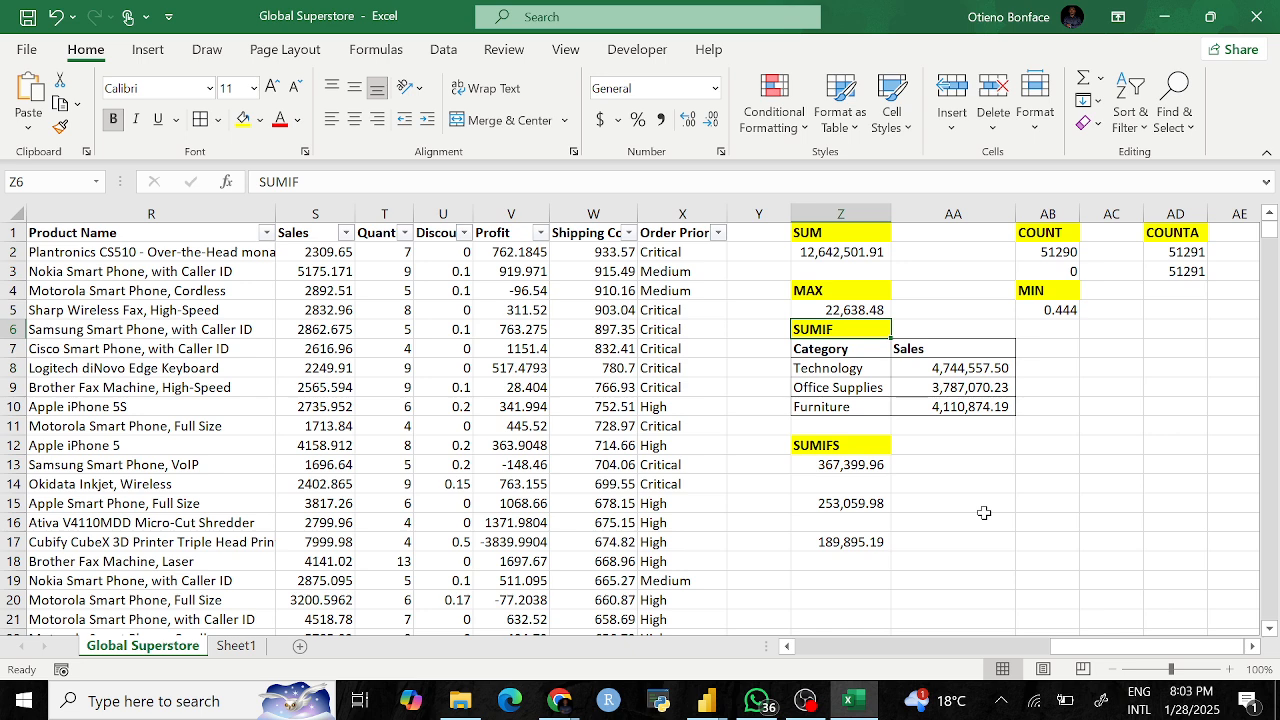
click(1055, 234)
click(1182, 234)
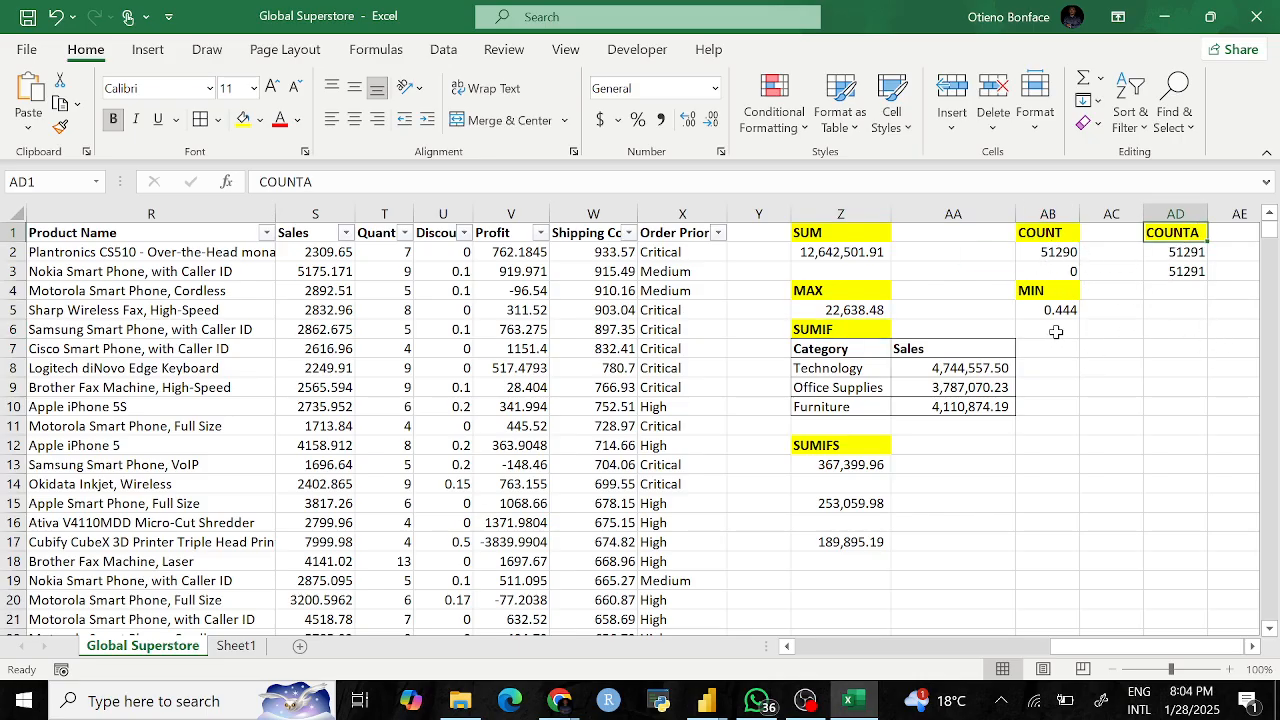
Step: Enter the heading COUNTIF in cell AC6
click(1106, 333)
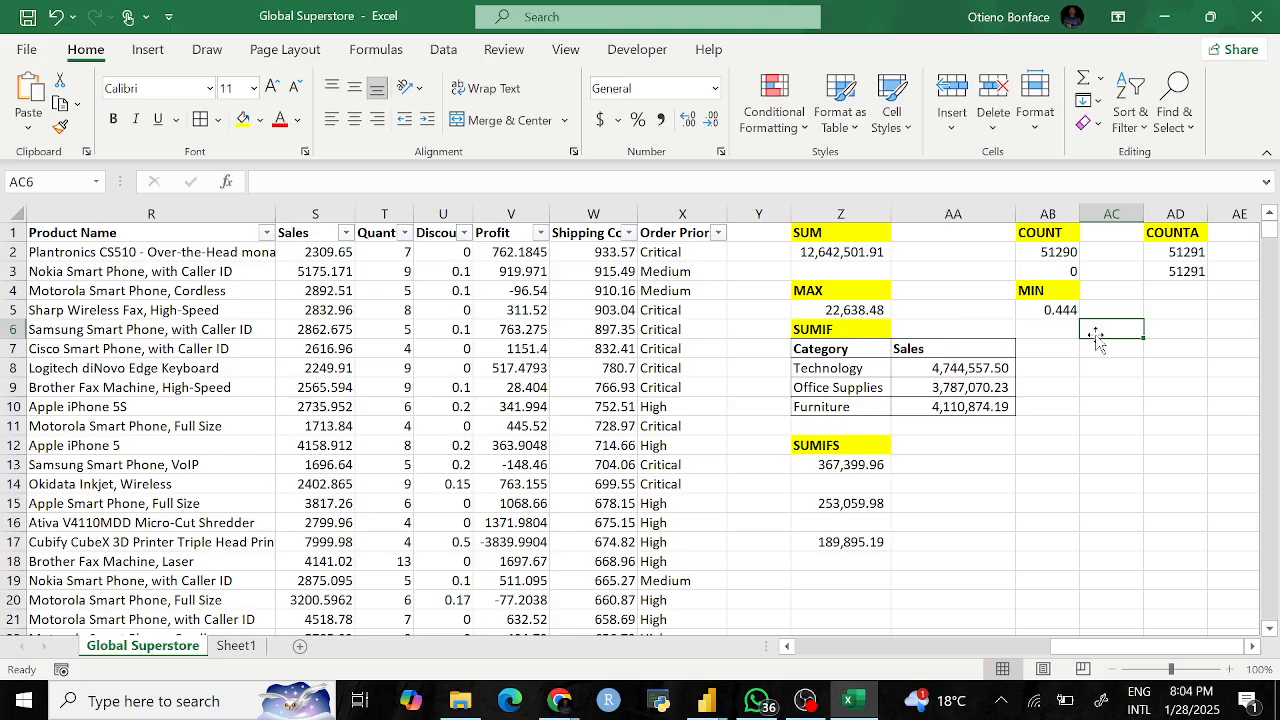
text(S)
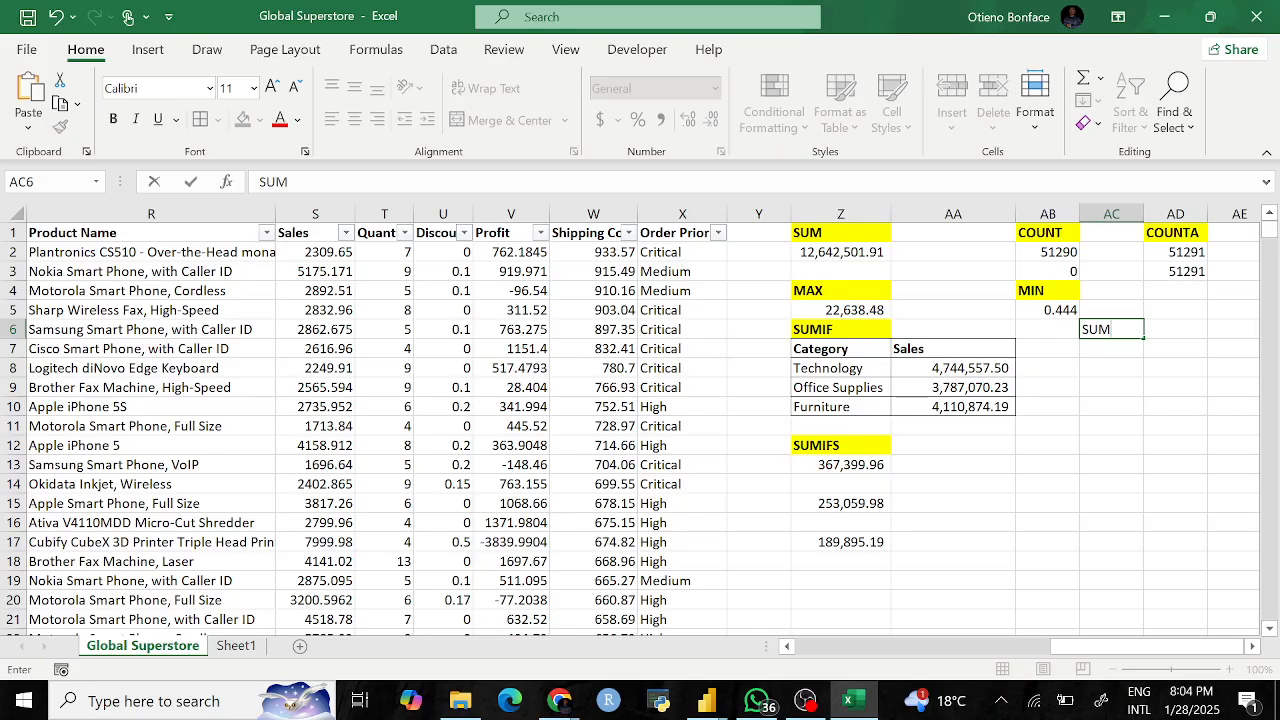
text(UM)
key(BackSpace)
key(BackSpace)
key(BackSpace)
text(COUNTIF)
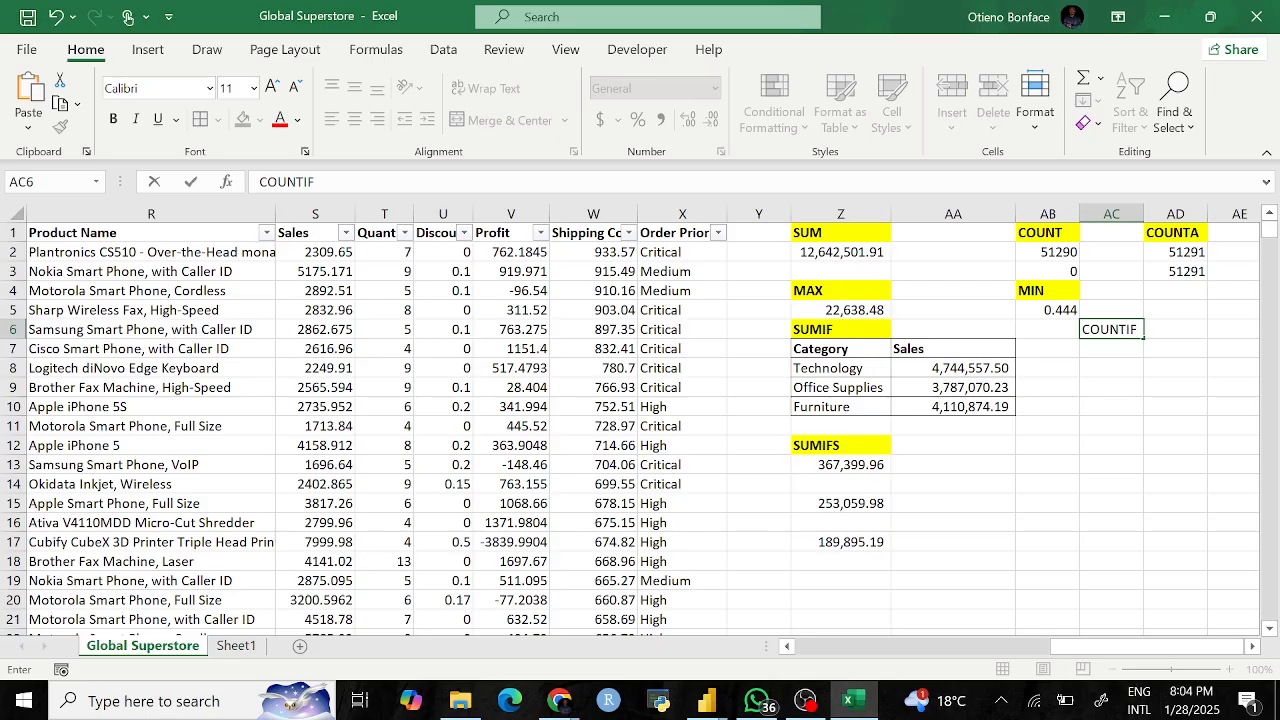
key(Return)
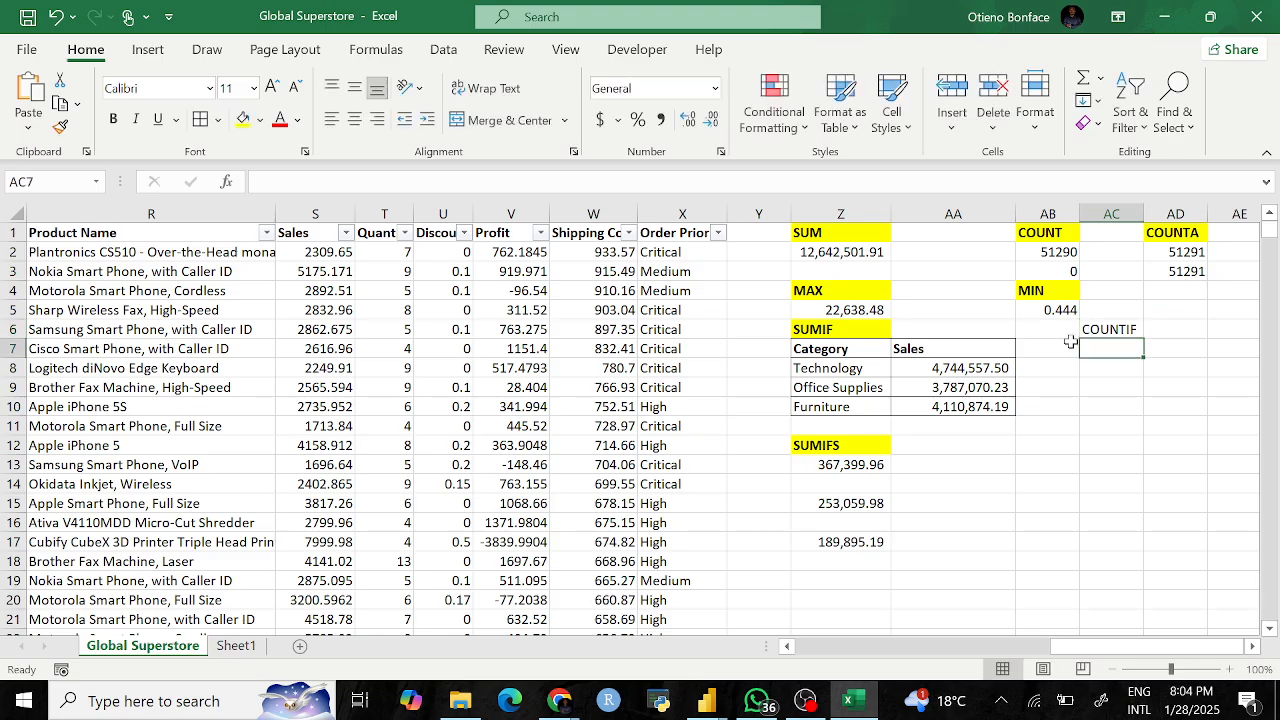
Step: Copy the Category/Sales table from Z7:AA10 and paste it at AC7
drag(845, 355, 945, 405)
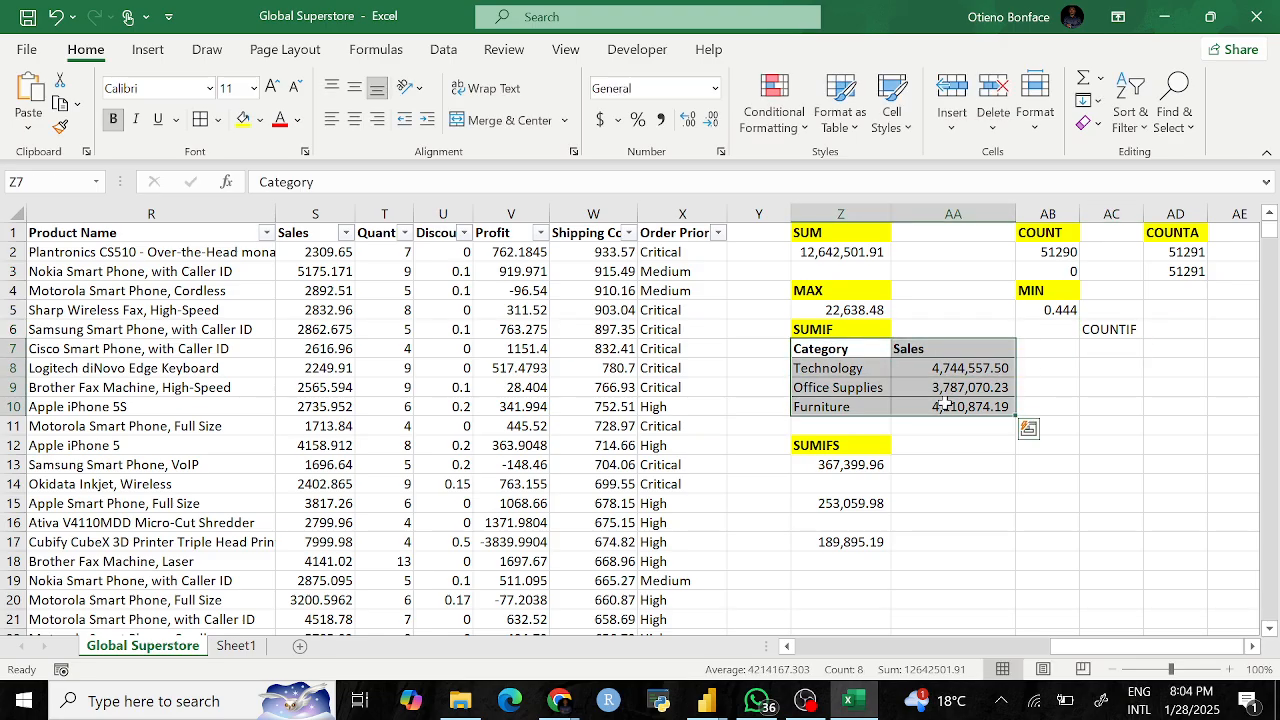
key(ctrl+c)
click(1120, 352)
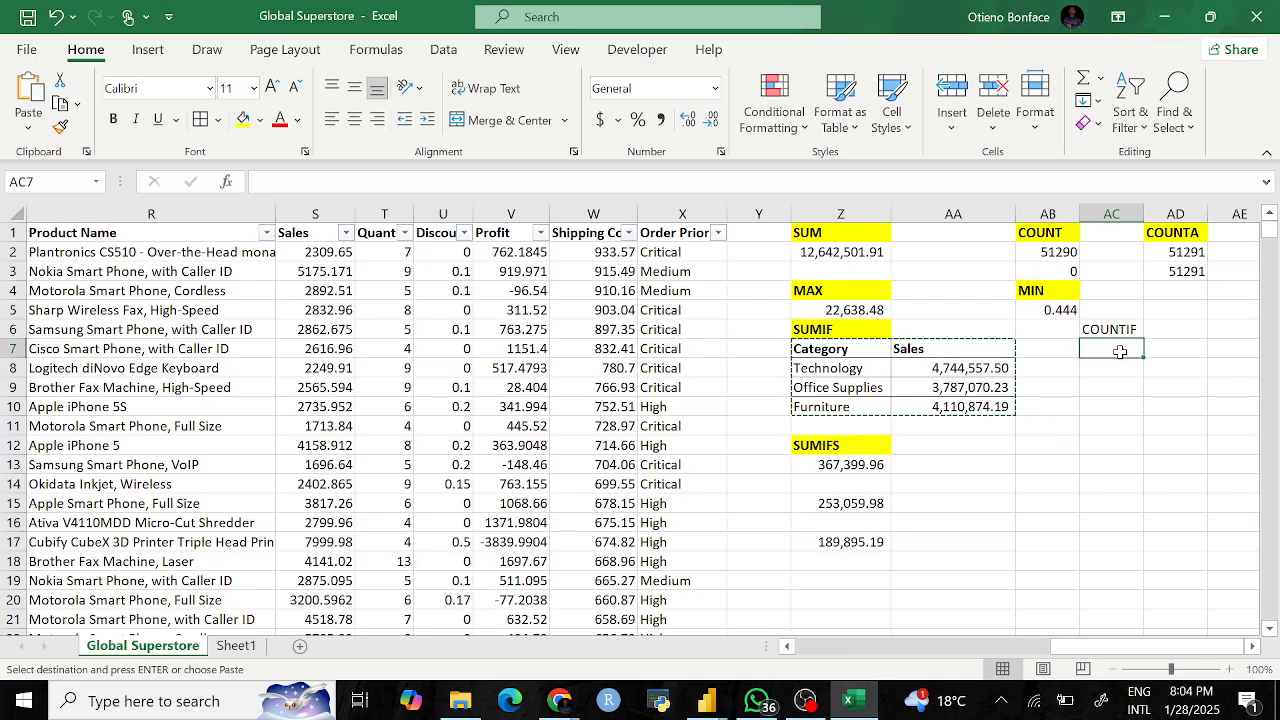
key(ctrl+v)
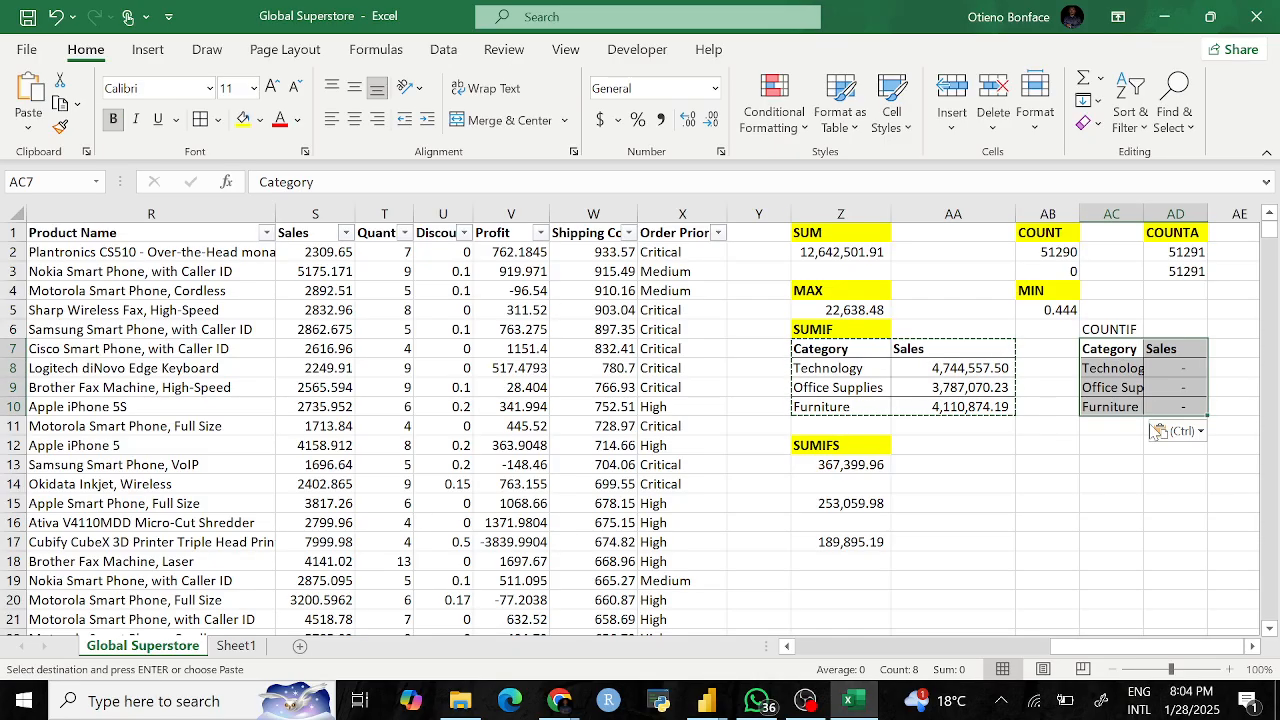
Step: Clear the copied sales values in AD8:AD10 and rename the AD7 header to Orders
click(1175, 369)
double_click(1185, 375)
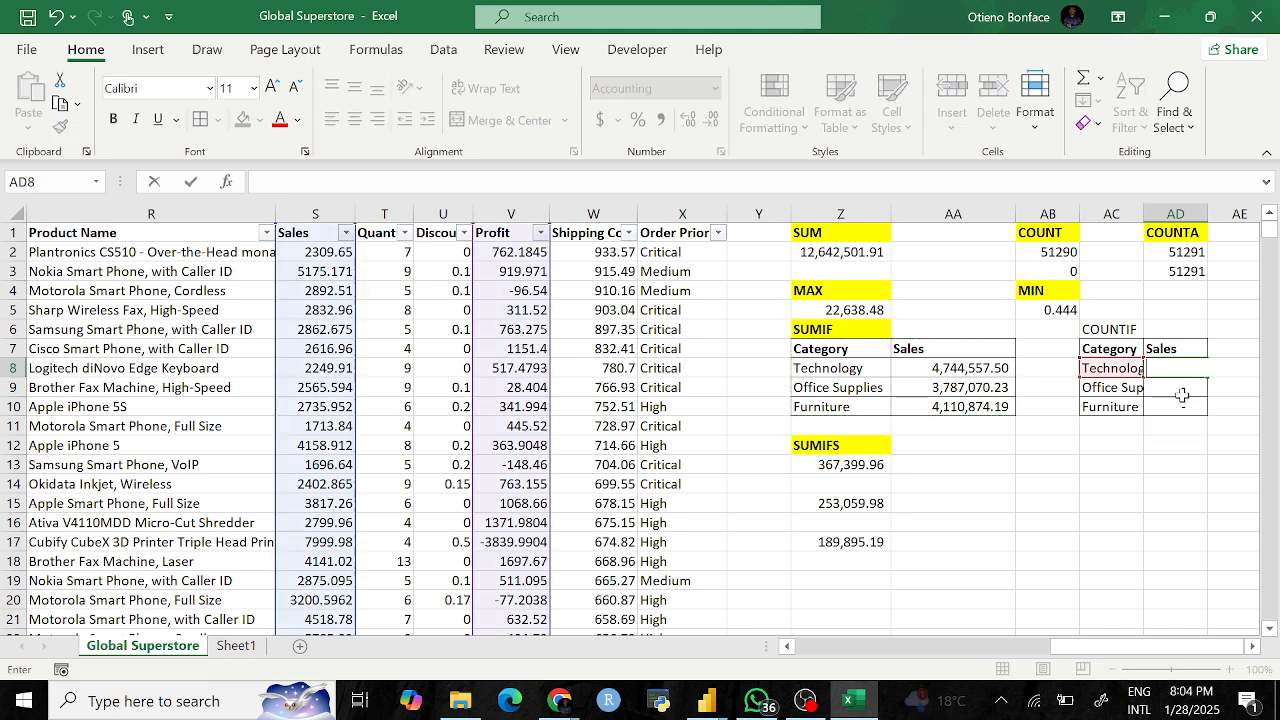
key(Return)
key(BackSpace)
click(1186, 408)
key(BackSpace)
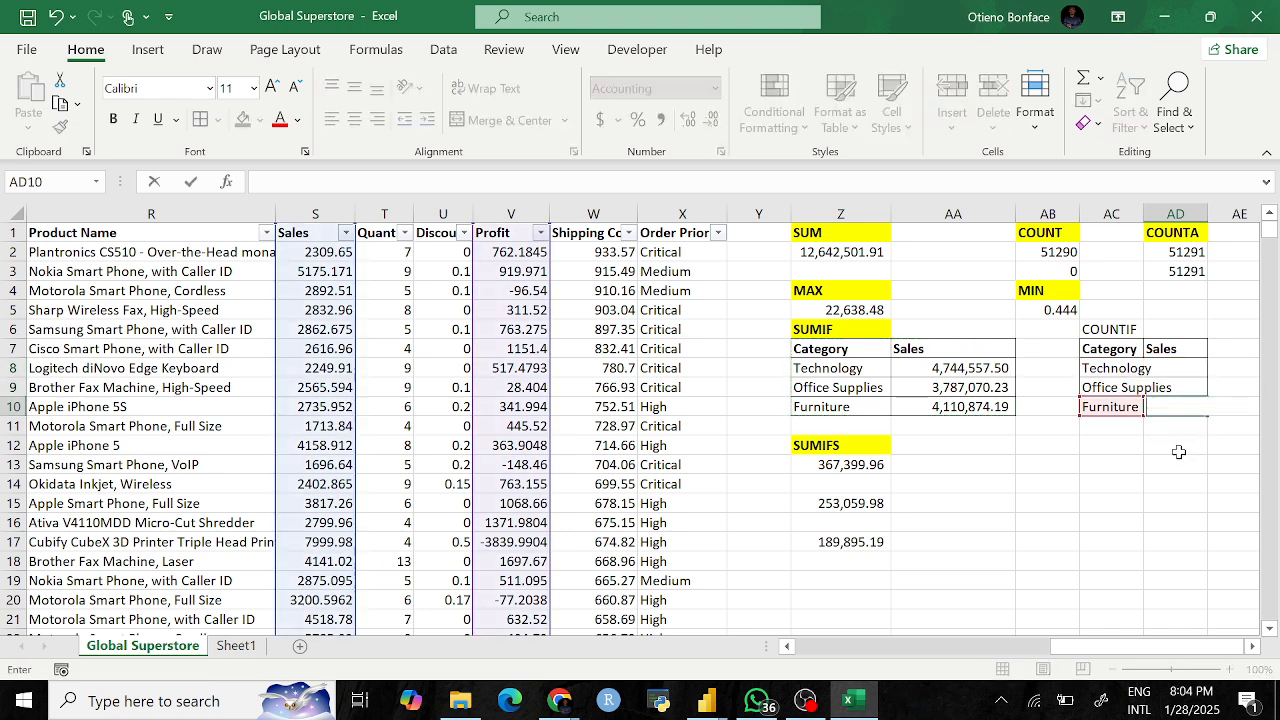
click(1177, 449)
click(1175, 353)
text(Orders)
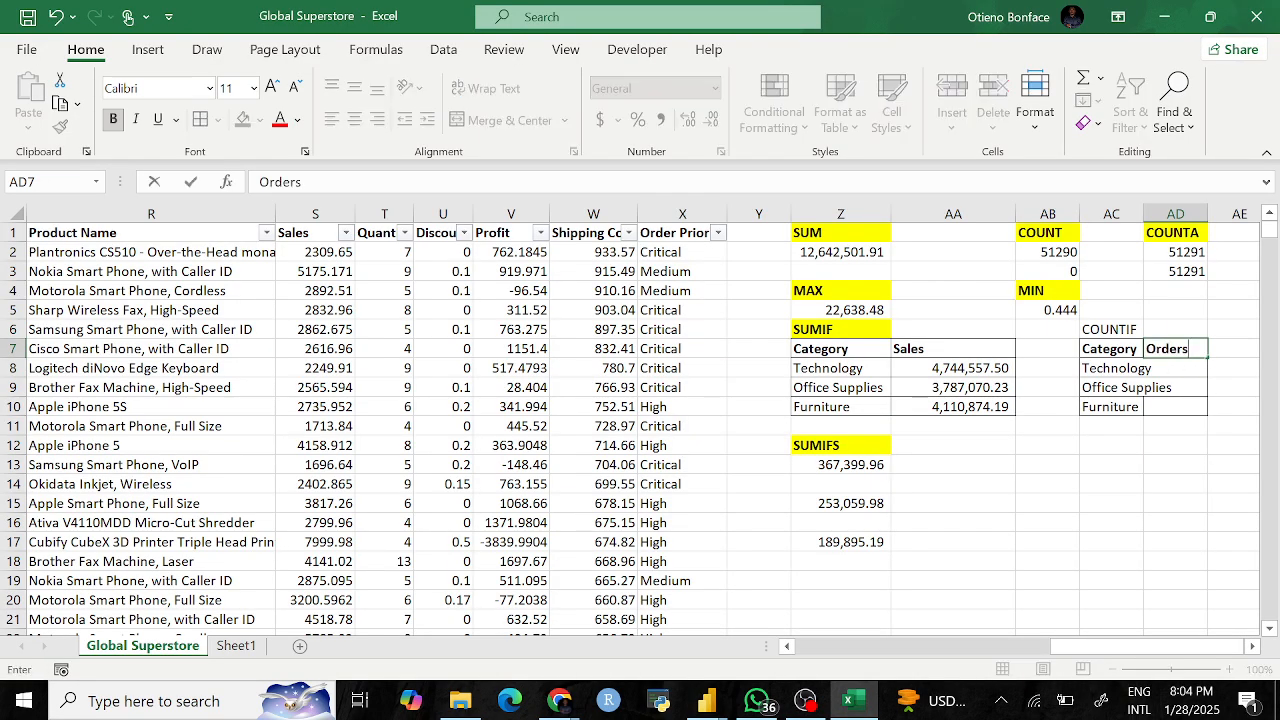
click(1168, 424)
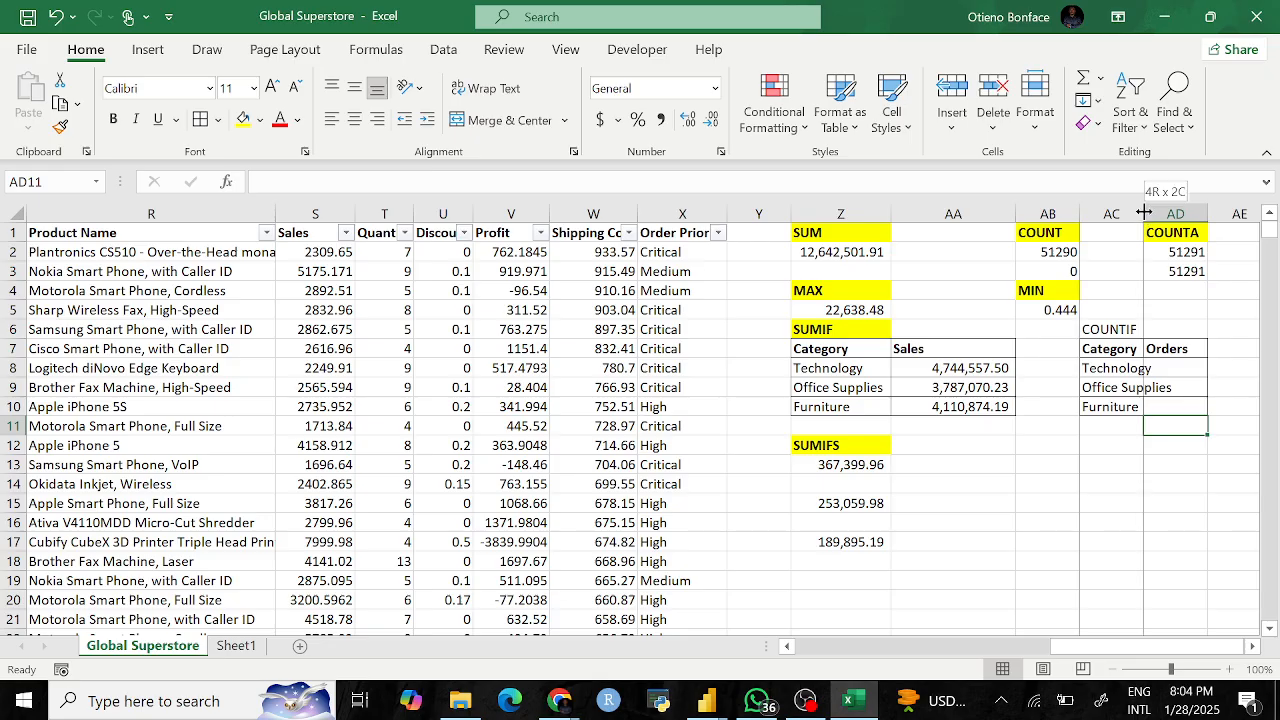
drag(1143, 213, 1176, 213)
scroll(1000, 385, right, 5)
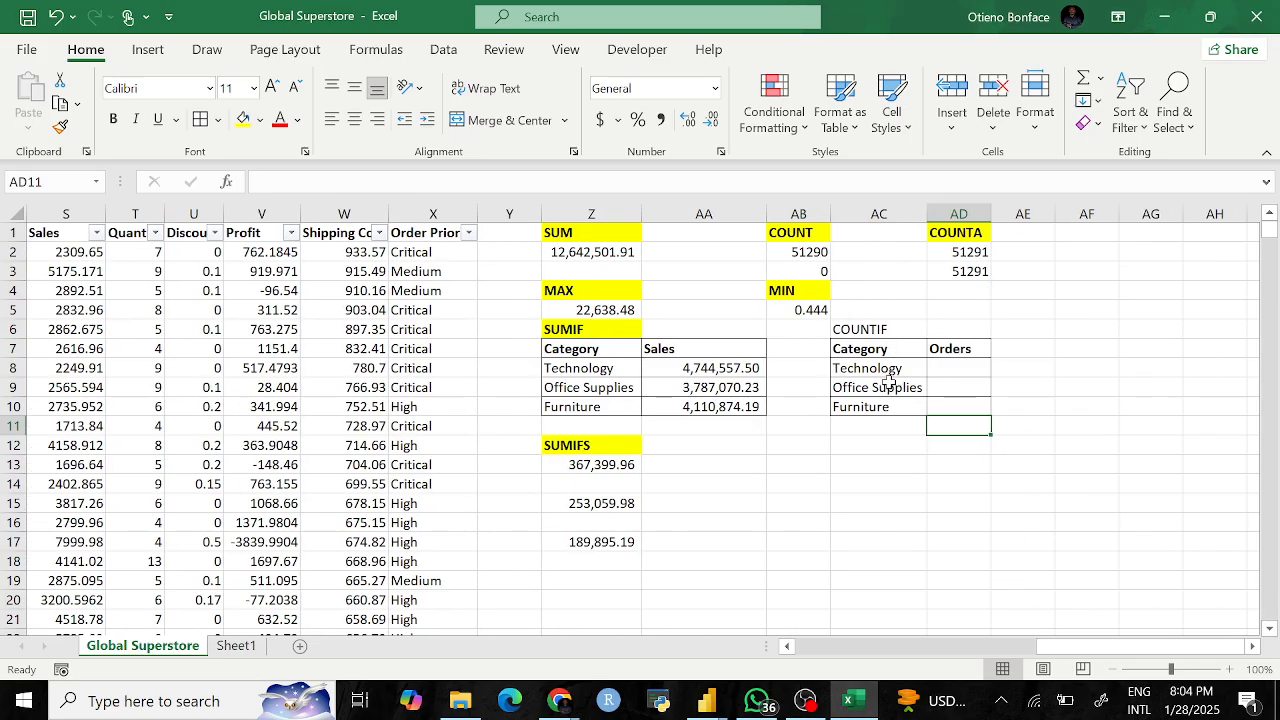
click(886, 354)
click(876, 374)
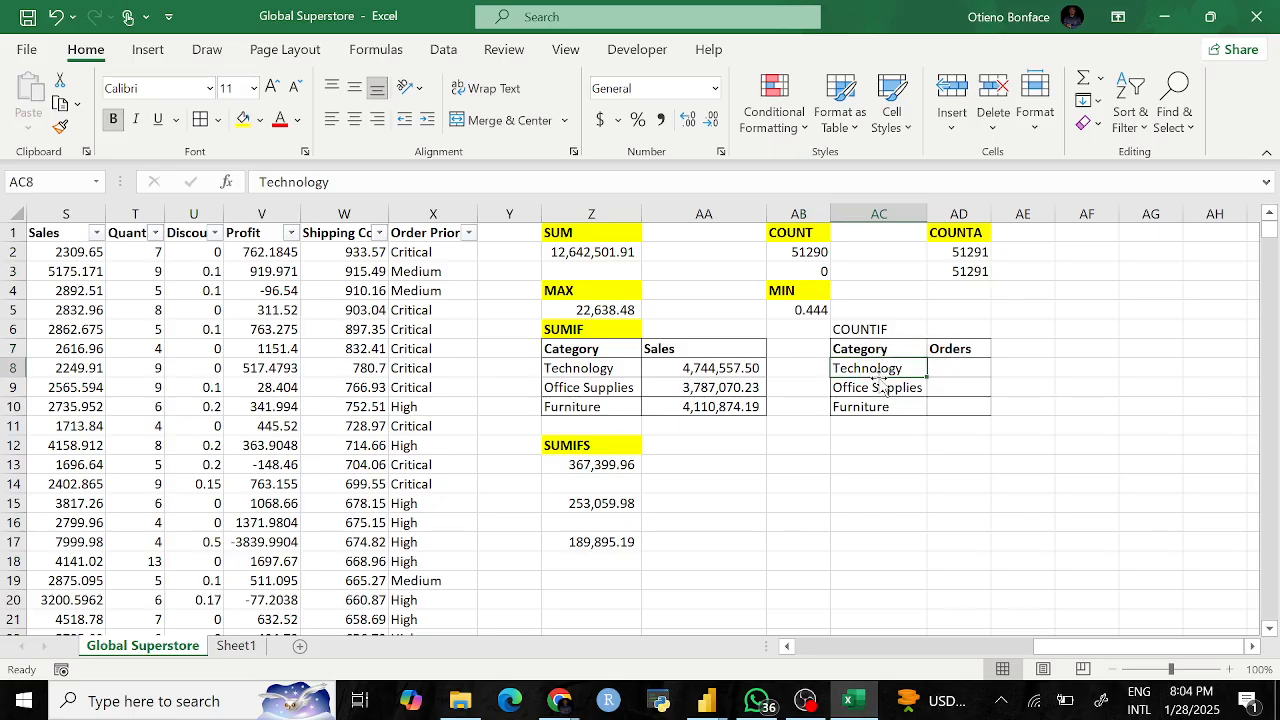
click(882, 388)
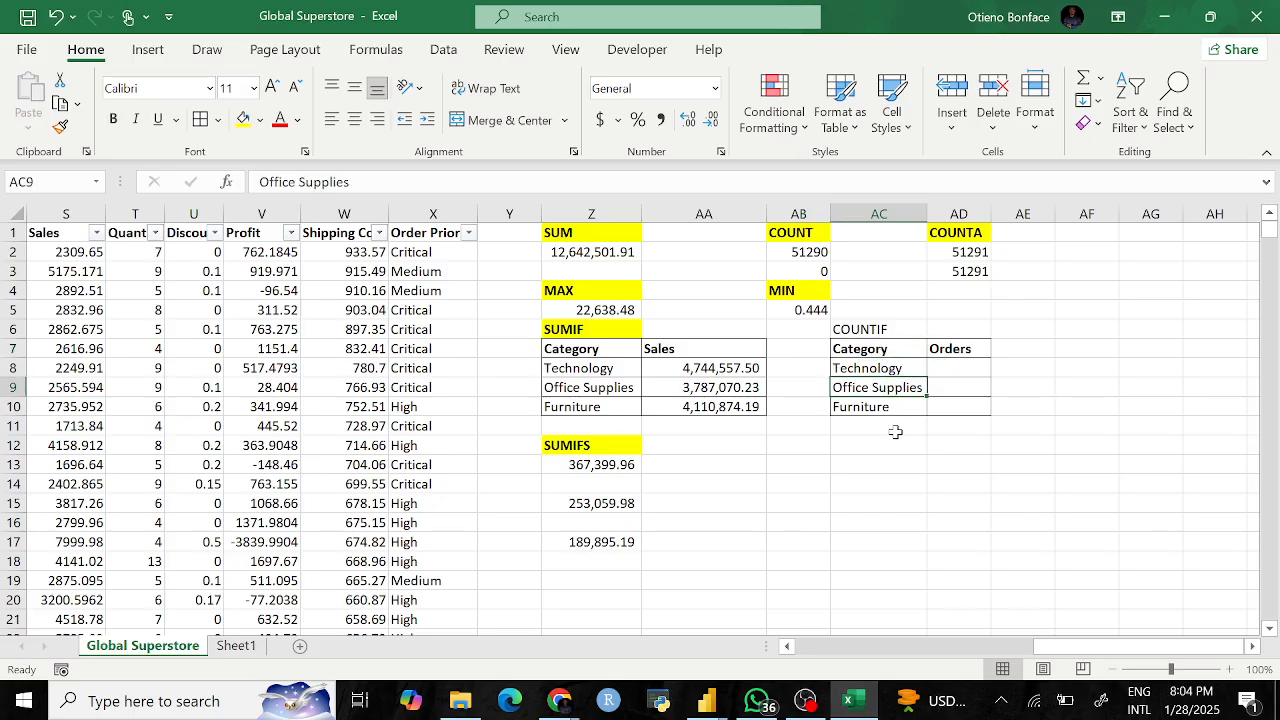
click(872, 408)
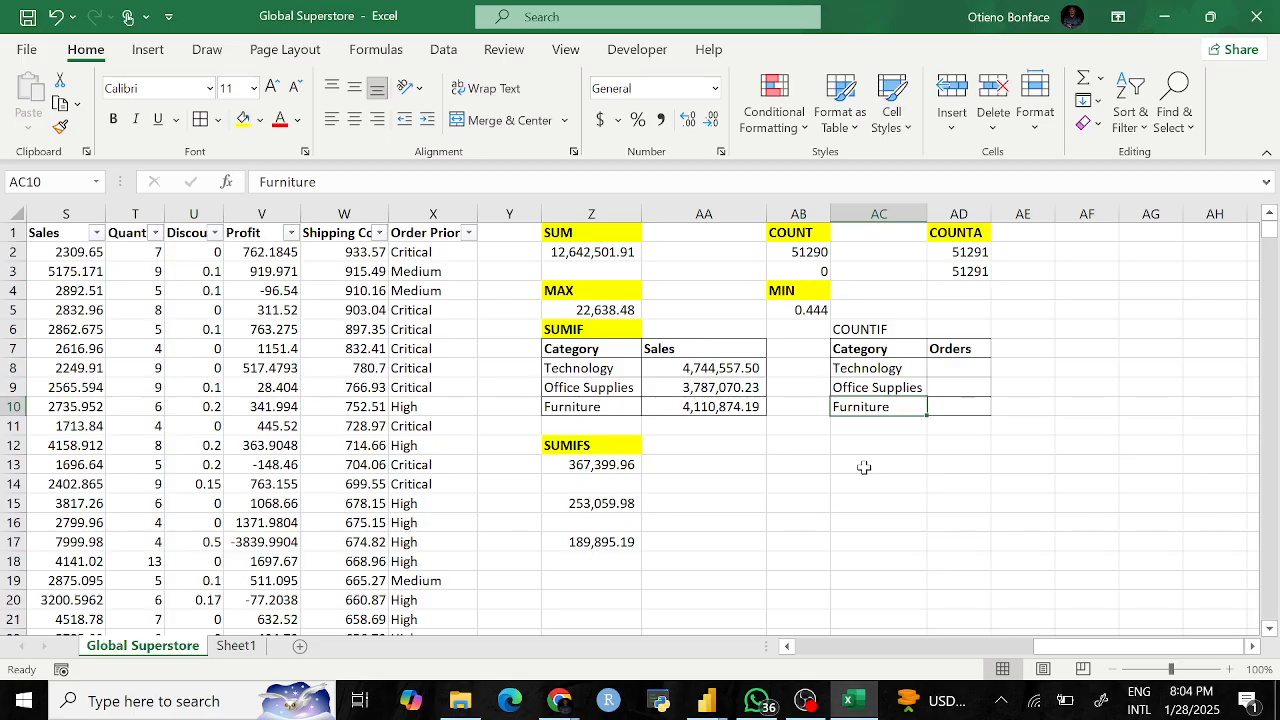
click(962, 368)
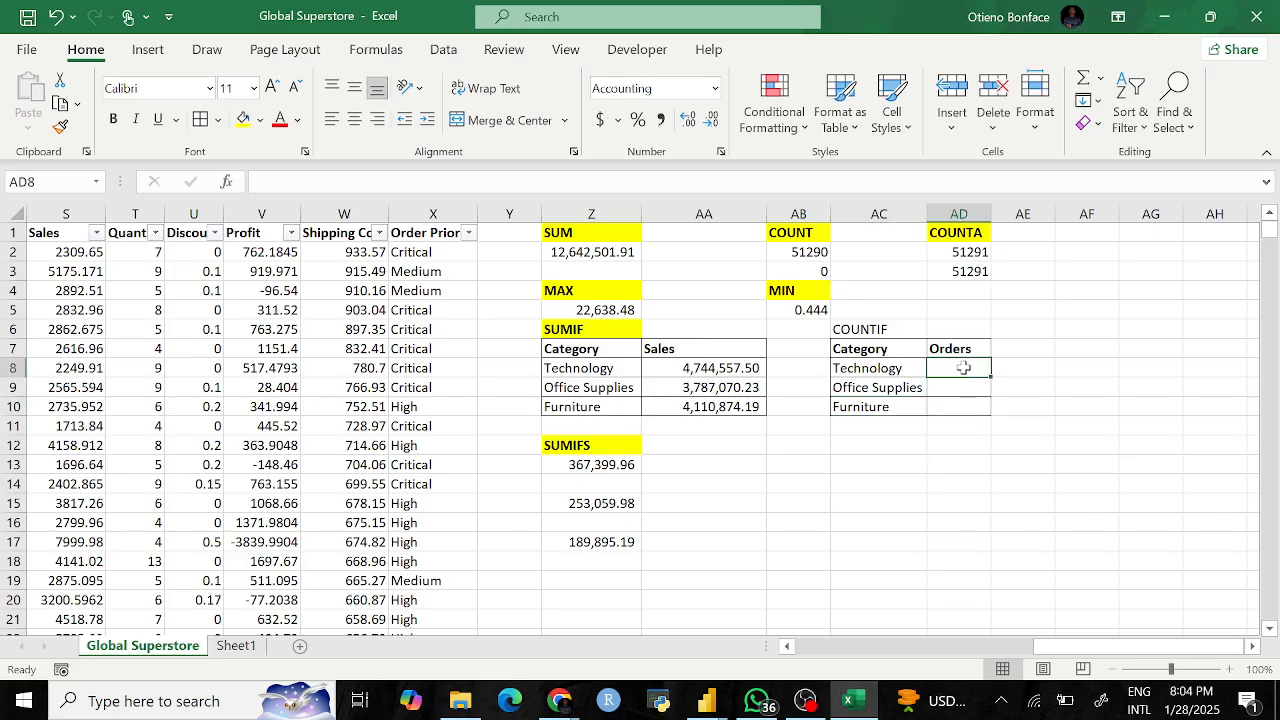
scroll(837, 531, left, 10)
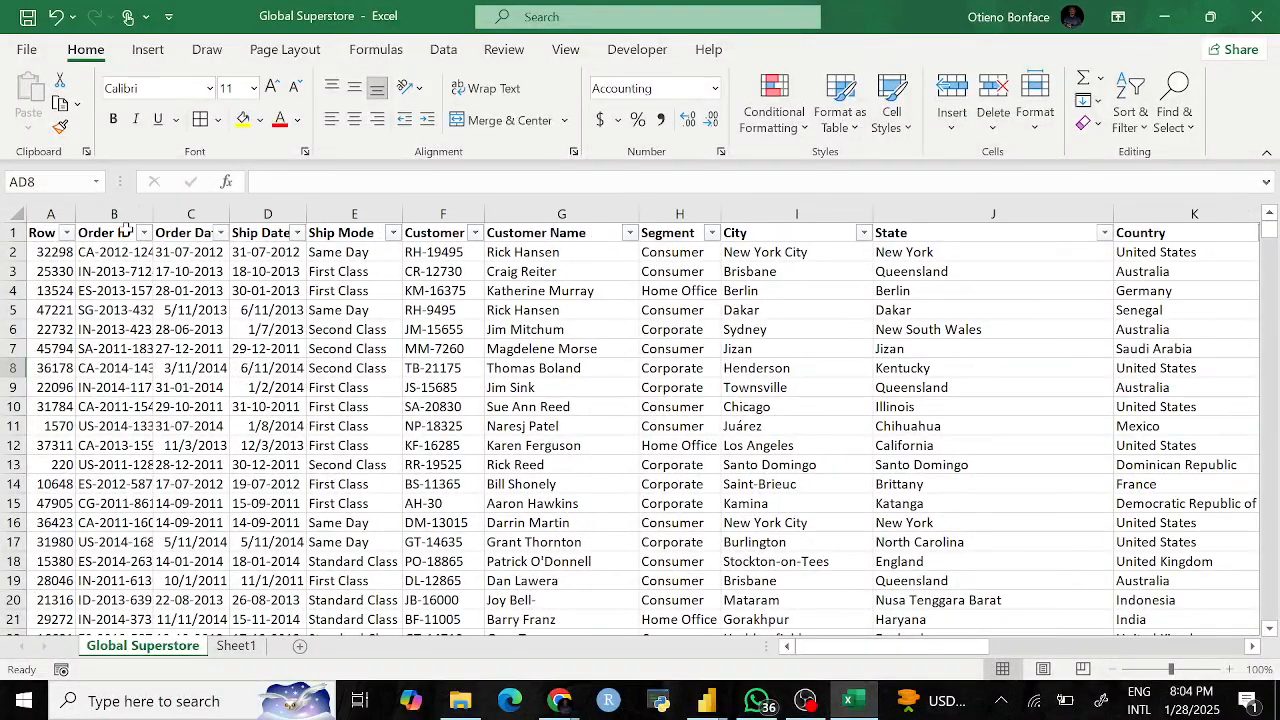
click(114, 214)
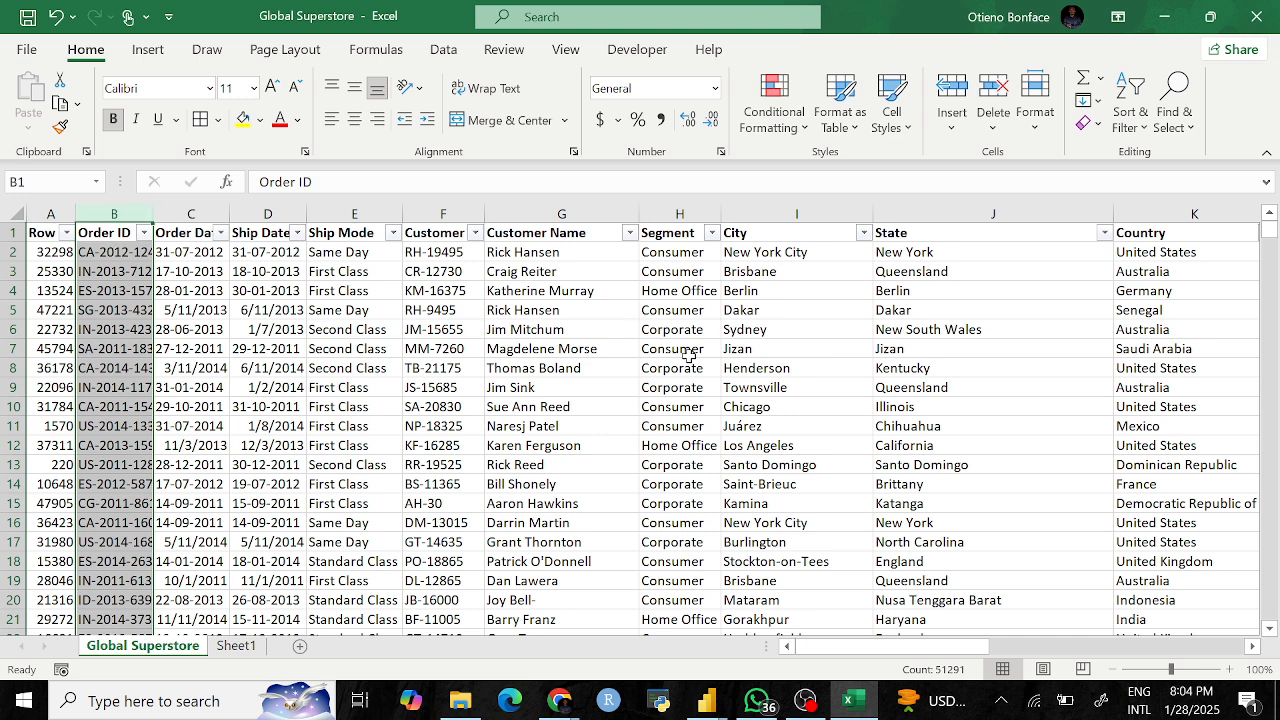
scroll(950, 434, right, 10)
scroll(925, 437, right, 8)
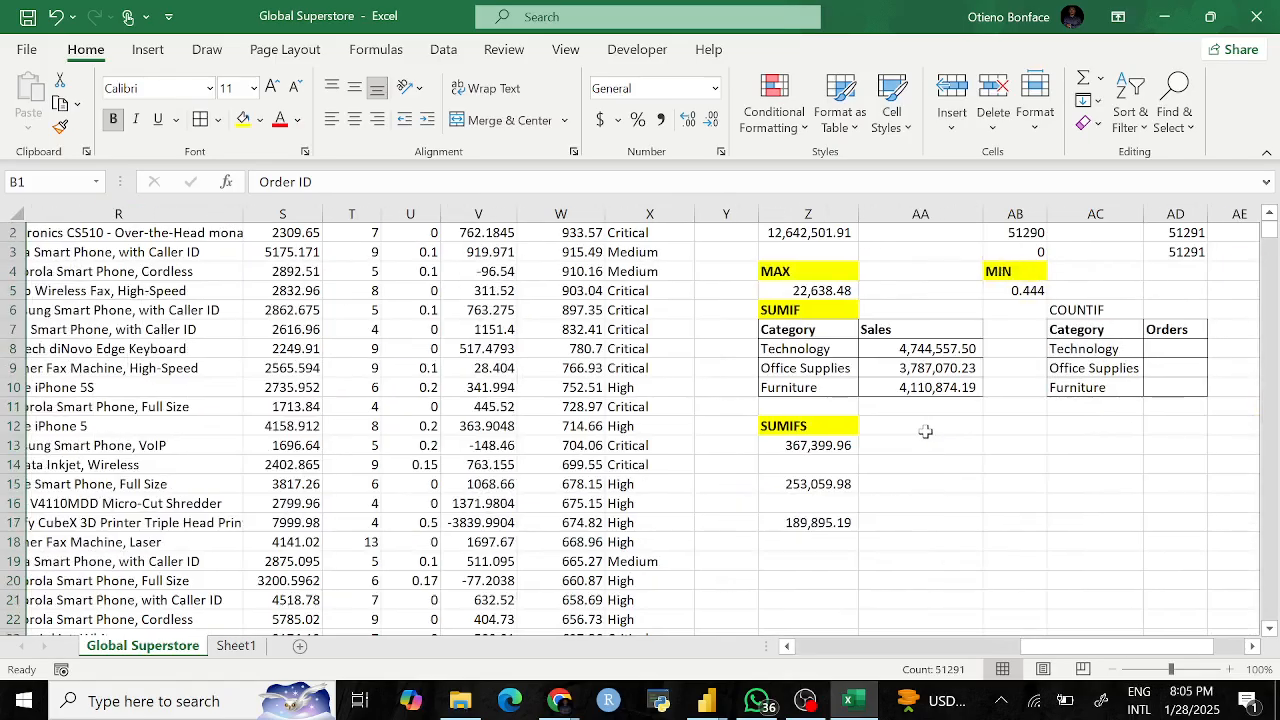
click(1193, 348)
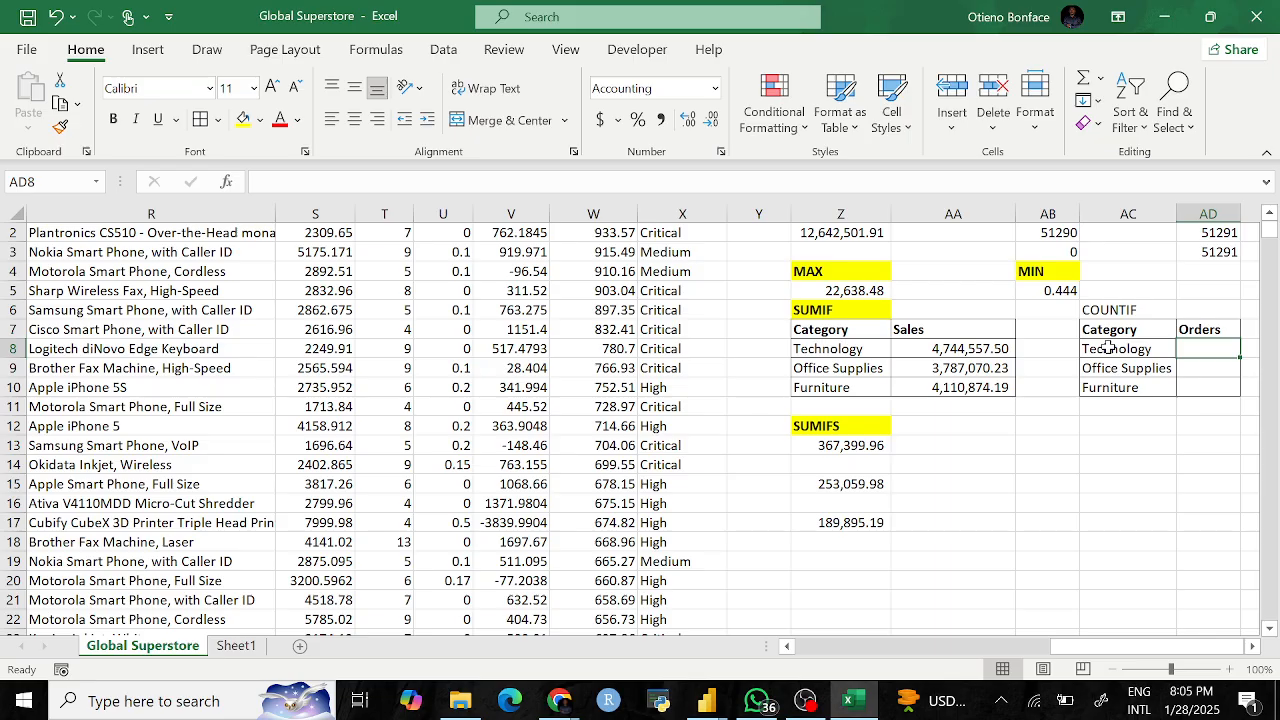
Step: Enter =COUNTIF(P:P,AC8) in AD8 to count the Technology orders
text(=)
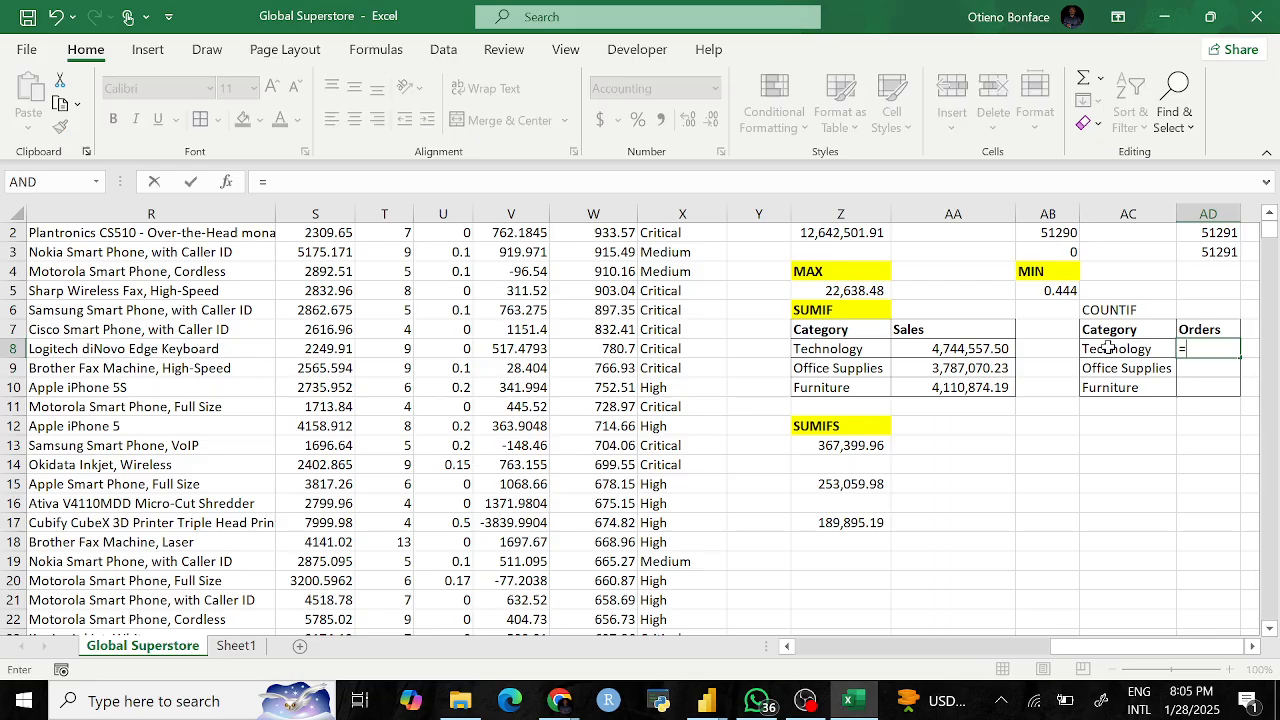
text(countif)
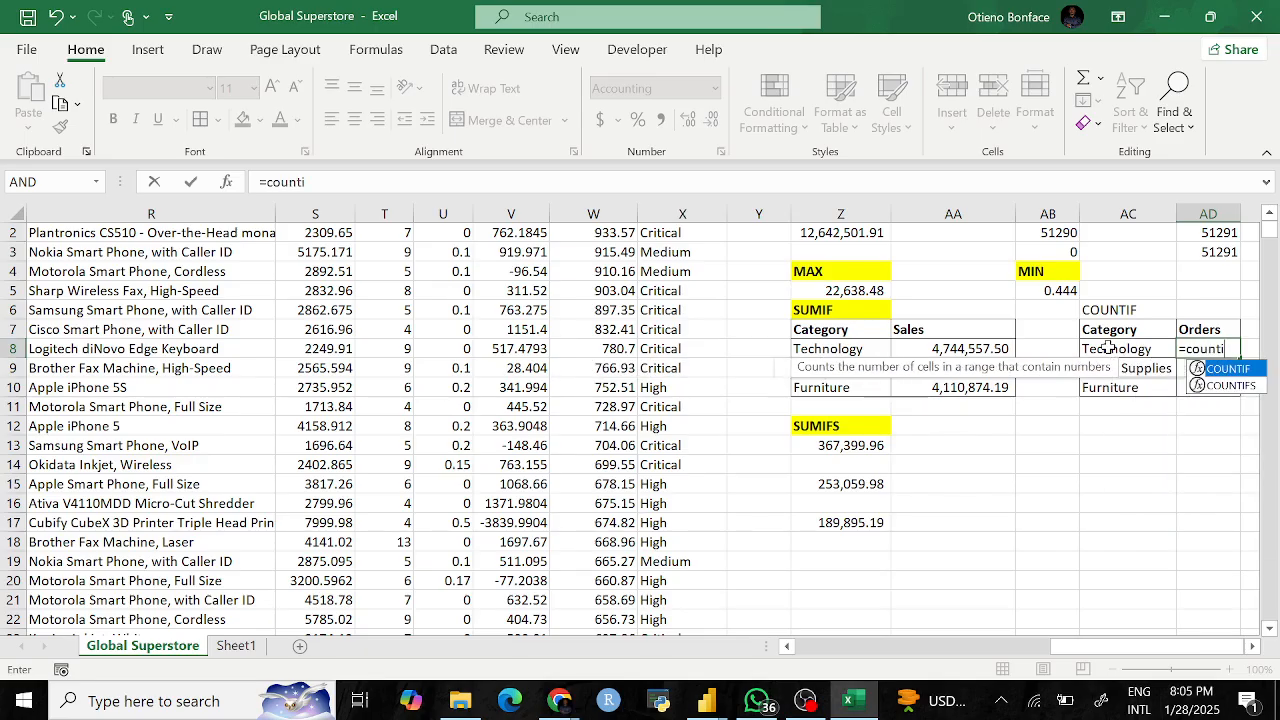
key(Tab)
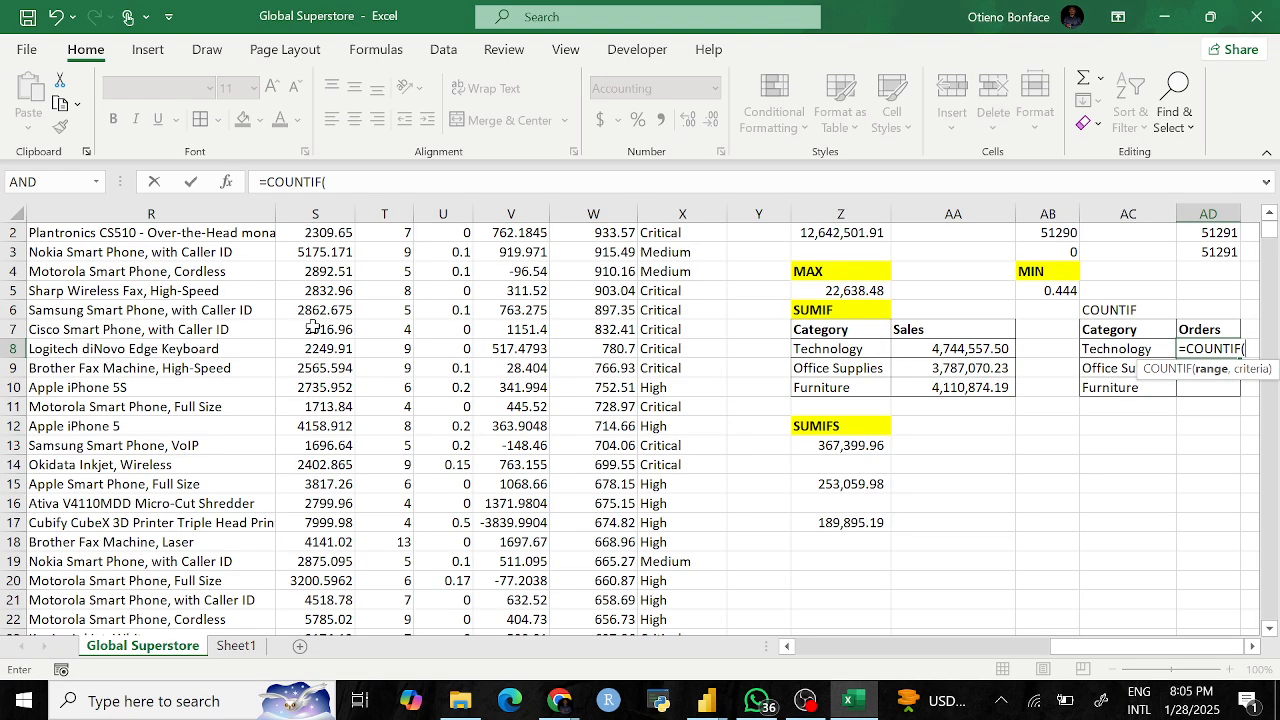
scroll(310, 330, left, 4)
scroll(310, 300, up, 1)
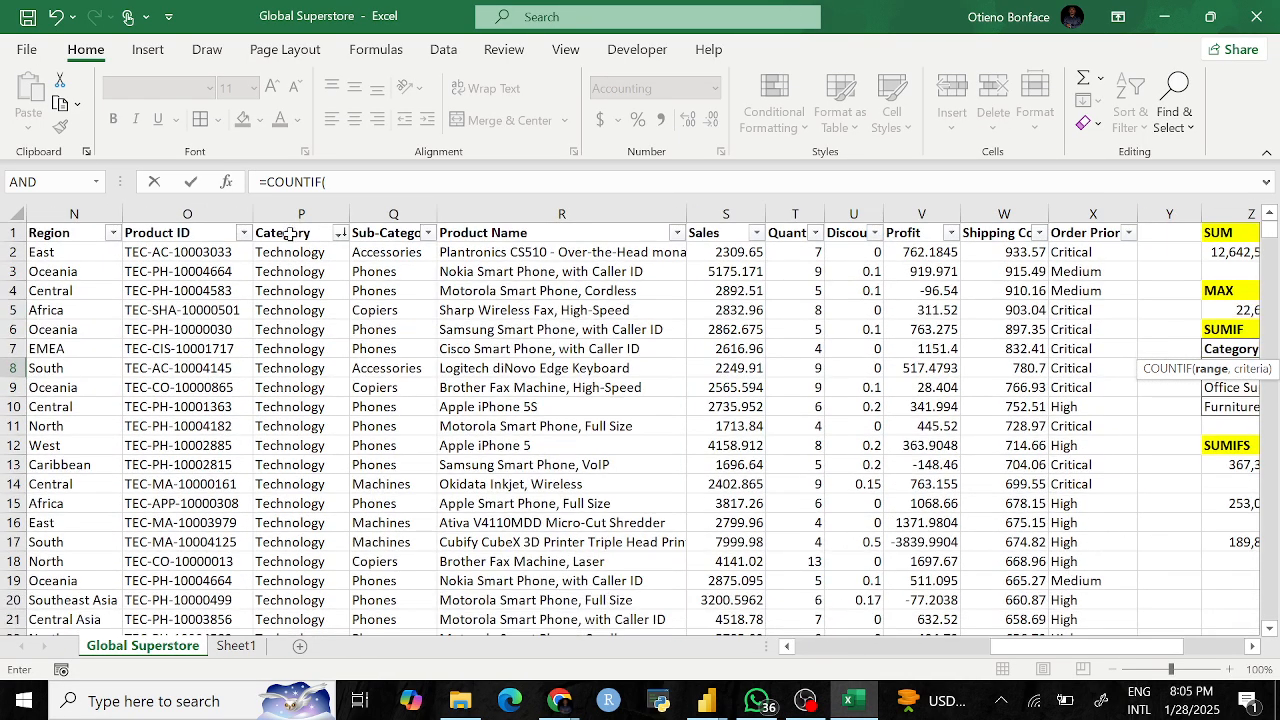
click(288, 213)
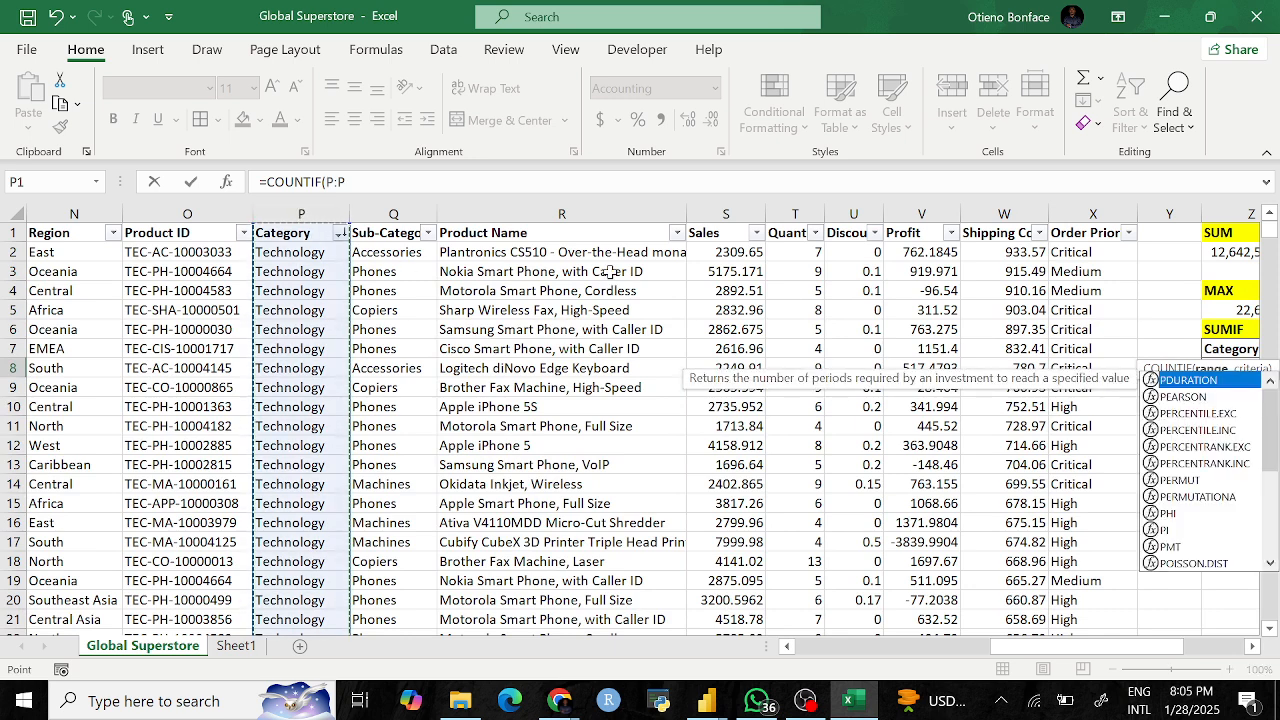
text(,)
scroll(876, 437, right, 4)
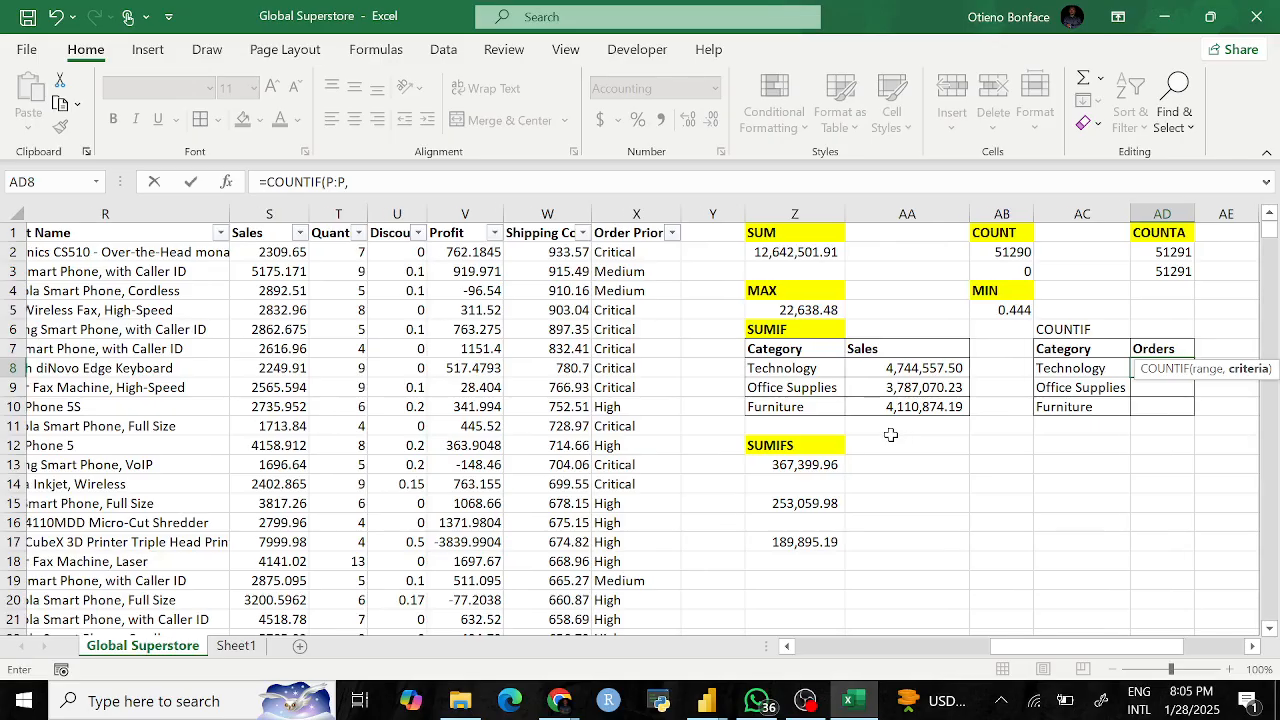
click(1107, 368)
text())
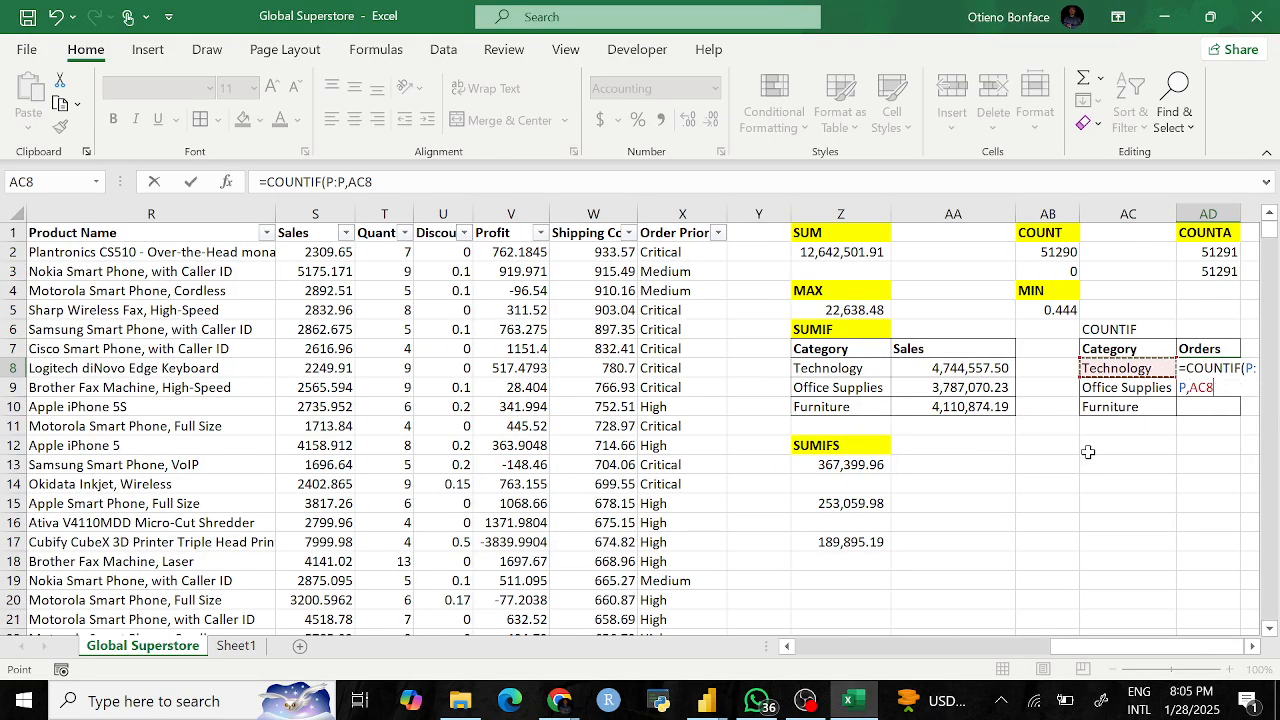
key(Return)
Step: Inspect the Order ID and Category column values to verify the count
scroll(418, 446, left, 6)
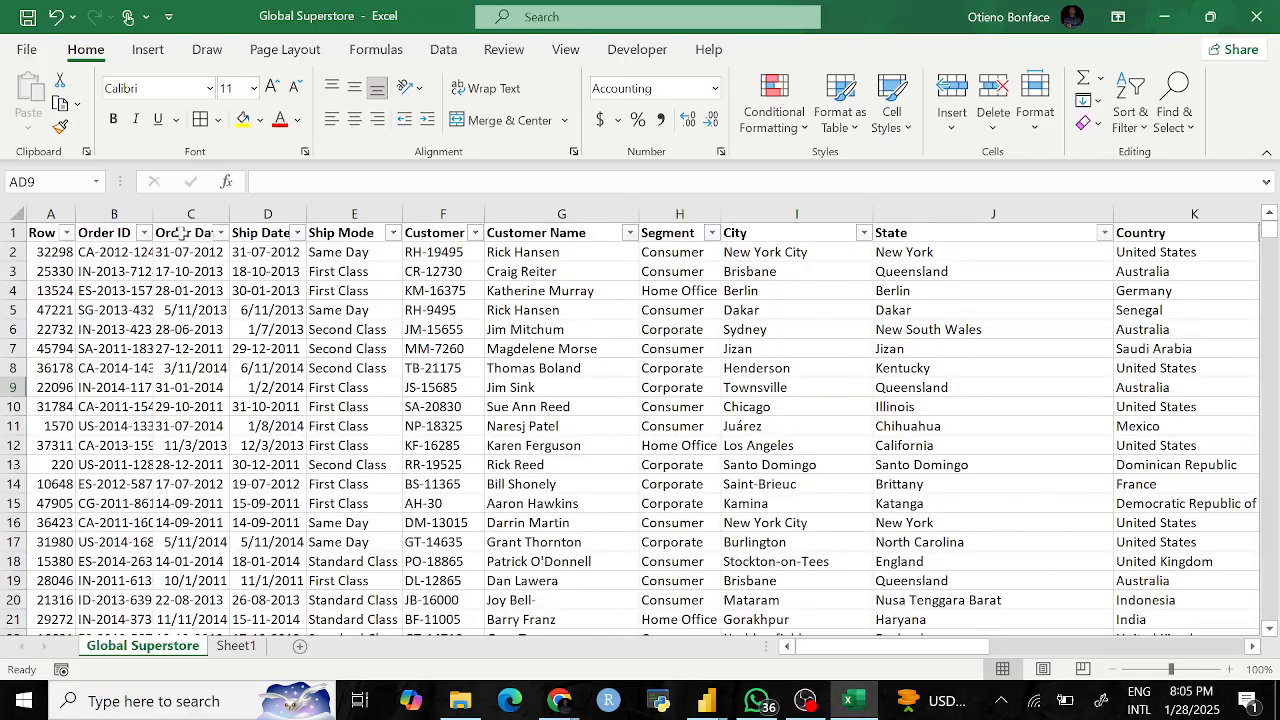
click(114, 214)
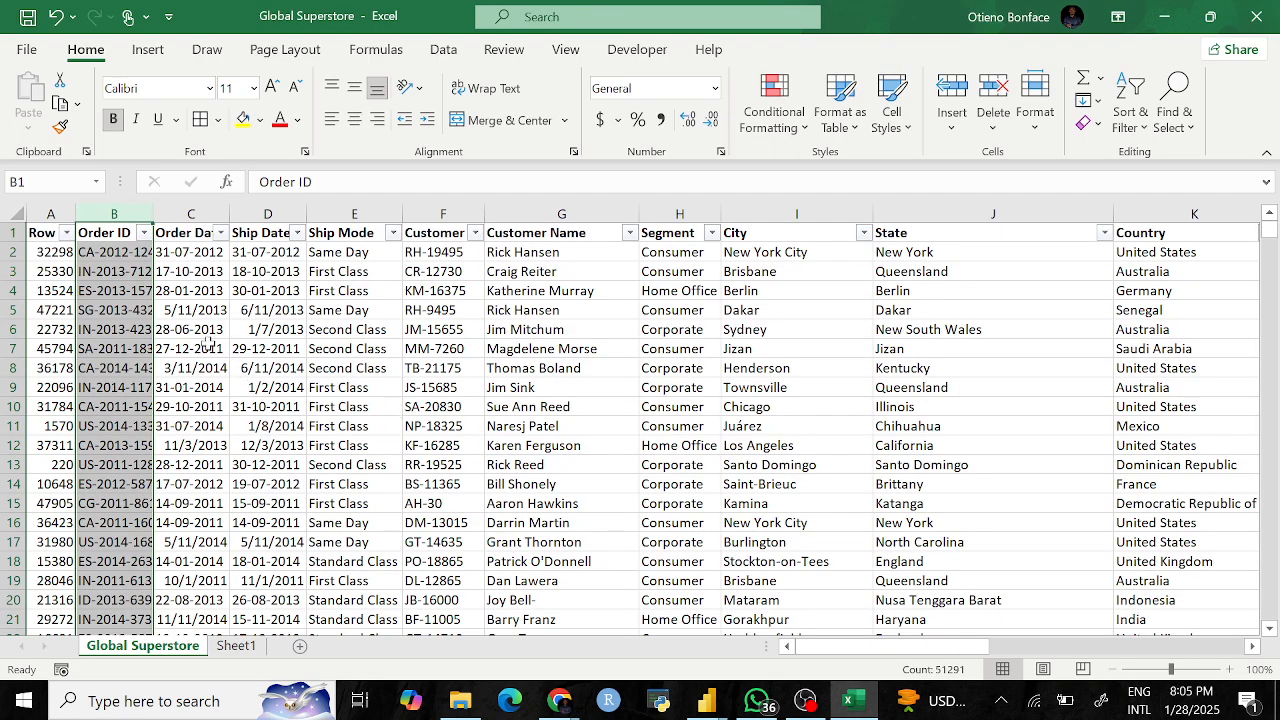
click(123, 253)
click(120, 271)
click(116, 291)
click(110, 312)
click(109, 331)
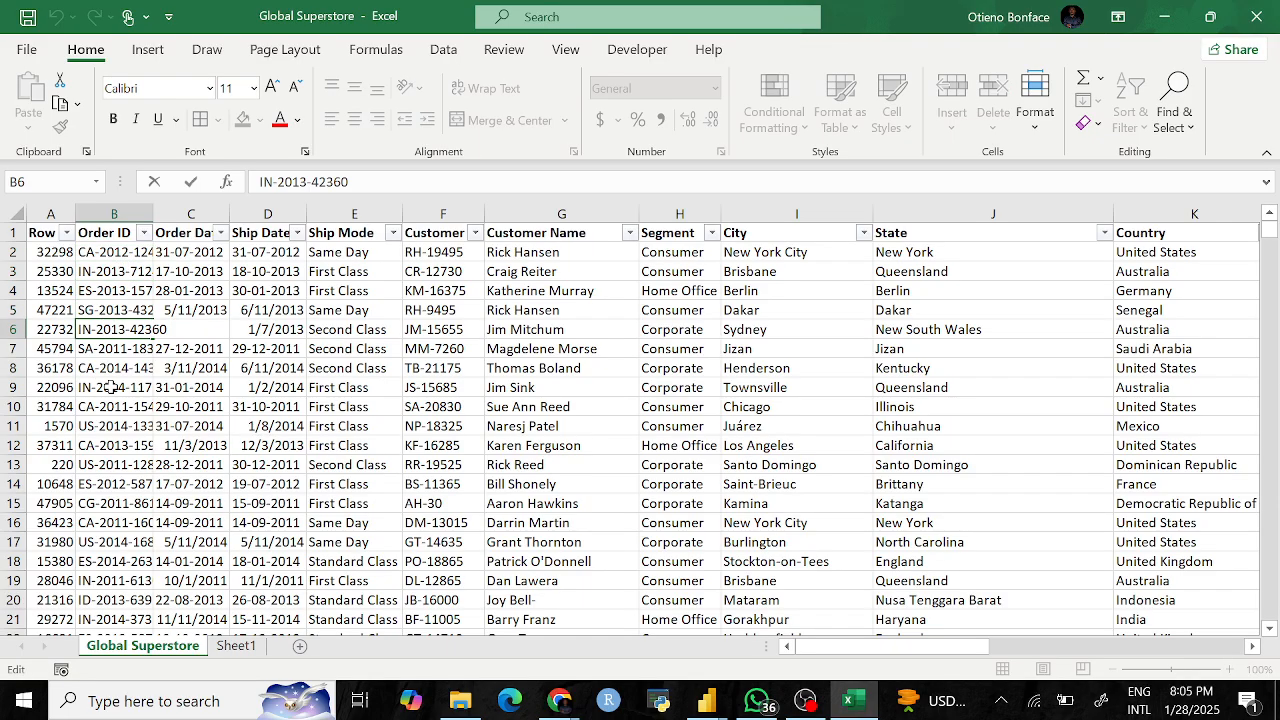
click(112, 388)
click(50, 464)
scroll(404, 430, right, 5)
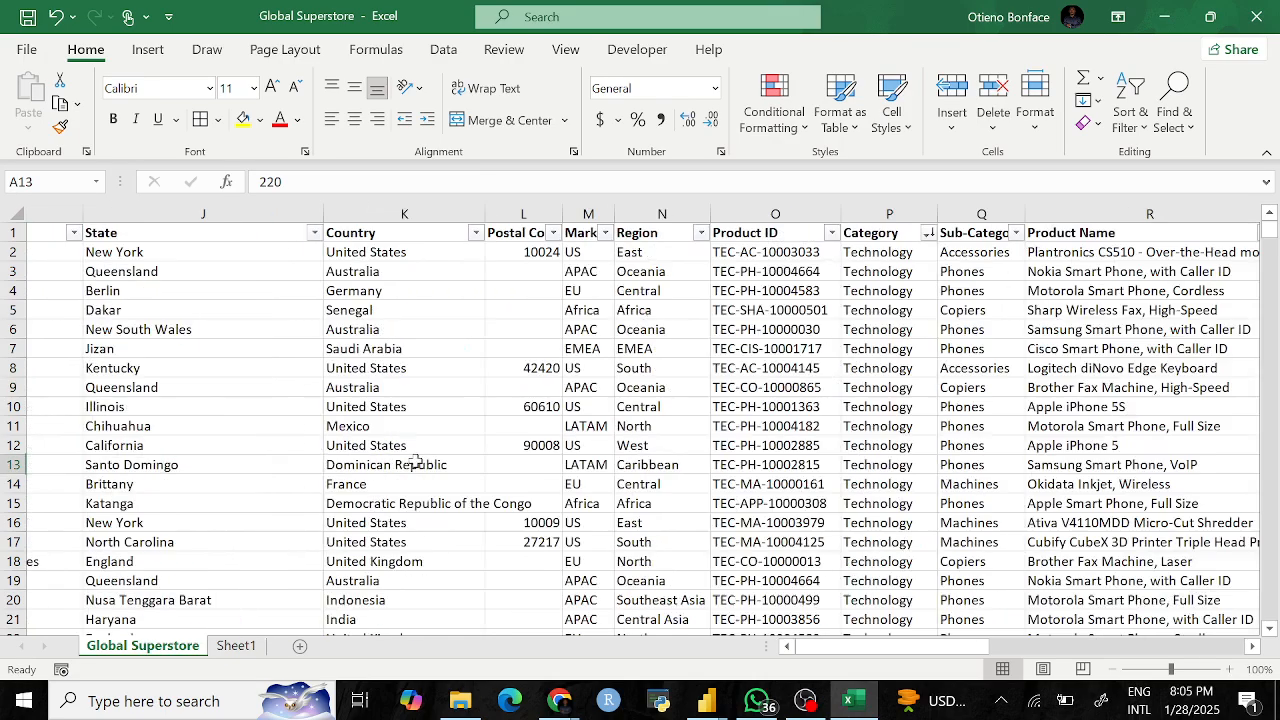
scroll(406, 421, right, 3)
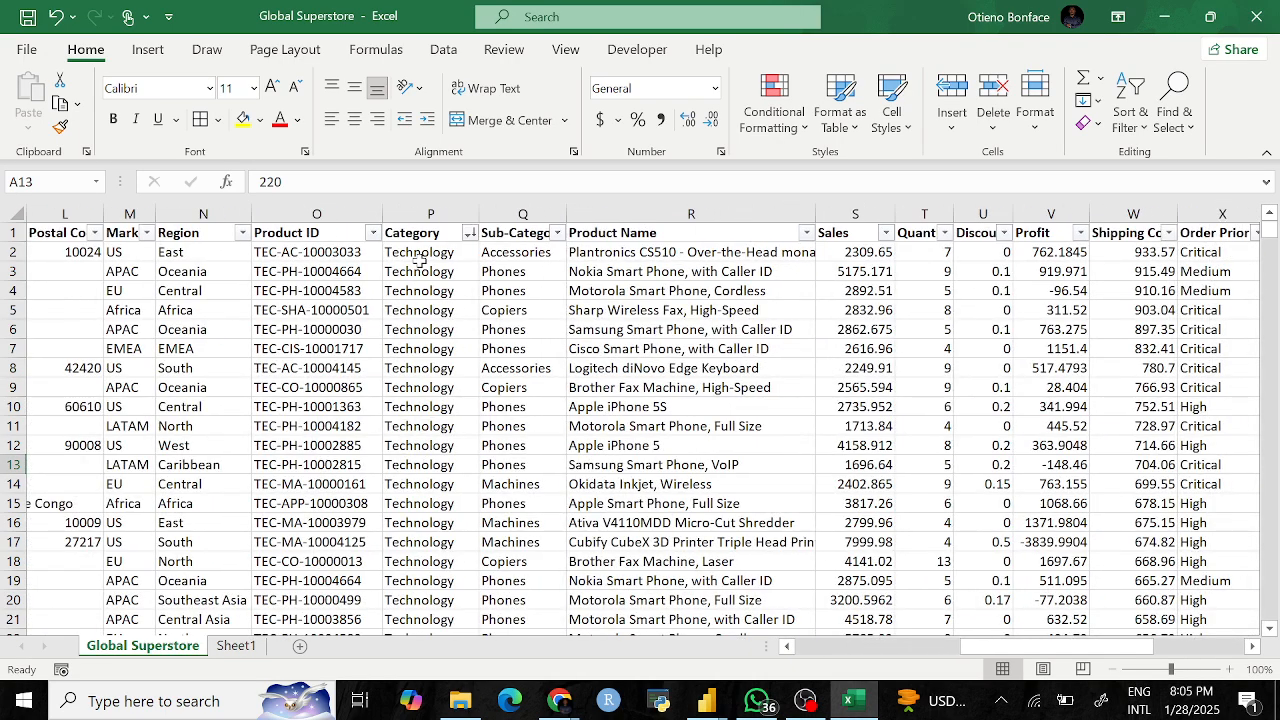
click(418, 253)
click(415, 272)
click(415, 310)
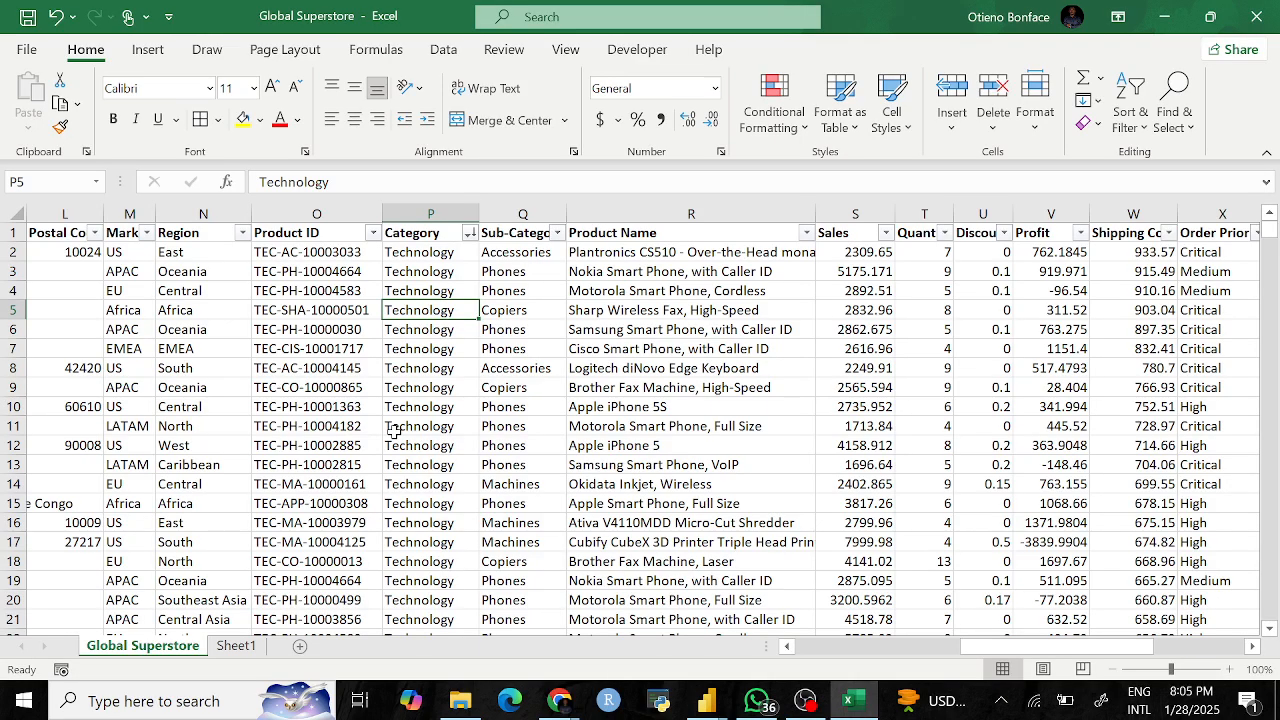
Step: Recheck the Order ID and Category columns and return to the Technology count in AD8
scroll(360, 437, left, 6)
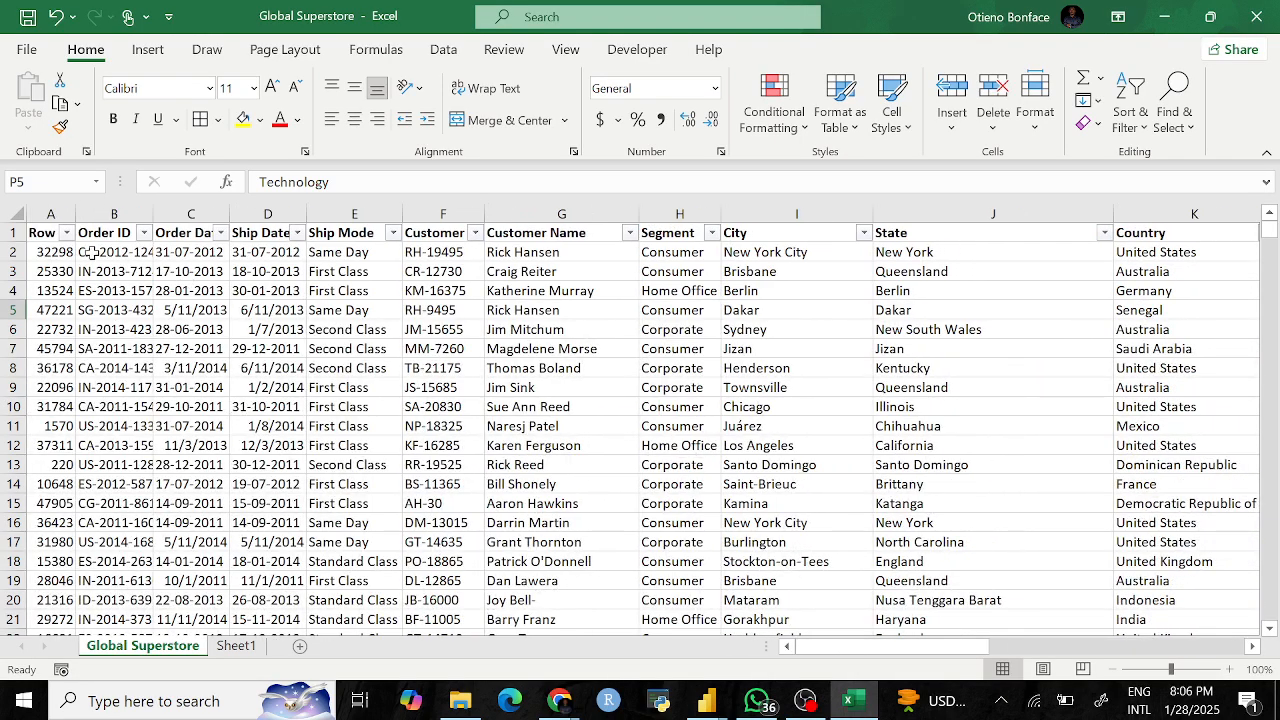
click(91, 252)
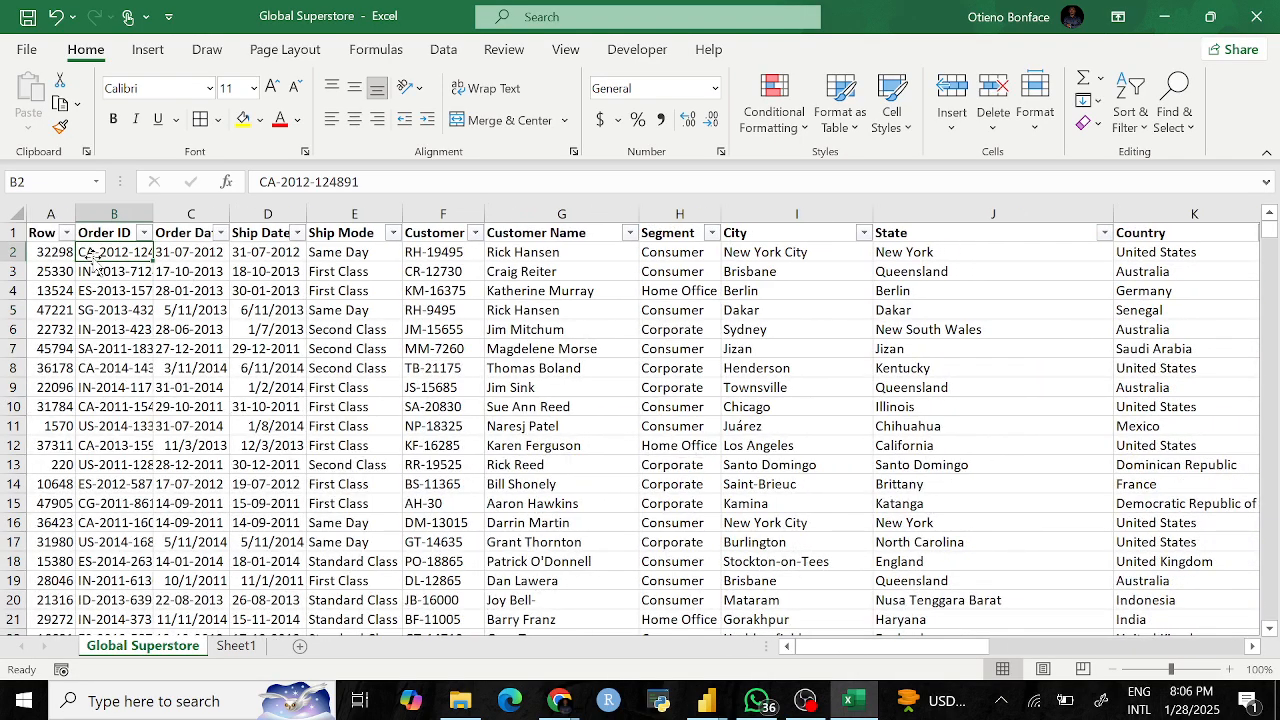
click(112, 214)
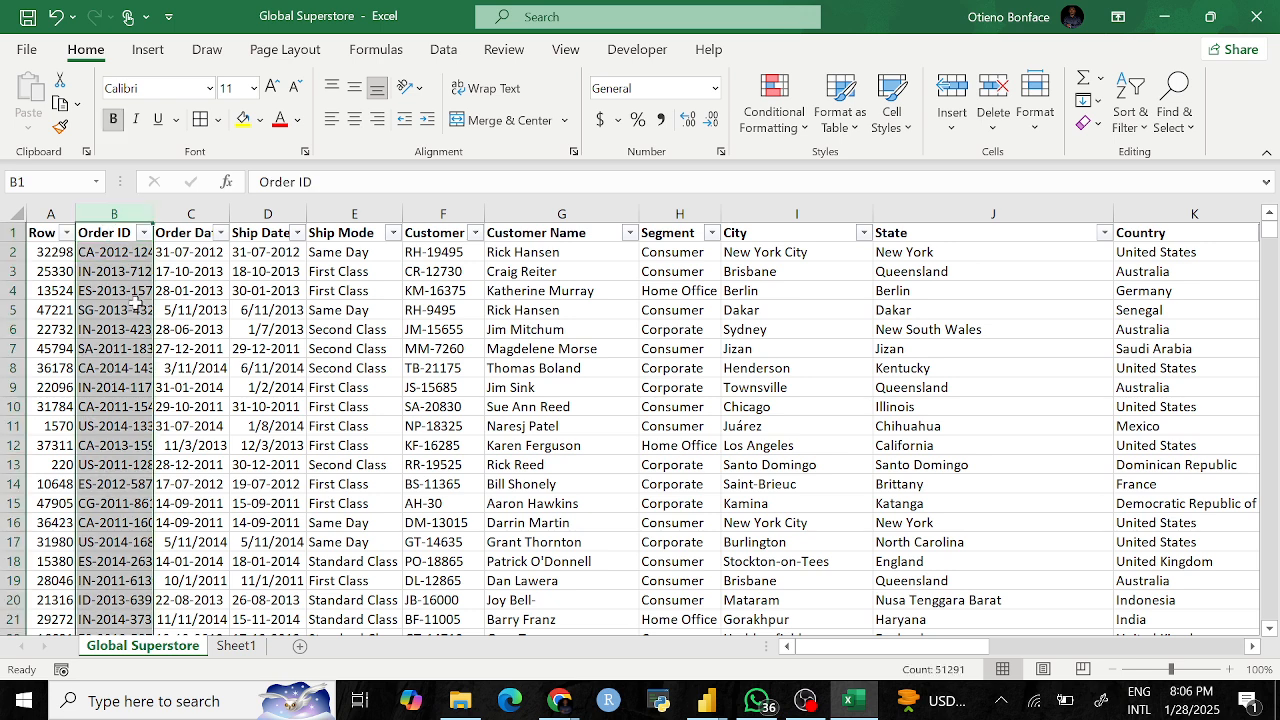
scroll(680, 457, right, 6)
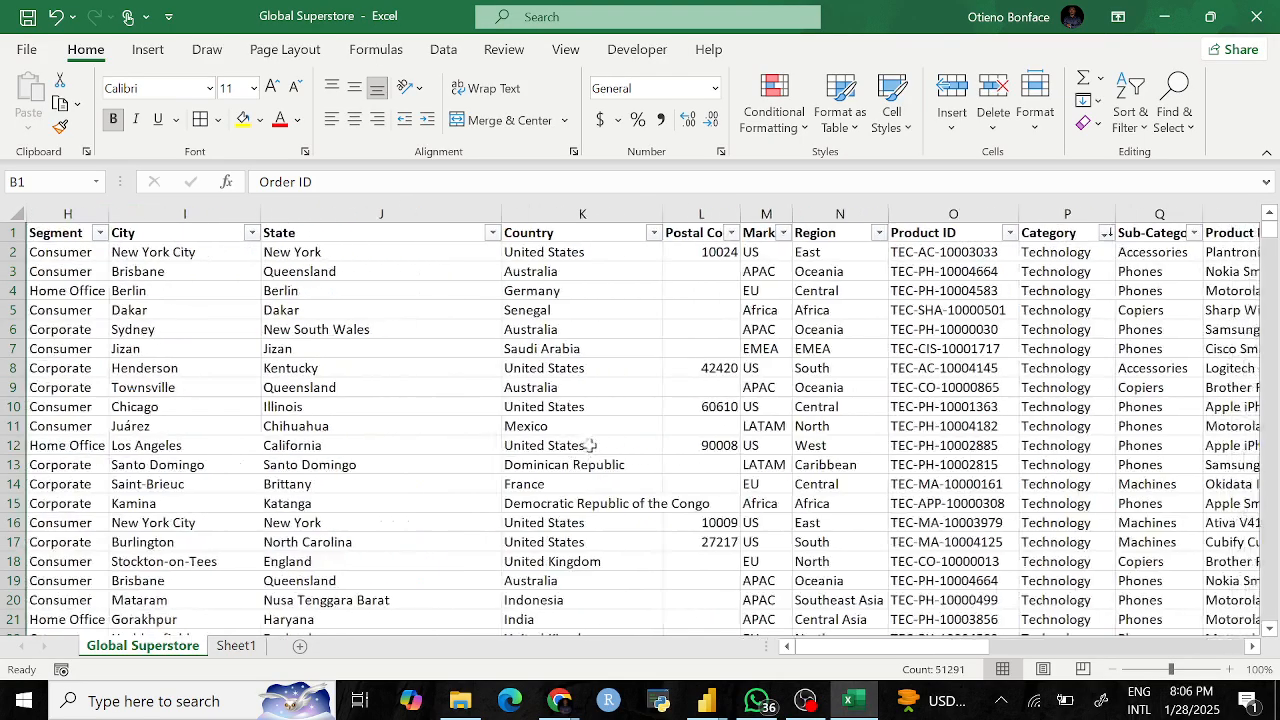
click(589, 222)
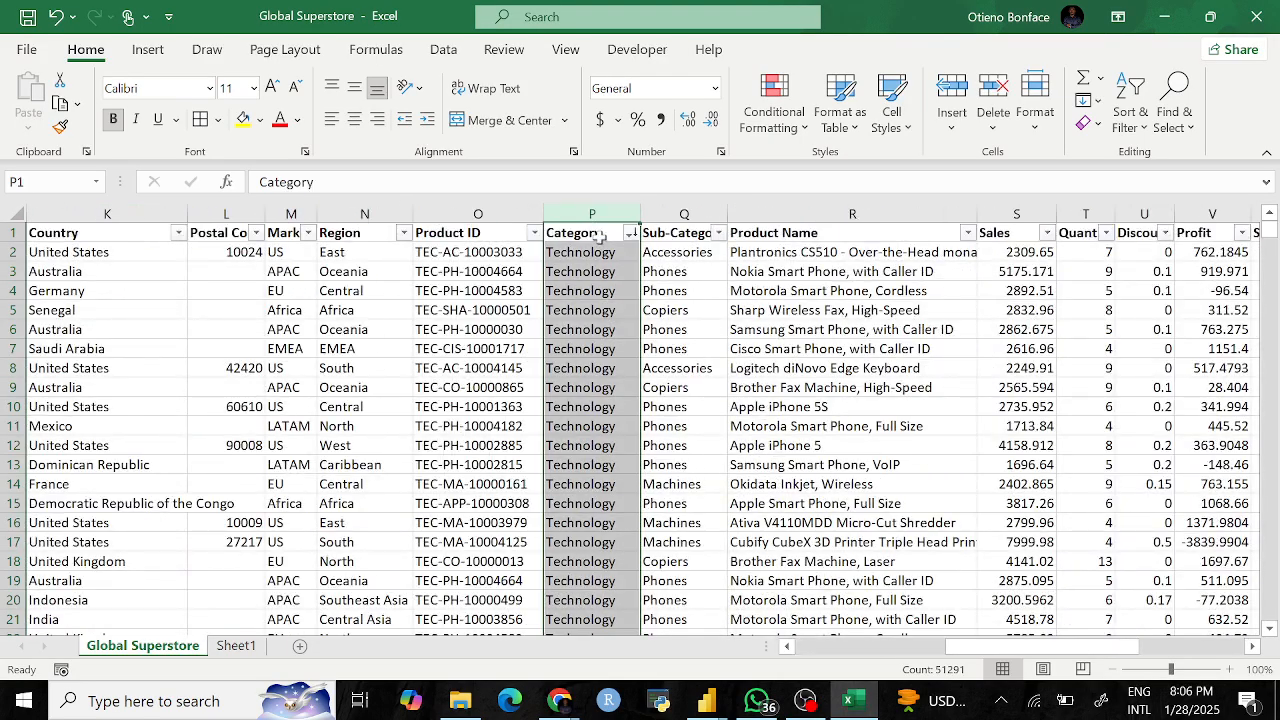
click(586, 252)
scroll(766, 398, right, 3)
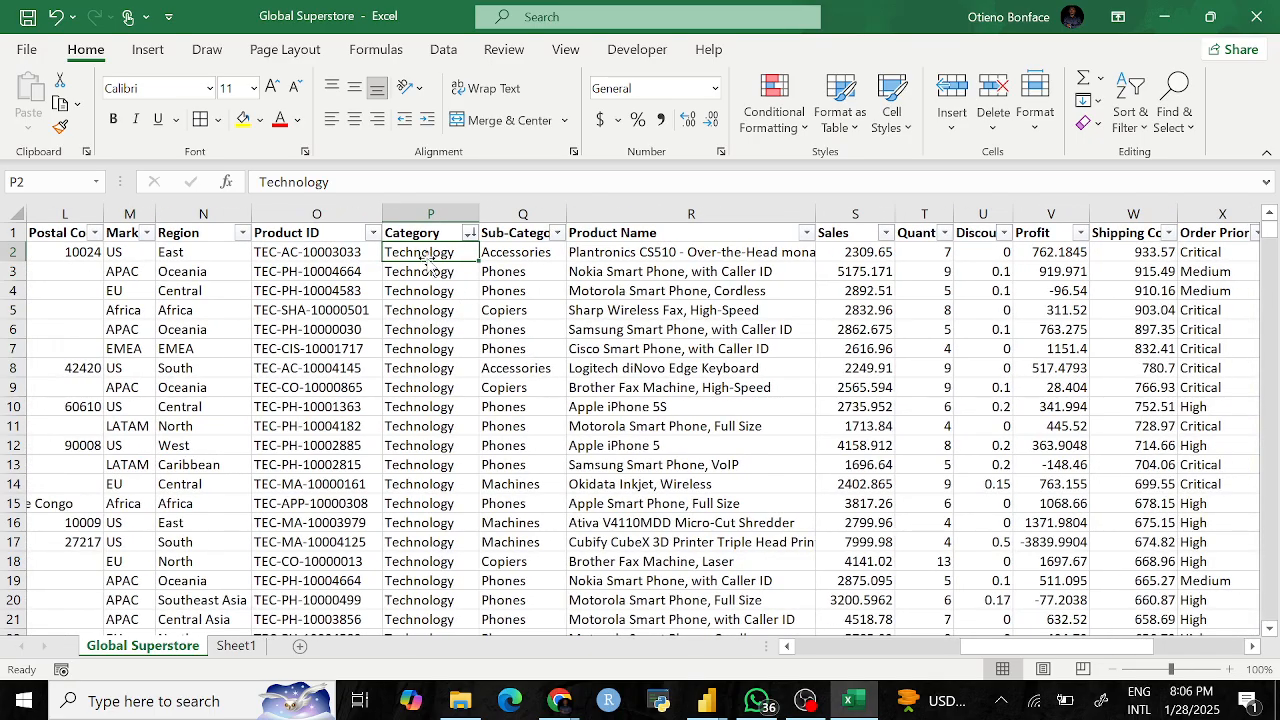
scroll(205, 268, left, 5)
scroll(207, 268, left, 2)
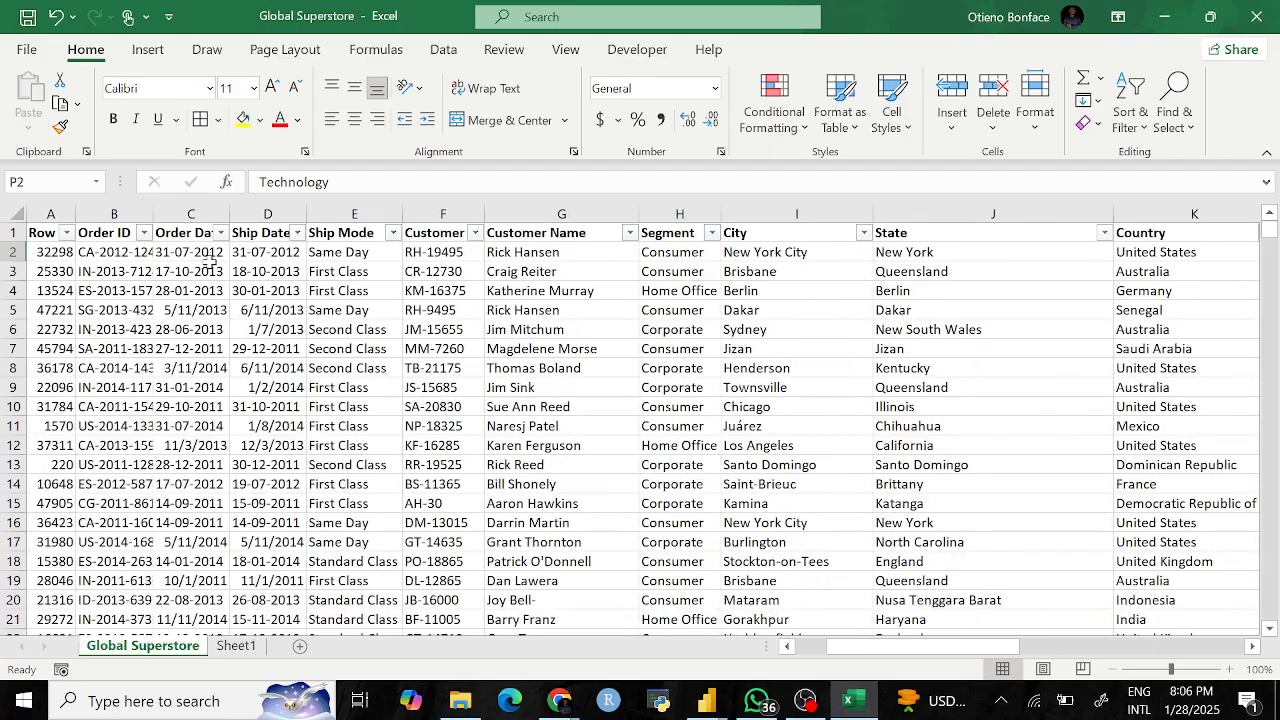
click(133, 252)
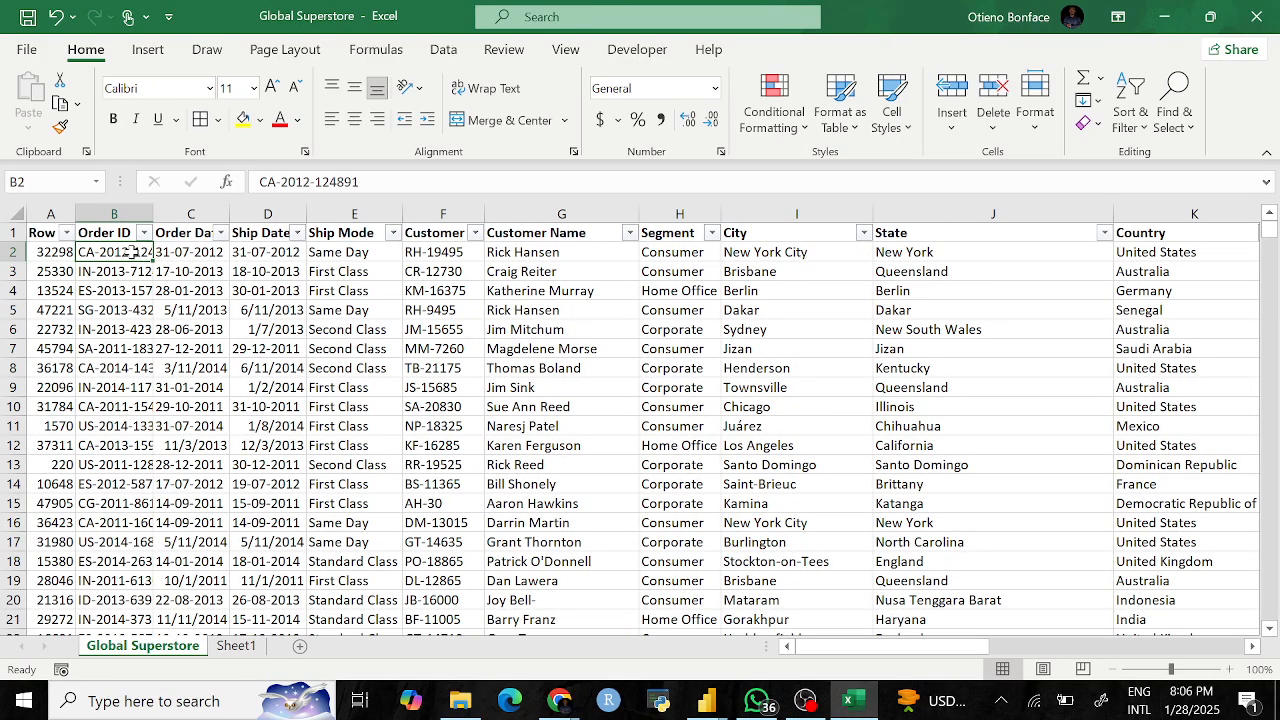
scroll(840, 470, right, 10)
scroll(1015, 466, left, 3)
click(1205, 369)
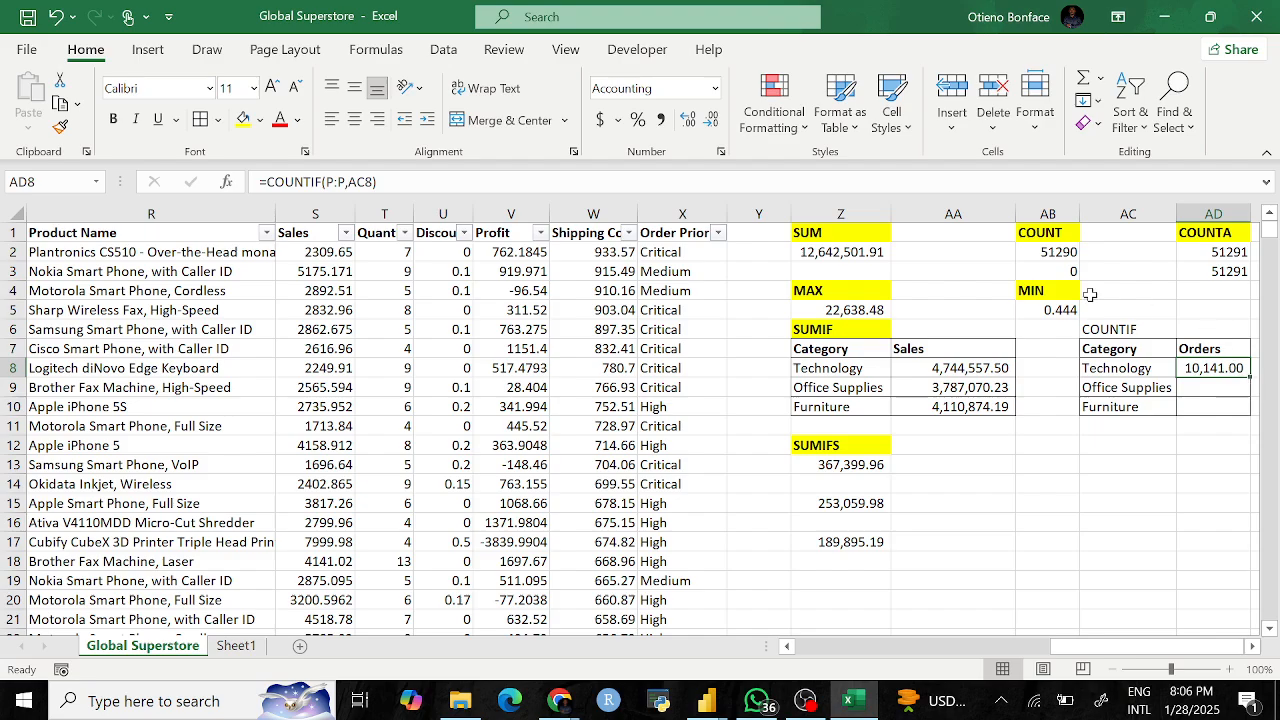
Step: Remove both decimal places from the Technology order count in AD8
click(709, 120)
click(709, 120)
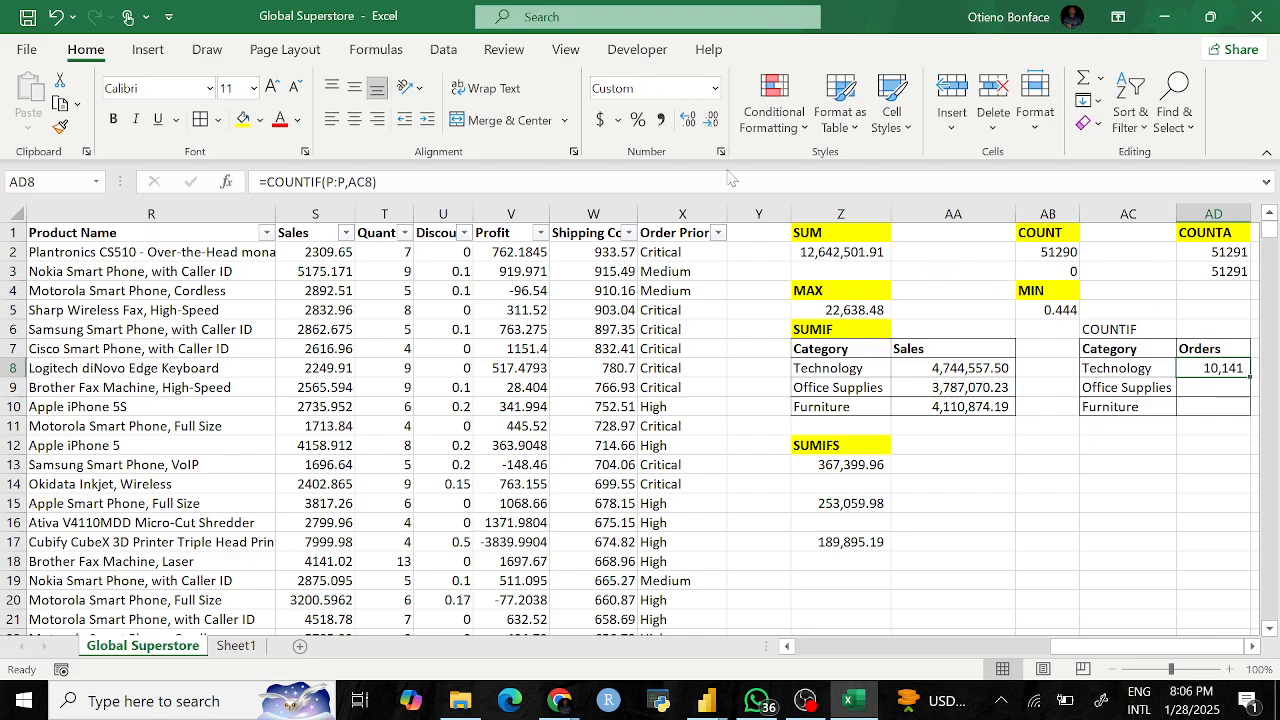
click(1137, 462)
click(1228, 368)
click(1136, 369)
click(1226, 368)
Step: Fill the COUNTIF formula down to AD10, giving Office Supplies 31,273 and Furniture 9,876
drag(1250, 370, 1251, 414)
key(Down)
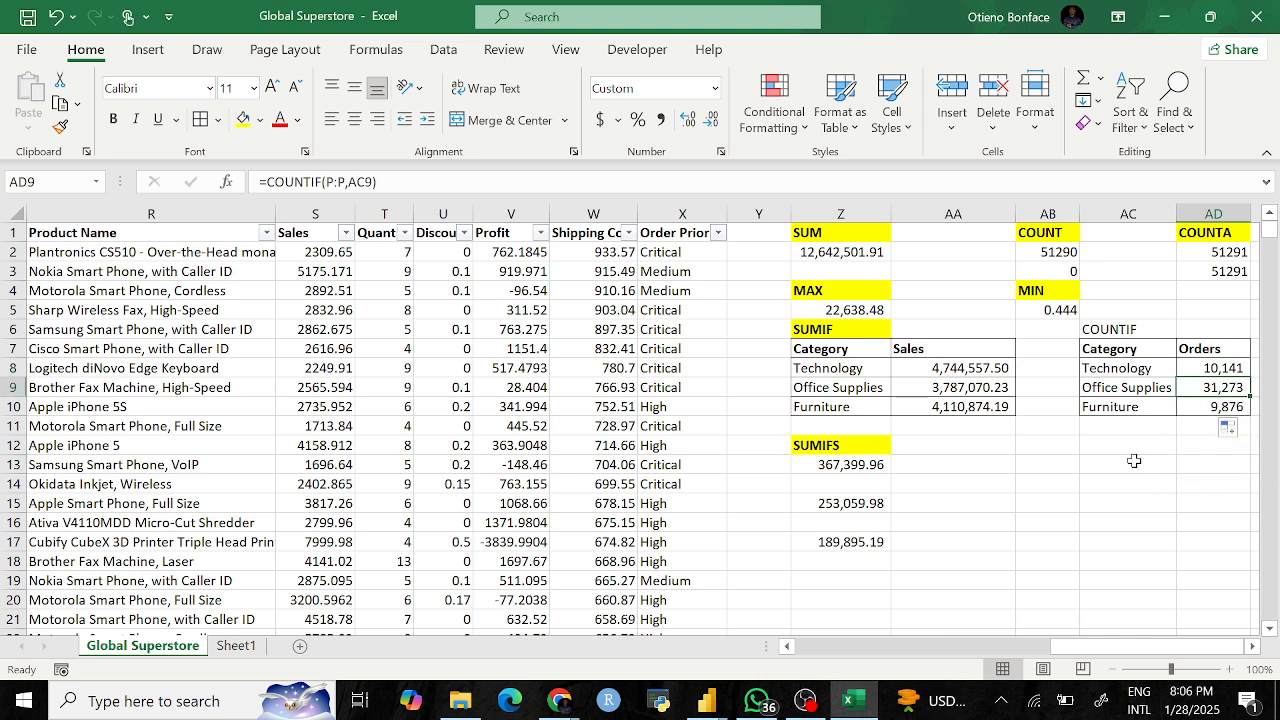
click(1149, 412)
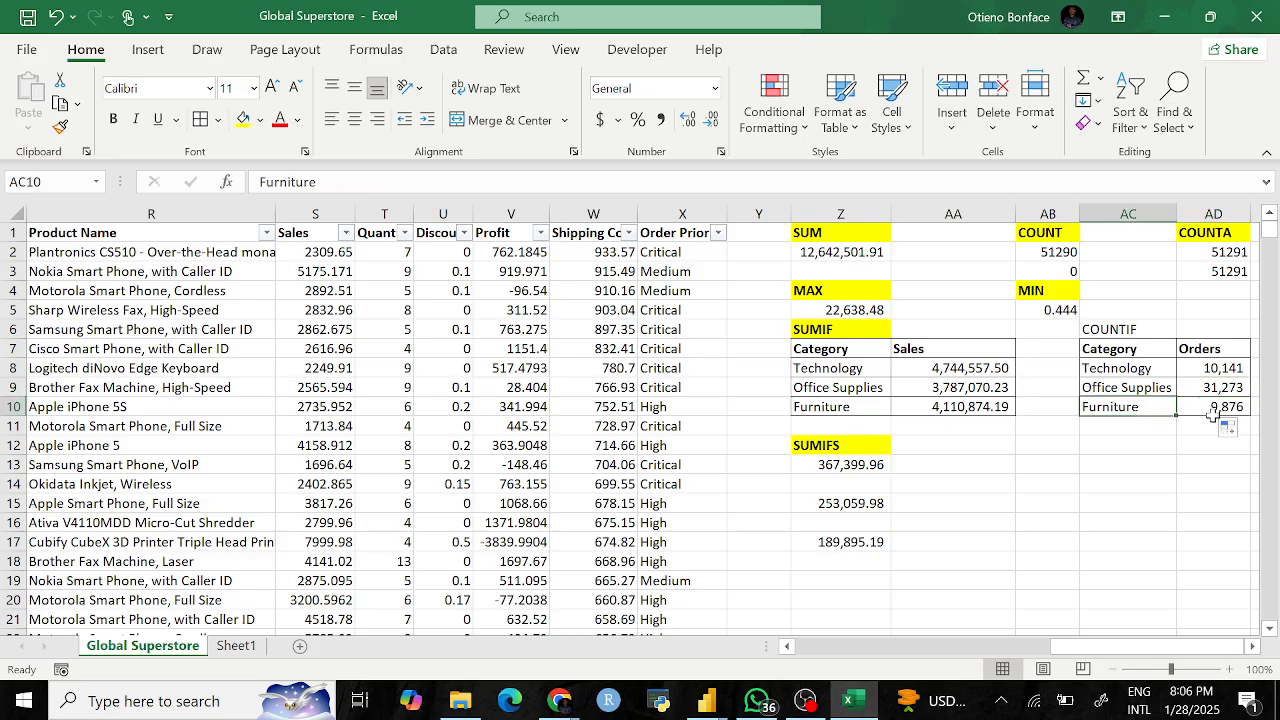
click(1156, 479)
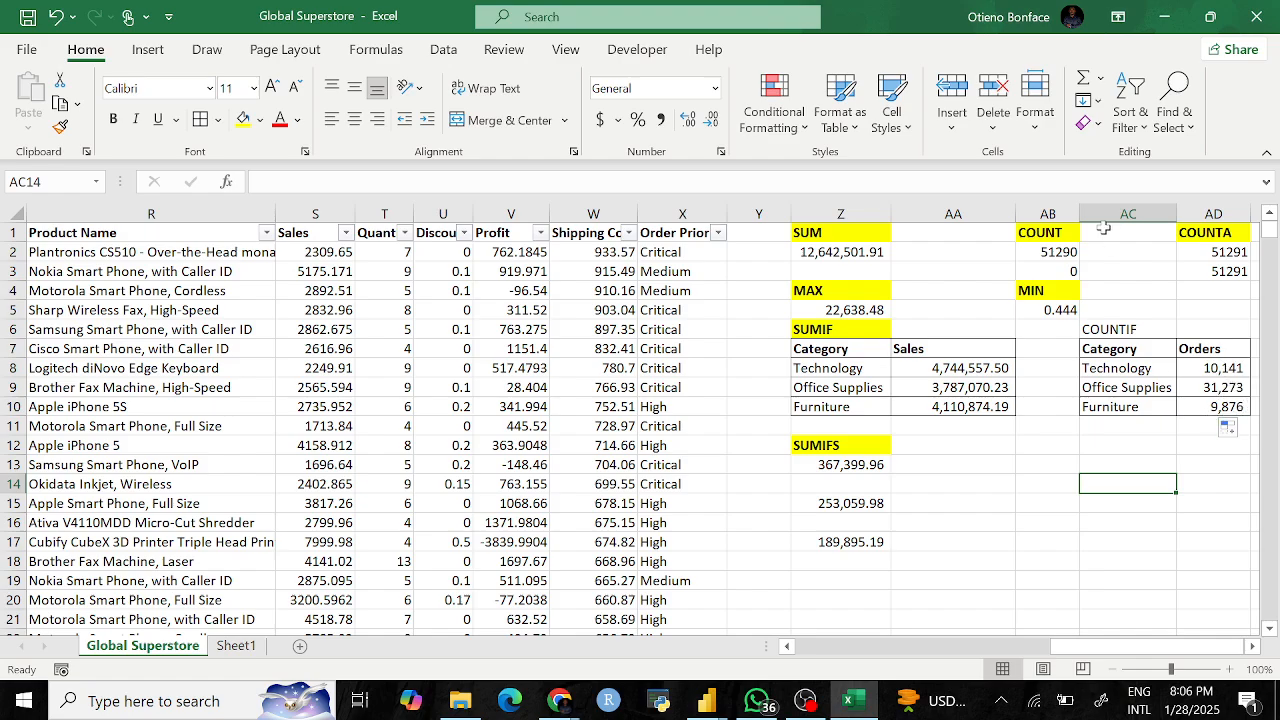
drag(1222, 370, 1222, 400)
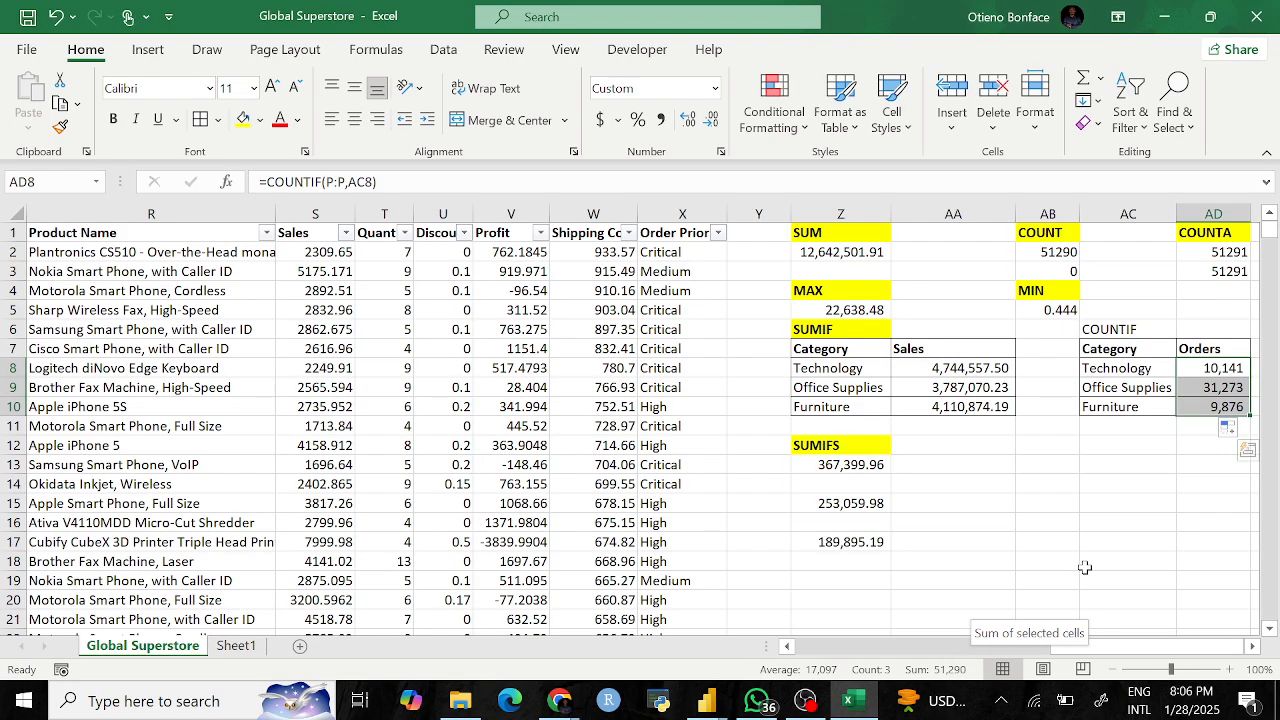
click(1147, 502)
click(1218, 368)
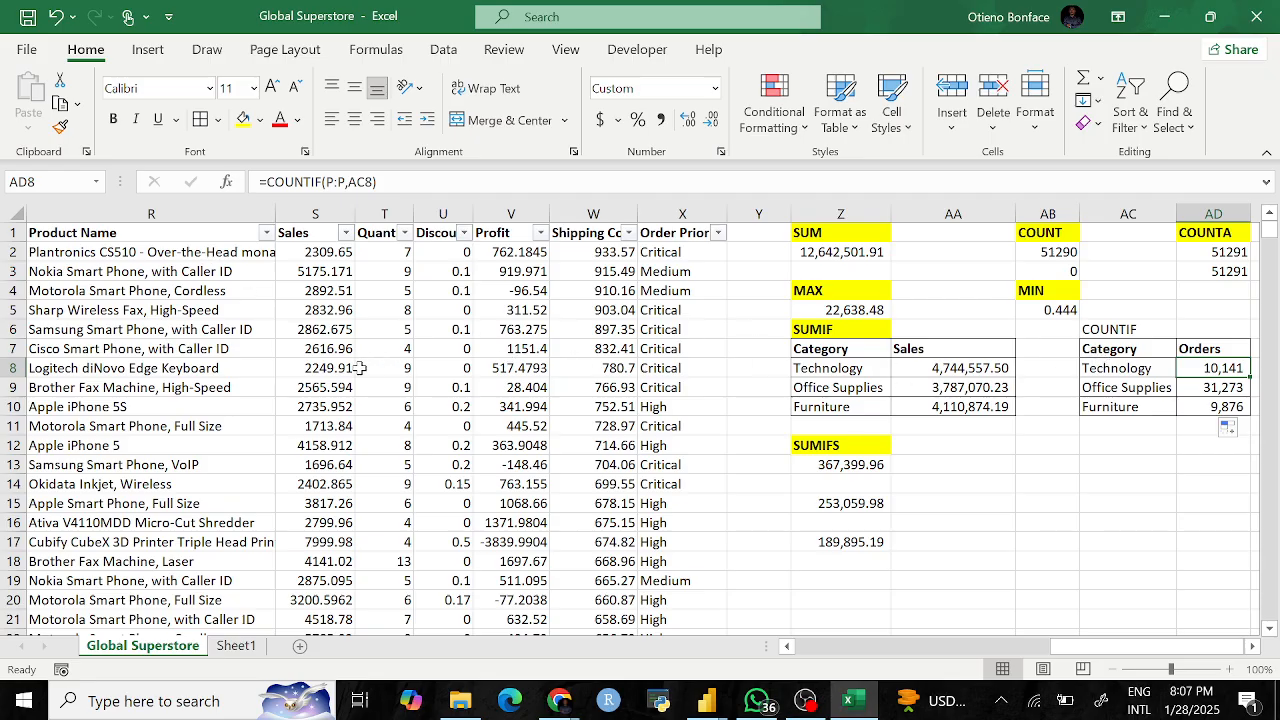
scroll(215, 374, left, 3)
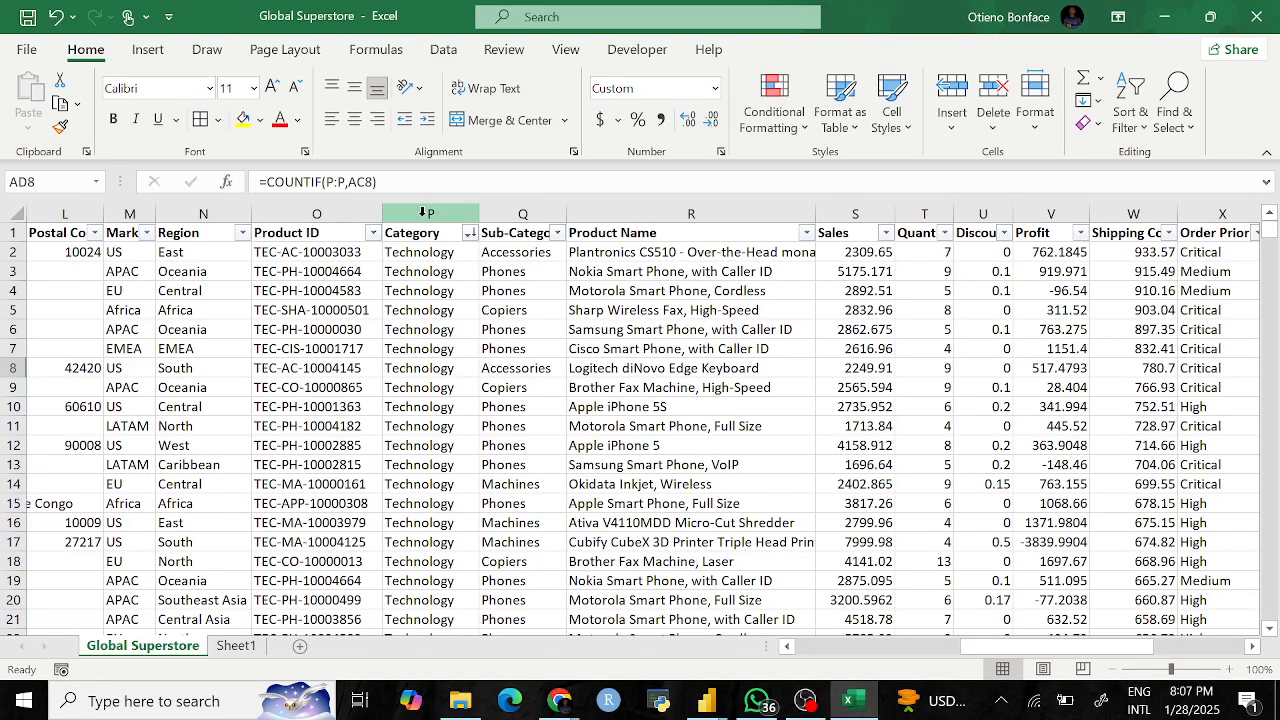
scroll(945, 497, right, 4)
scroll(945, 497, right, 1)
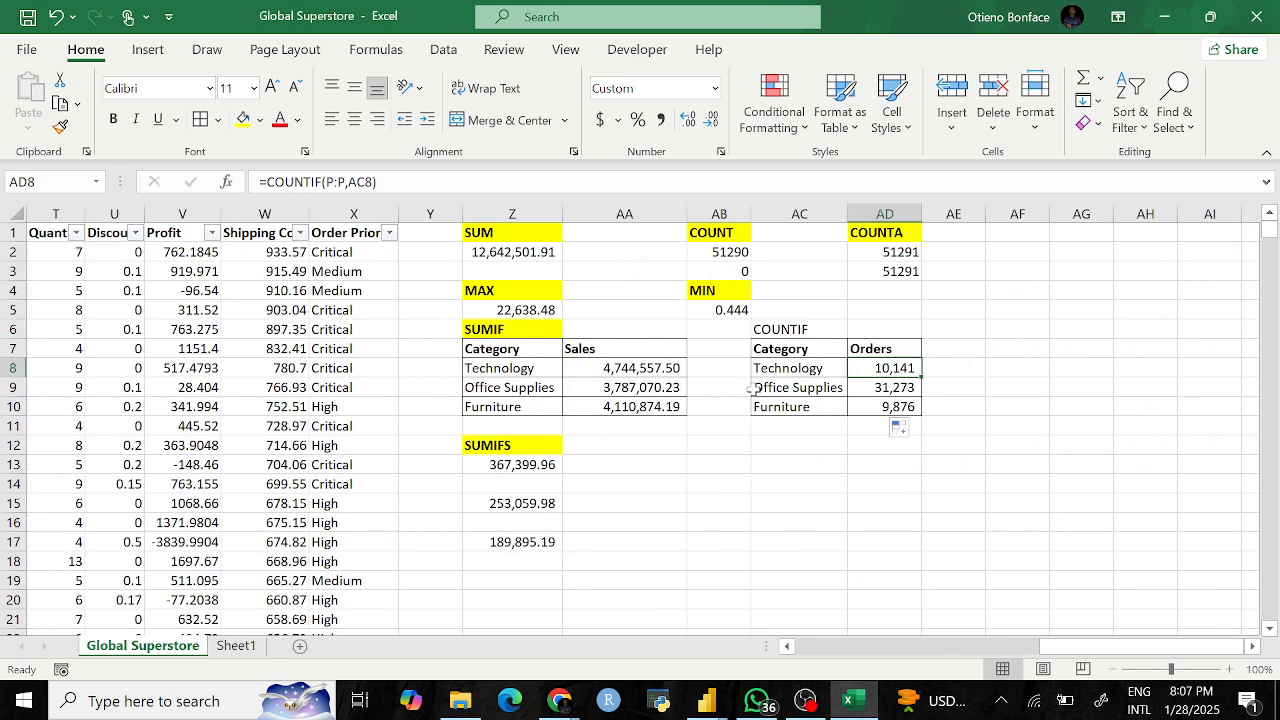
click(802, 370)
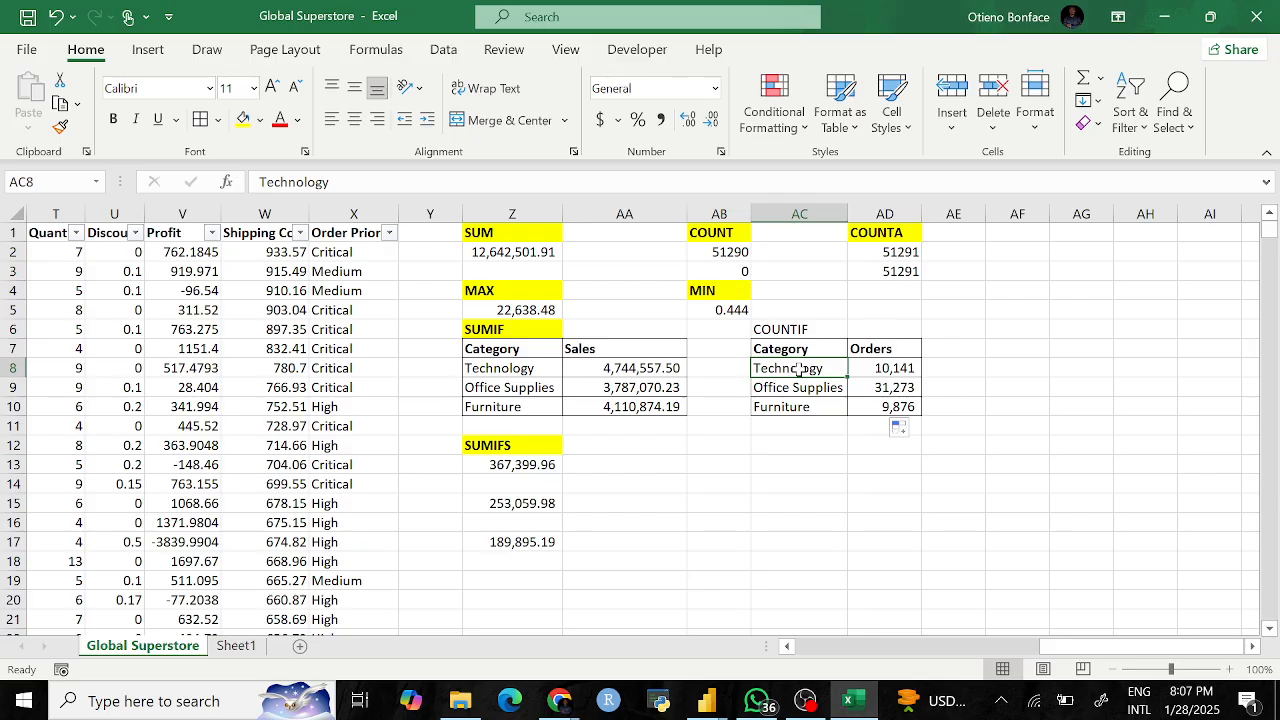
text(Missiles)
key(Return)
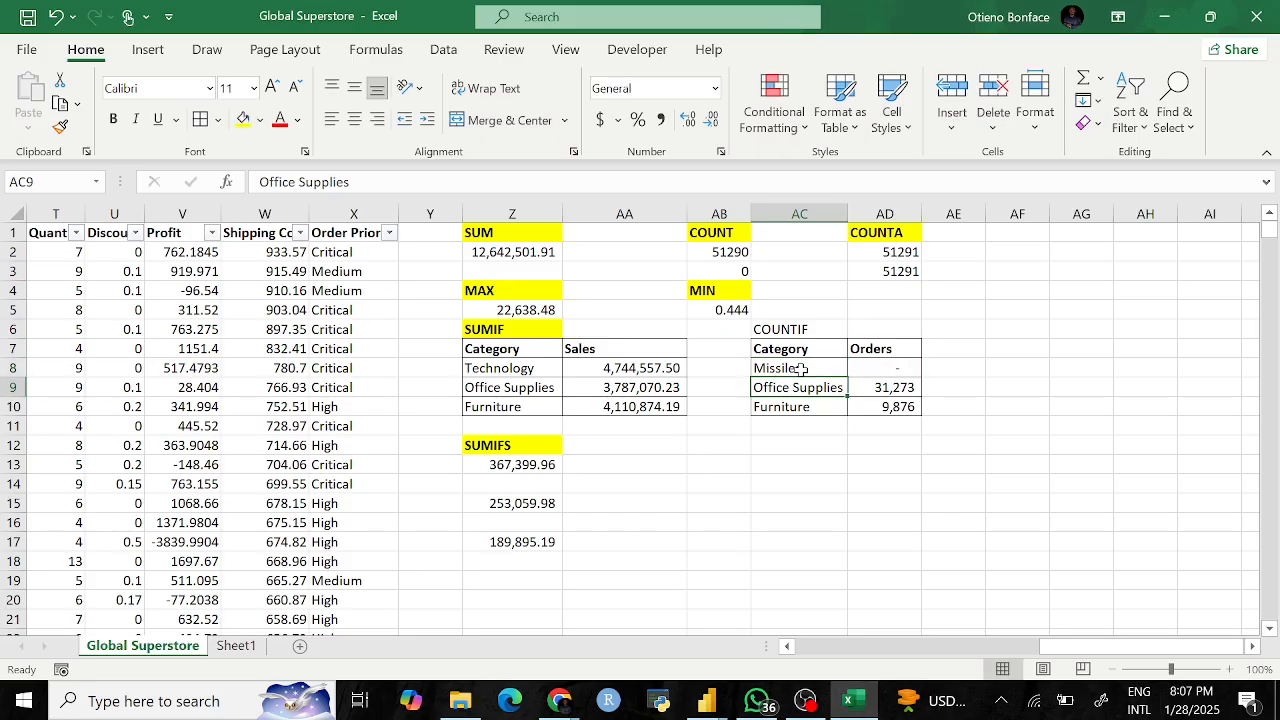
key(ctrl+z)
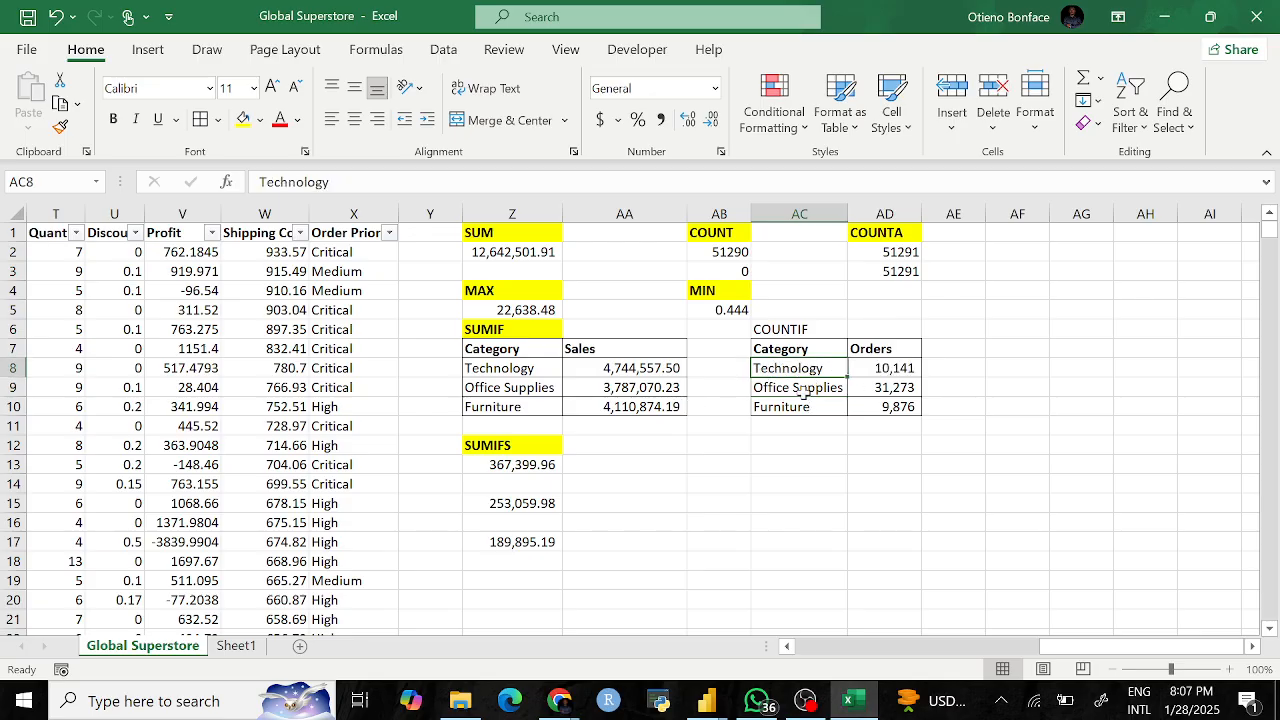
click(884, 484)
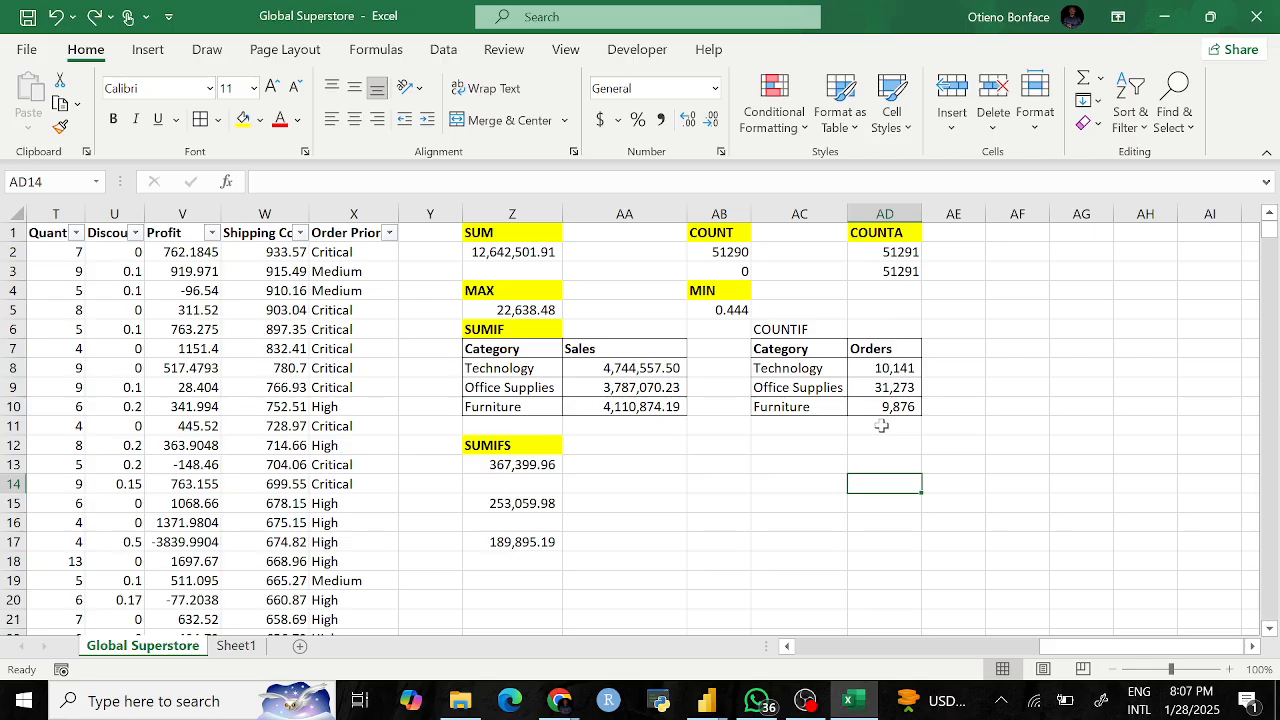
Step: Fill the COUNTIF heading in AC6 yellow, then open the Order Priority filter list
click(781, 331)
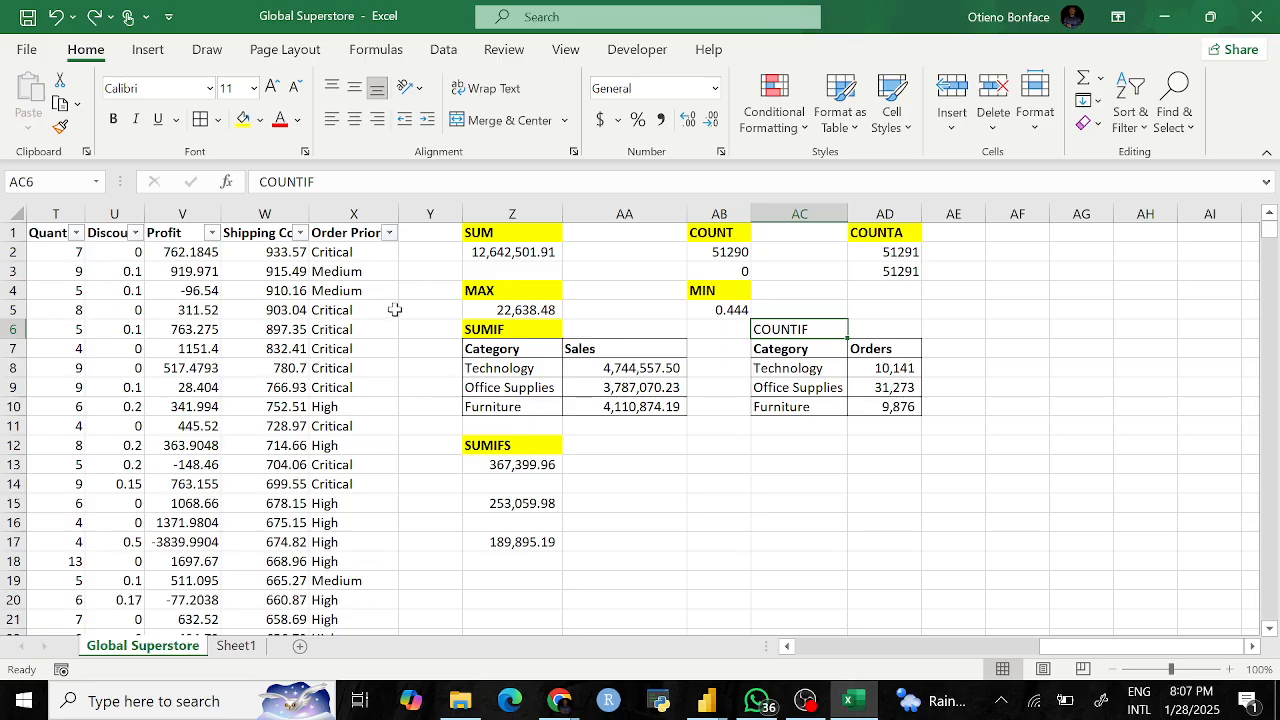
click(243, 120)
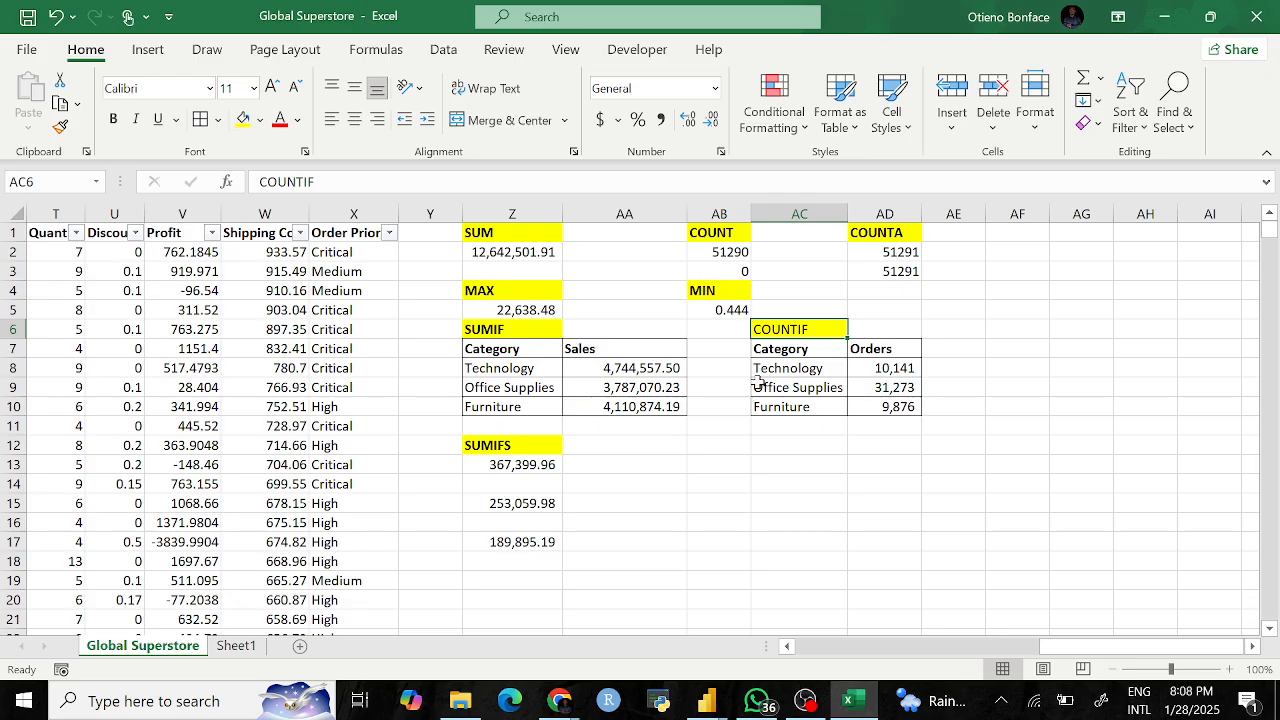
click(389, 232)
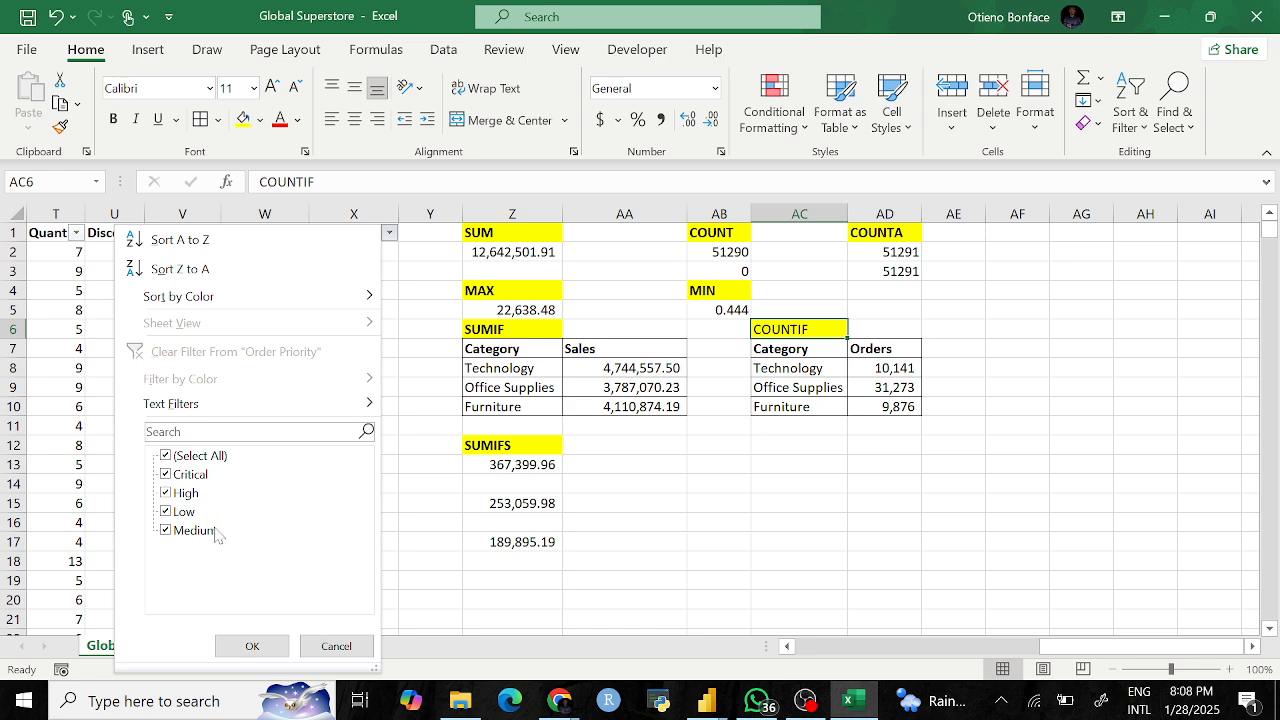
click(252, 646)
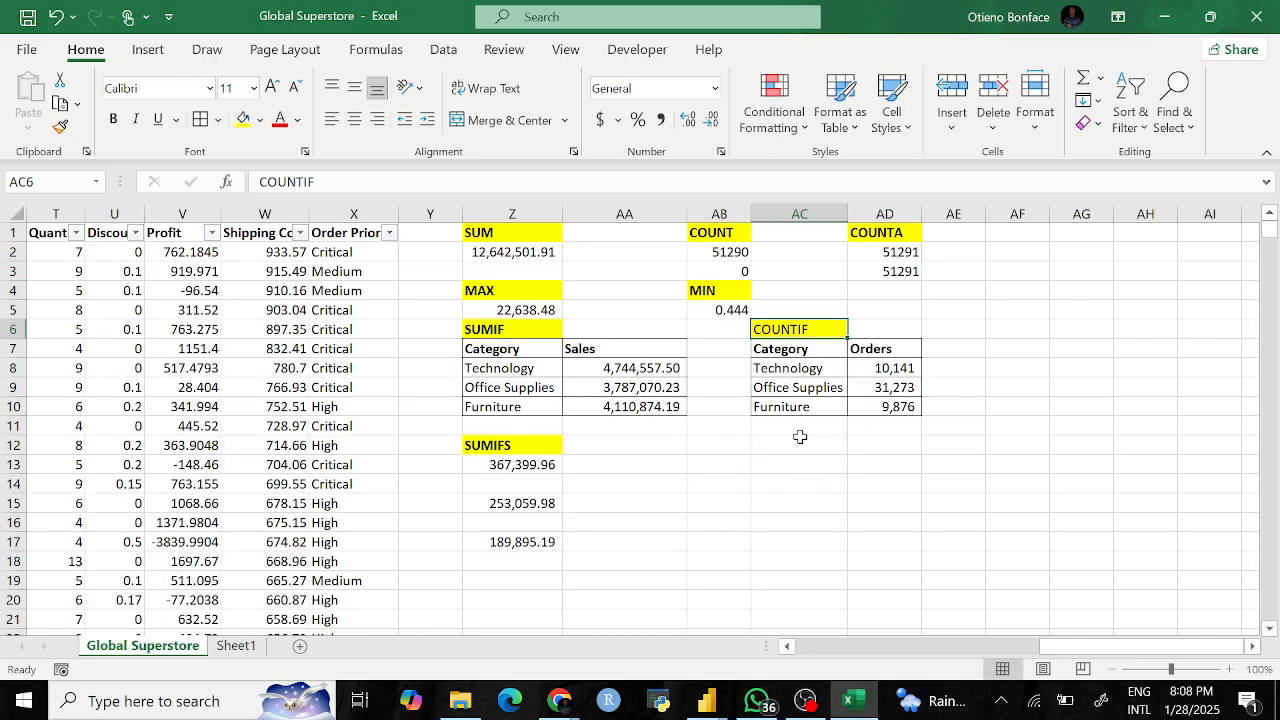
drag(776, 446, 824, 526)
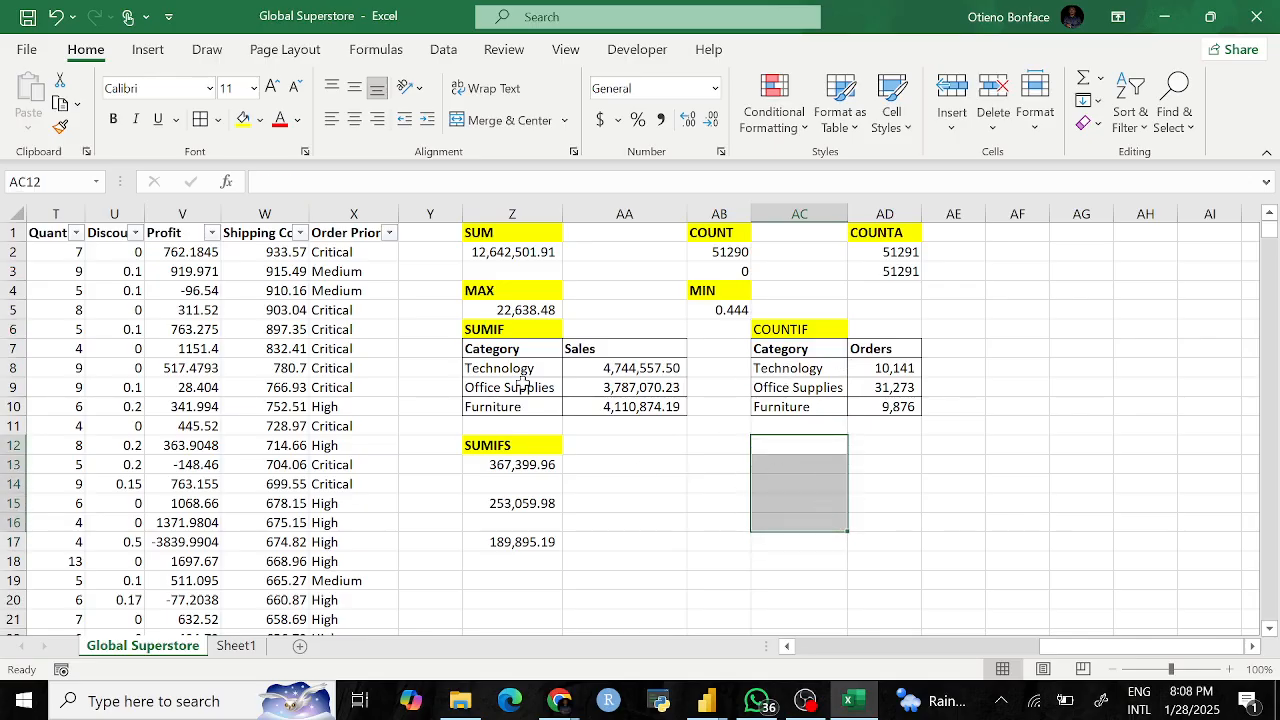
click(389, 232)
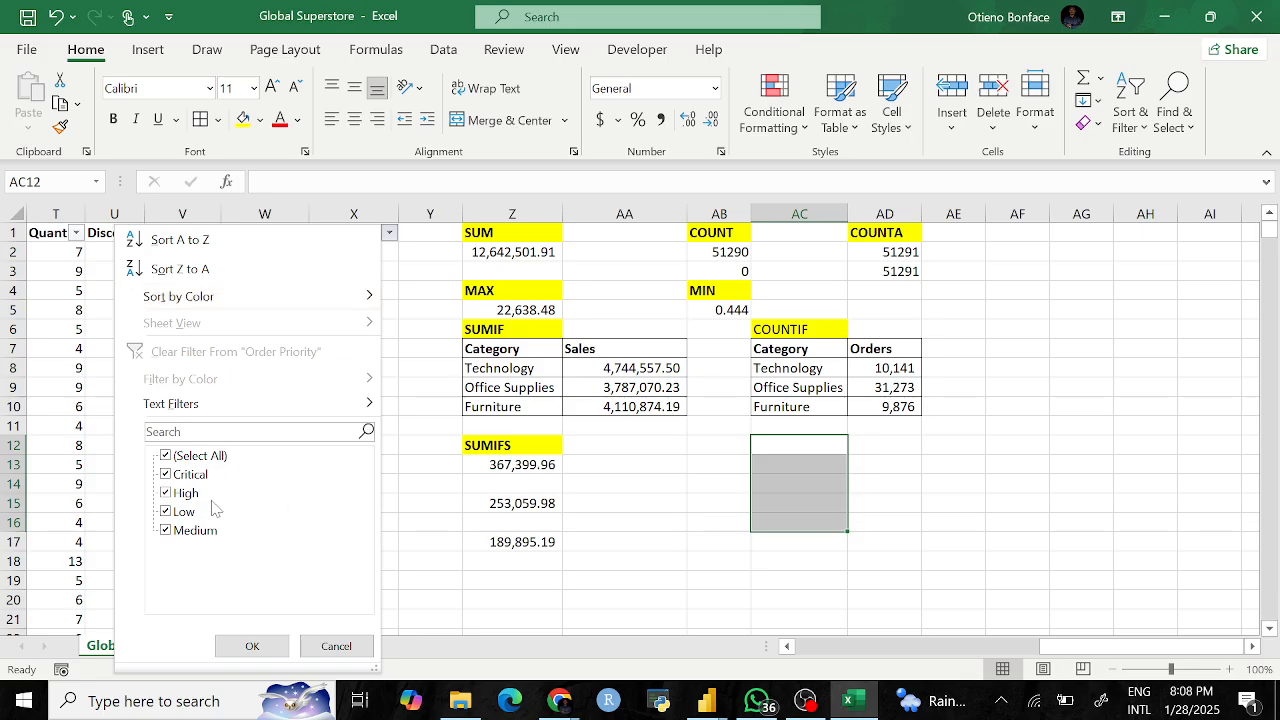
click(953, 473)
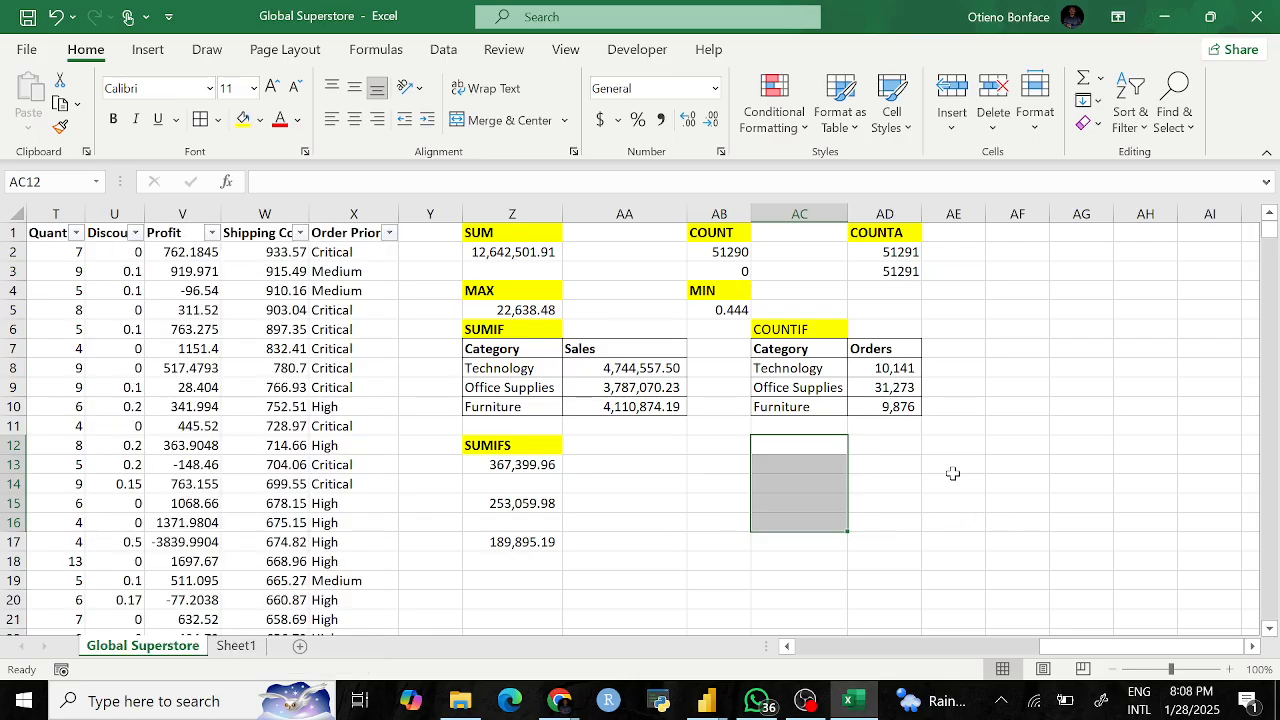
click(900, 462)
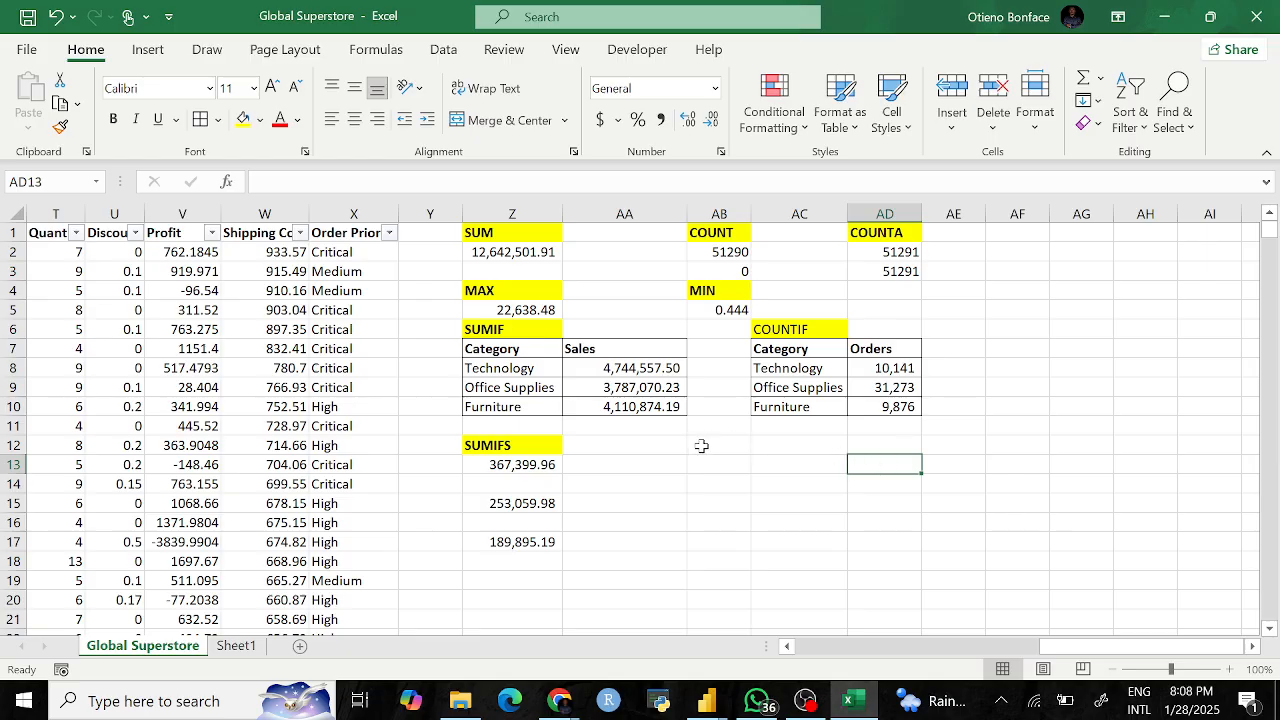
click(389, 232)
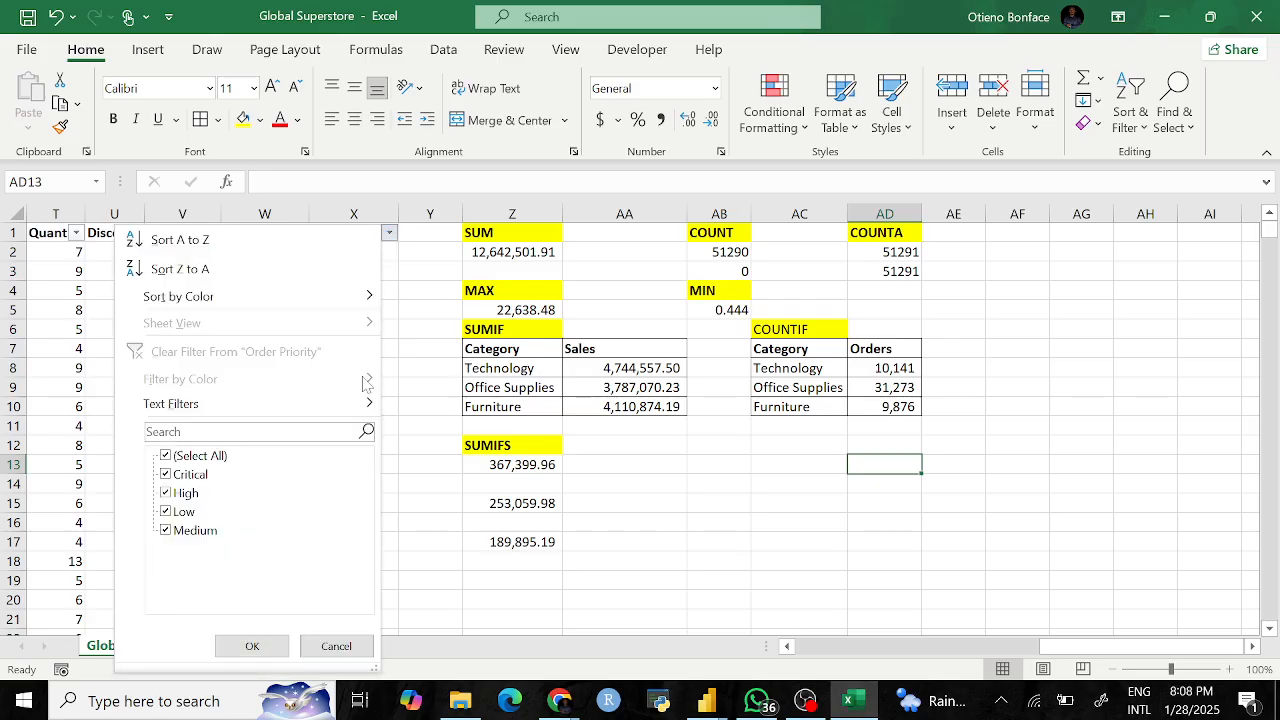
click(893, 492)
click(850, 520)
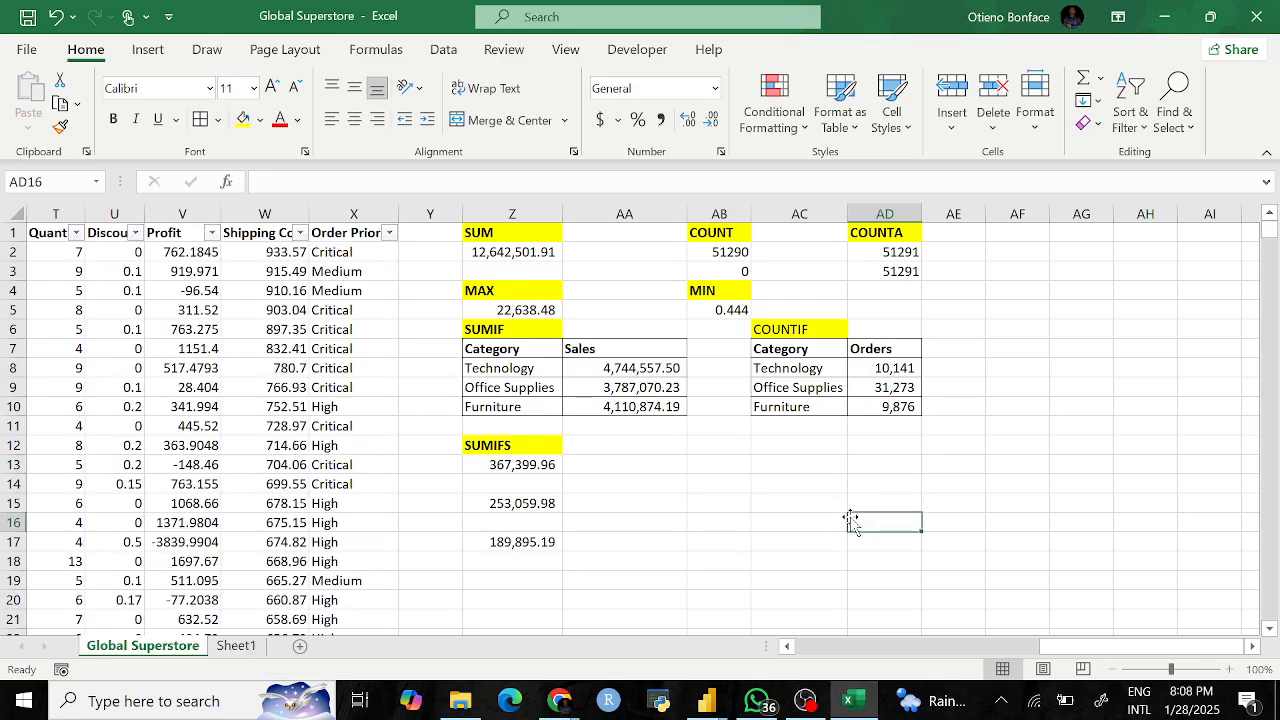
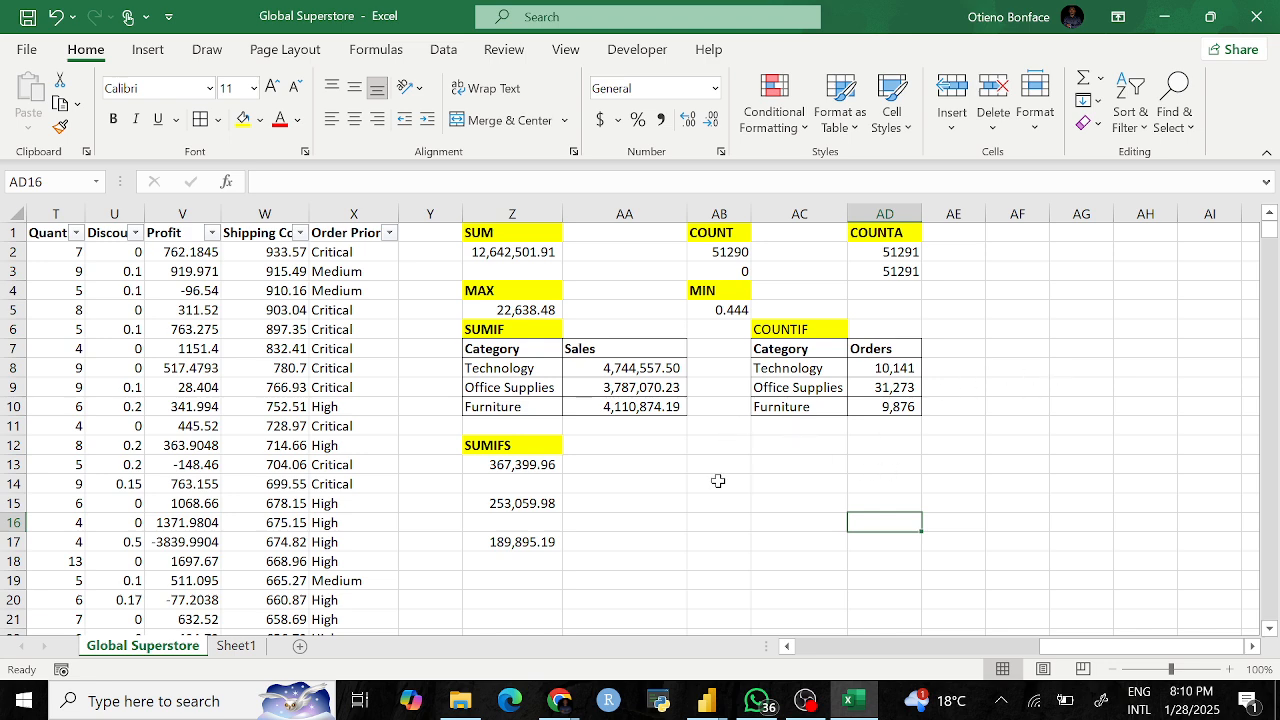
Step: Enter Critical in AC12 and High in AC13, replacing the Medium first typed there
click(772, 443)
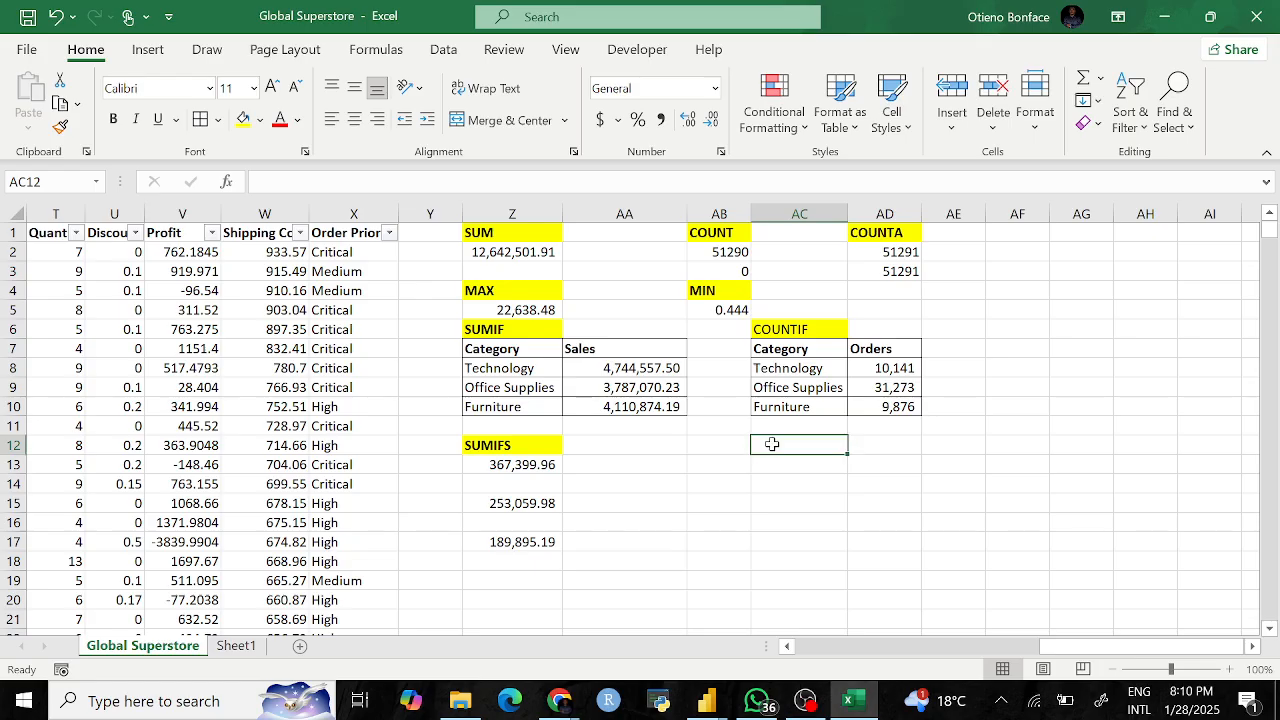
text(Critical)
key(Return)
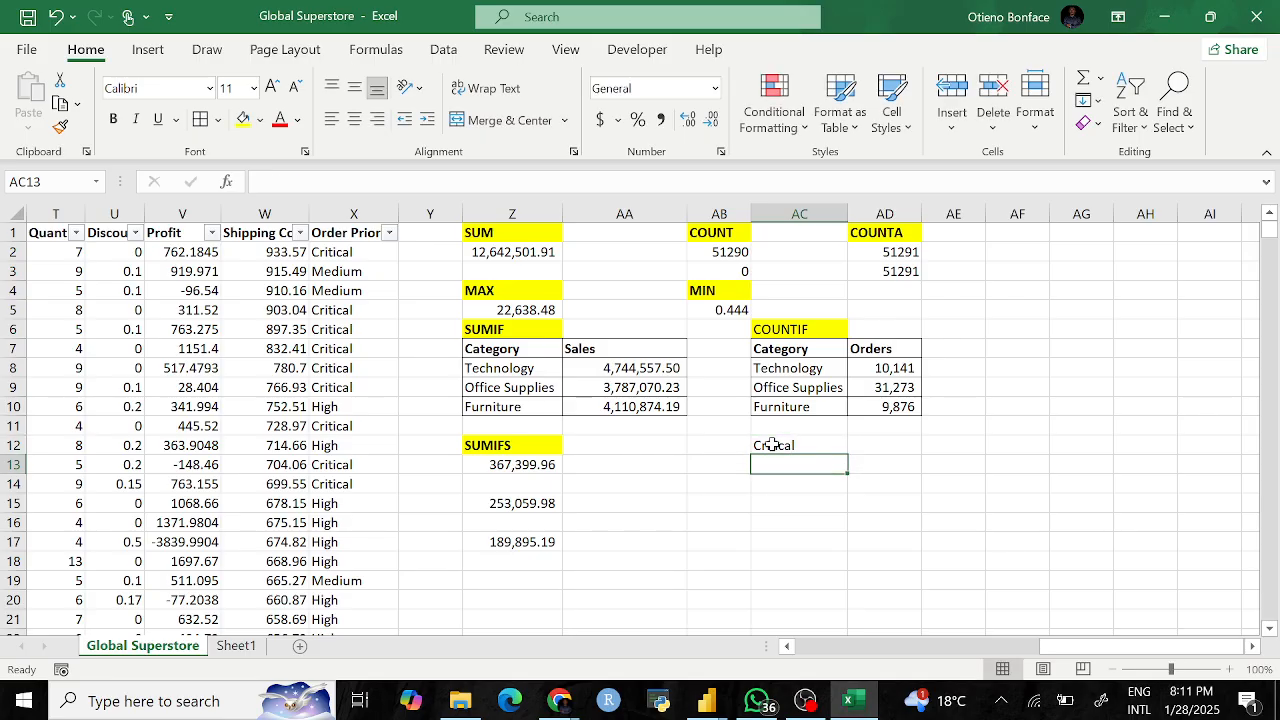
text(Medium)
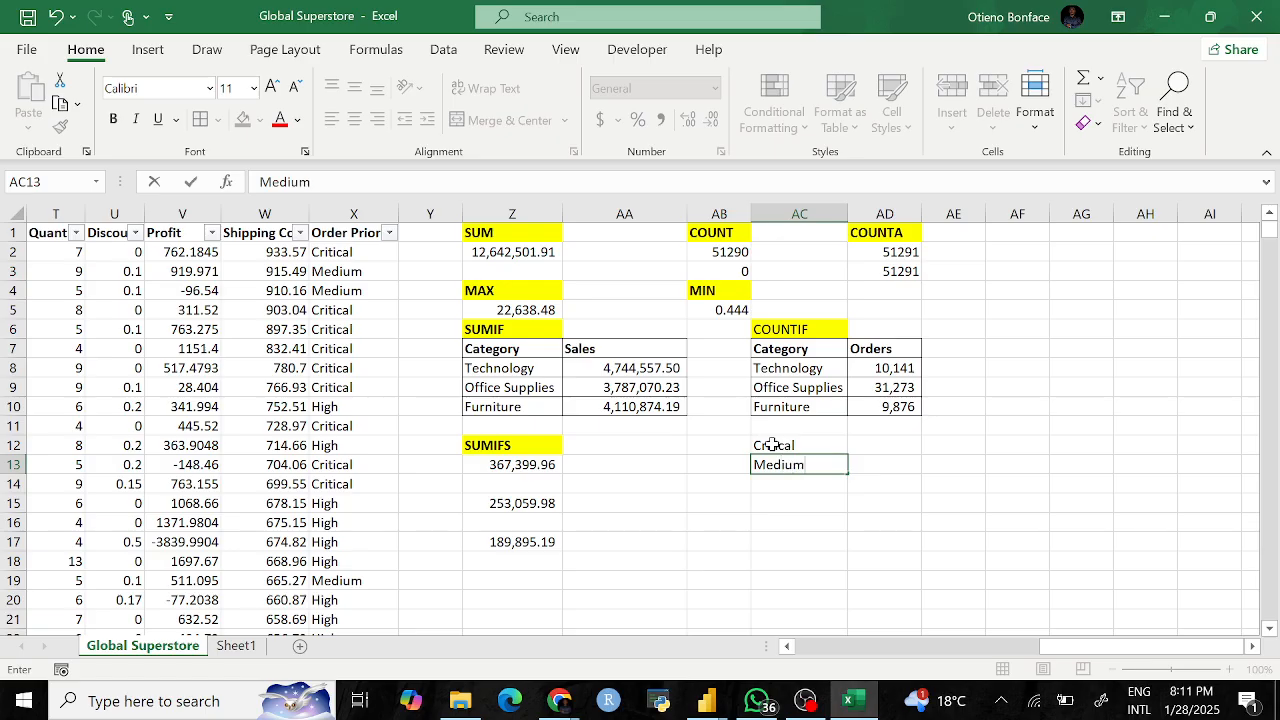
key(Return)
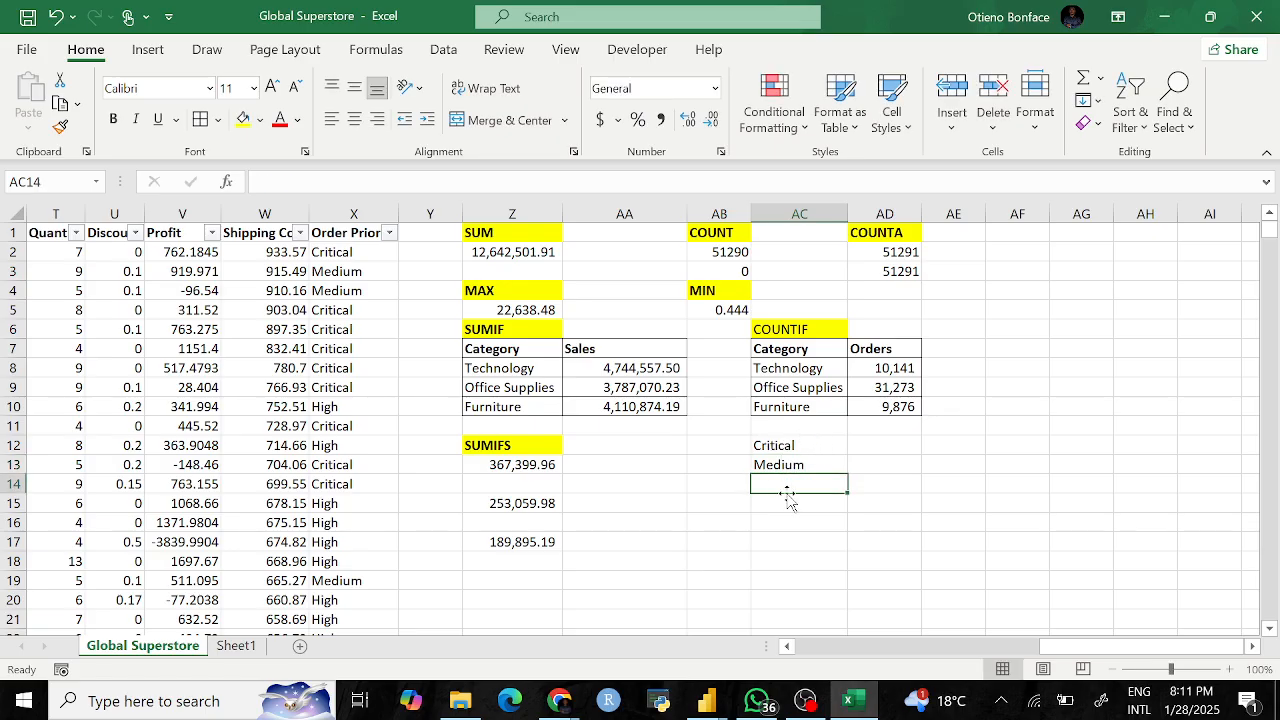
text(Low)
key(BackSpace)
key(BackSpace)
key(BackSpace)
click(777, 466)
text(High)
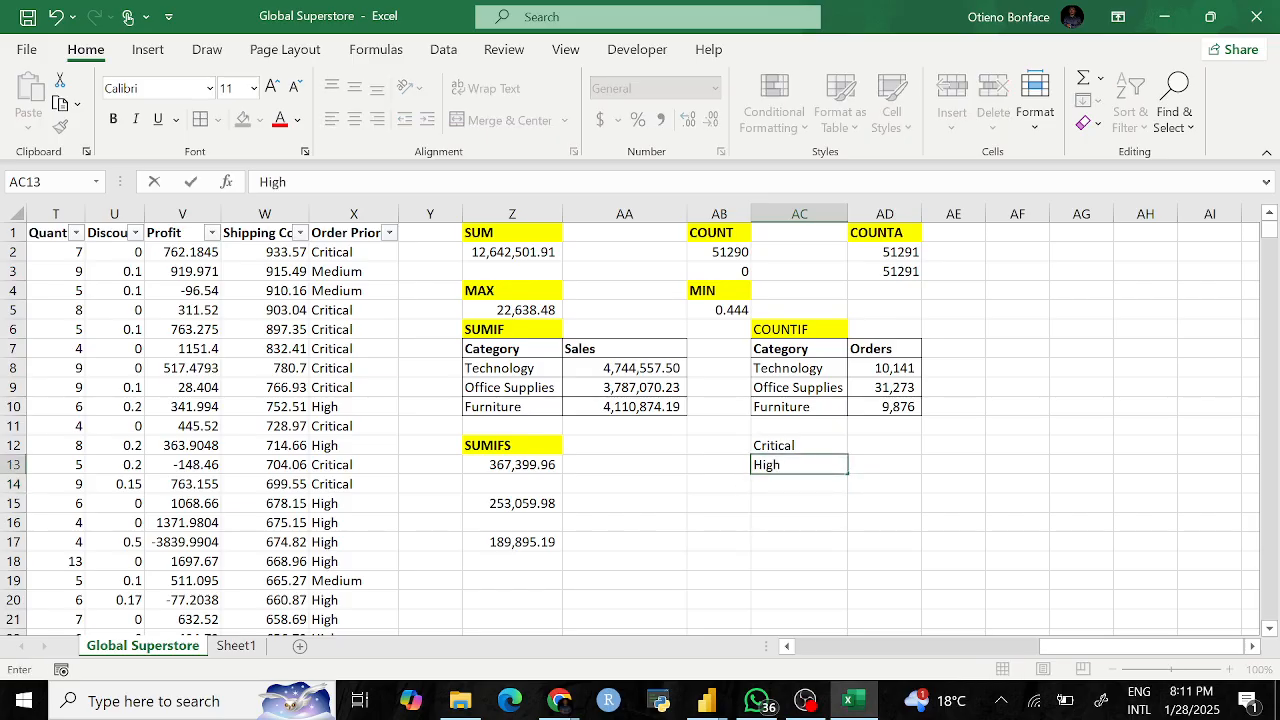
key(Return)
Step: Enter Medium in AC14 and Low in AC15, correcting the 'Mediium' typo
text(Mediium)
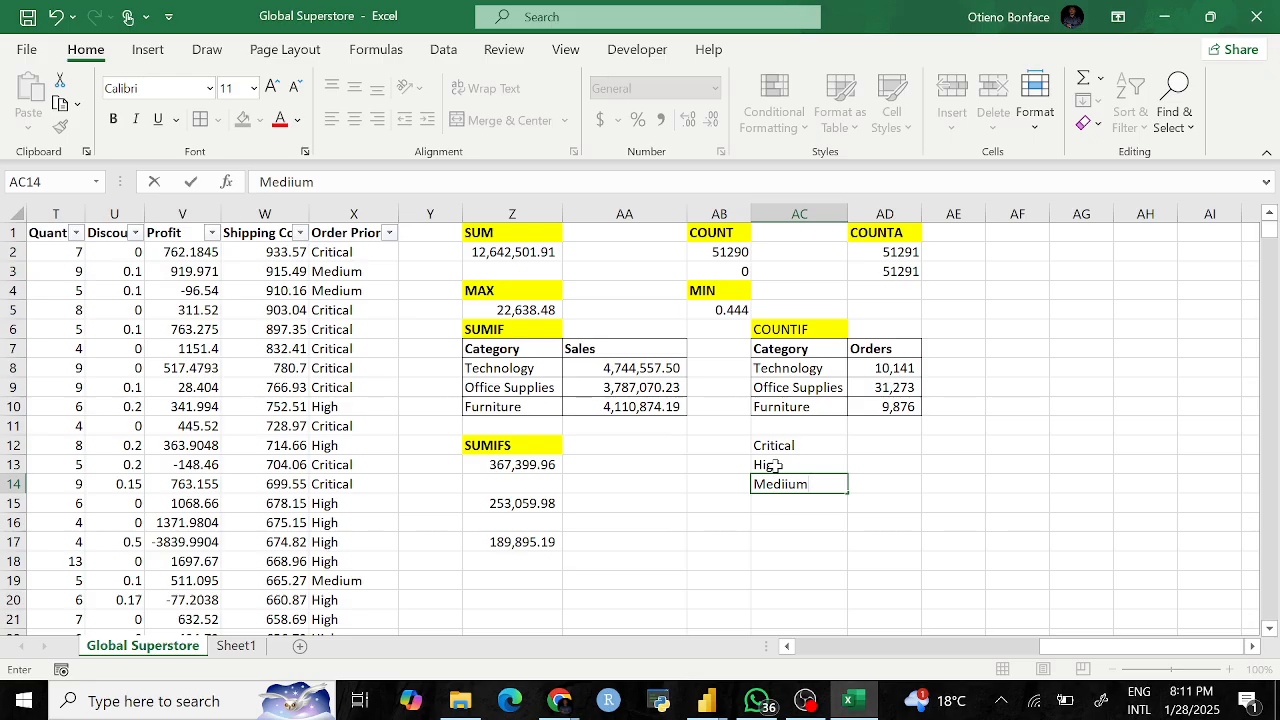
key(BackSpace)
key(BackSpace)
key(BackSpace)
text(um)
key(Return)
text(Low)
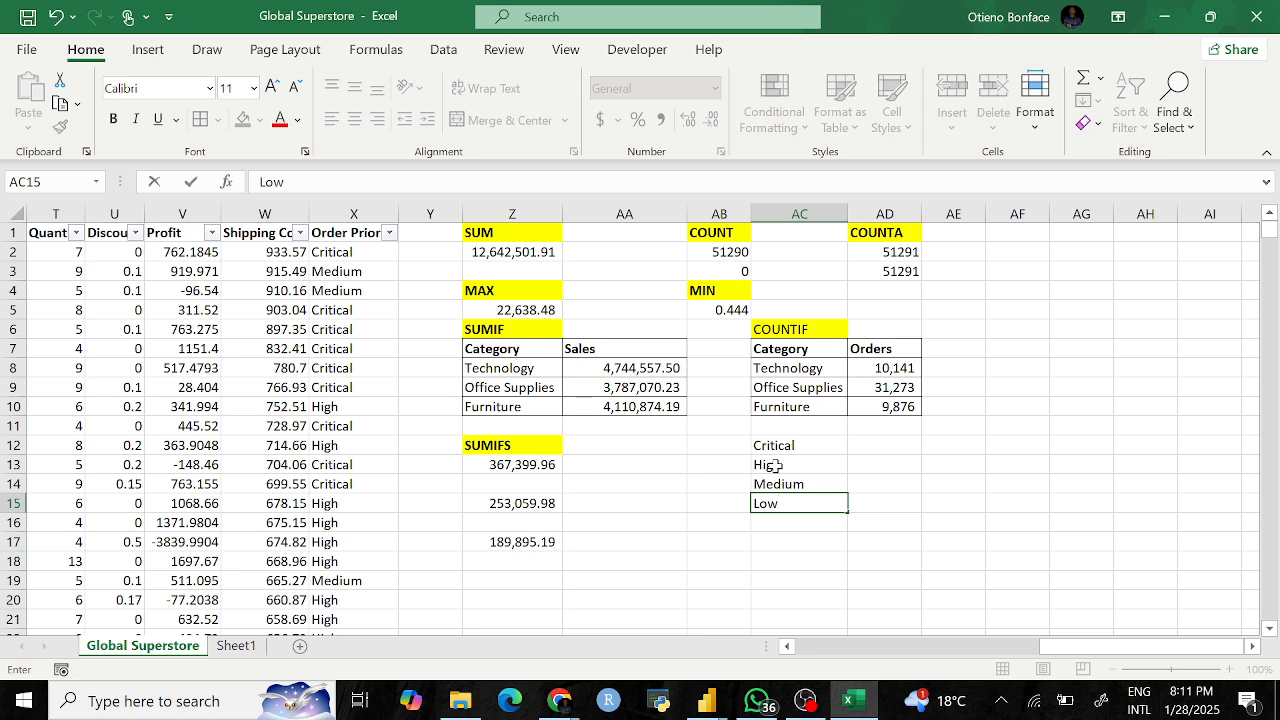
key(Return)
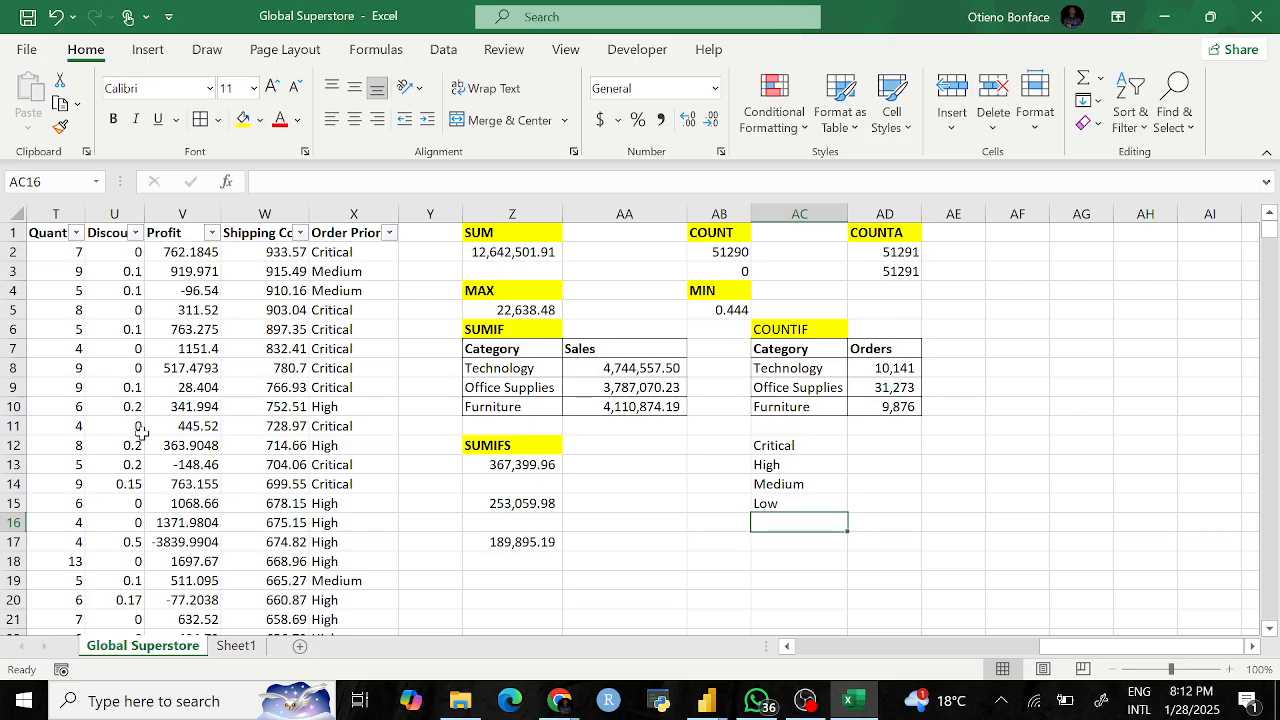
Step: Try clearing a Profit value in V10, then undo it and deselect
scroll(142, 432, left, 1)
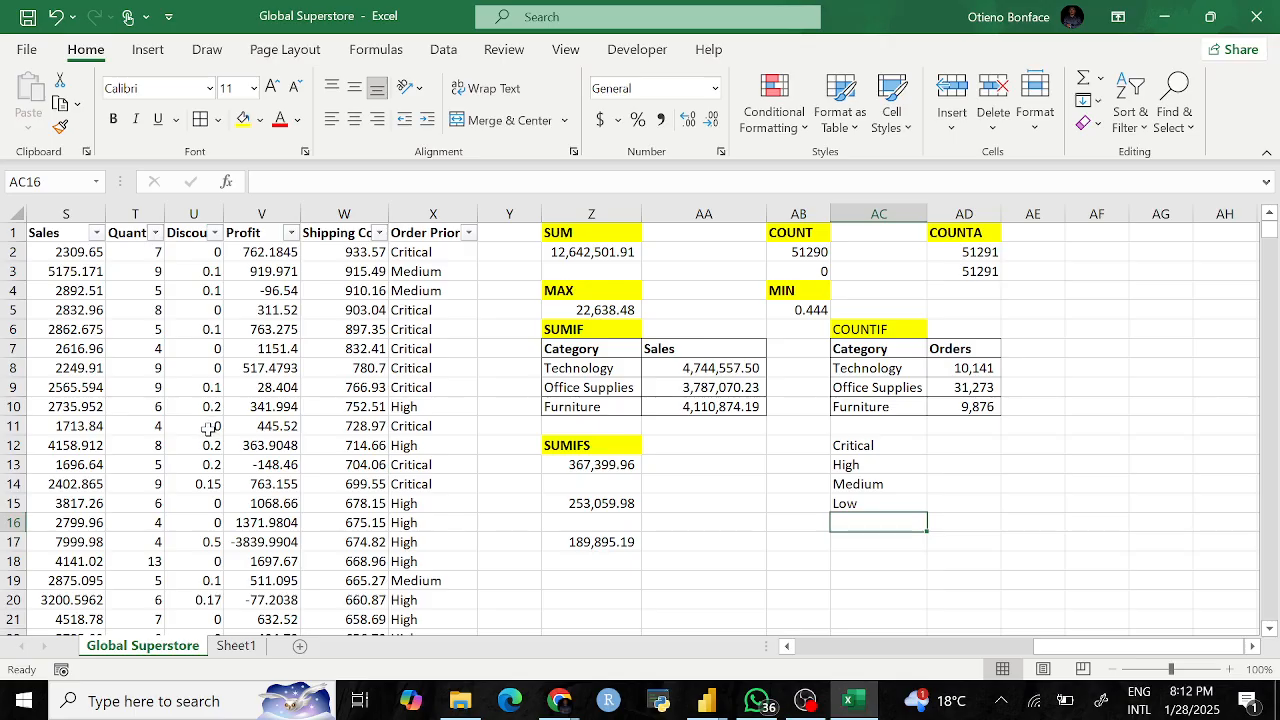
click(207, 426)
drag(207, 426, 212, 481)
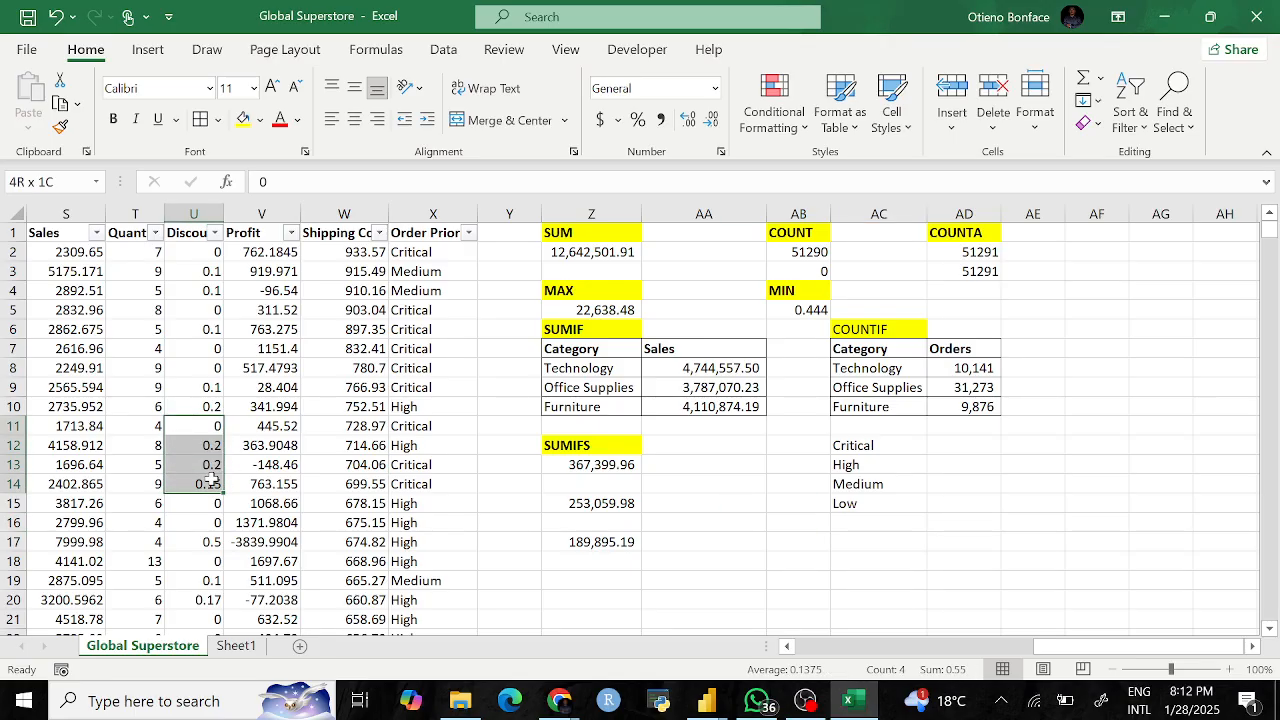
drag(262, 407, 272, 464)
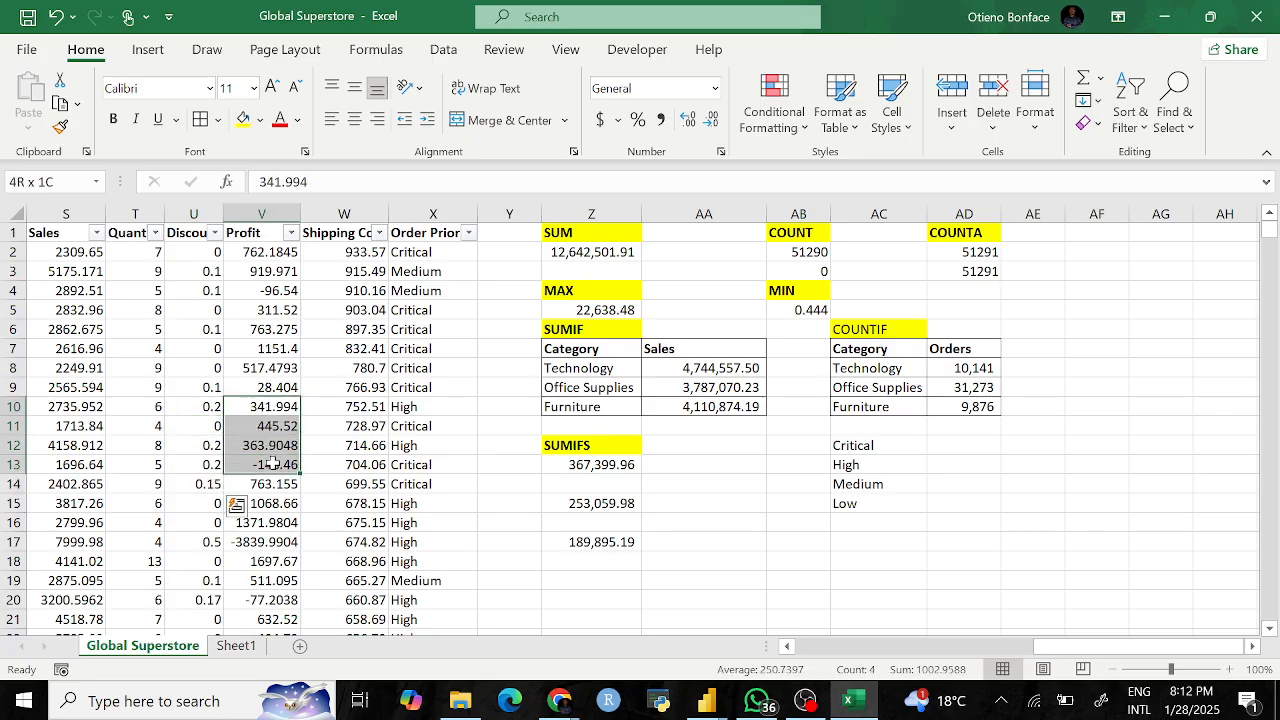
key(BackSpace)
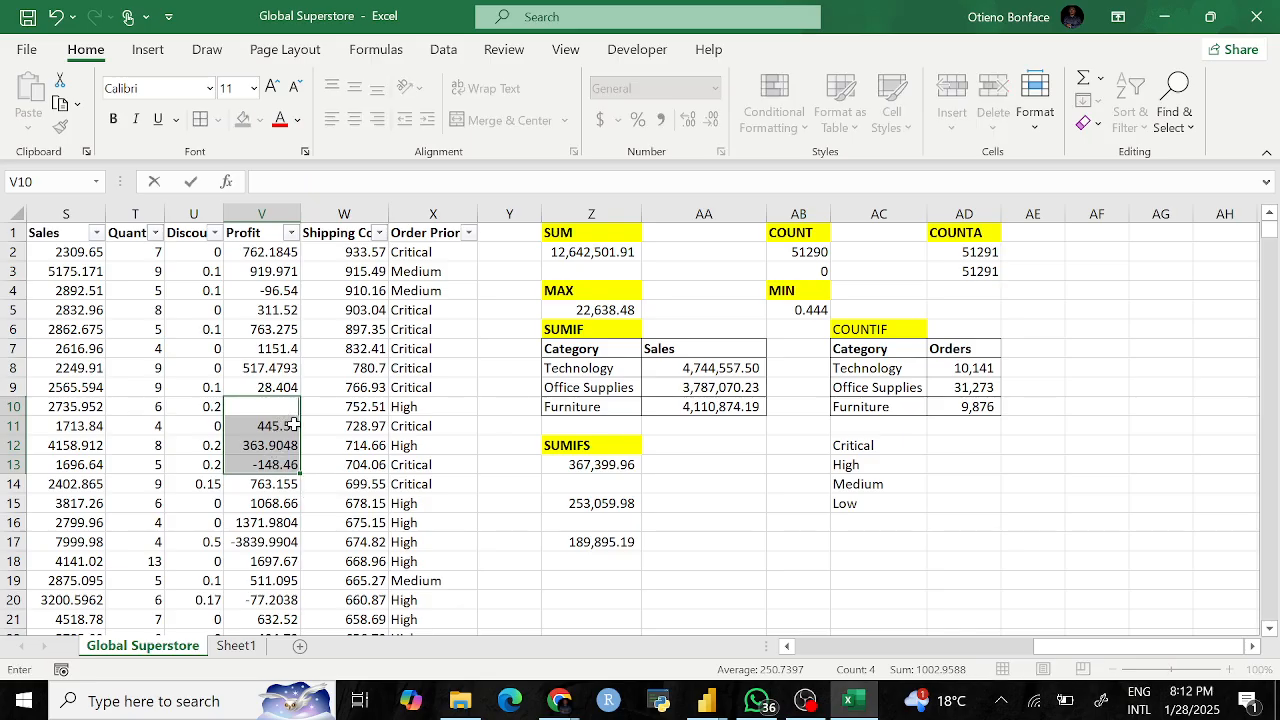
key(ctrl+z)
click(320, 561)
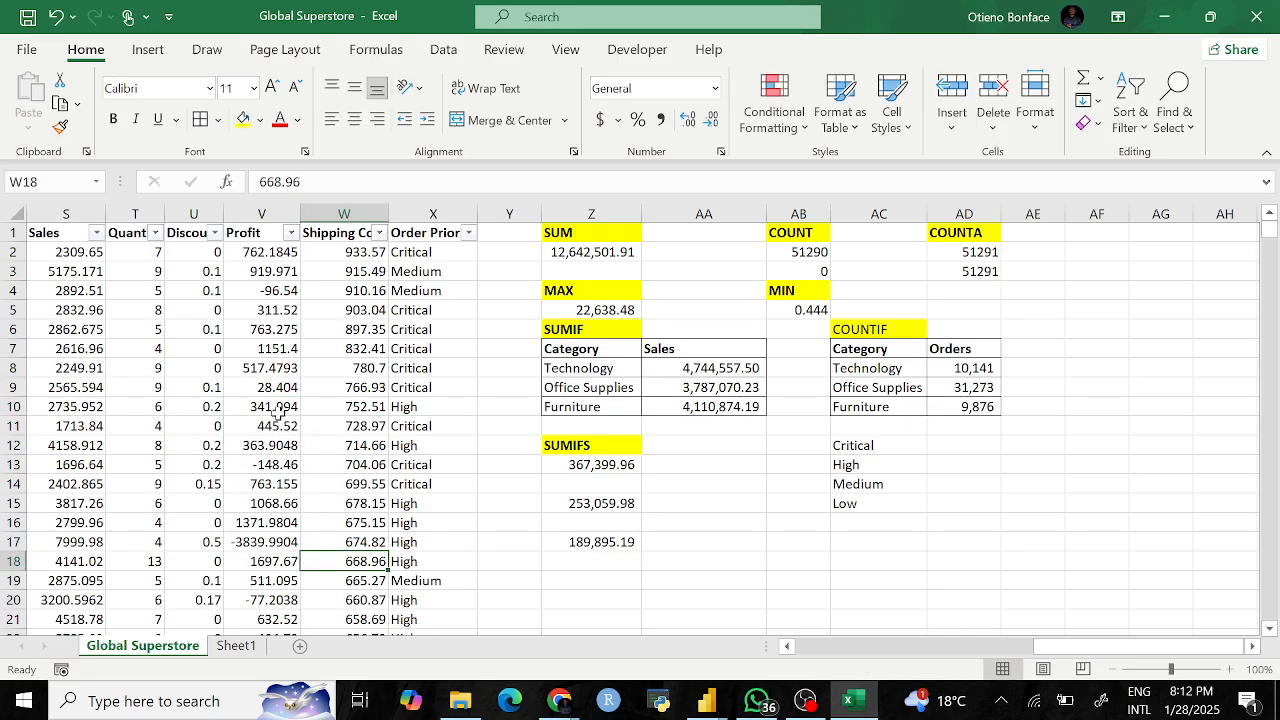
drag(277, 406, 284, 464)
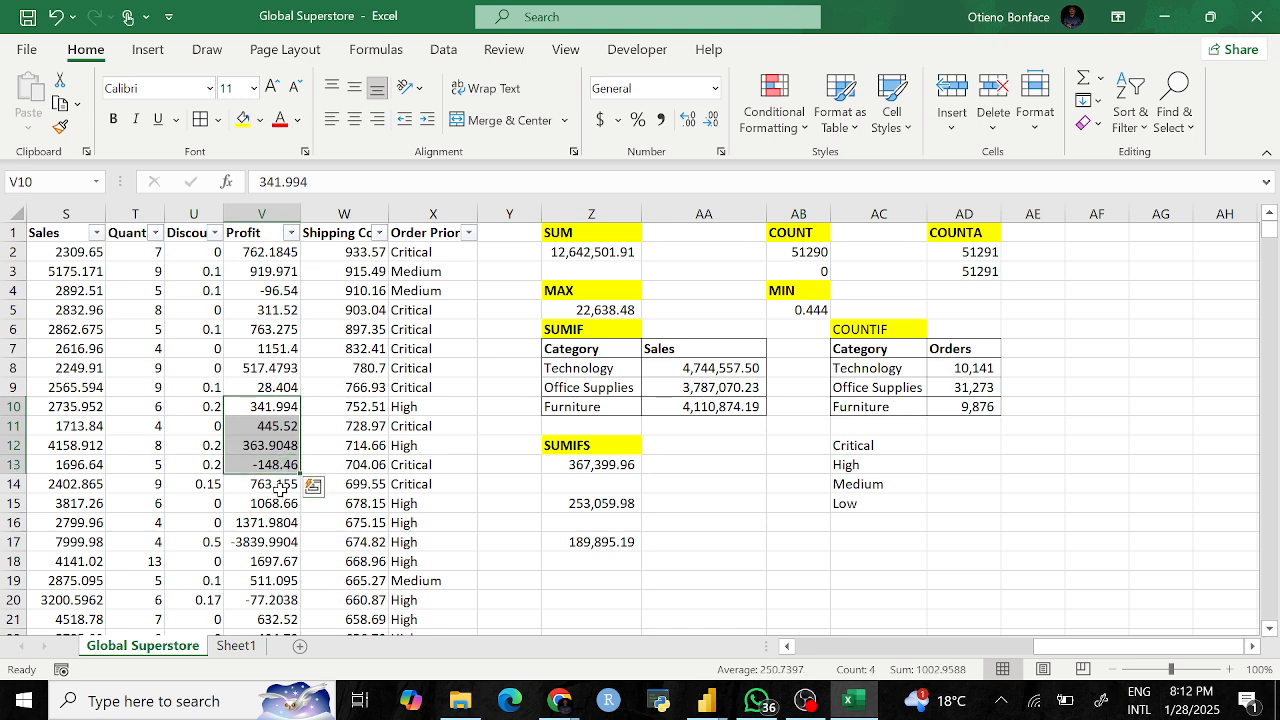
click(362, 557)
Step: Clear the Profit values in V16 to V20, dropping Z17 to 193,735.18
drag(270, 522, 282, 600)
key(Delete)
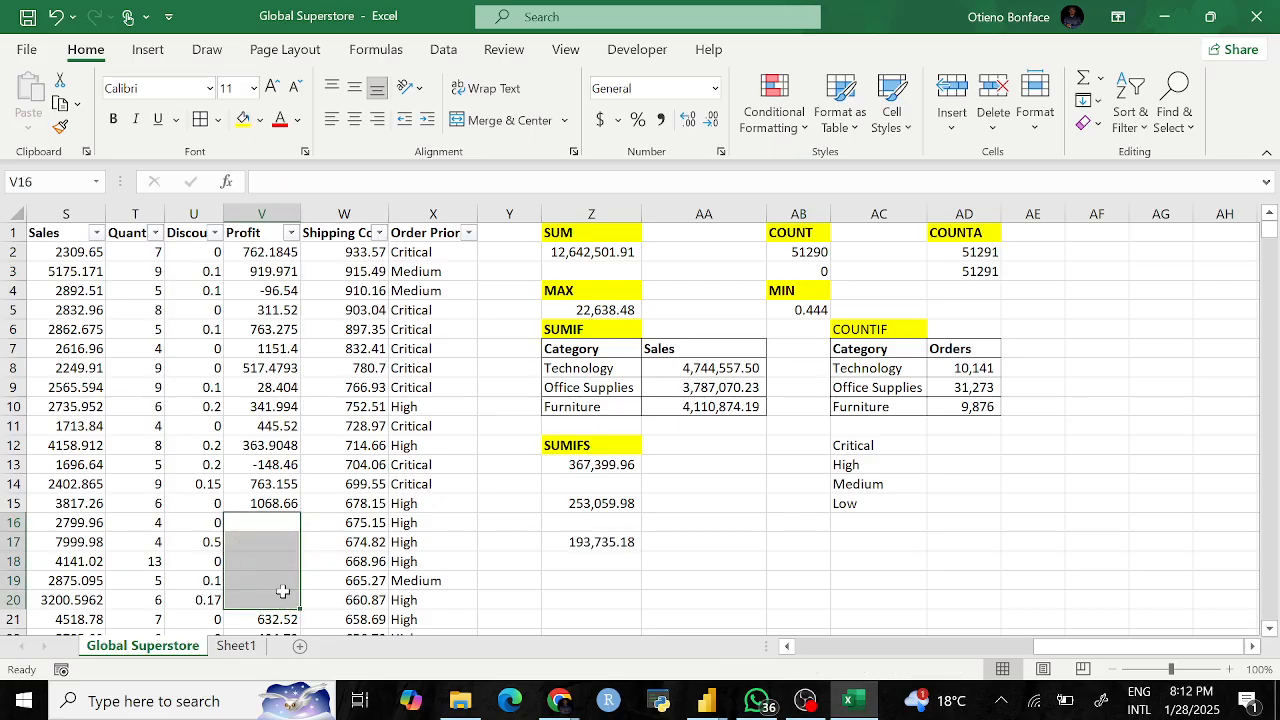
click(512, 500)
click(280, 251)
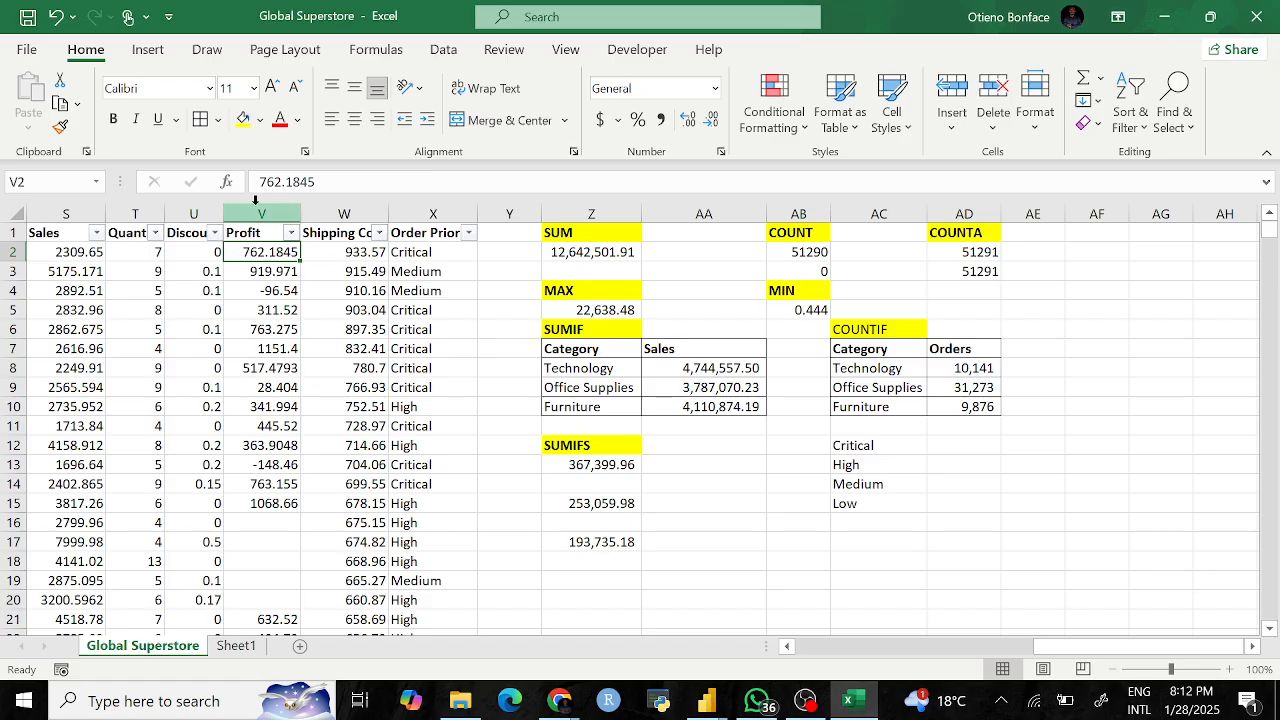
Step: Select down the Profit column from V2 to locate the empty cells V16 to V20
click(260, 212)
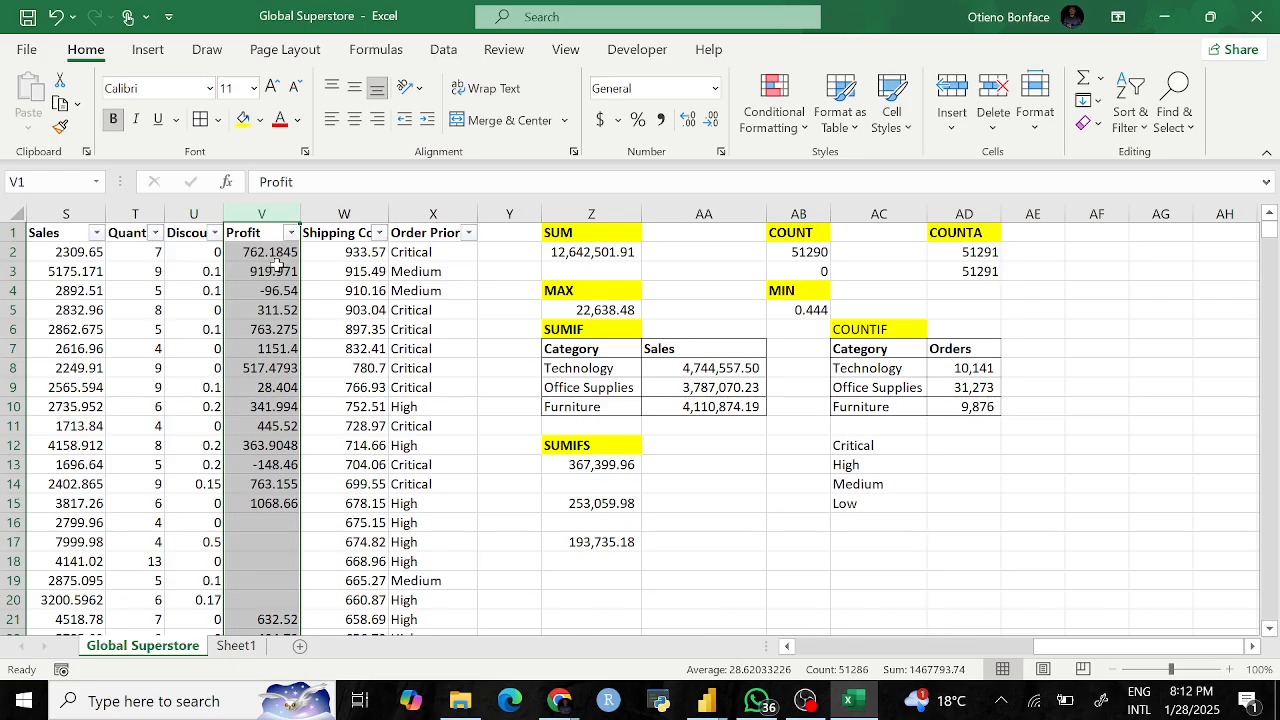
click(272, 254)
key(ctrl+shift+Down)
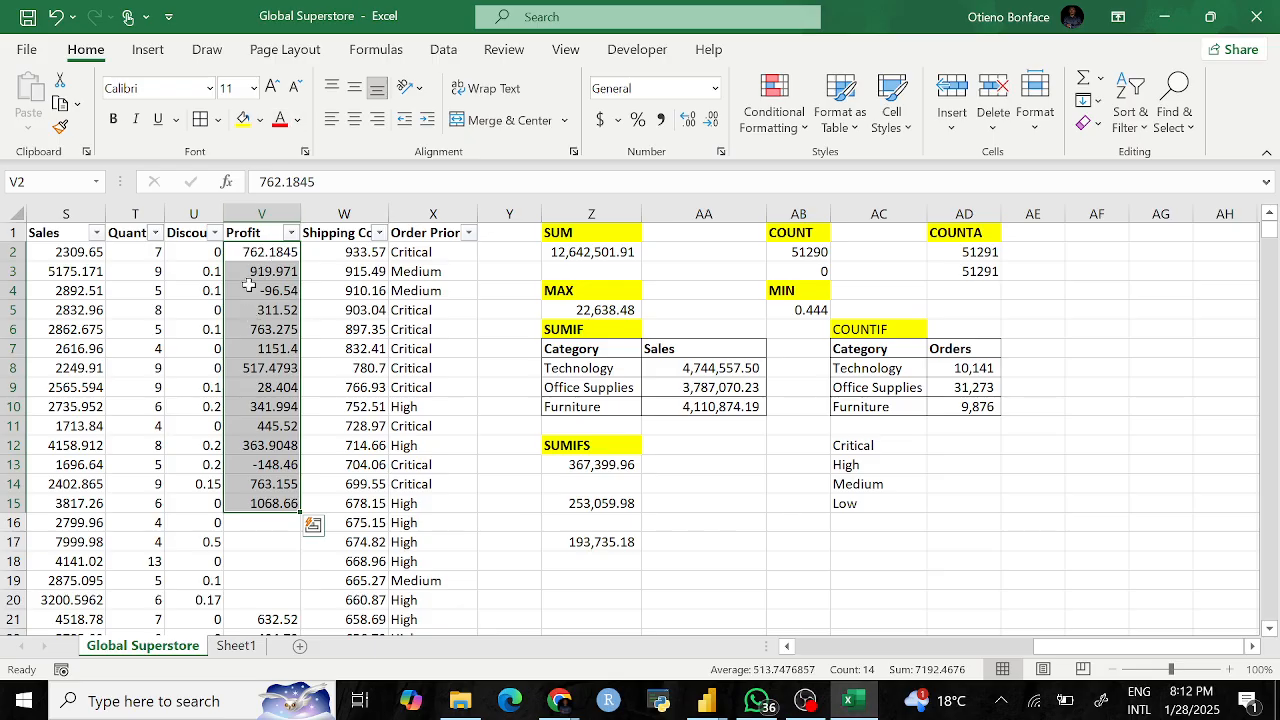
scroll(280, 515, down, 2)
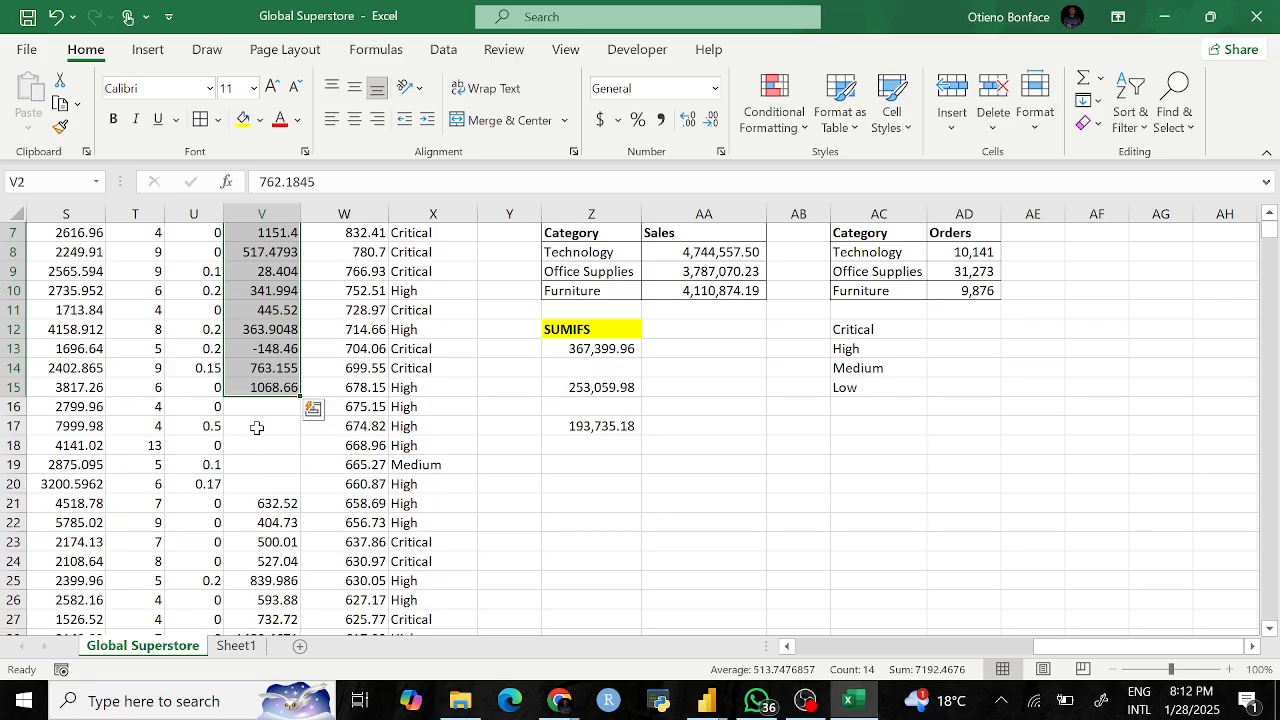
drag(263, 412, 265, 464)
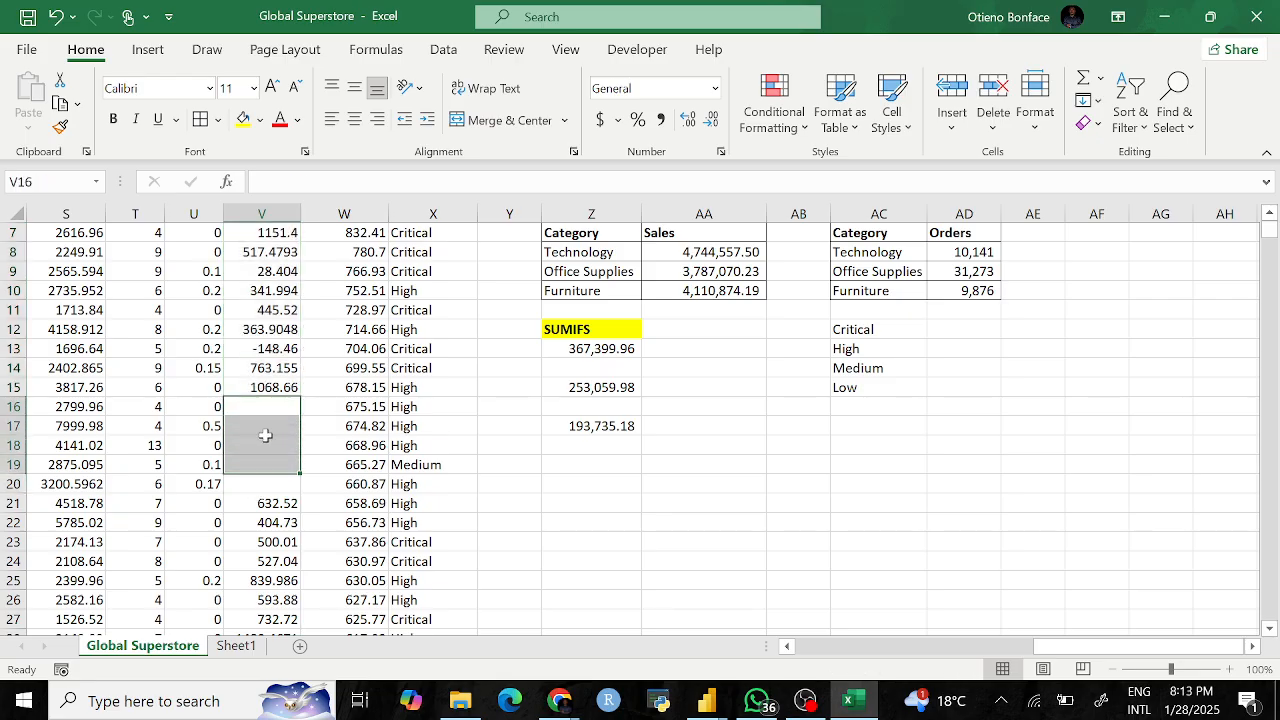
scroll(260, 430, up, 2)
Step: Undo the deletion so V16:V20 regain their Profit values and Z17 shows 189,895.19
click(261, 215)
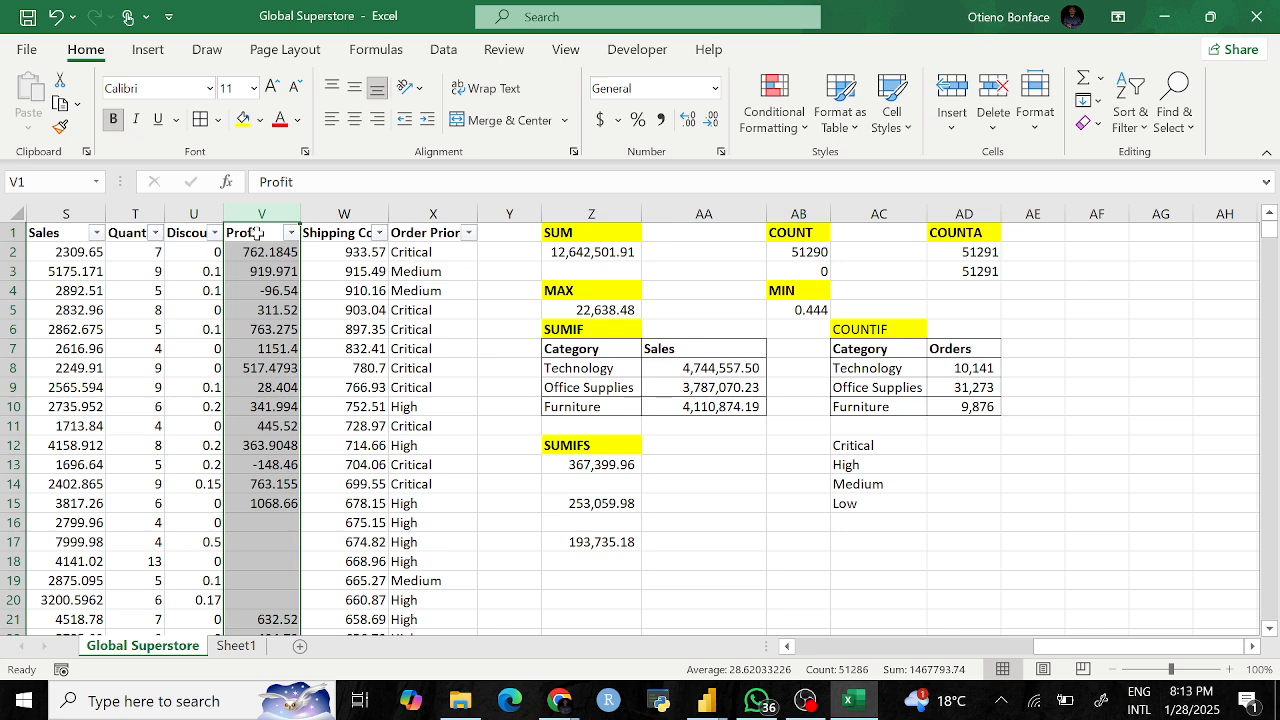
click(272, 268)
click(265, 252)
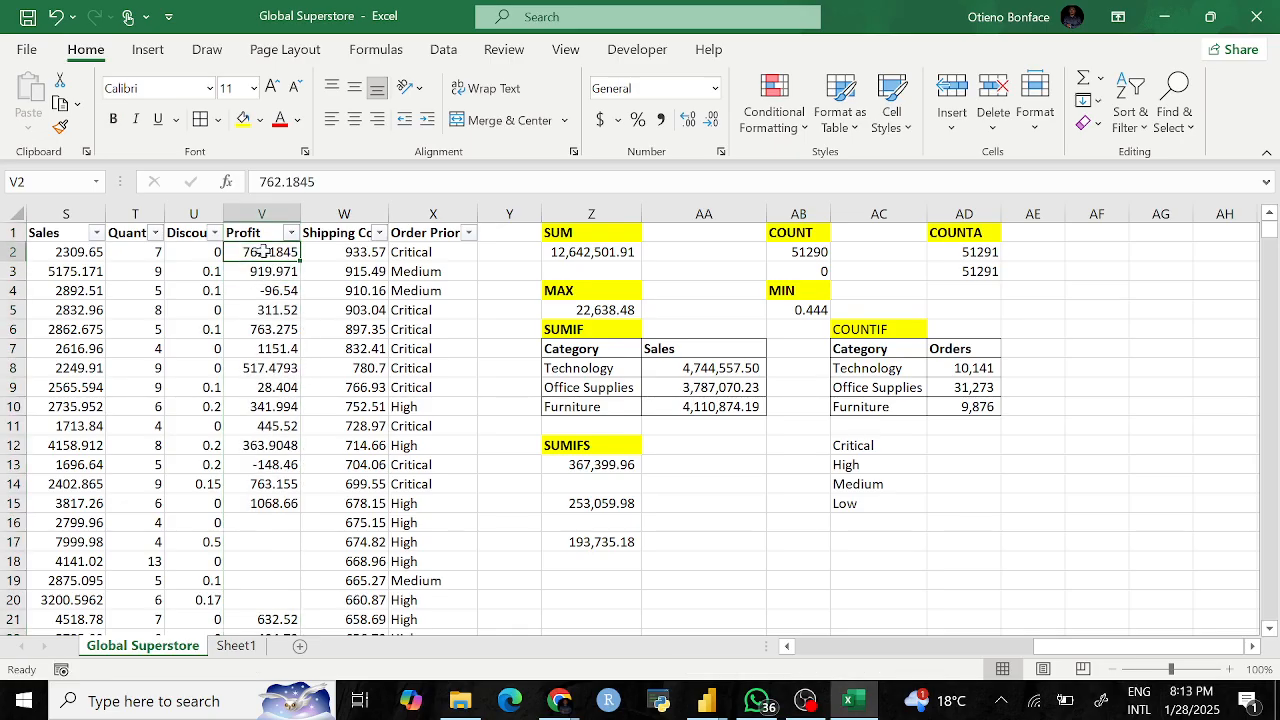
key(ctrl+shift+Down)
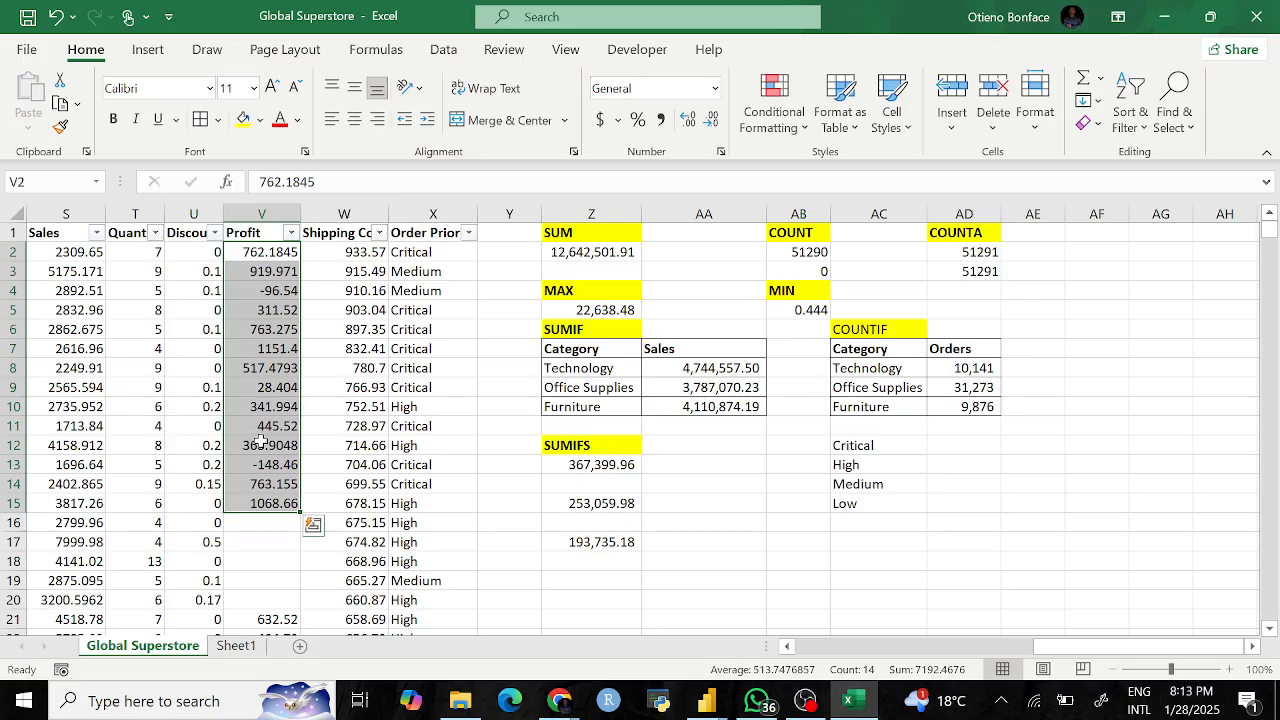
key(ctrl+z)
click(345, 444)
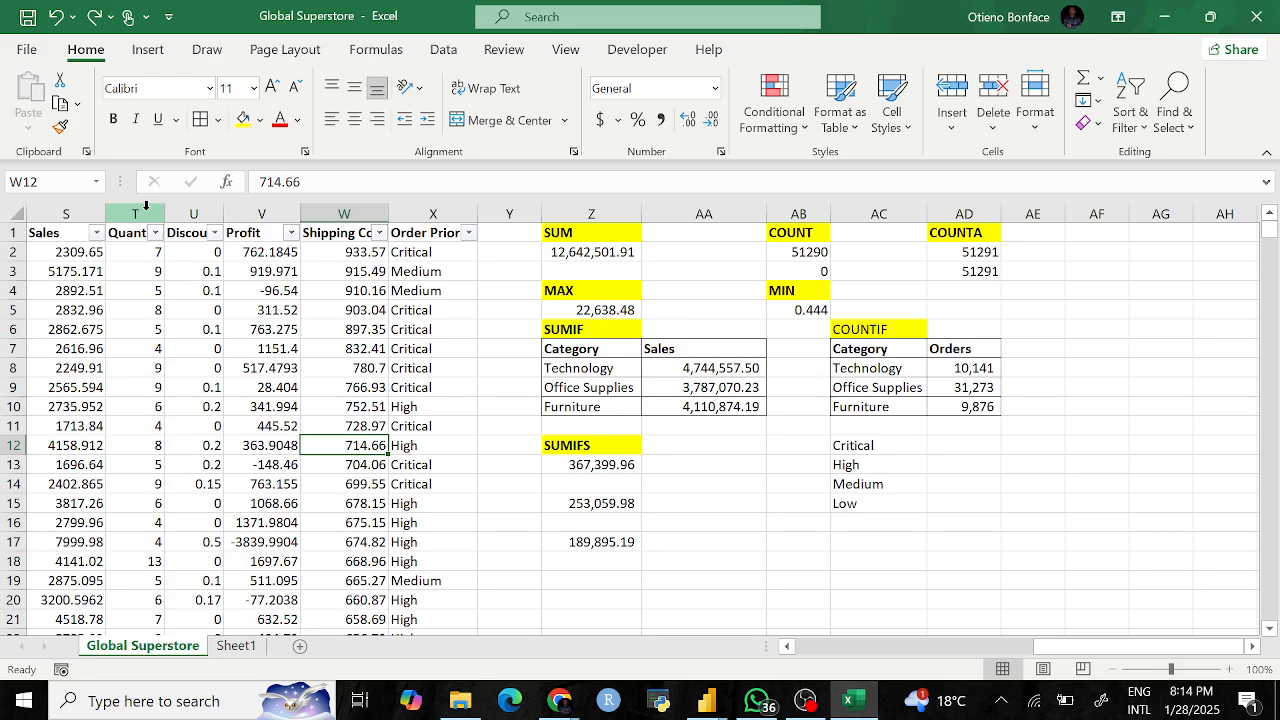
Step: Jump to the last Profit value and select the empty cell V51292 below it
click(272, 210)
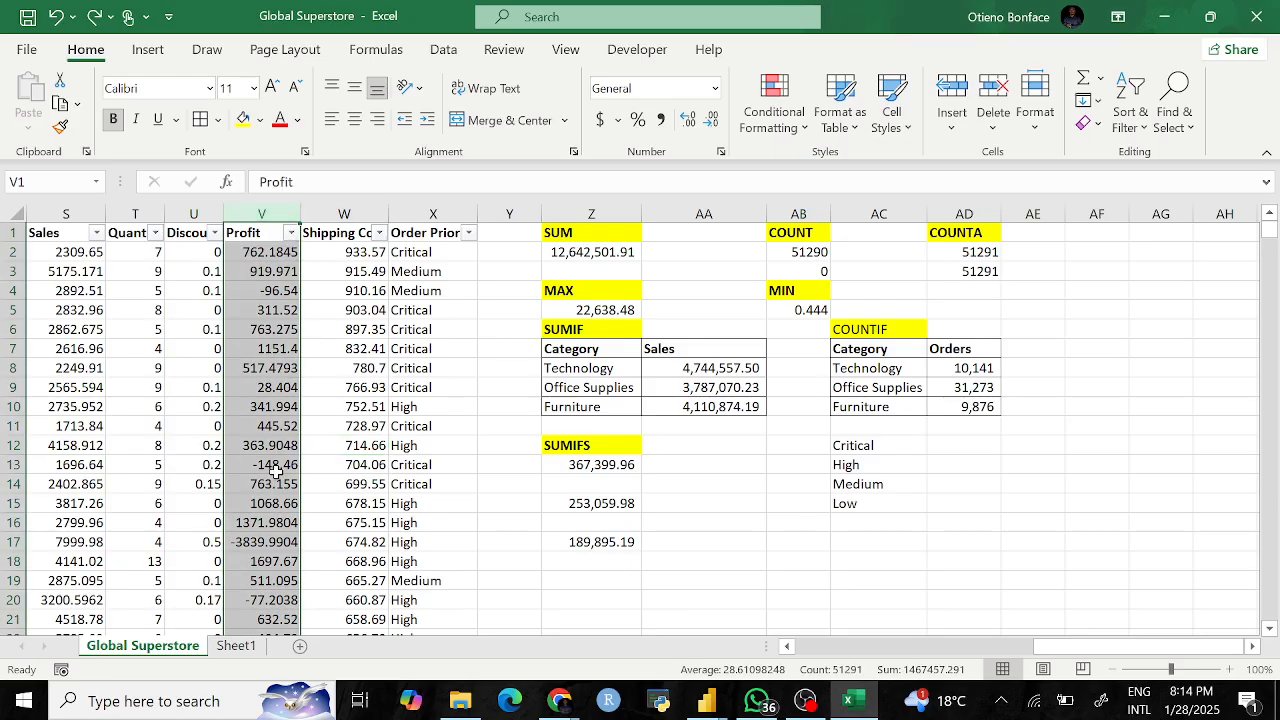
scroll(280, 445, down, 5)
scroll(258, 340, up, 5)
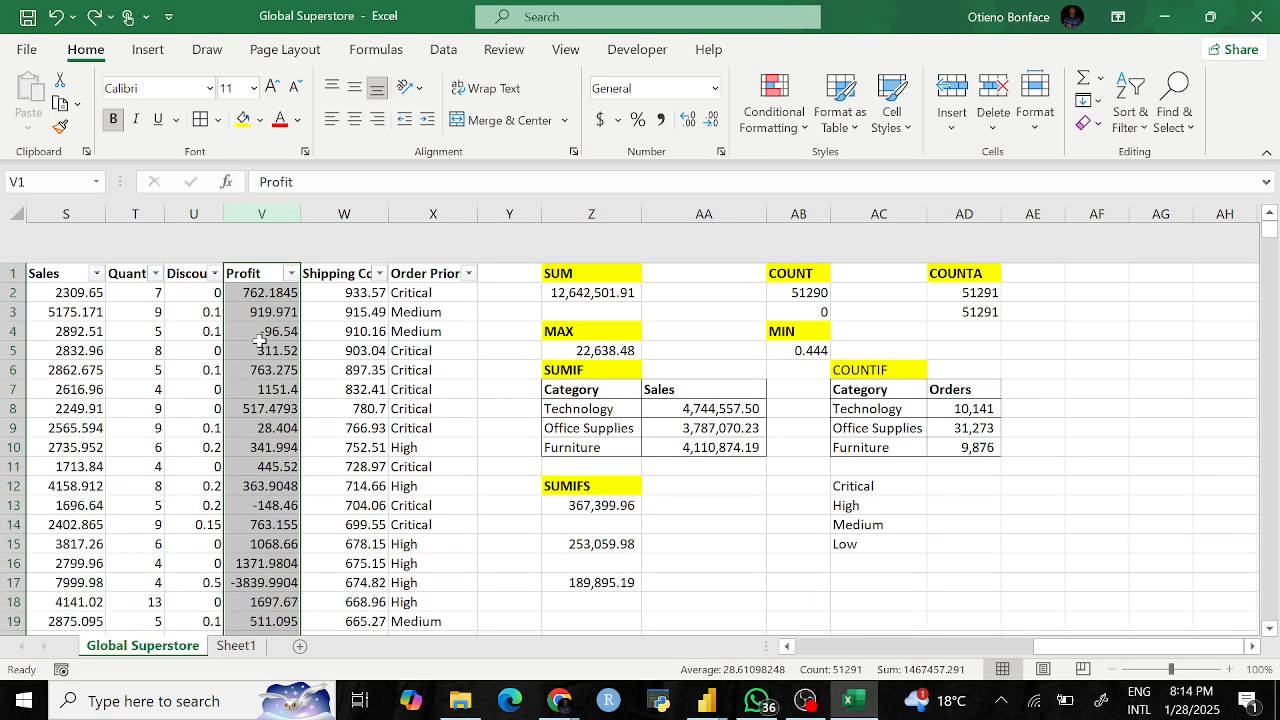
click(266, 271)
click(262, 251)
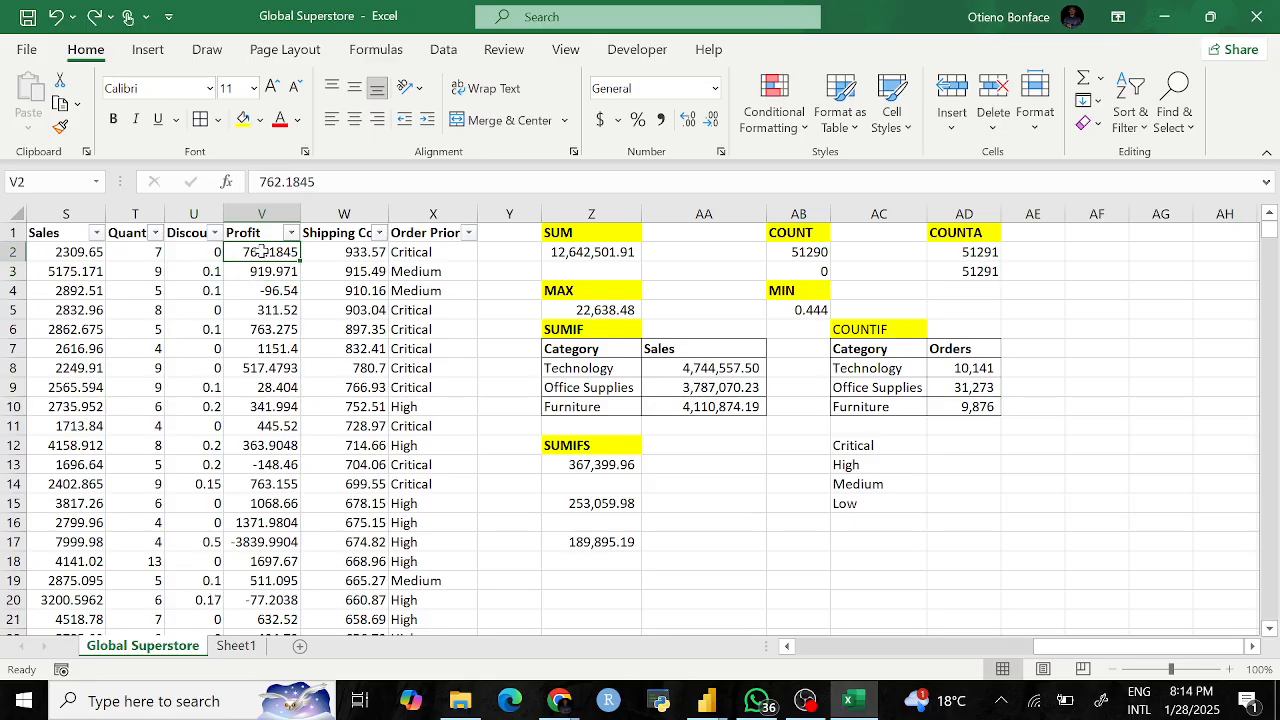
key(super+space)
key(ctrl+Down)
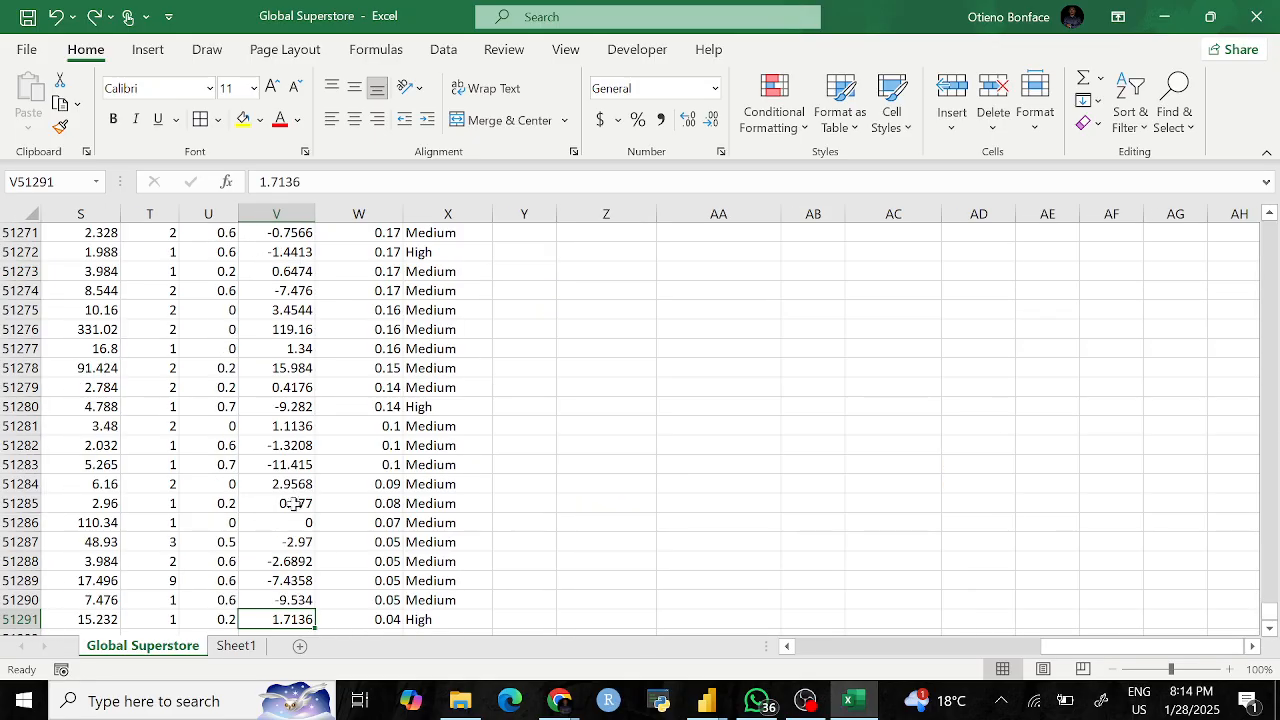
scroll(279, 615, down, 1)
scroll(281, 605, down, 1)
click(276, 567)
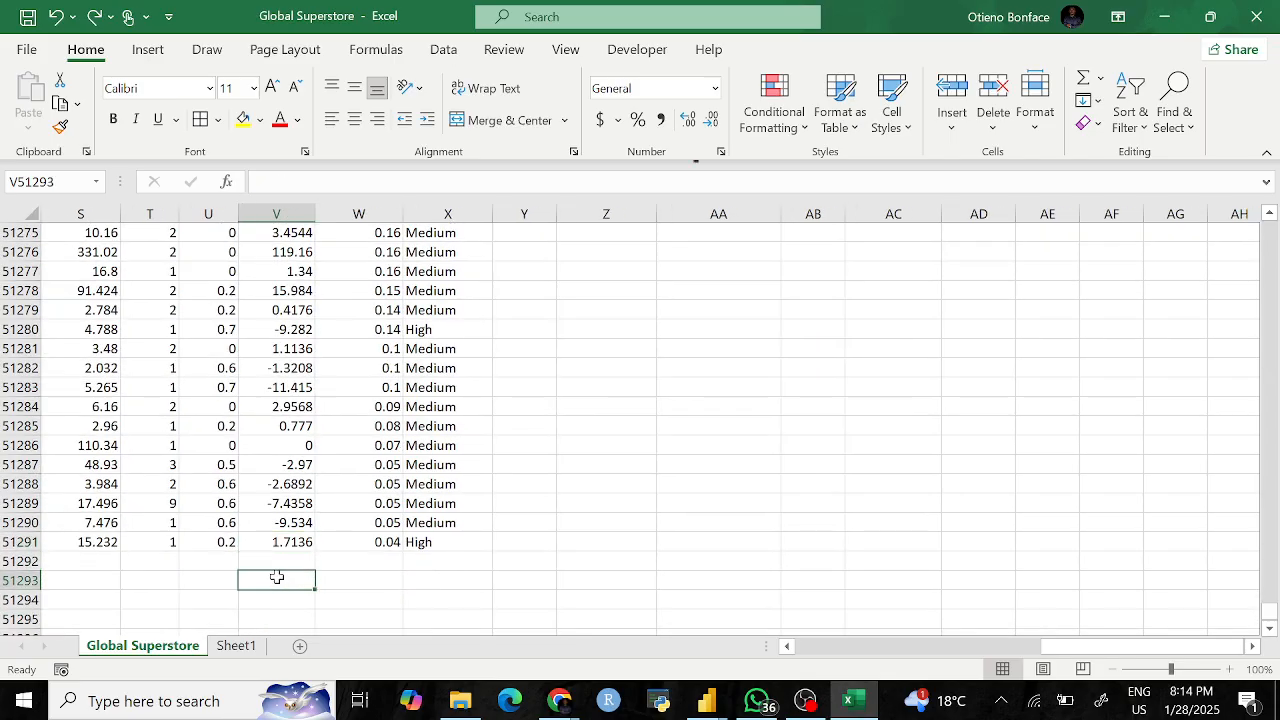
Step: Enter =SUM(V2:V51291) in V51292, totalling the Profit column to 1467457.3
text(=sum)
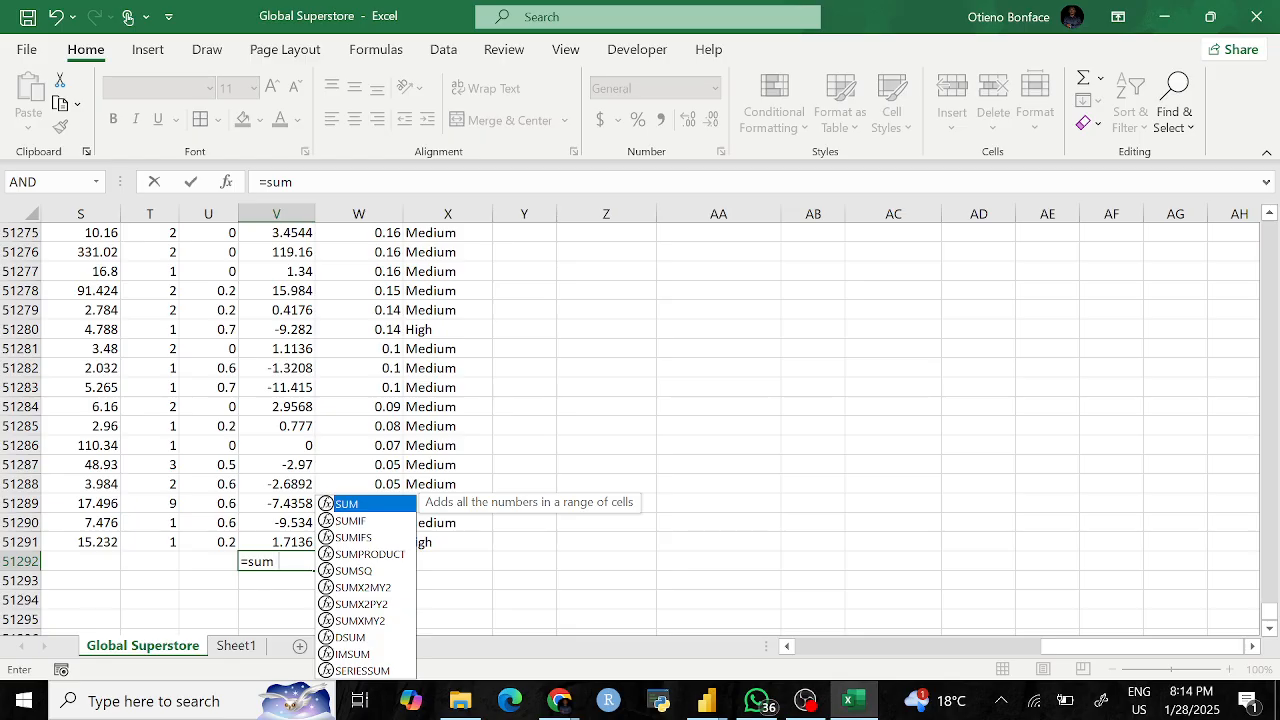
text(()
click(288, 542)
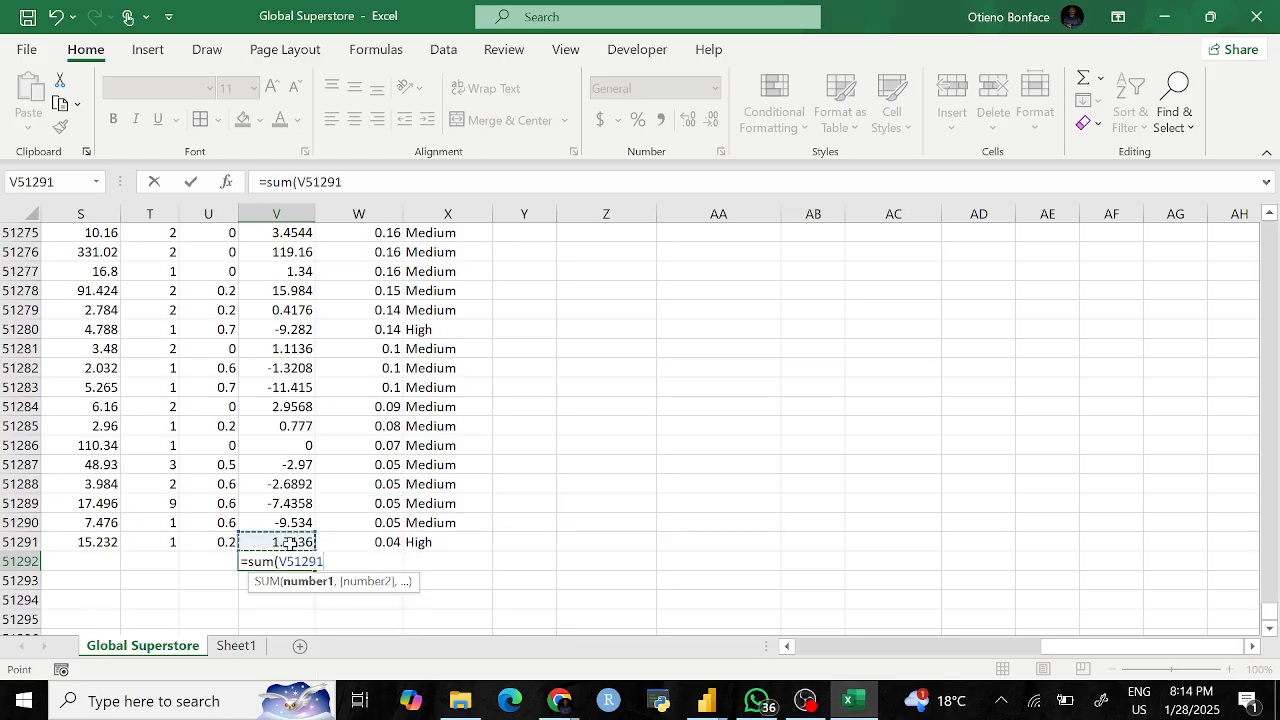
key(ctrl+shift+Up)
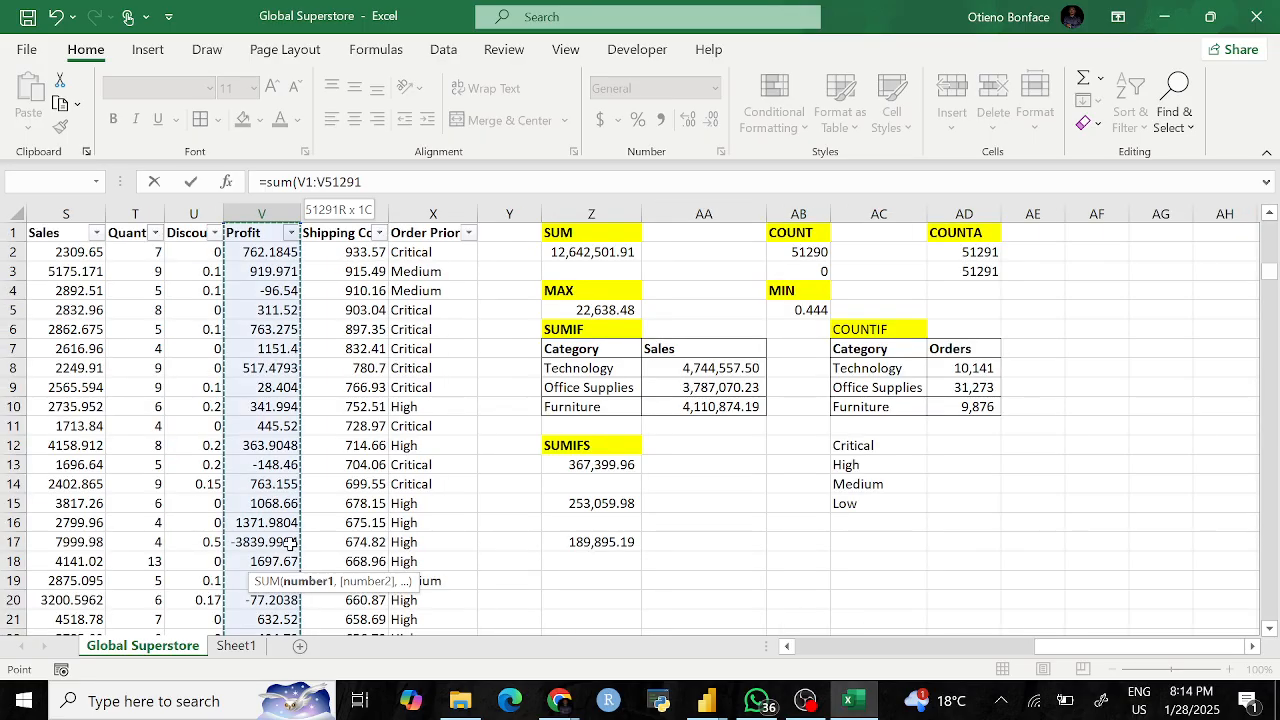
key(shift+Down)
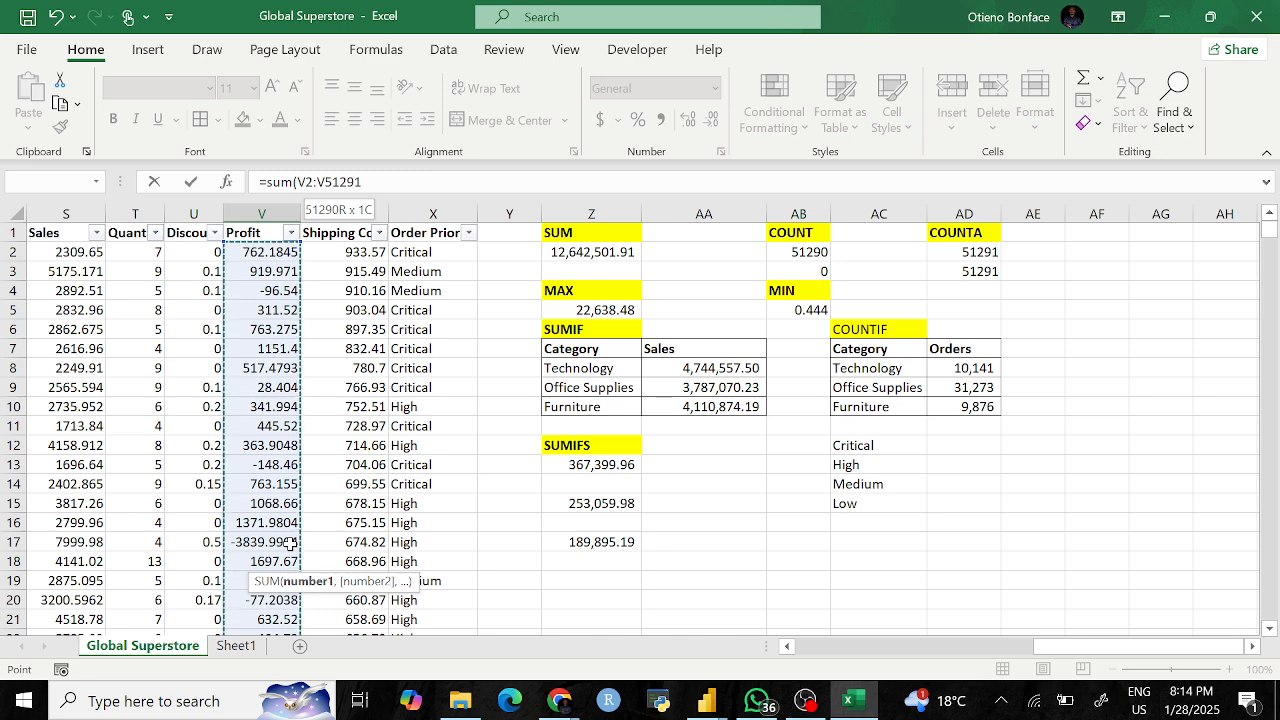
key(Return)
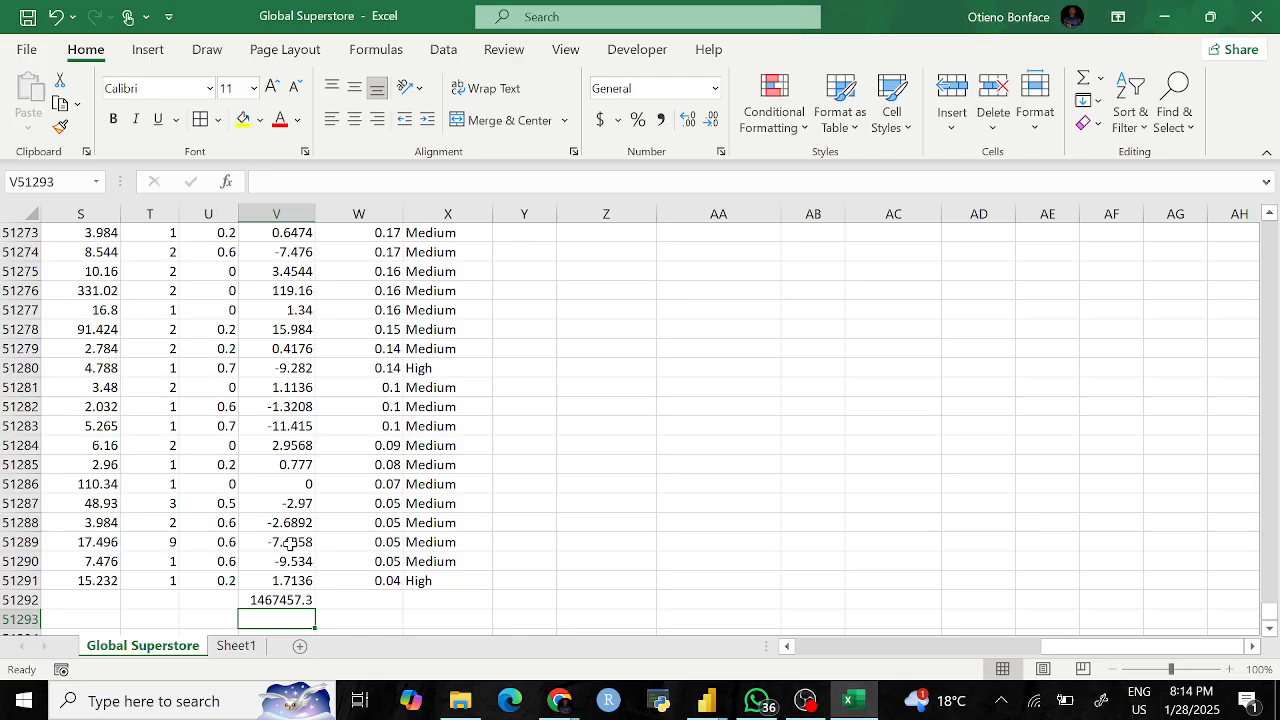
Step: Review the Profit total formula in edit mode, leaving it unchanged
click(276, 598)
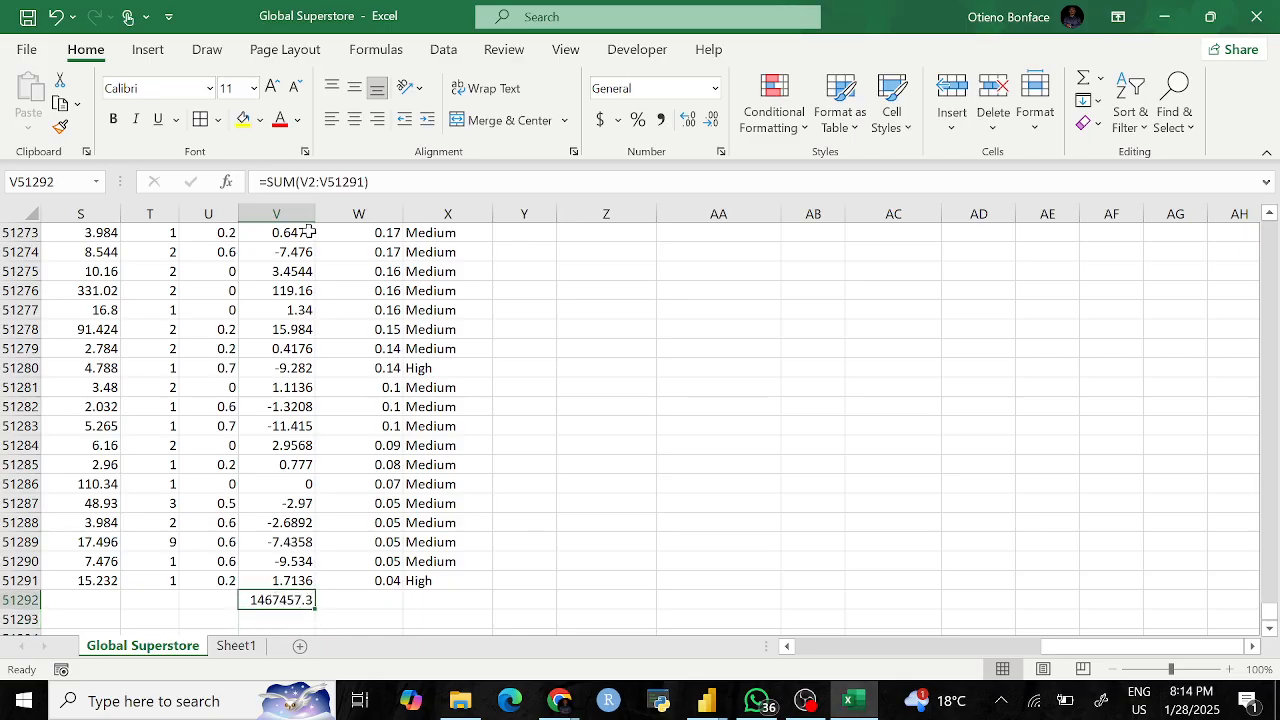
double_click(276, 598)
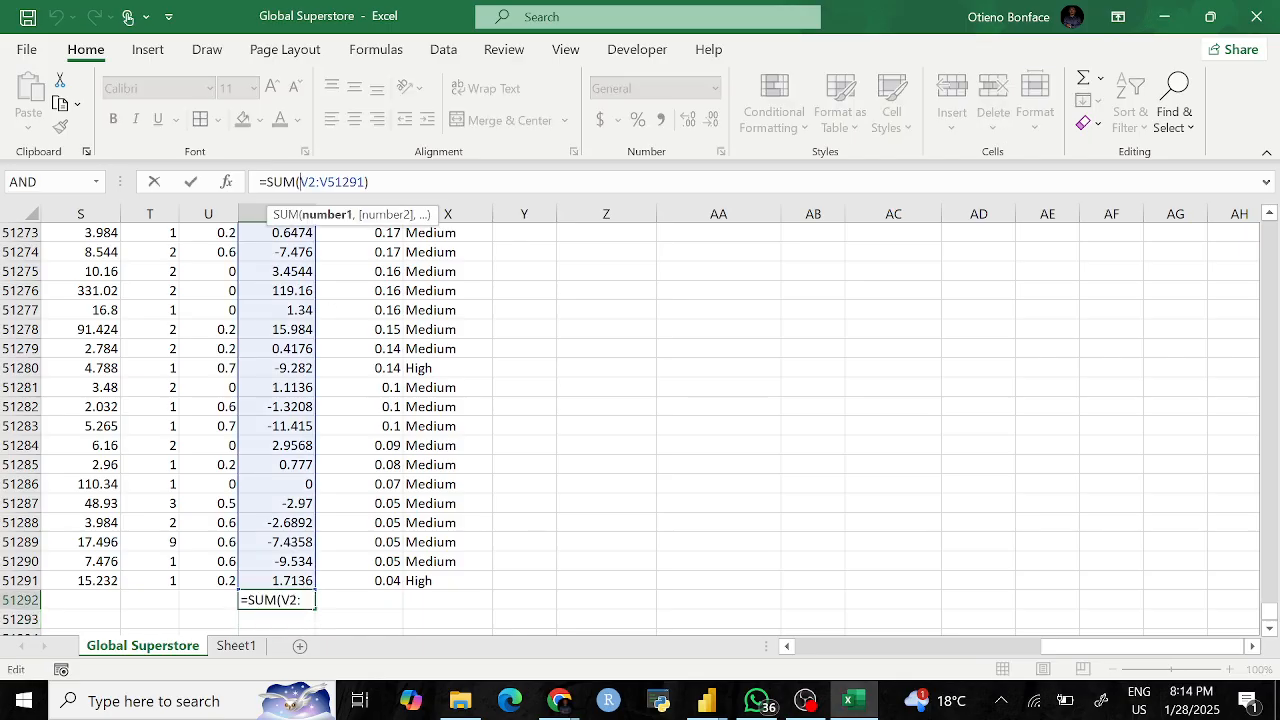
click(320, 182)
click(312, 182)
click(338, 182)
click(302, 182)
key(Return)
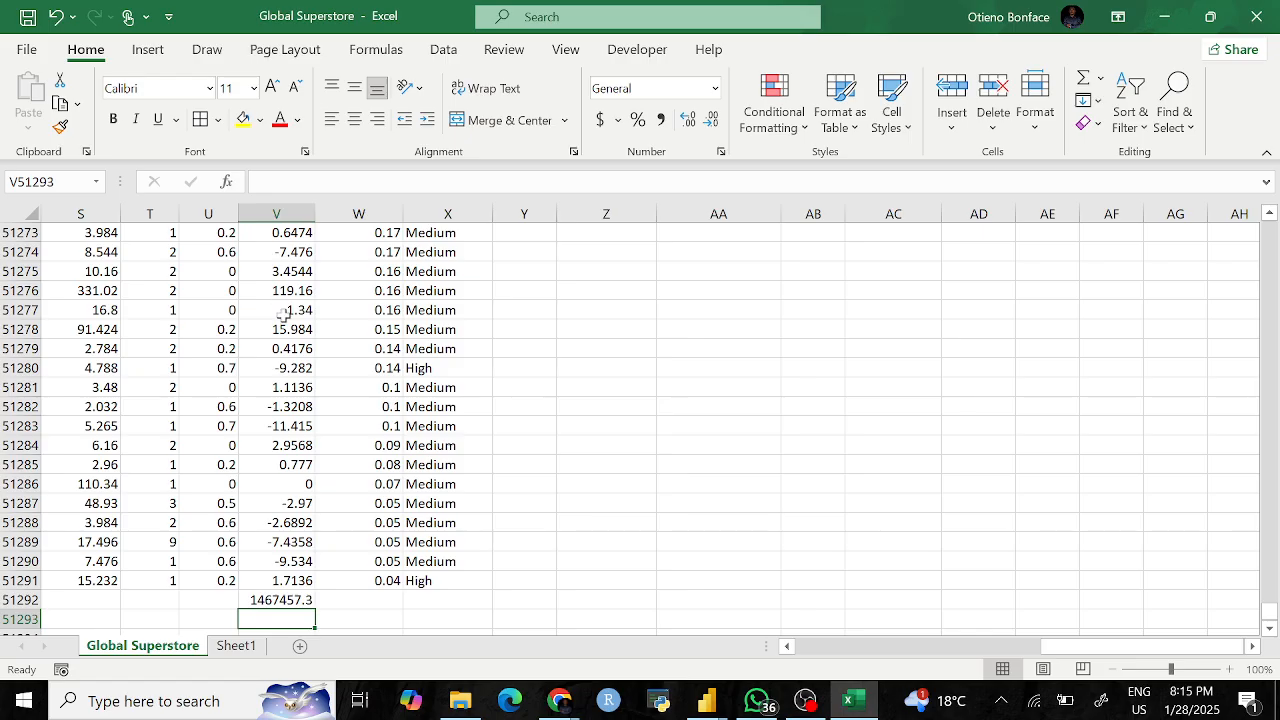
Step: Remove the total formula so V51292 is left empty
click(278, 602)
drag(372, 182, 258, 182)
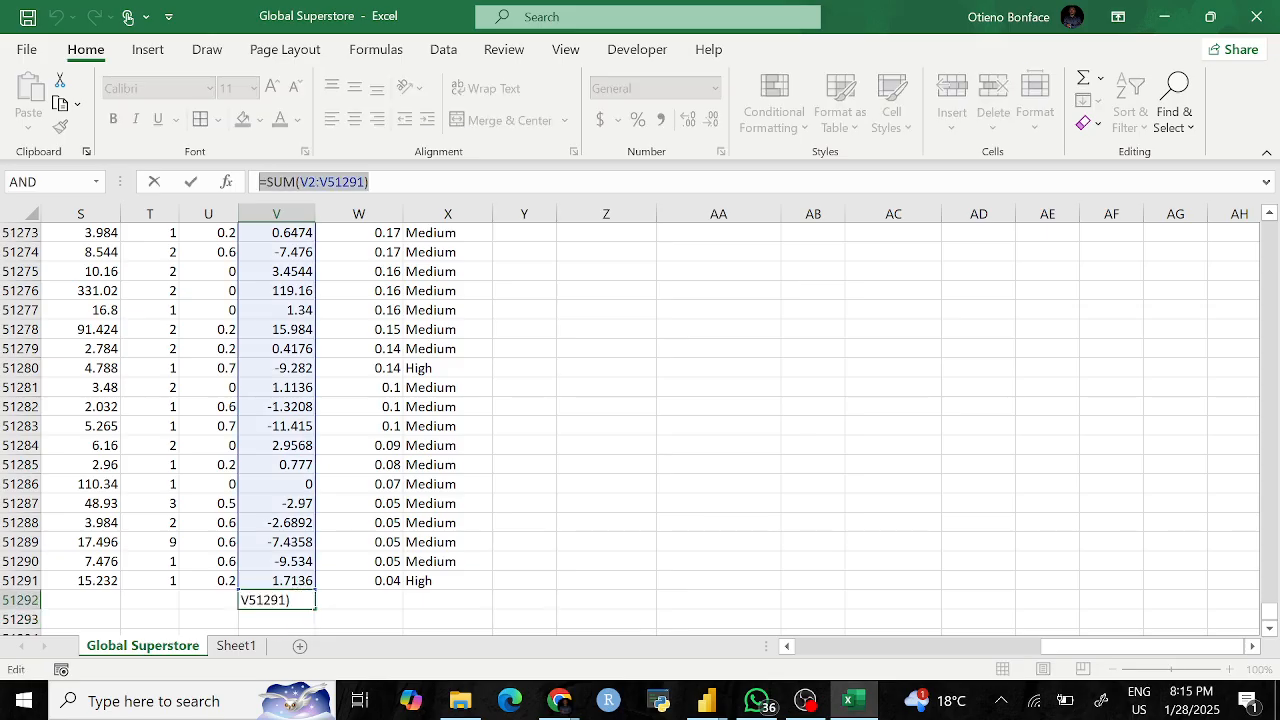
key(Escape)
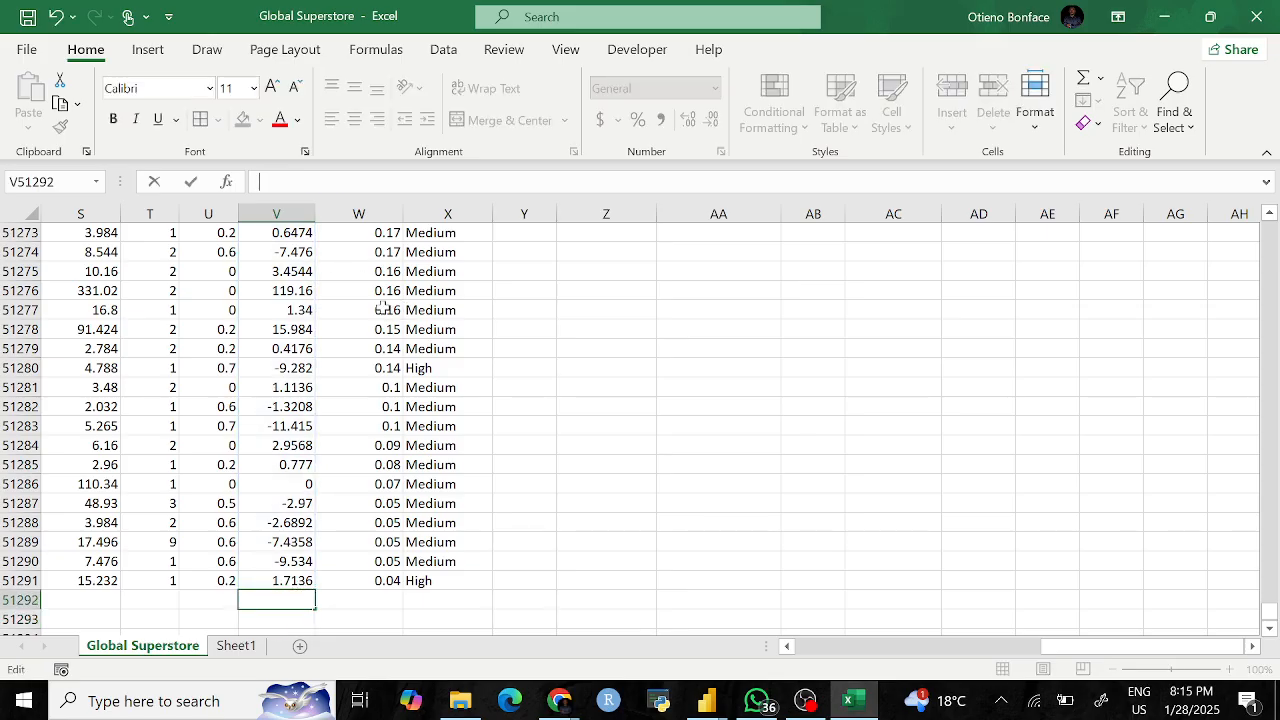
click(580, 545)
click(277, 583)
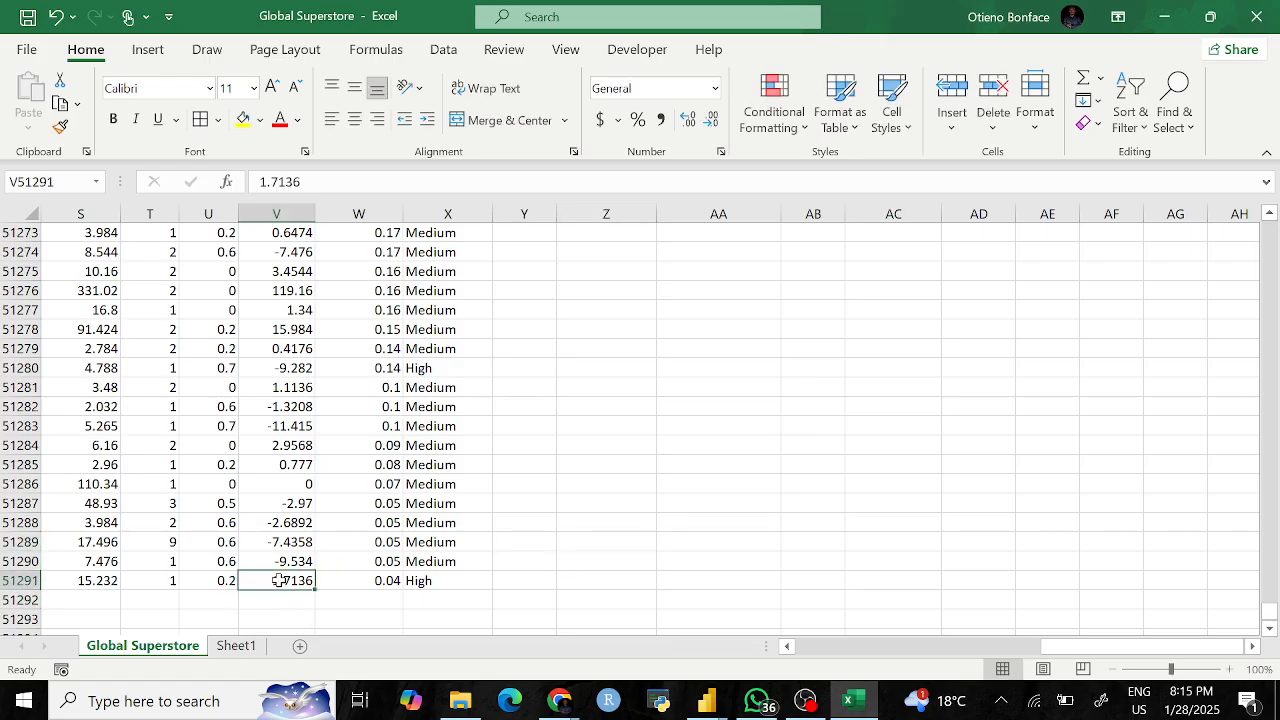
Step: Return to the top of the sheet and look over the priority labels in AC12:AC15
key(ctrl+Up)
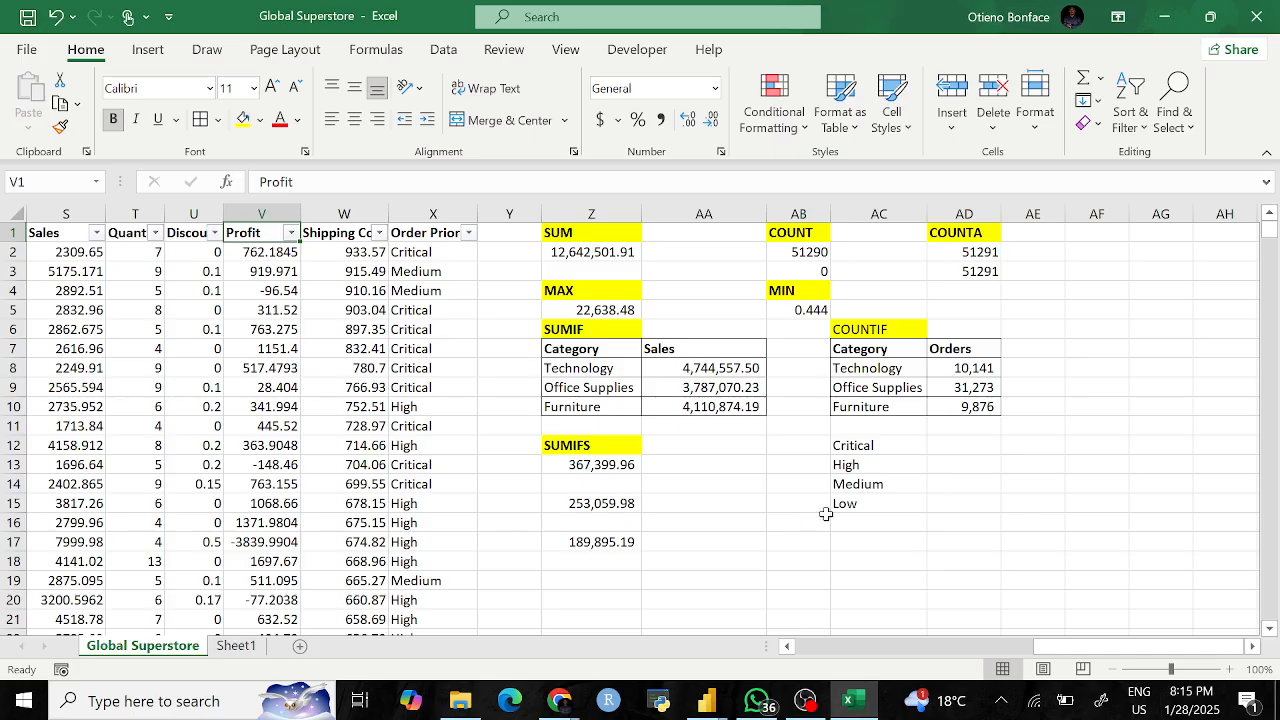
click(860, 503)
right_click(852, 503)
click(1098, 425)
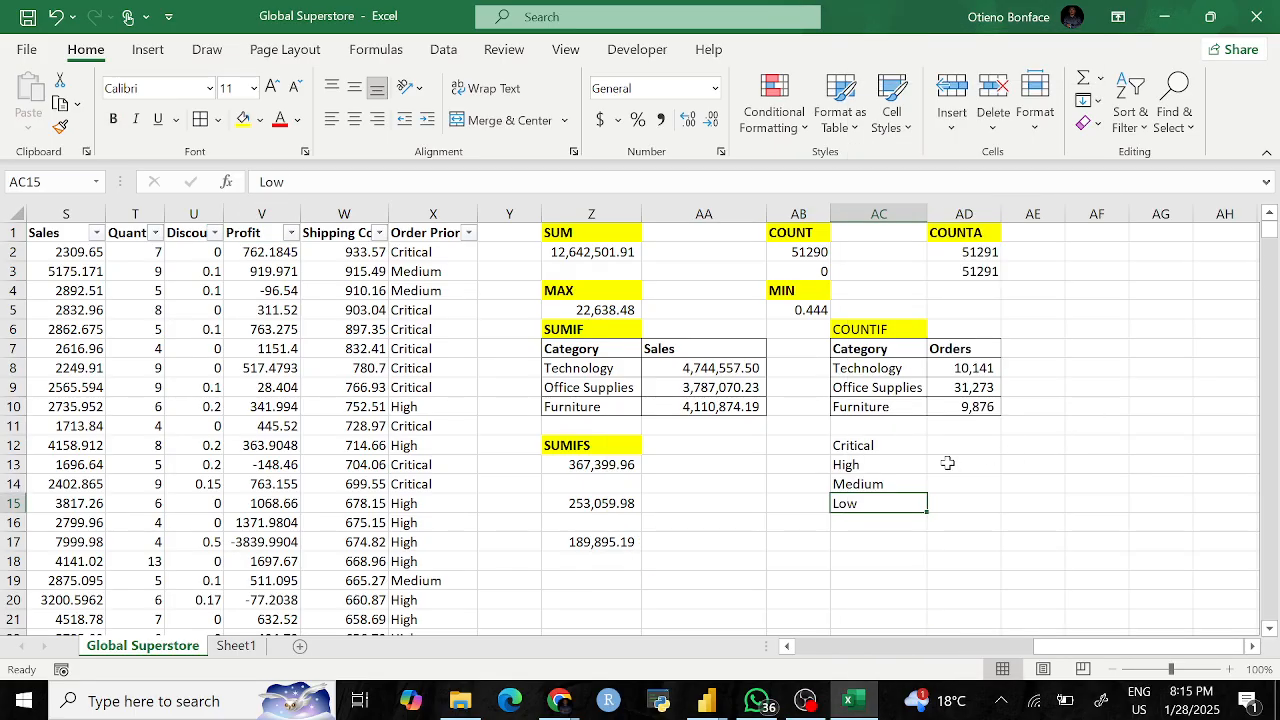
click(862, 449)
click(873, 483)
Step: Enter =COUNTIF(X:X,"Critical") in AD12 to count Critical orders (3932)
click(962, 448)
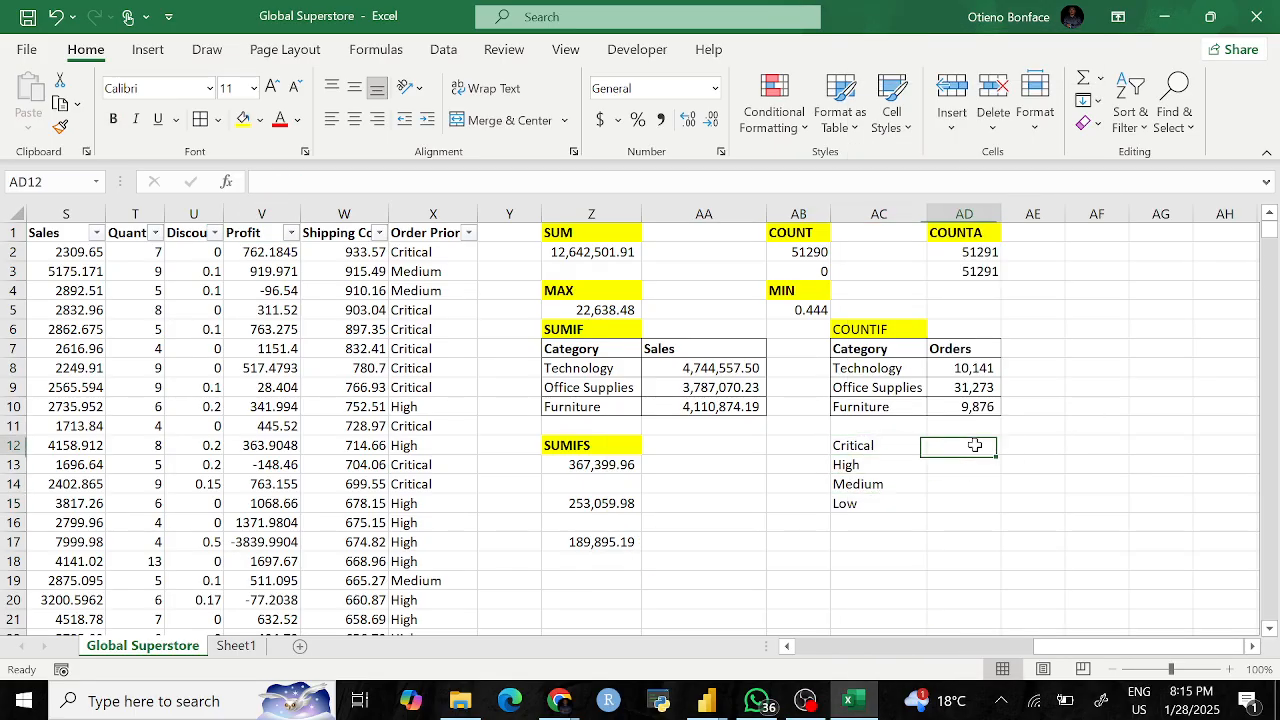
text(=)
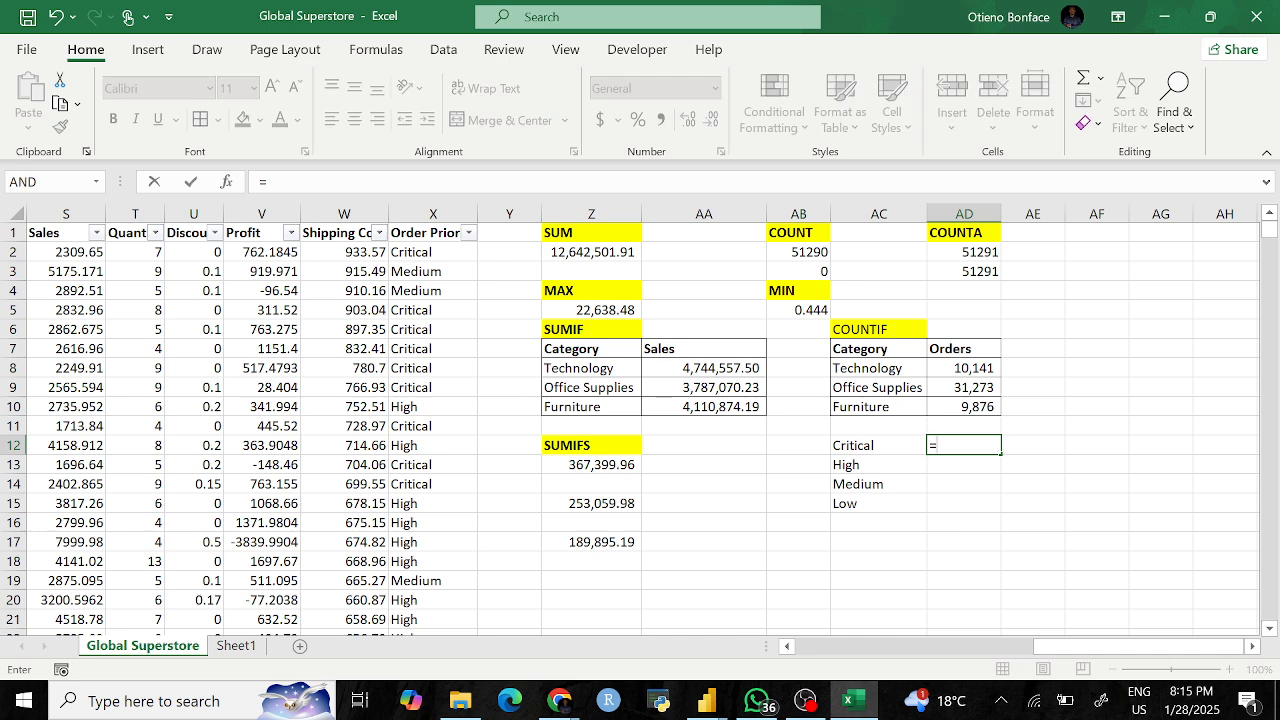
text(count)
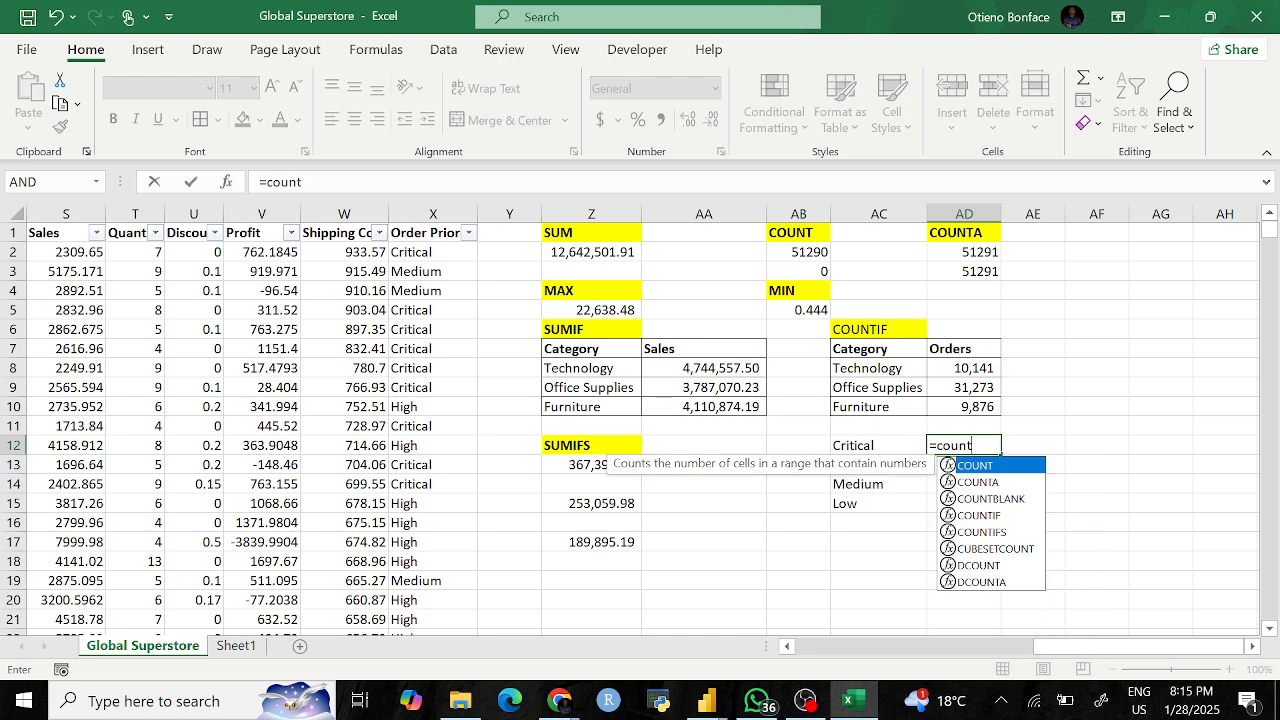
text(if)
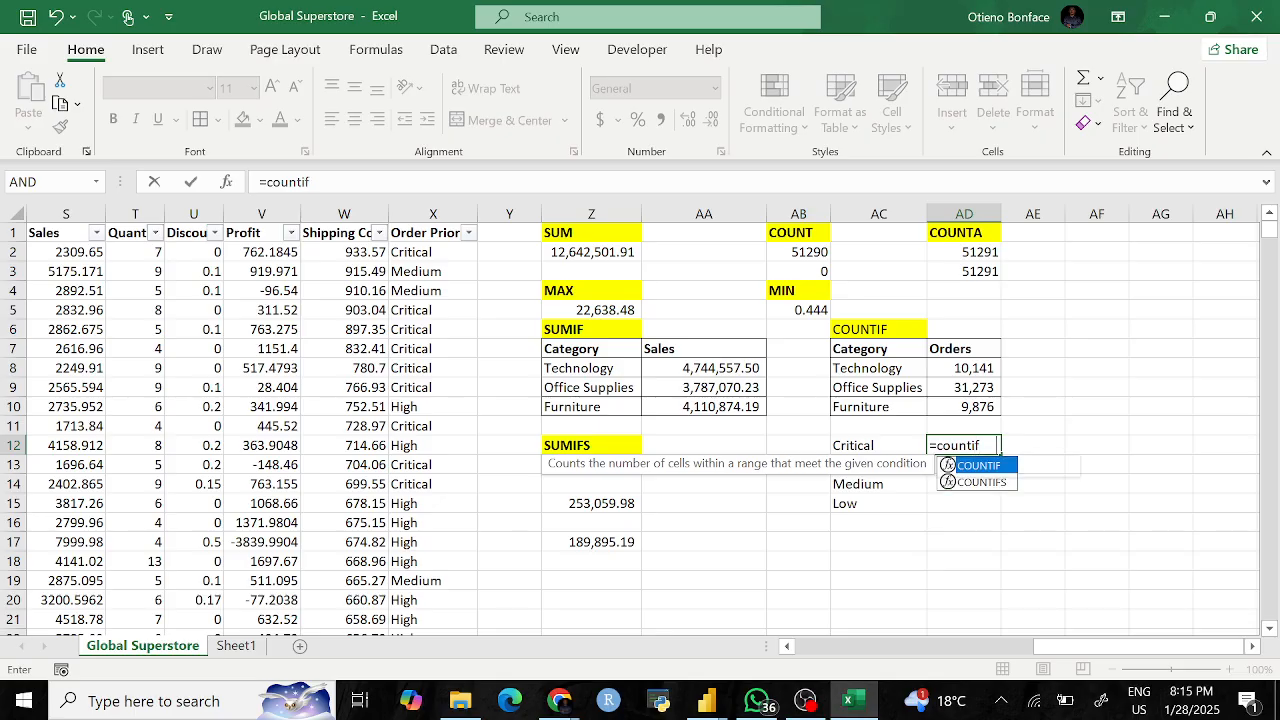
key(Tab)
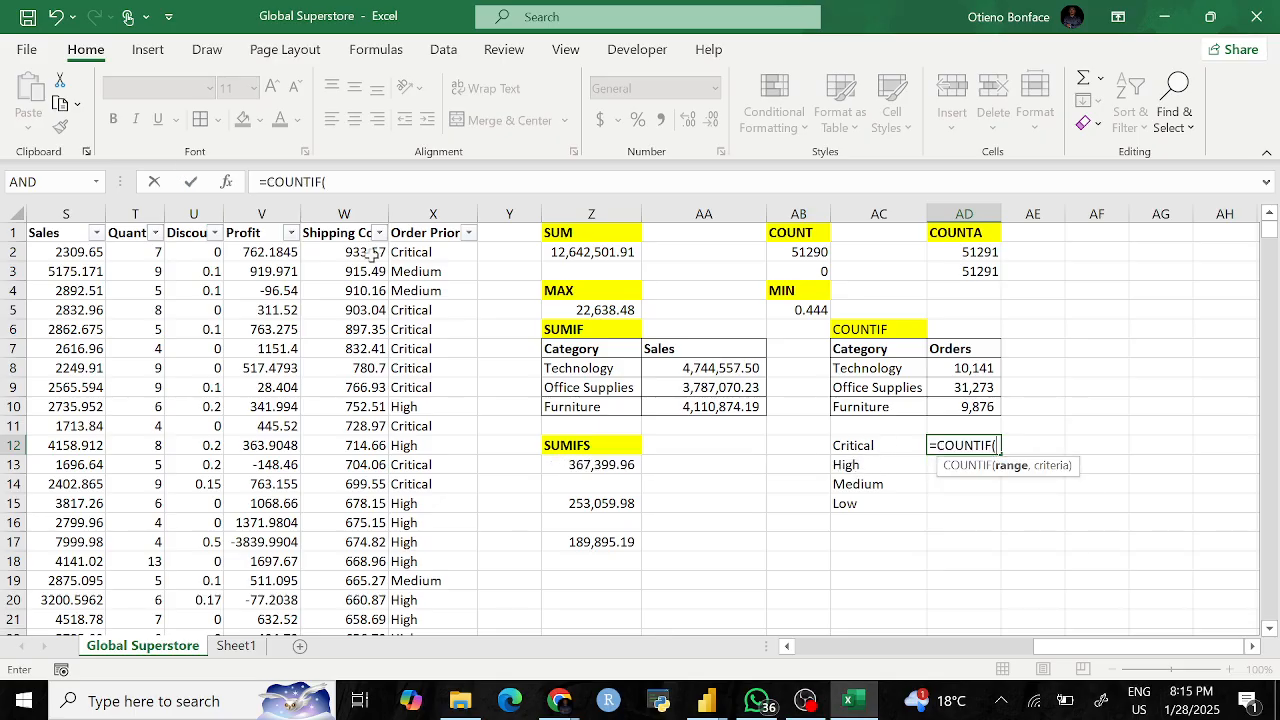
click(425, 214)
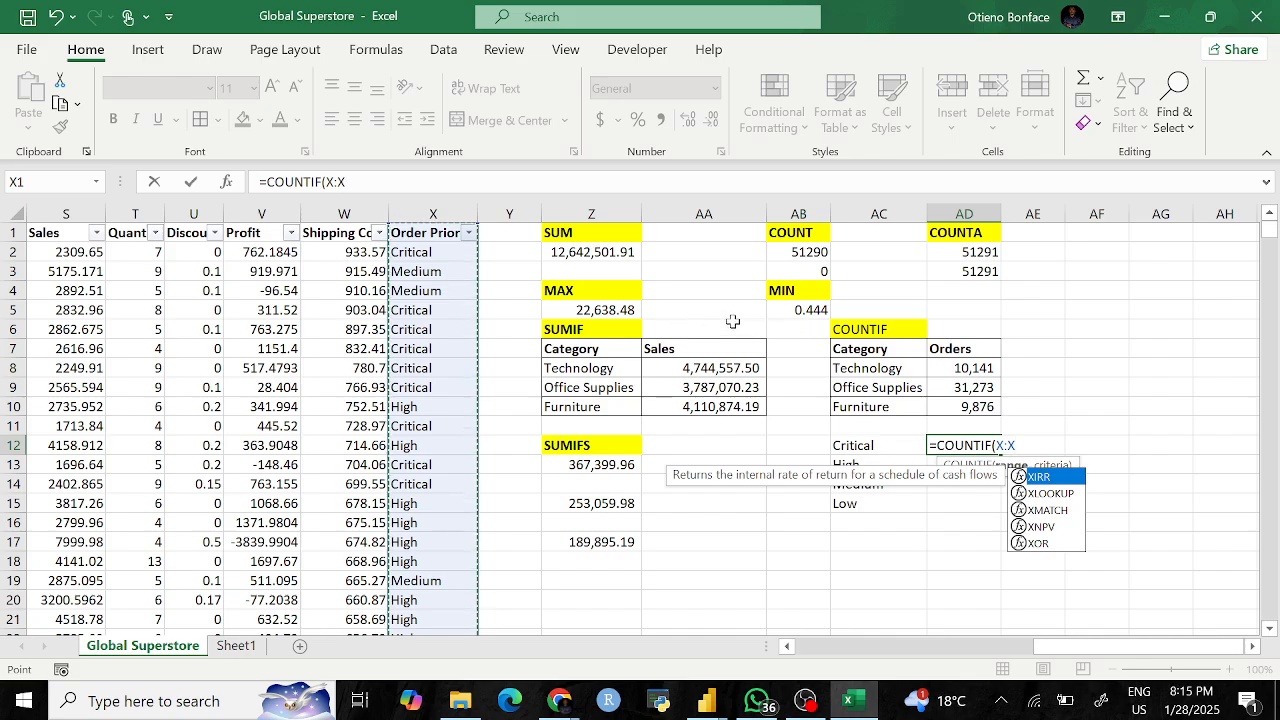
text(,)
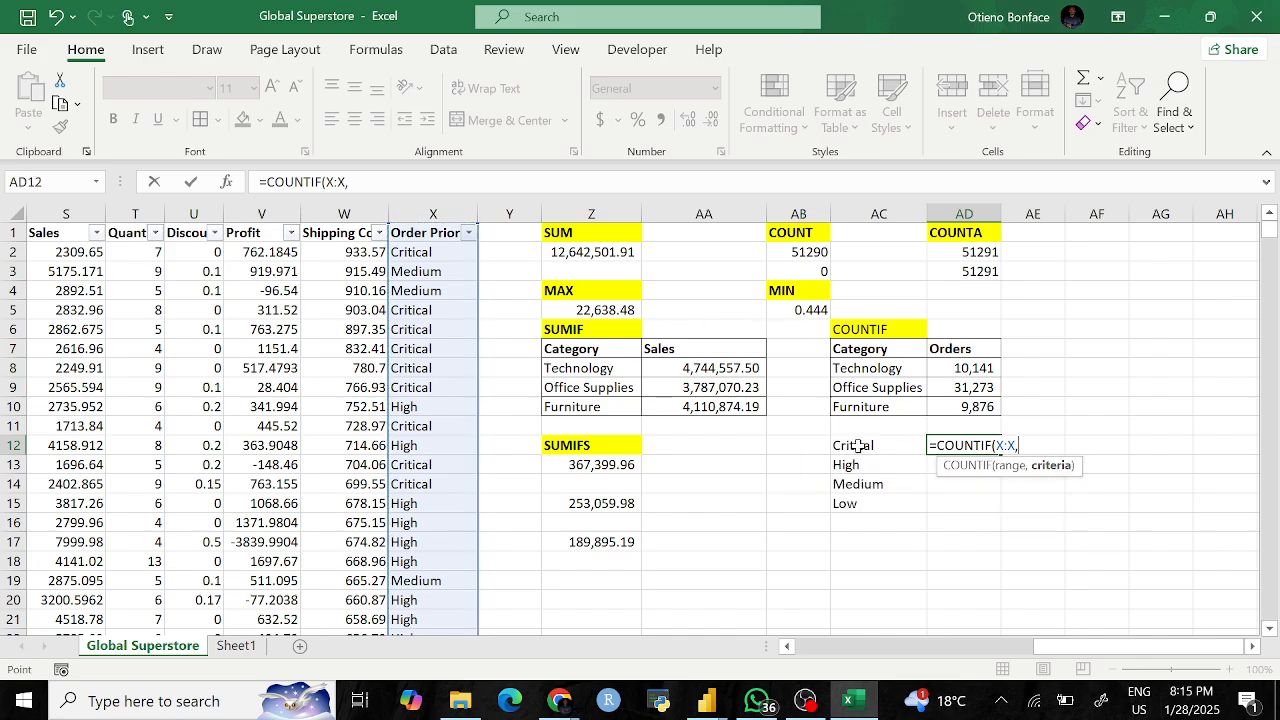
click(856, 447)
key(BackSpace)
key(BackSpace)
key(BackSpace)
key(BackSpace)
text("")
key(F2)
key(Left)
text(Critical)
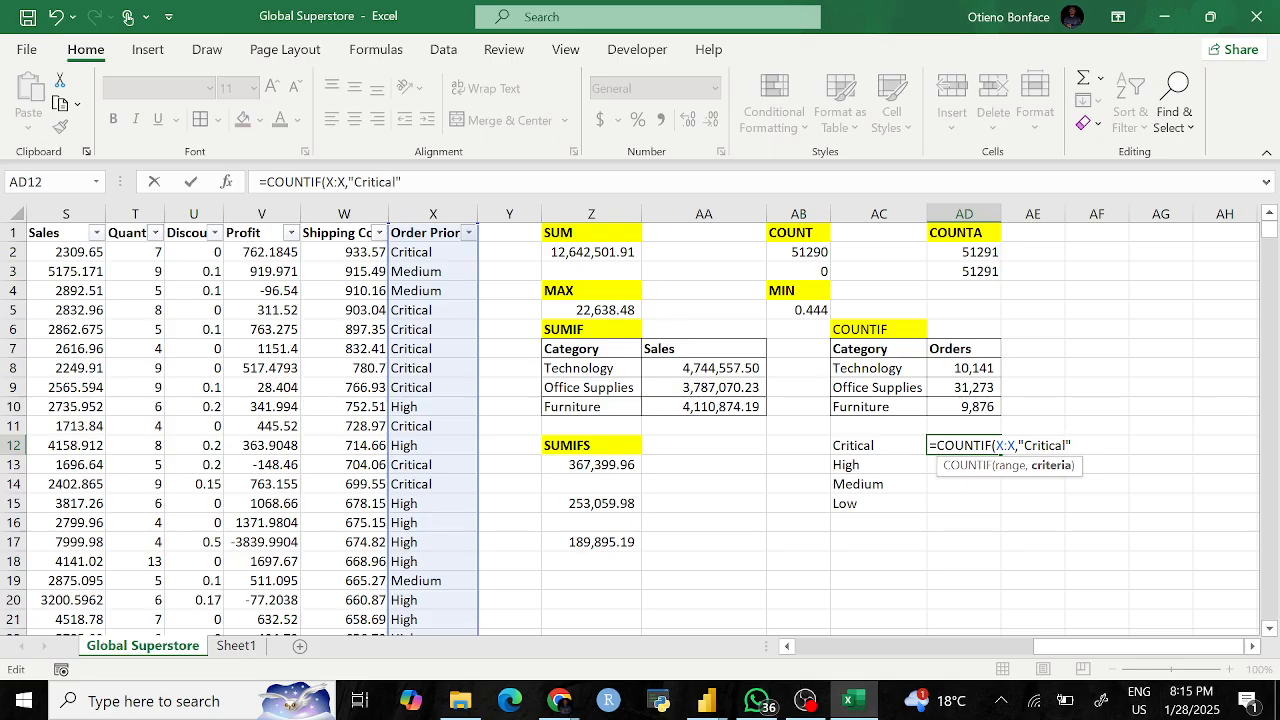
key(Return)
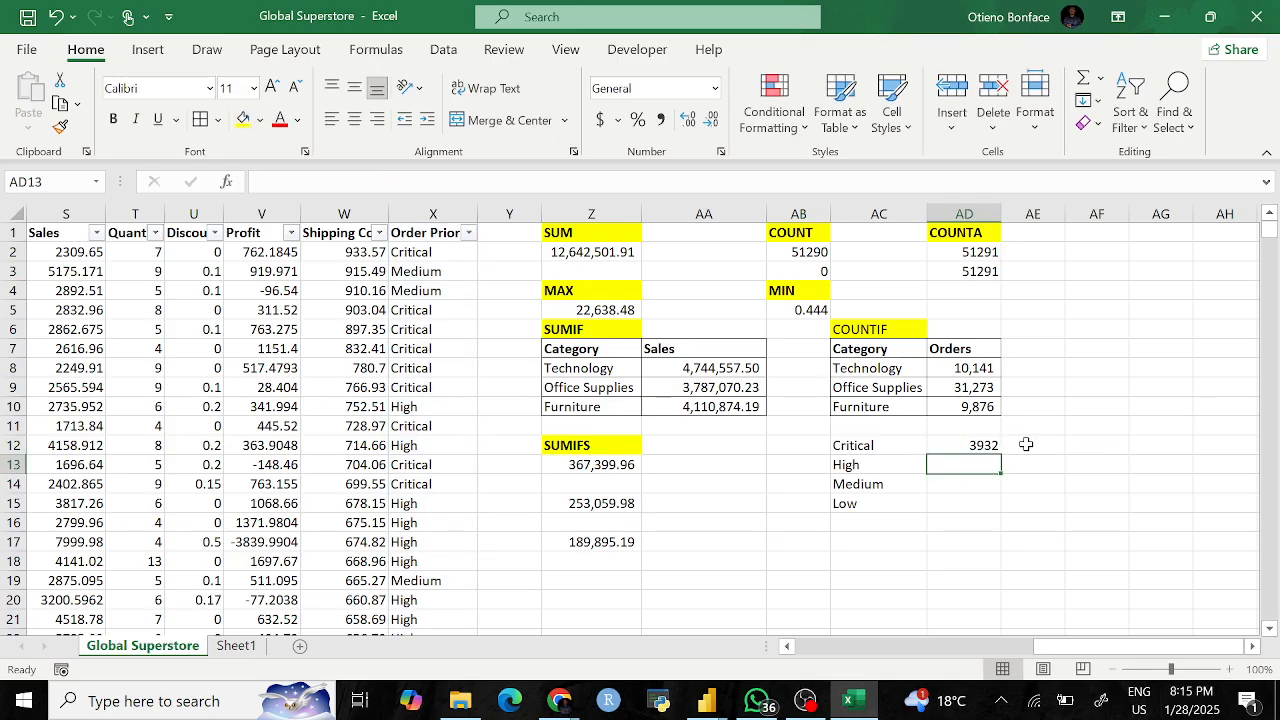
Step: Replace the quoted "Critical" criterion in AD12 with a reference to the AC12 label
click(968, 447)
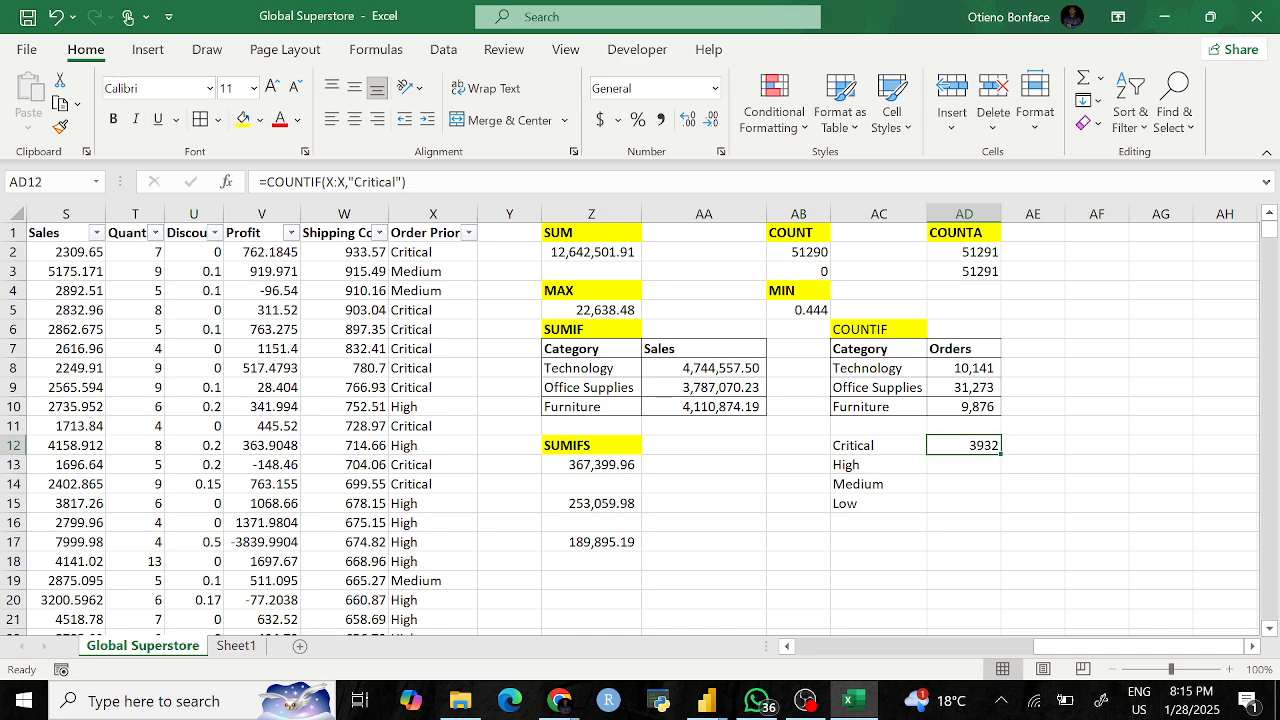
click(980, 465)
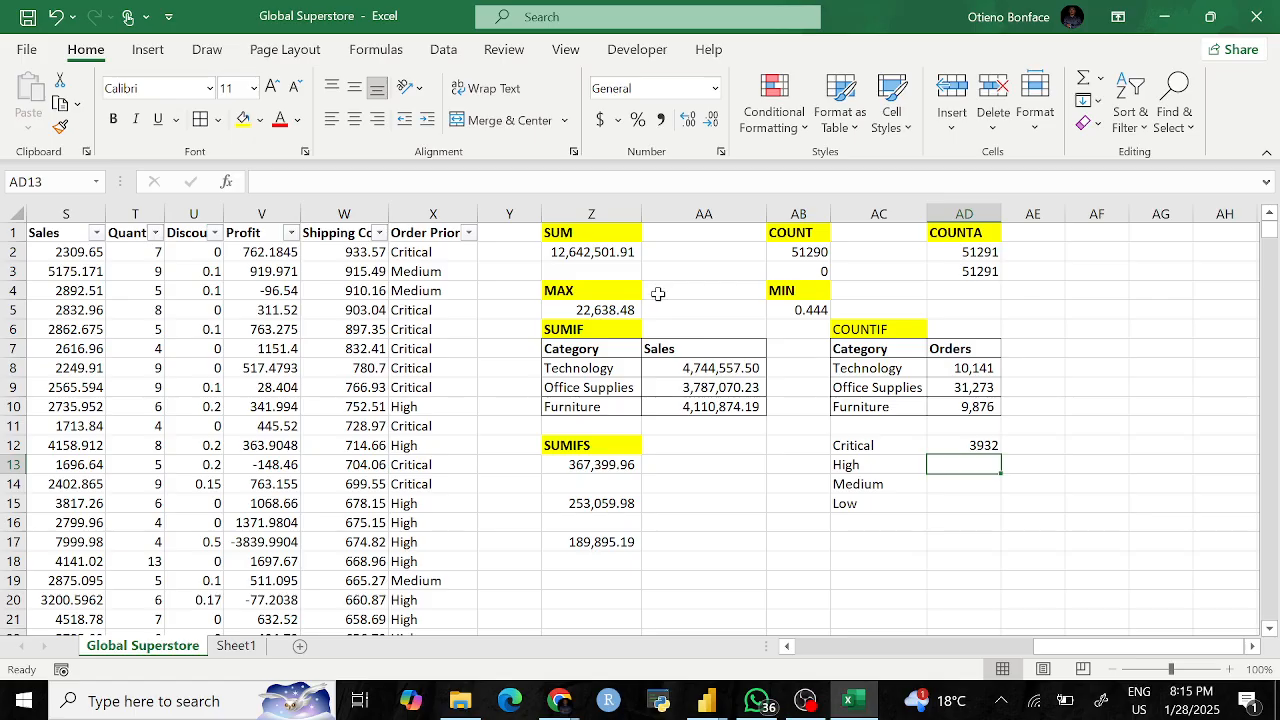
click(968, 446)
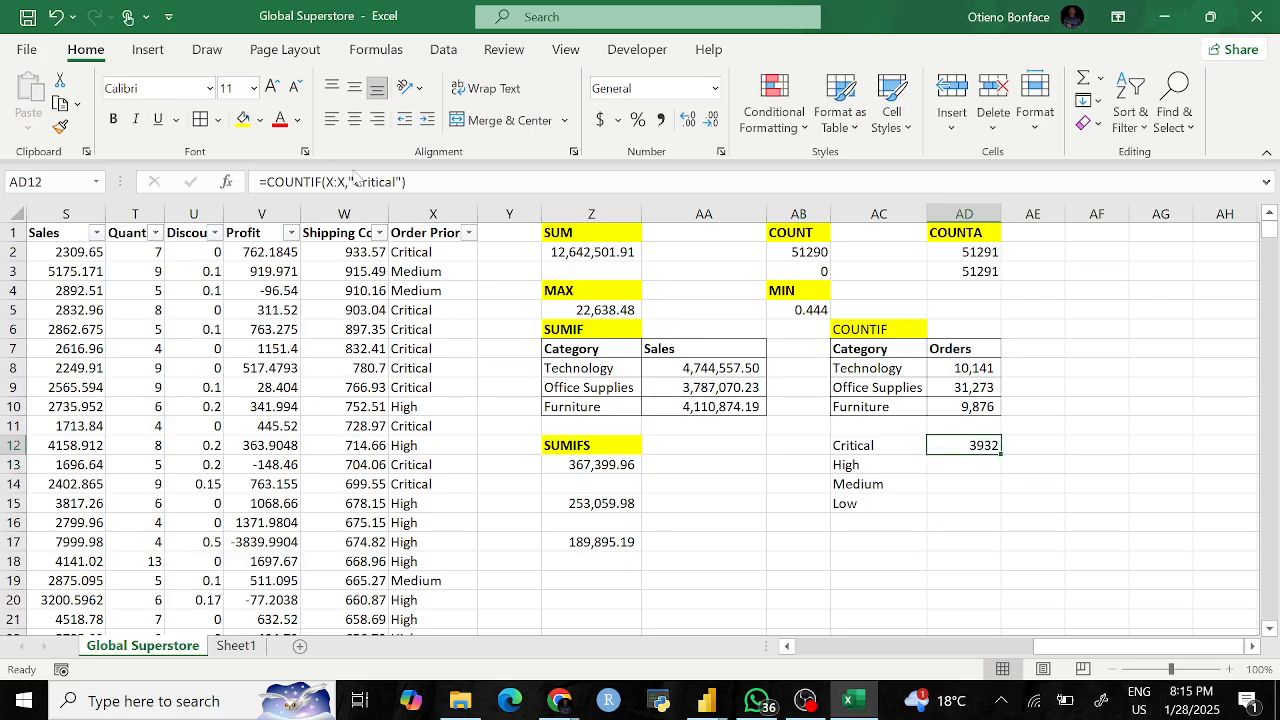
drag(402, 182, 350, 182)
key(Delete)
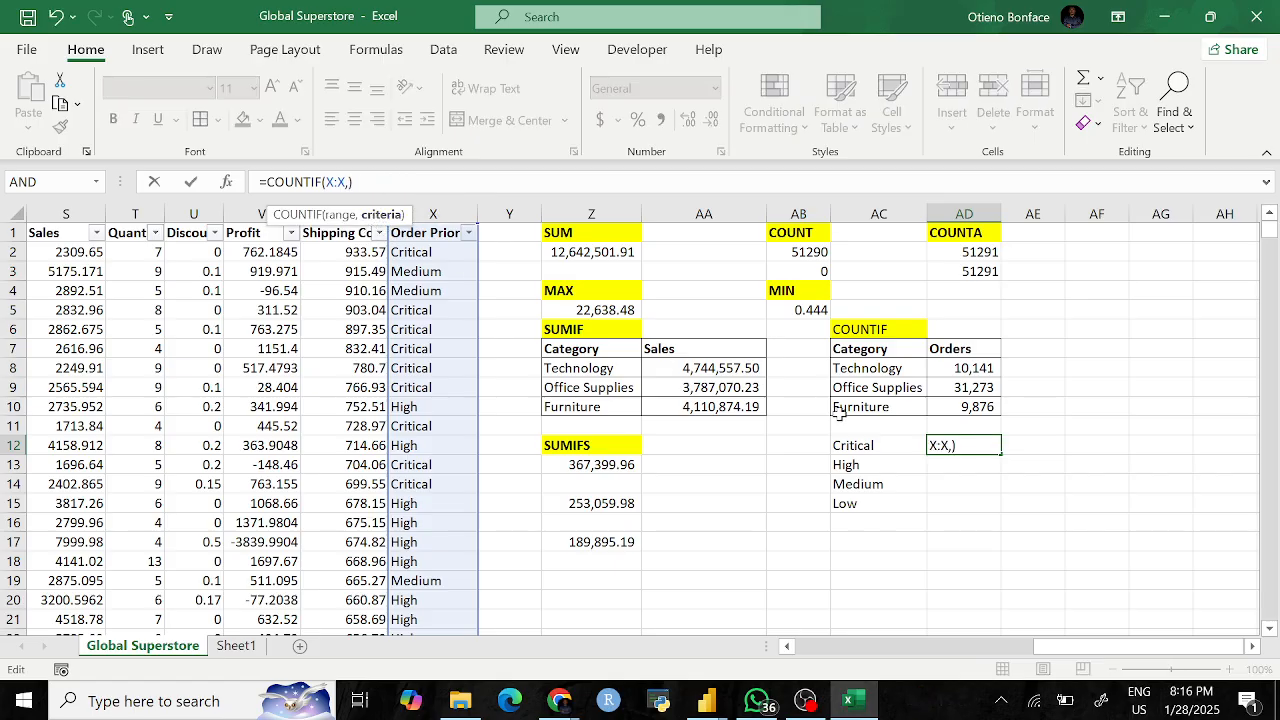
click(860, 446)
key(Return)
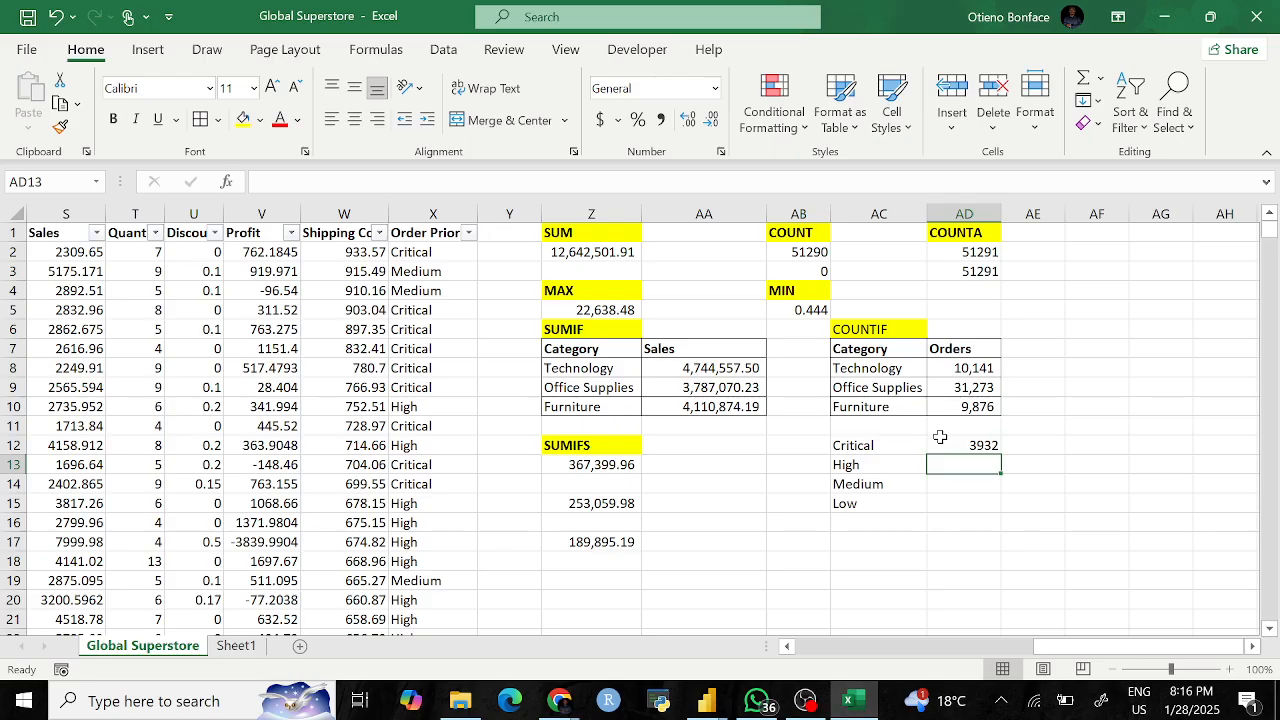
Step: Fill the AD12 count down to AD15, giving High 15501, Medium 29433 and Low 2424
click(878, 450)
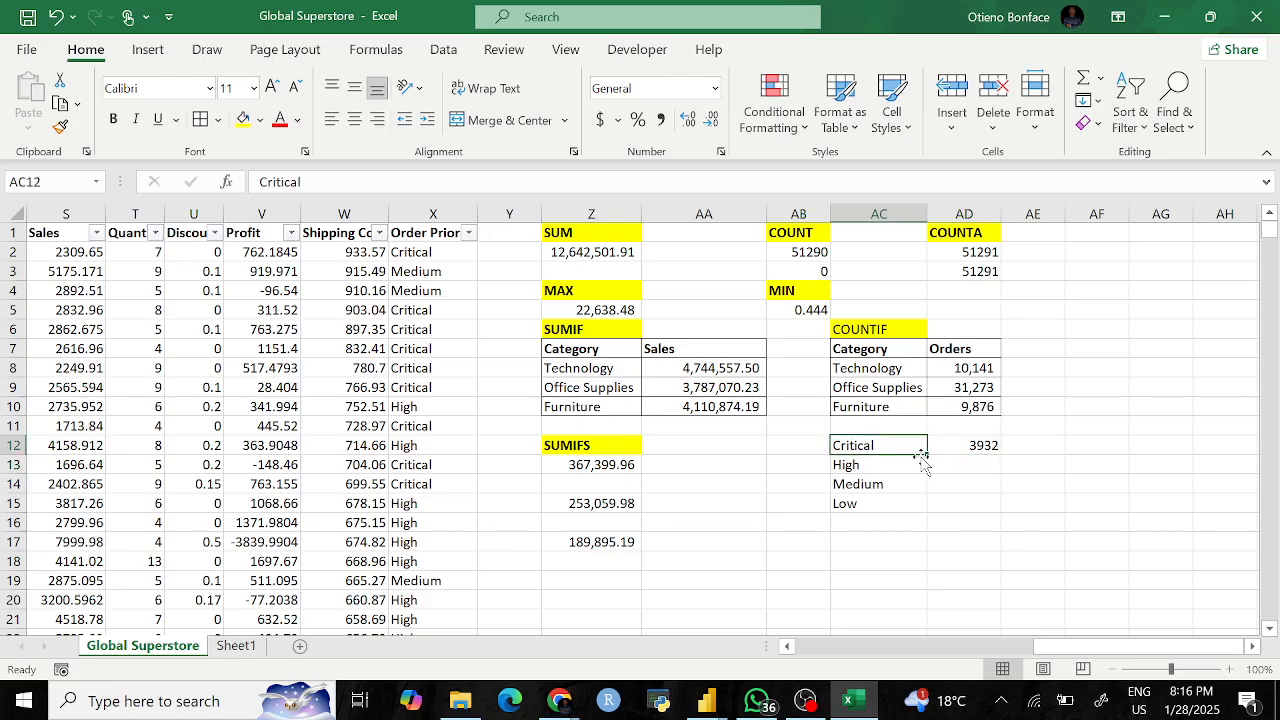
click(976, 443)
drag(1000, 454, 1009, 505)
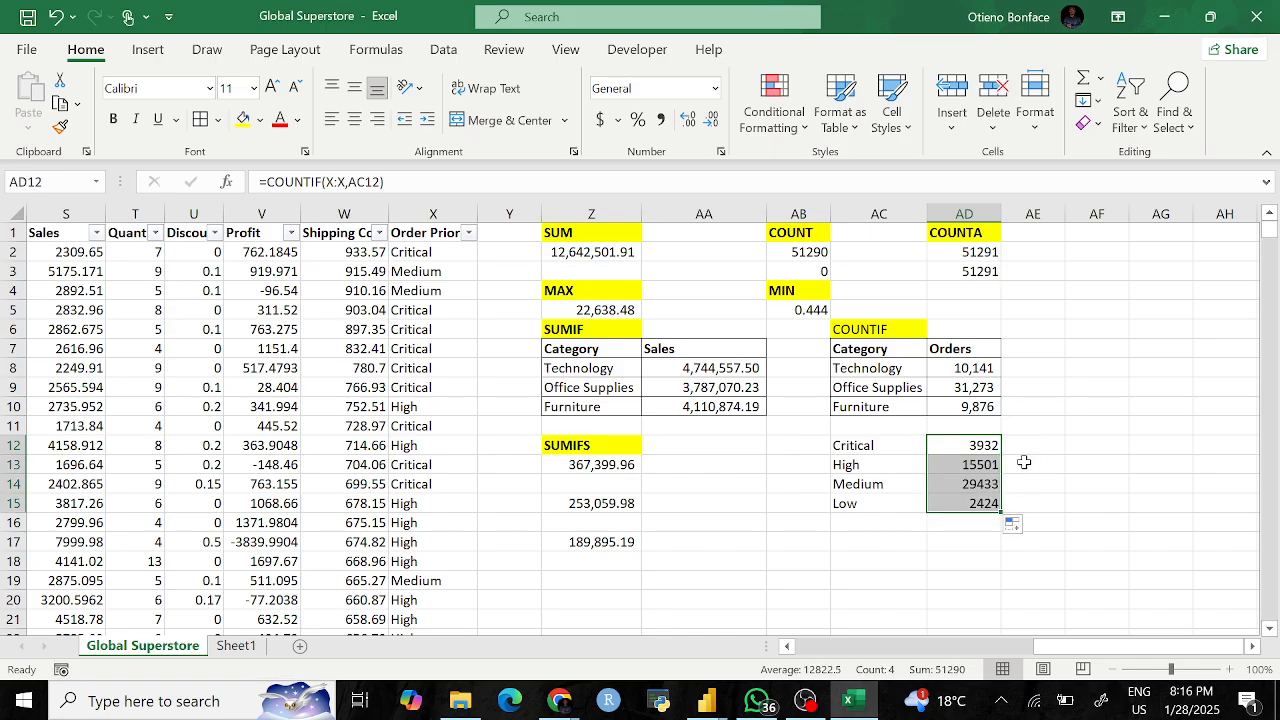
click(1028, 447)
click(975, 447)
click(983, 484)
click(978, 447)
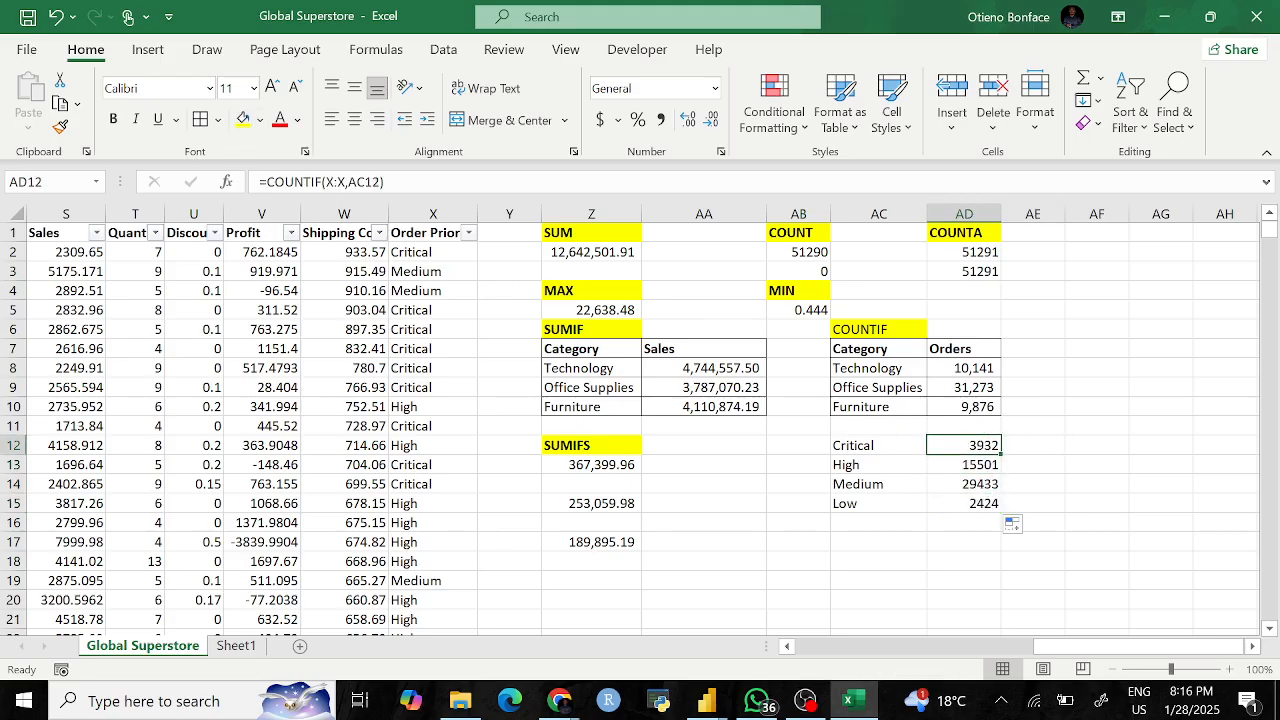
Step: Lock the criterion in AD12's COUNTIF as the absolute reference $AC$12
click(365, 182)
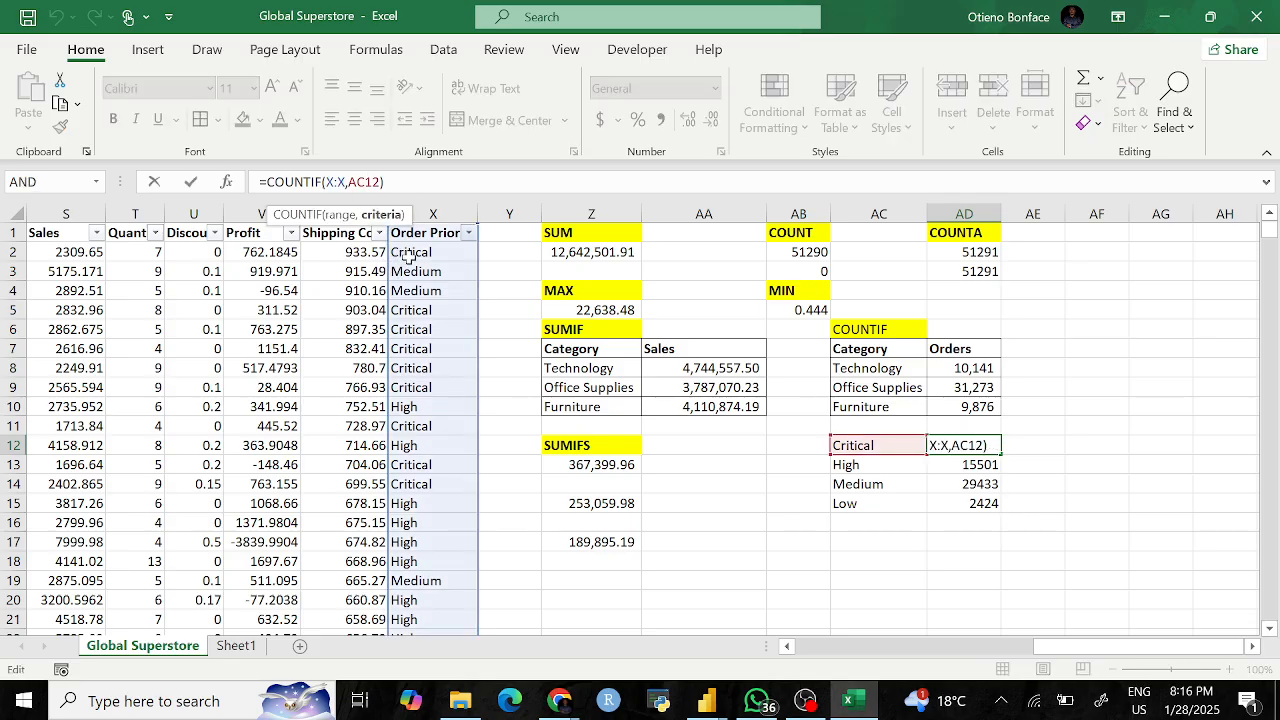
text($)
click(348, 182)
text($)
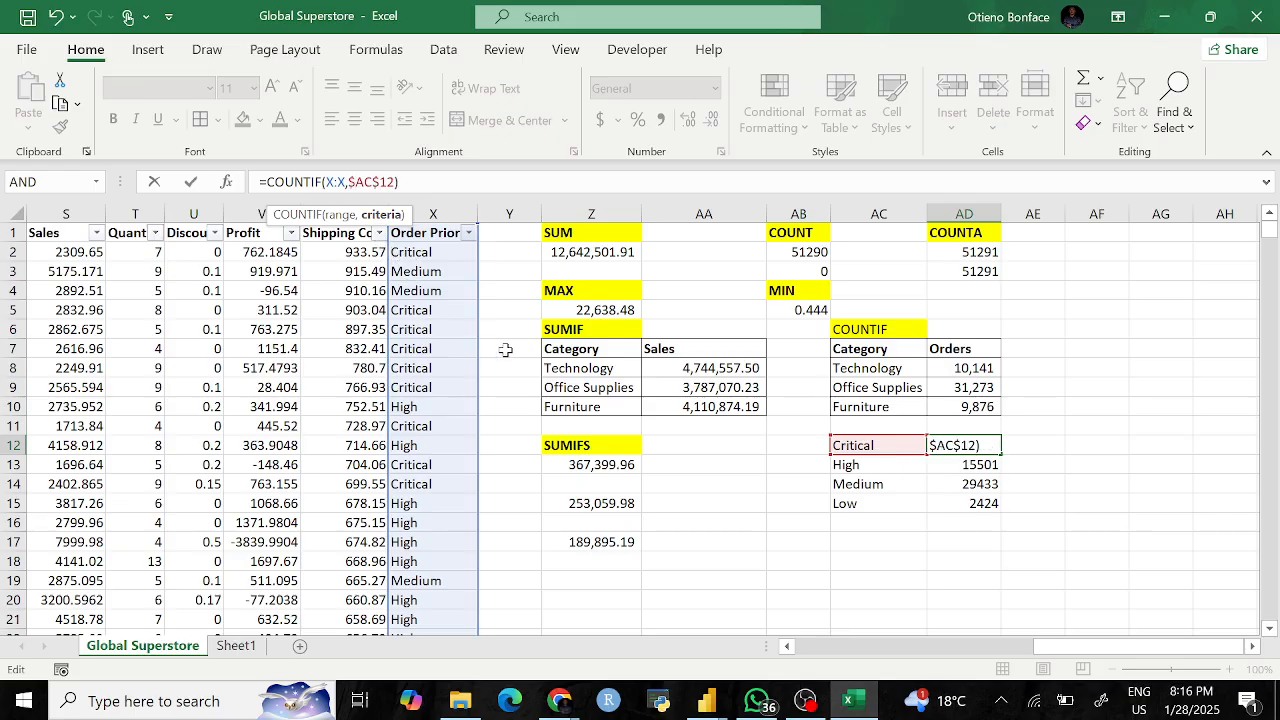
key(Return)
Step: Fill the locked formula down to AD15 and check the Medium count formula
click(997, 451)
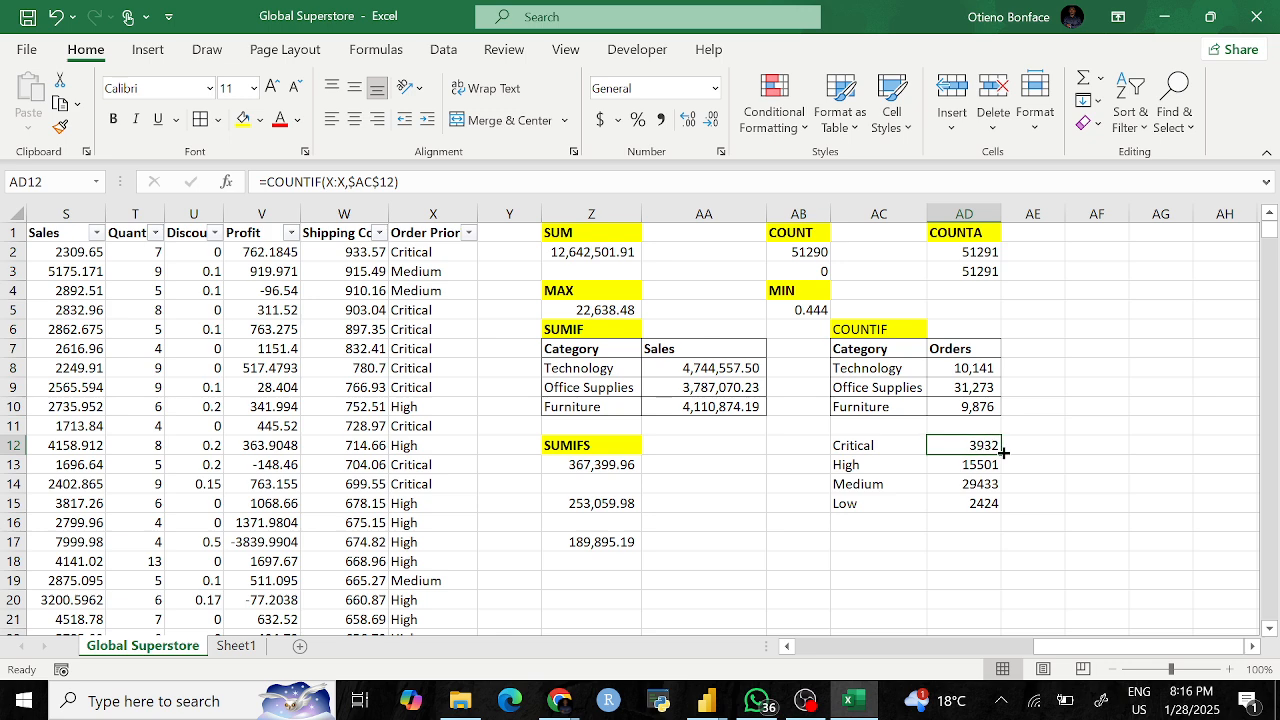
drag(1003, 456, 1003, 506)
click(1035, 486)
click(964, 445)
click(985, 484)
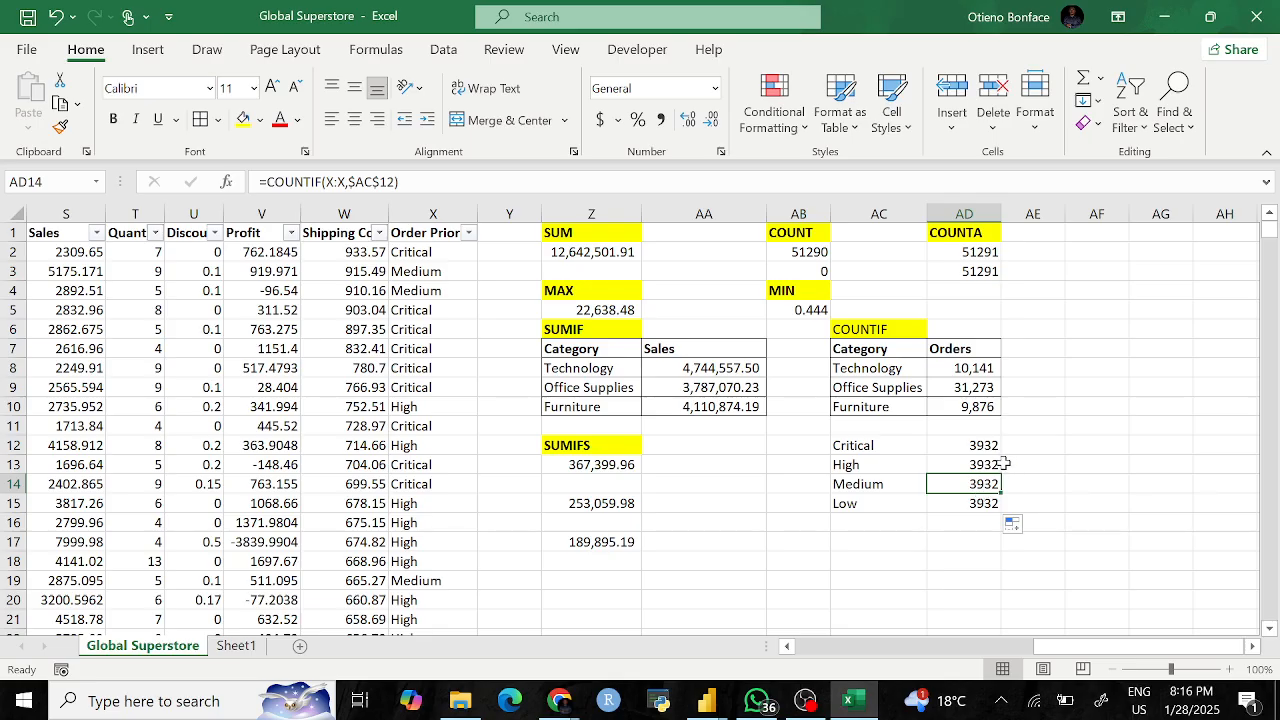
click(985, 446)
Step: Revert AD12's criterion to relative AC12, refill through AD15, and border AC12:AD15
drag(394, 182, 356, 182)
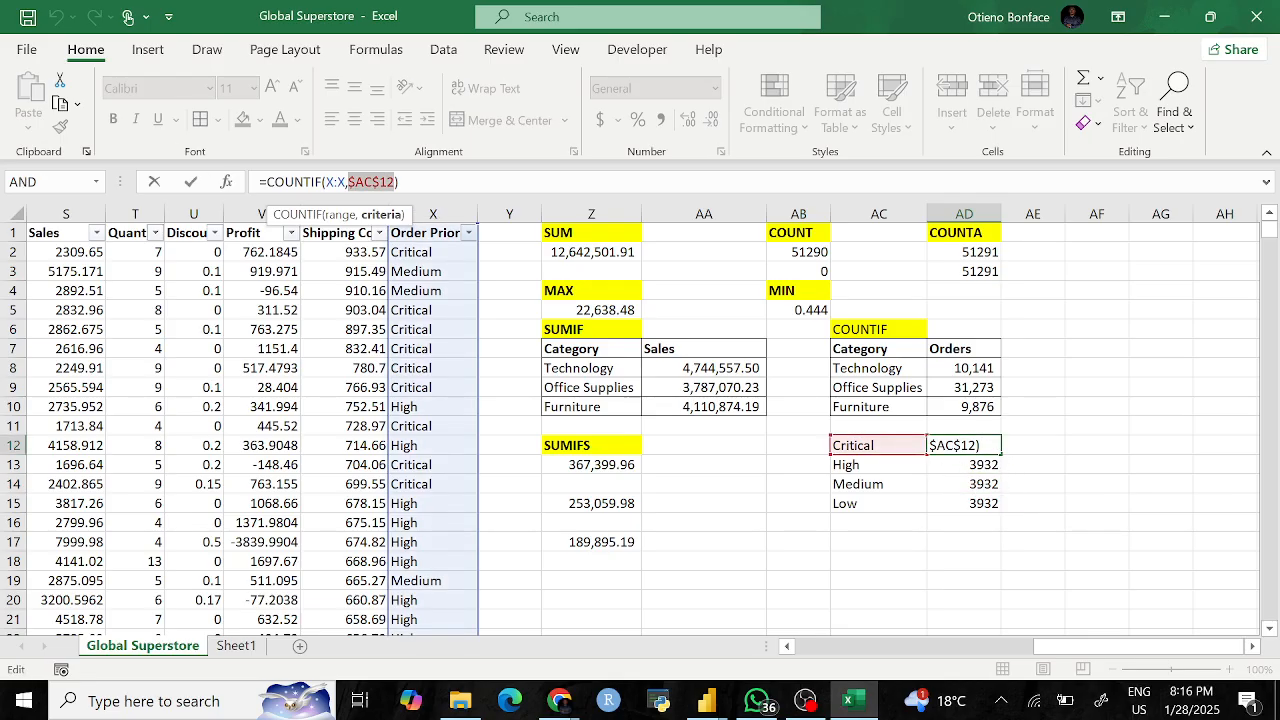
key(BackSpace)
click(852, 445)
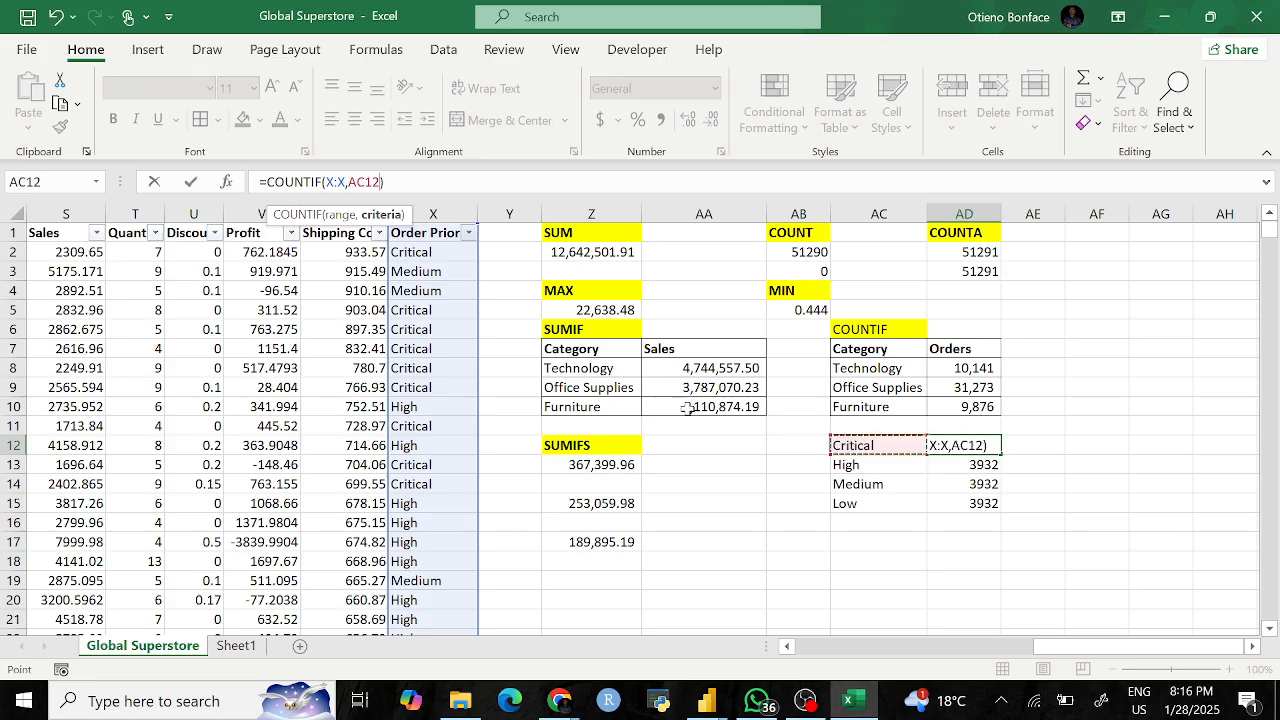
key(Return)
click(985, 449)
drag(1000, 455, 1003, 508)
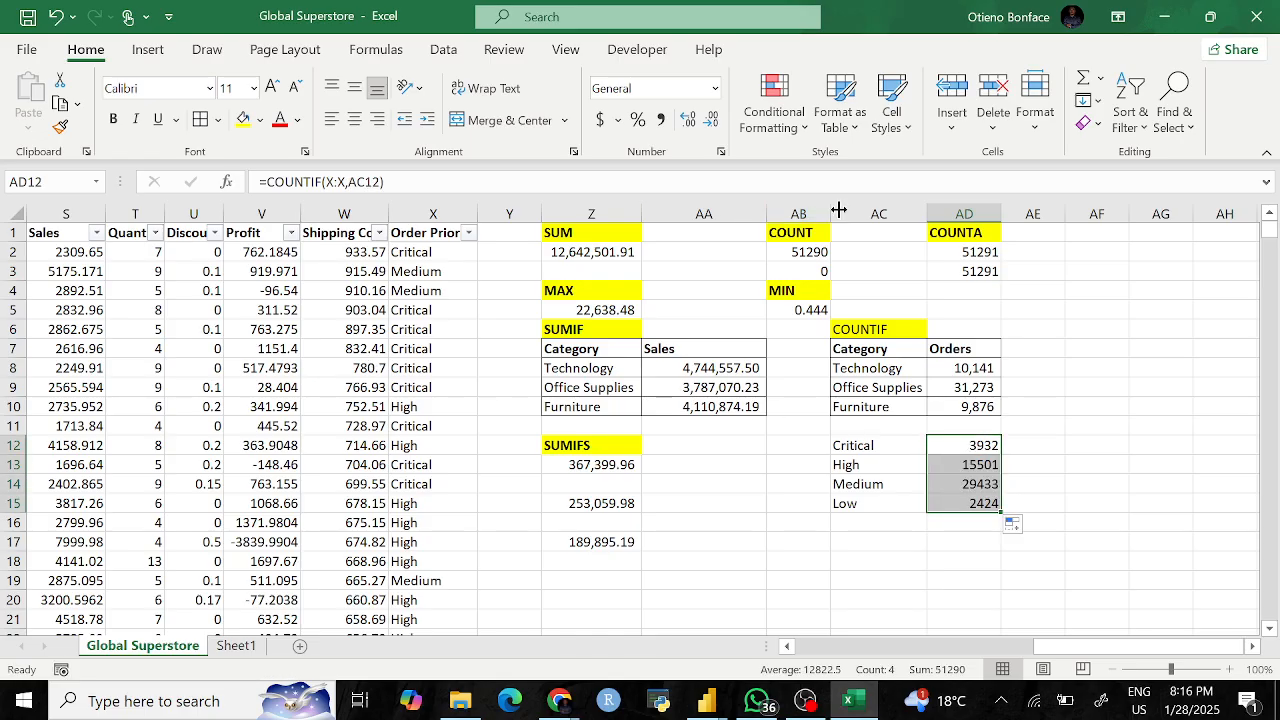
drag(857, 445, 963, 505)
click(200, 118)
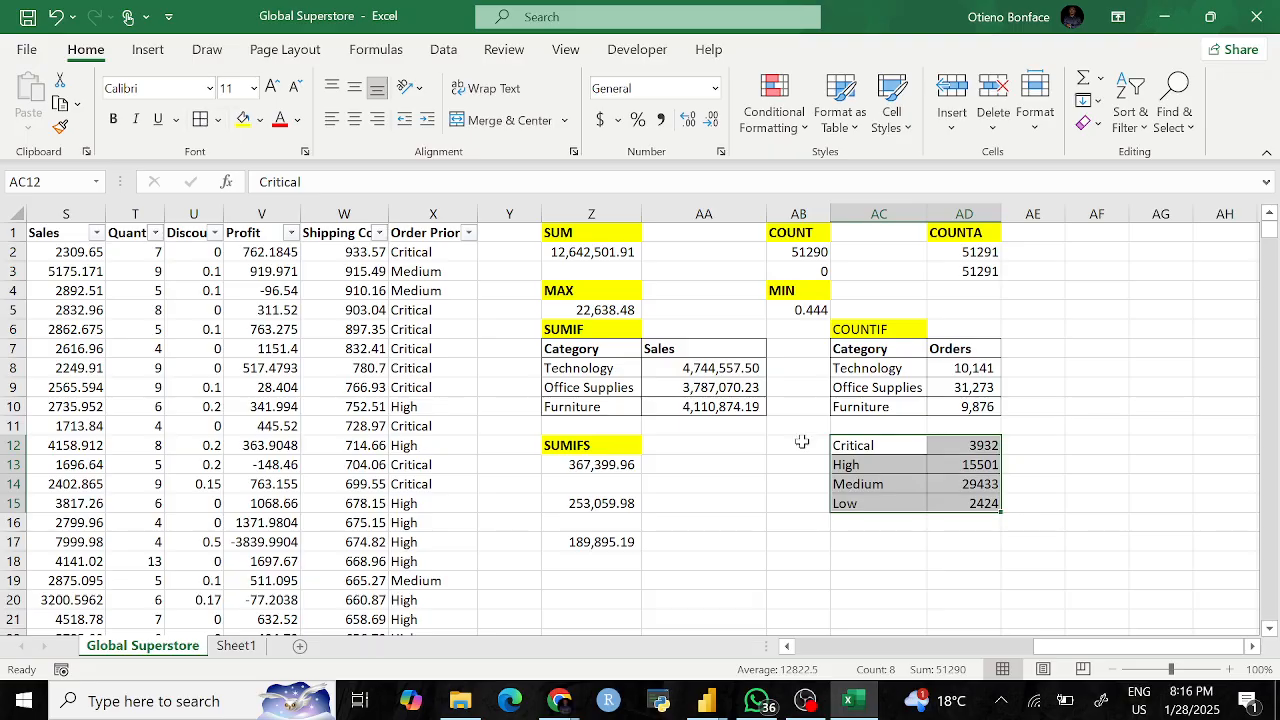
Step: Start a COUNTIFS formula in AC17 and check the Category column's filter values
click(1083, 441)
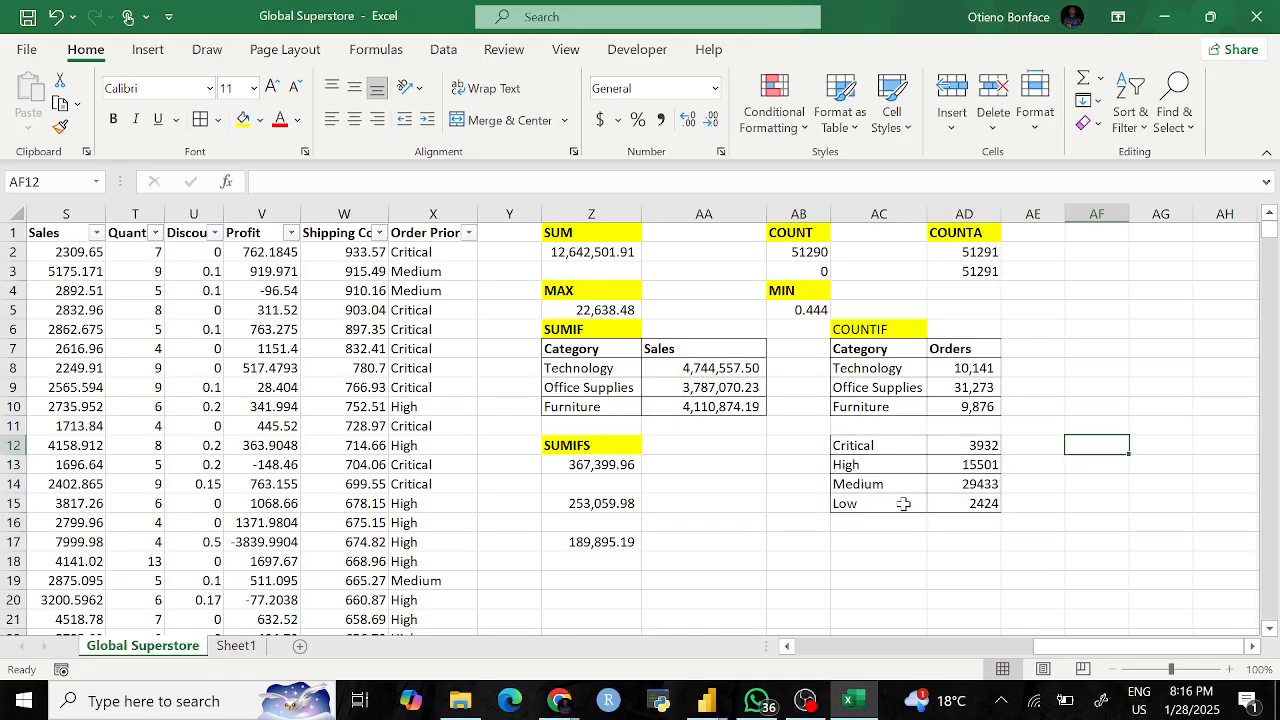
click(867, 542)
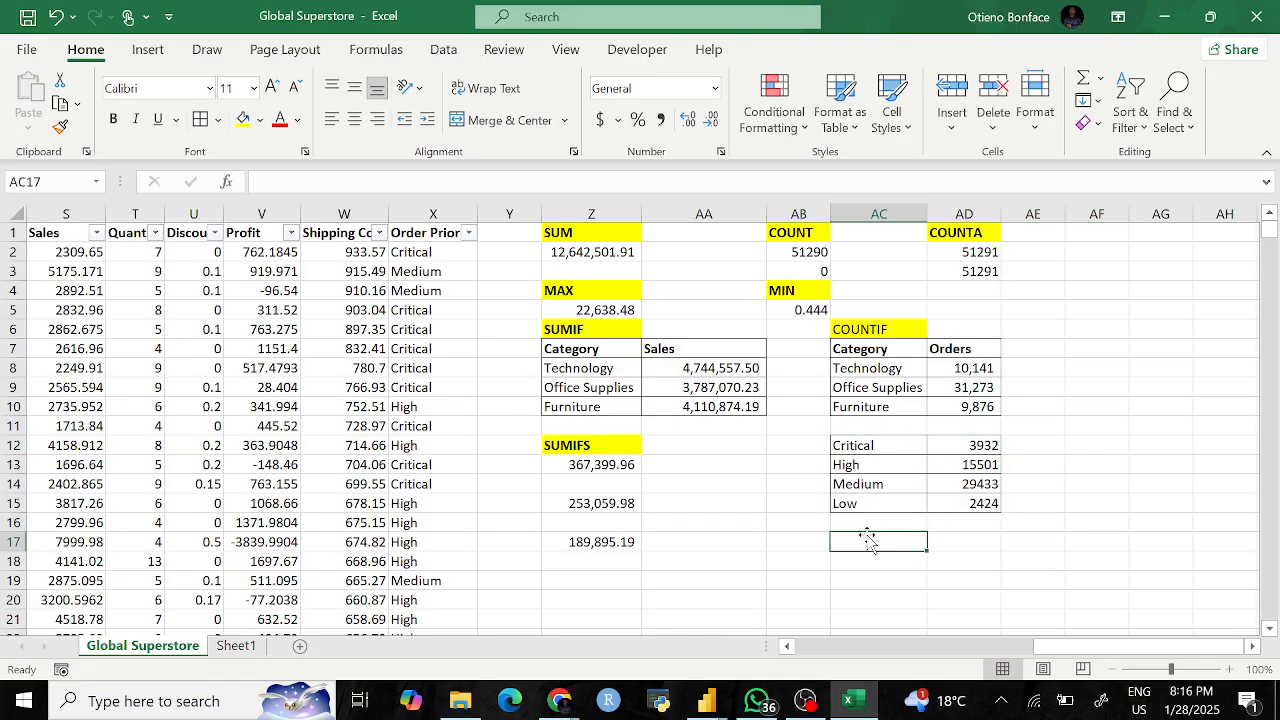
text(COUNTI)
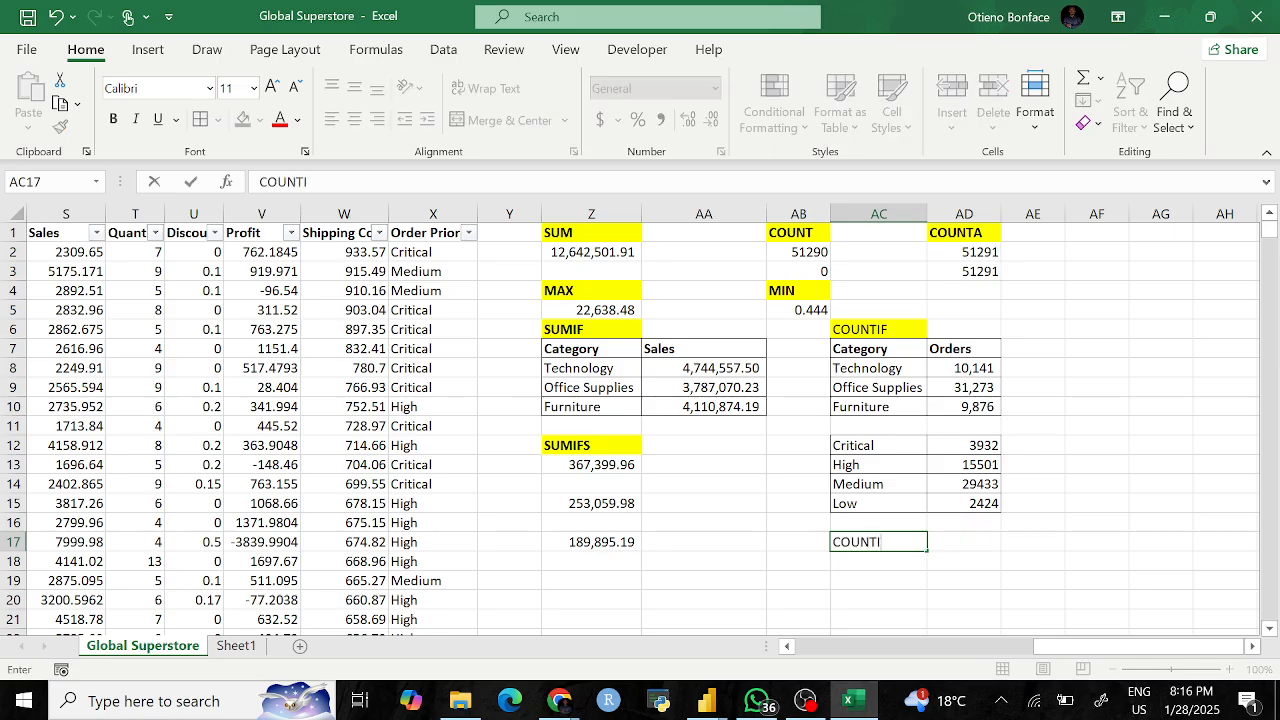
key(BackSpace)
key(BackSpace)
key(BackSpace)
key(BackSpace)
text(=COUNTI)
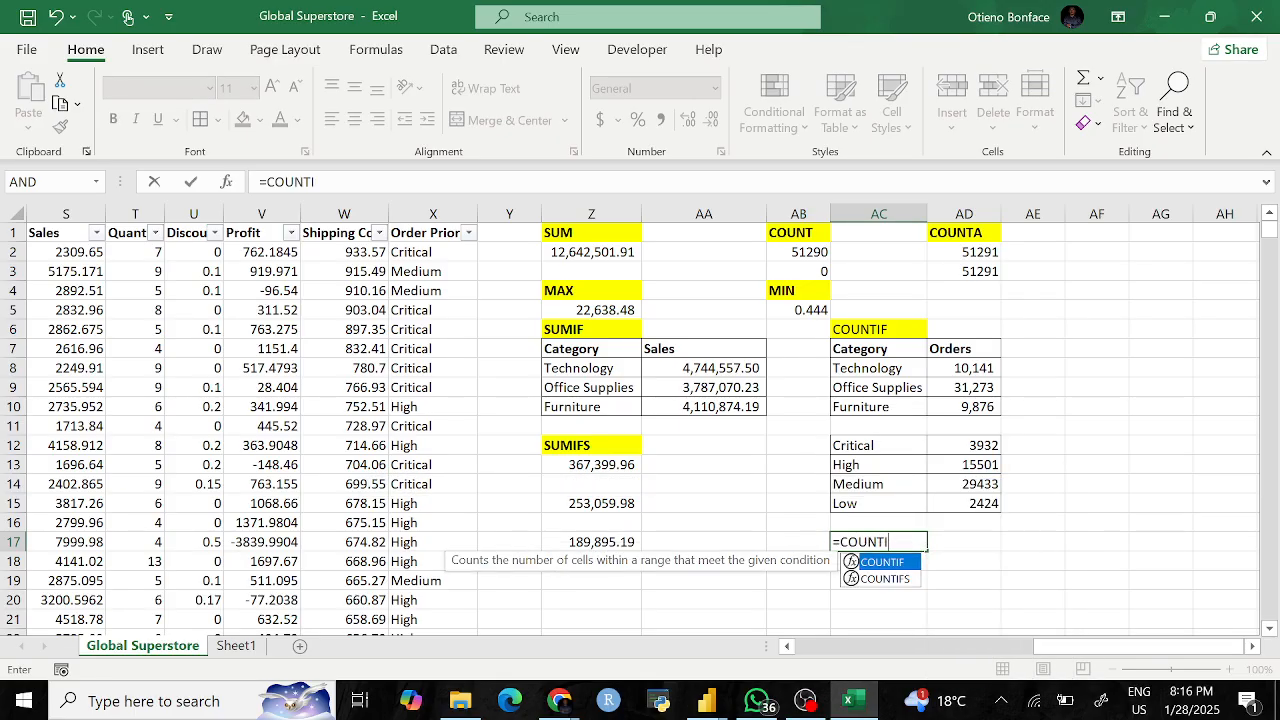
text(FS()
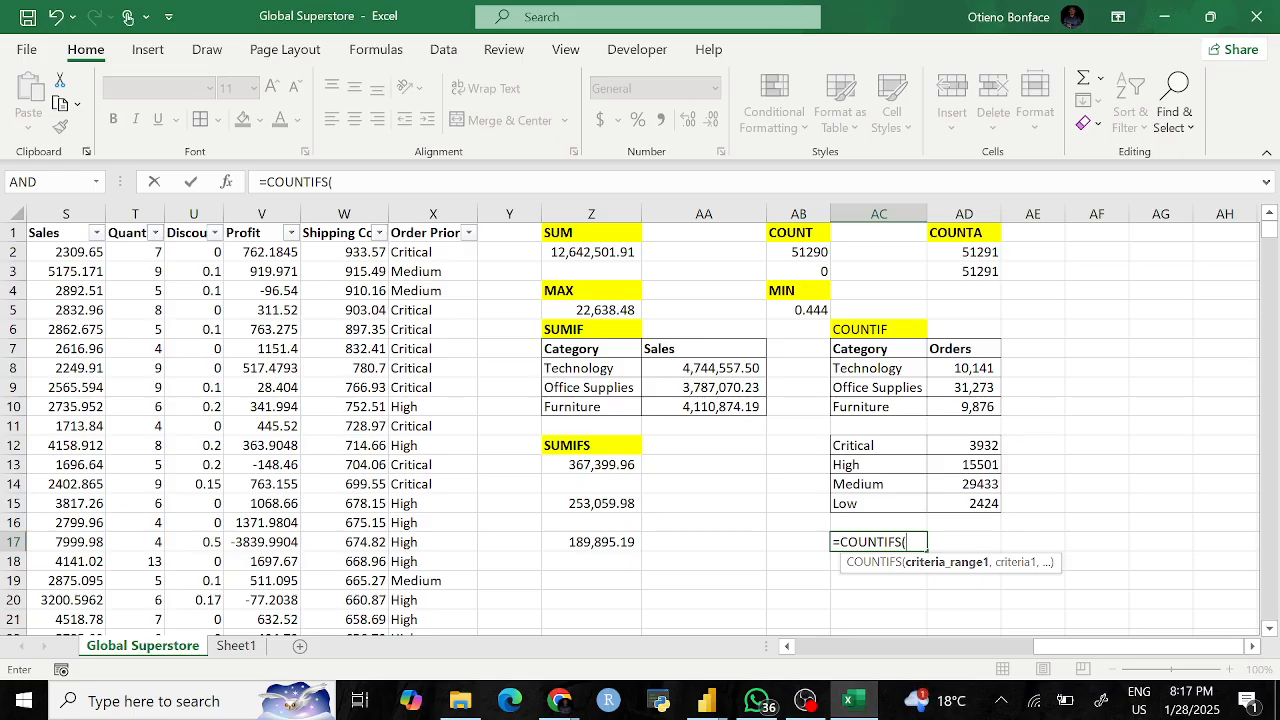
scroll(573, 480, left, 1)
scroll(905, 561, left, 3)
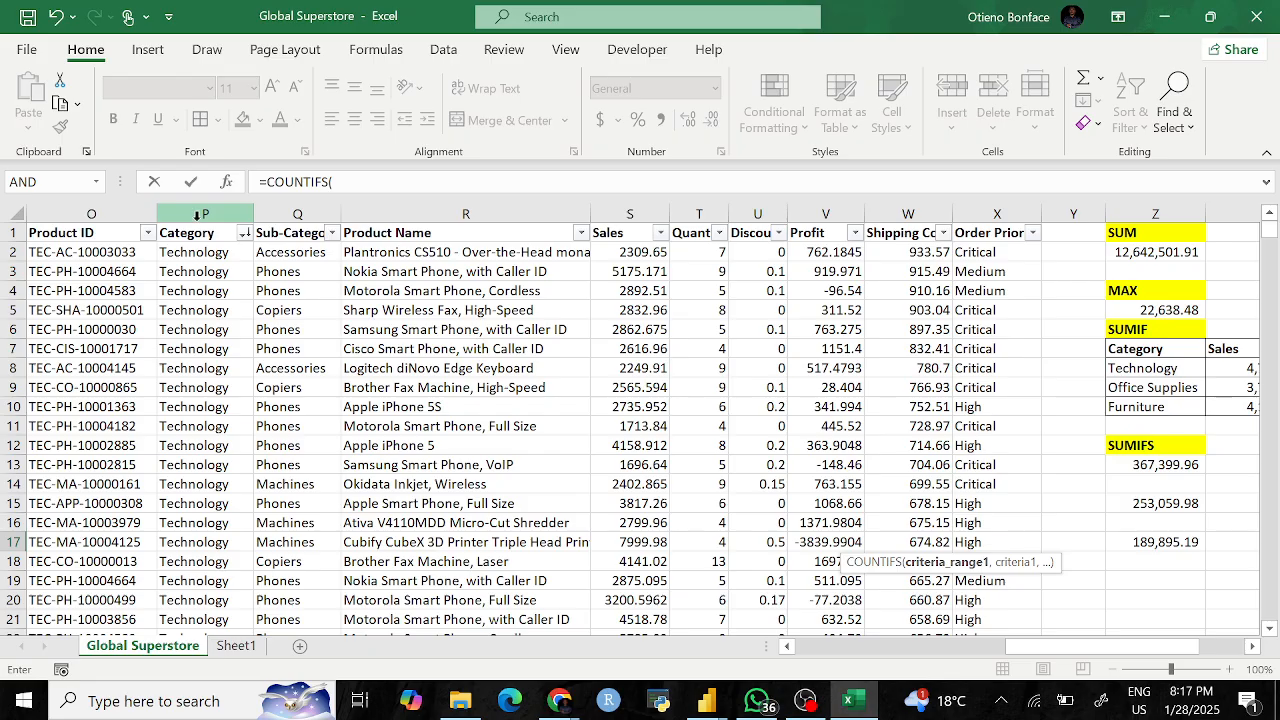
click(245, 235)
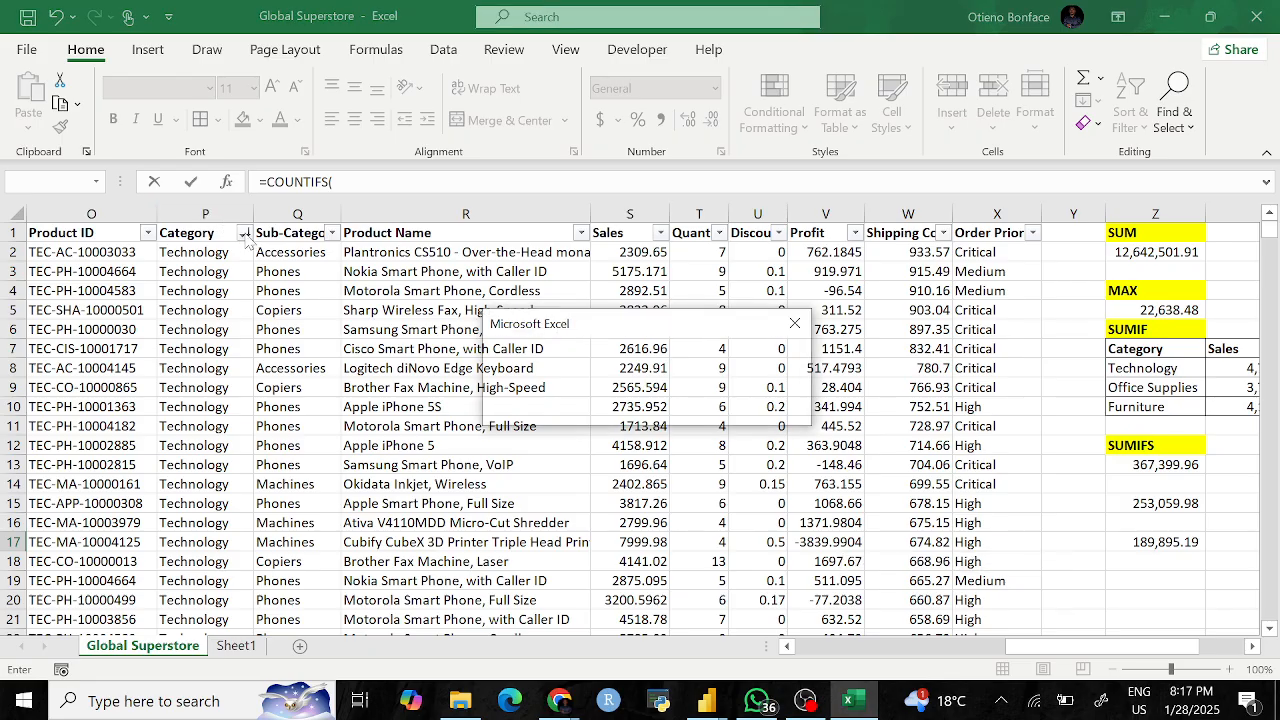
click(795, 323)
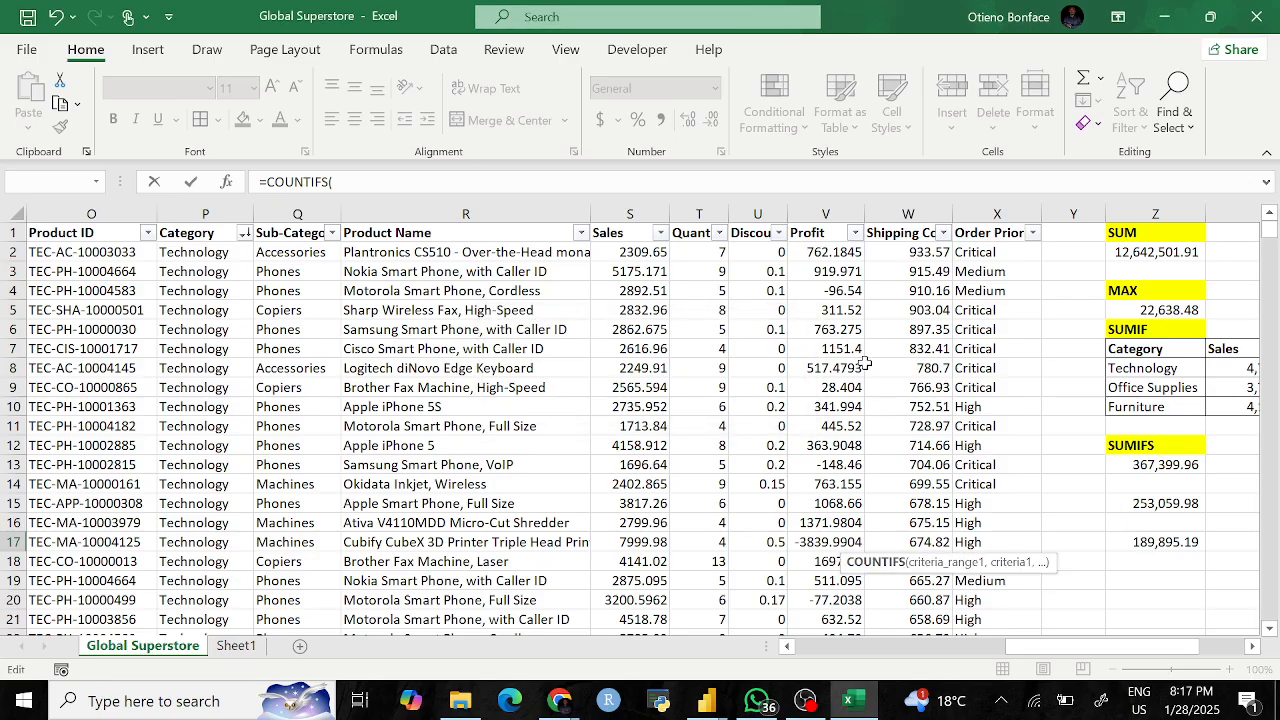
Step: Discard the unfinished formula, review the Category values again, and clear AC17
scroll(991, 449, right, 3)
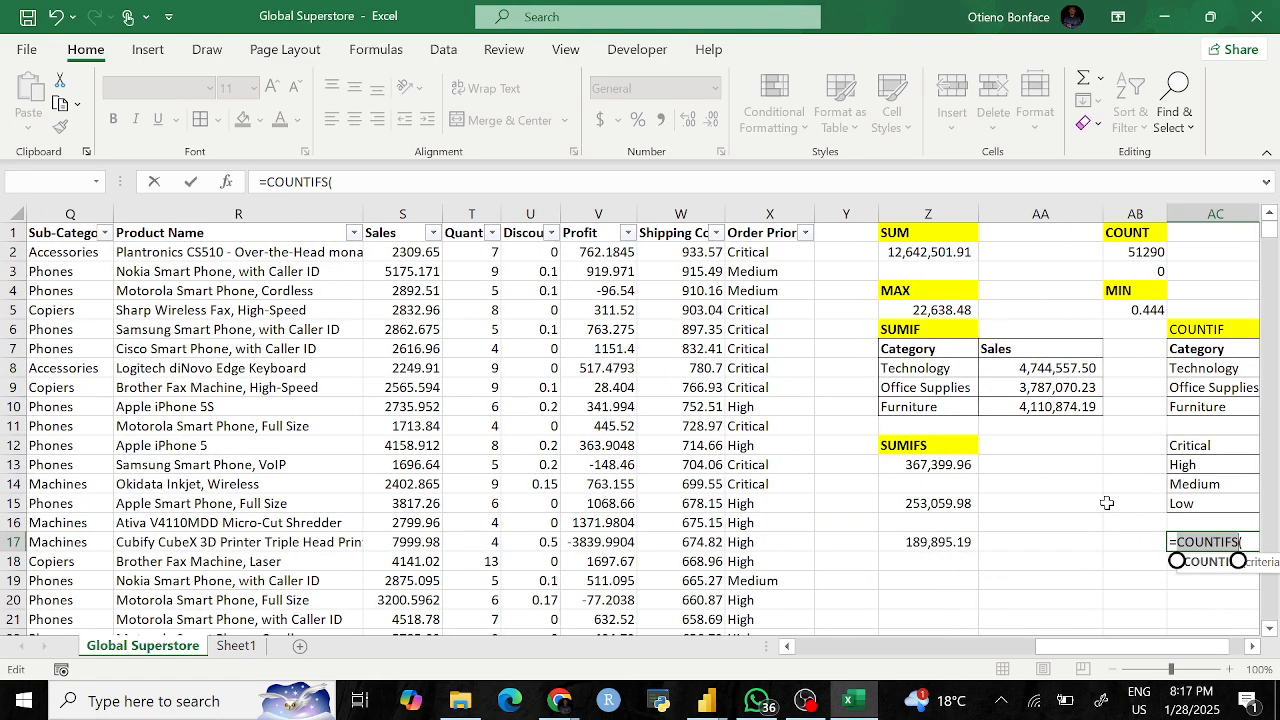
key(BackSpace)
key(BackSpace)
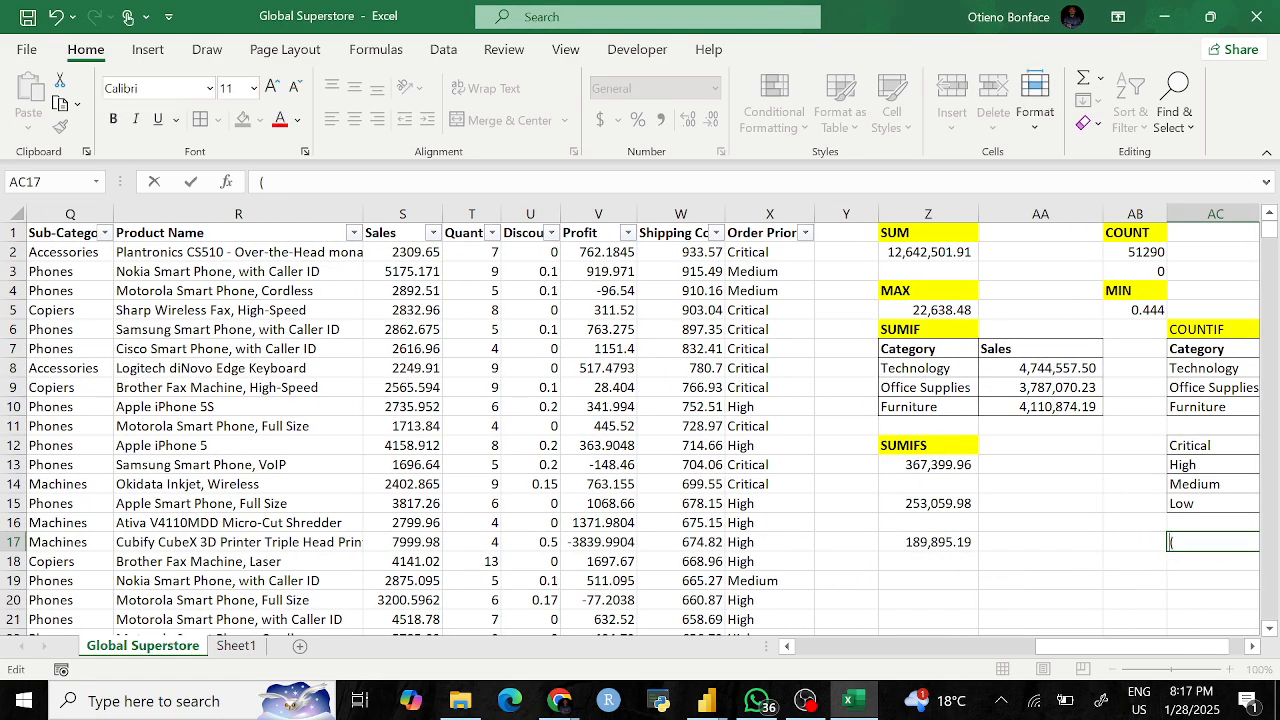
scroll(175, 265, left, 3)
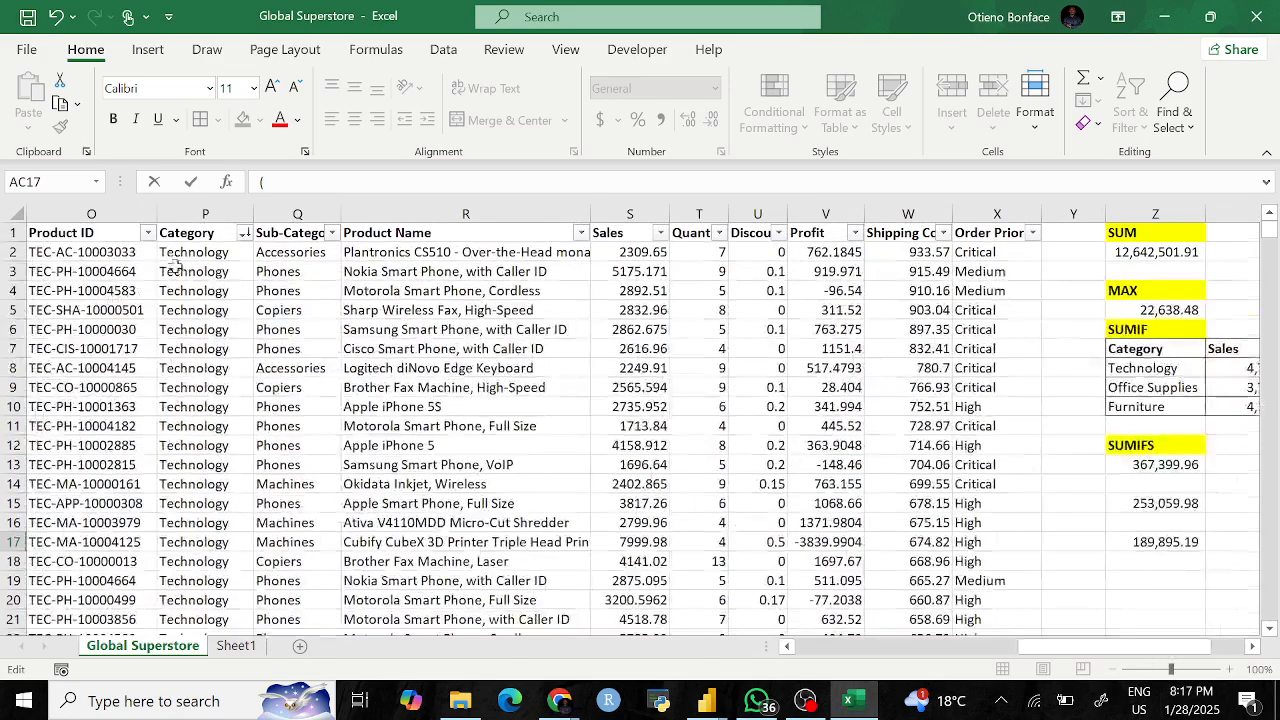
click(244, 233)
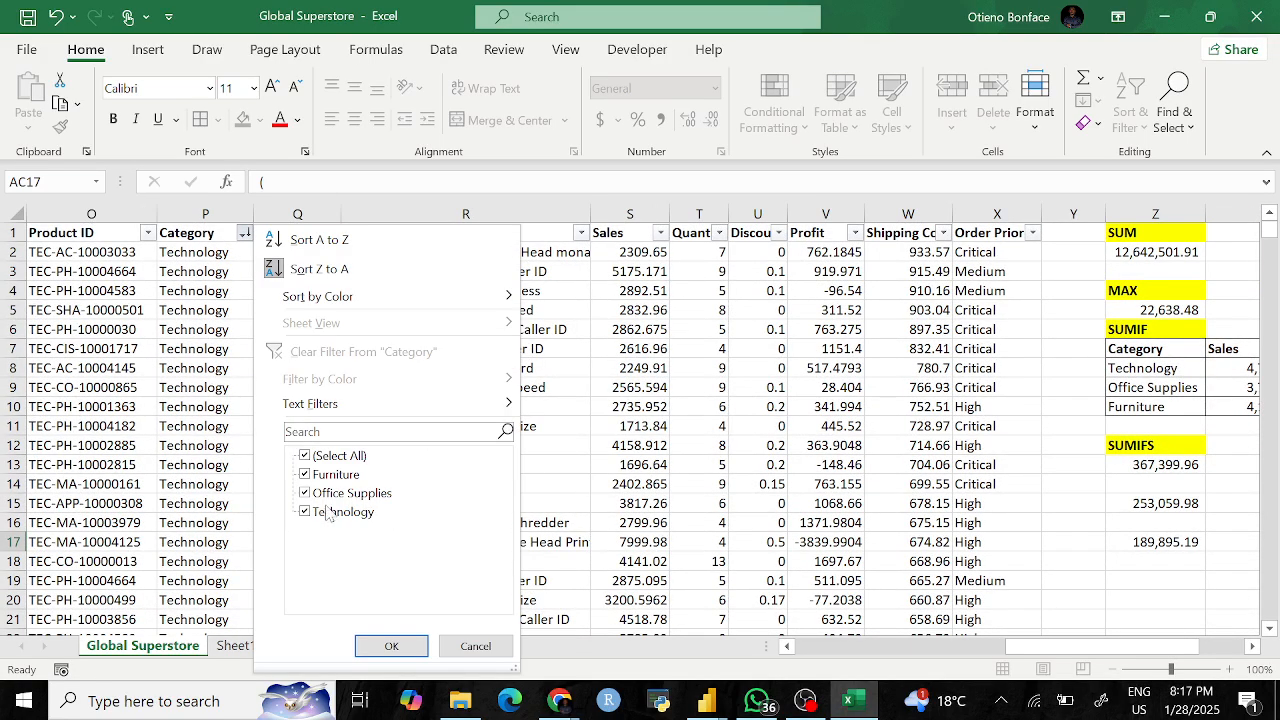
click(1073, 566)
scroll(1073, 566, right, 4)
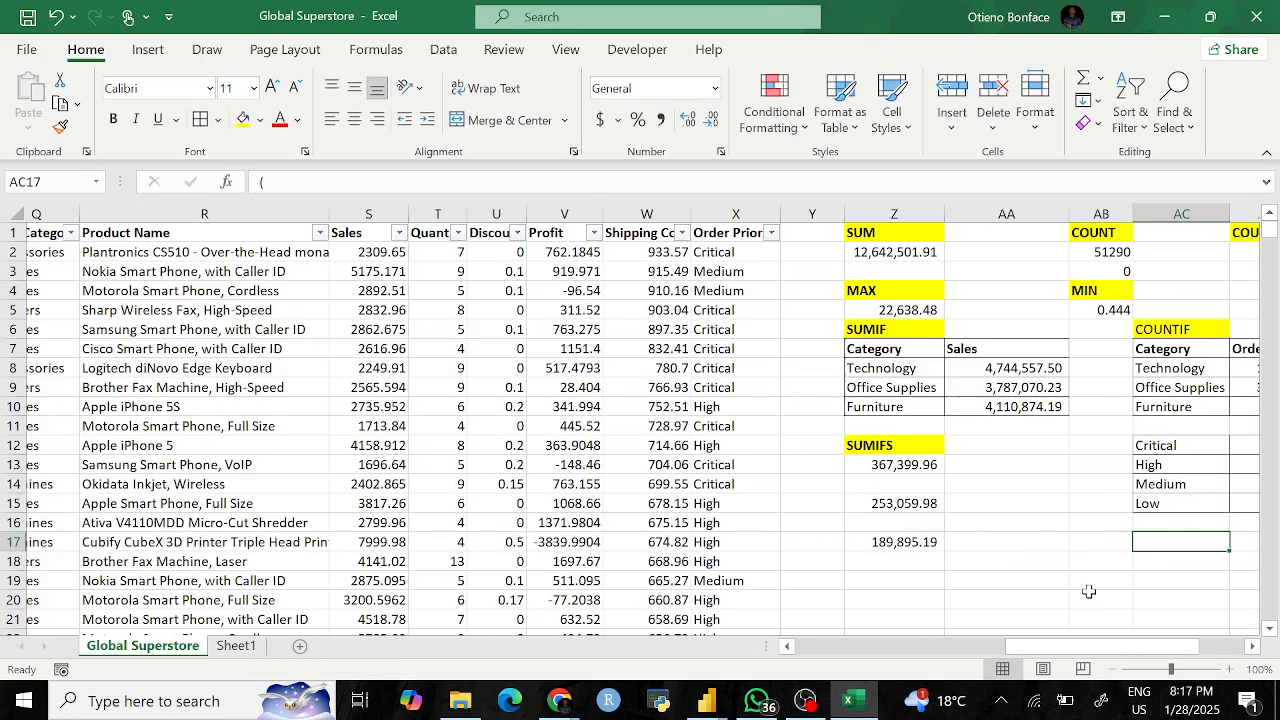
text(=)
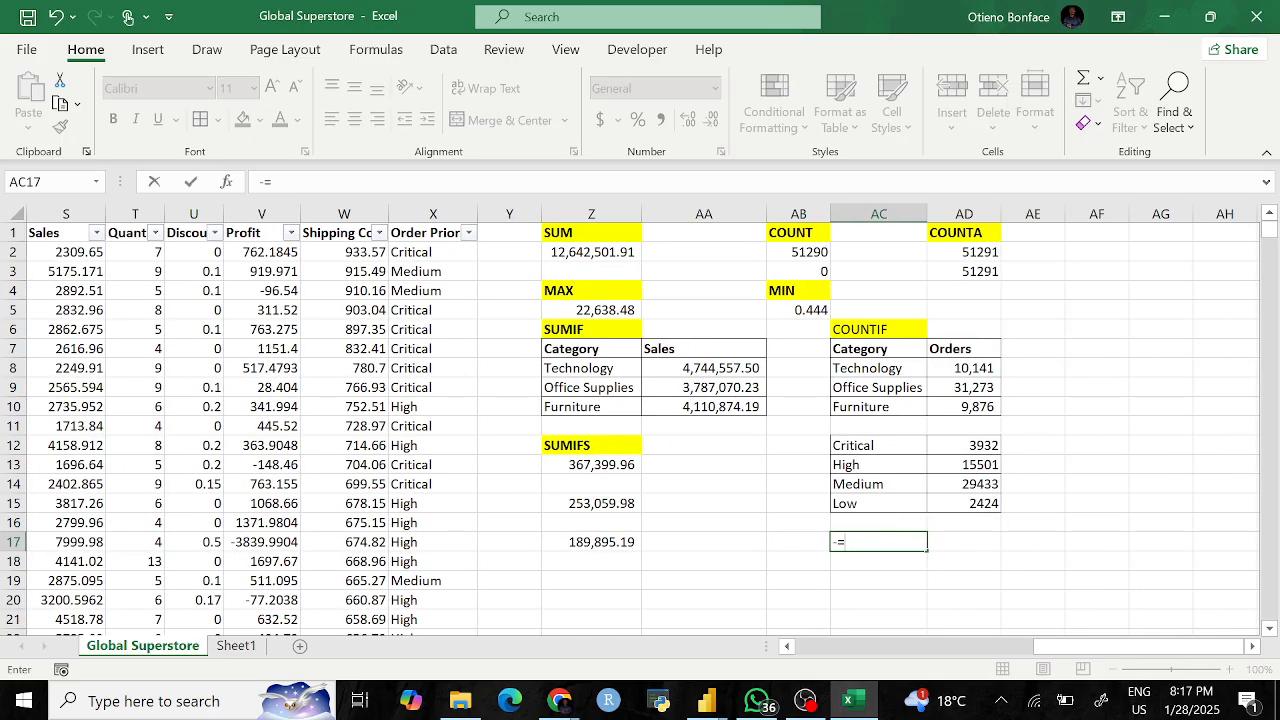
key(BackSpace)
Step: Begin =COUNTIF(P:P,"Furniture", in AC17 using the Category column as the range
text(=COUNTIF)
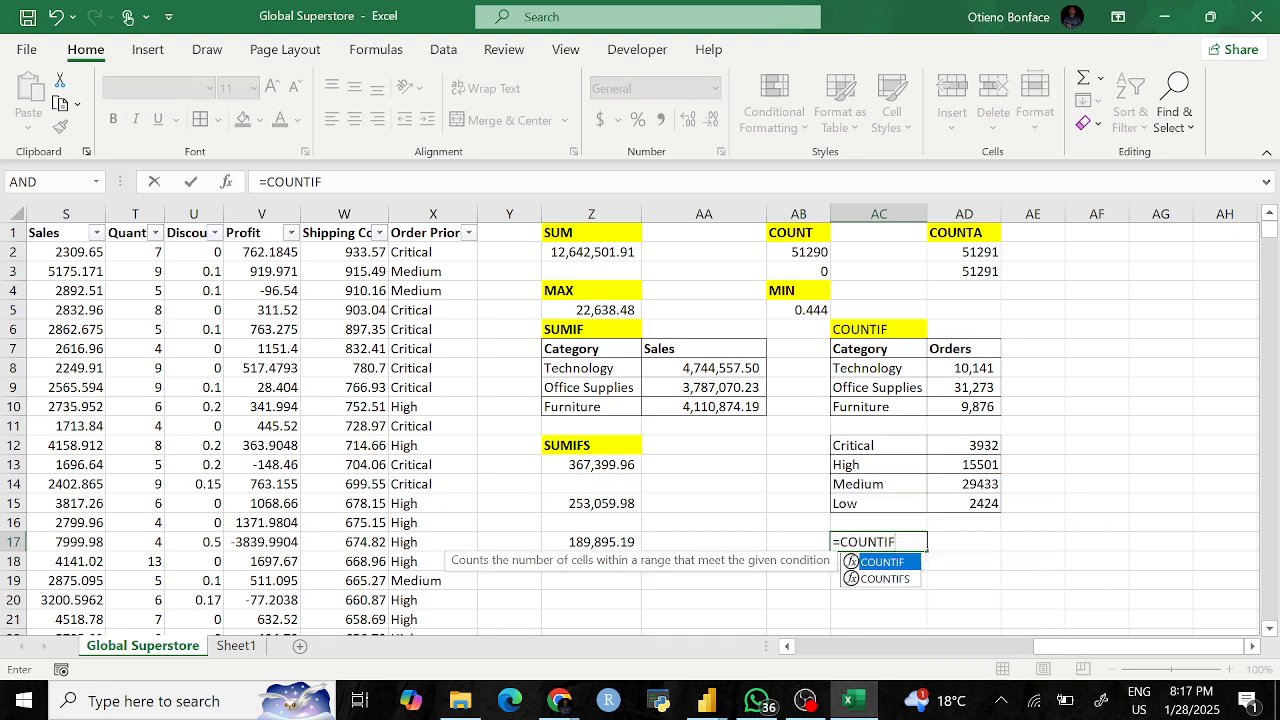
text(()
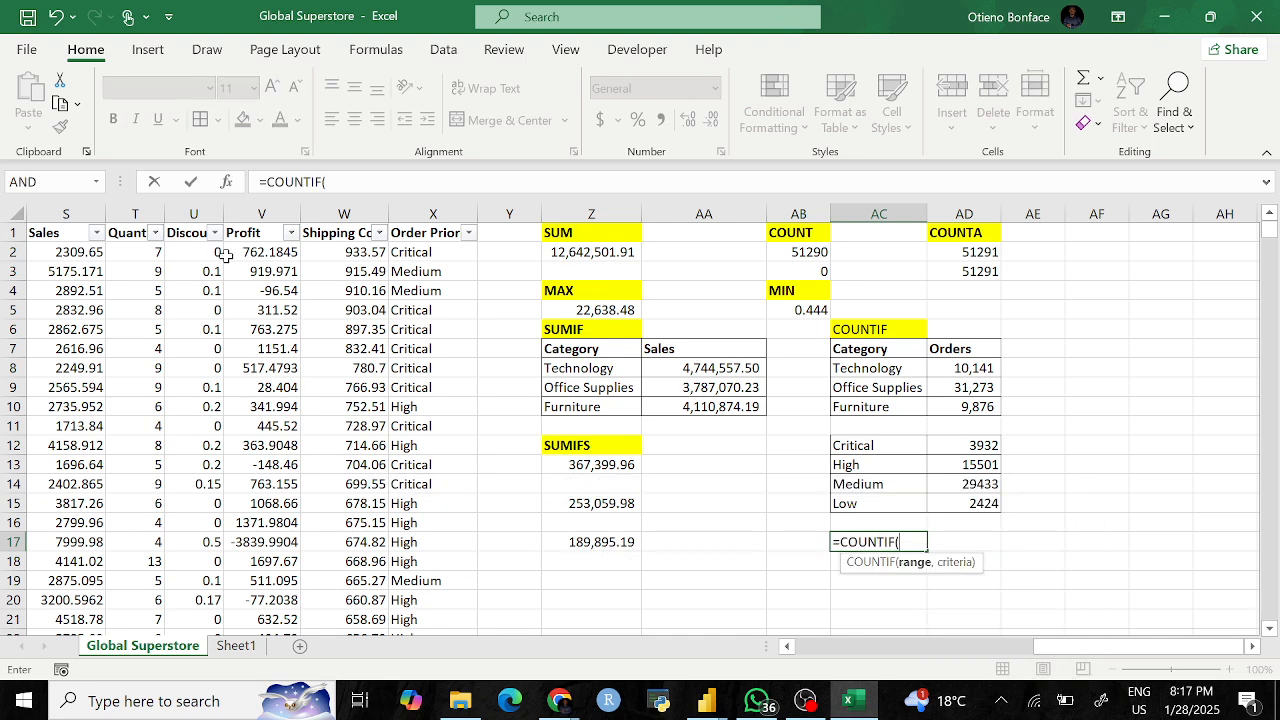
scroll(282, 280, left, 3)
click(73, 207)
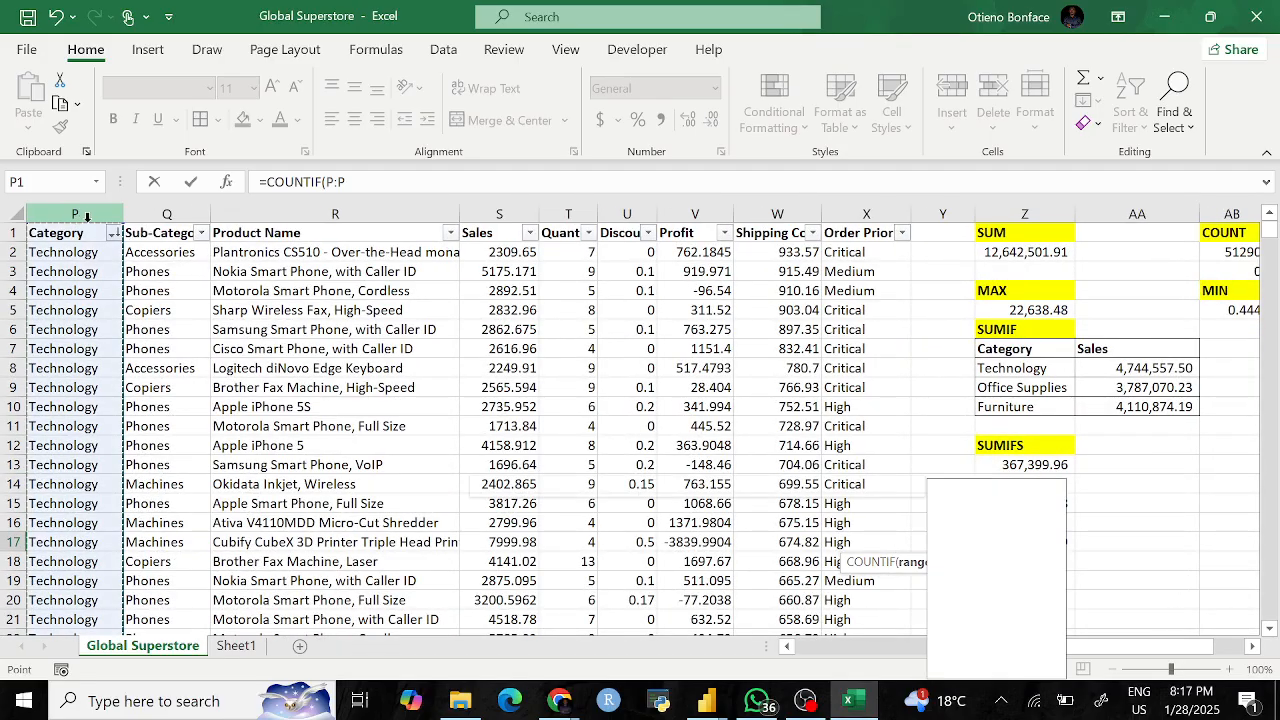
text(,)
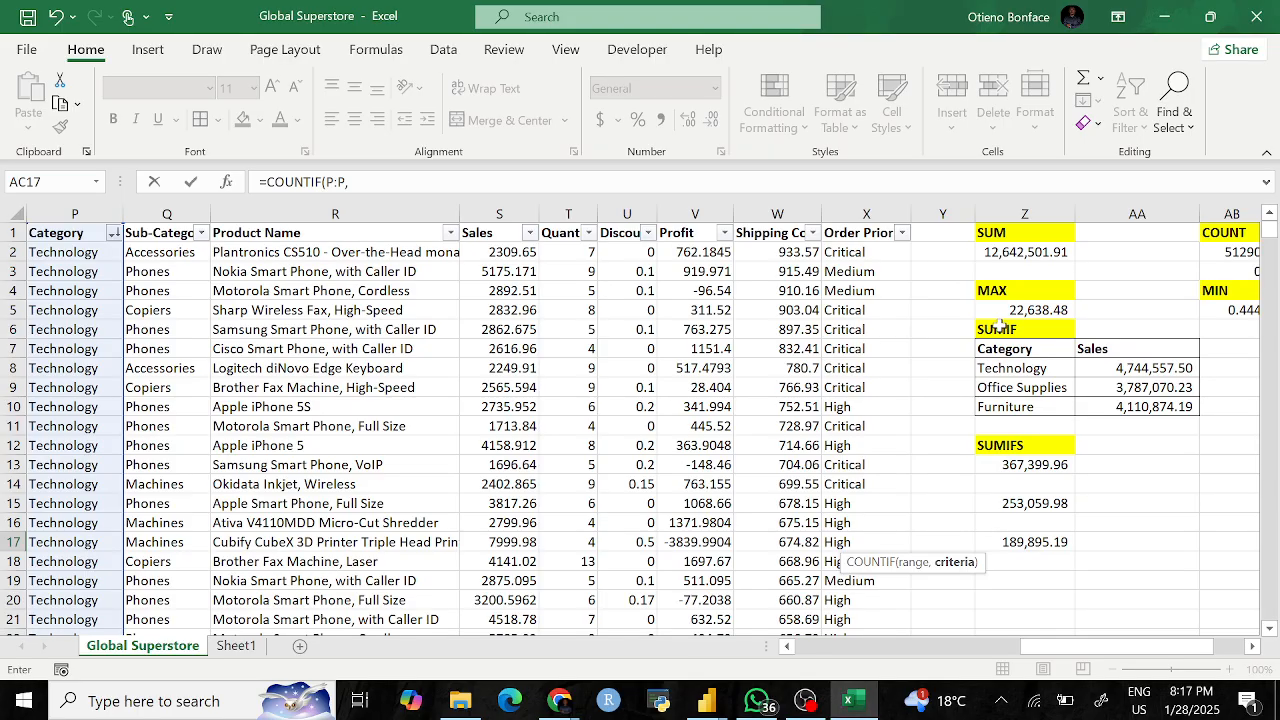
scroll(1000, 326, right, 1)
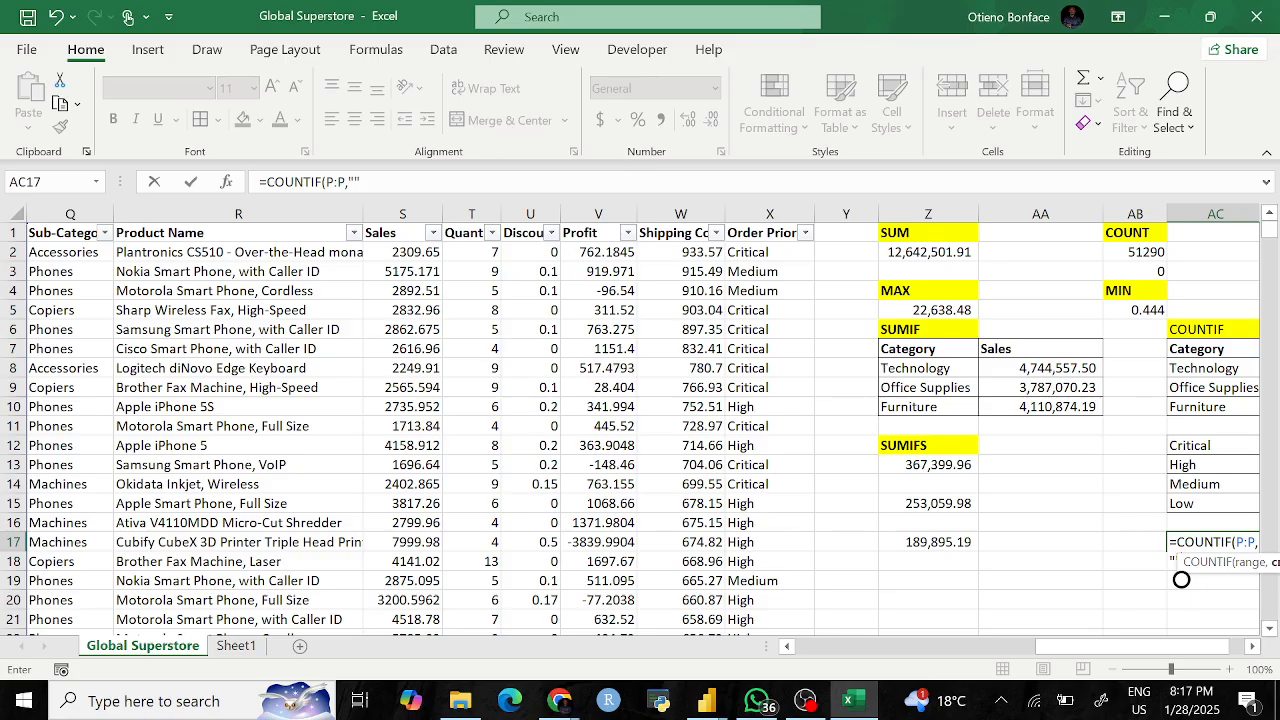
click(356, 182)
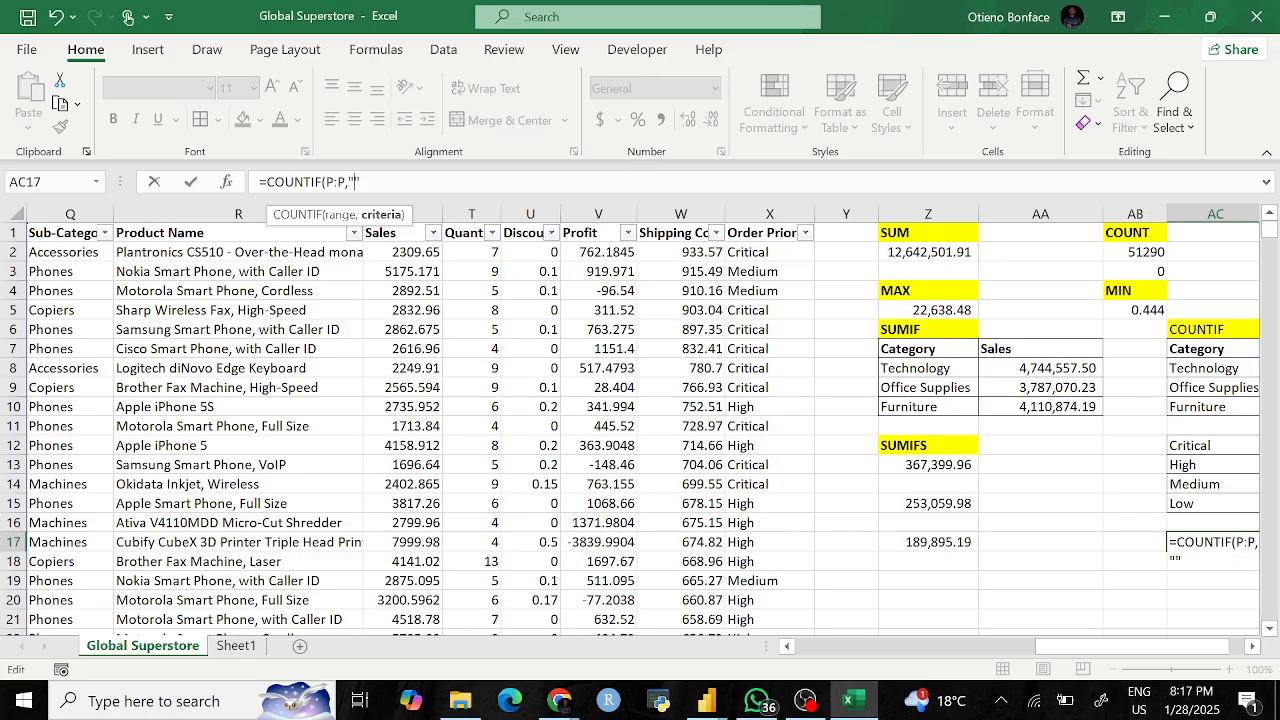
text(urniture",)
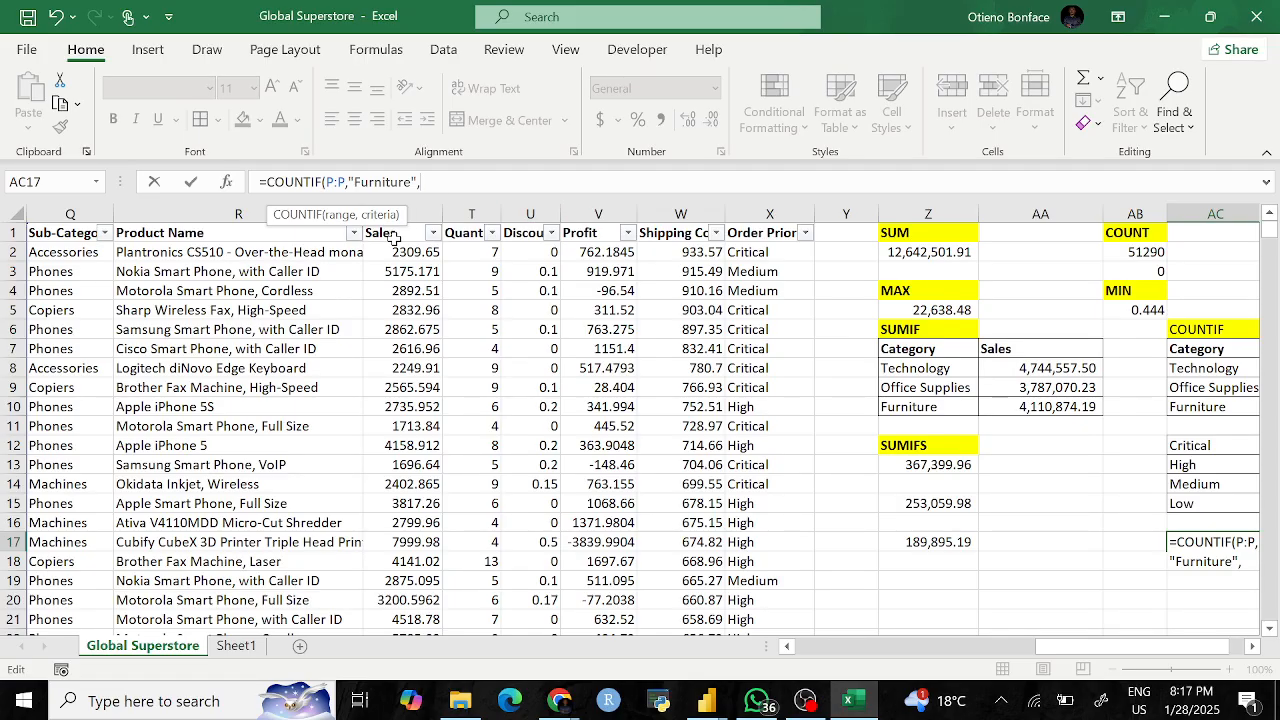
Step: Correct the name to COUNTIFS and add X:X,"Critical" to return 722
click(326, 182)
text(s)
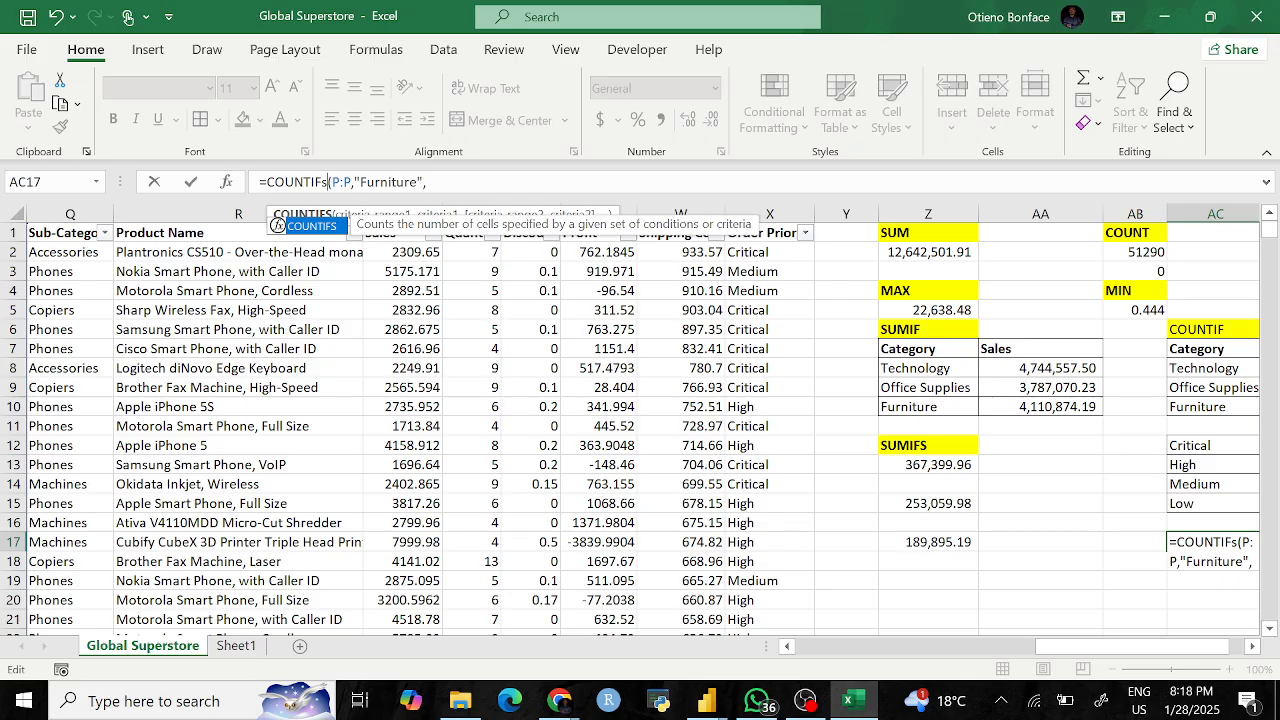
key(End)
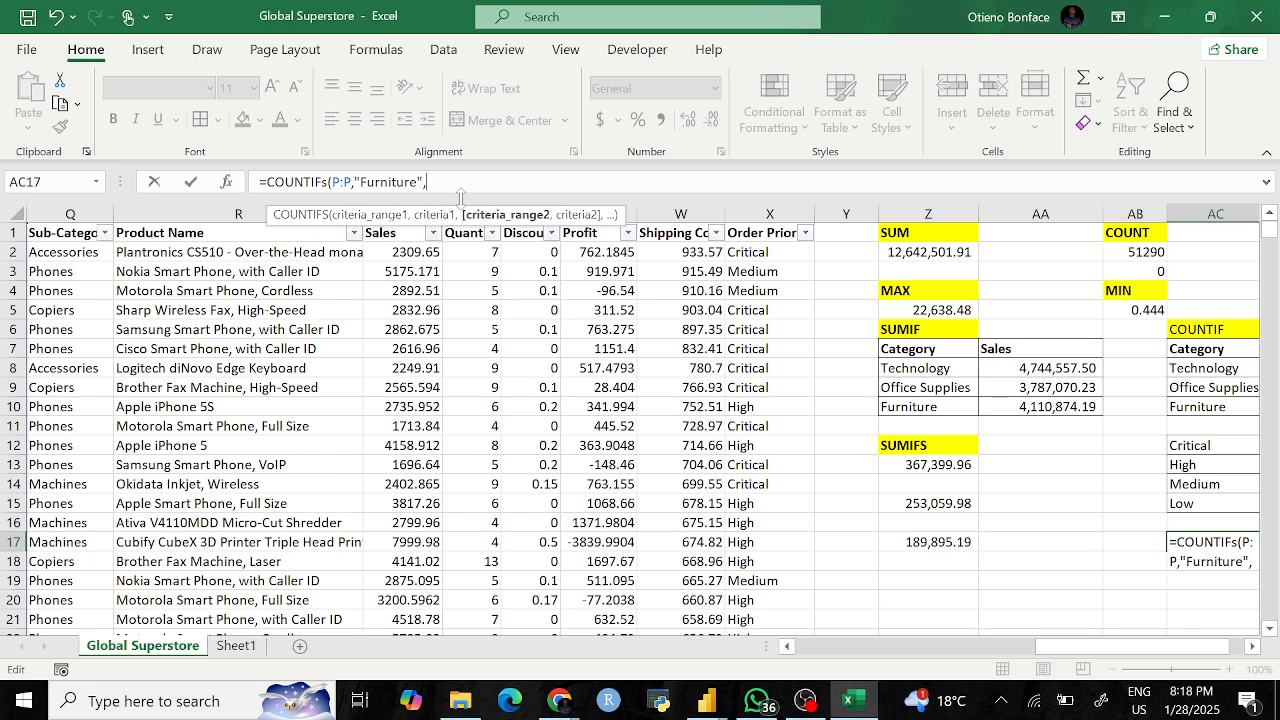
click(328, 182)
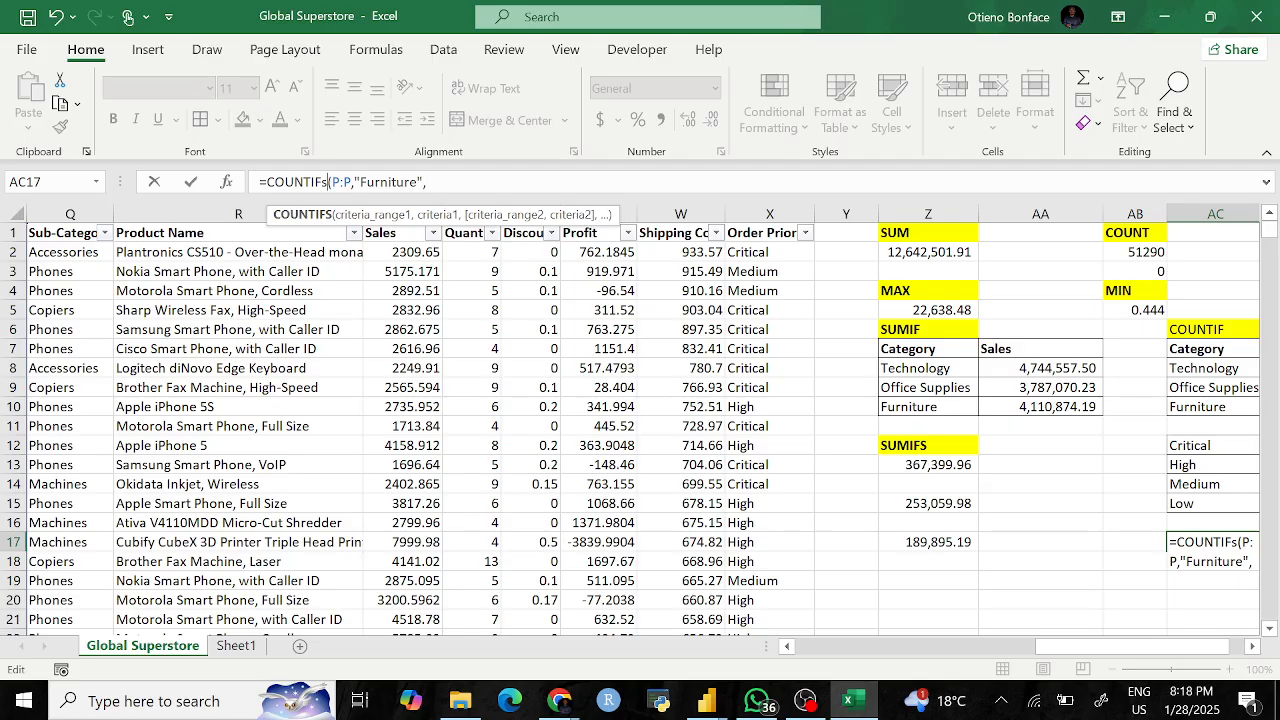
key(BackSpace)
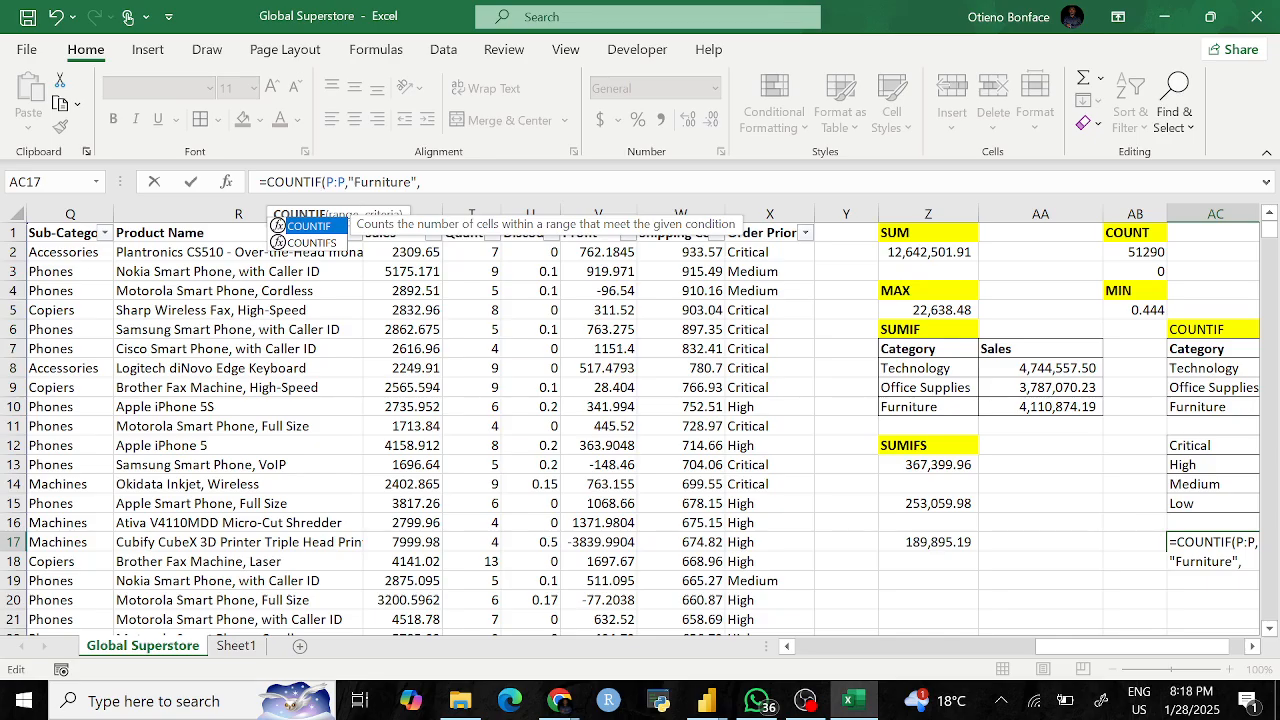
text(S)
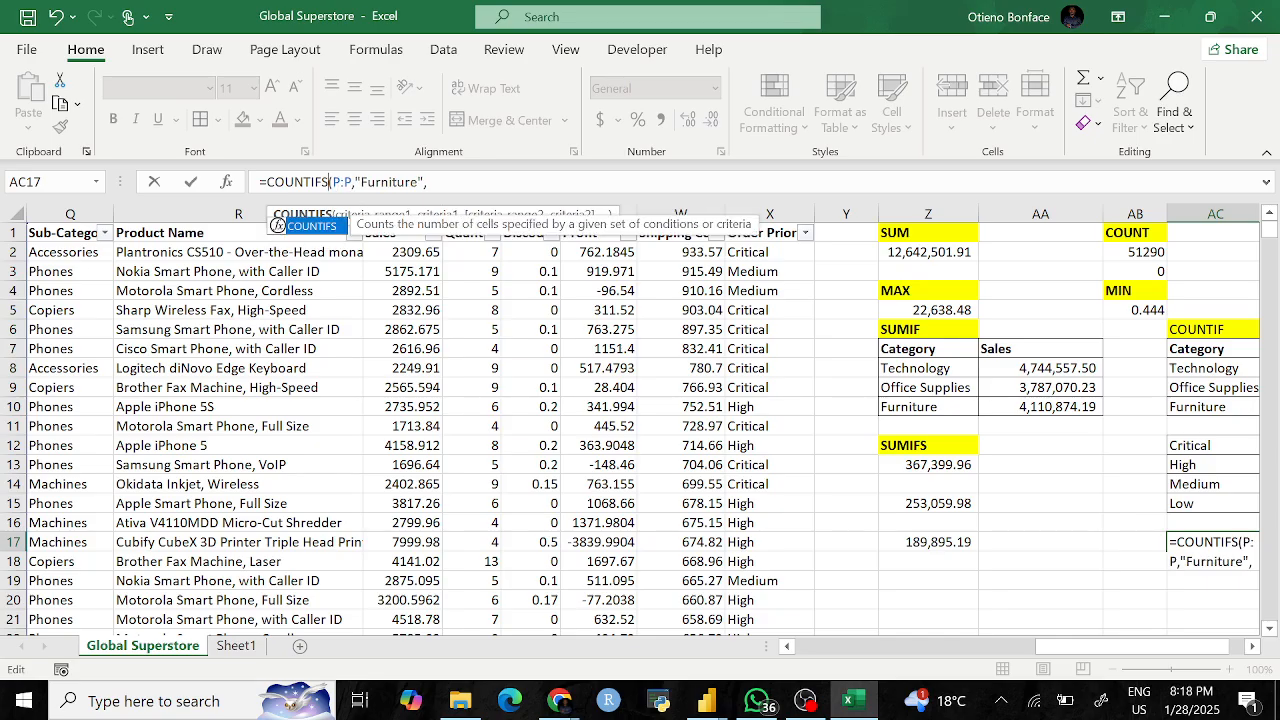
click(429, 182)
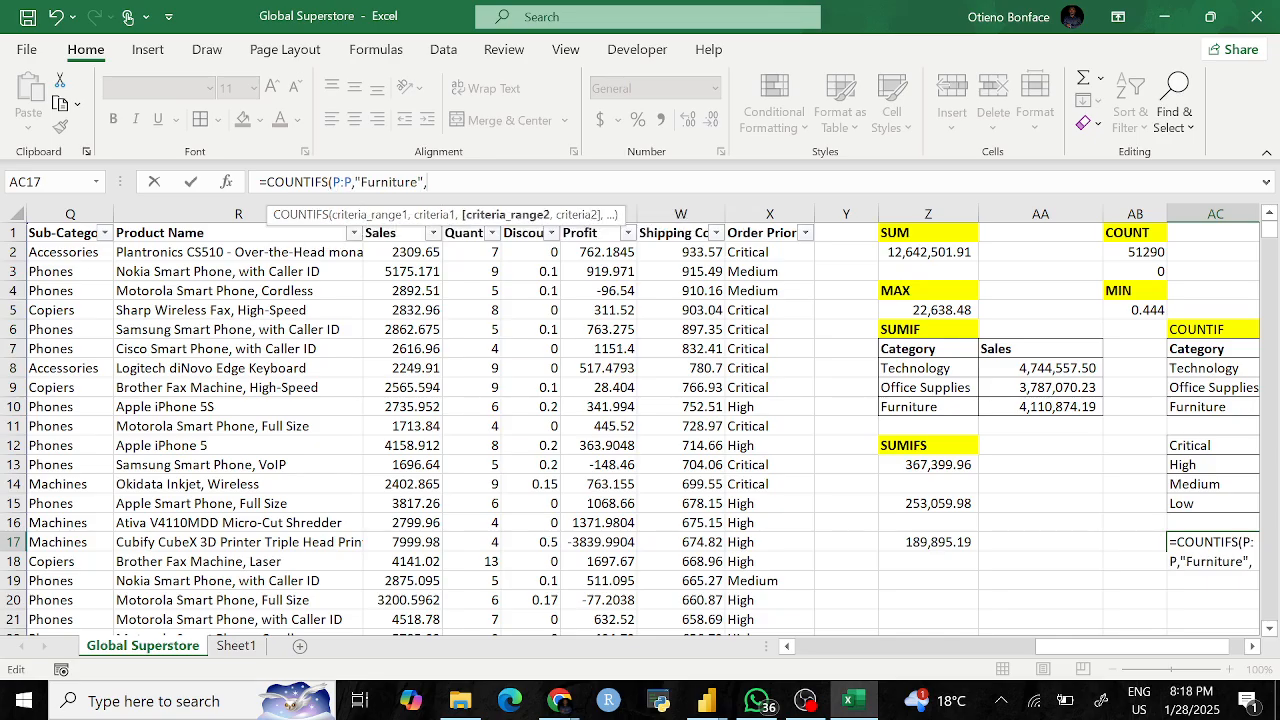
click(752, 208)
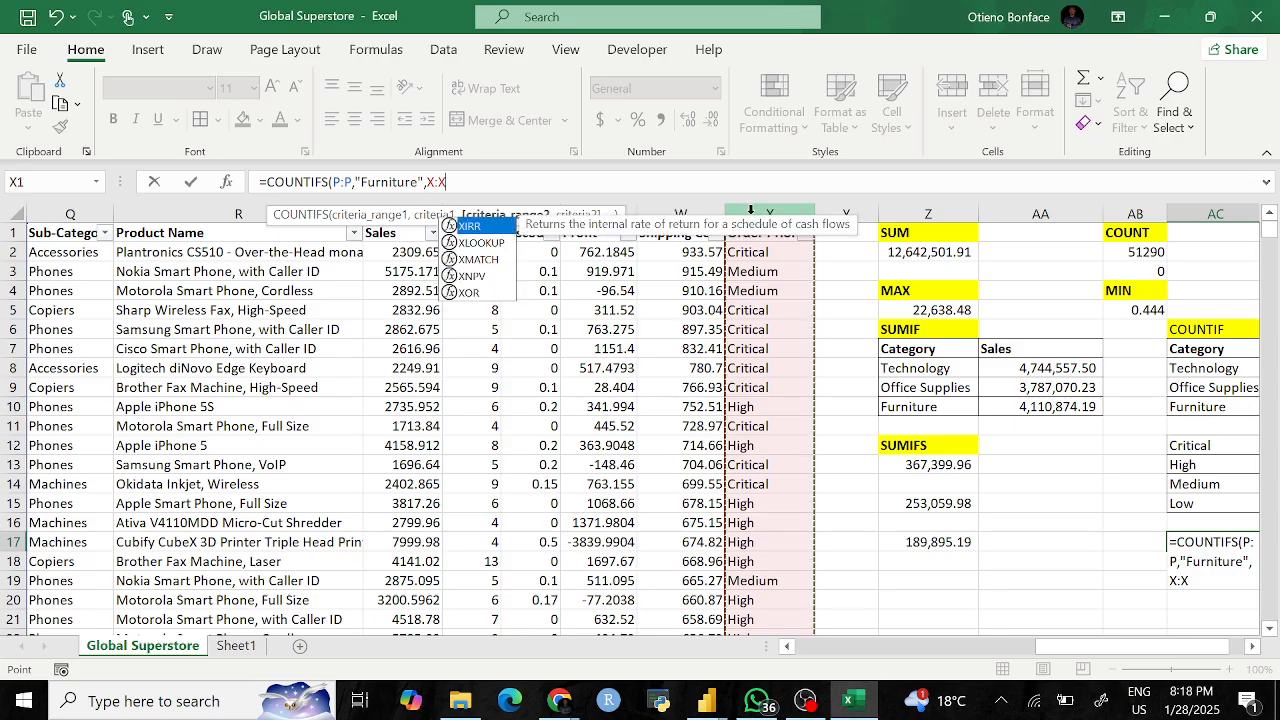
text(,")
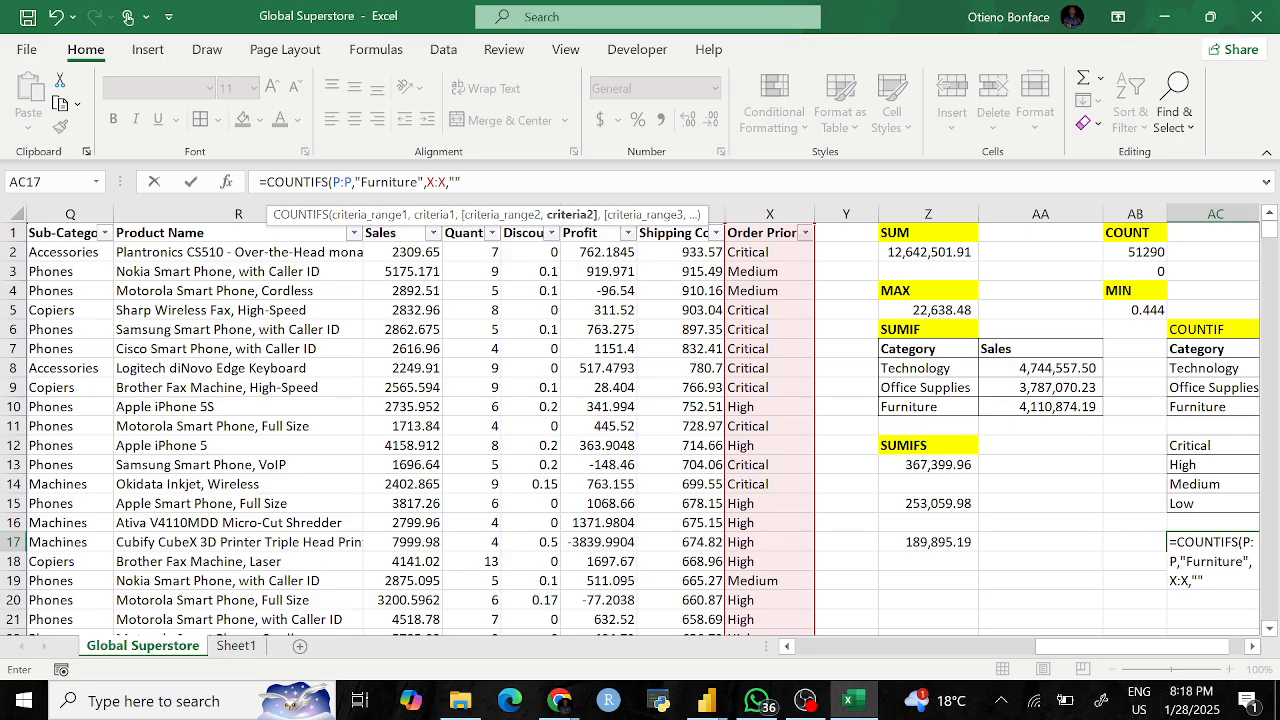
text(Critical)
key(Return)
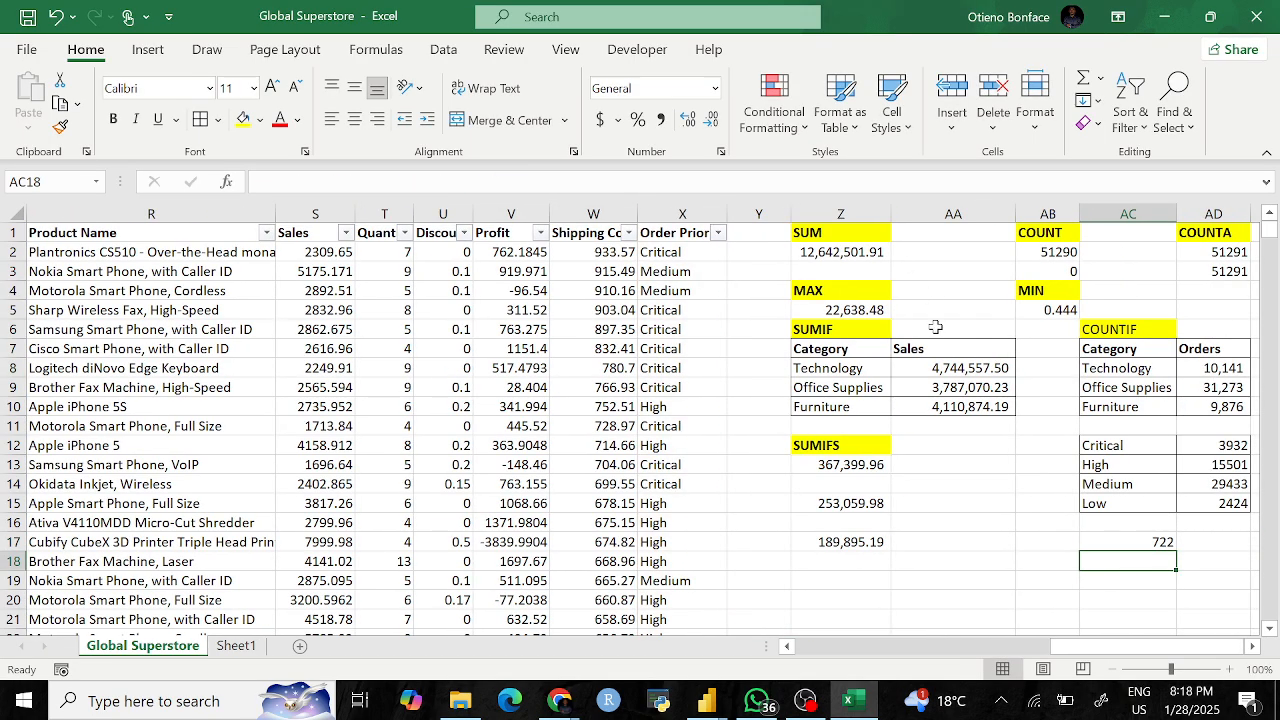
Step: Bold the existing COUNTIF heading and enter a COUNTIFS heading in AC16
click(1152, 545)
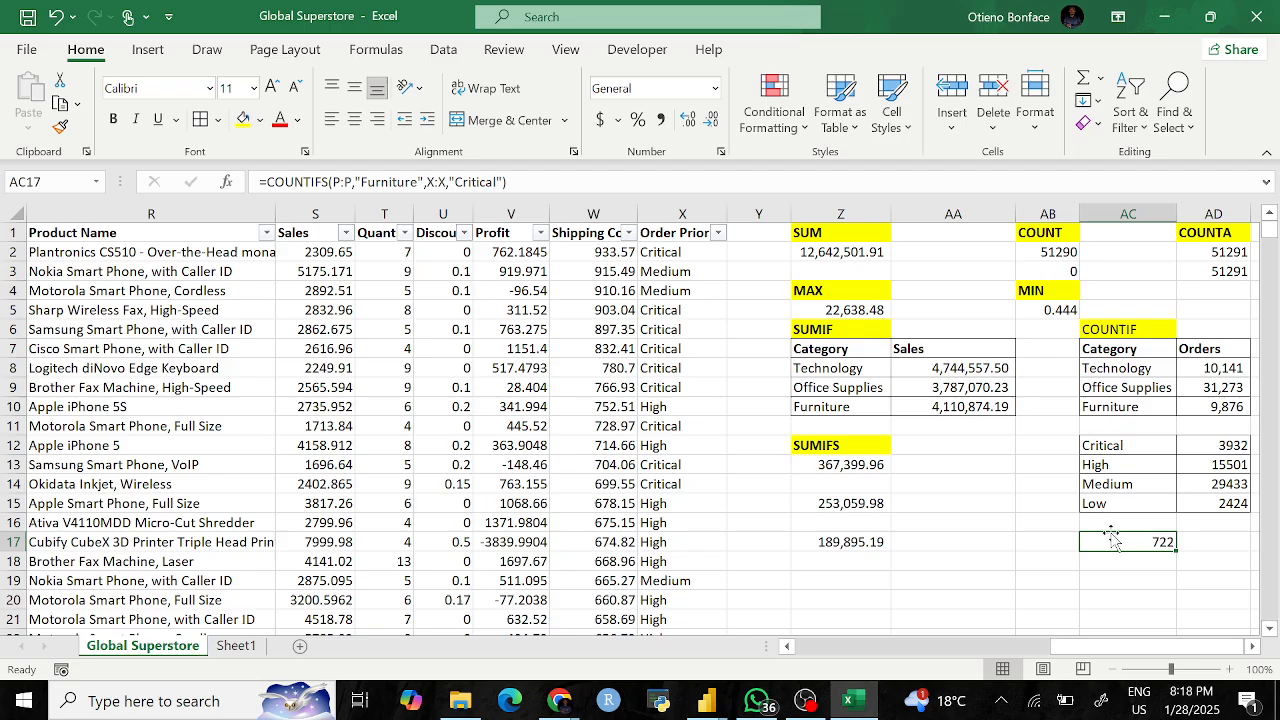
click(1110, 332)
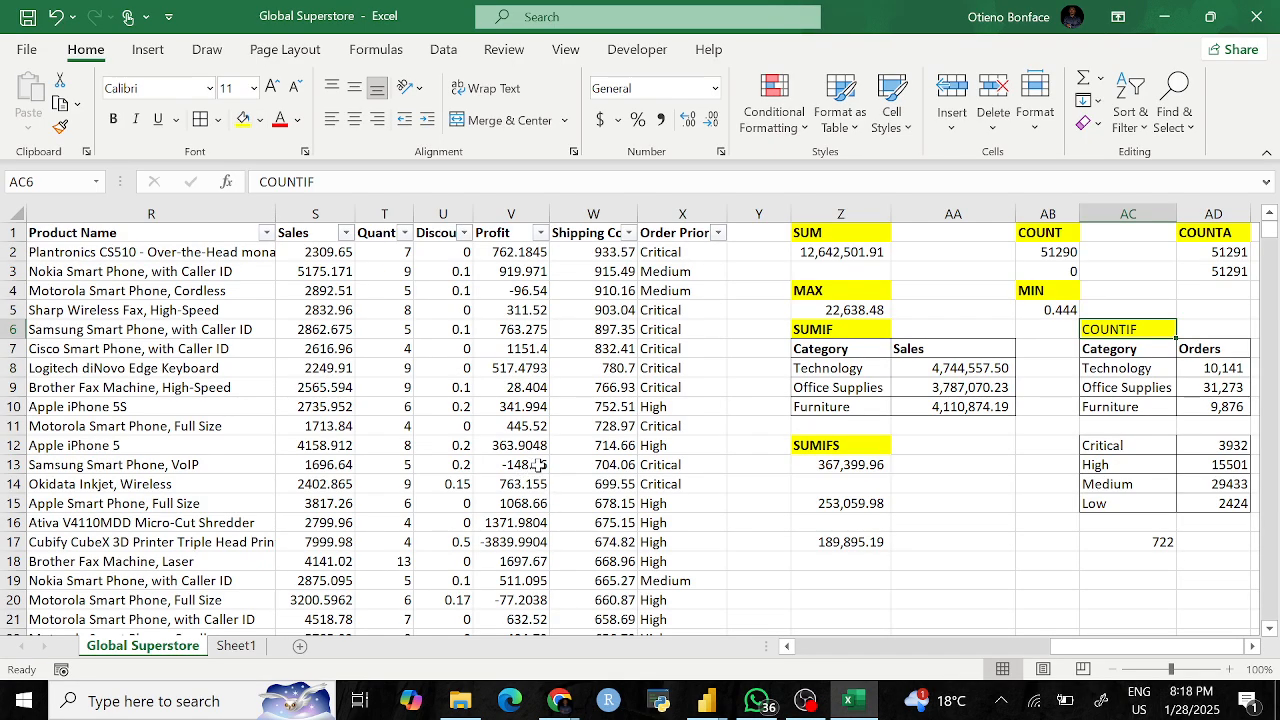
key(ctrl+b)
click(1109, 521)
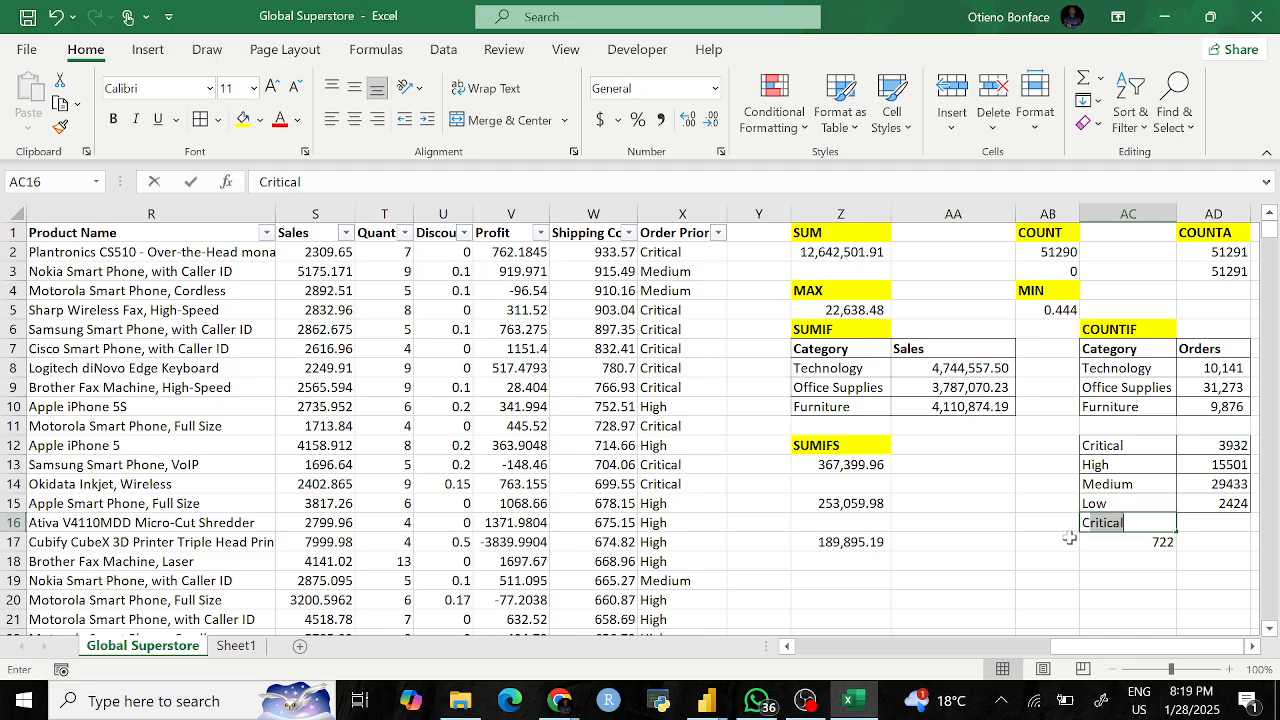
text(COUNTIFS)
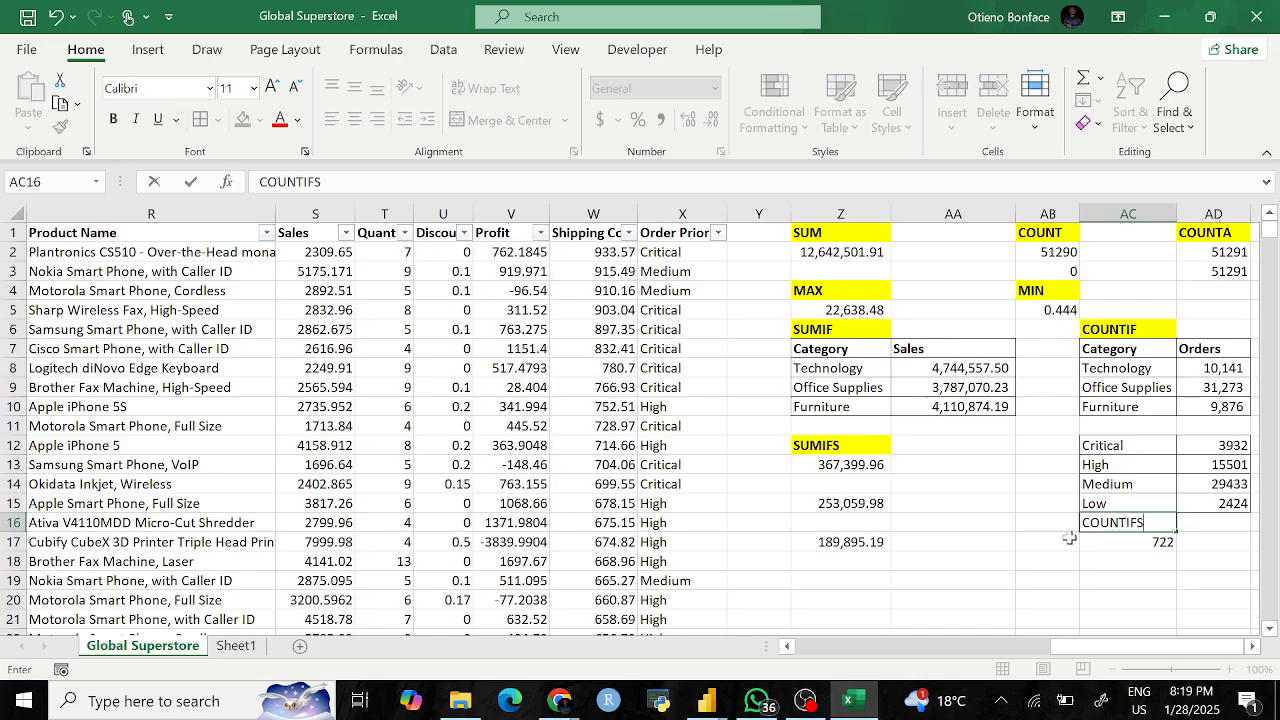
key(Return)
click(1100, 522)
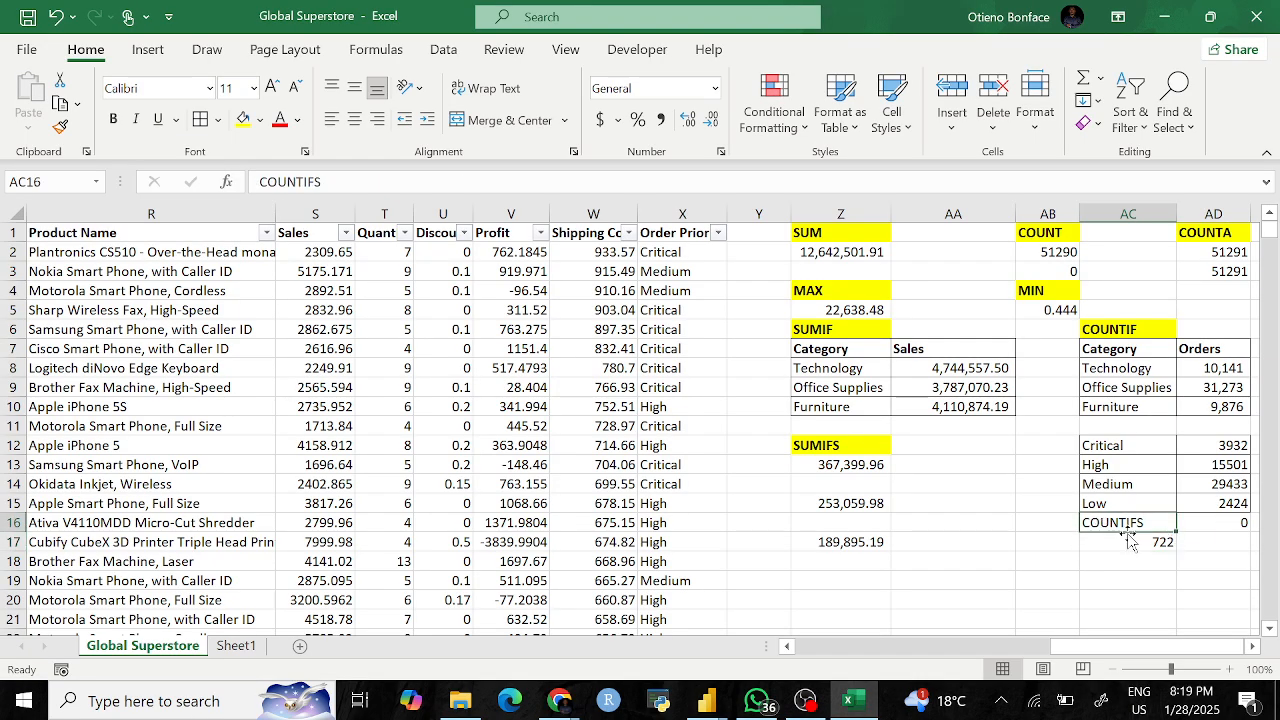
Step: Clear the old count in AD16 and give the COUNTIFS heading a yellow fill
click(1225, 518)
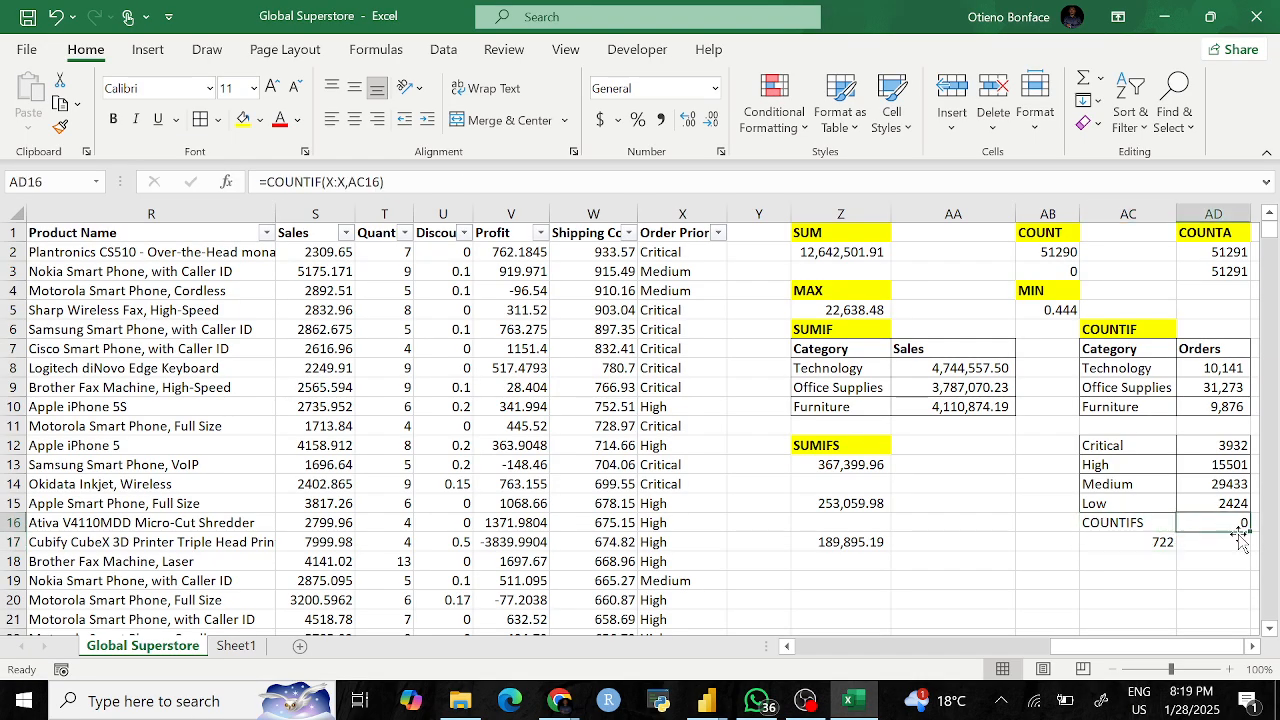
key(BackSpace)
click(1213, 613)
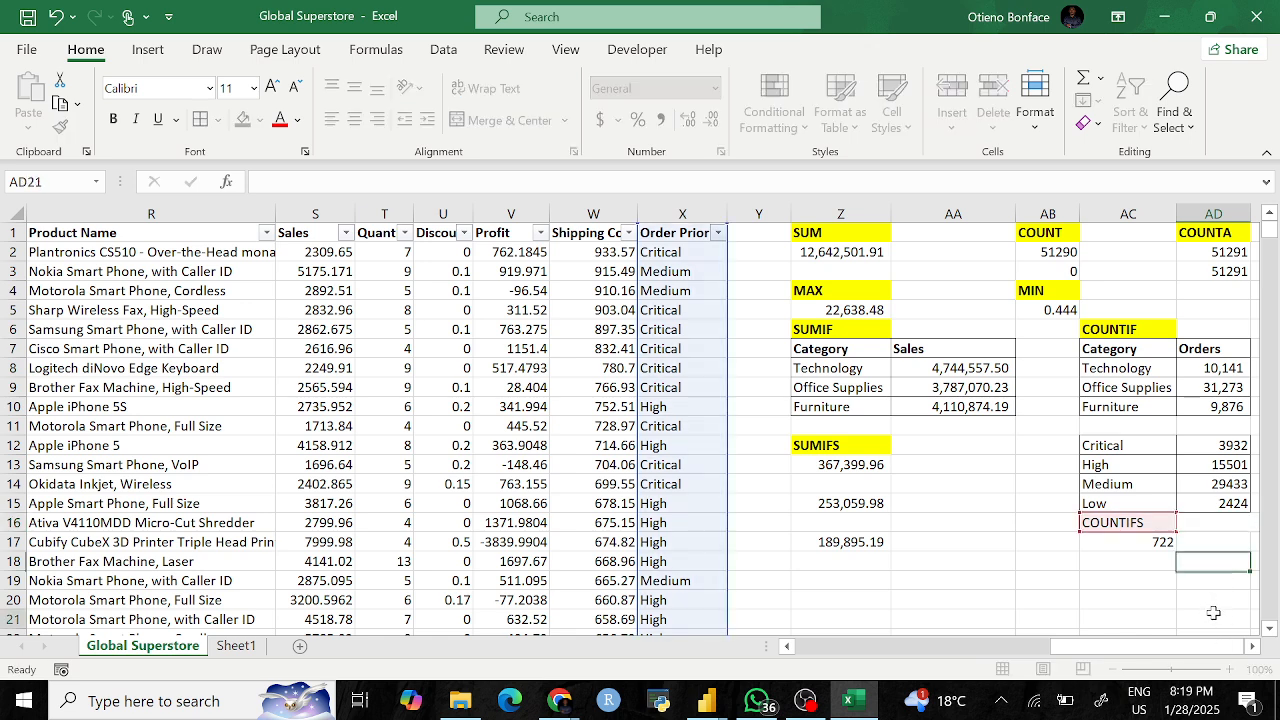
click(1145, 525)
click(243, 119)
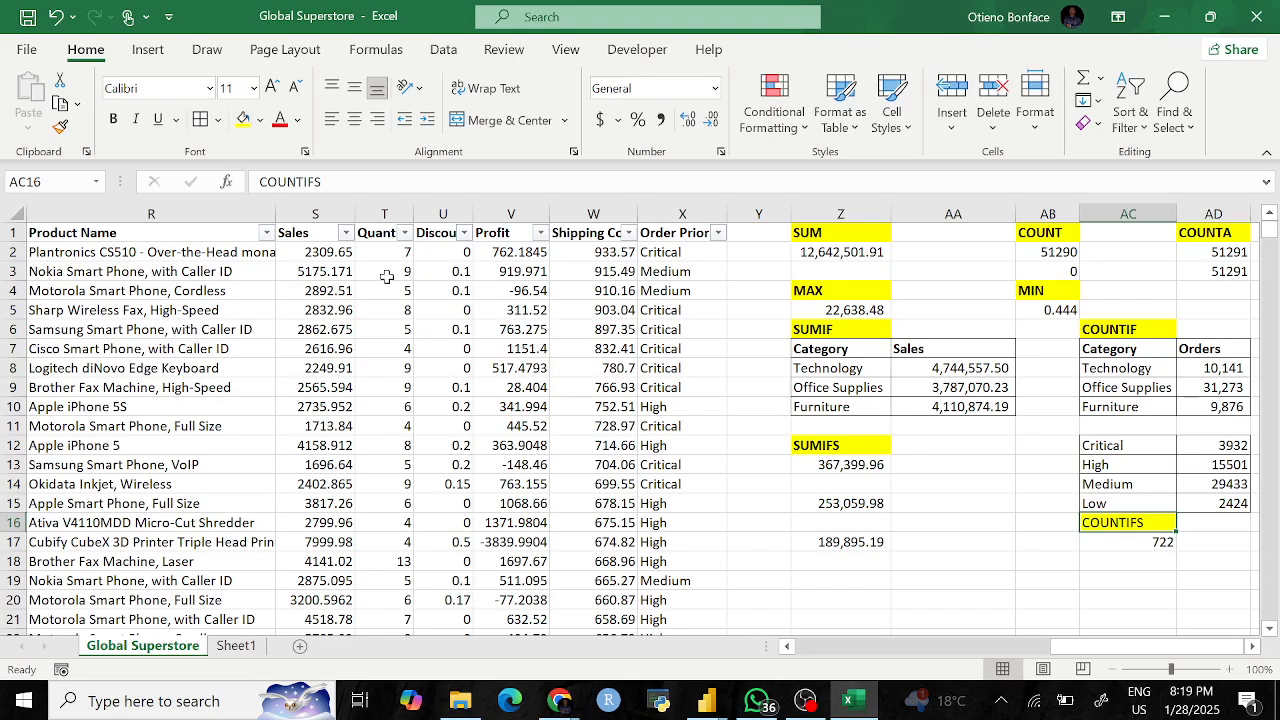
click(953, 503)
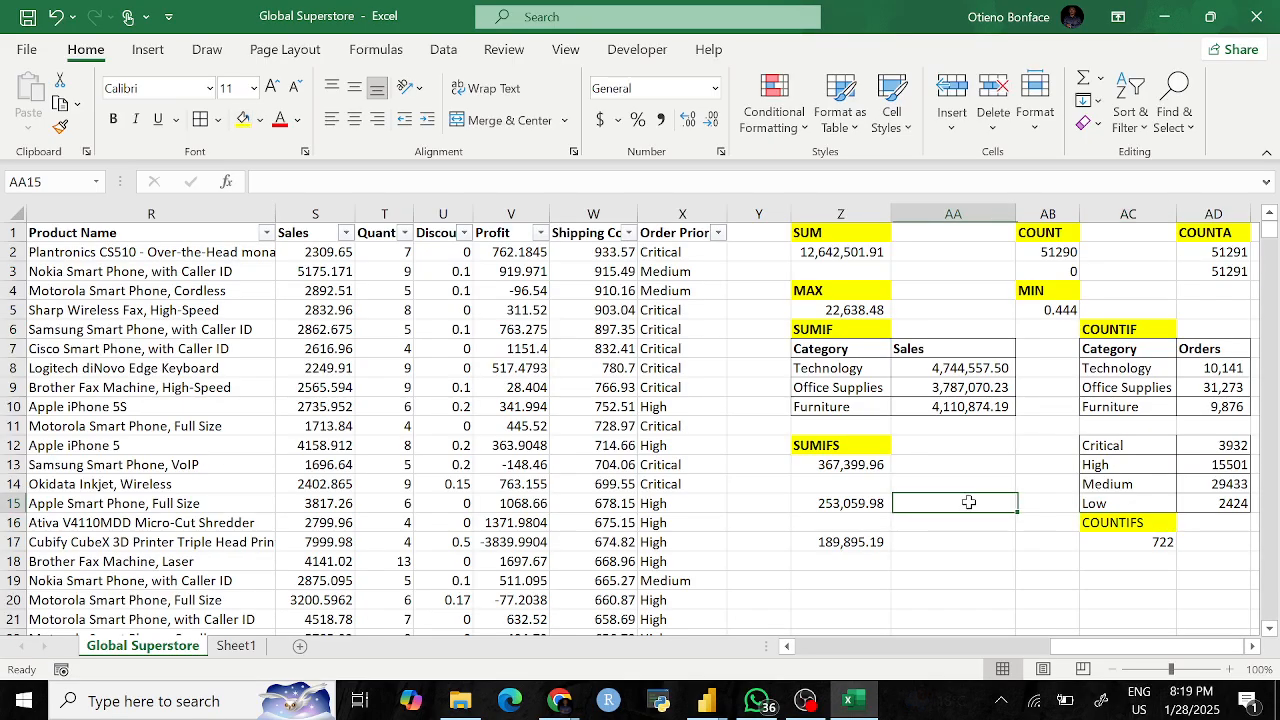
click(1113, 522)
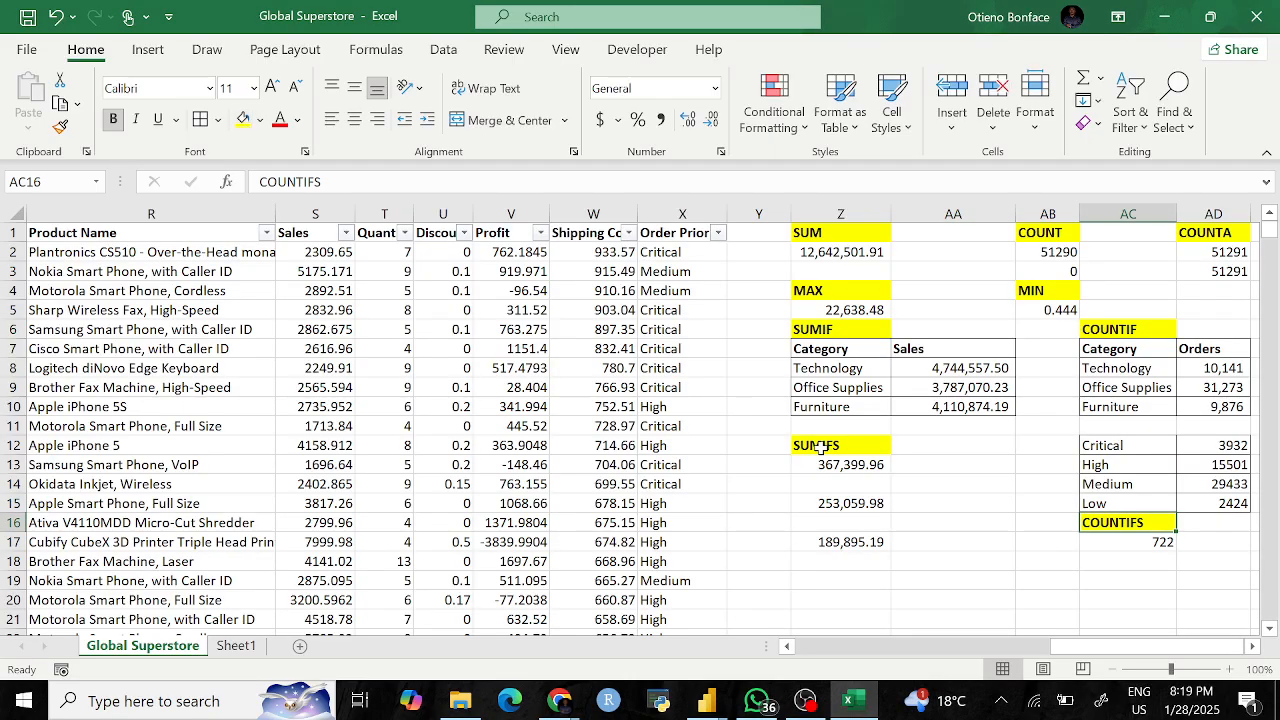
scroll(860, 465, right, 3)
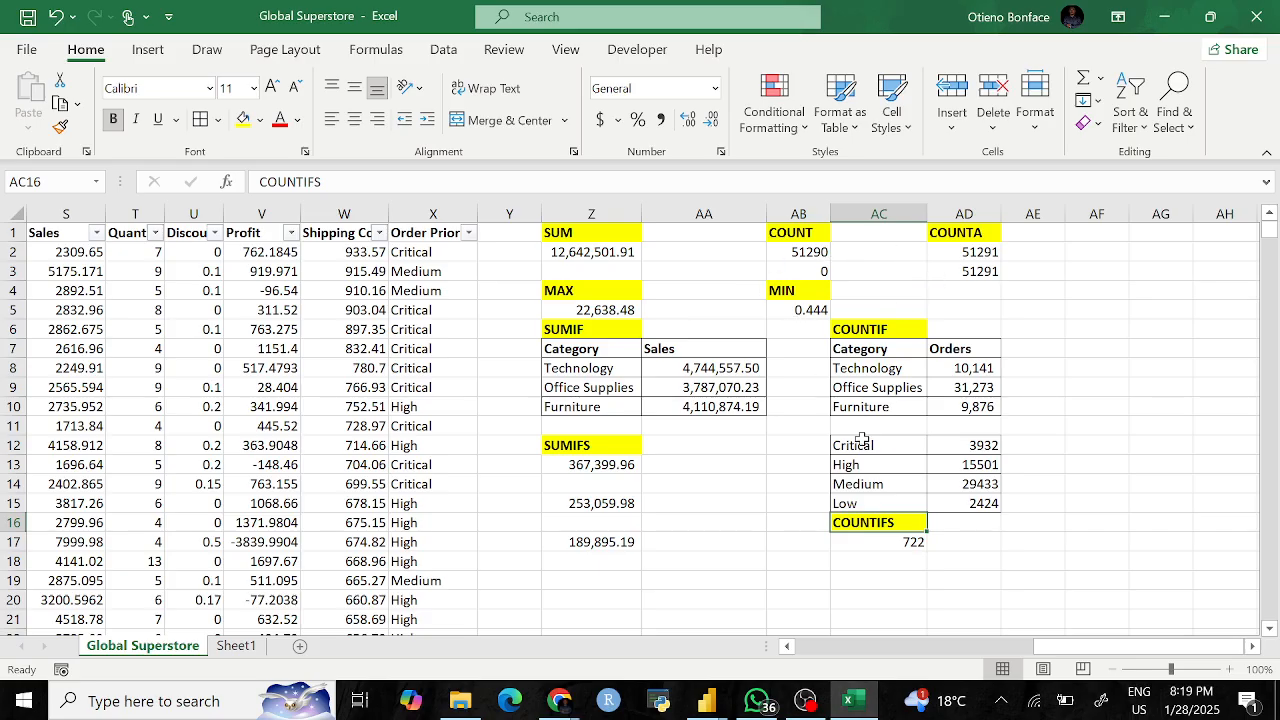
scroll(861, 440, left, 3)
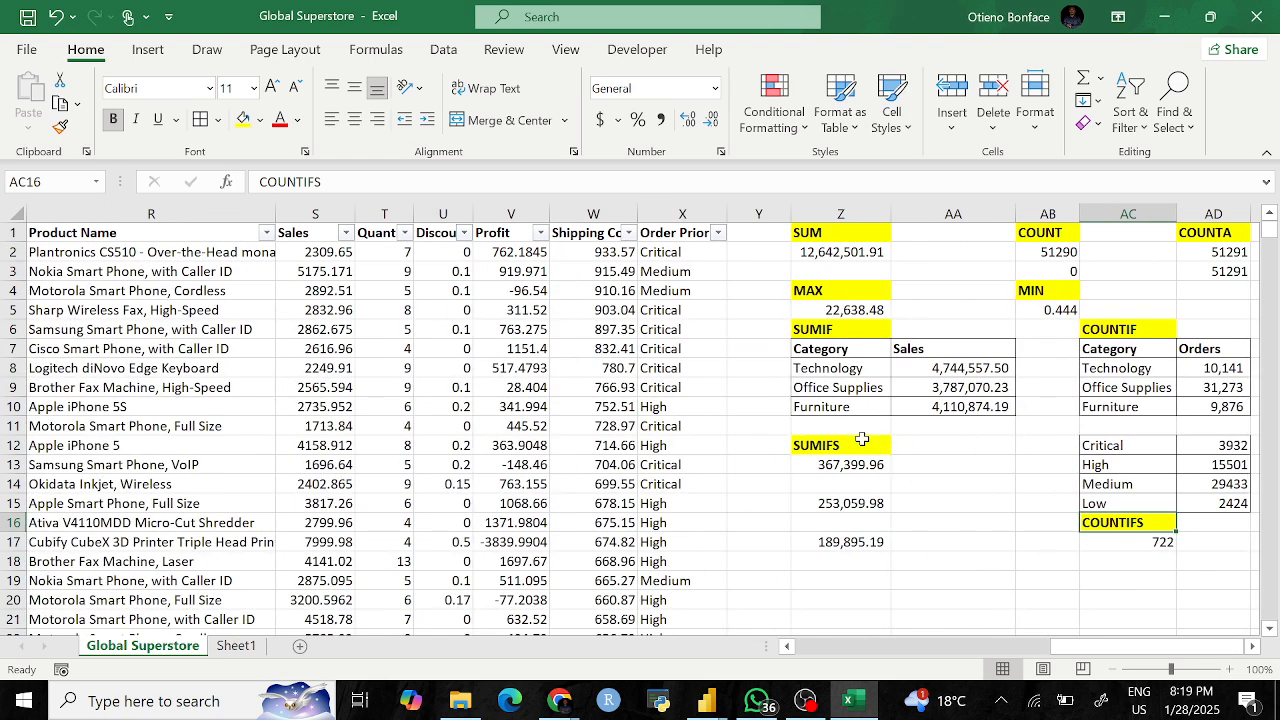
scroll(861, 440, left, 12)
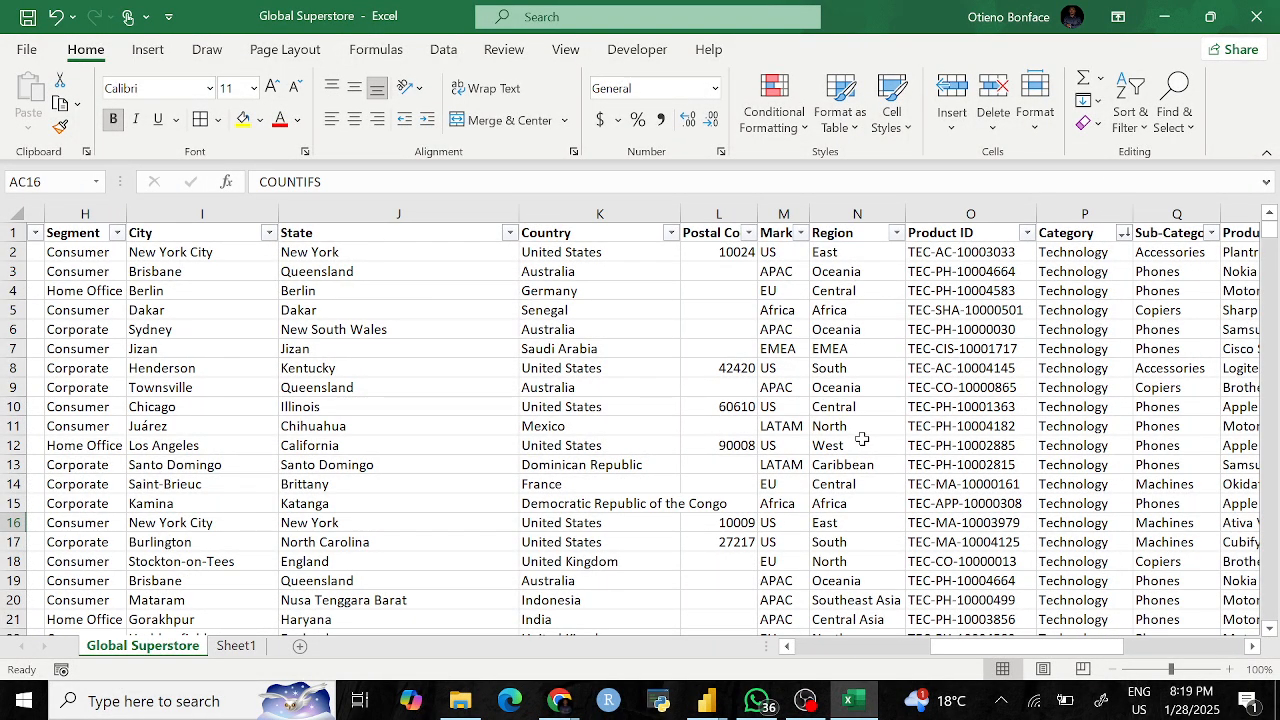
scroll(861, 439, right, 1)
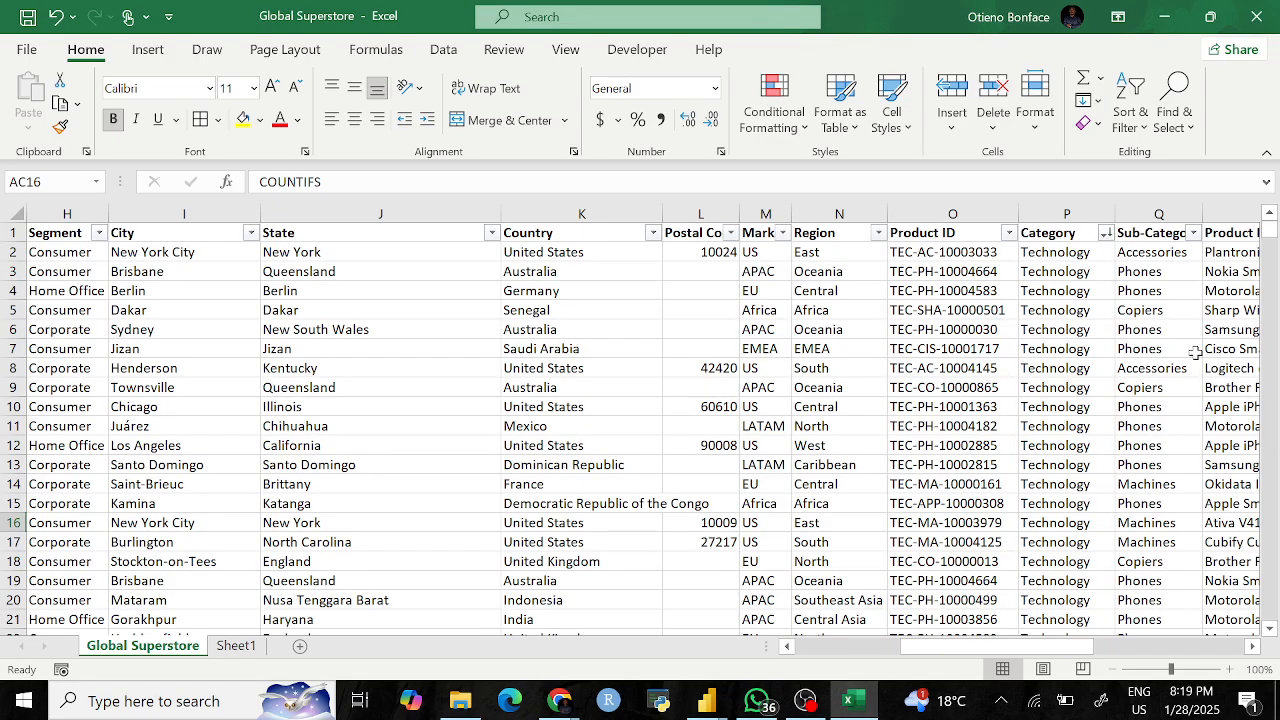
click(1195, 234)
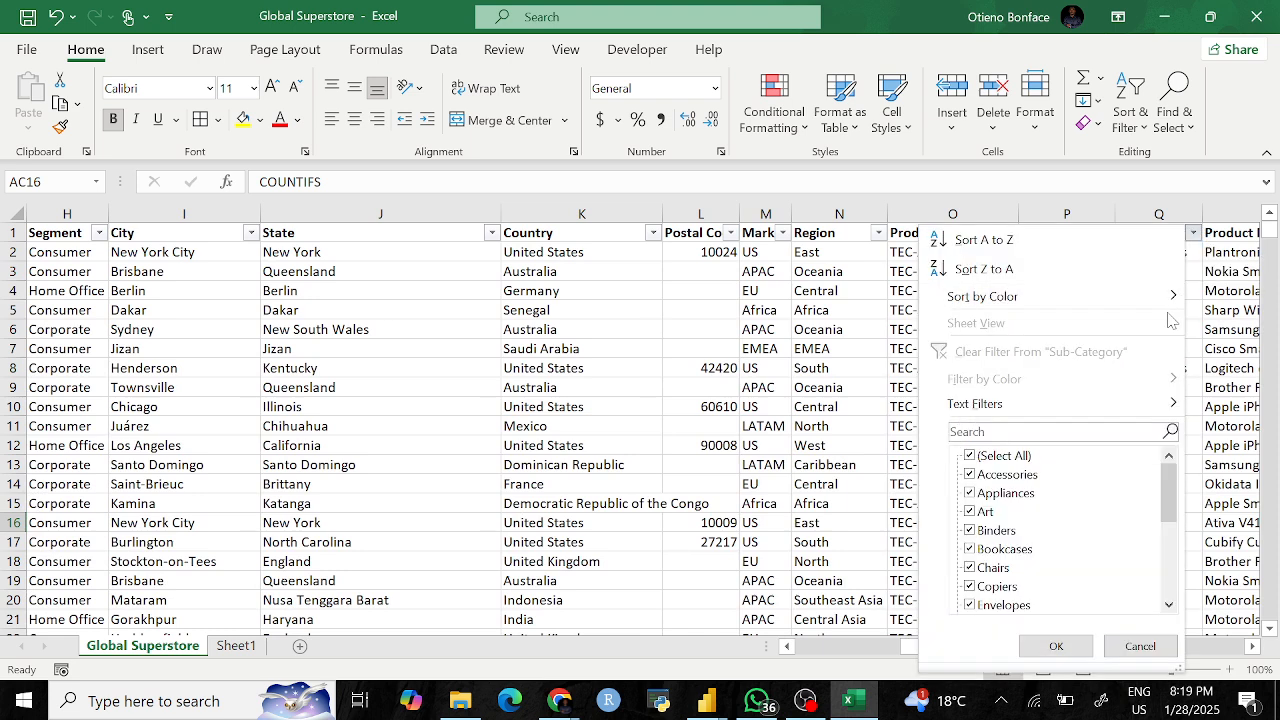
click(894, 368)
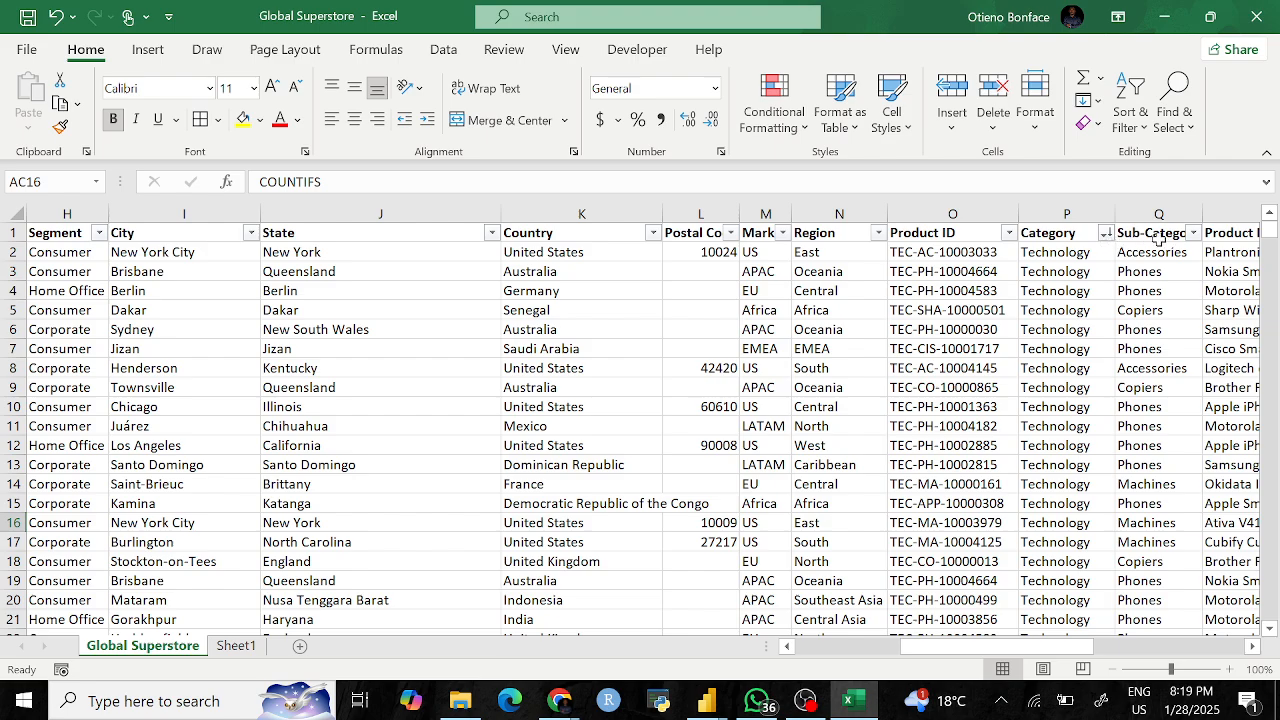
click(522, 313)
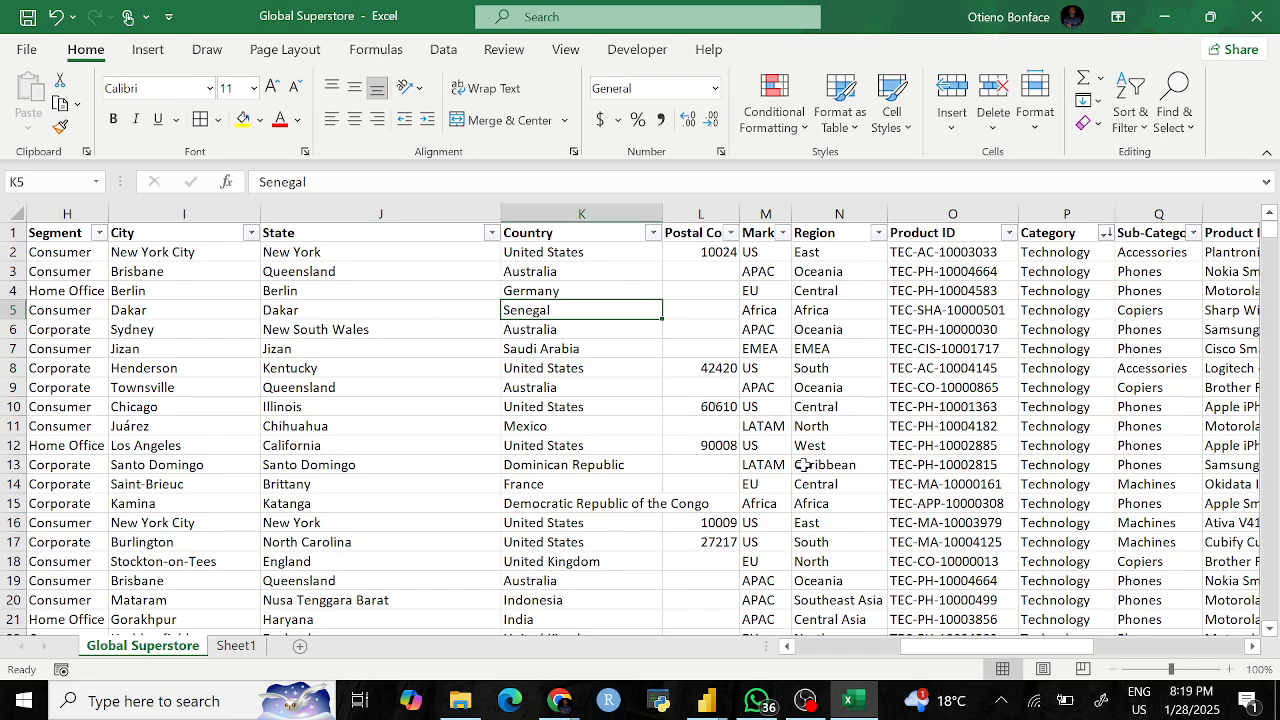
scroll(985, 410, right, 2)
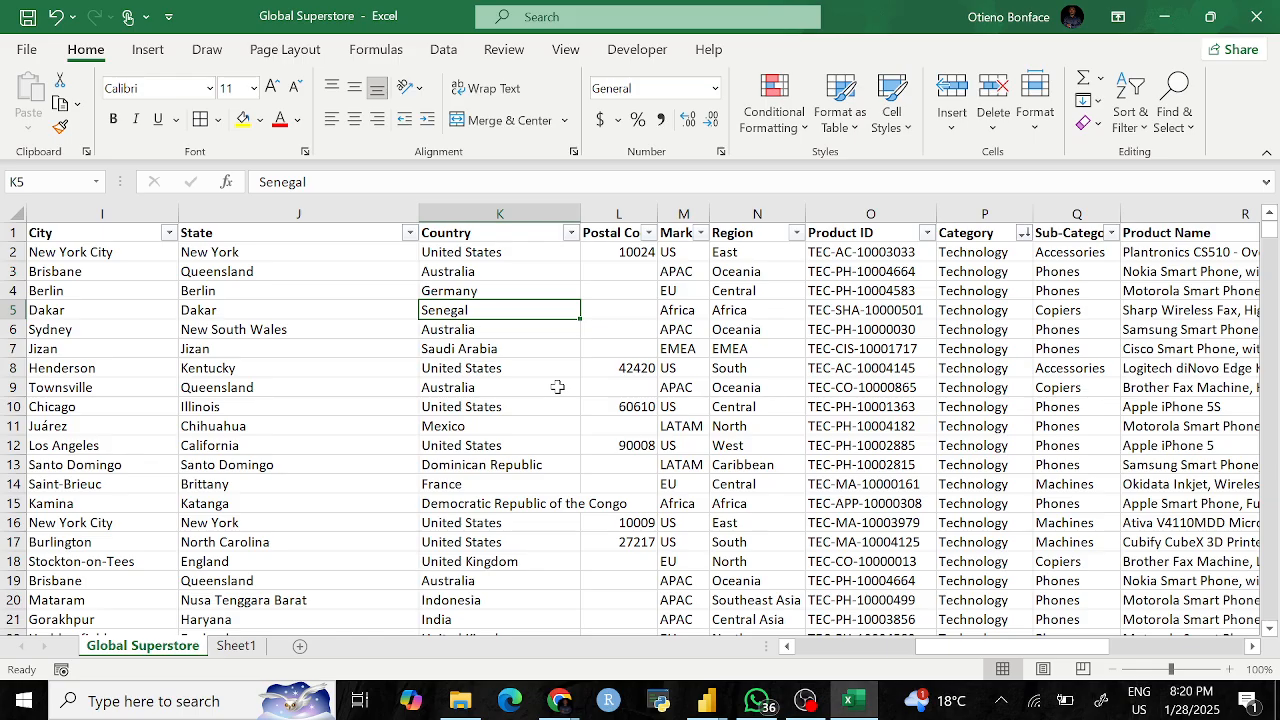
scroll(557, 387, right, 3)
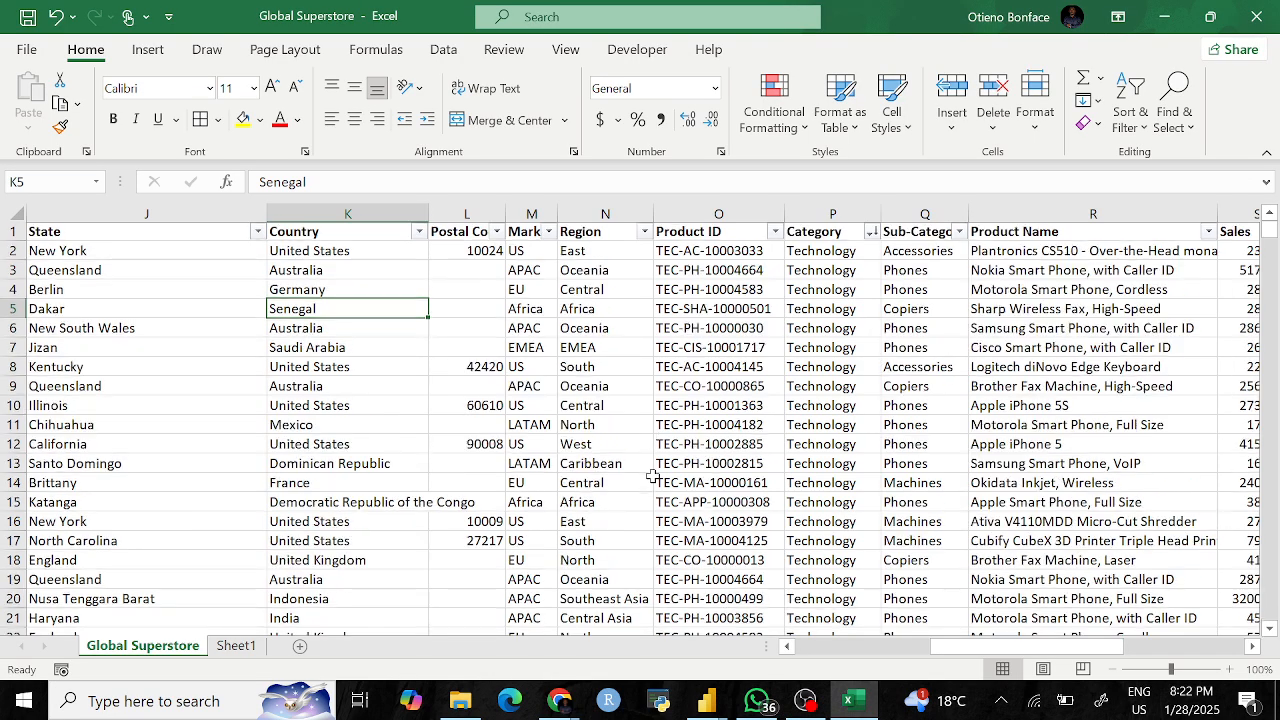
scroll(652, 476, down, 1)
scroll(652, 476, up, 1)
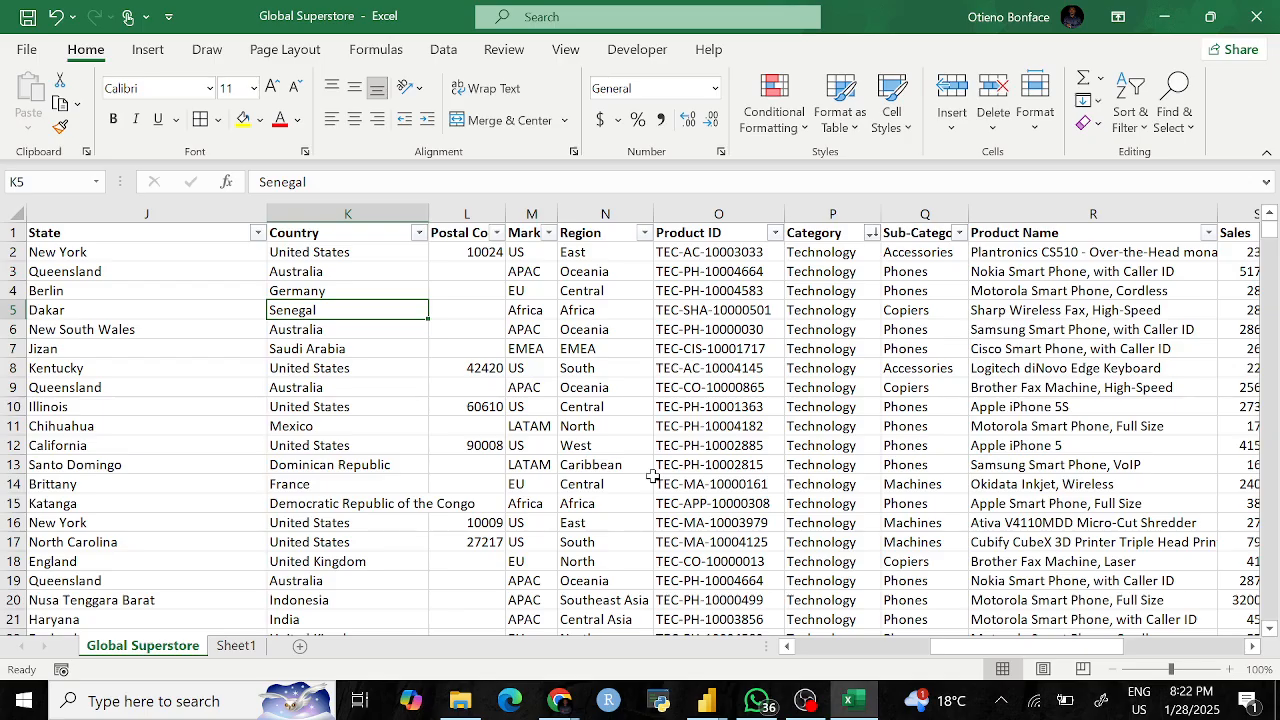
scroll(900, 488, down, 1)
scroll(900, 485, up, 1)
click(959, 233)
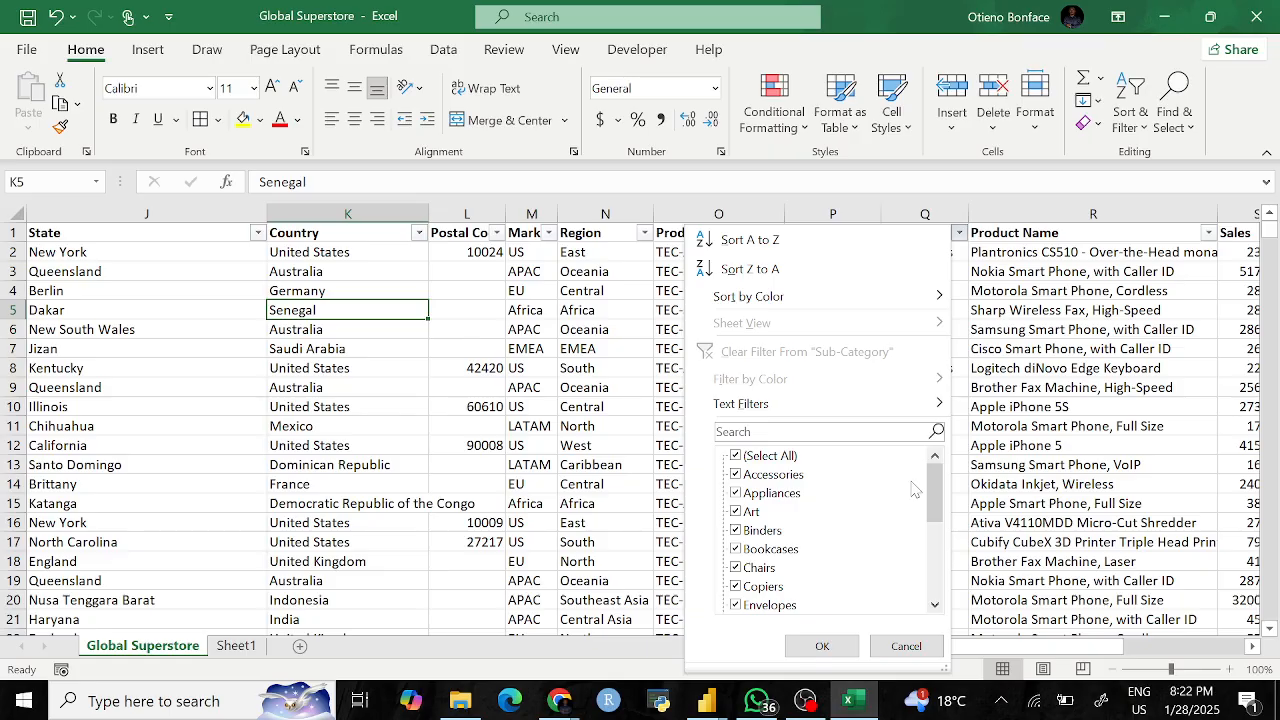
drag(931, 489, 938, 543)
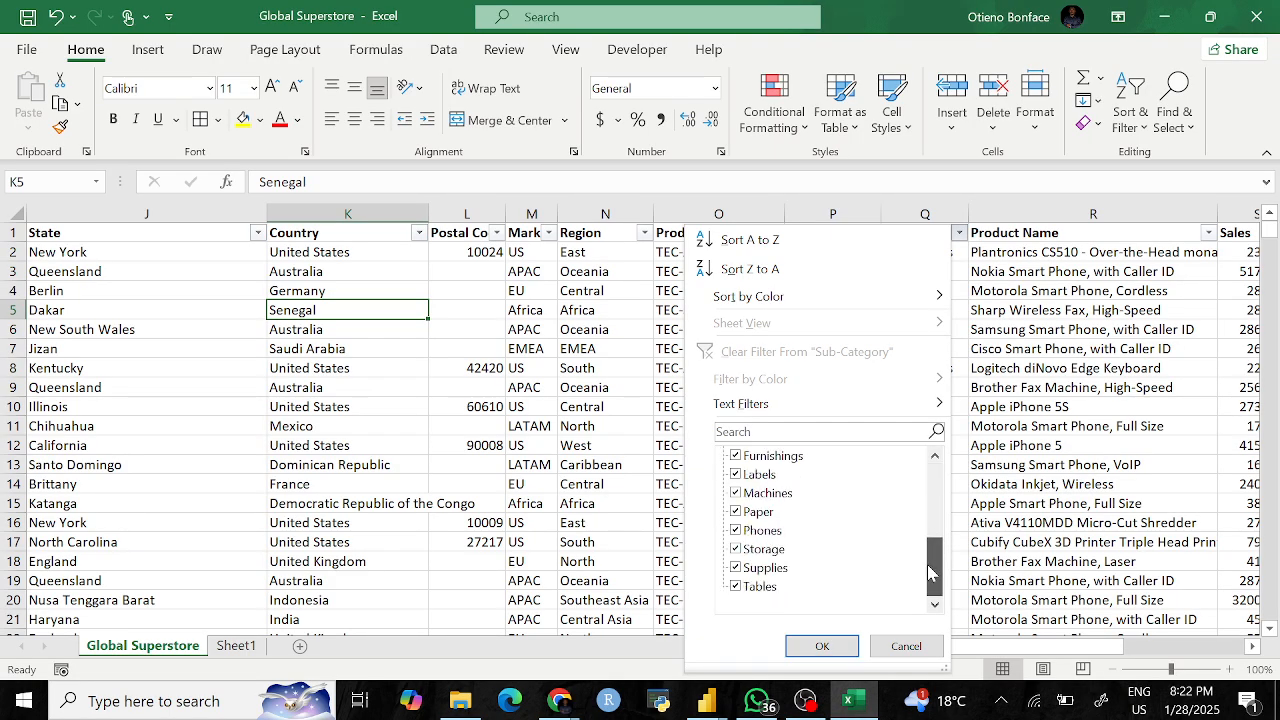
drag(929, 563, 929, 528)
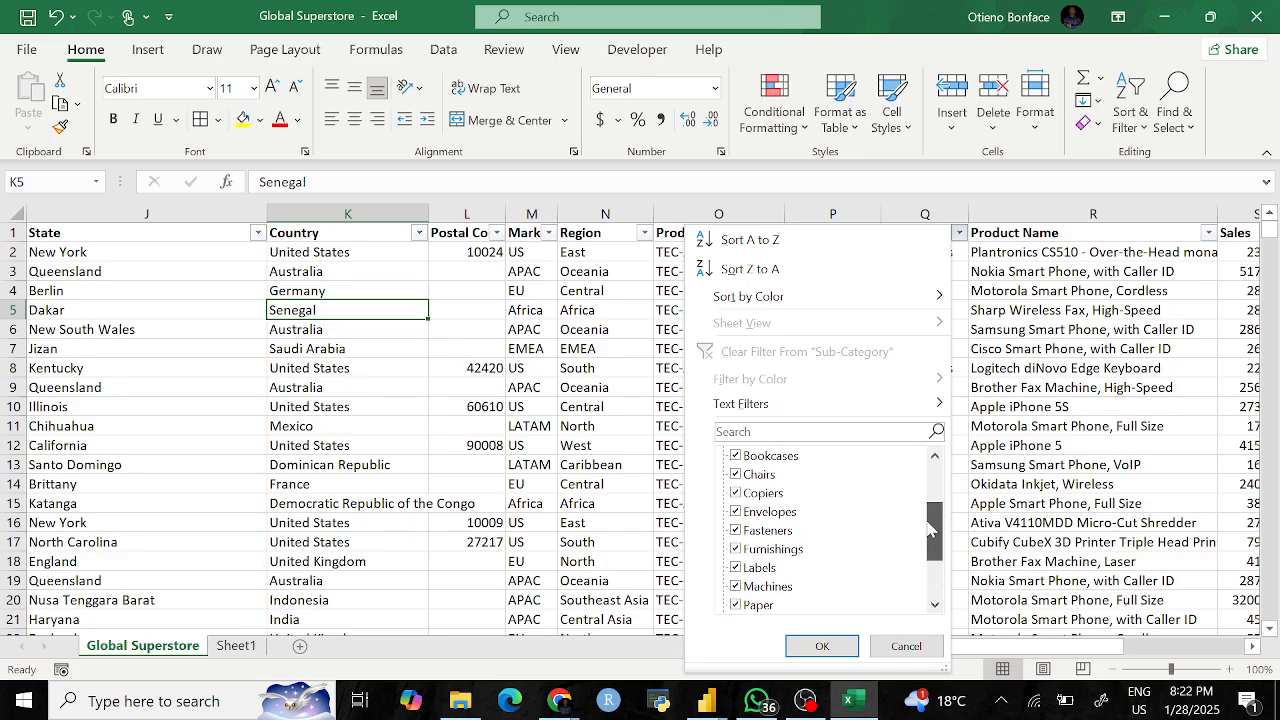
click(1130, 401)
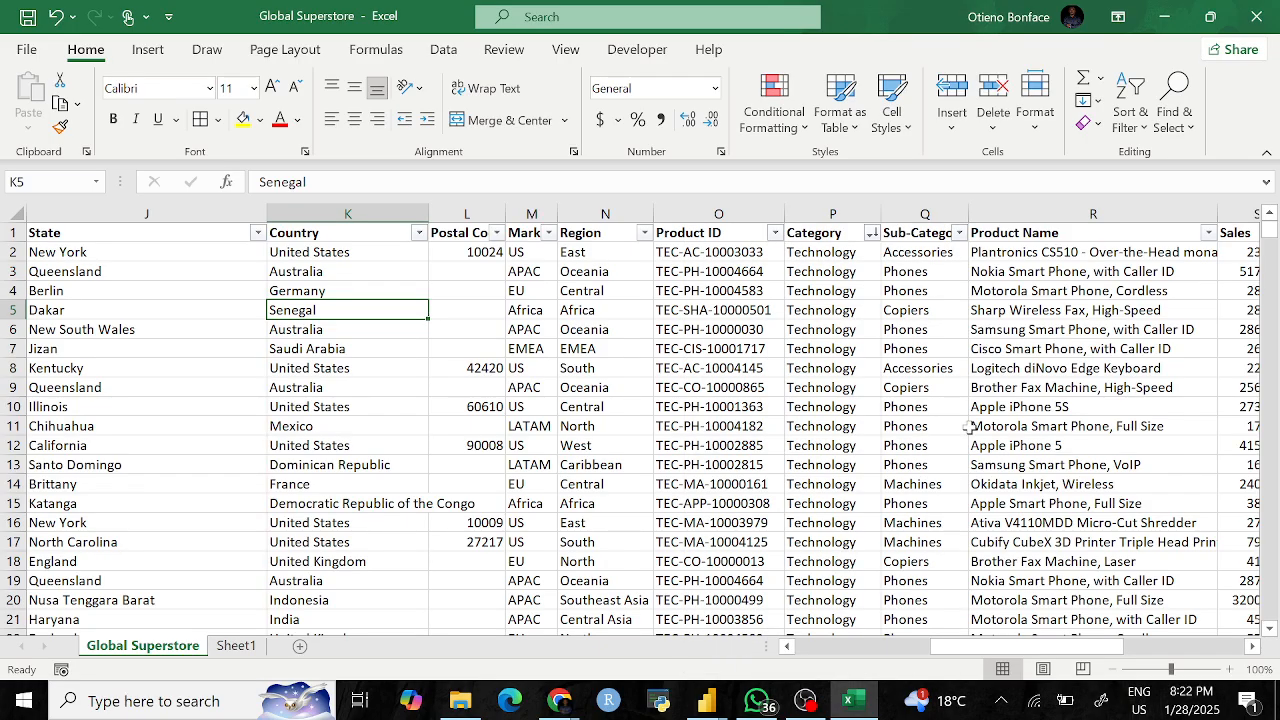
scroll(765, 430, left, 4)
scroll(765, 430, right, 9)
scroll(765, 430, left, 5)
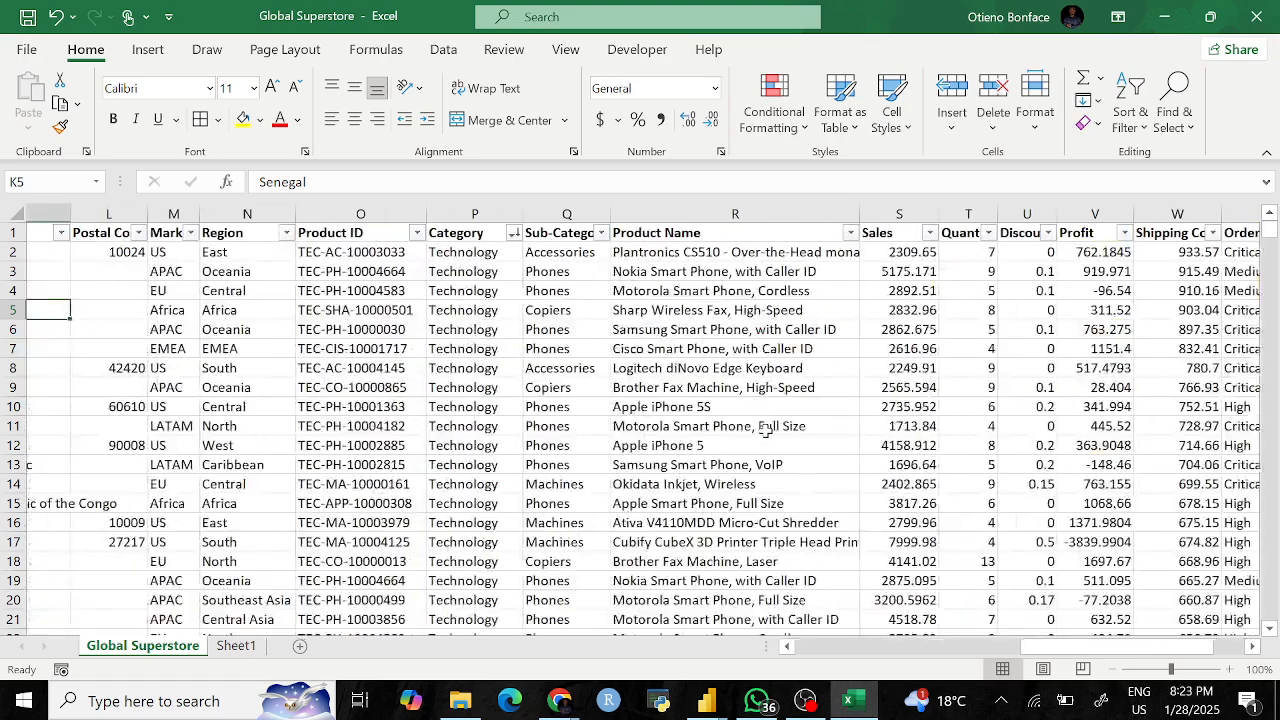
scroll(765, 430, right, 1)
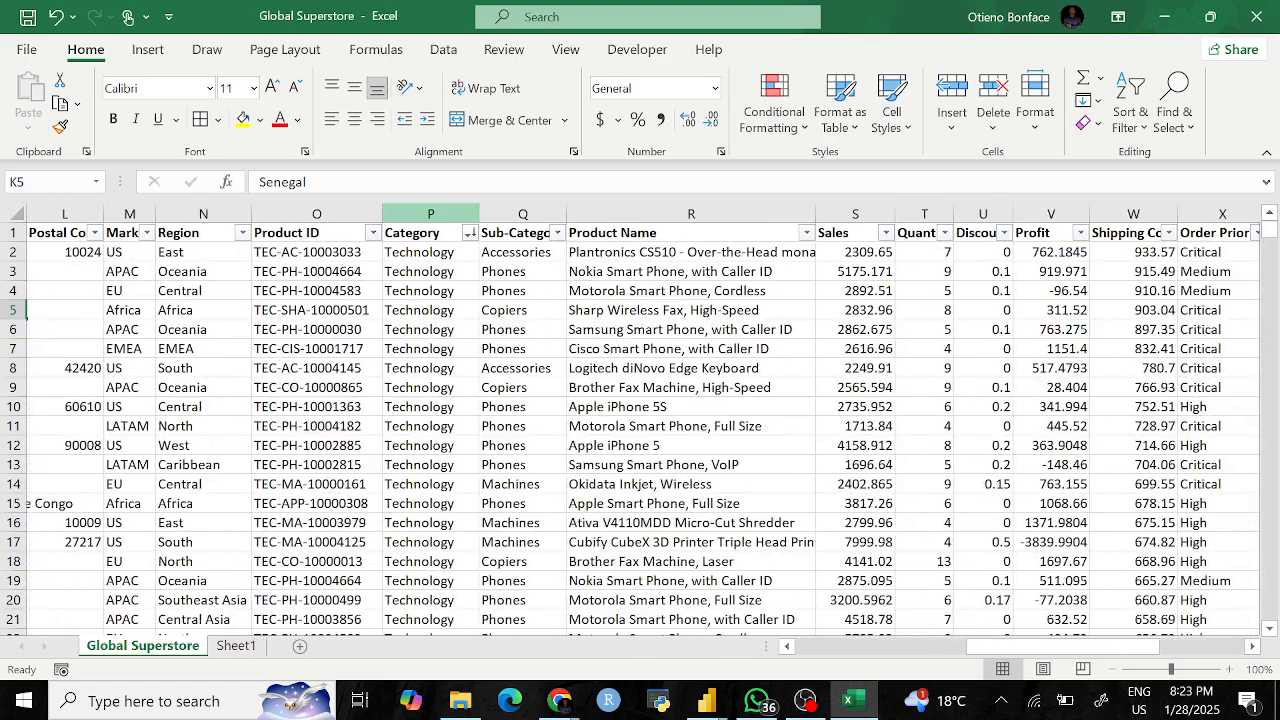
click(469, 233)
key(Escape)
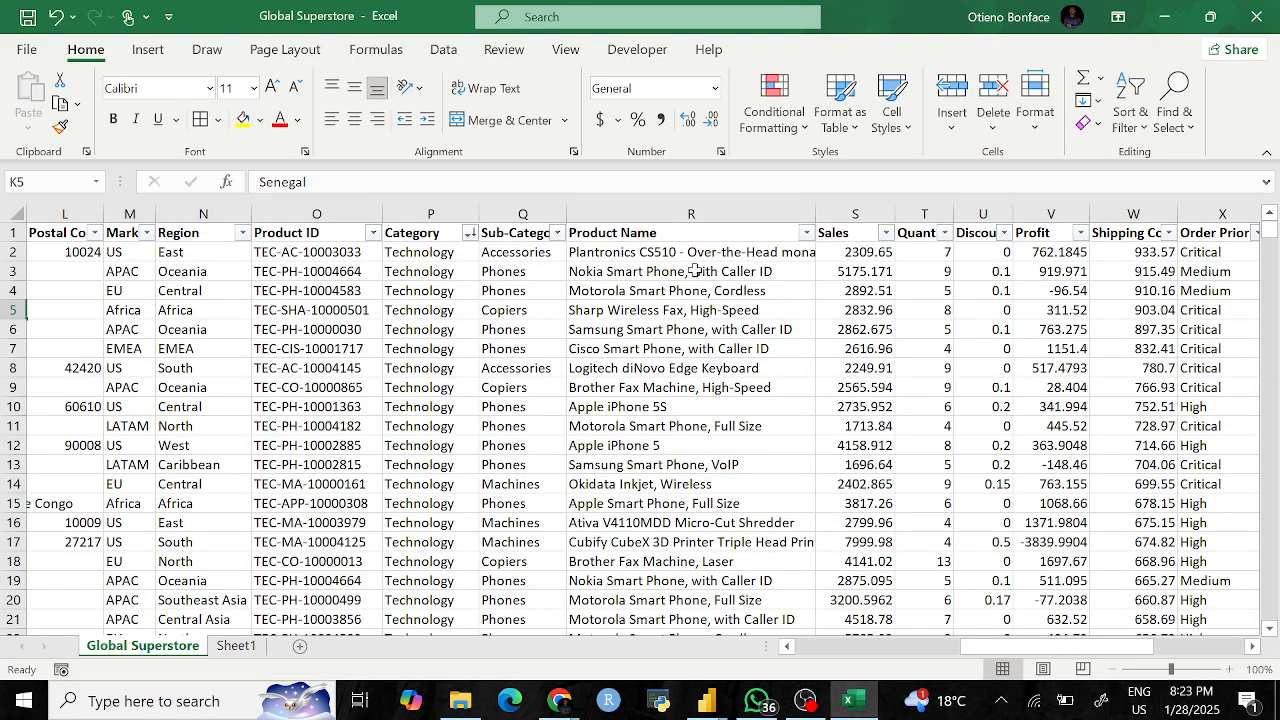
click(557, 233)
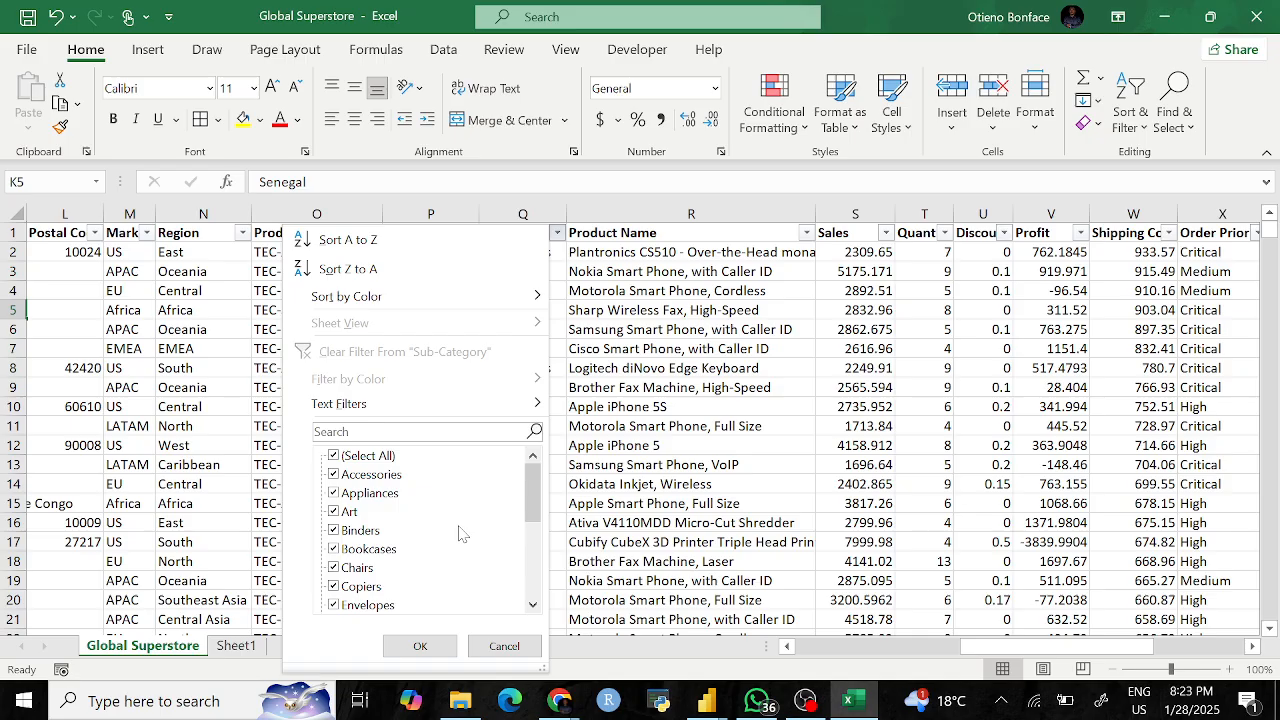
click(650, 452)
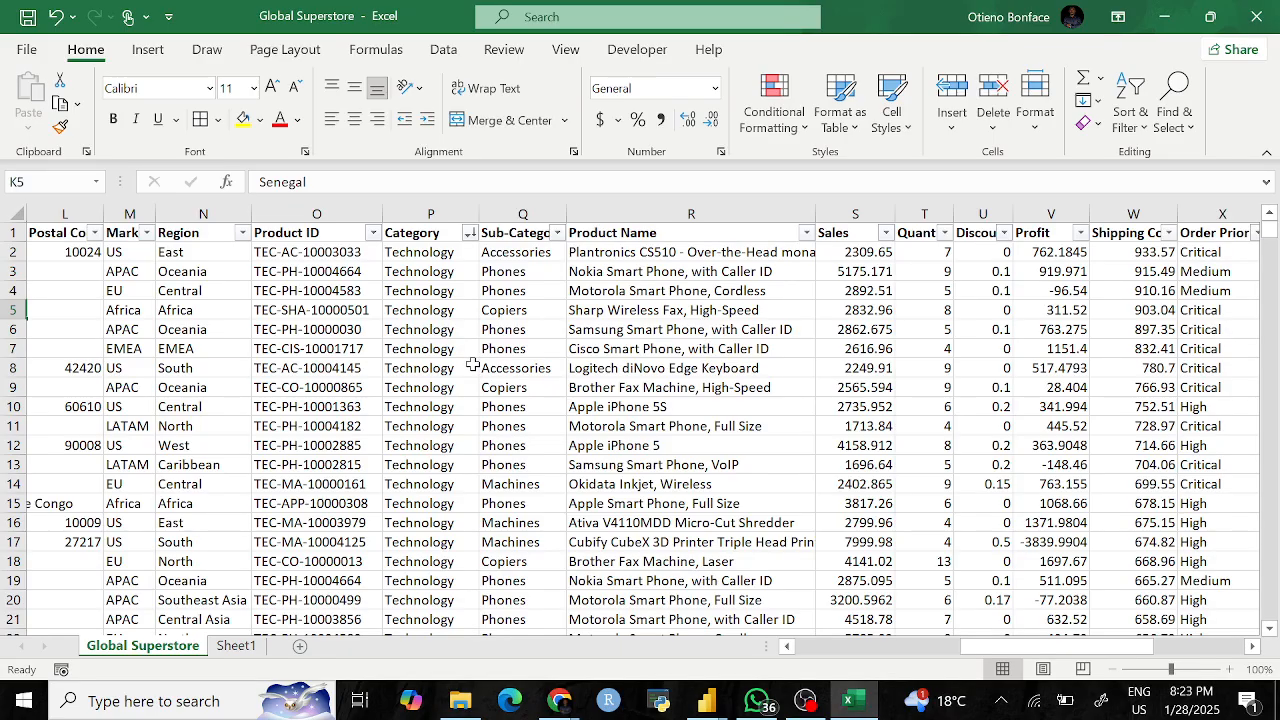
scroll(472, 366, left, 3)
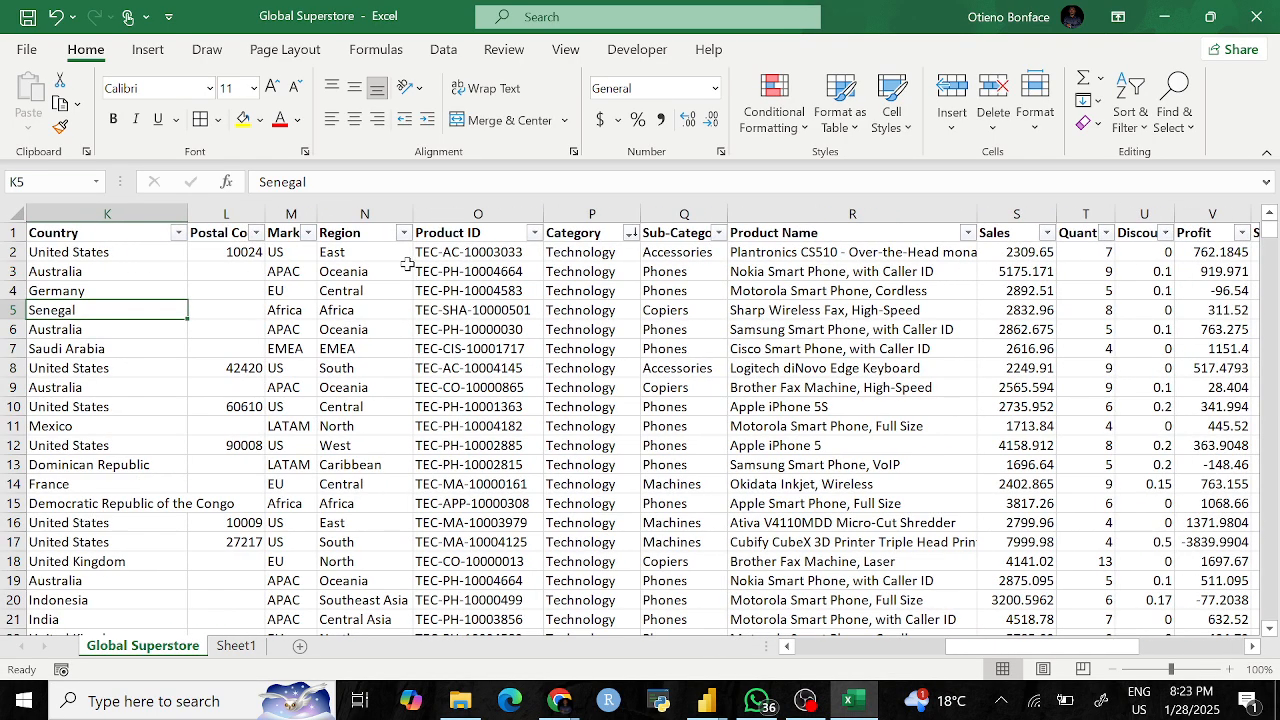
click(403, 232)
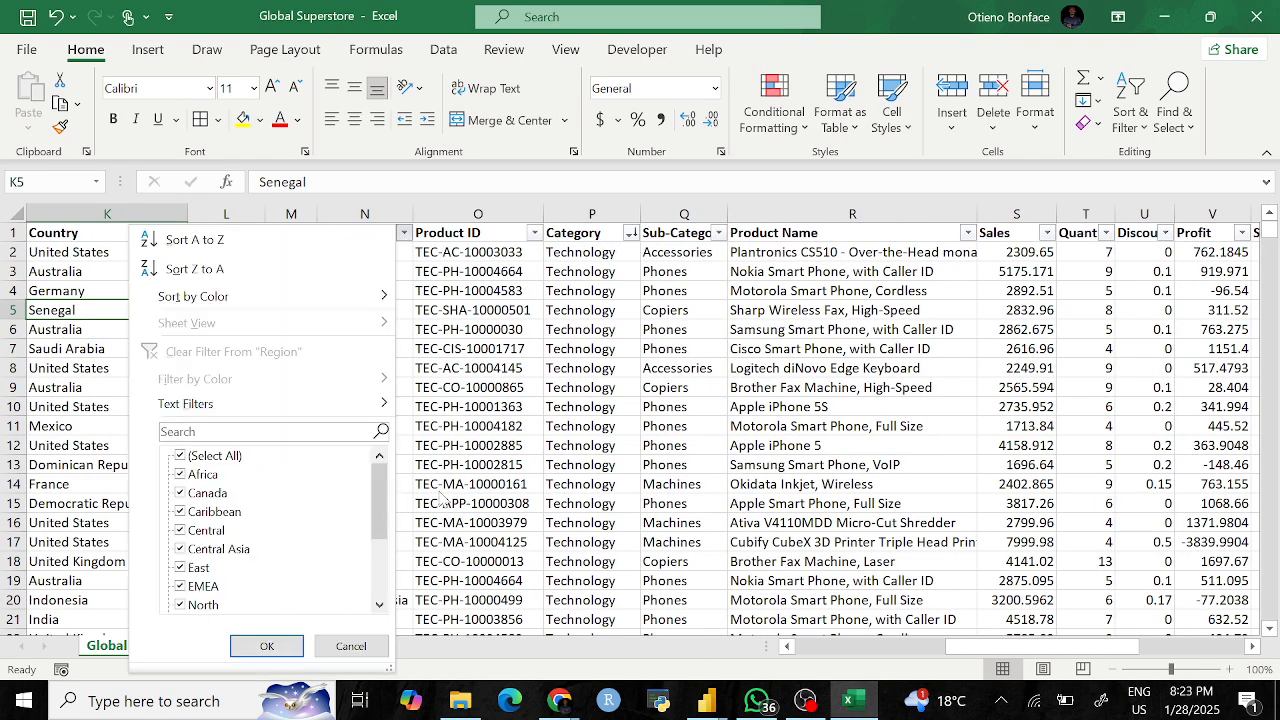
mouse_move(388, 520)
mouse_down()
mouse_move(378, 590)
mouse_move(378, 520)
mouse_up()
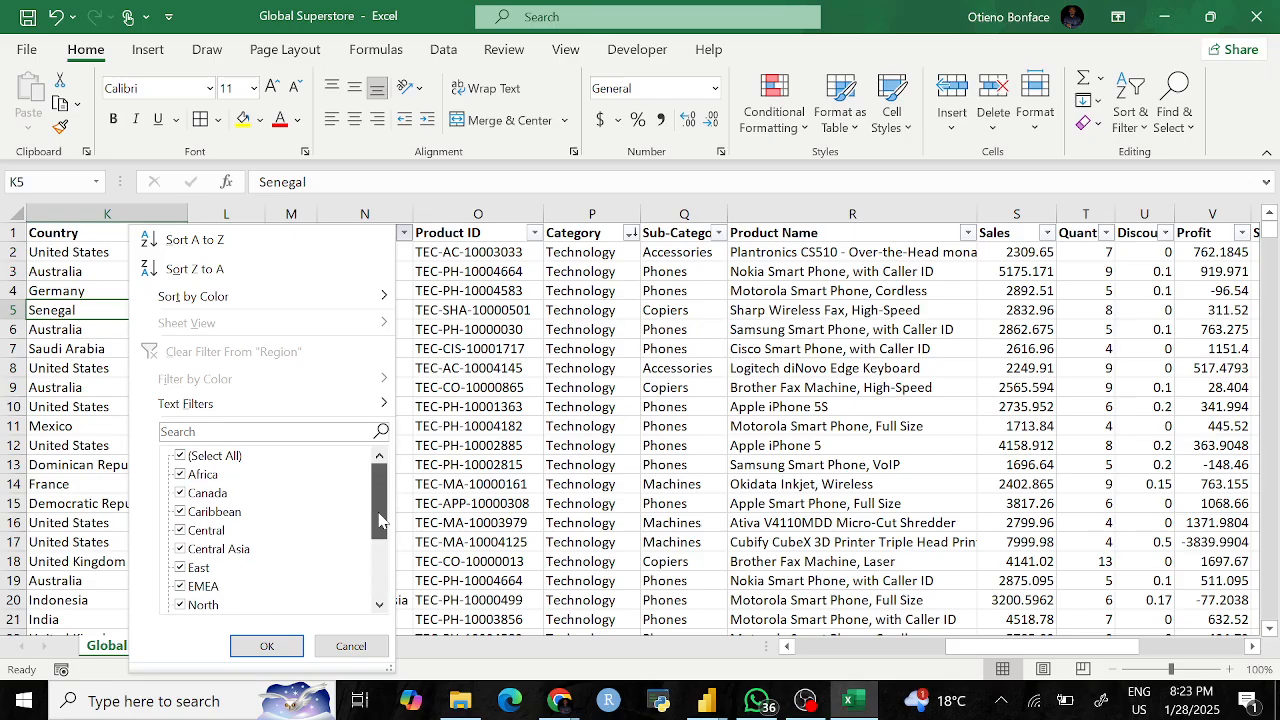
click(608, 406)
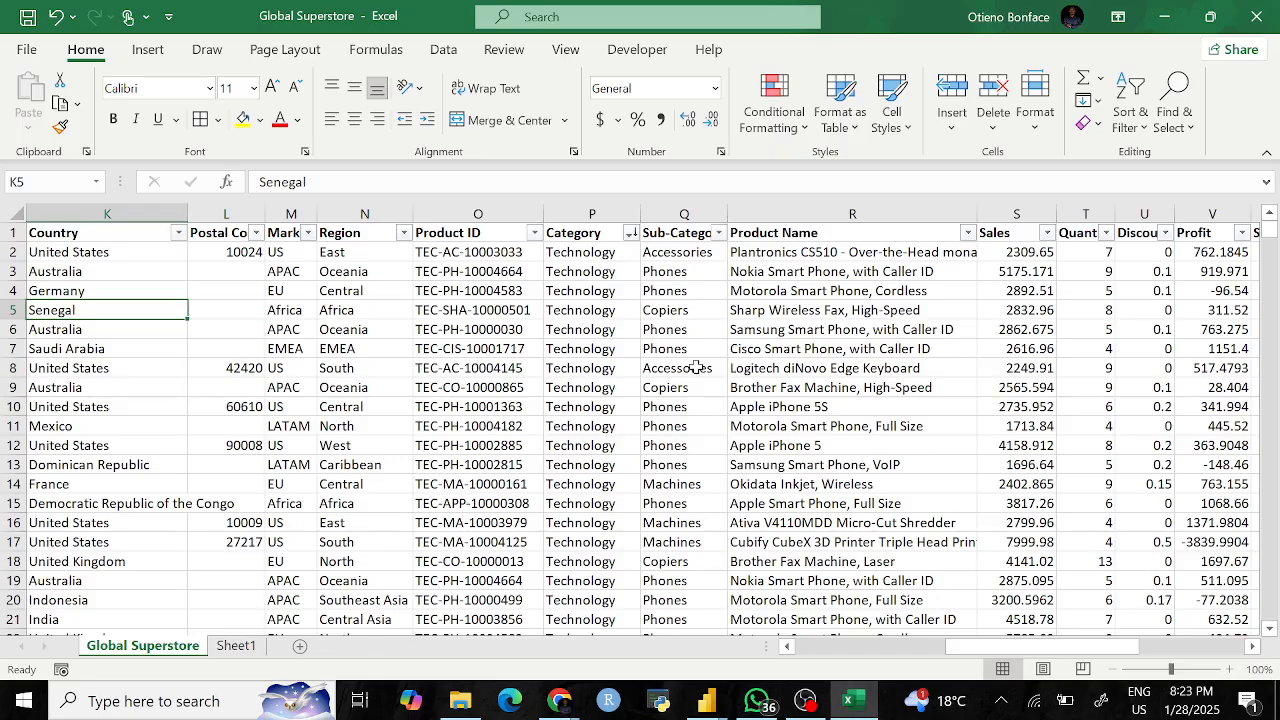
click(403, 232)
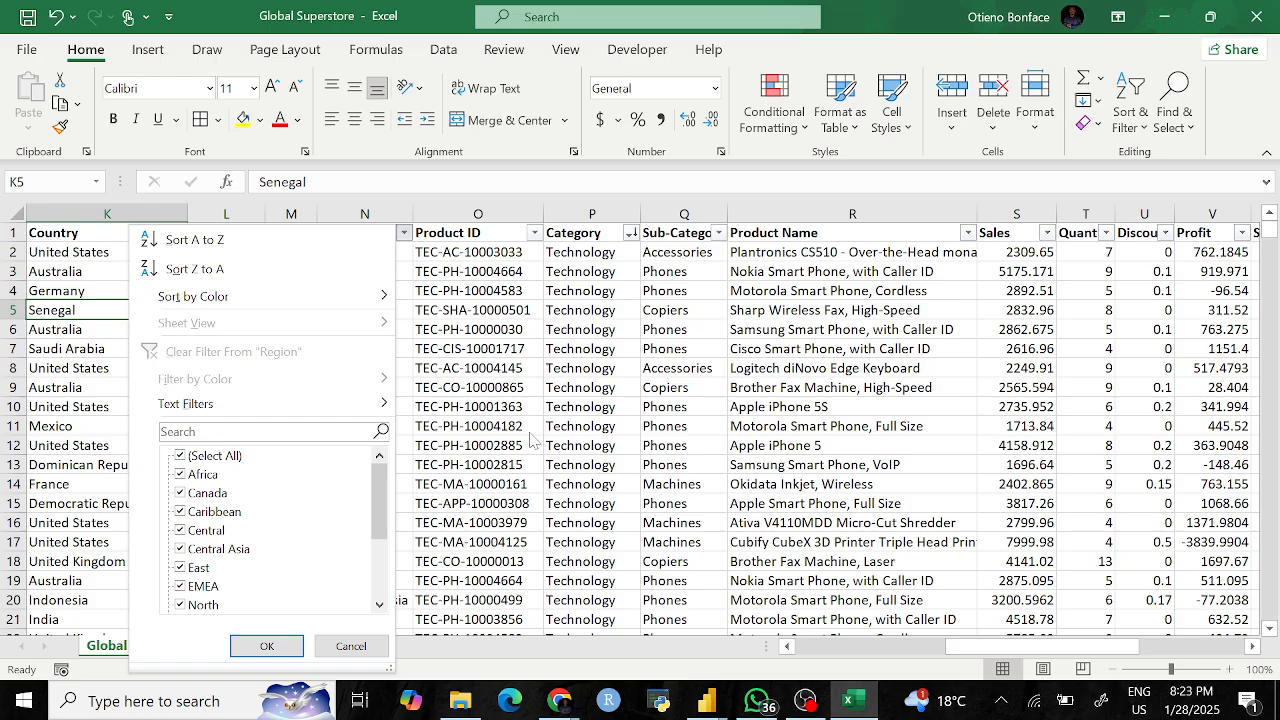
click(719, 375)
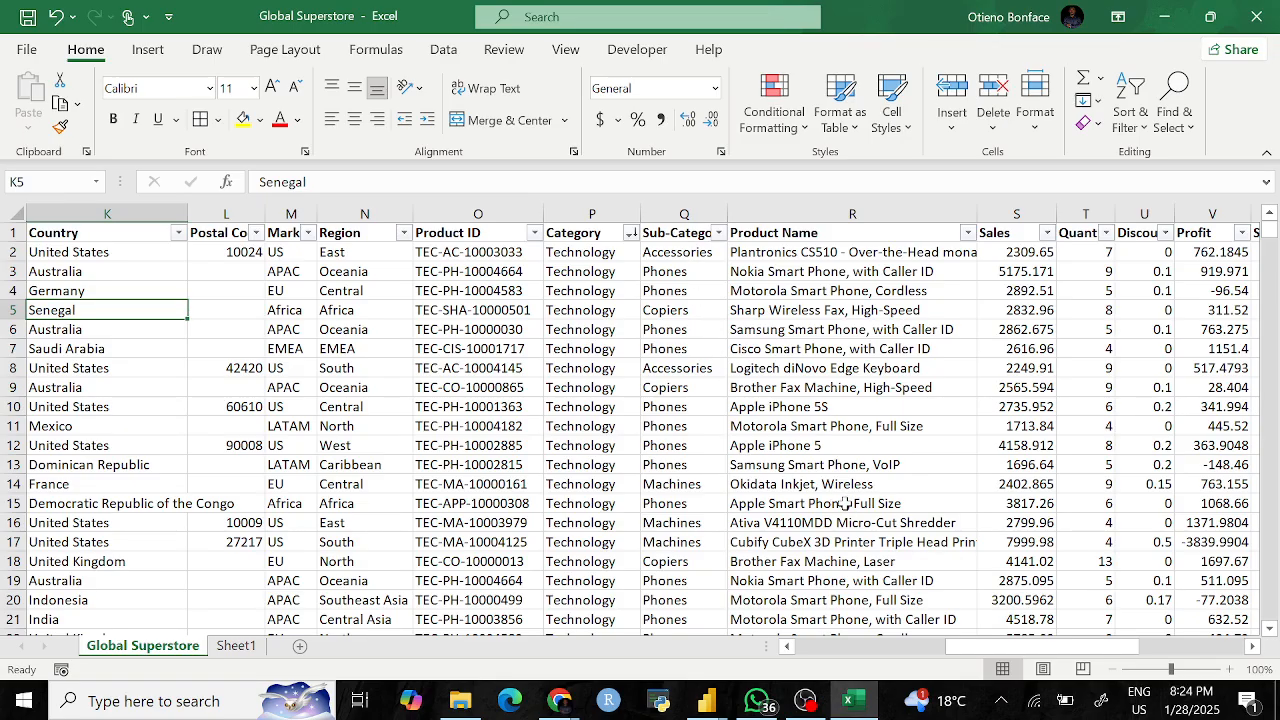
Step: In AC19 start =COUNTIFS(K:K,"Senegal" using the Country column as the first range
scroll(662, 413, right, 5)
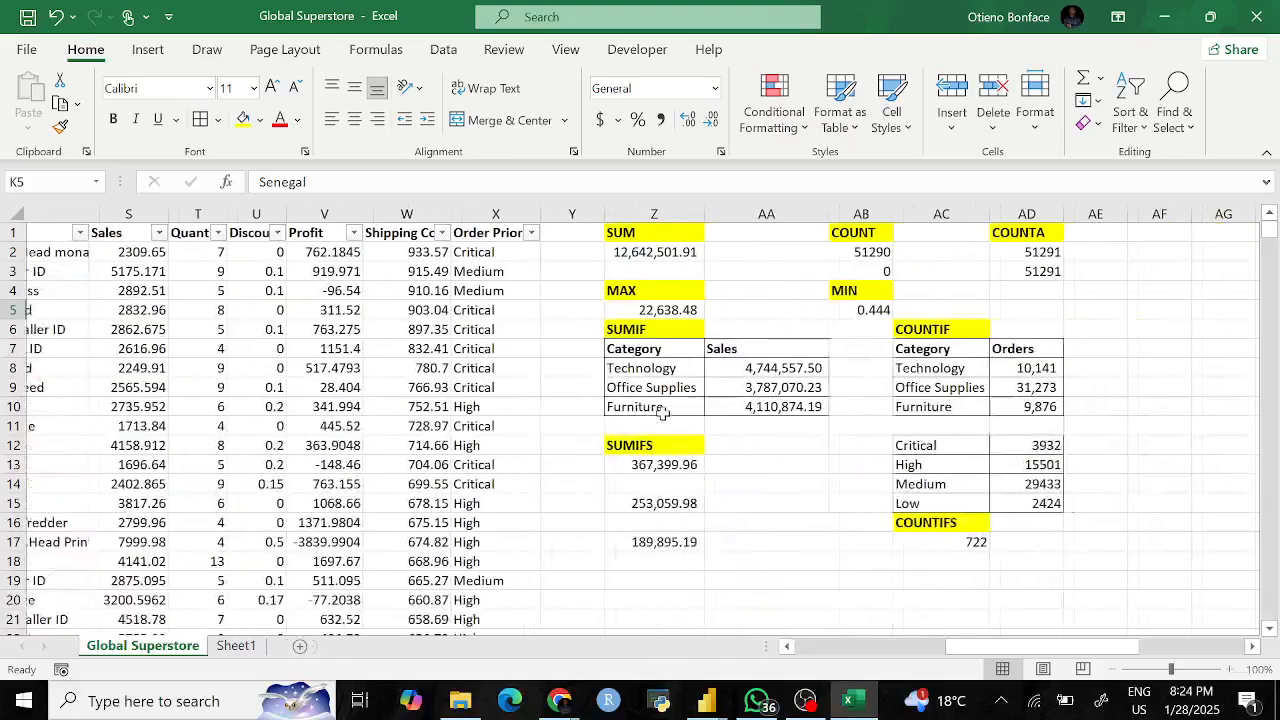
scroll(662, 413, right, 1)
click(857, 578)
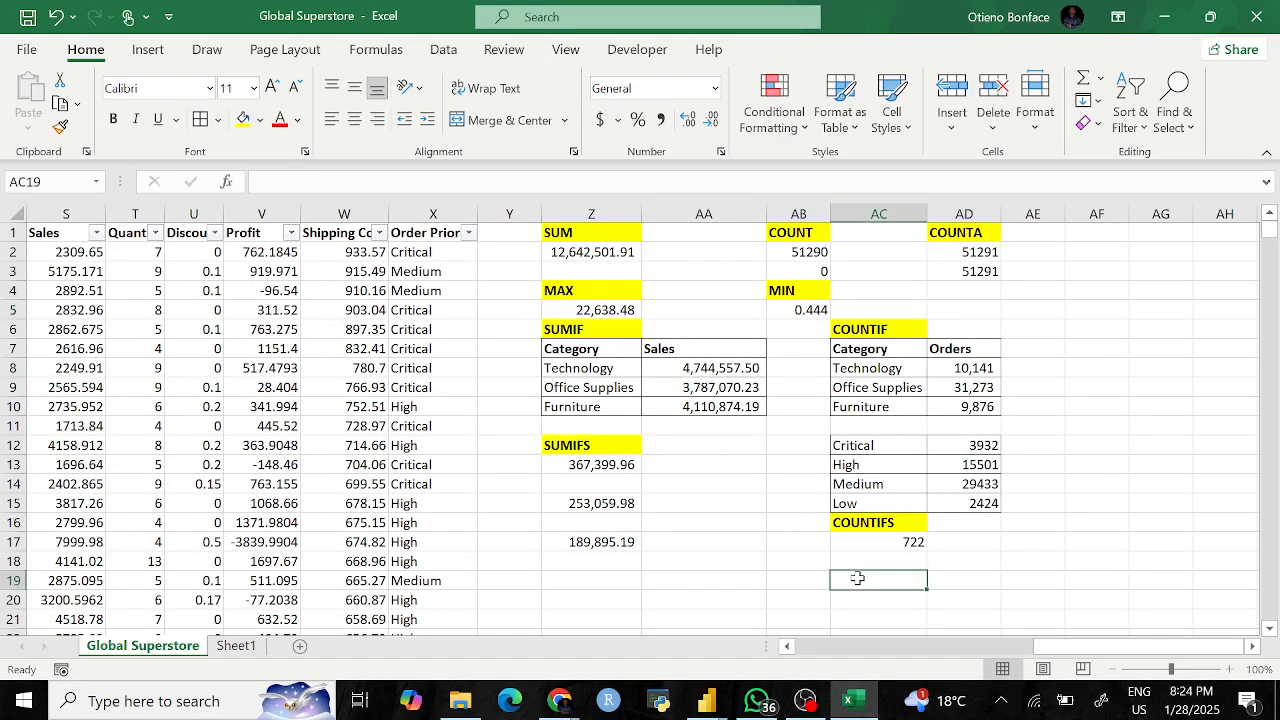
text(=COUNIF)
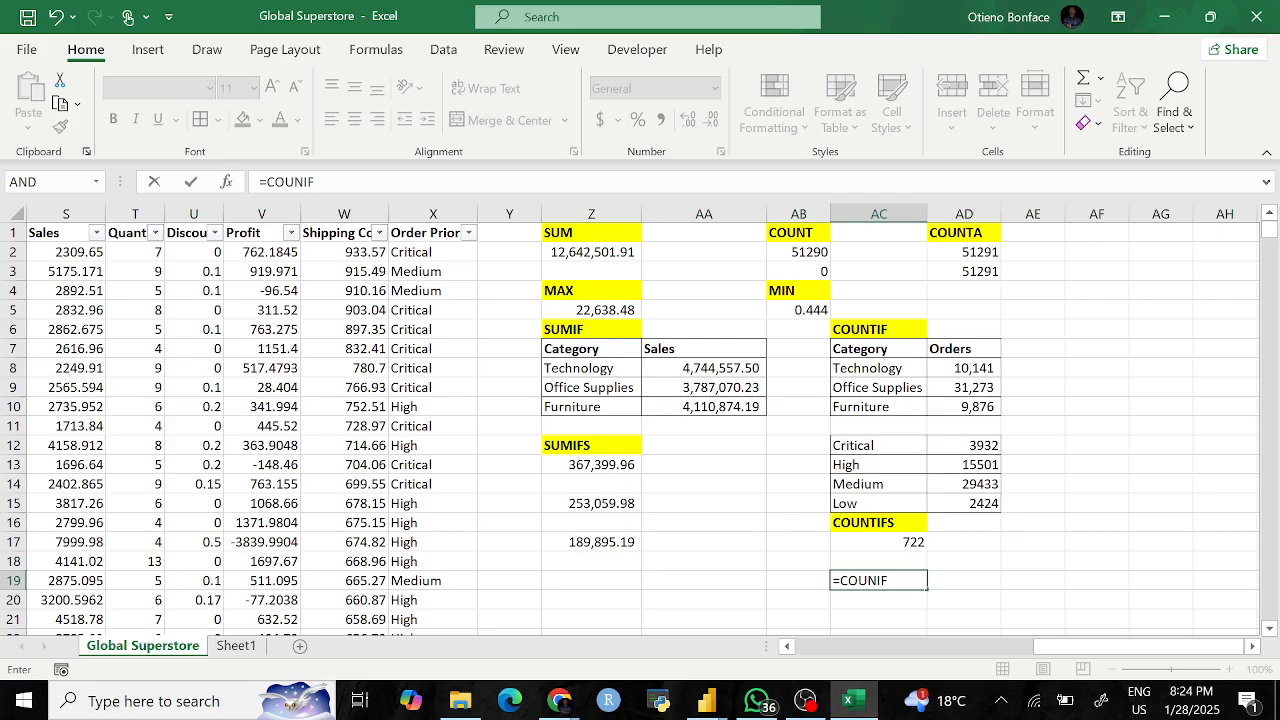
key(BackSpace)
key(BackSpace)
text(T)
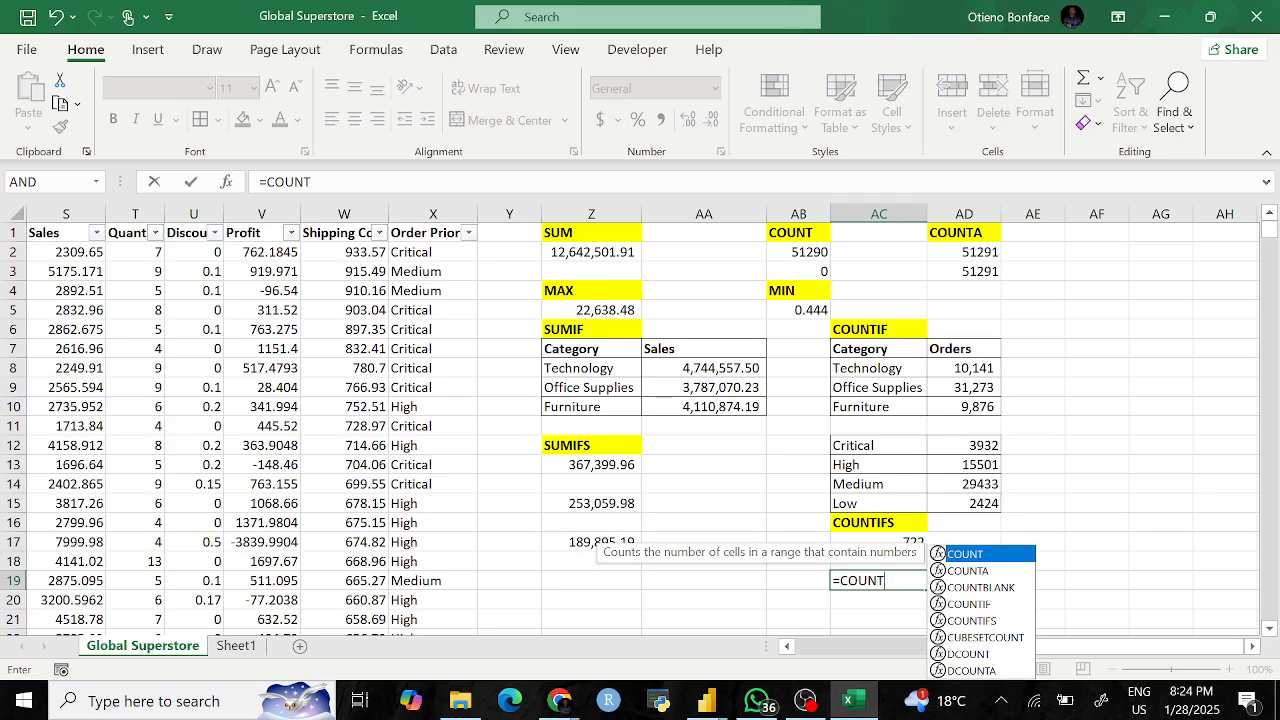
text(IFS)
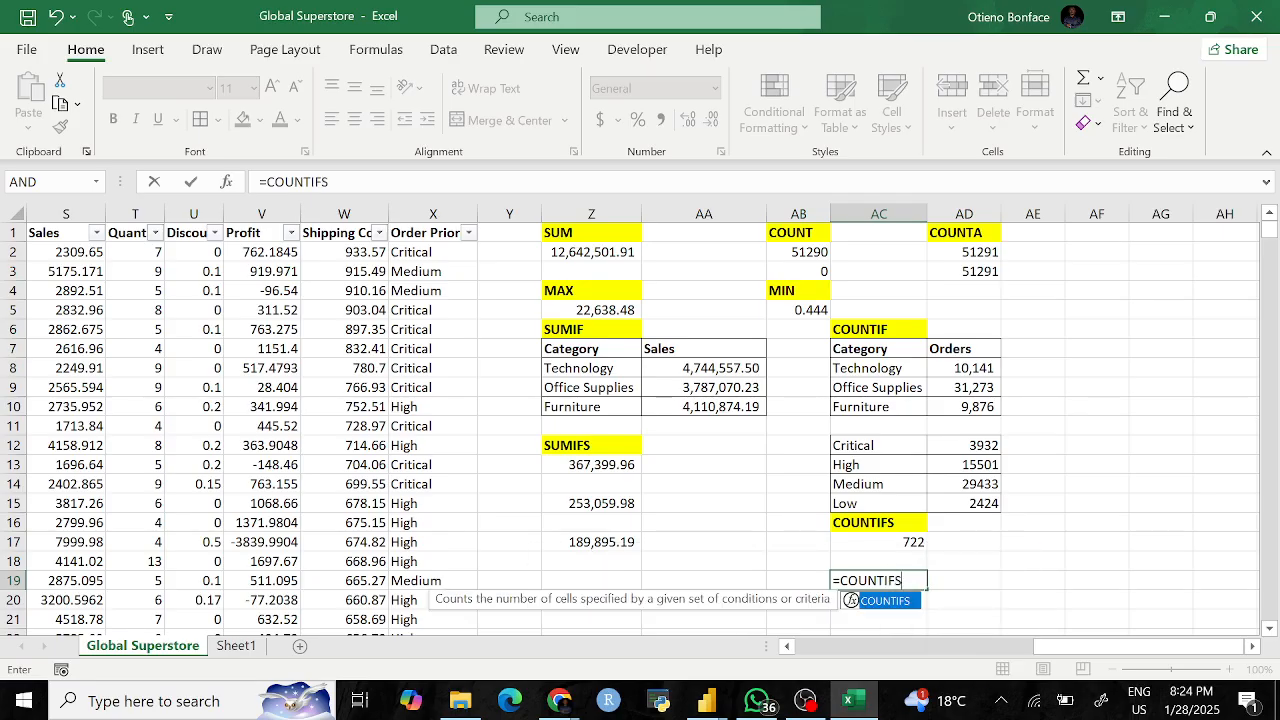
text(()
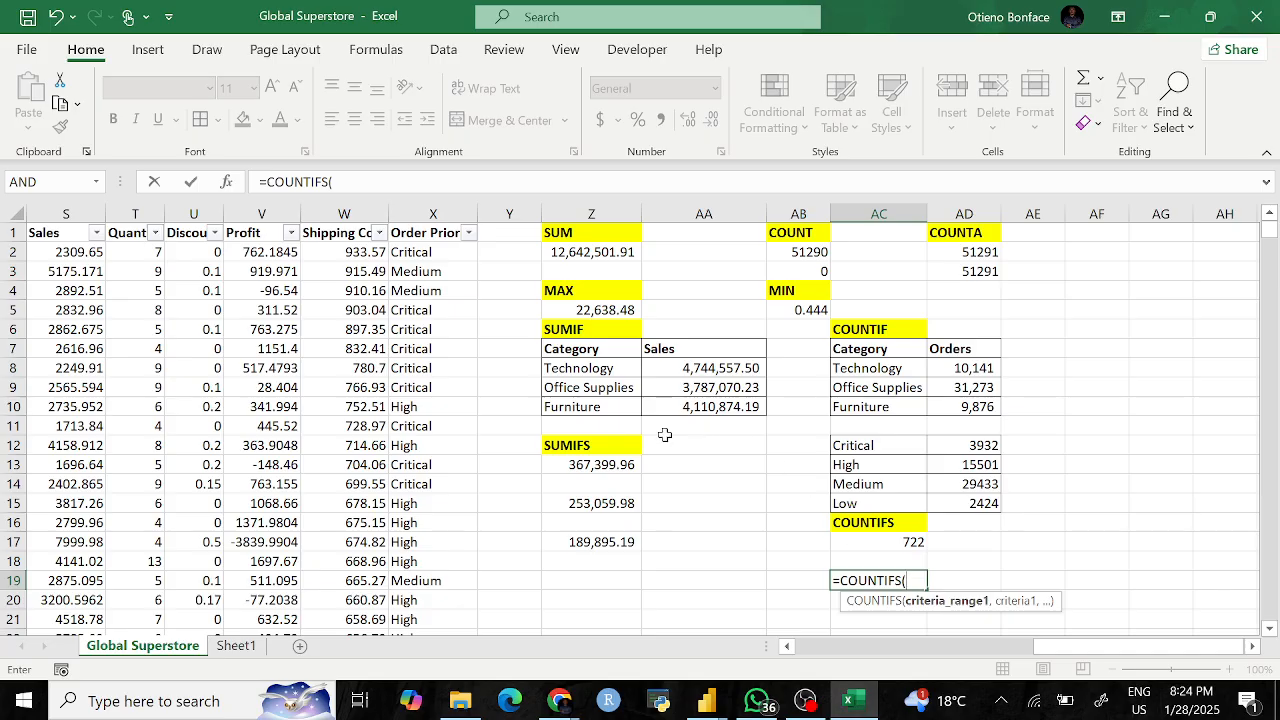
scroll(605, 435, left, 5)
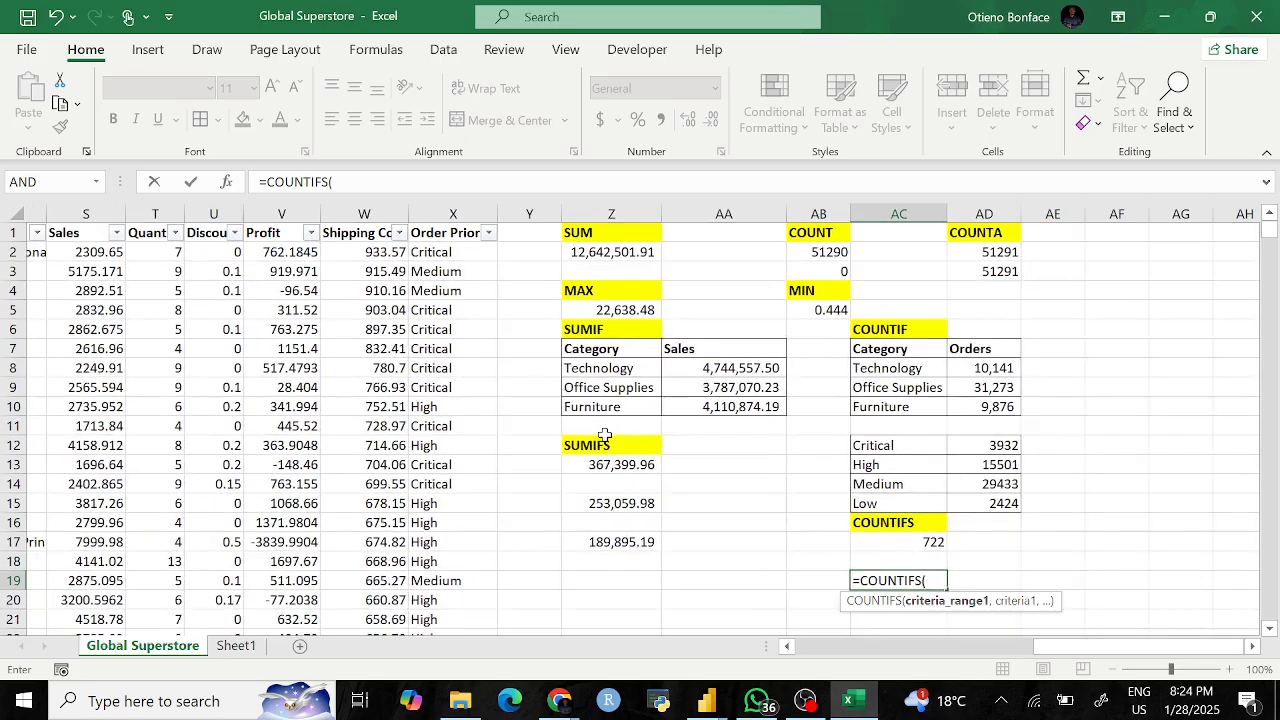
scroll(605, 435, left, 5)
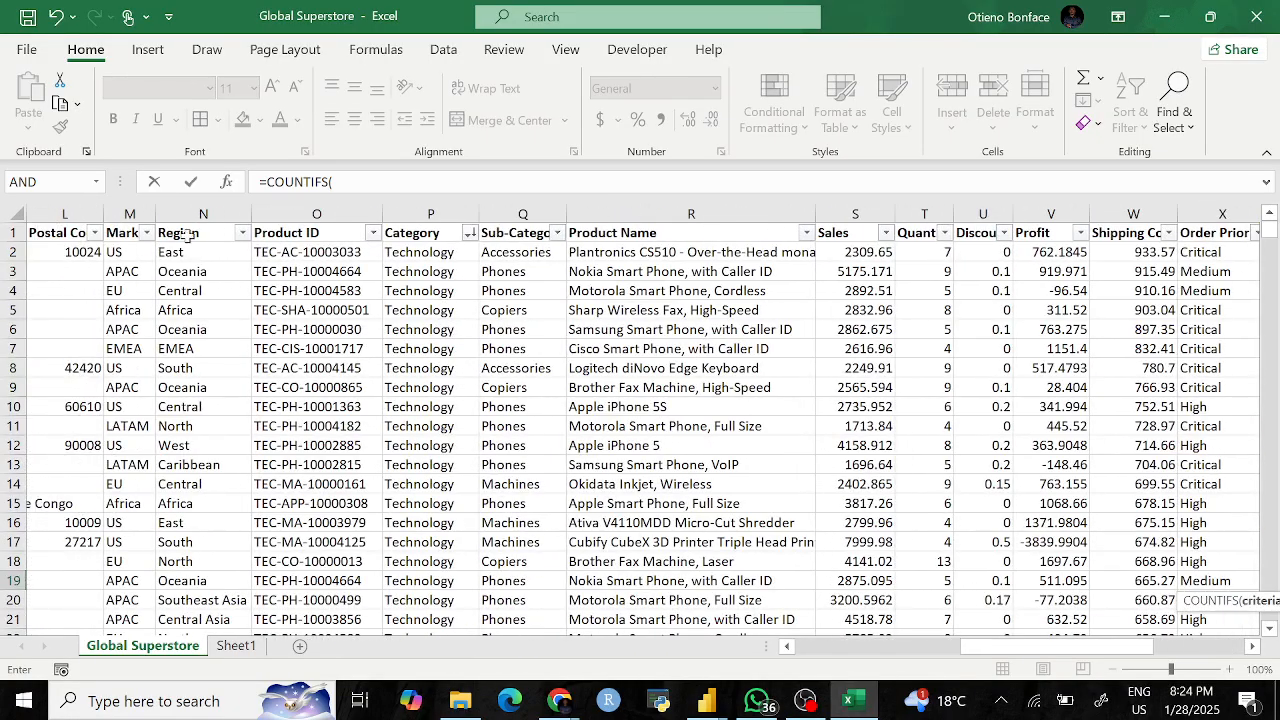
scroll(222, 252, left, 2)
click(107, 214)
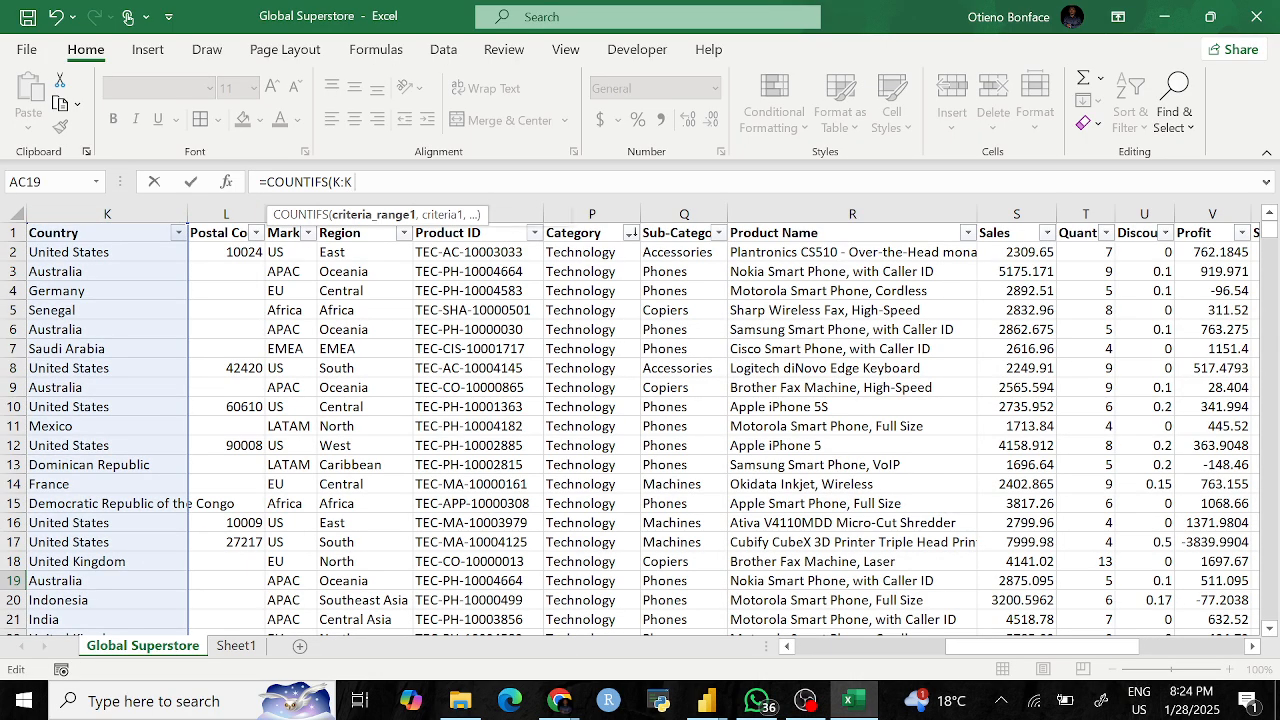
text(, "")
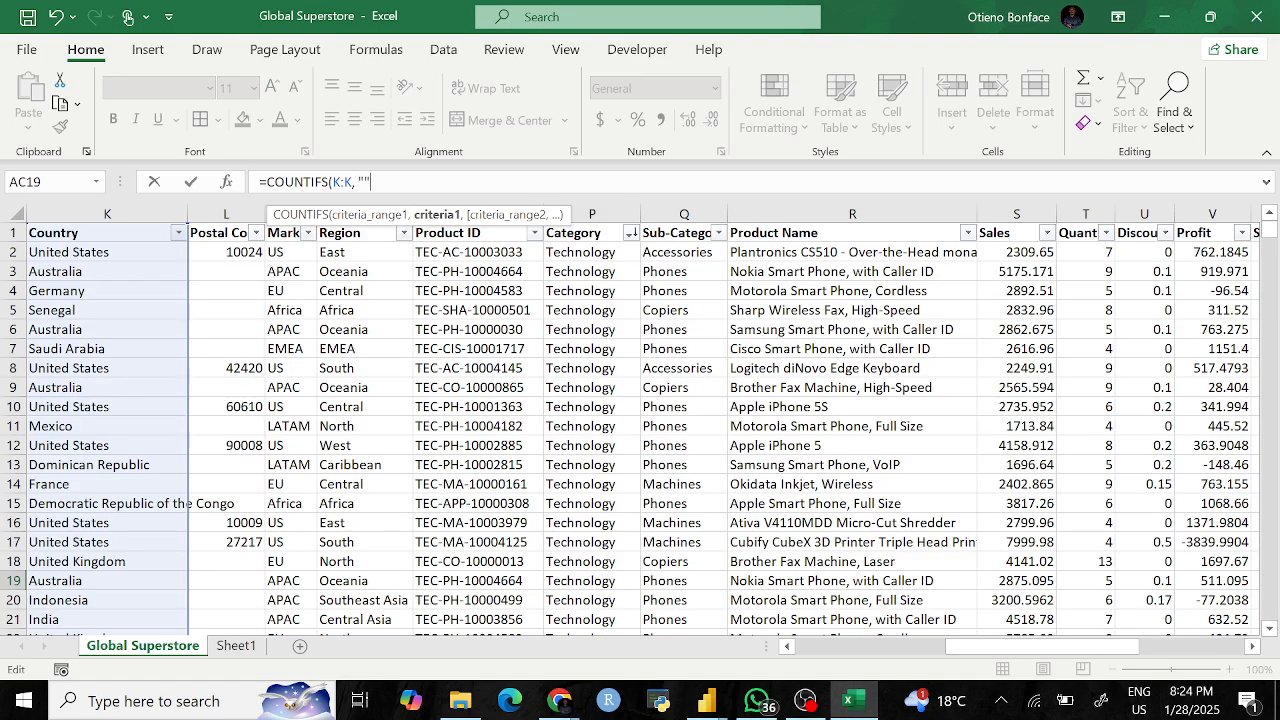
text(Senegal)
Step: Add Q:Q,"Phones" as the second criterion and commit, giving 7
key(Right)
text(,)
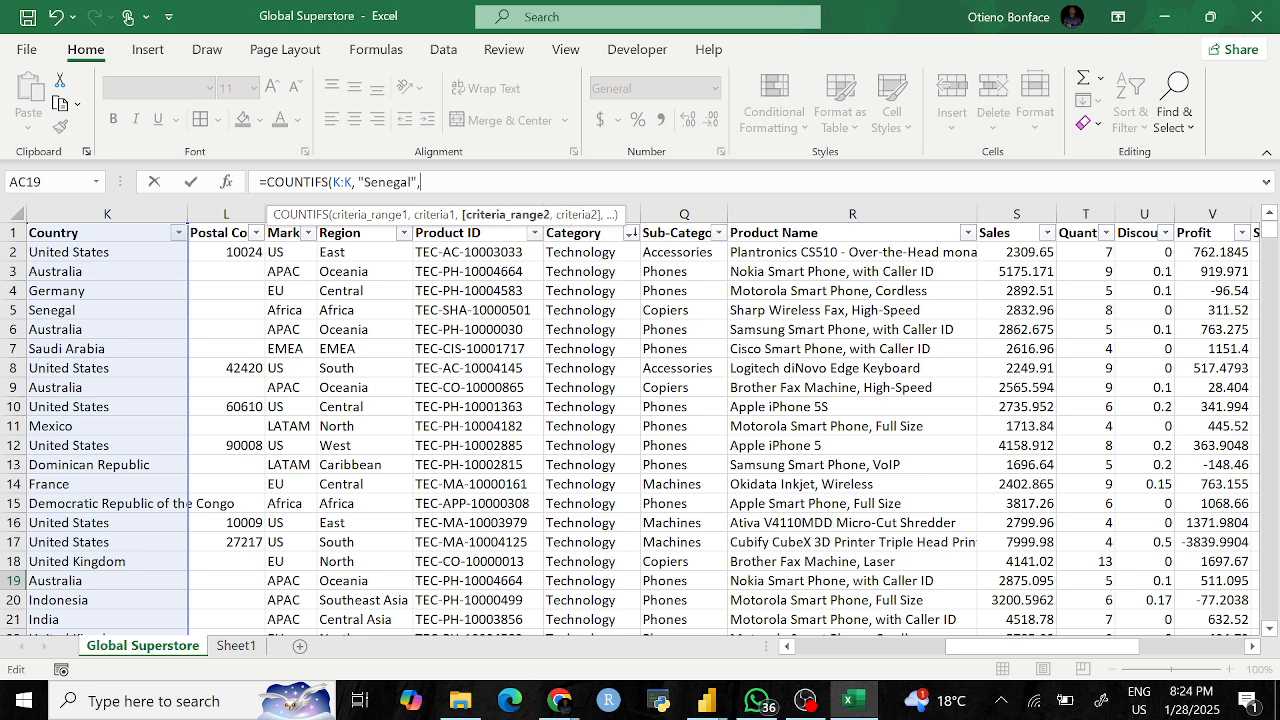
click(670, 214)
text(, Q:Q,)
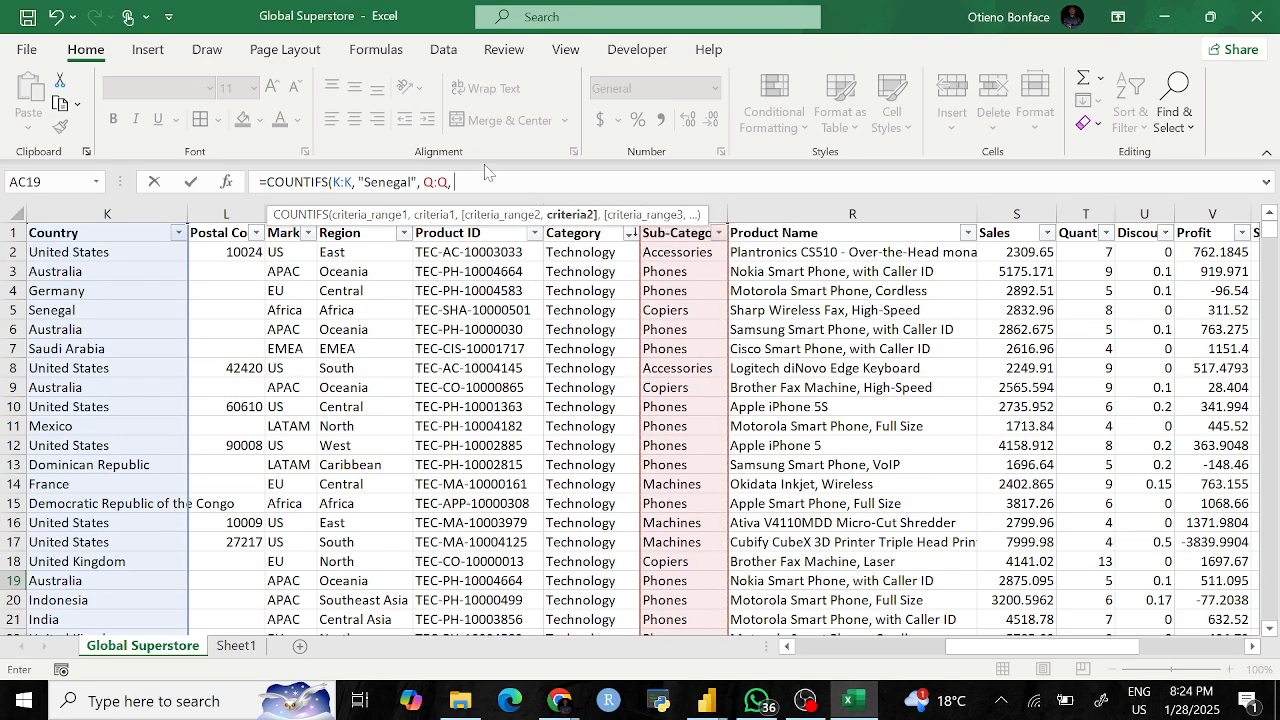
text("Phones)
key(Return)
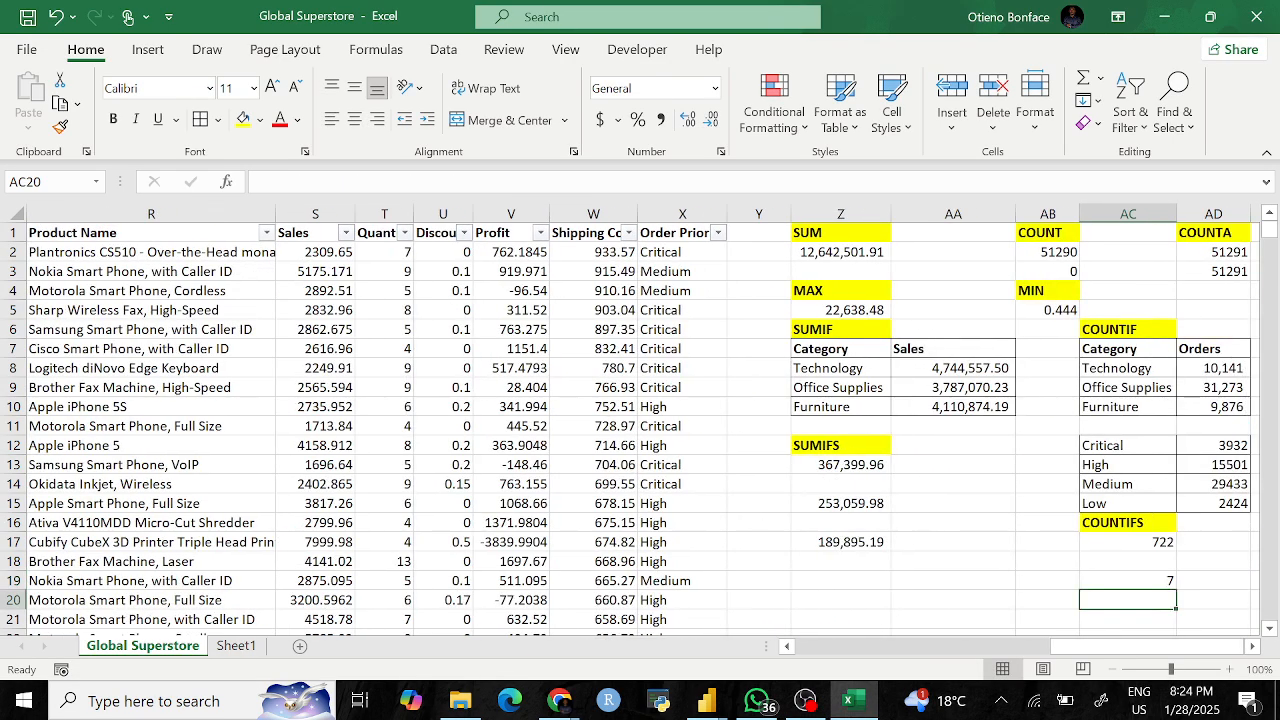
click(1143, 578)
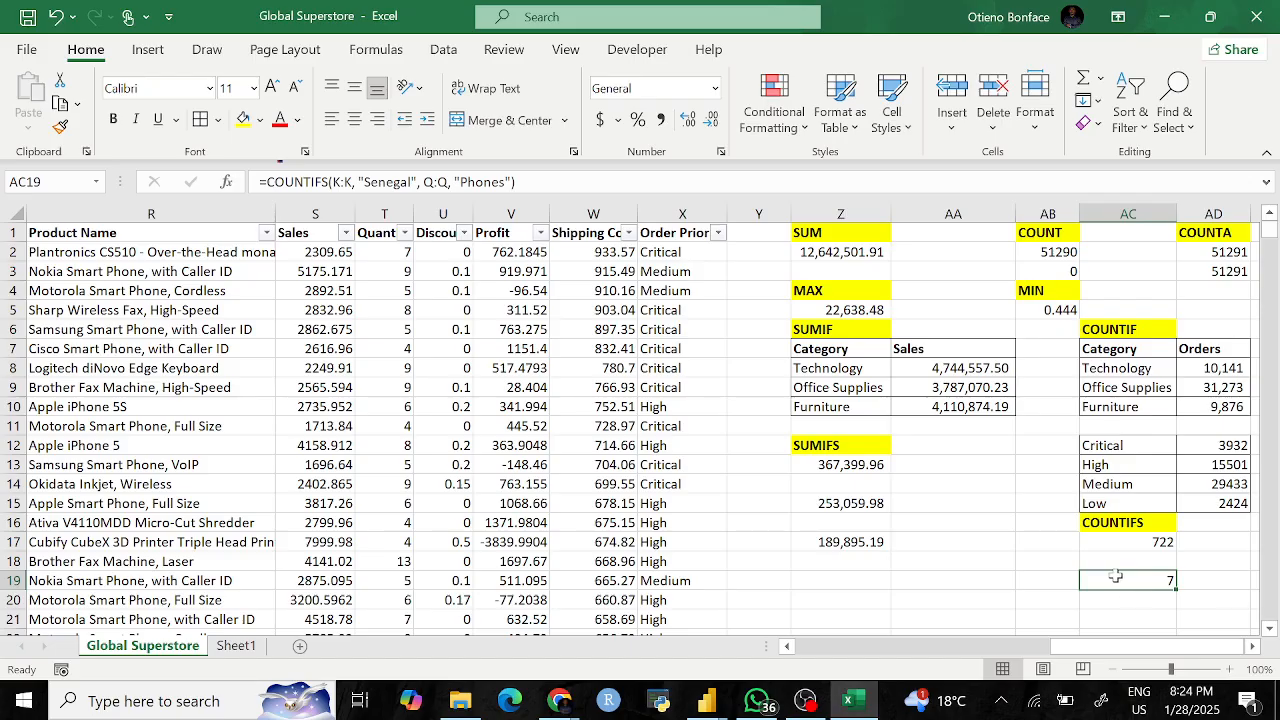
click(1141, 602)
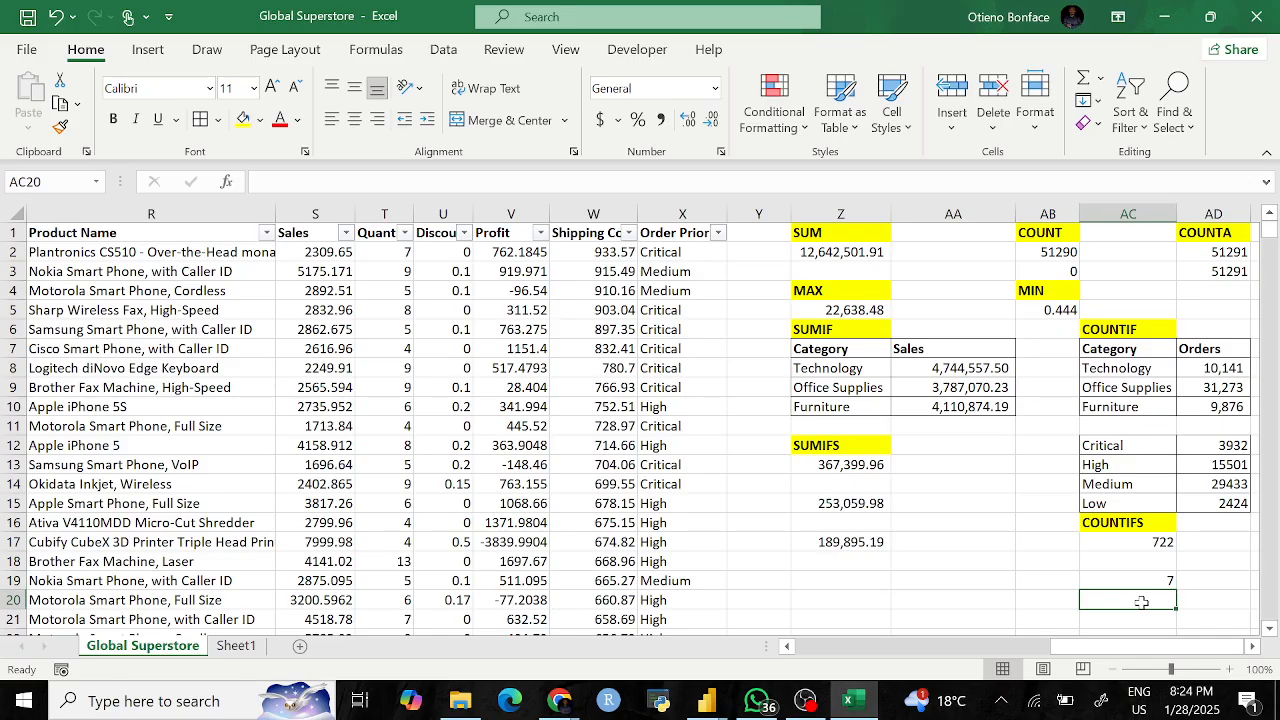
Step: In AC20 start =COUNTIFS(N:N,"Africa", using the Region column as the first range
click(1145, 580)
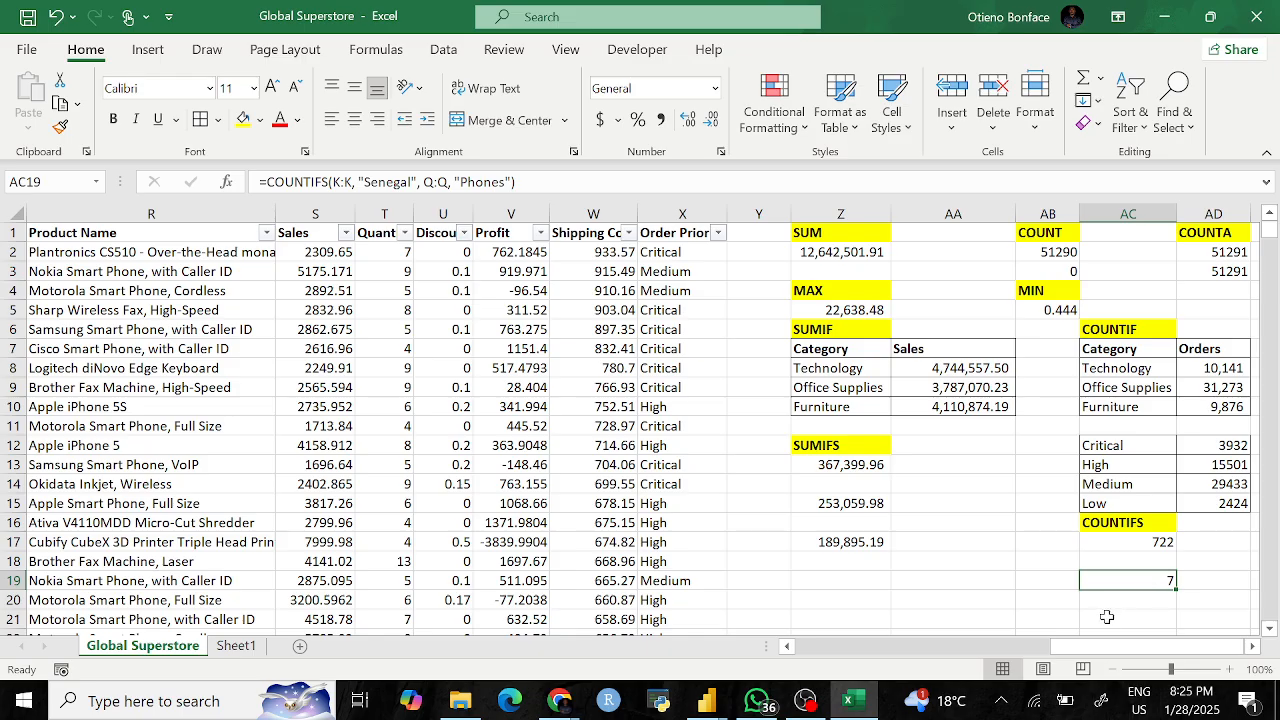
click(1114, 601)
text(=)
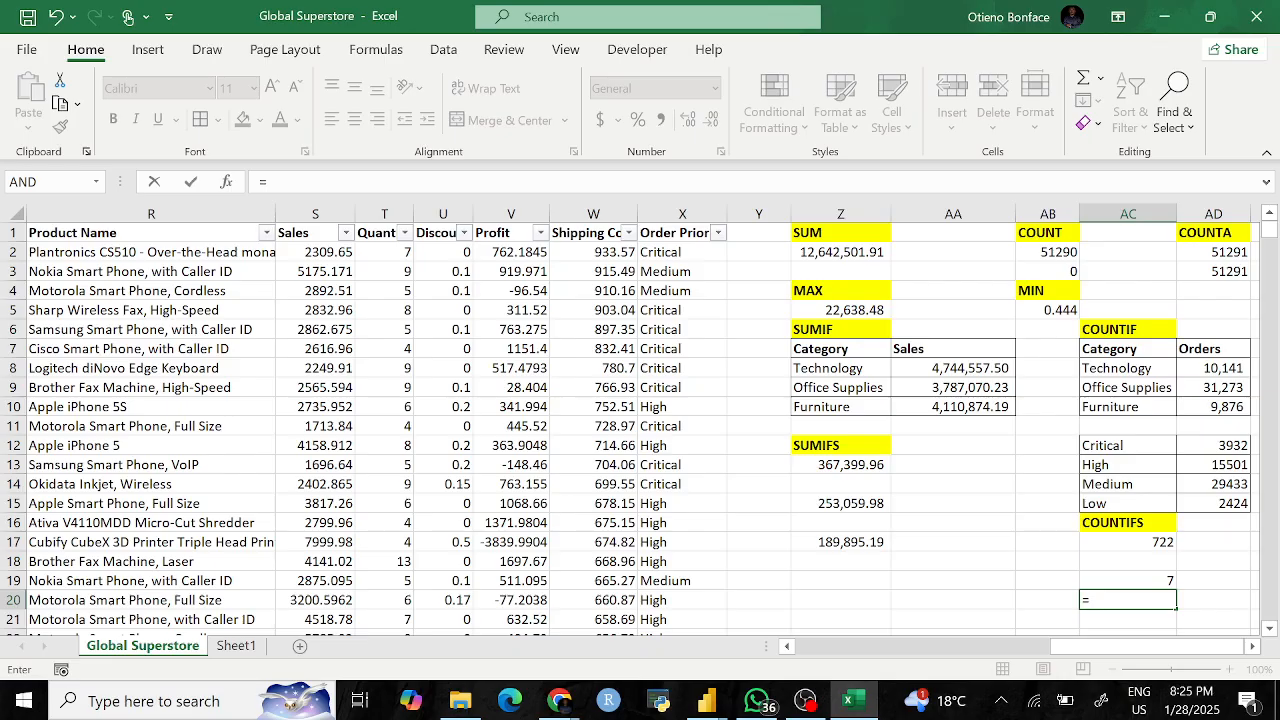
text(counifs)
key(BackSpace)
key(BackSpace)
key(BackSpace)
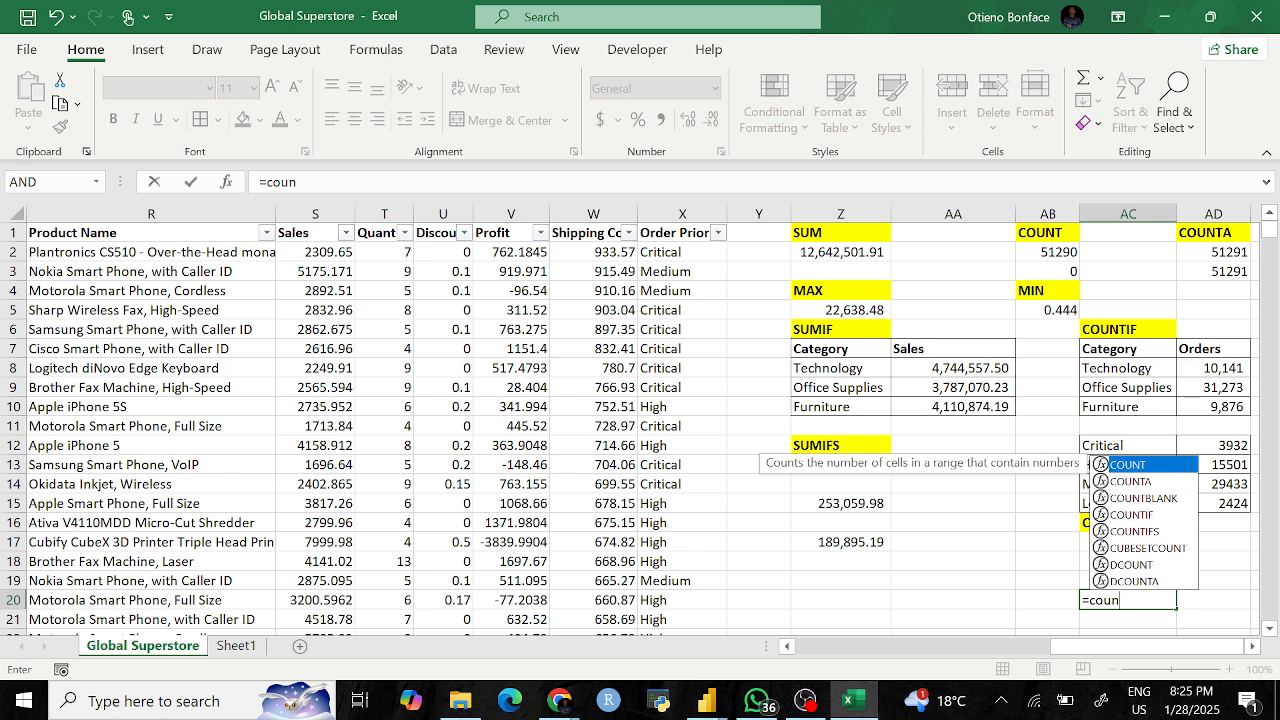
text(ti)
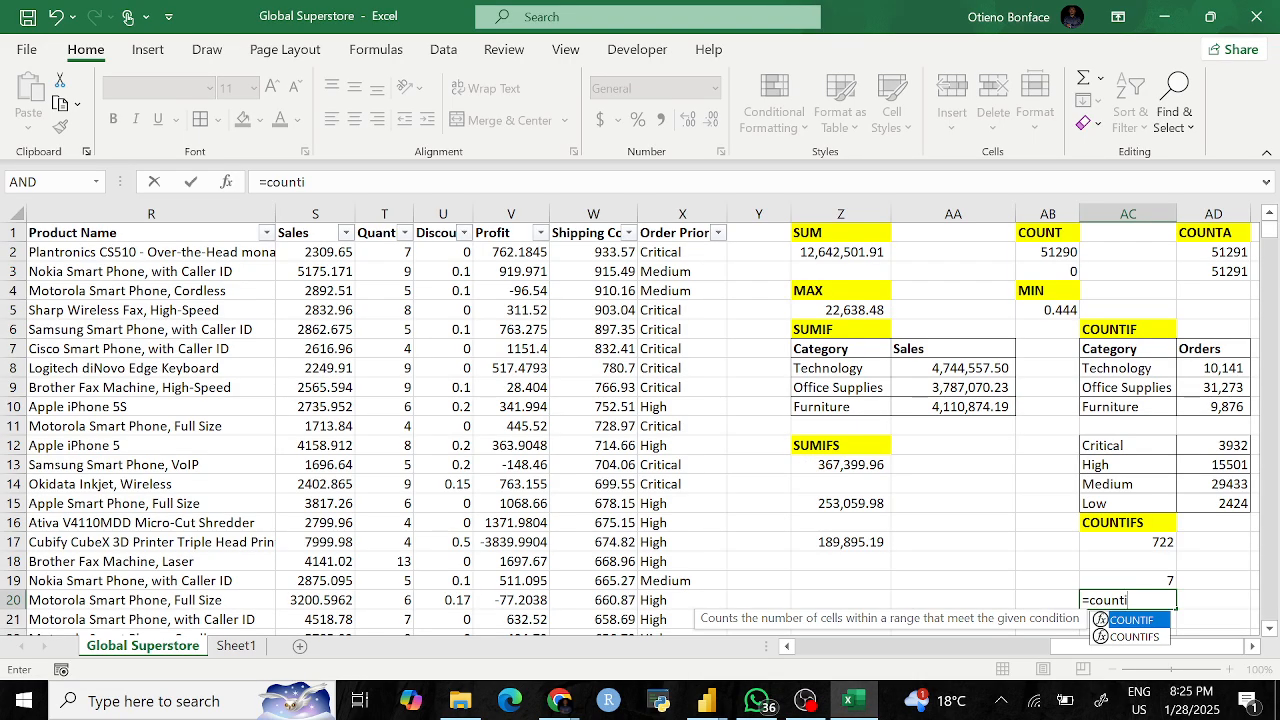
key(Down)
key(Tab)
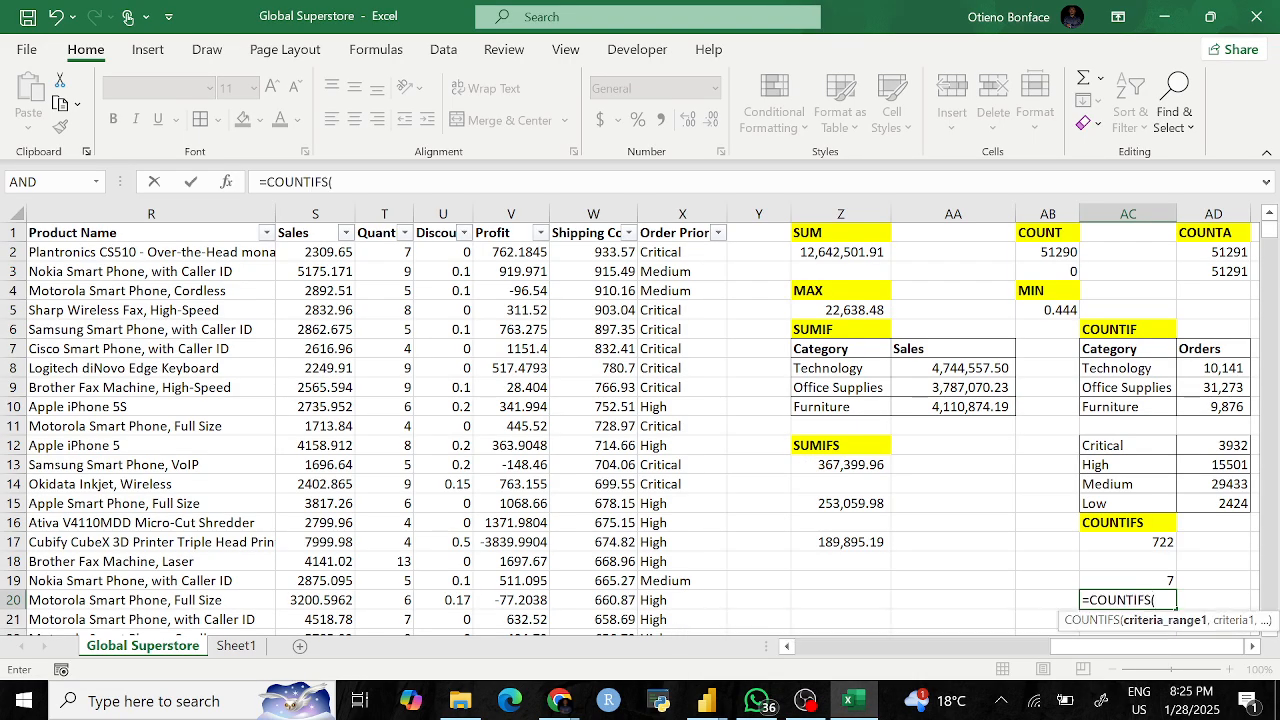
scroll(420, 358, left, 3)
scroll(420, 358, left, 2)
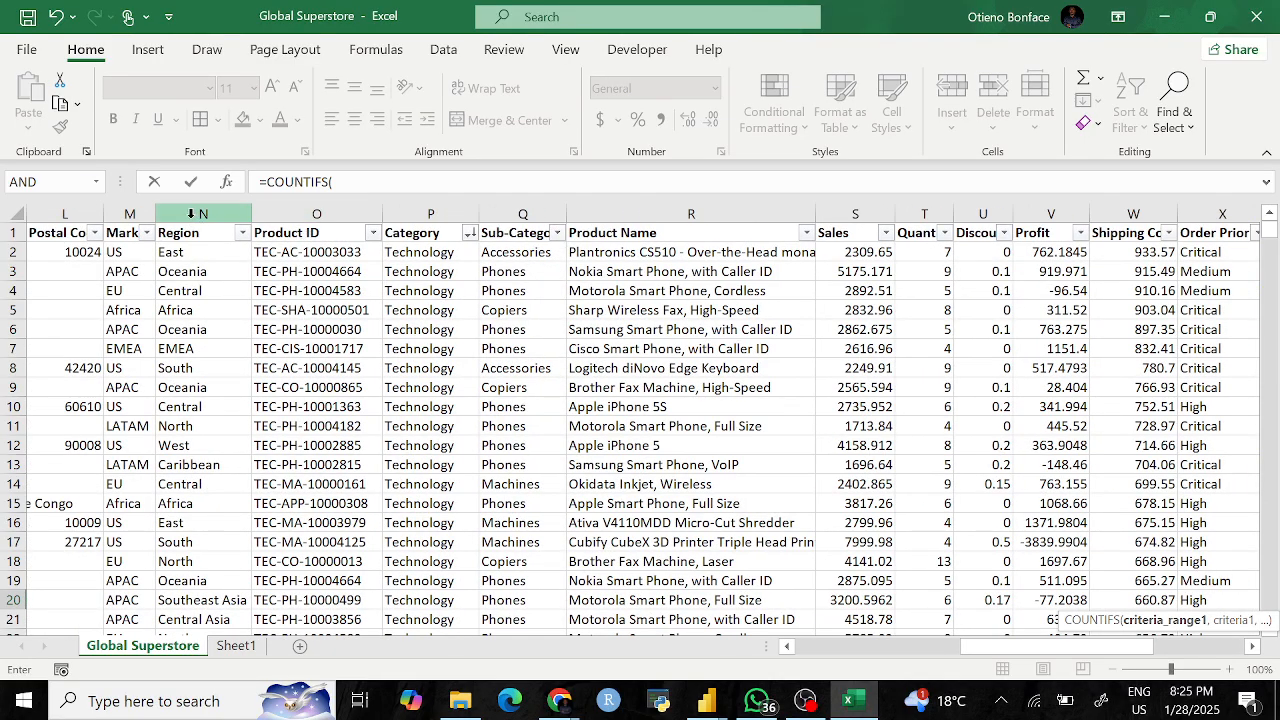
click(205, 213)
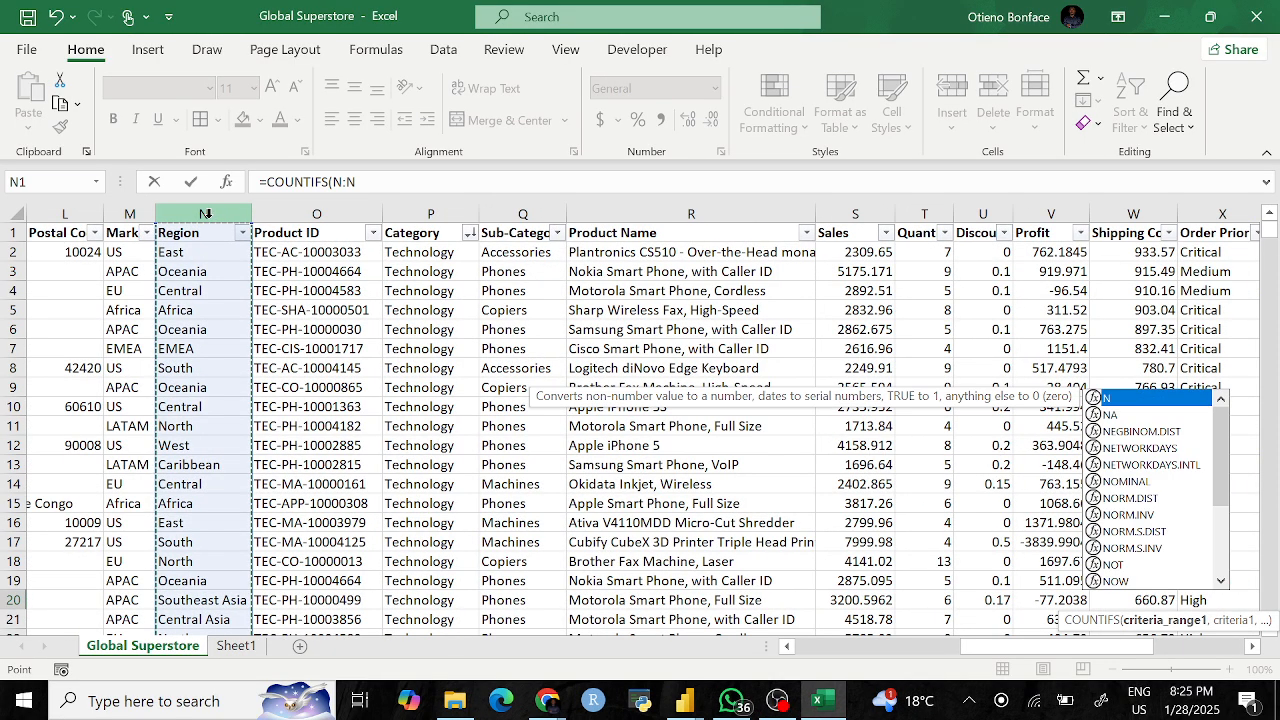
text(,)
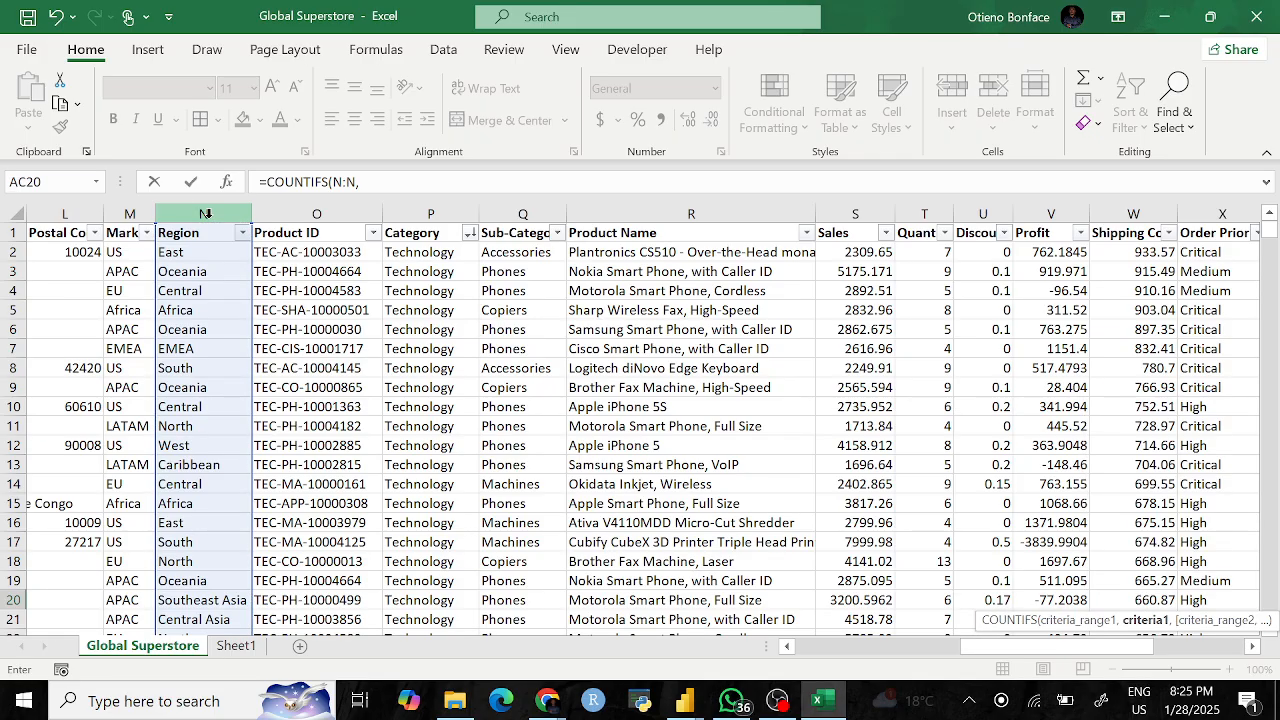
text("")
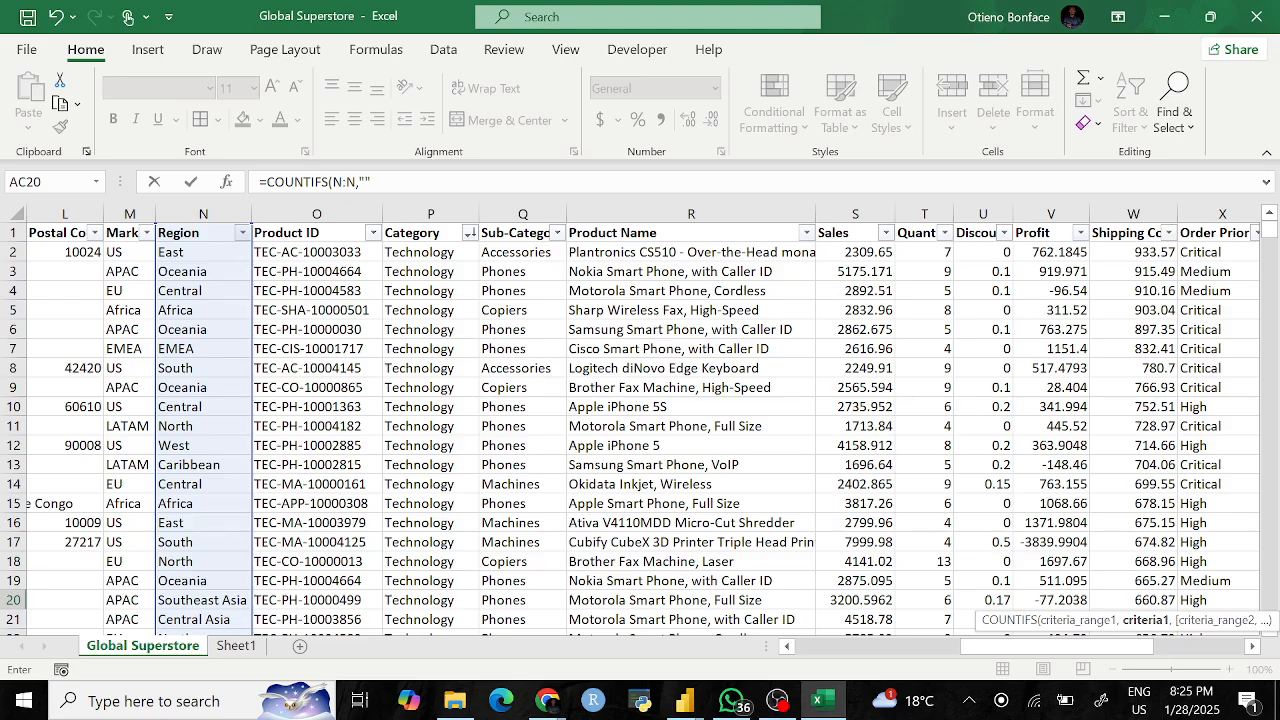
click(365, 182)
text(Africa")
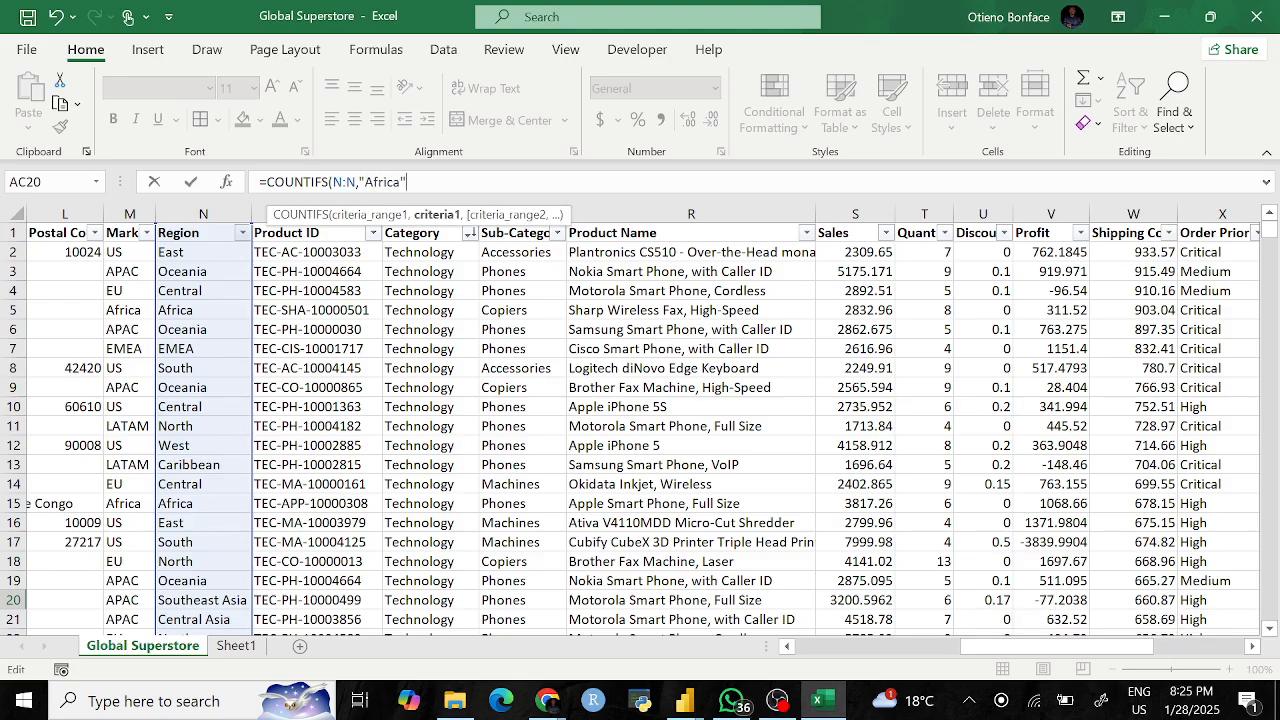
text(,)
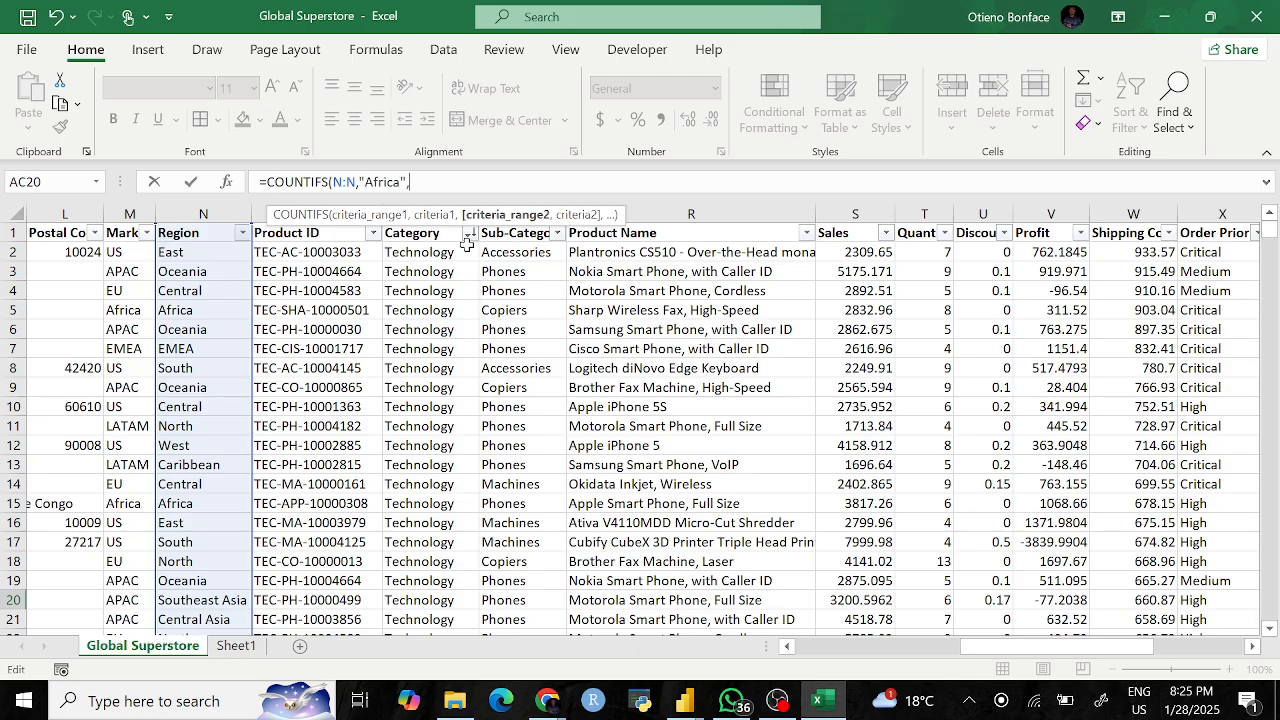
Step: Add Q:Q,"Accessories" as the second criterion and commit, giving 232
scroll(455, 213, left, 3)
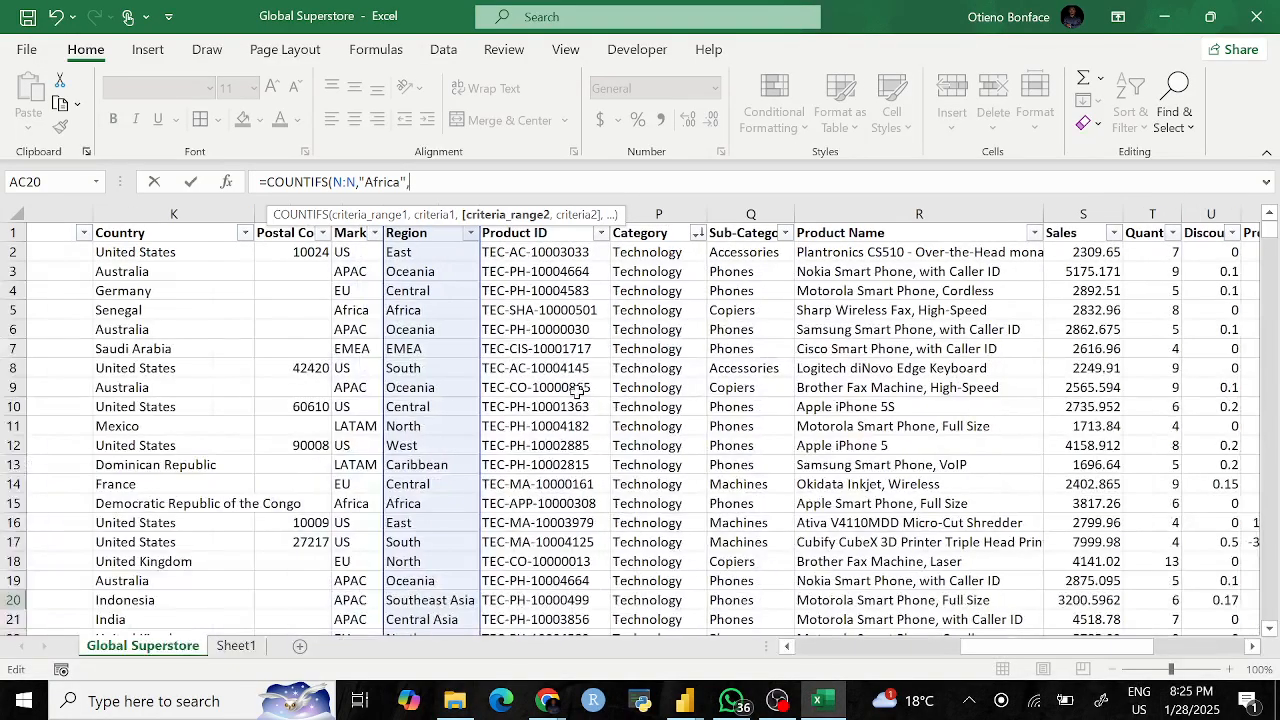
click(695, 213)
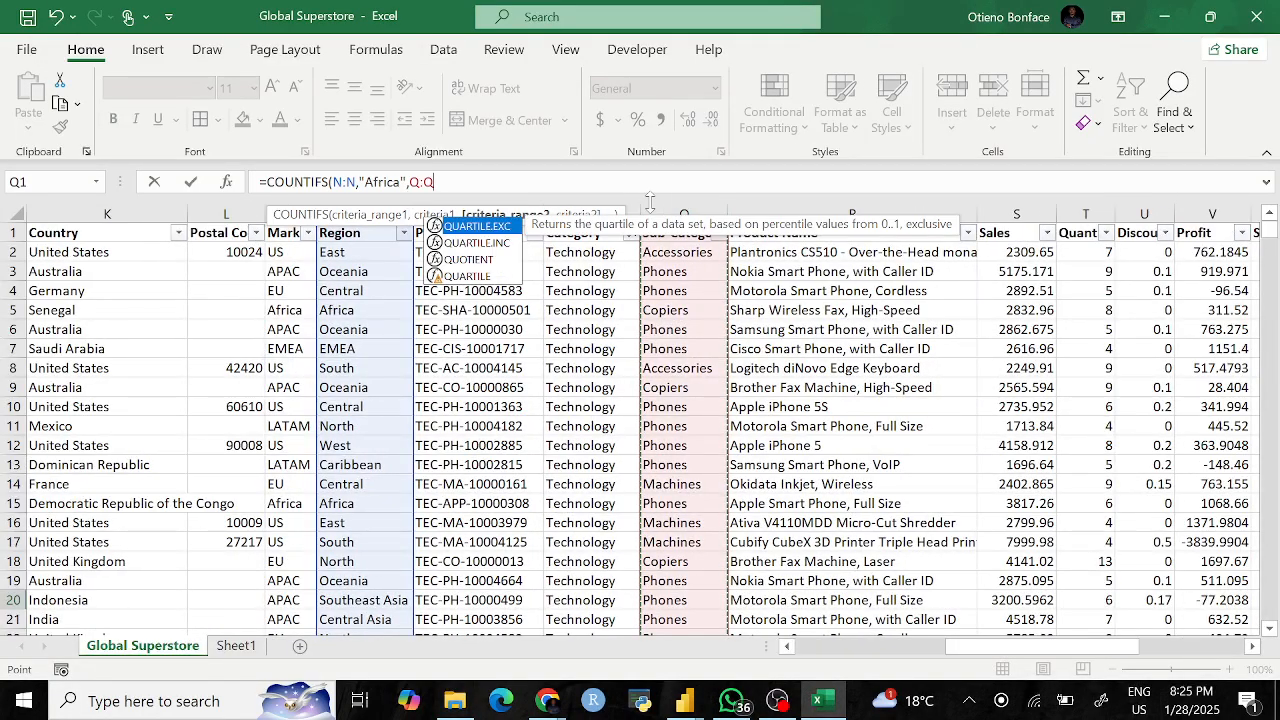
text(,)
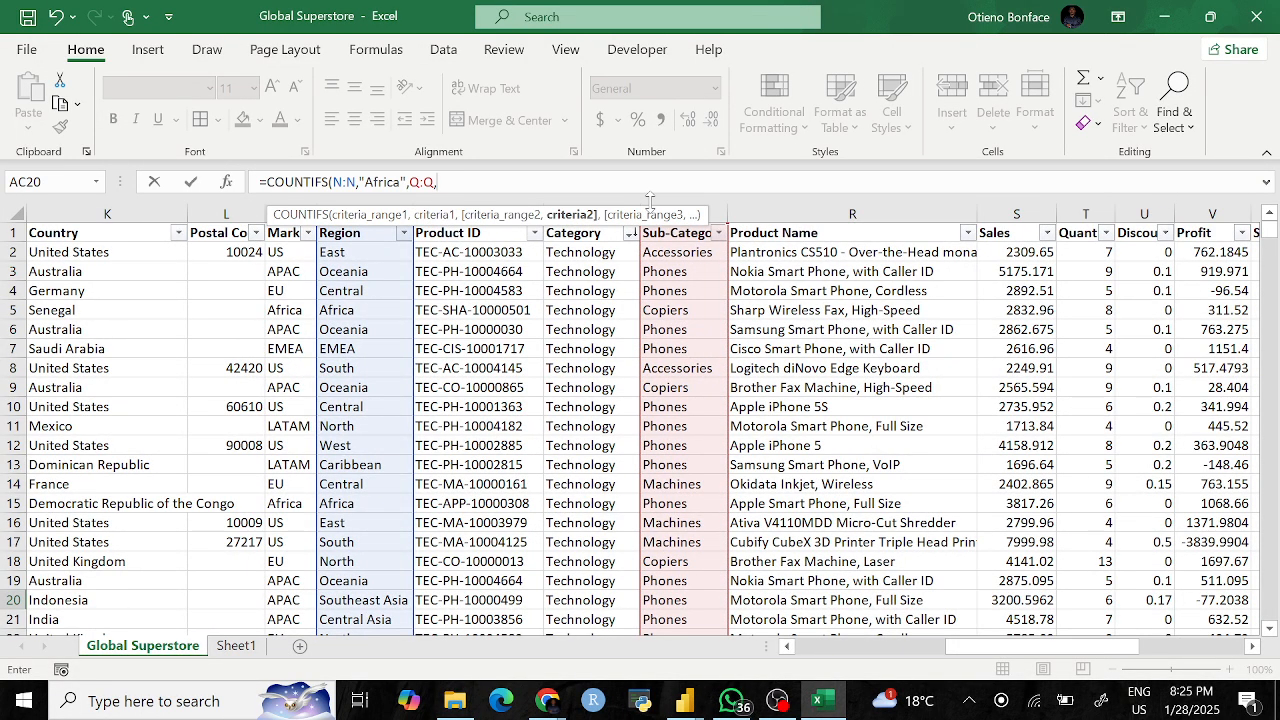
text("")
key(F2)
key(Left)
text(Accessories)
key(Return)
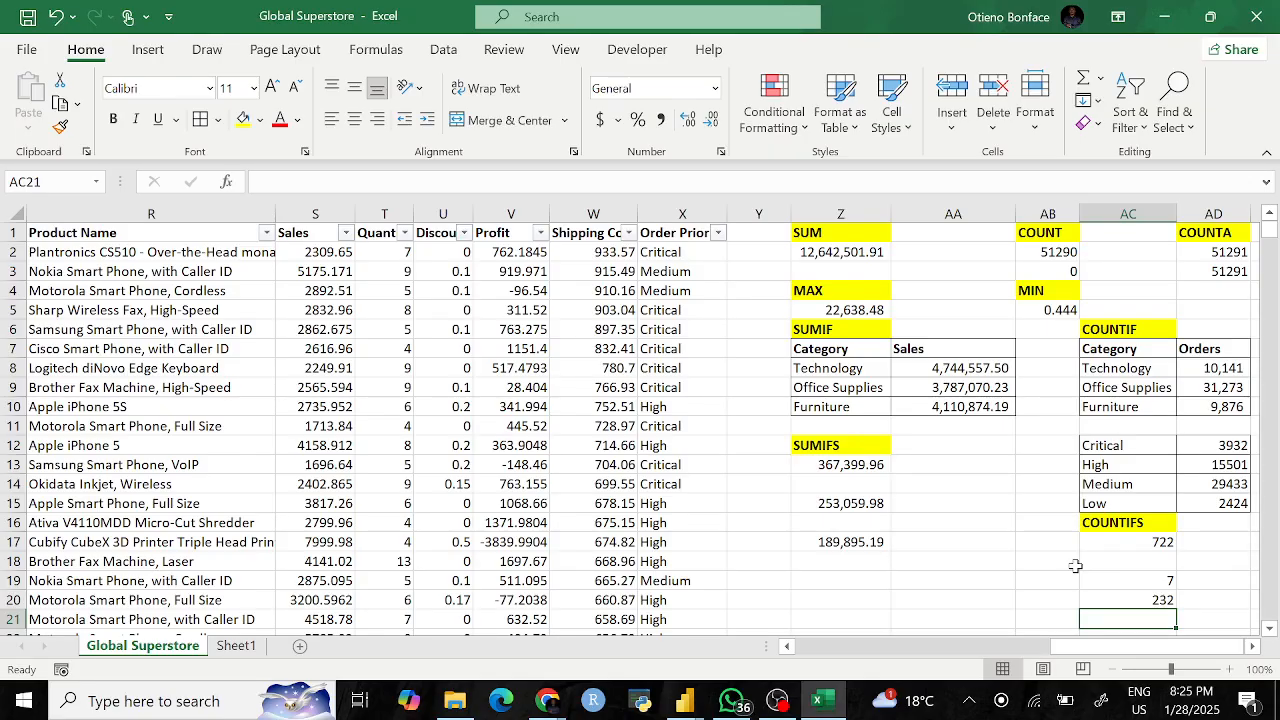
Step: Scroll back to column A and select header row 1
scroll(1075, 566, right, 3)
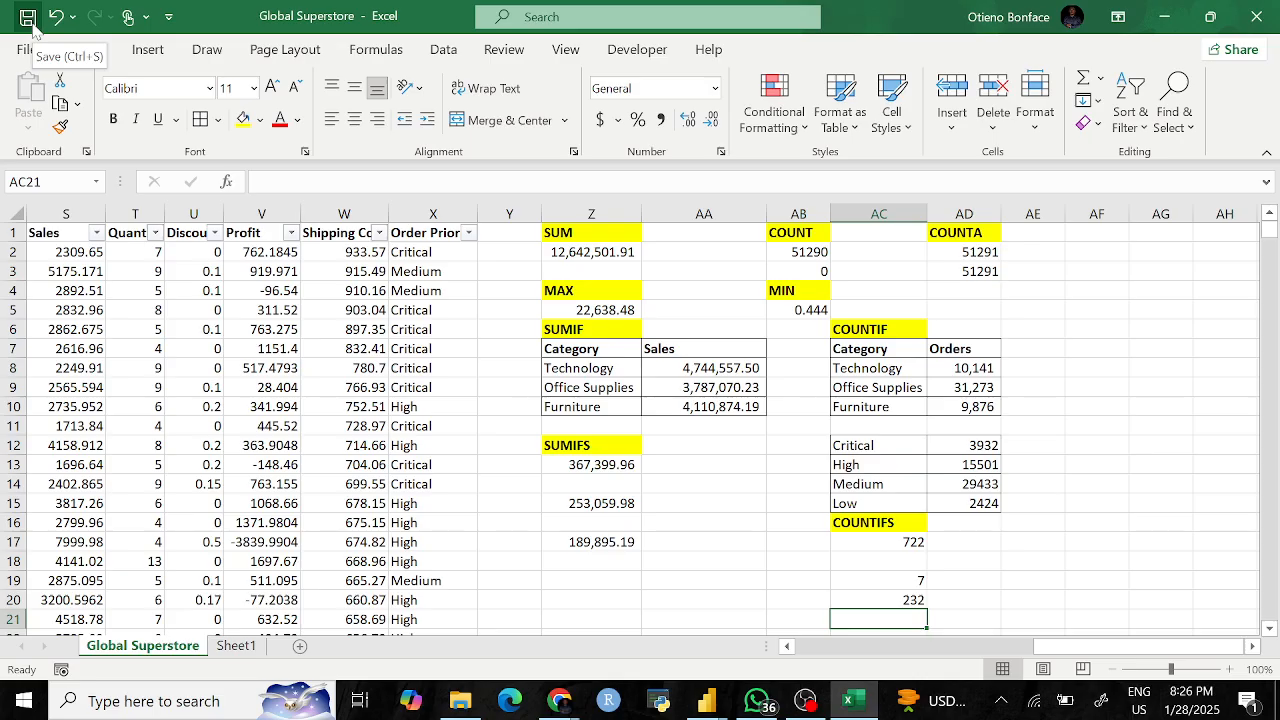
scroll(283, 461, down, 3)
scroll(283, 461, up, 3)
scroll(283, 461, left, 5)
scroll(283, 461, left, 4)
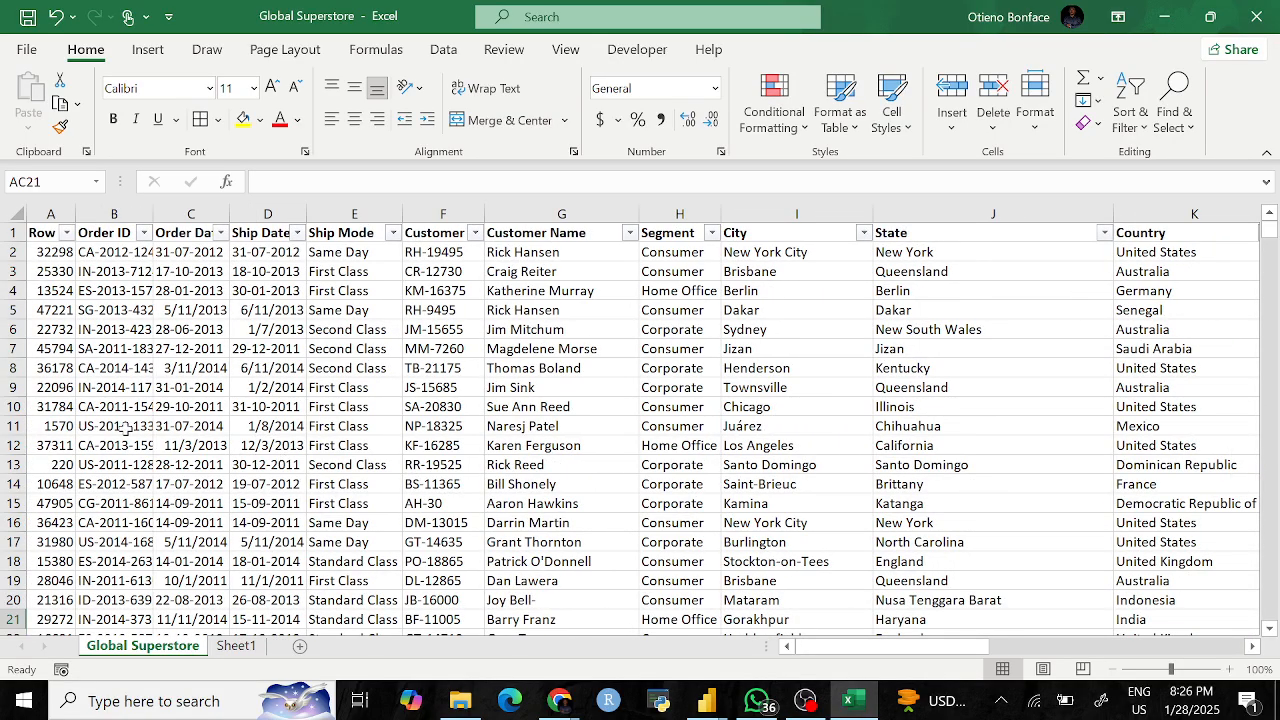
click(8, 231)
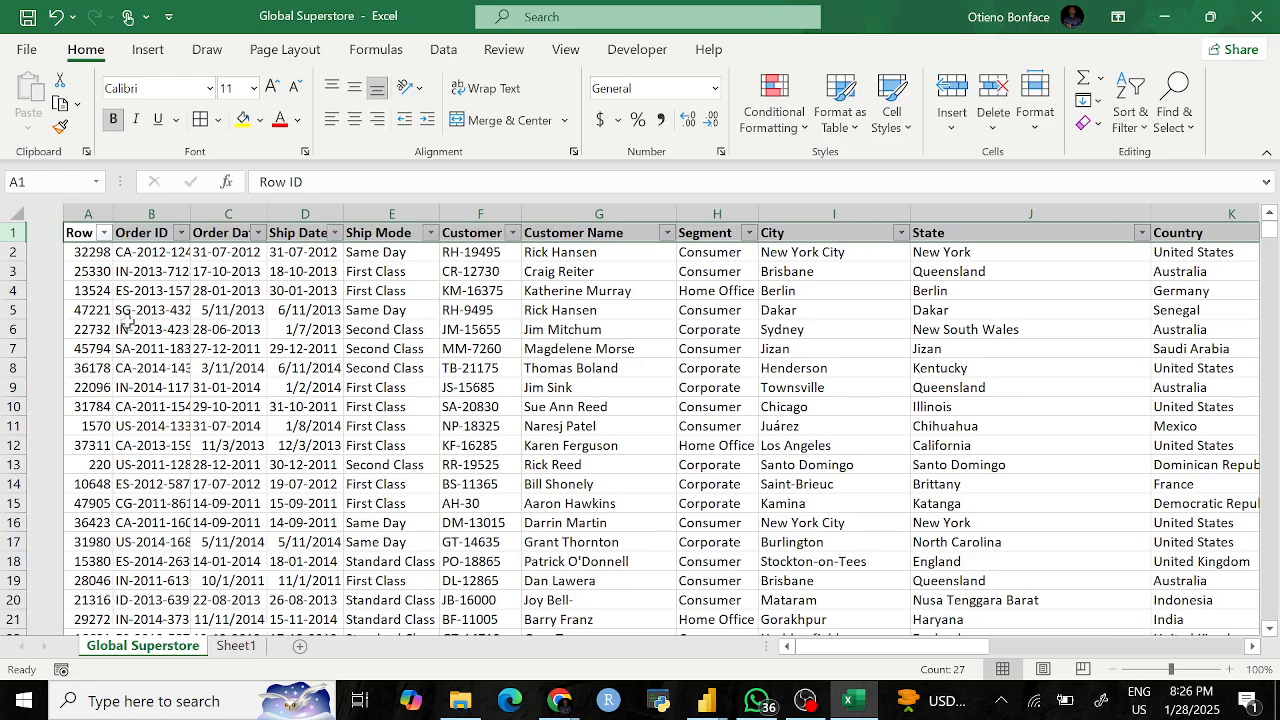
Step: Check the Row ID filter options without changes, then reselect header row 1
click(45, 234)
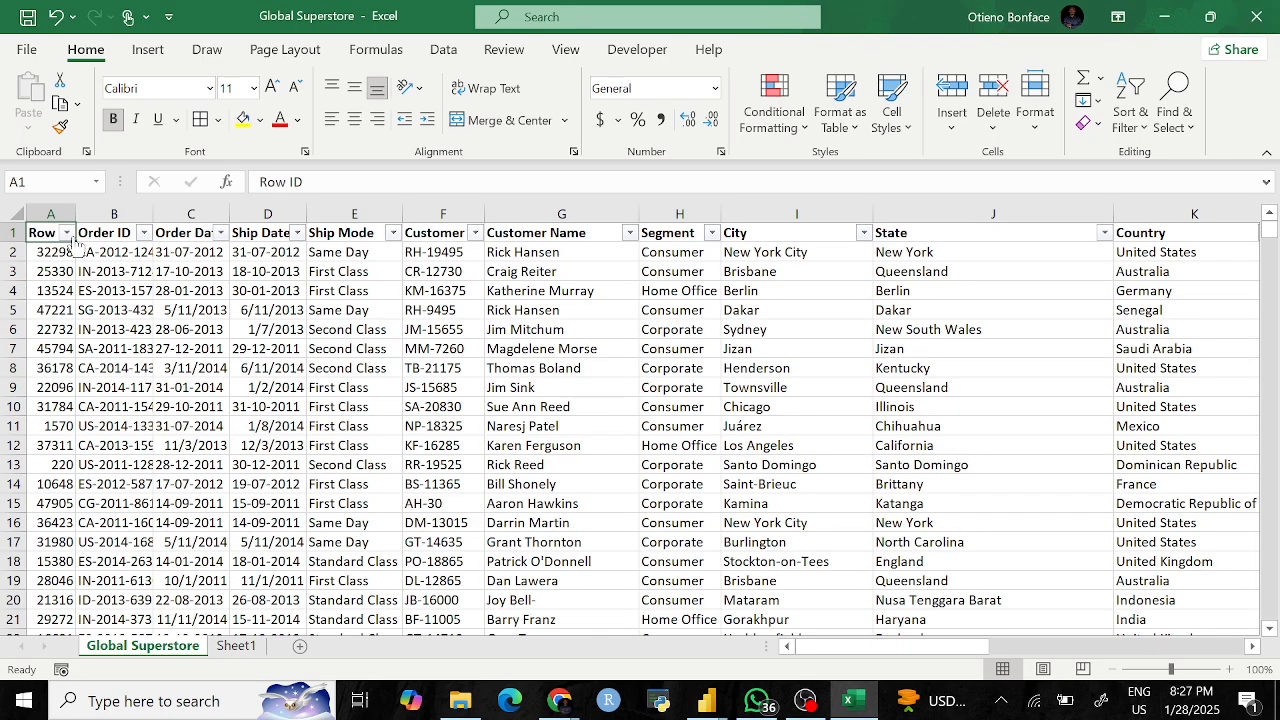
click(66, 232)
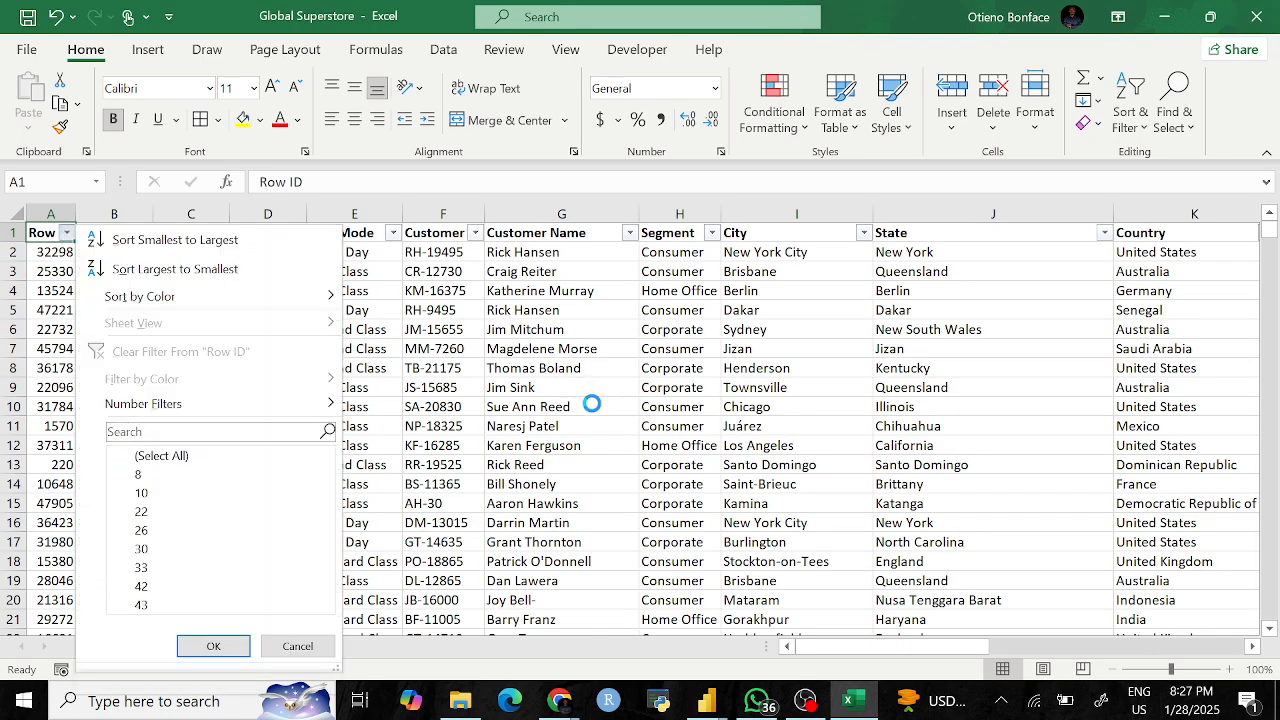
key(Escape)
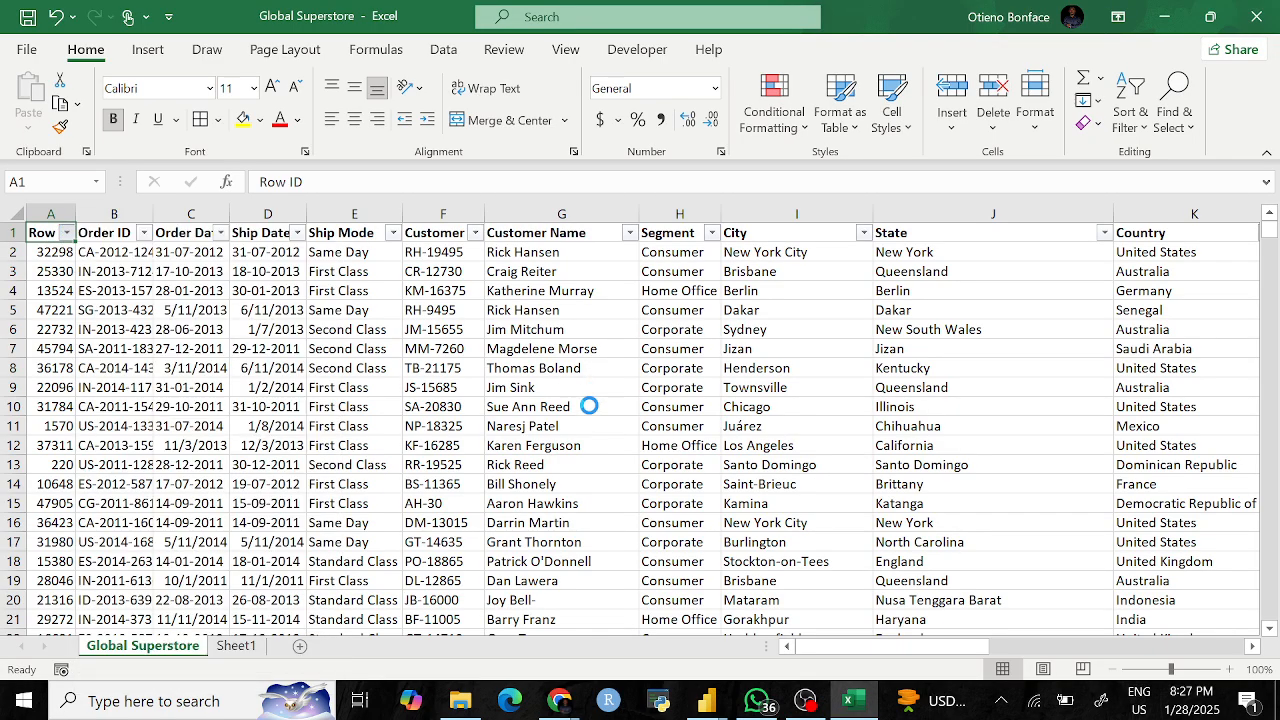
click(6, 232)
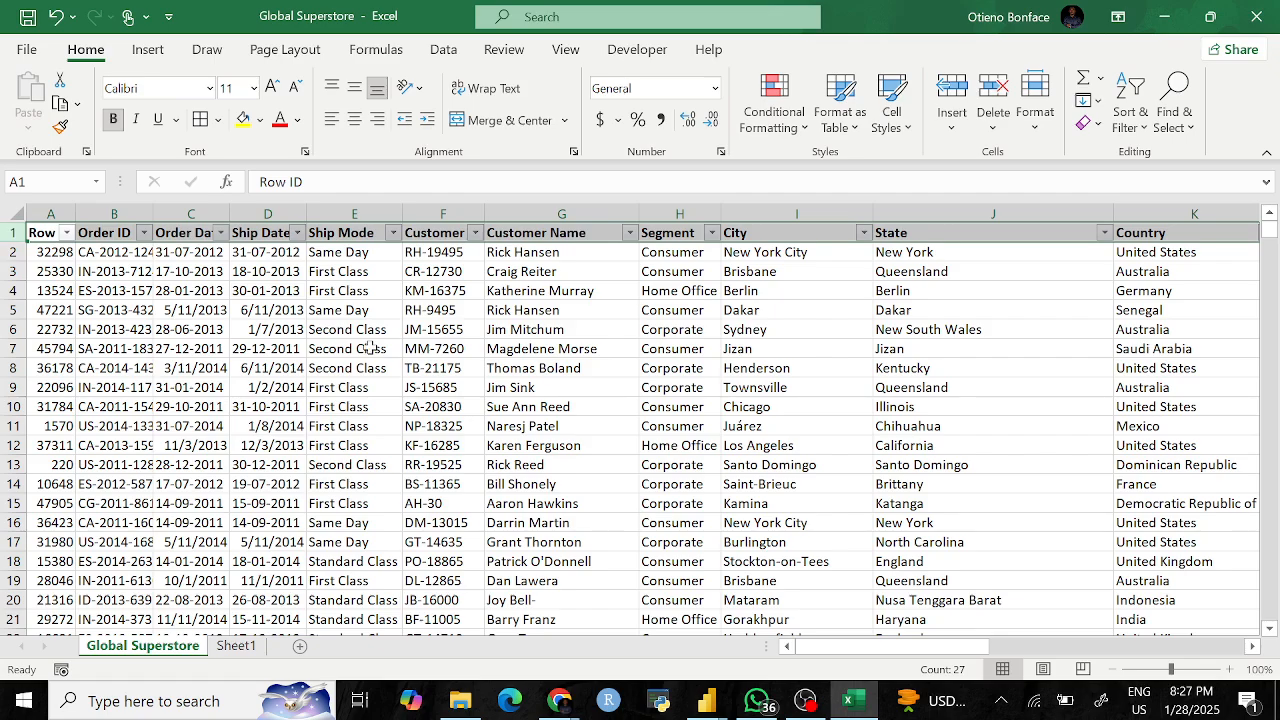
Step: Remove the filter arrows and copy row 2's plain formatting onto header row 1
click(712, 540)
key(ctrl+shift+l)
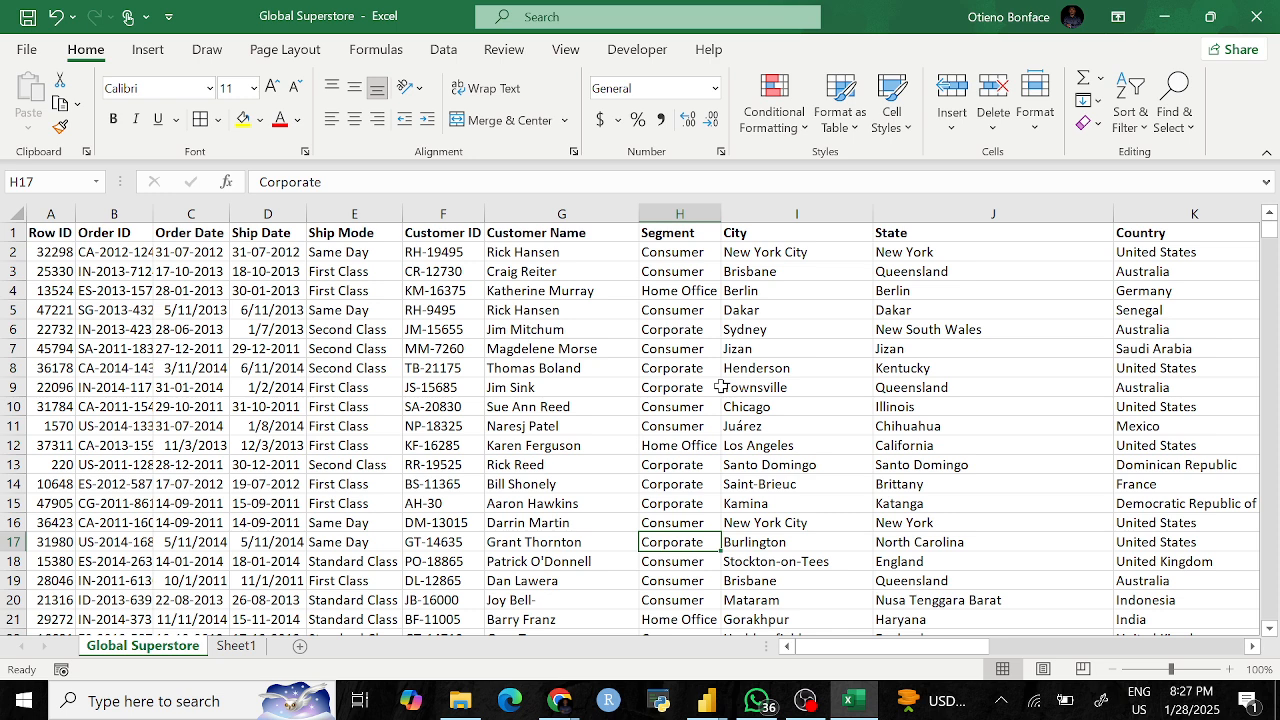
click(12, 252)
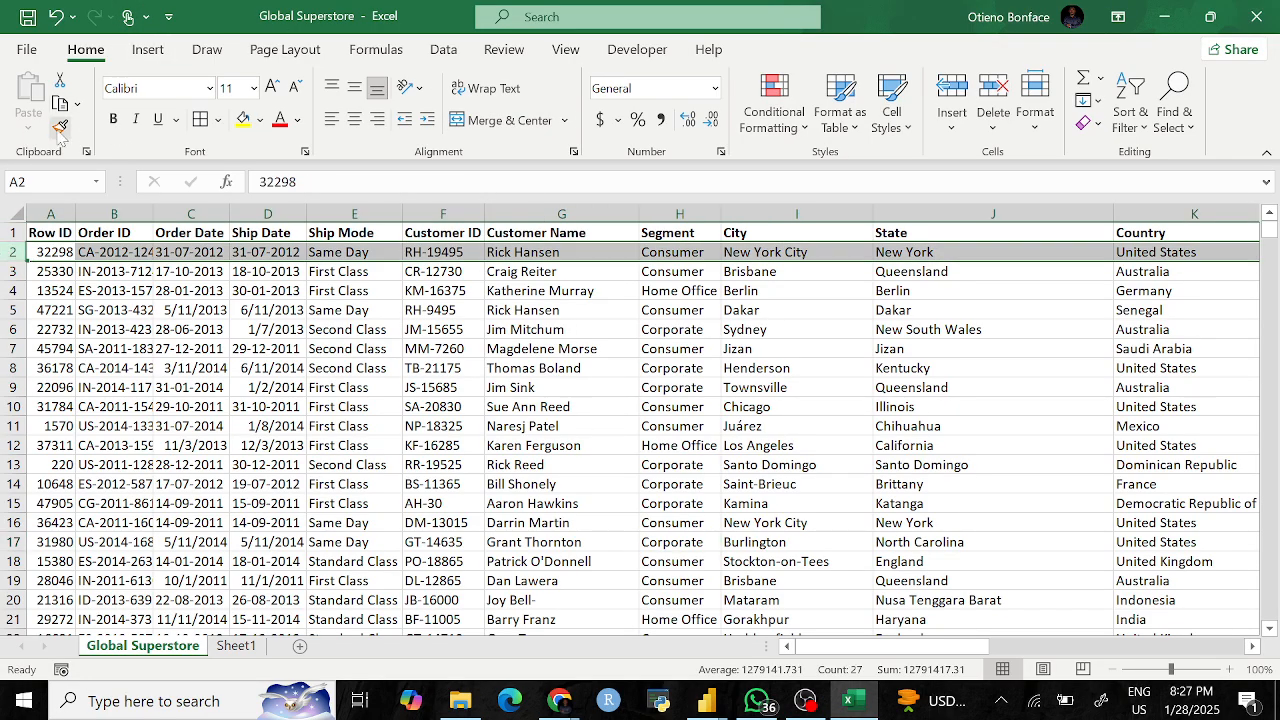
click(60, 127)
click(12, 232)
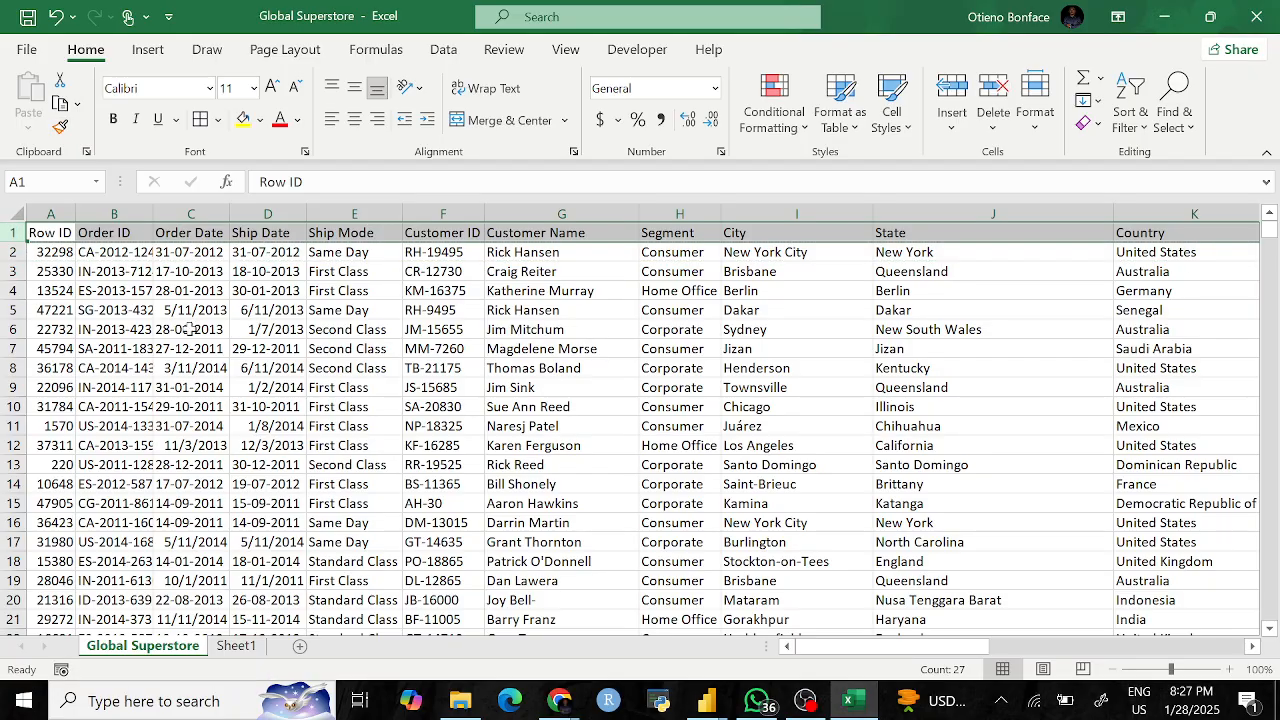
click(273, 404)
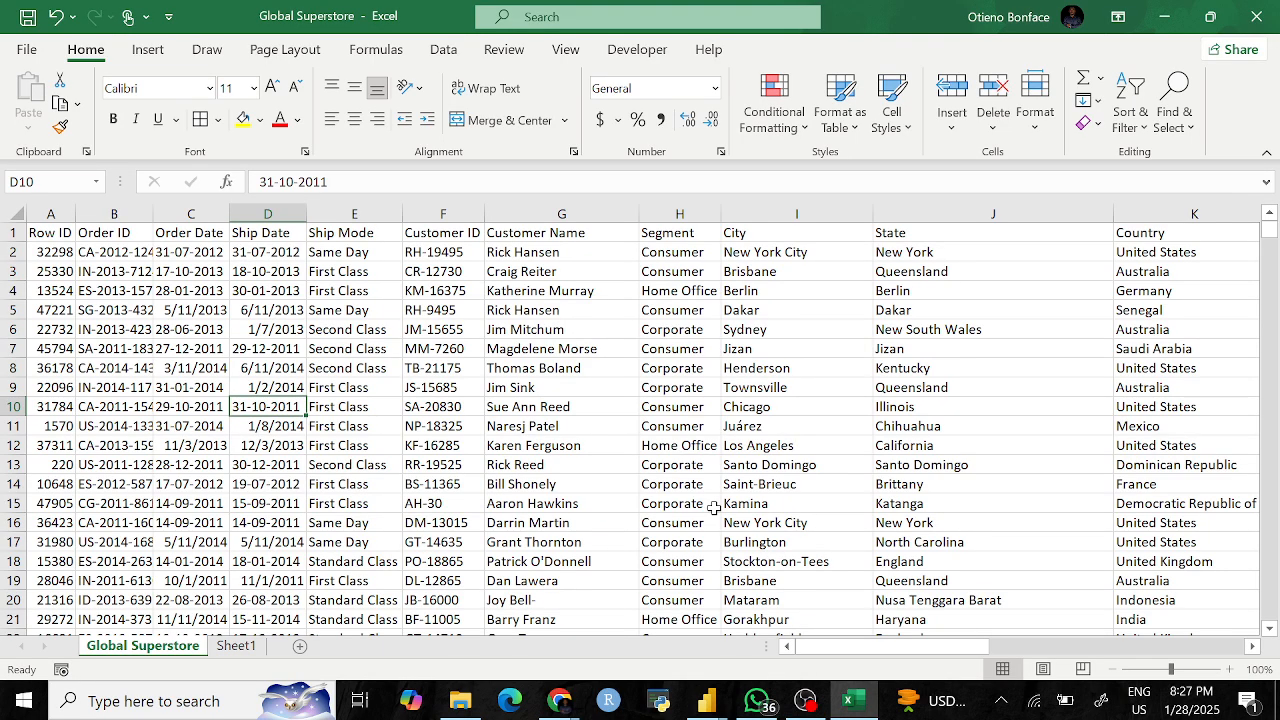
Step: Autofit every column on the worksheet to its contents
drag(878, 204, 845, 216)
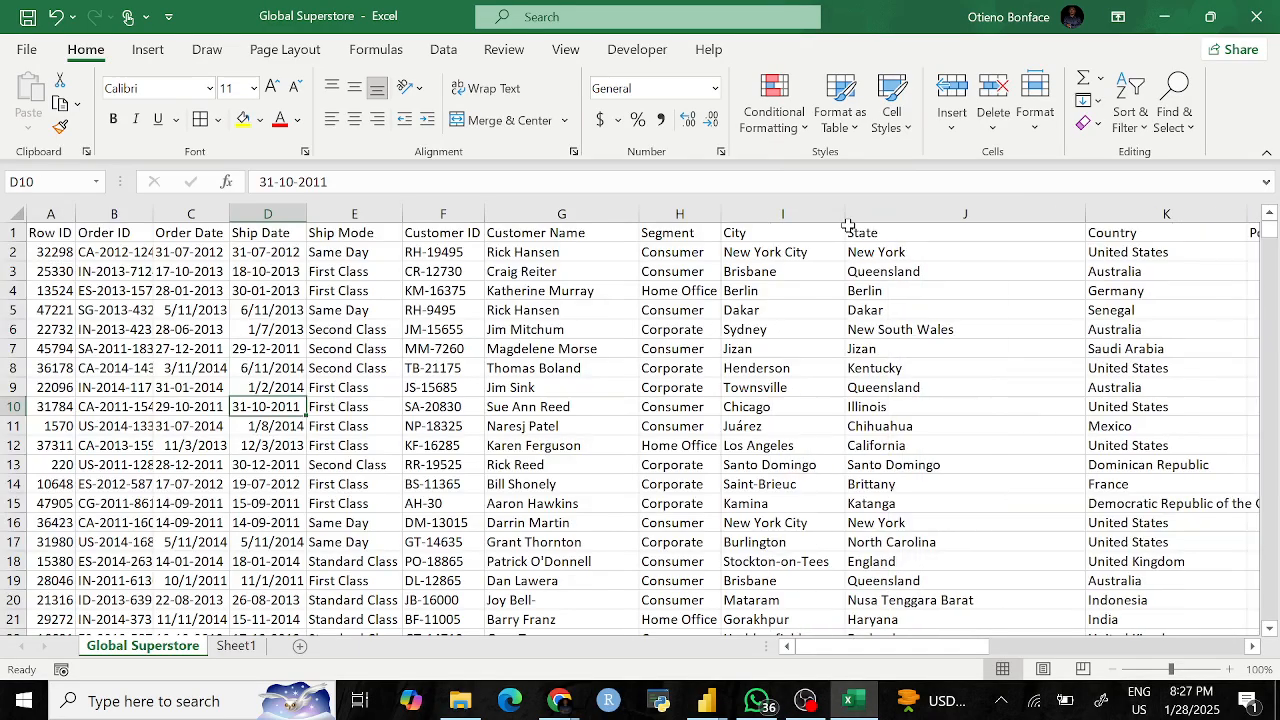
click(15, 212)
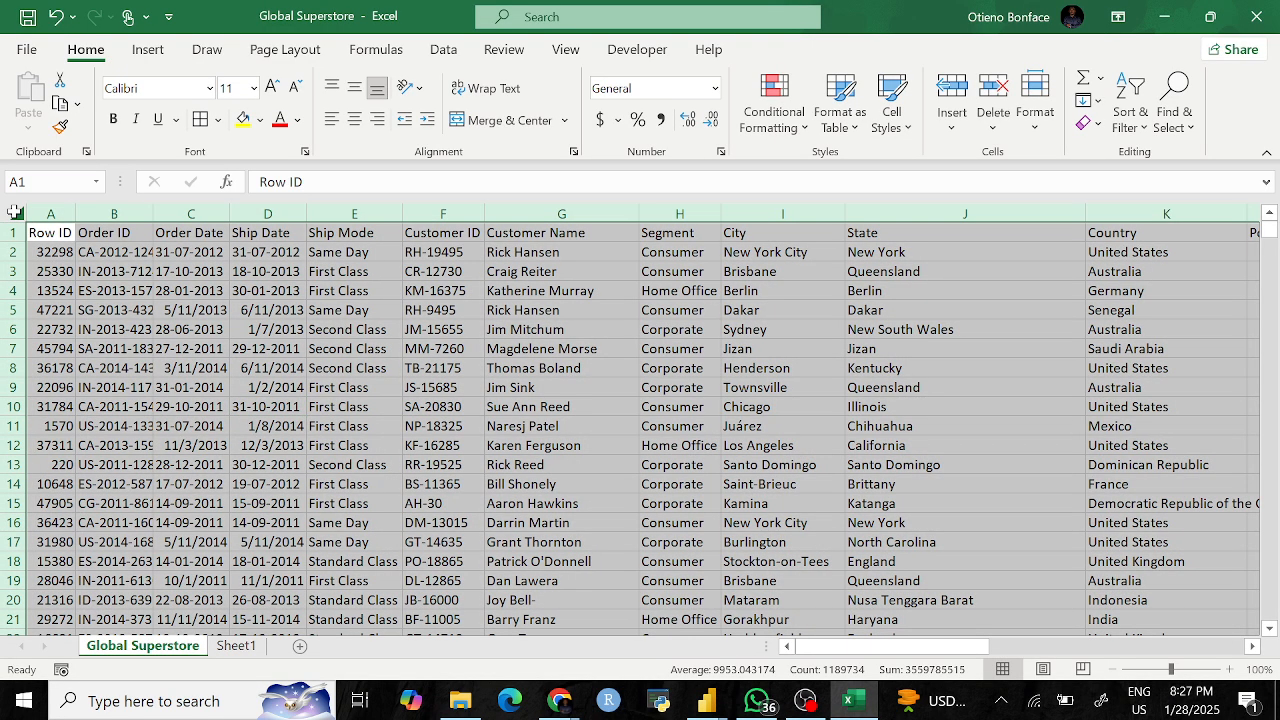
click(296, 408)
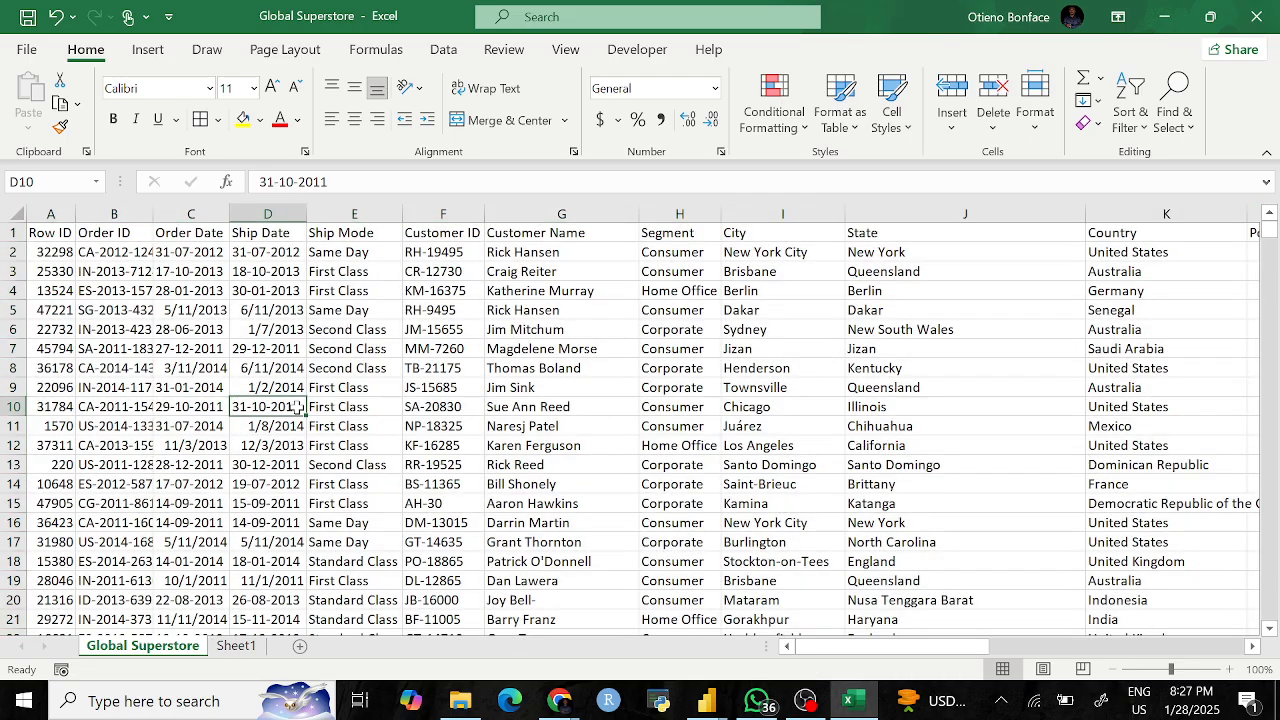
click(15, 212)
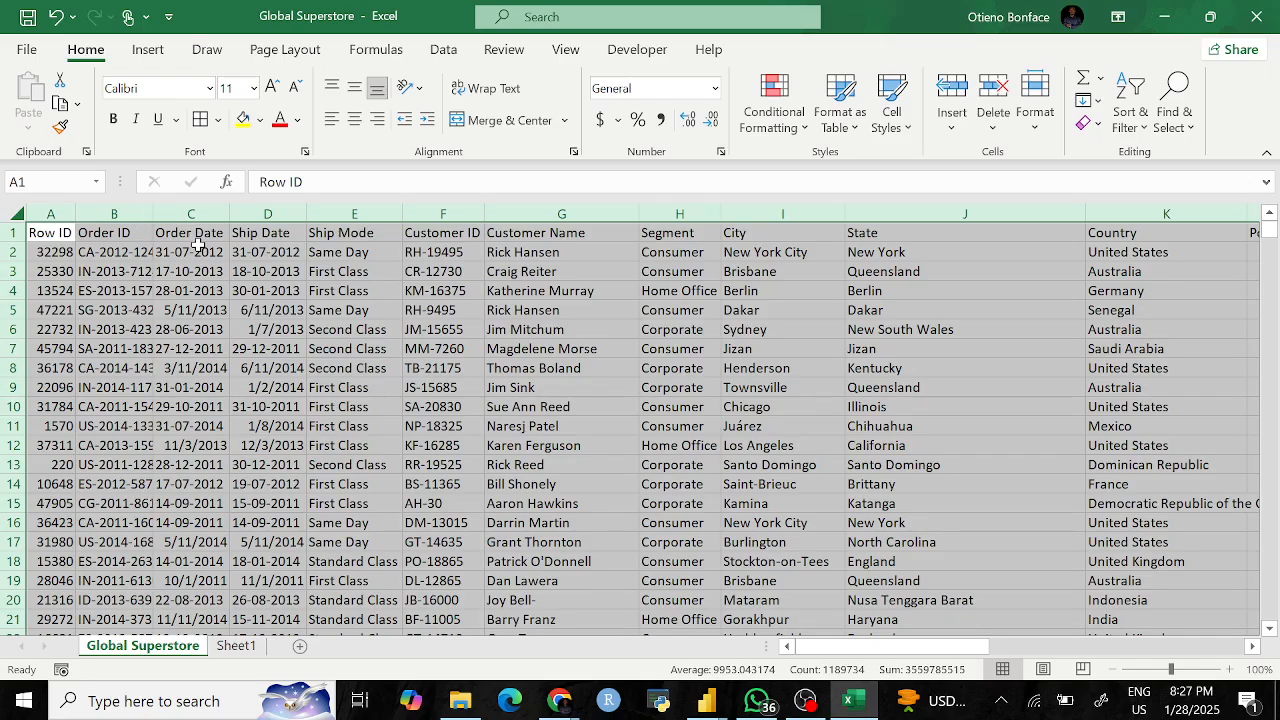
double_click(76, 209)
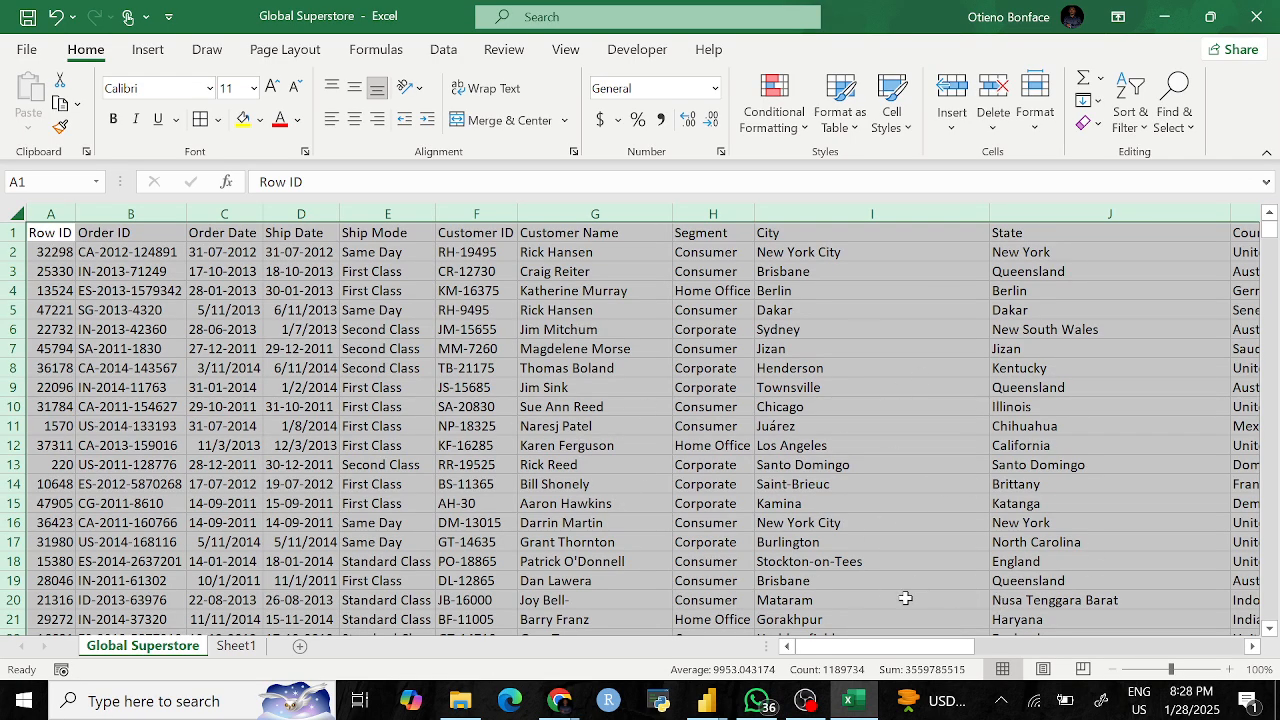
Step: Make header row 1 bold
click(540, 433)
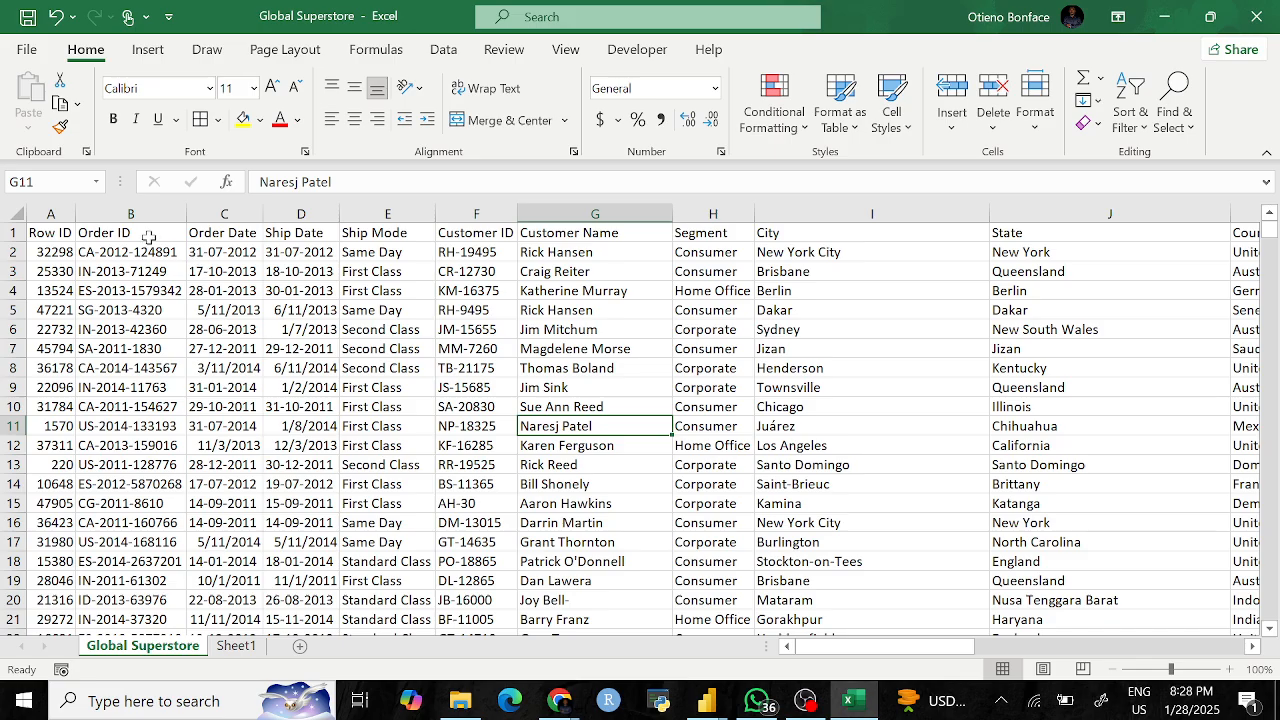
click(14, 232)
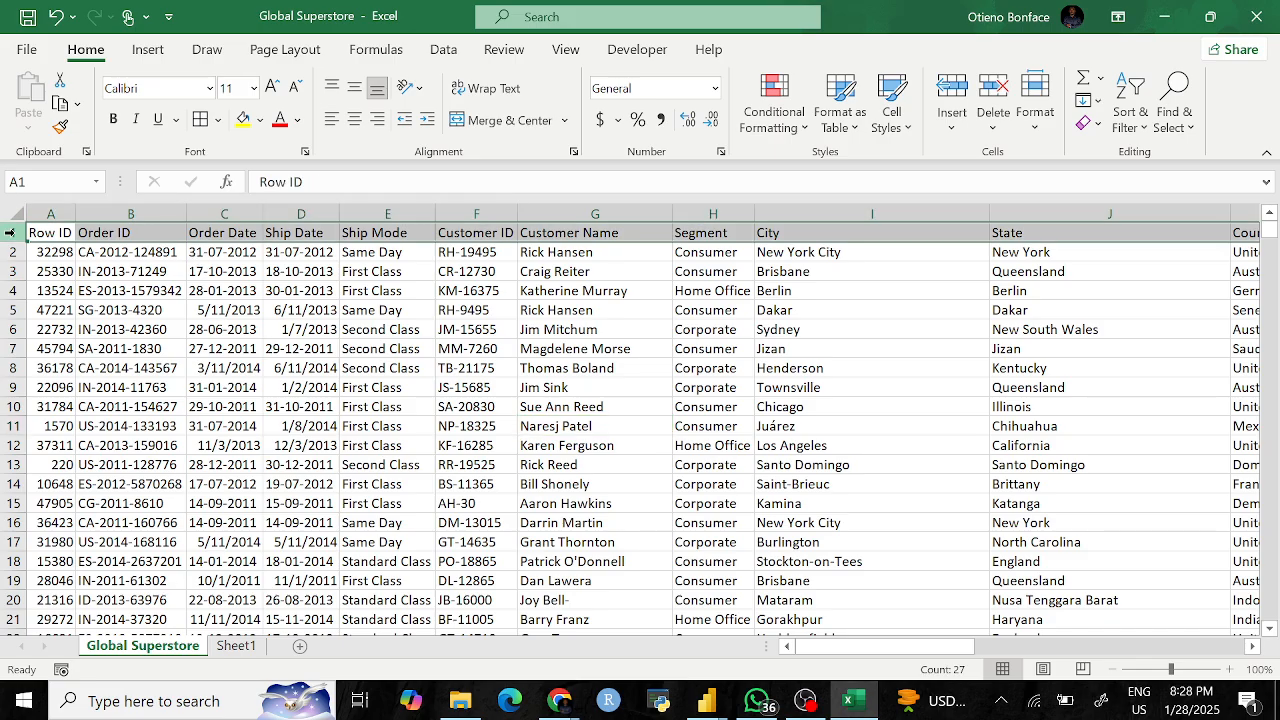
key(ctrl+b)
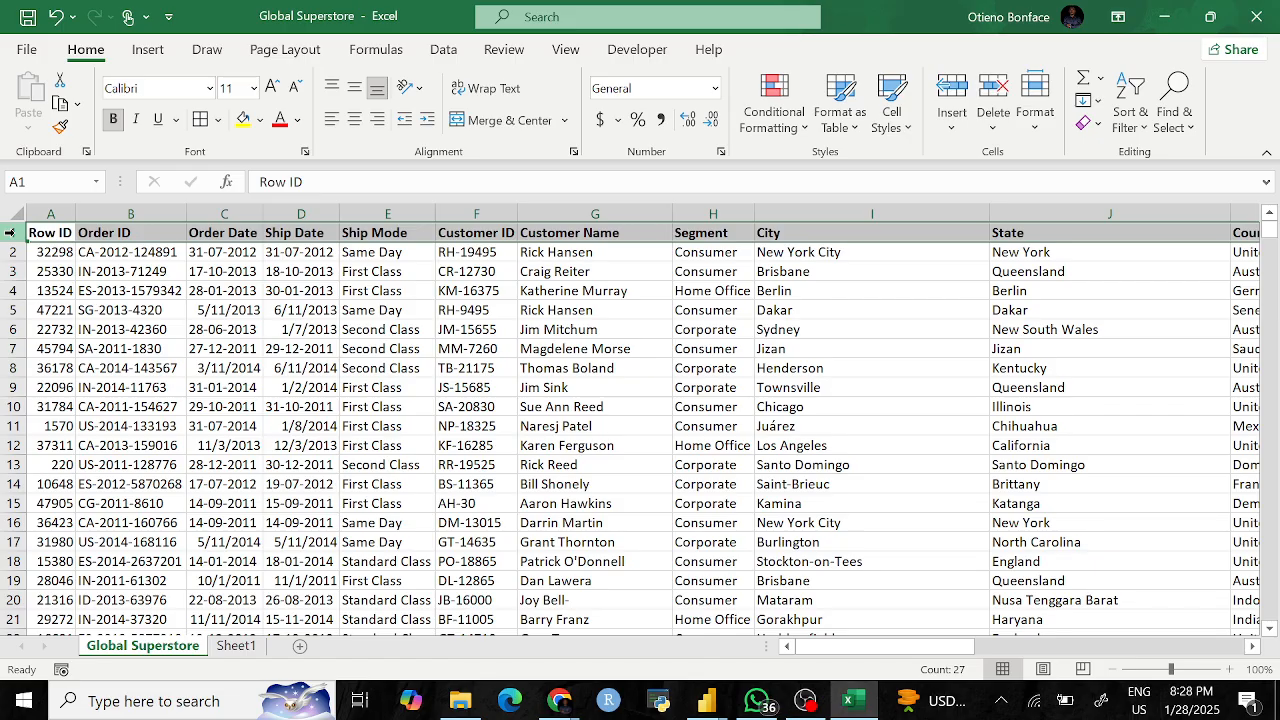
key(ctrl+z)
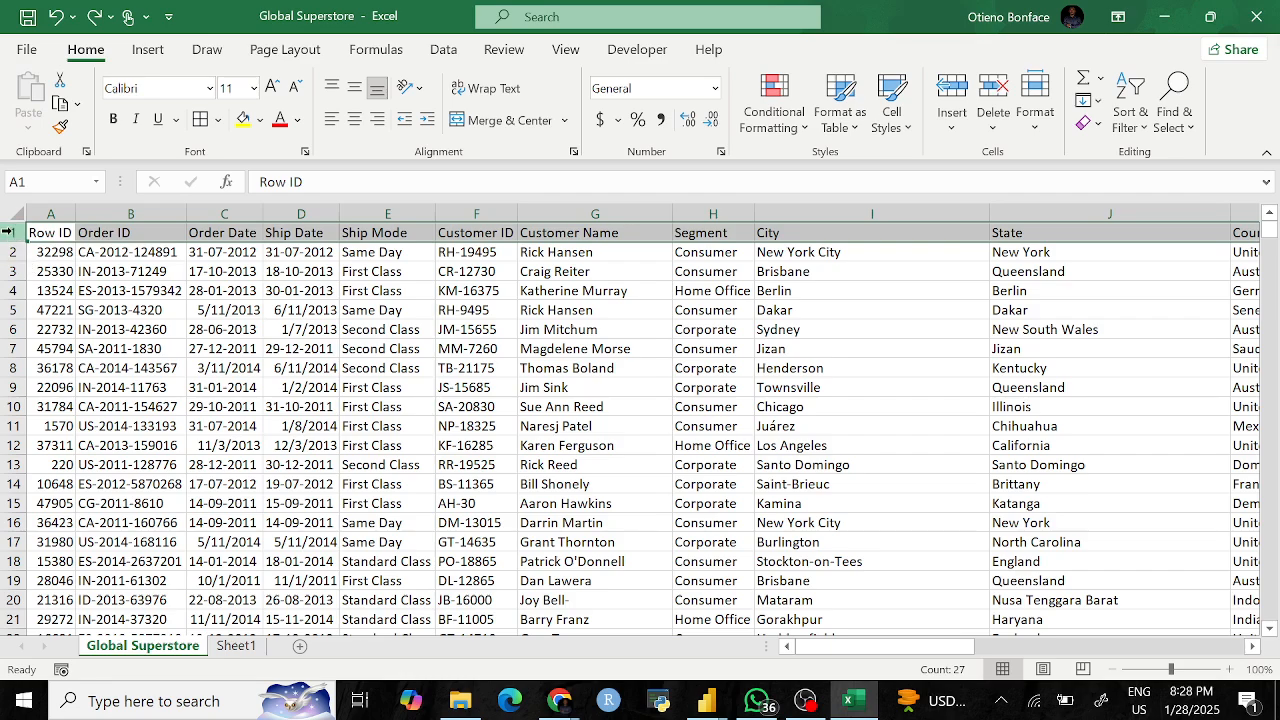
click(115, 120)
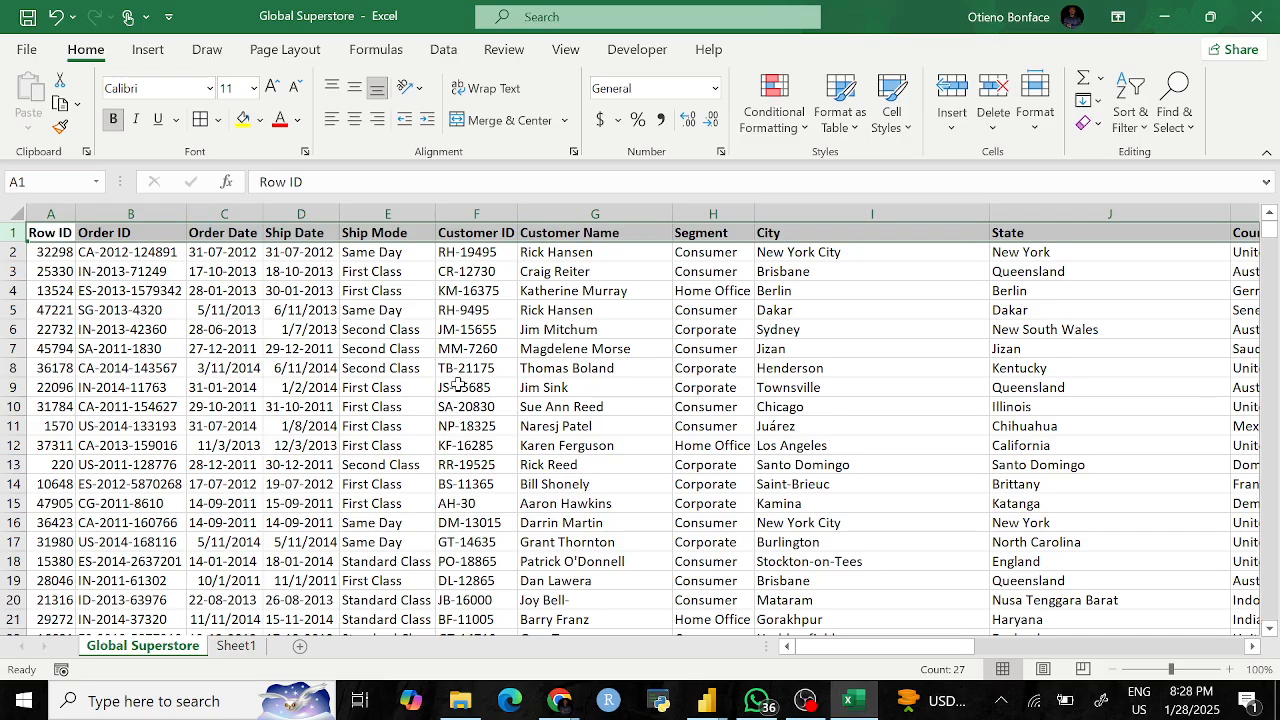
click(322, 354)
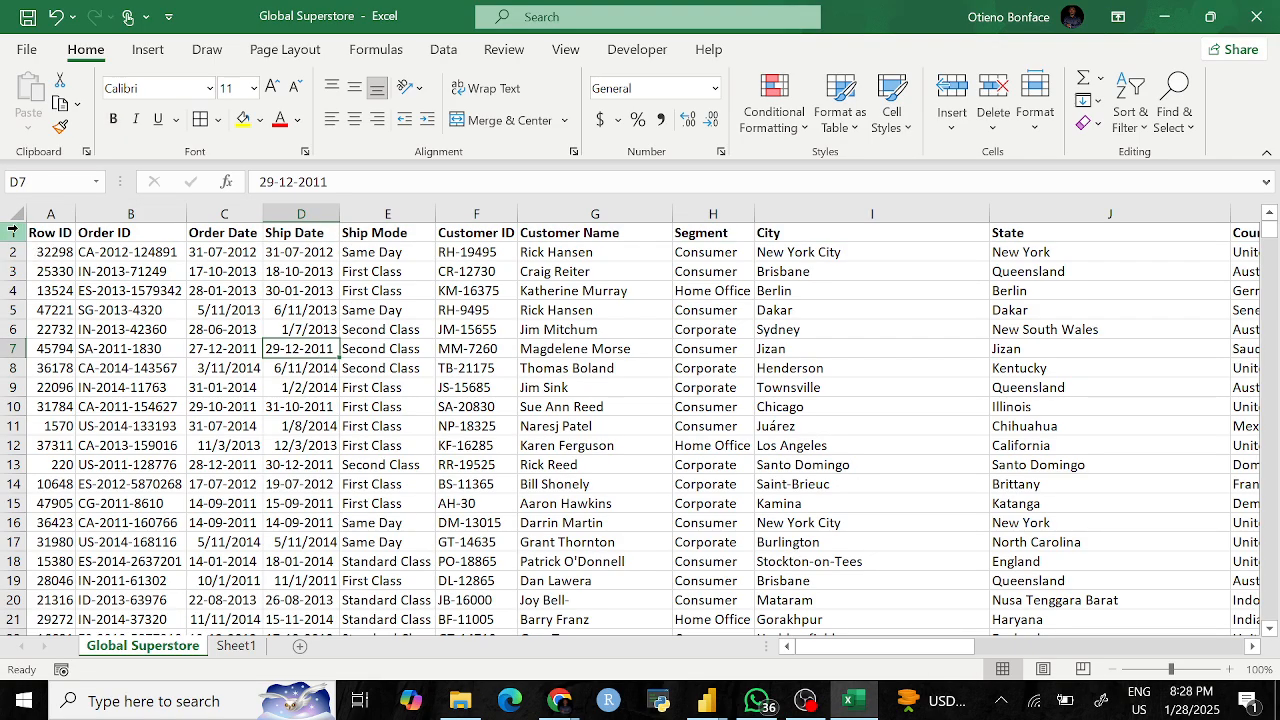
Step: Reapply AutoFilter arrows to every header cell in row 1
click(13, 232)
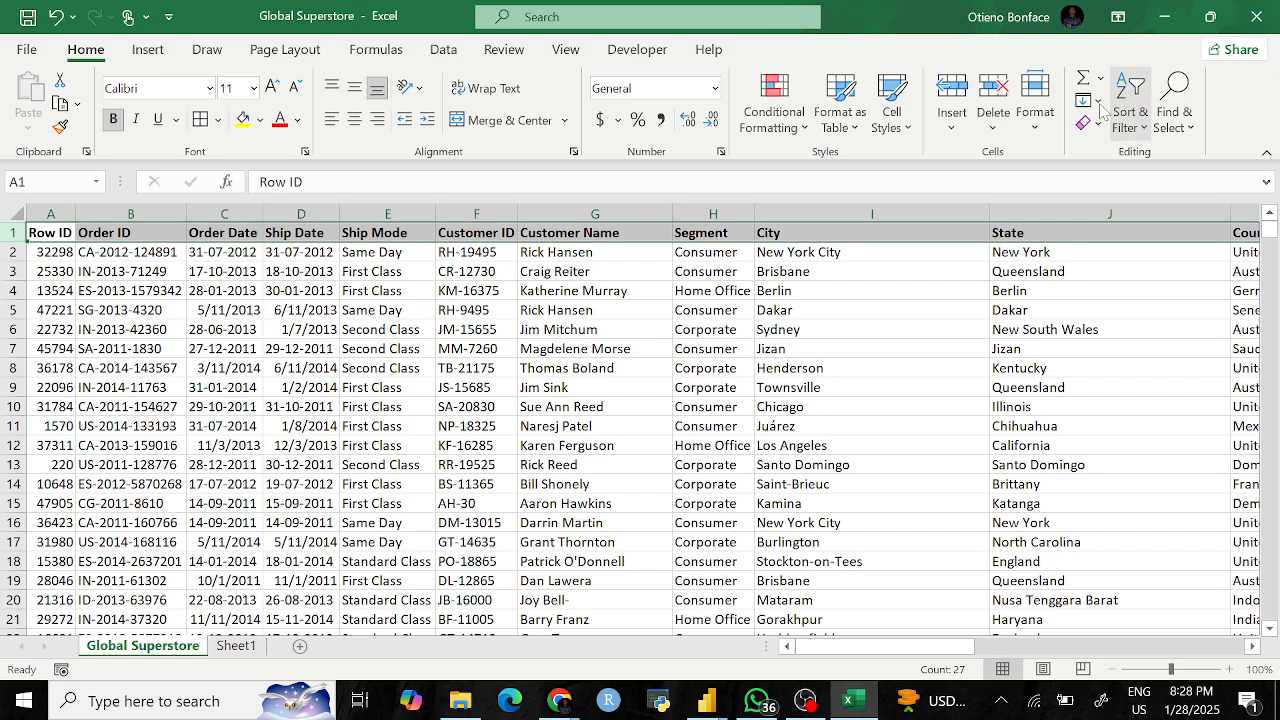
click(1131, 112)
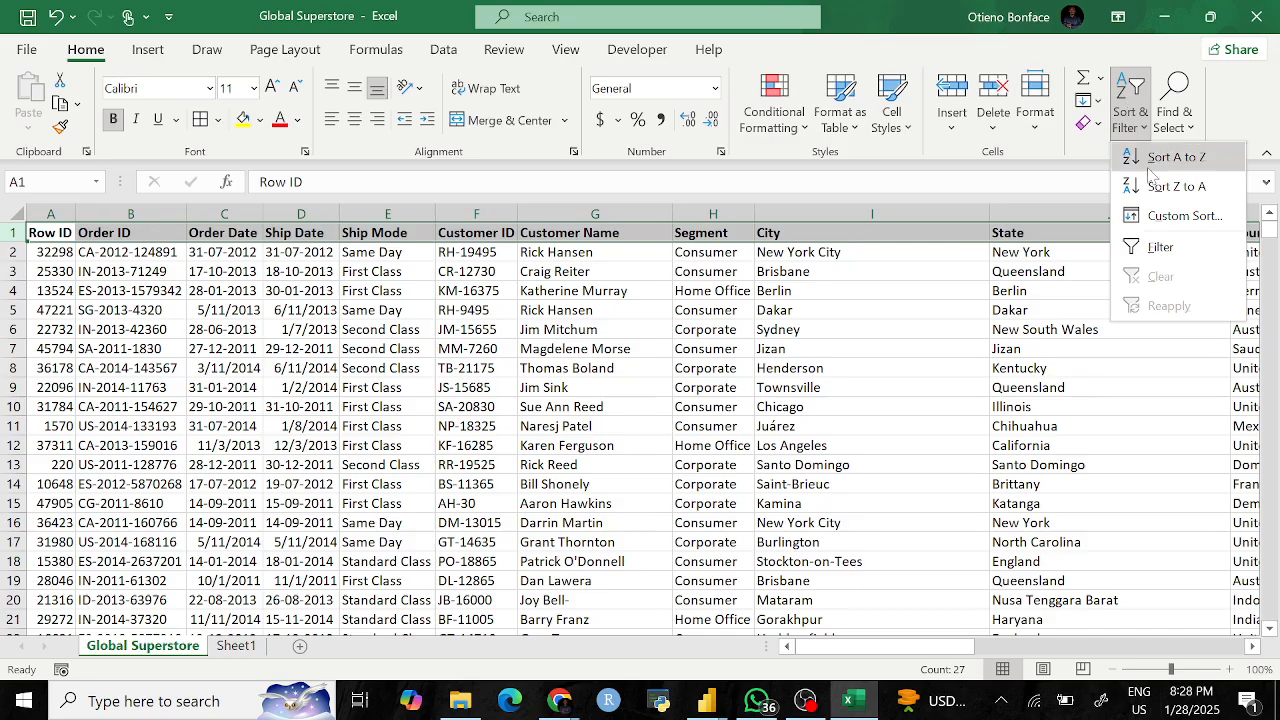
click(1166, 250)
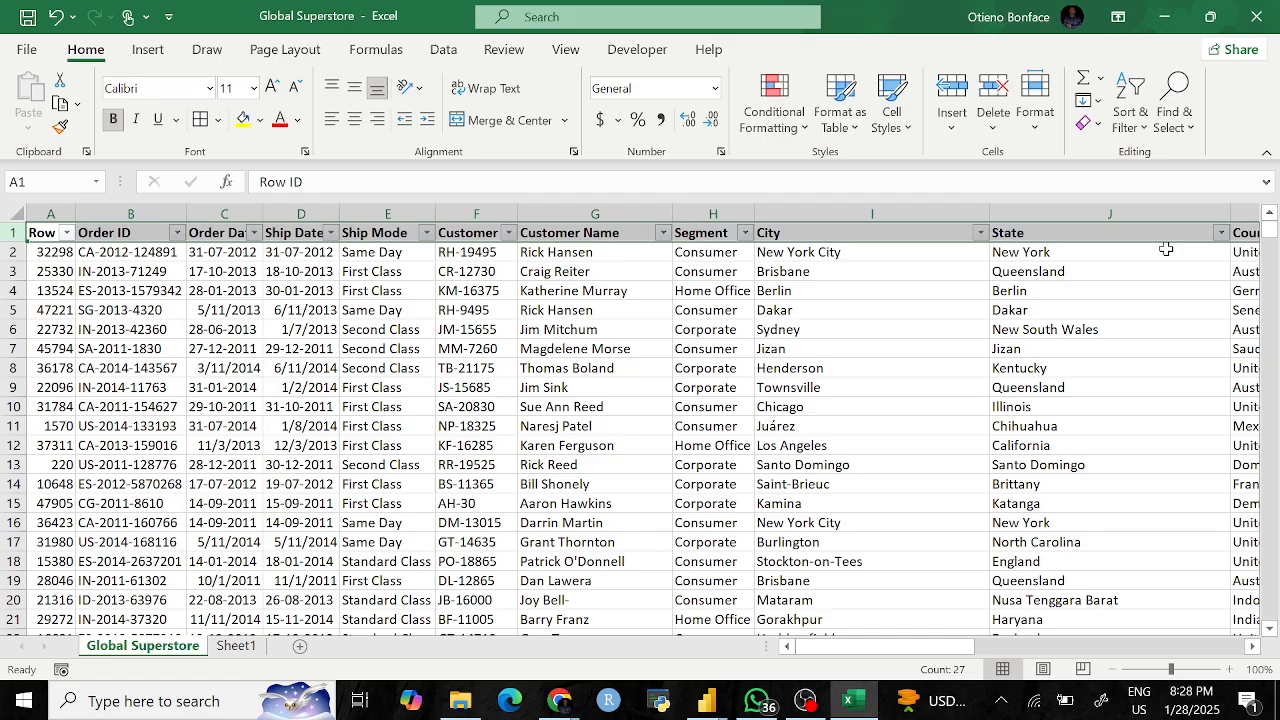
key(ctrl+shift)
click(600, 465)
key(ctrl+shift+l)
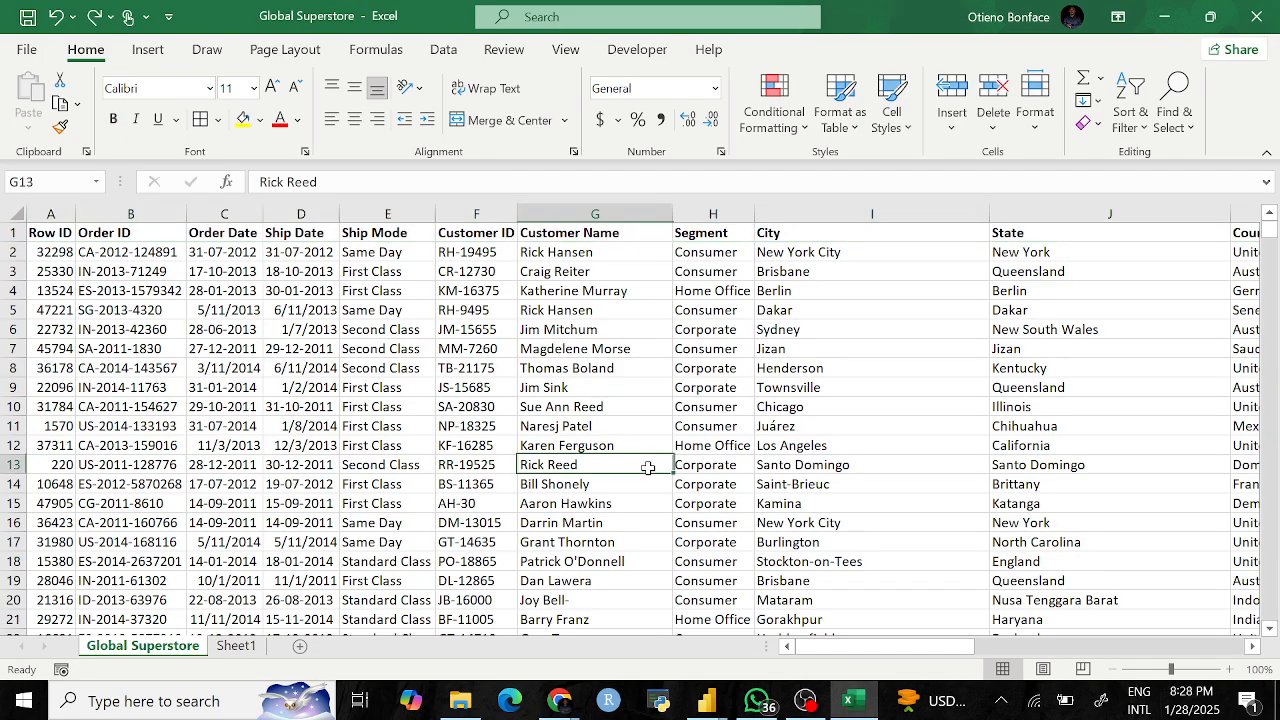
click(13, 232)
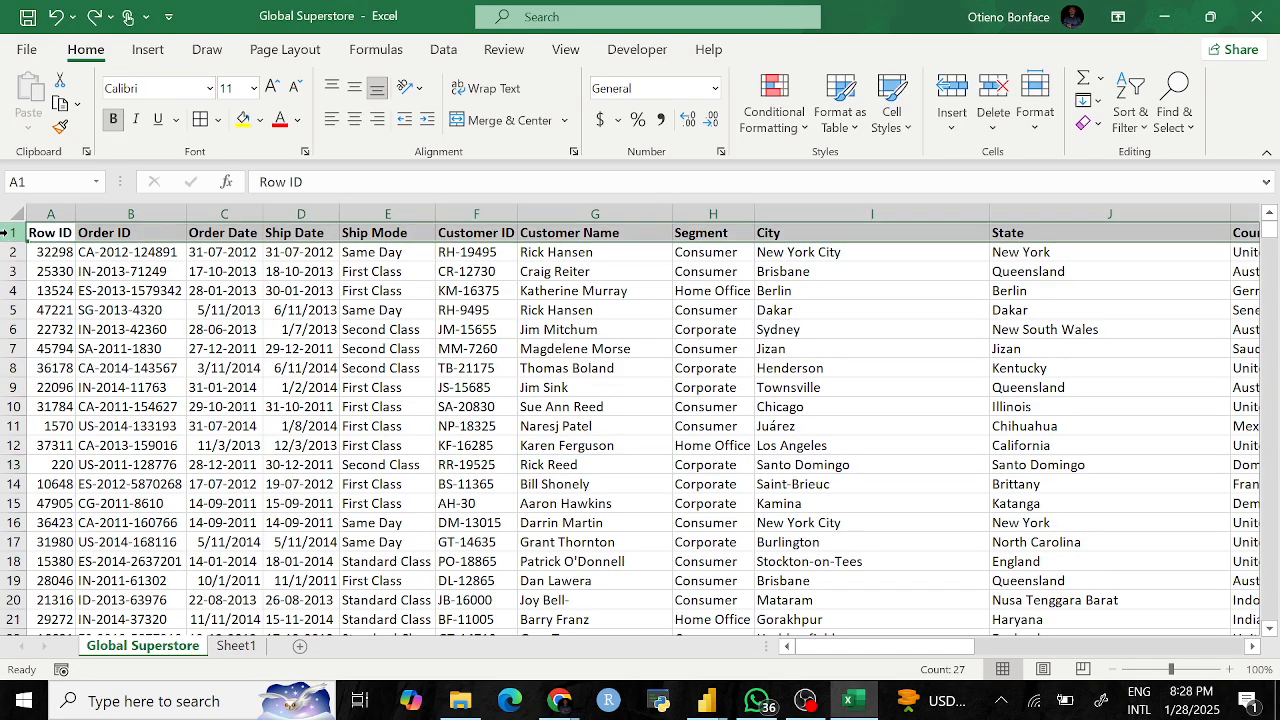
click(1130, 112)
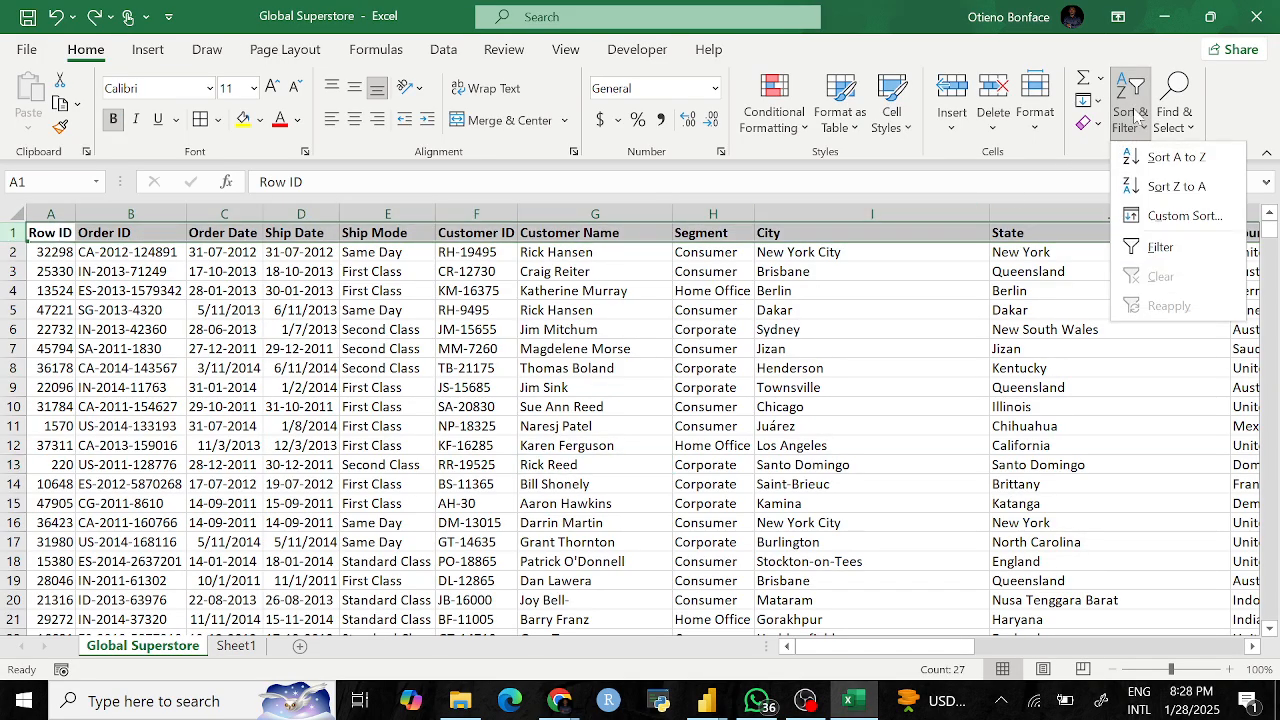
click(838, 370)
click(82, 346)
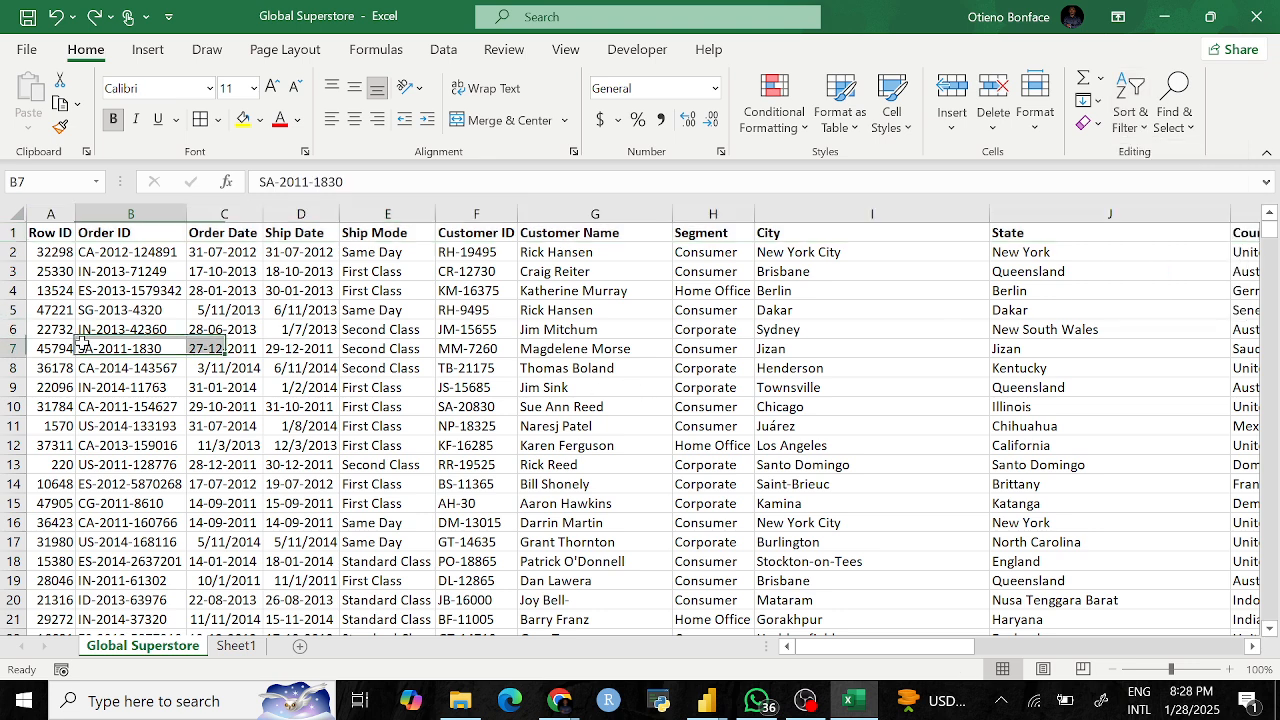
click(8, 234)
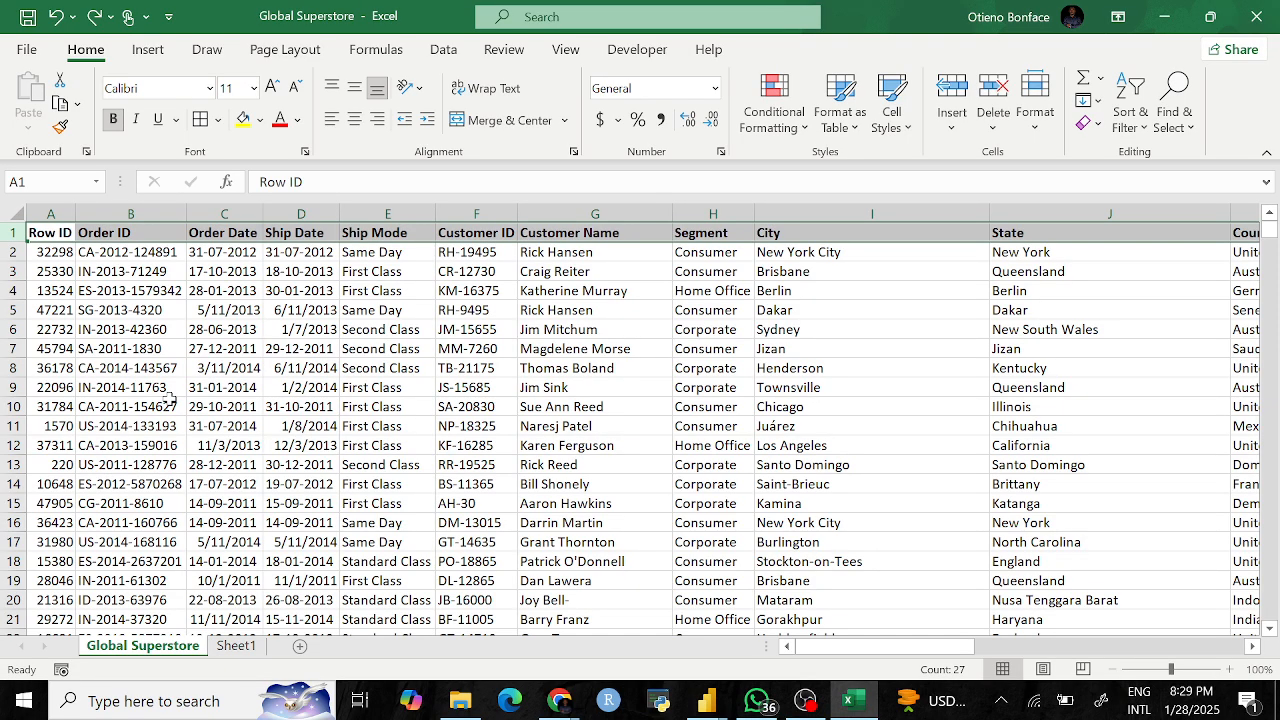
key(ctrl+shift+l)
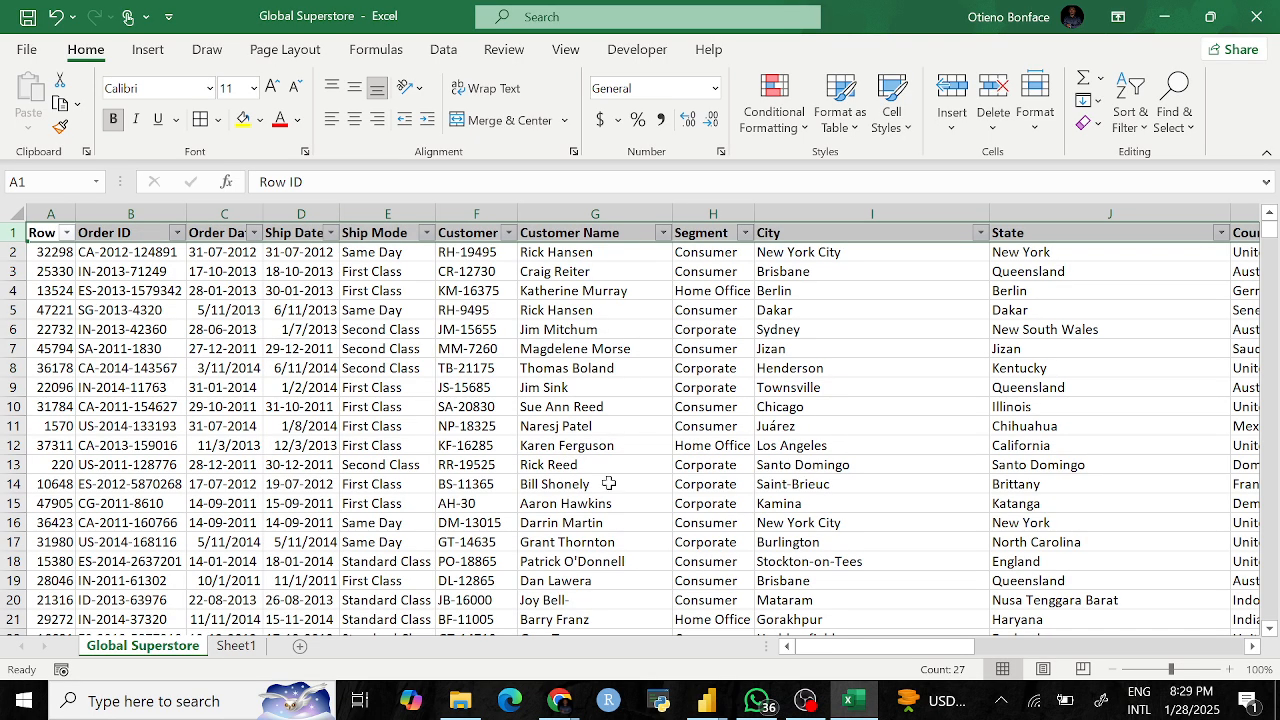
Step: Scroll right and check the Product Name column width beside the summary tables
scroll(605, 484, right, 6)
scroll(608, 483, right, 5)
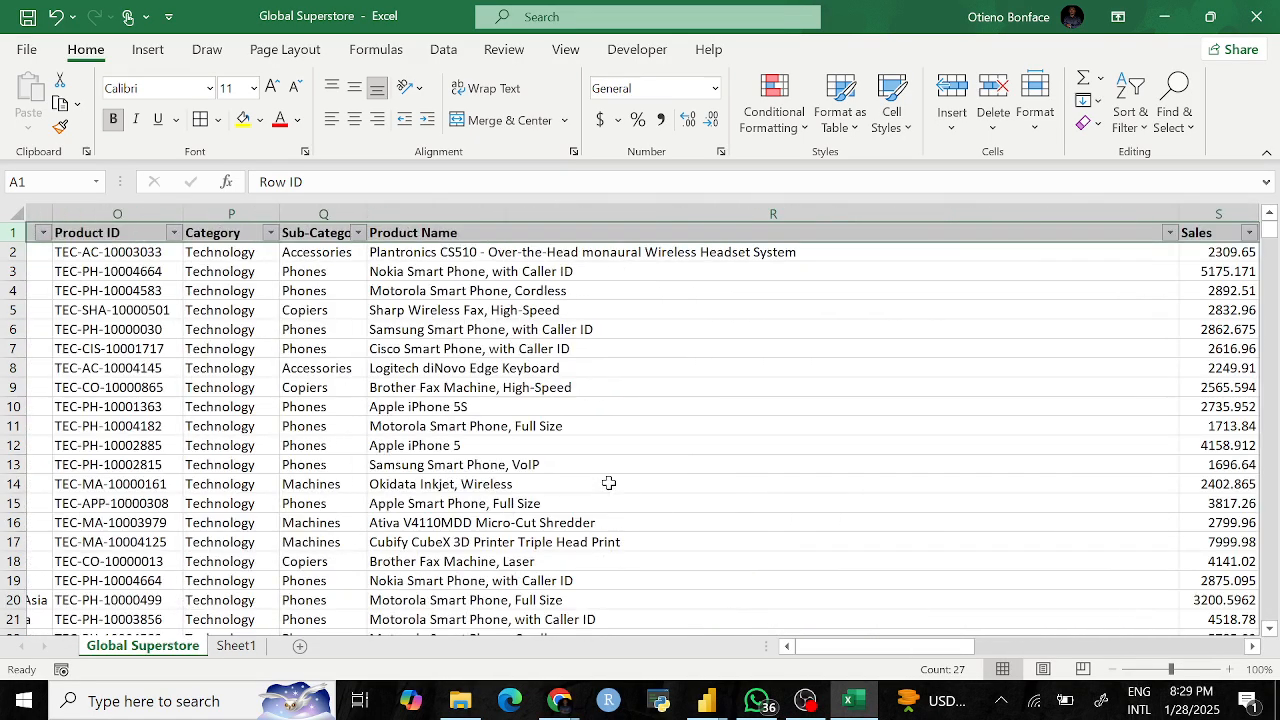
scroll(608, 483, right, 1)
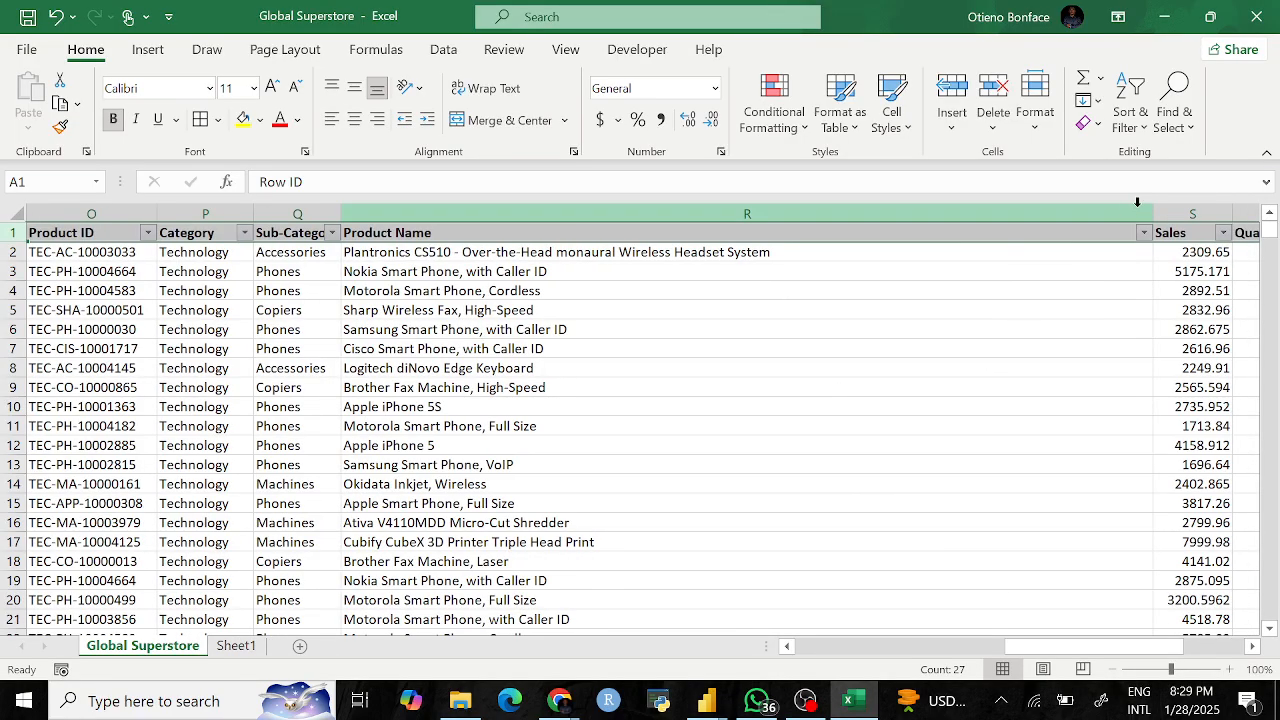
drag(1152, 208, 730, 211)
scroll(1045, 406, right, 6)
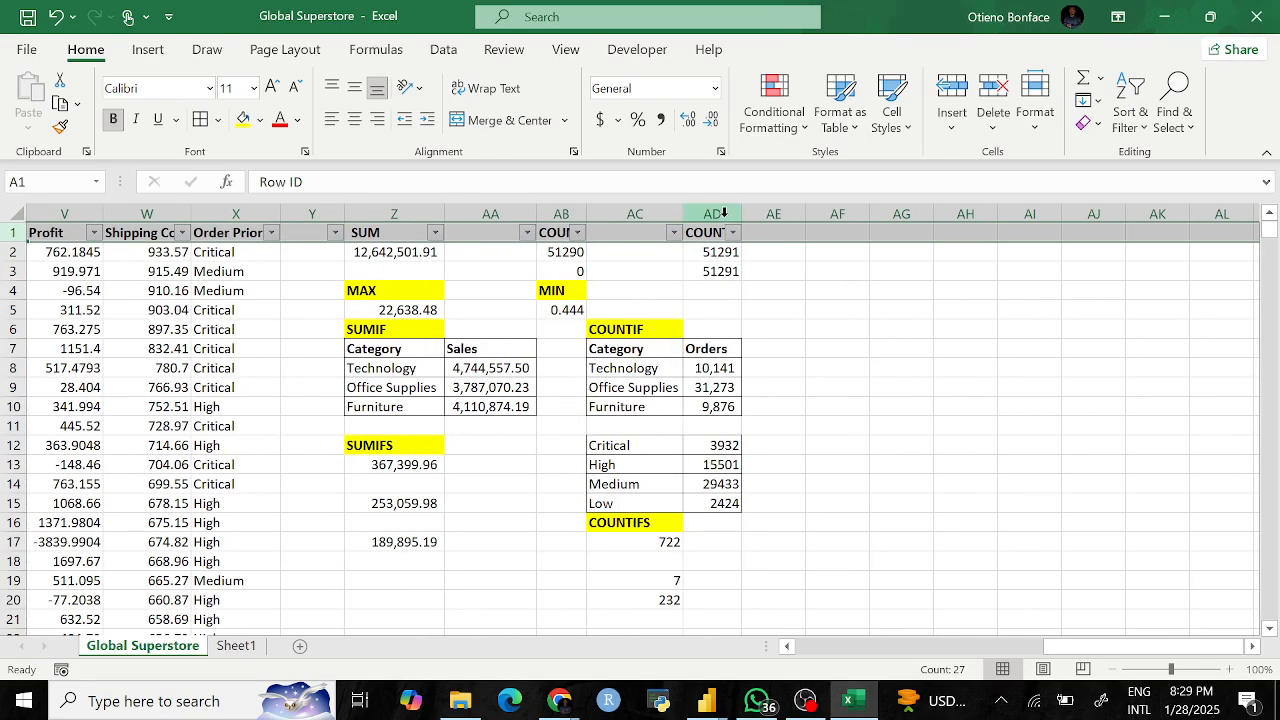
click(771, 268)
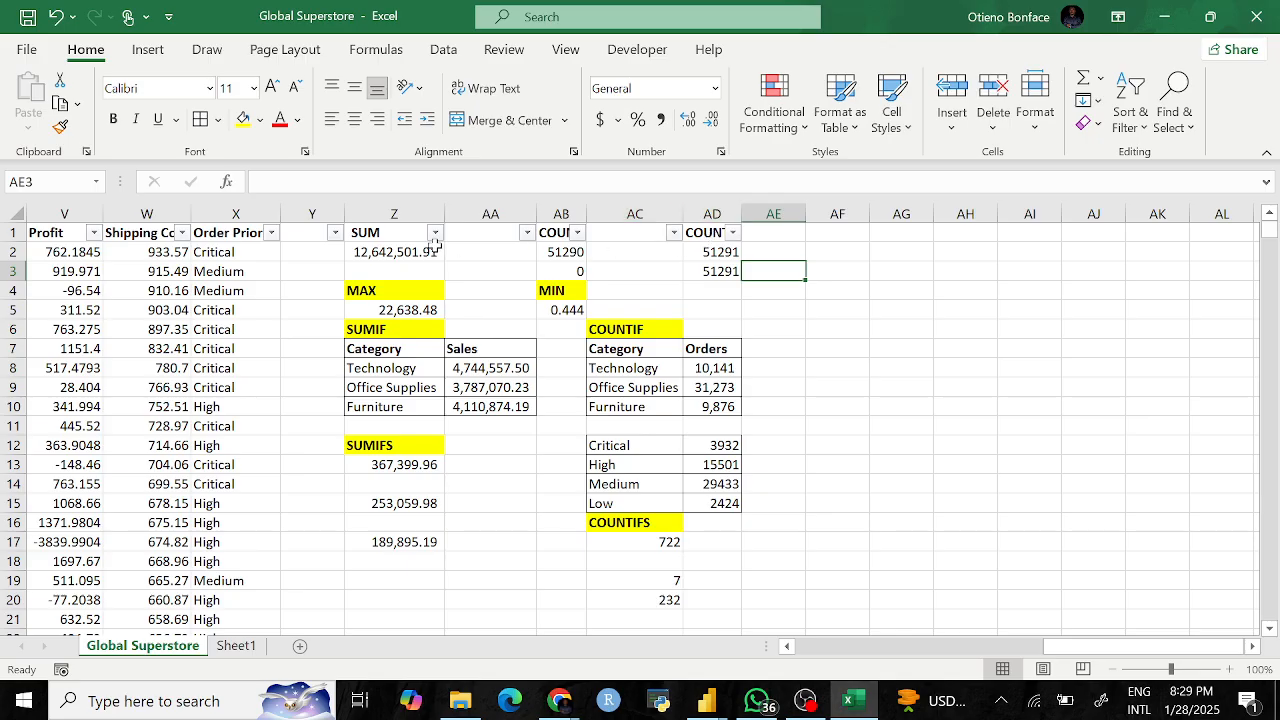
Step: Turn off the AutoFilter arrows on the header cells with Ctrl+Shift+L
drag(326, 236, 703, 234)
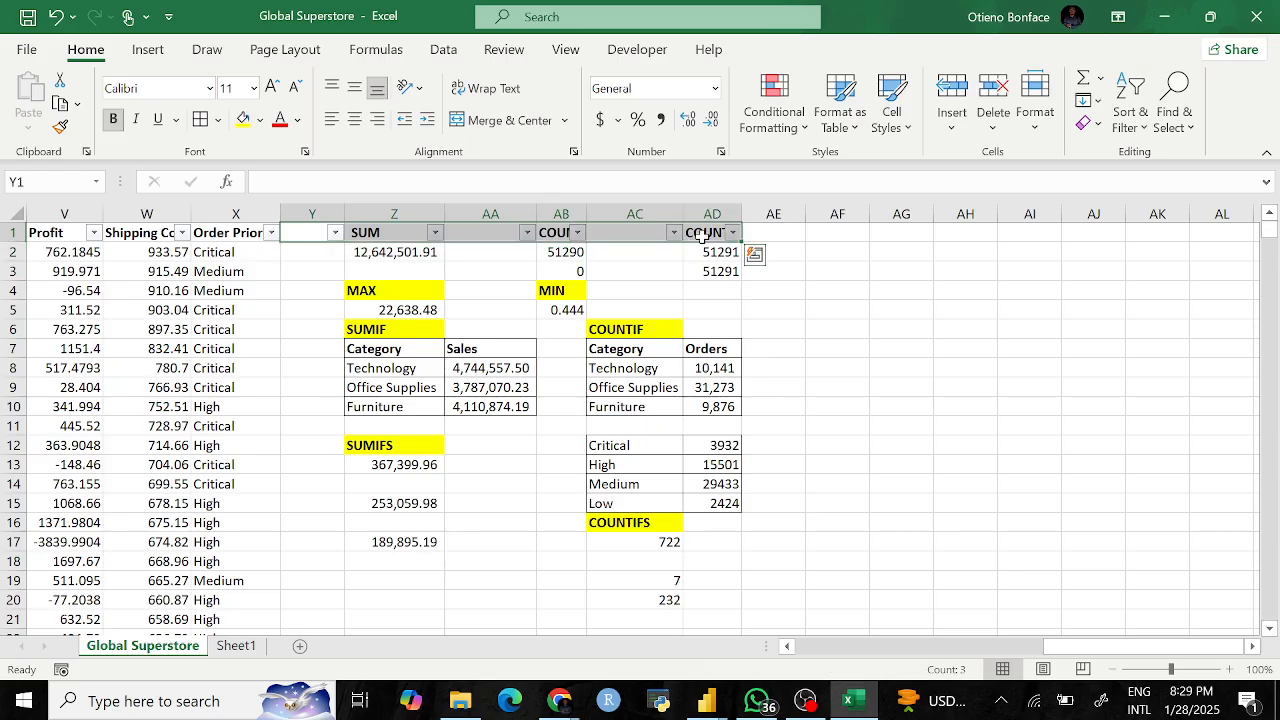
key(ctrl+shift+l)
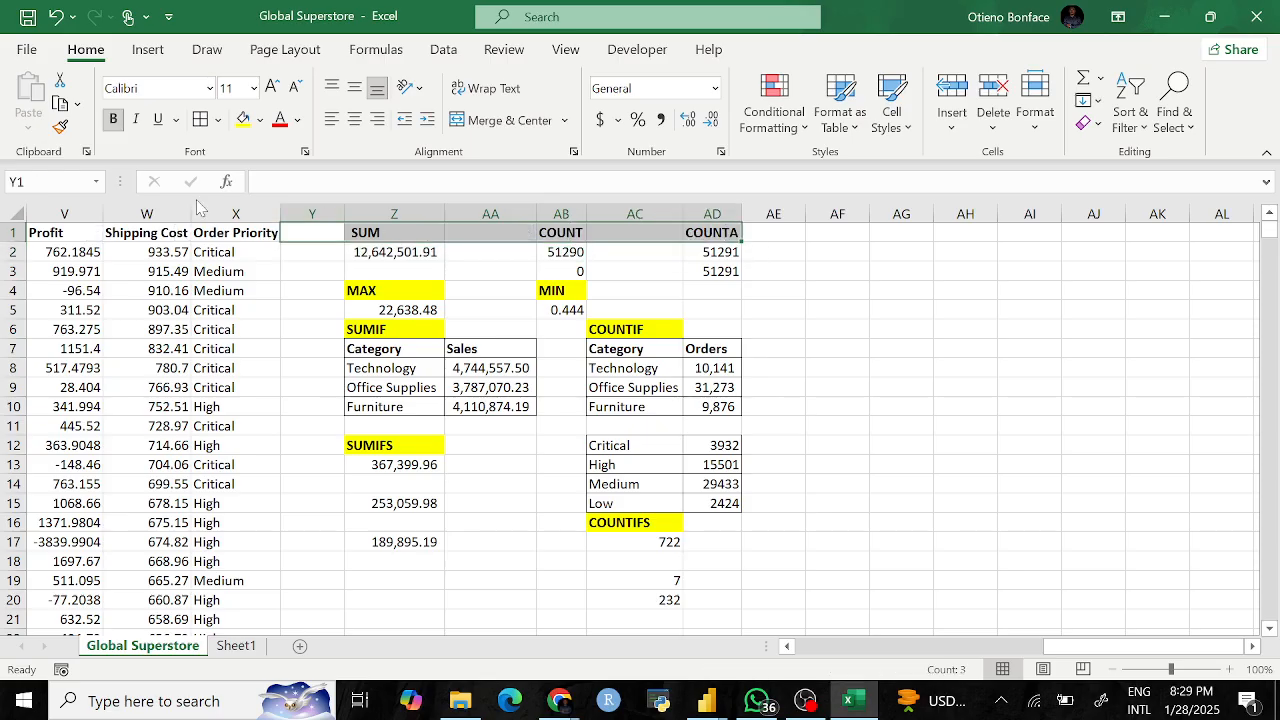
click(240, 232)
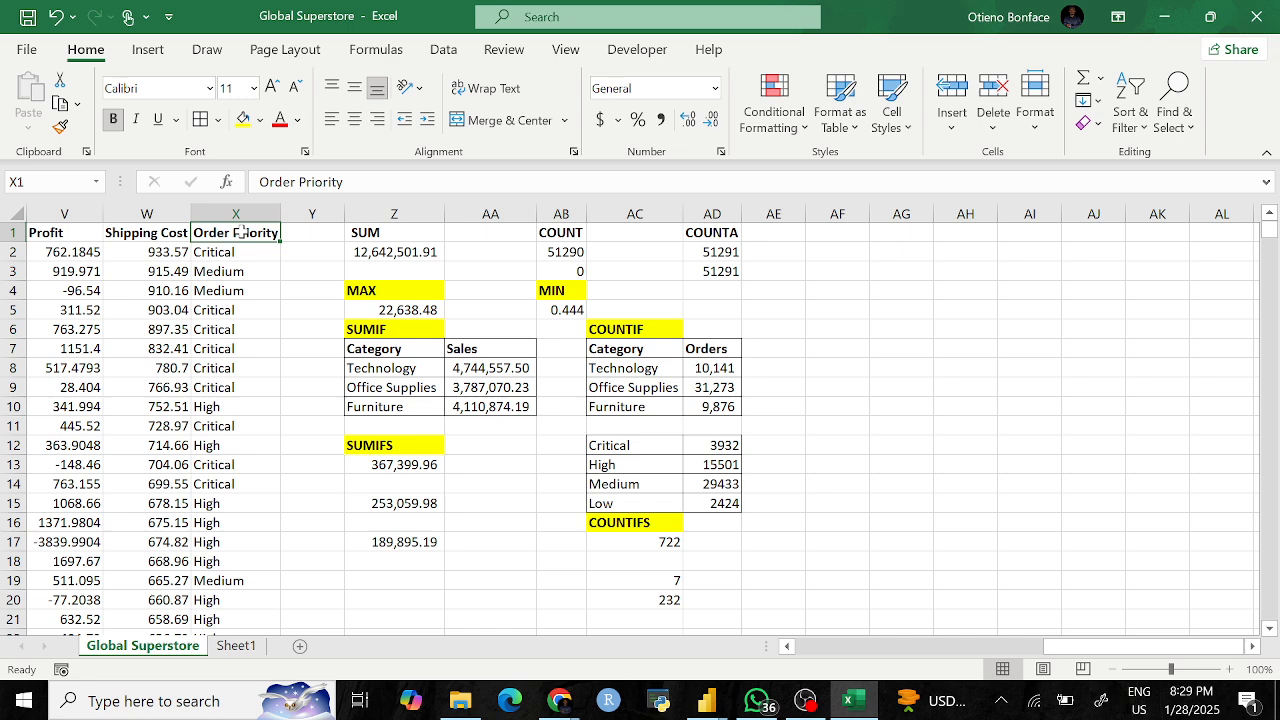
key(shift+Left)
key(shift+Left)
key(shift+Left)
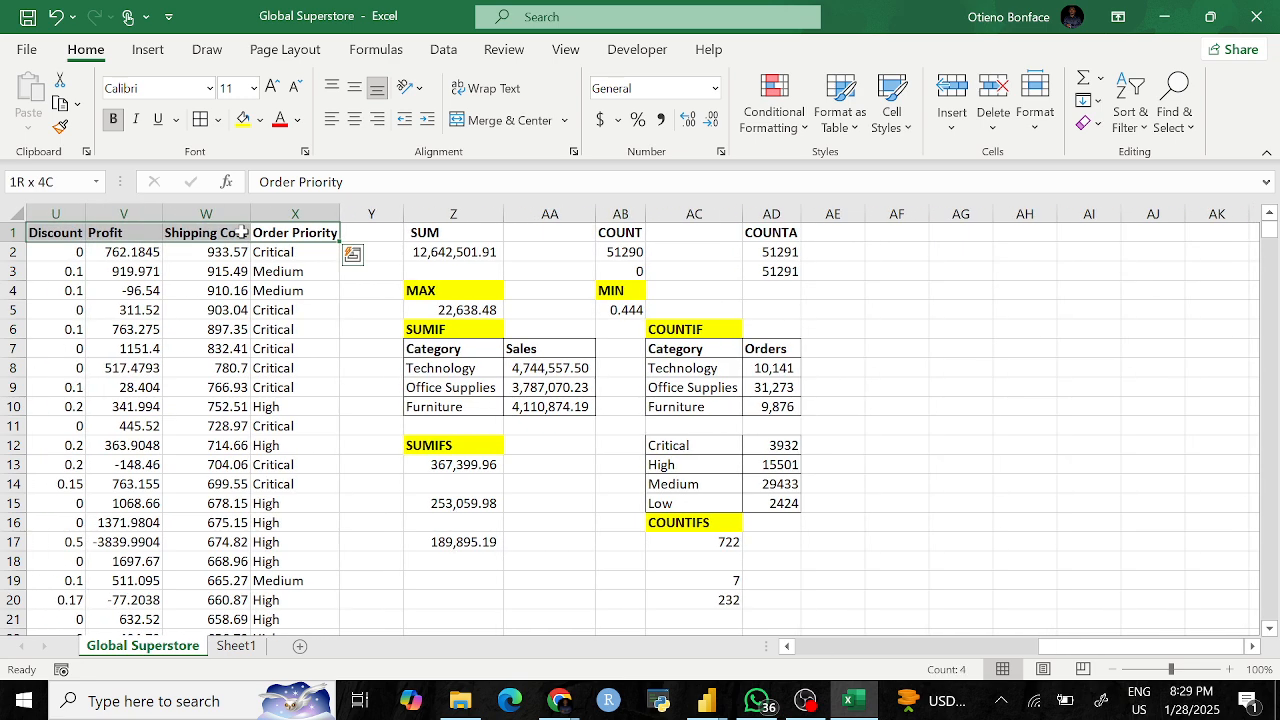
key(shift+Left)
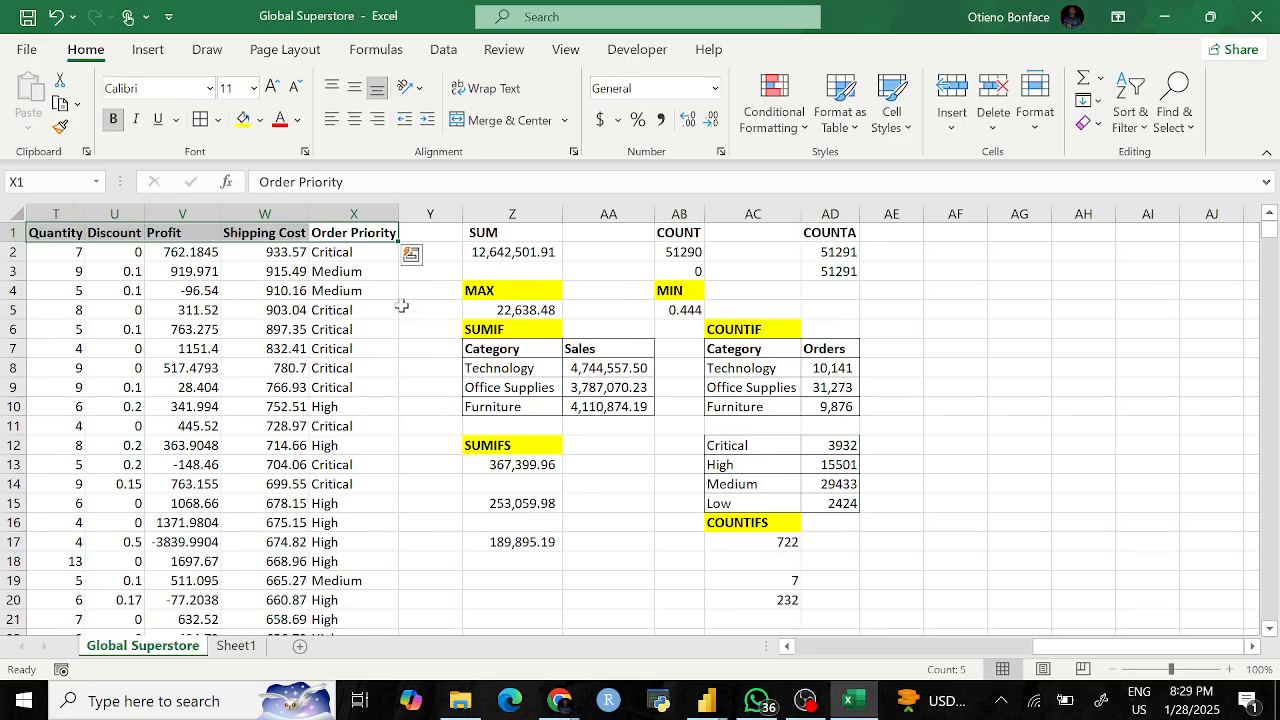
Step: Select the whole header row A1 to X1, then narrow the City column
click(401, 305)
click(379, 236)
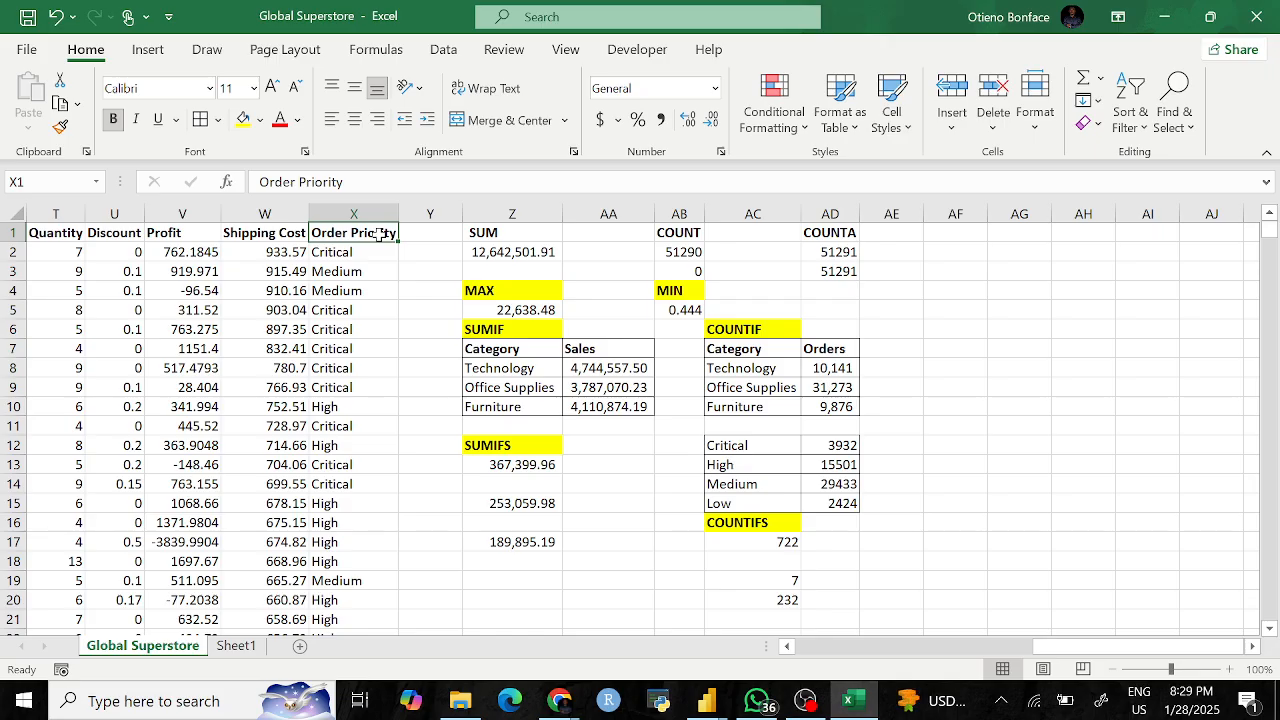
key(ctrl+shift+Left)
click(358, 352)
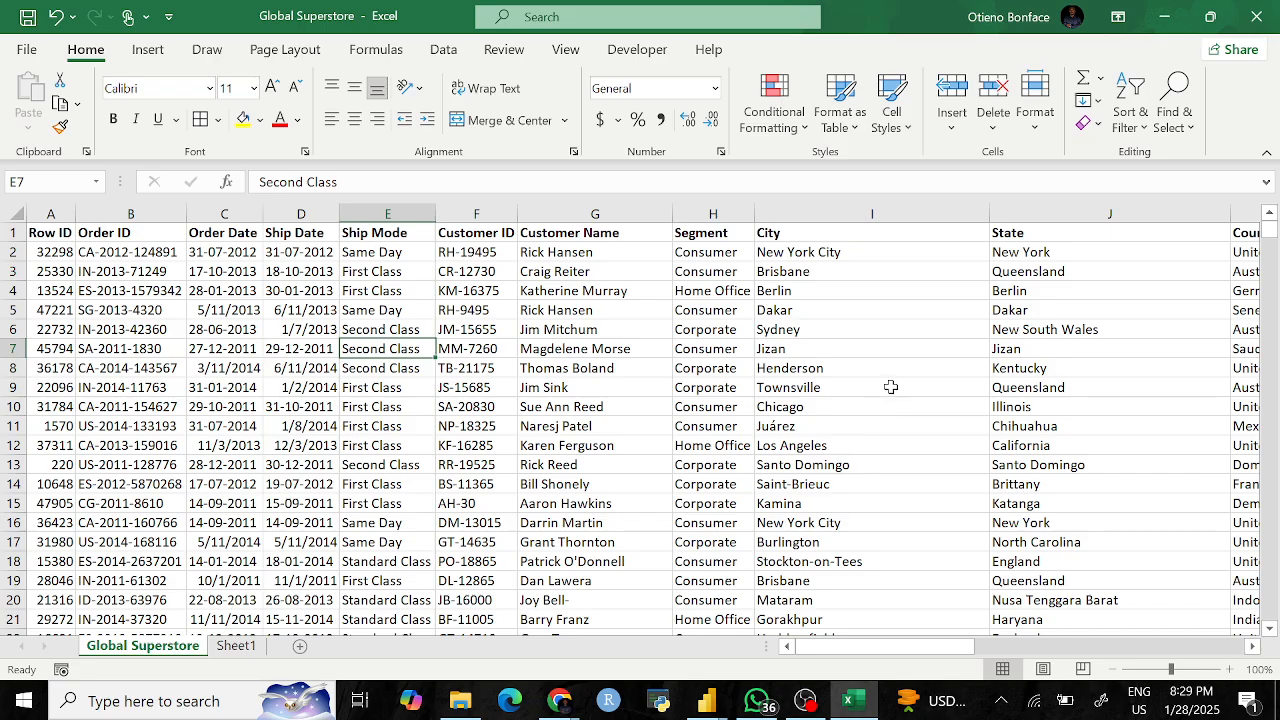
click(666, 431)
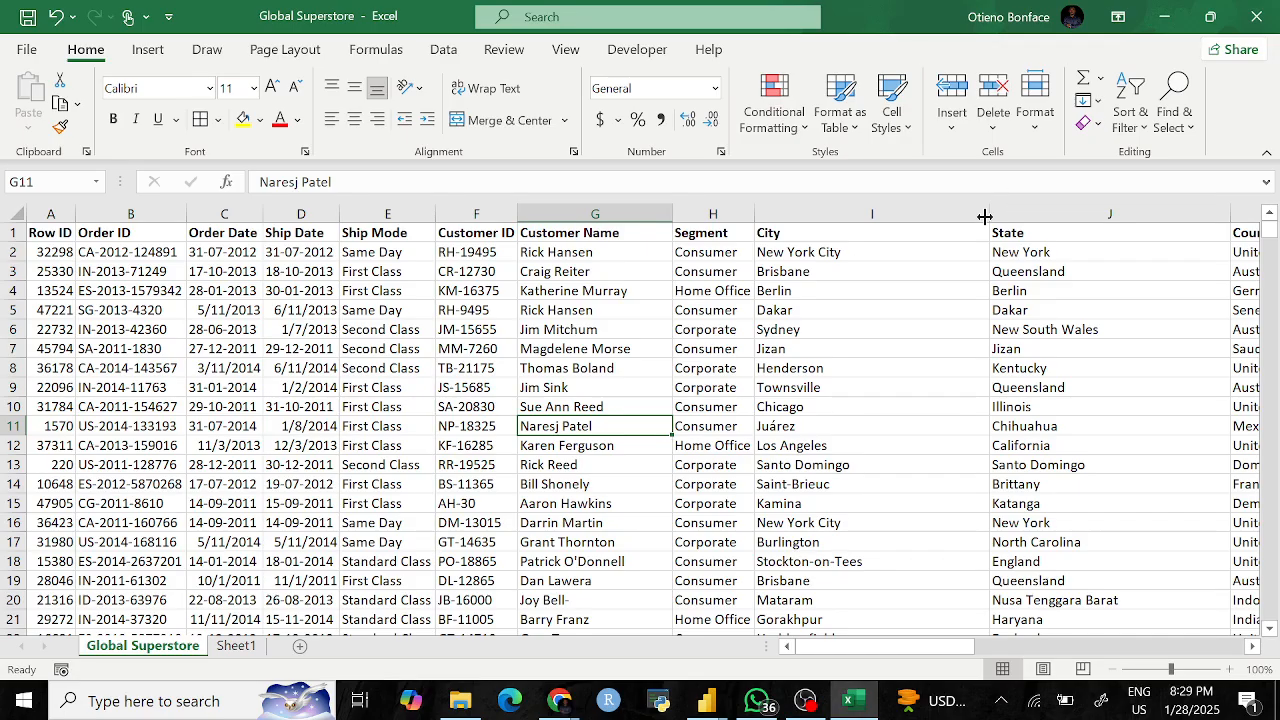
drag(988, 215, 798, 216)
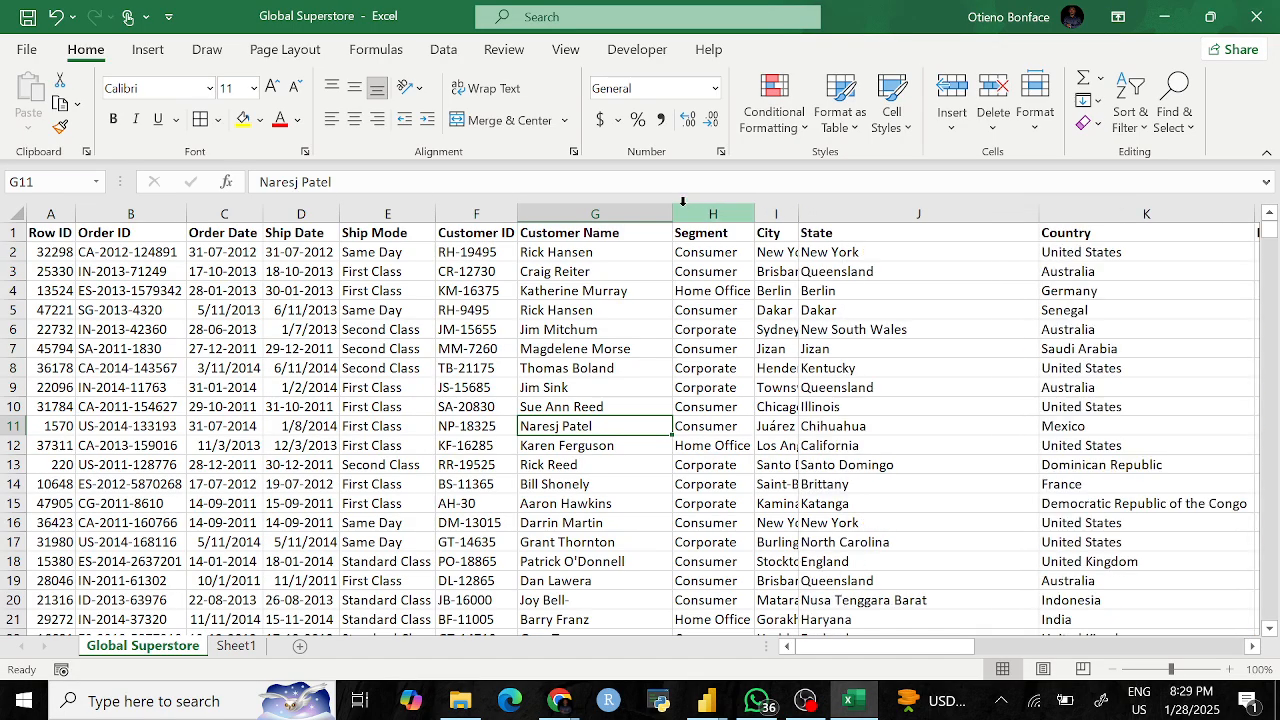
Step: Narrow the Customer Name, Ship Mode and Order ID columns, undoing the accidental Ship Date hide
drag(677, 211, 538, 212)
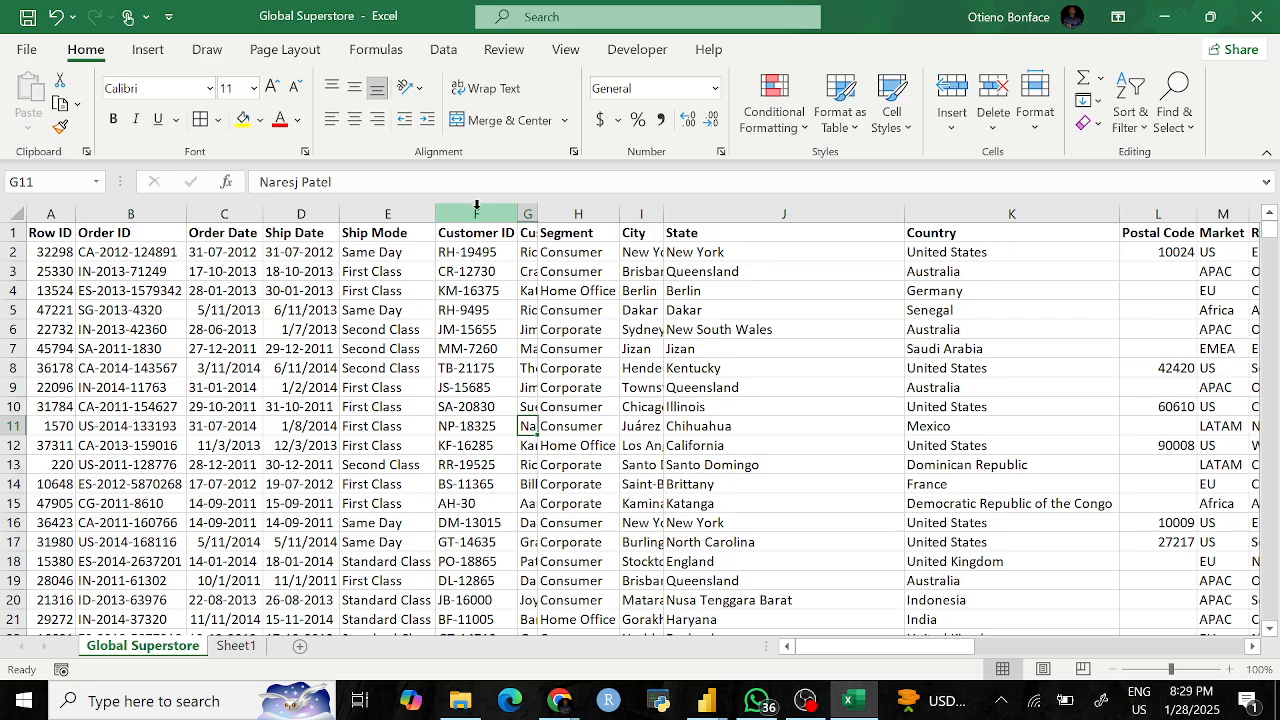
drag(436, 211, 243, 211)
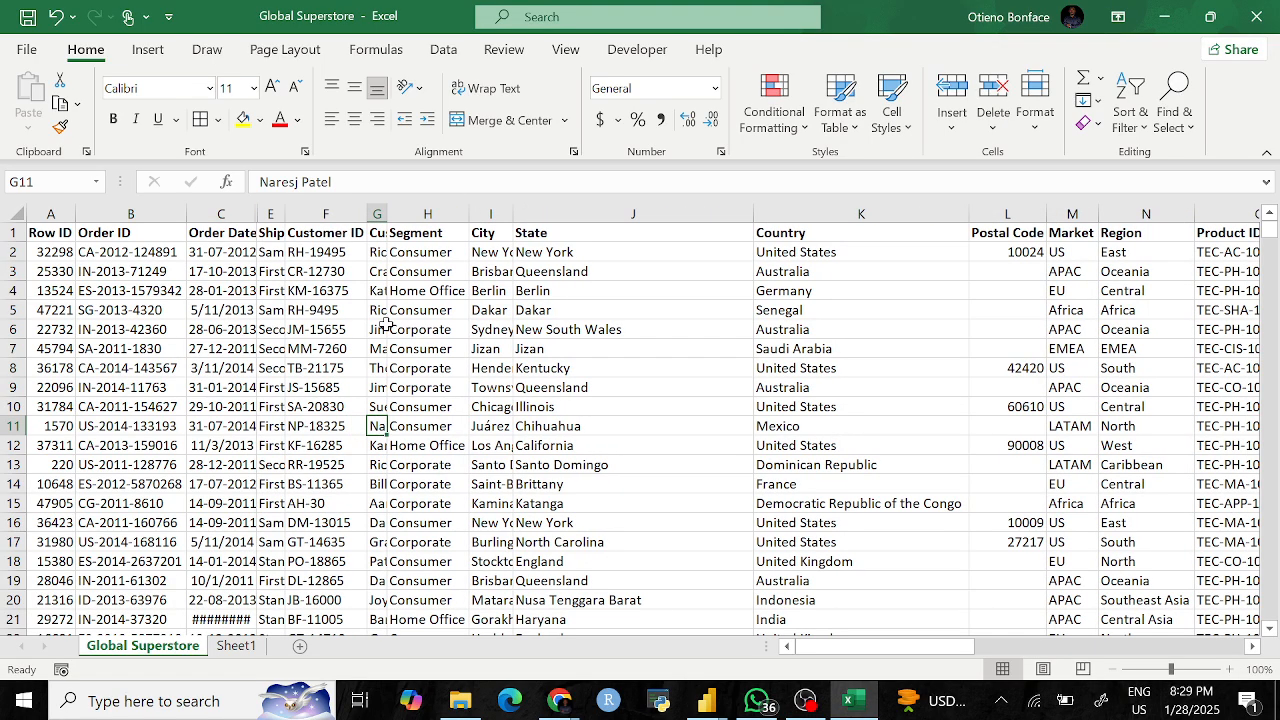
key(ctrl+z)
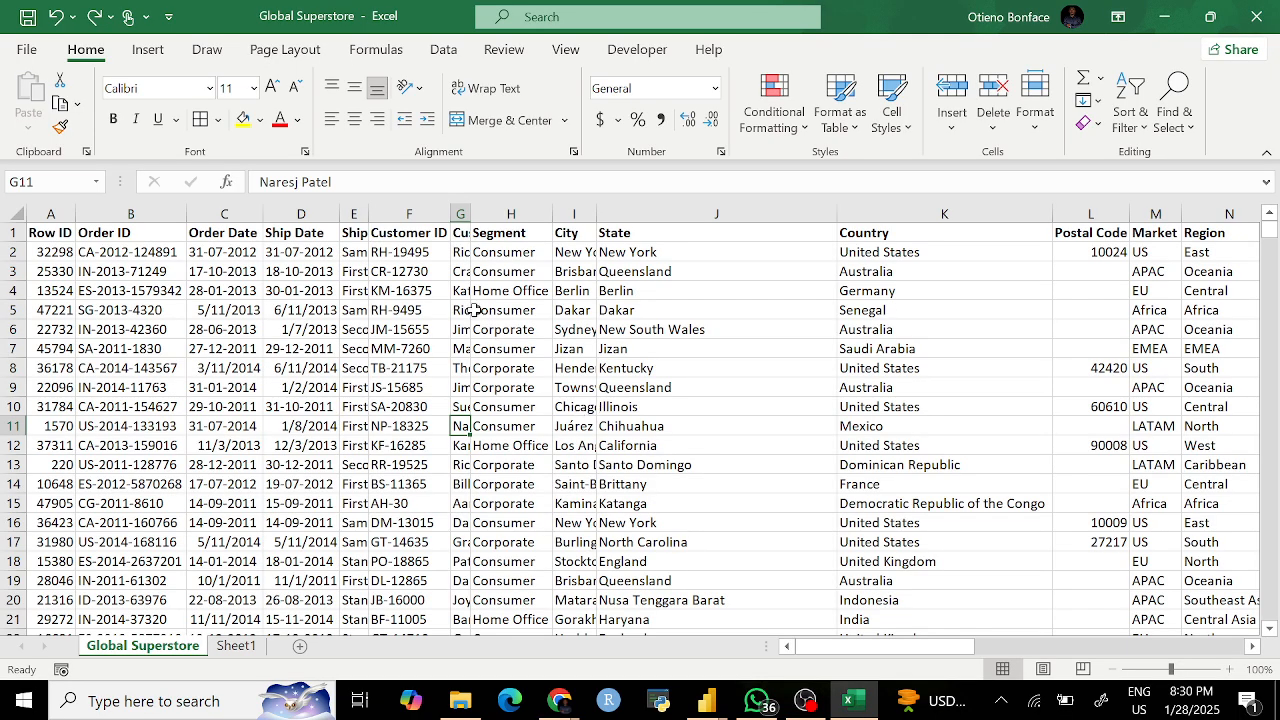
click(459, 213)
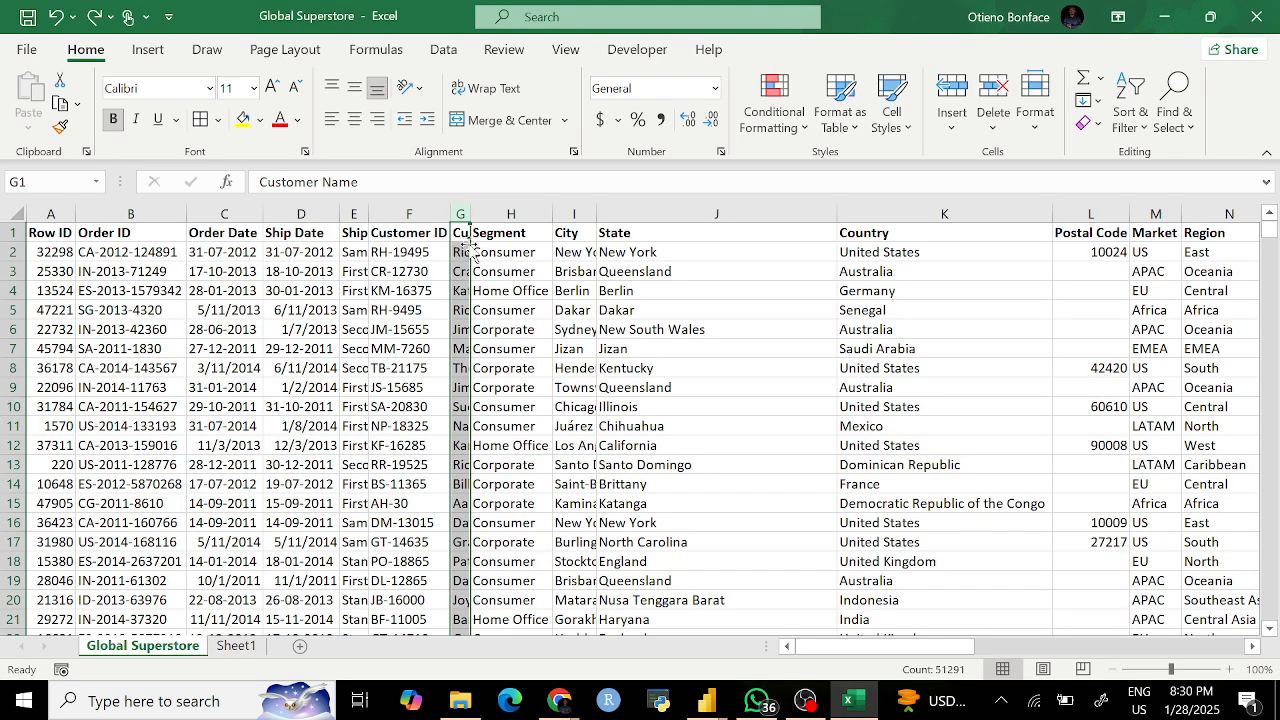
click(355, 214)
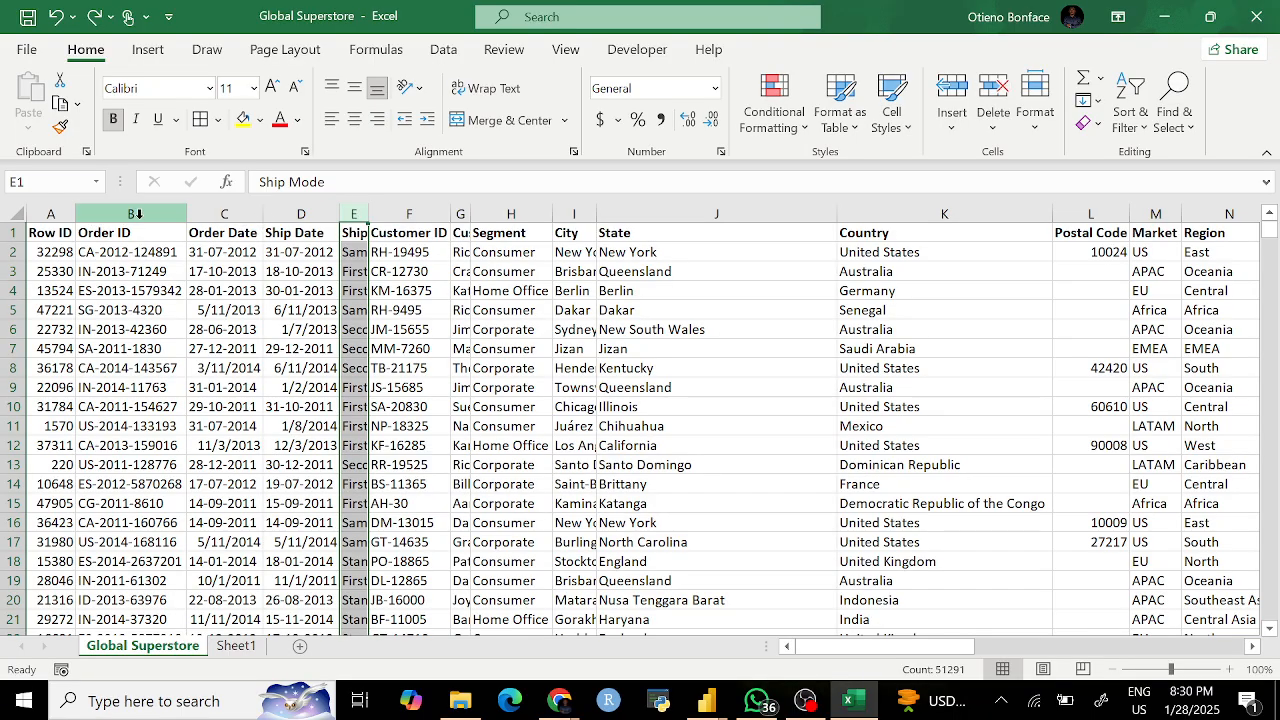
drag(188, 214, 124, 218)
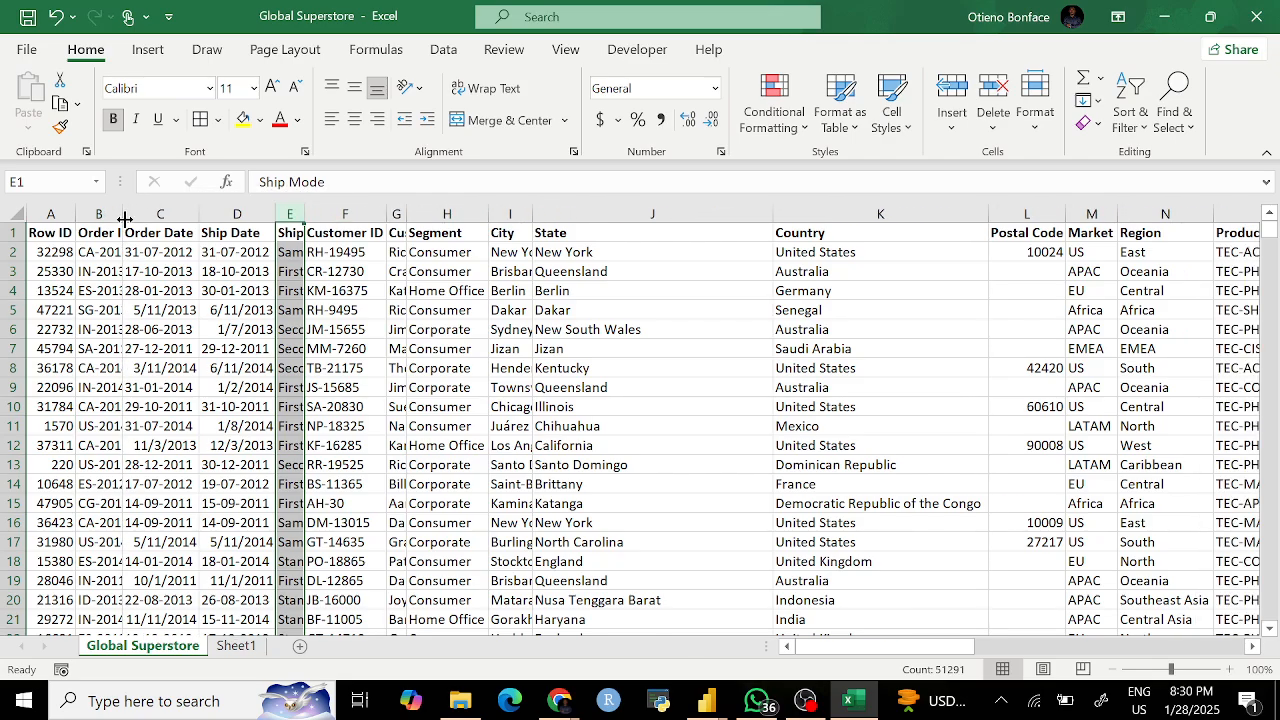
Step: AutoFit every column of the whole sheet, then deselect and return to cell A2
click(16, 214)
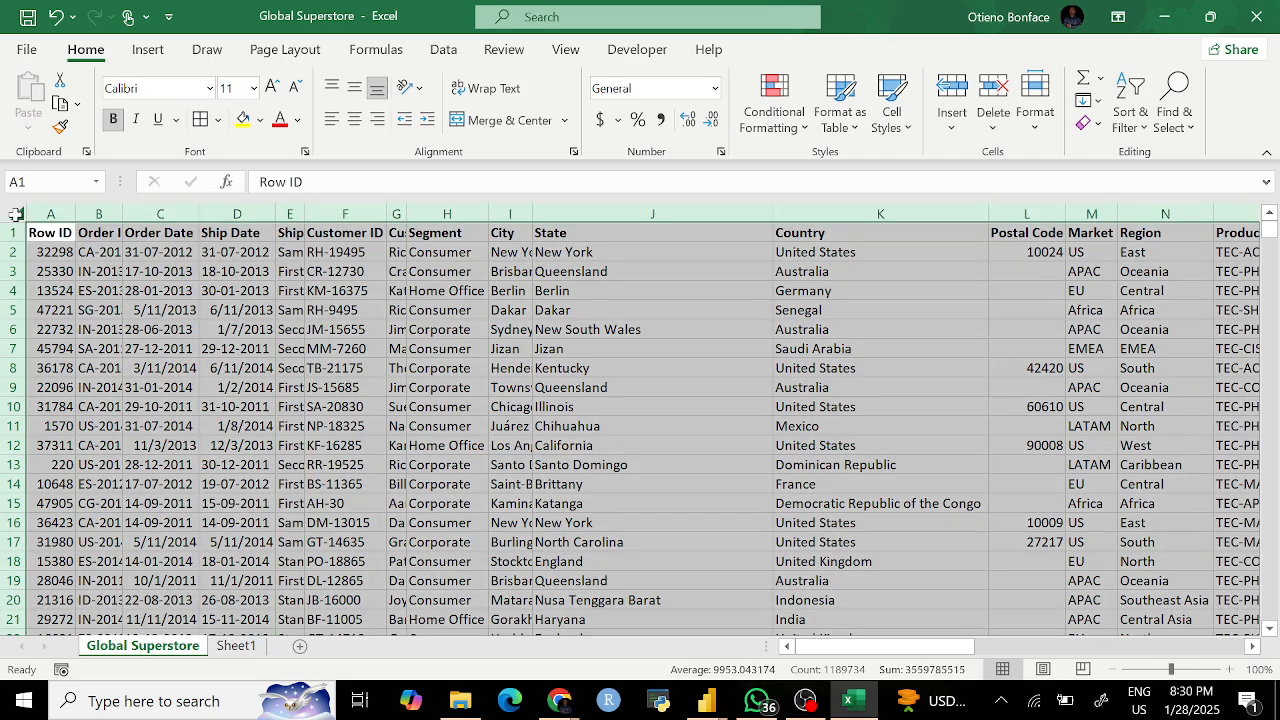
click(152, 387)
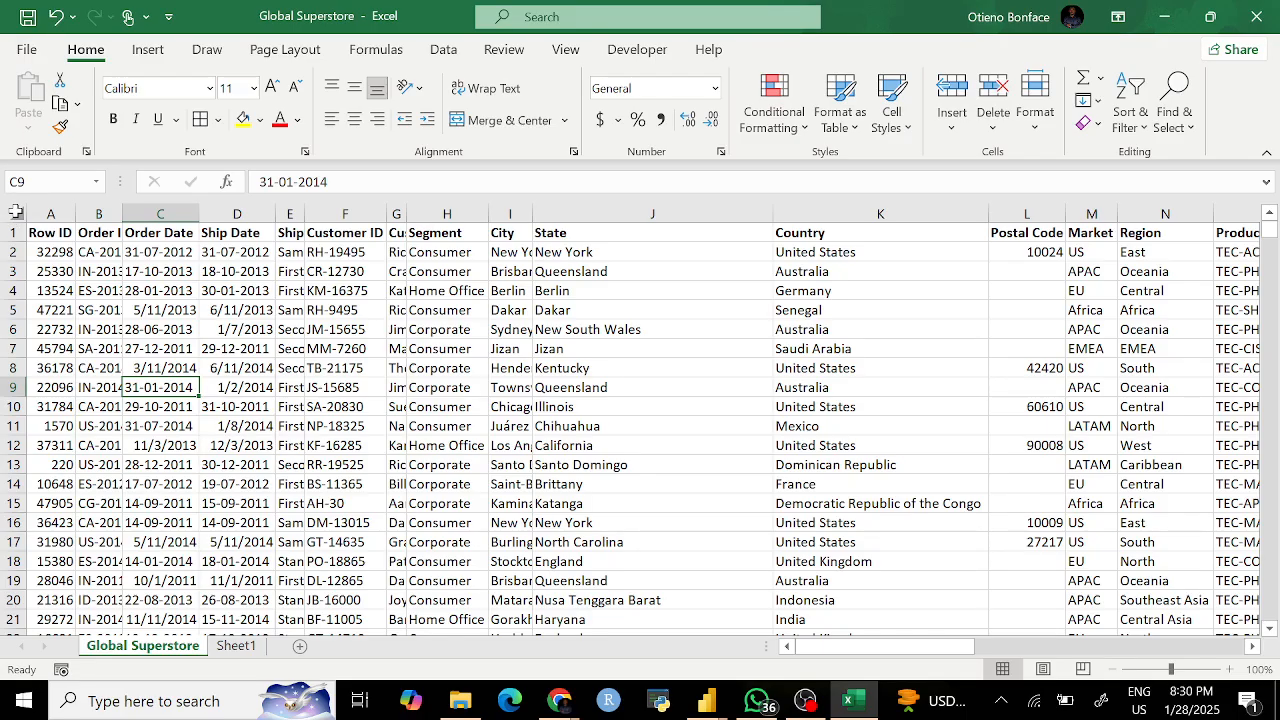
click(16, 212)
scroll(1086, 380, right, 5)
scroll(1086, 380, right, 15)
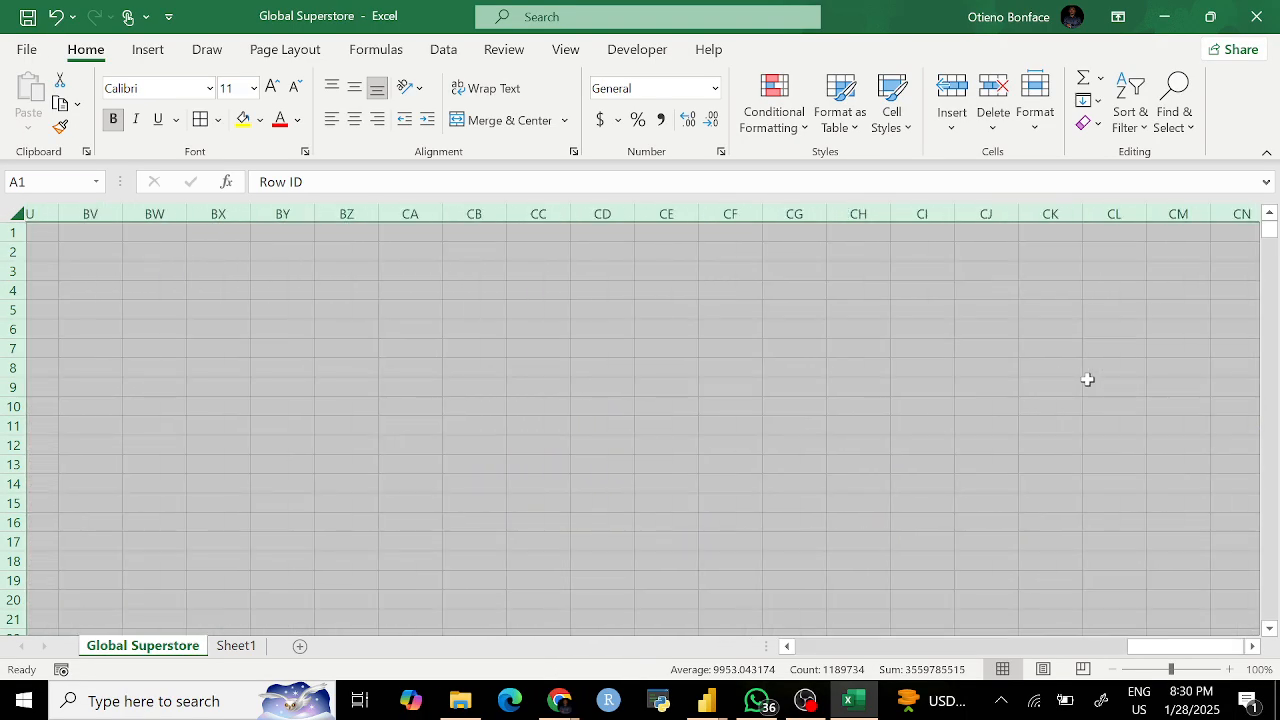
scroll(1087, 379, left, 14)
scroll(1087, 379, left, 10)
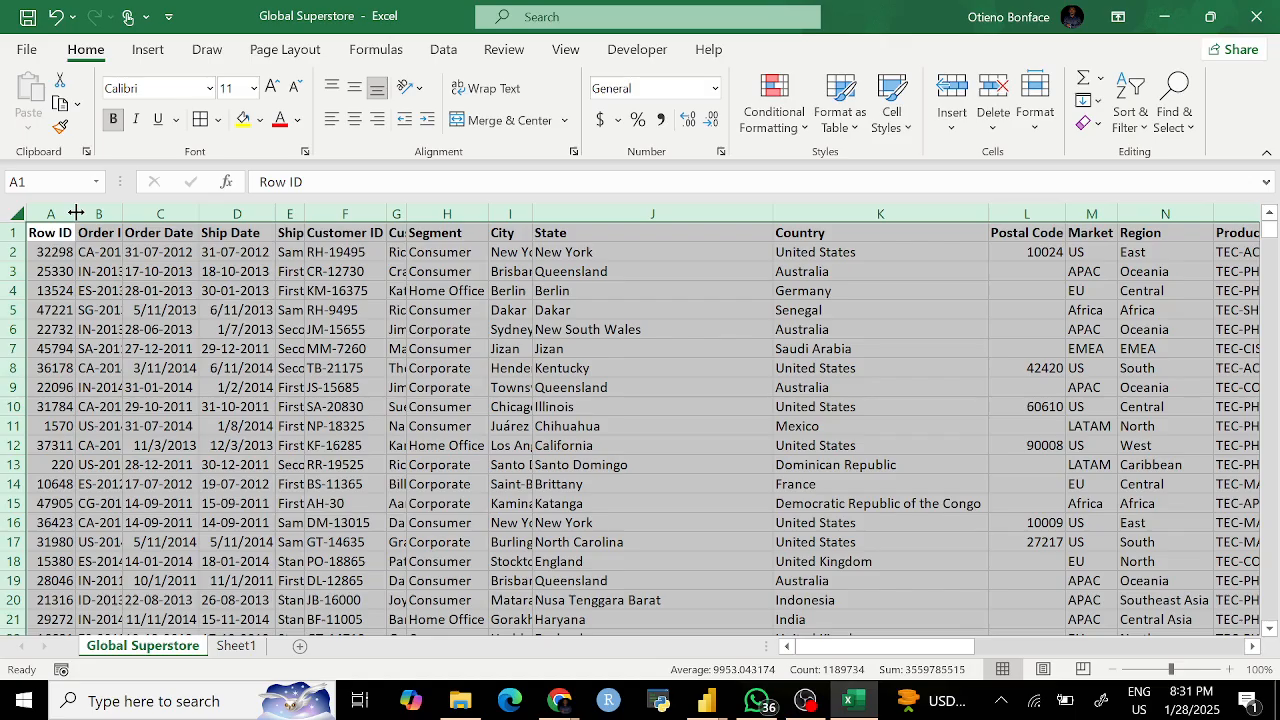
double_click(773, 210)
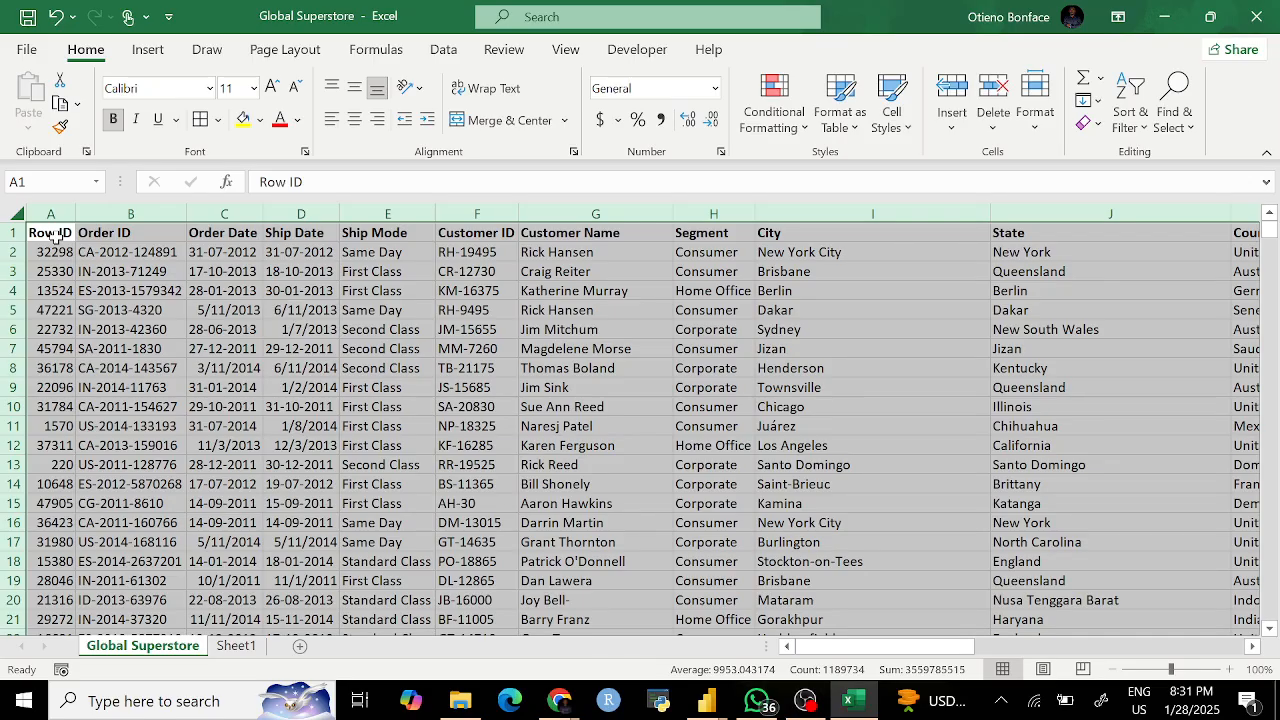
click(100, 271)
click(52, 252)
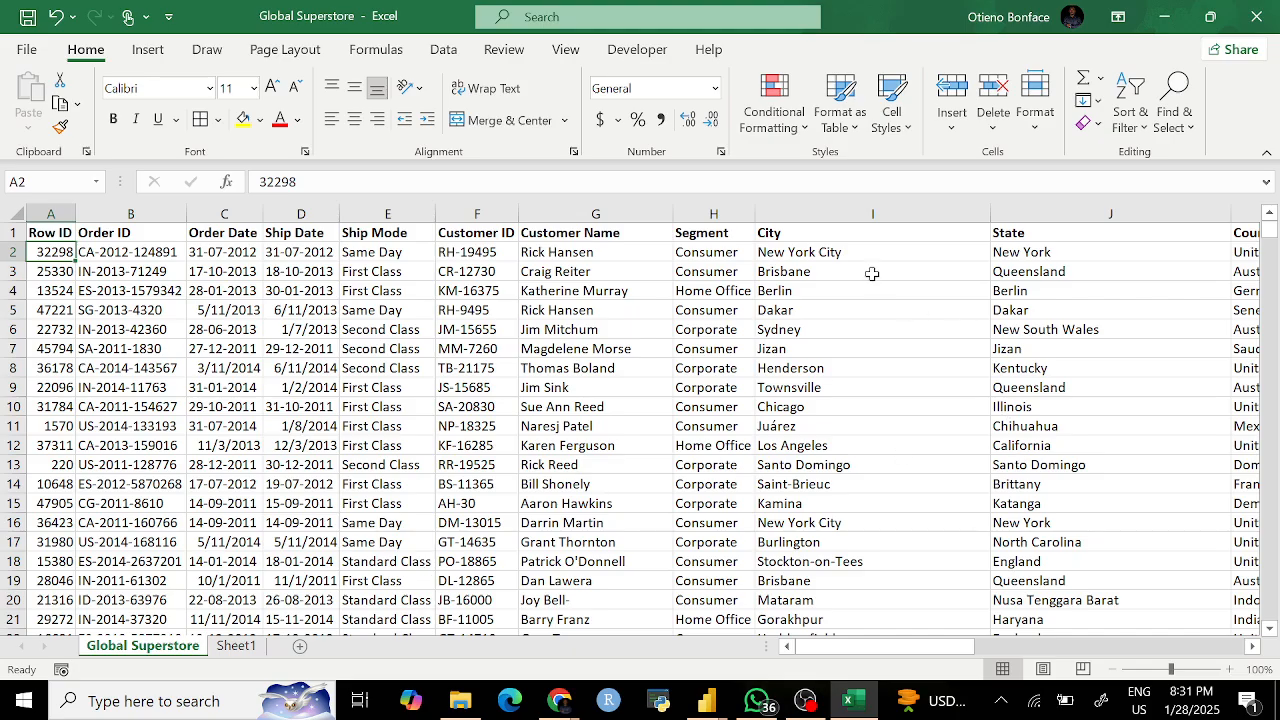
Step: Review the City column and table, then select the entire worksheet with the Select All corner
click(858, 213)
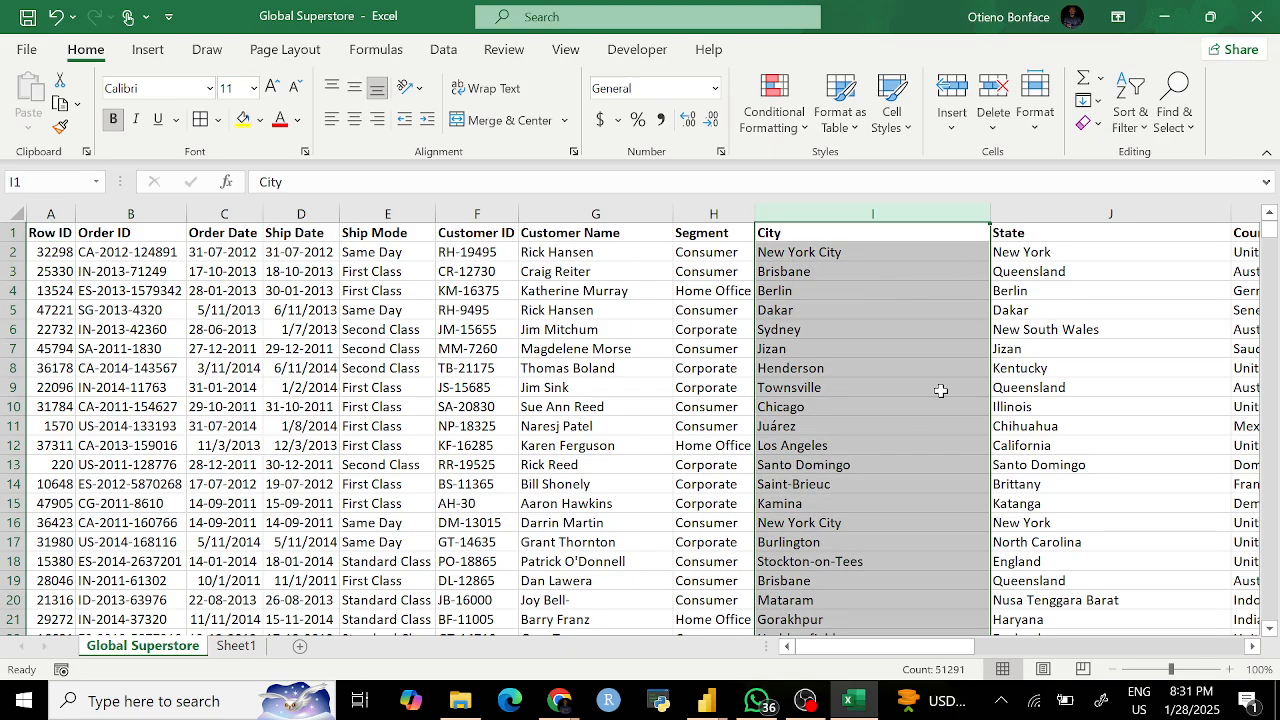
scroll(924, 436, down, 3)
scroll(924, 438, down, 4)
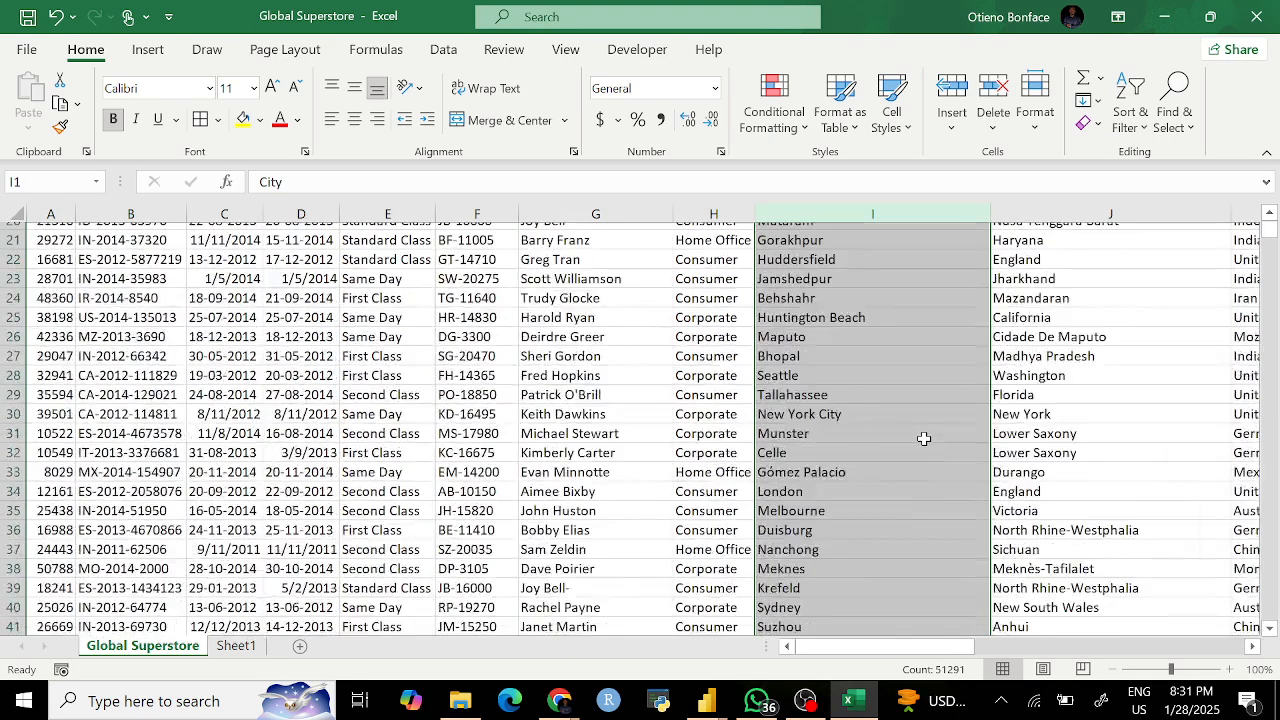
scroll(924, 438, up, 7)
click(790, 333)
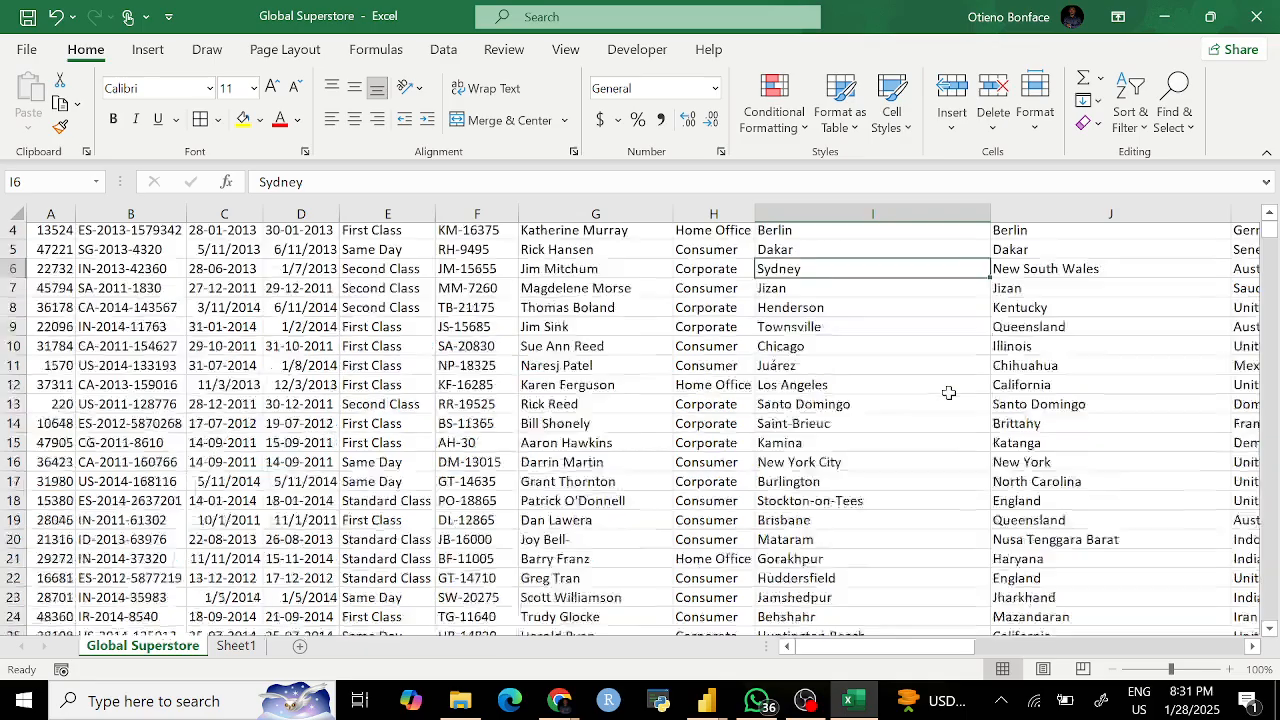
scroll(949, 393, right, 5)
scroll(949, 393, right, 6)
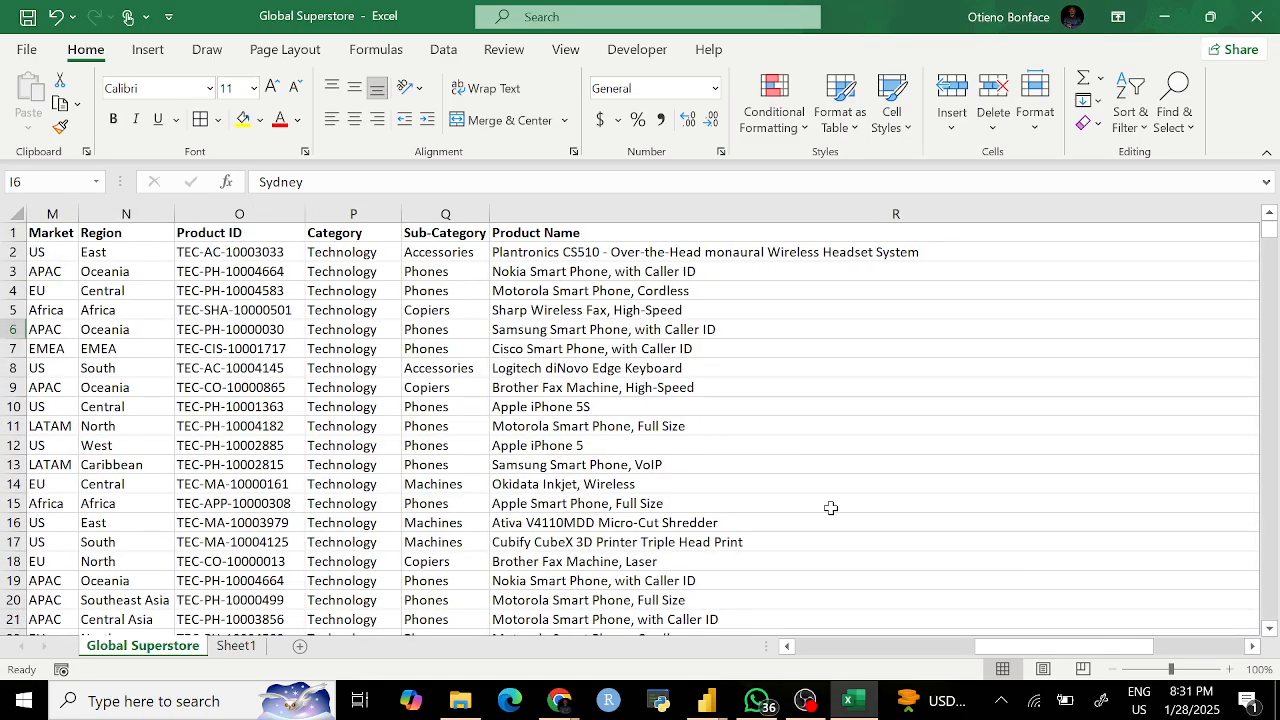
scroll(830, 508, right, 4)
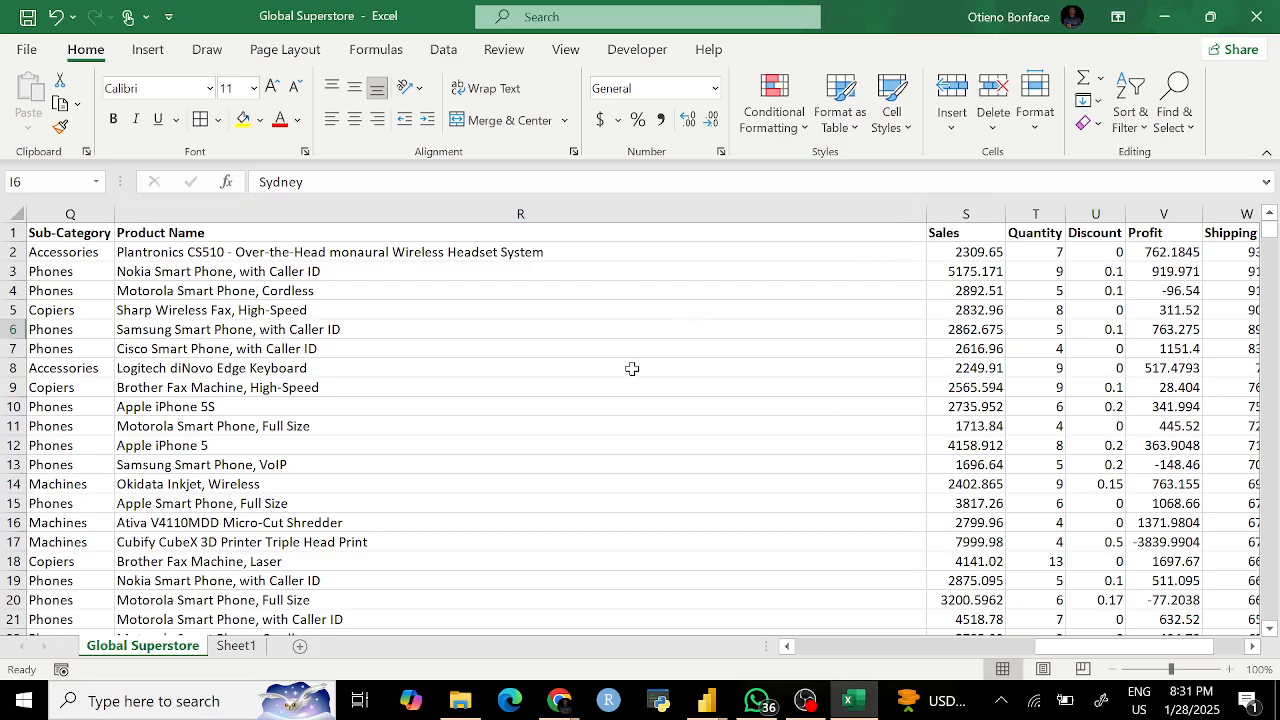
scroll(557, 423, left, 10)
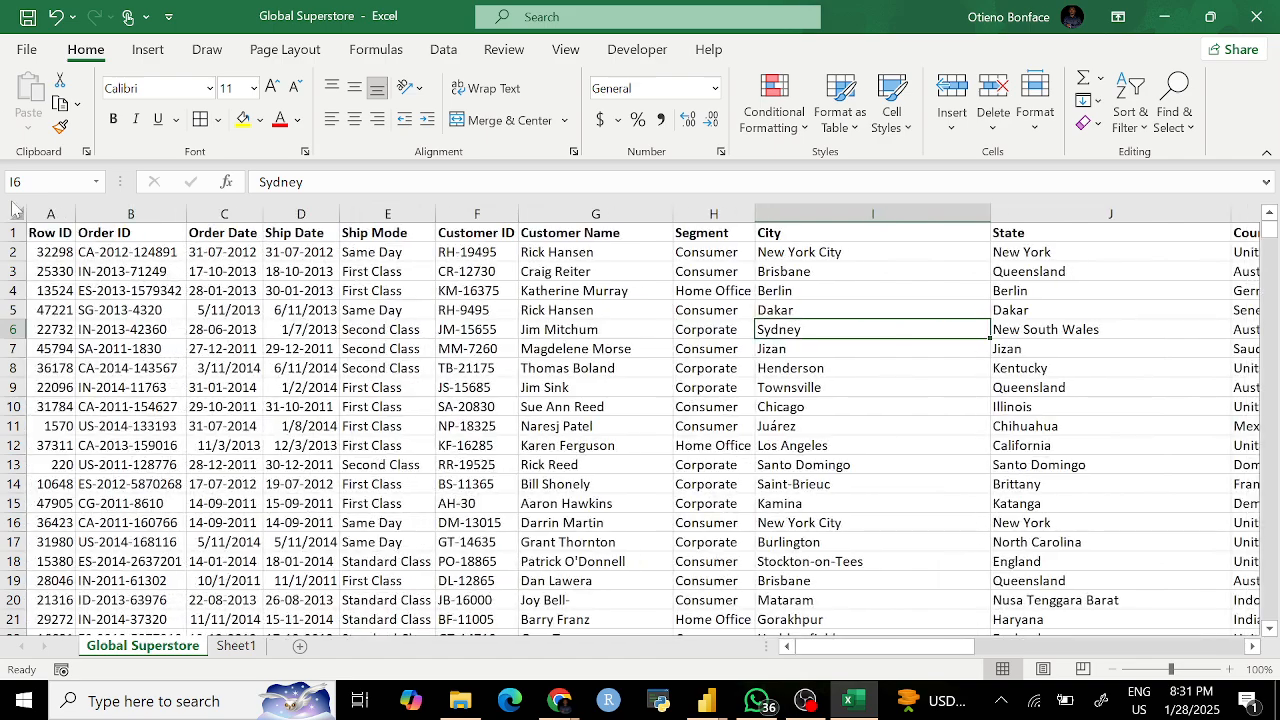
click(15, 209)
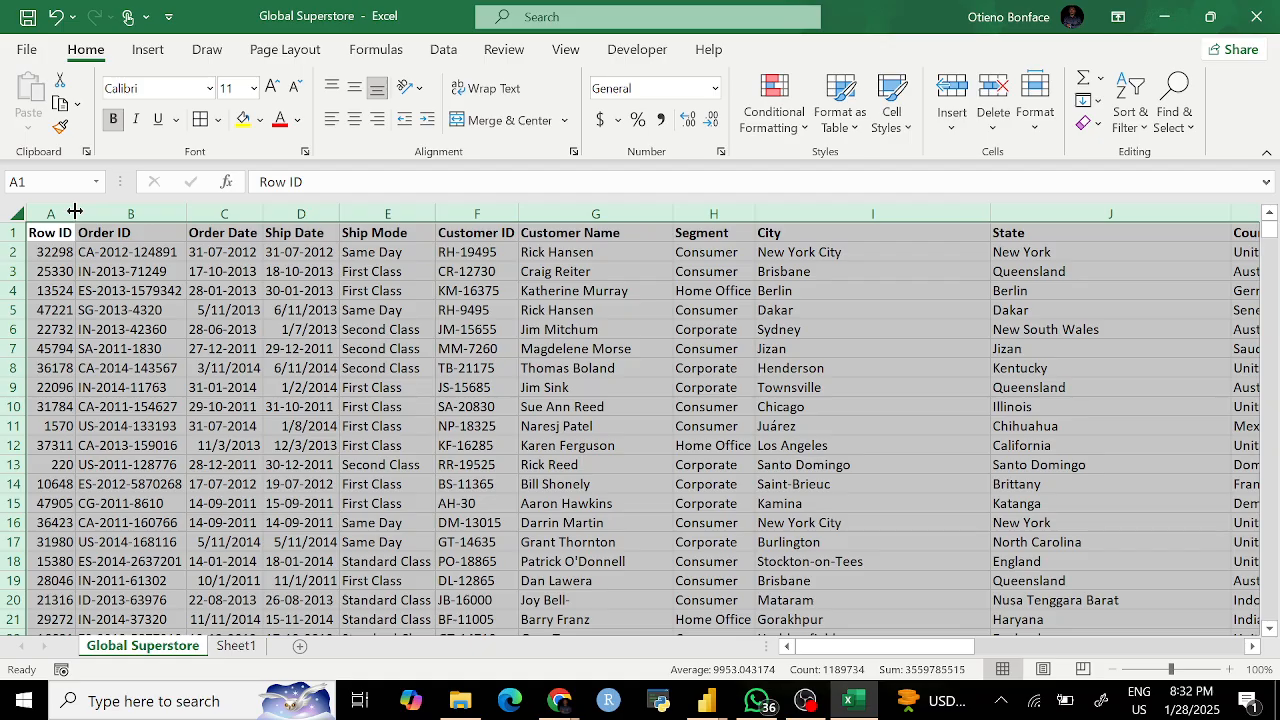
Step: Try giving every column one uniform width, then undo back to fitted widths
scroll(436, 291, right, 6)
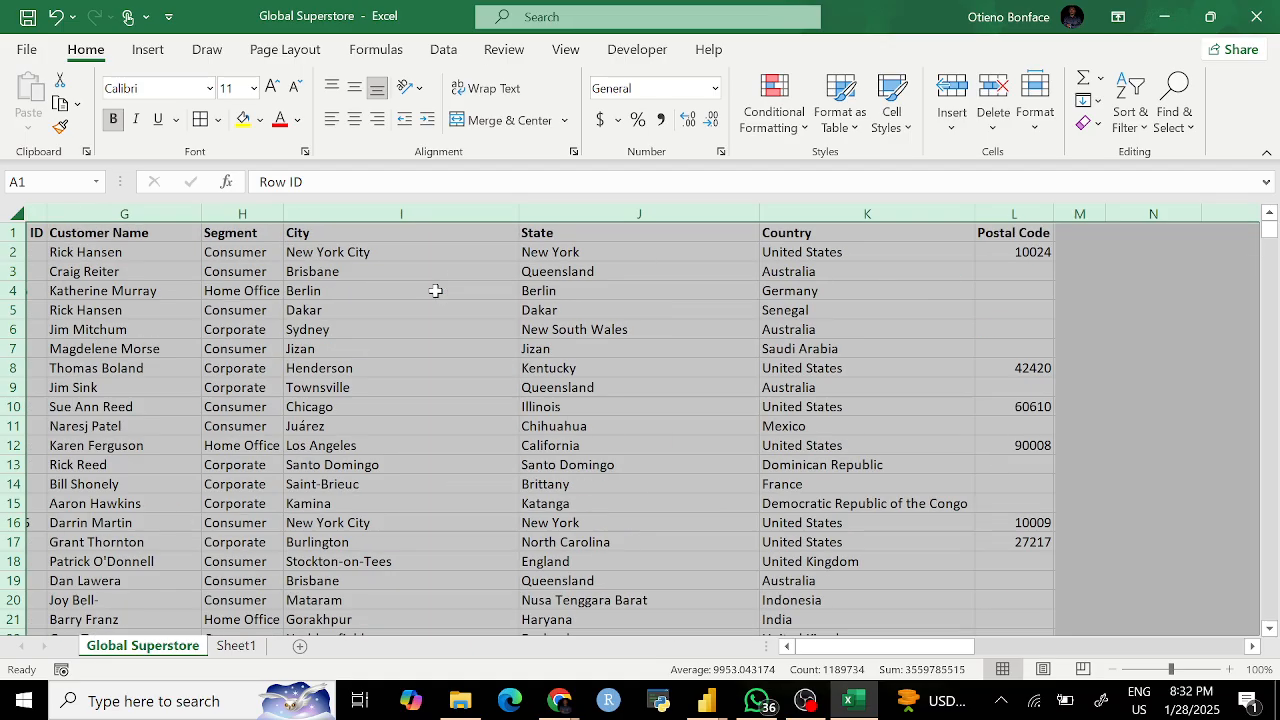
scroll(436, 291, right, 6)
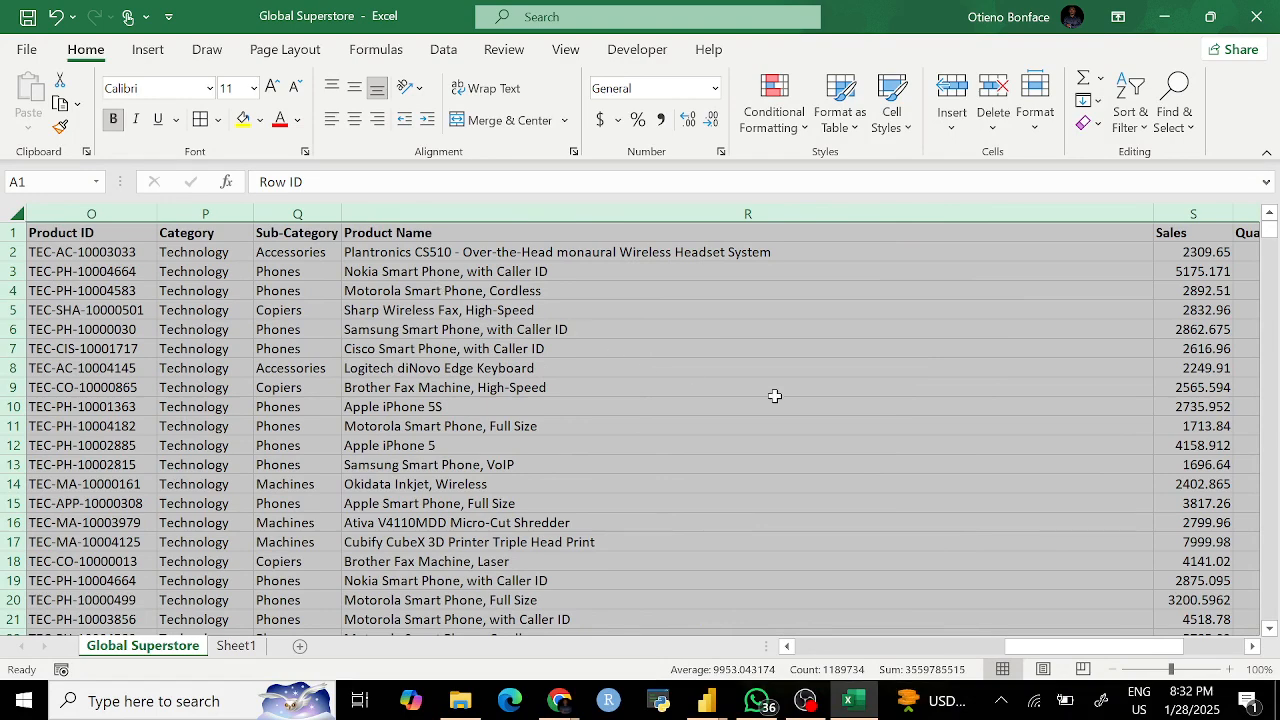
scroll(774, 396, right, 6)
scroll(774, 396, right, 1)
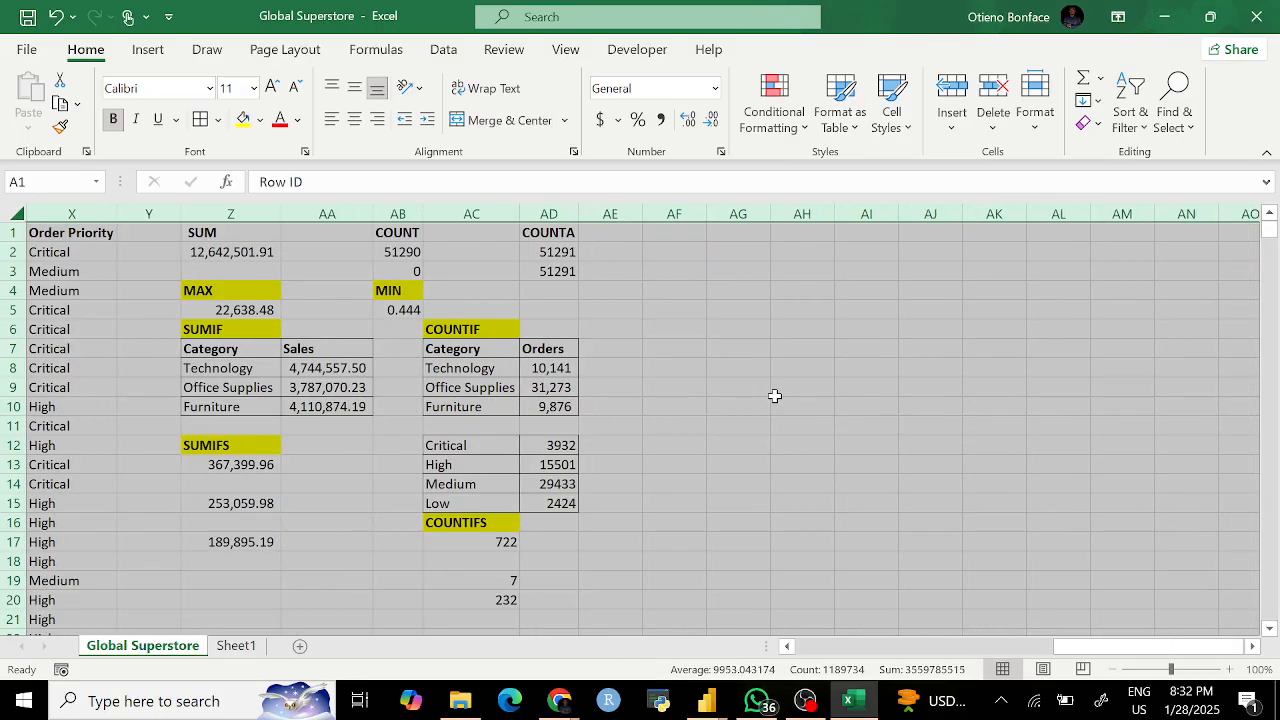
scroll(774, 396, left, 10)
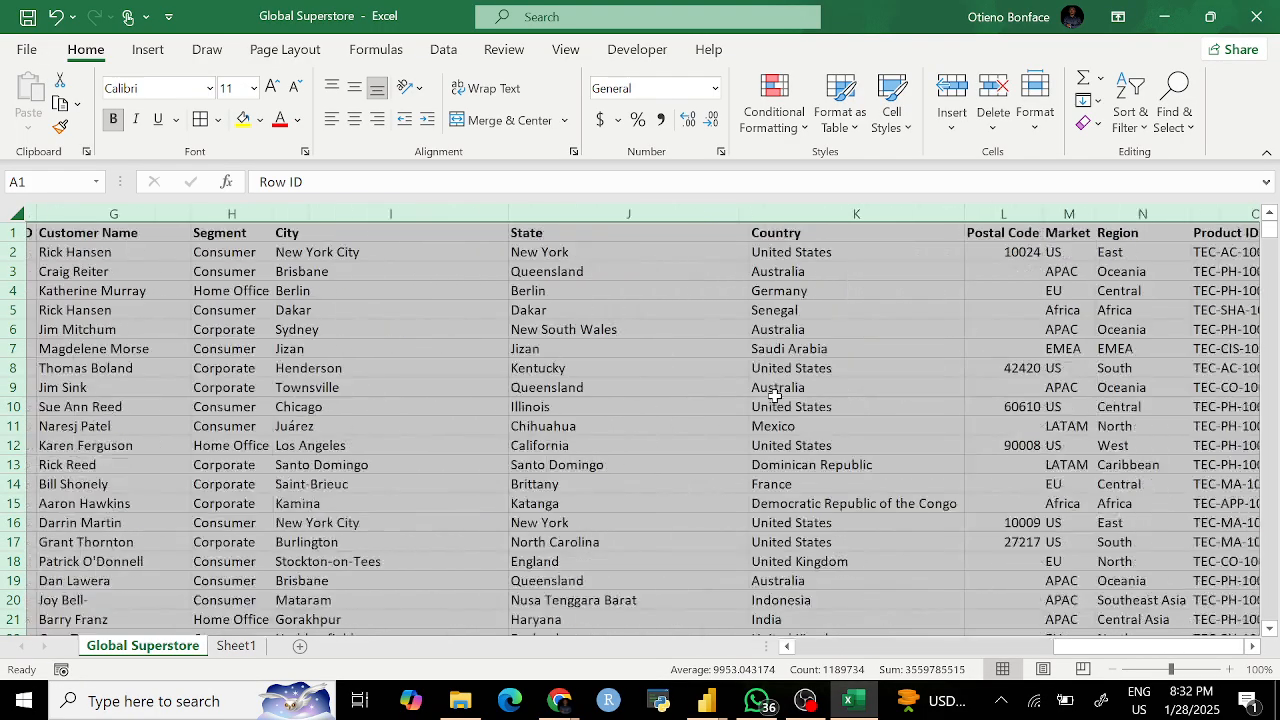
scroll(774, 396, right, 5)
scroll(774, 396, right, 5)
scroll(774, 396, left, 1)
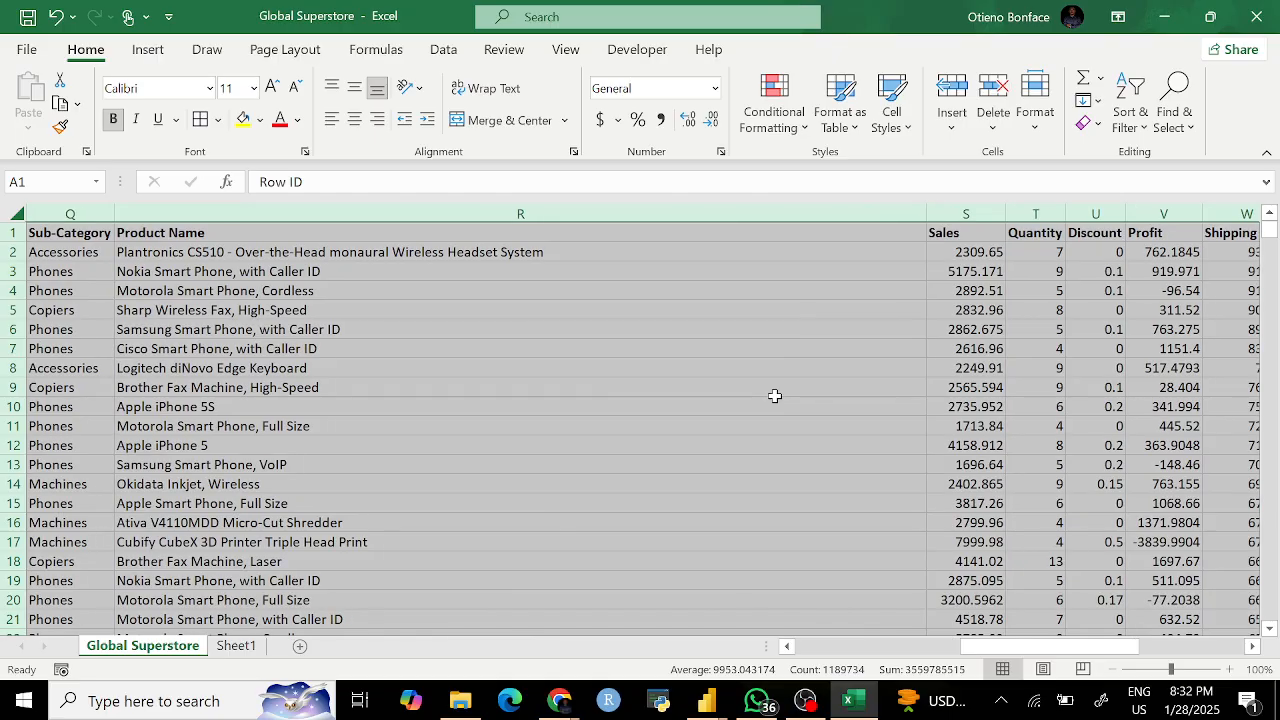
drag(928, 211, 443, 220)
scroll(354, 316, left, 6)
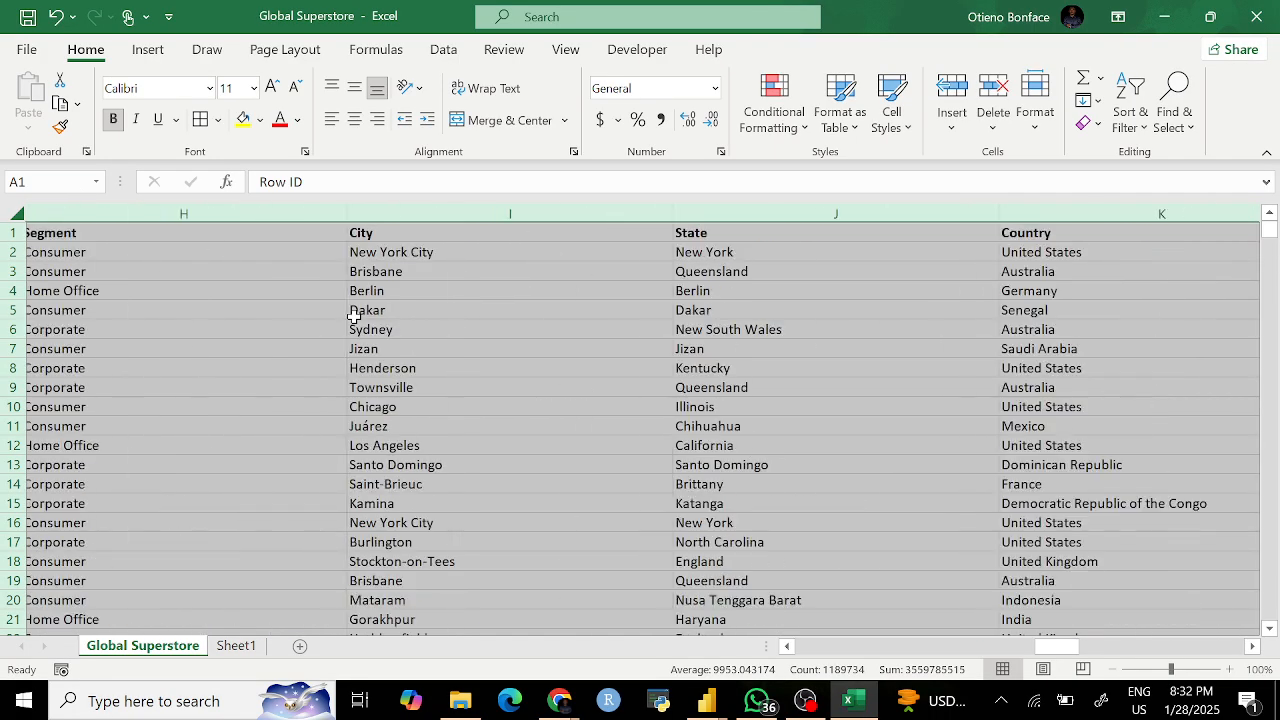
scroll(354, 316, left, 4)
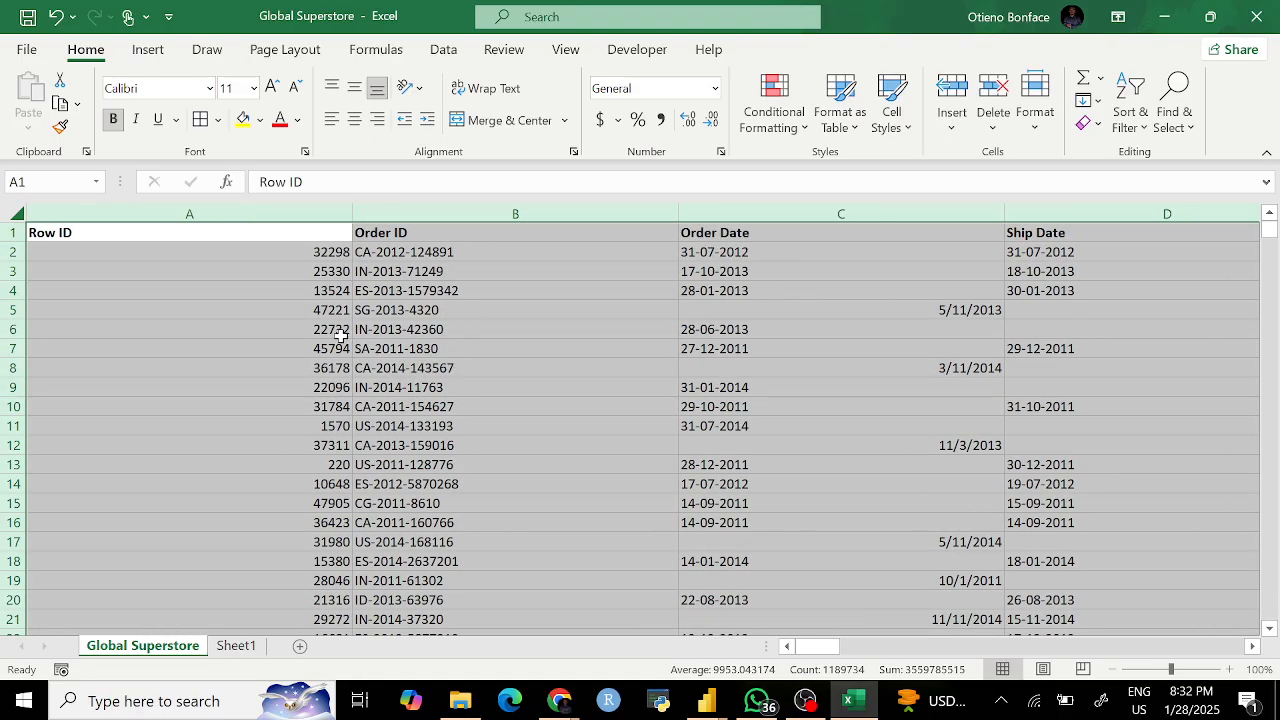
click(563, 381)
key(ctrl+z)
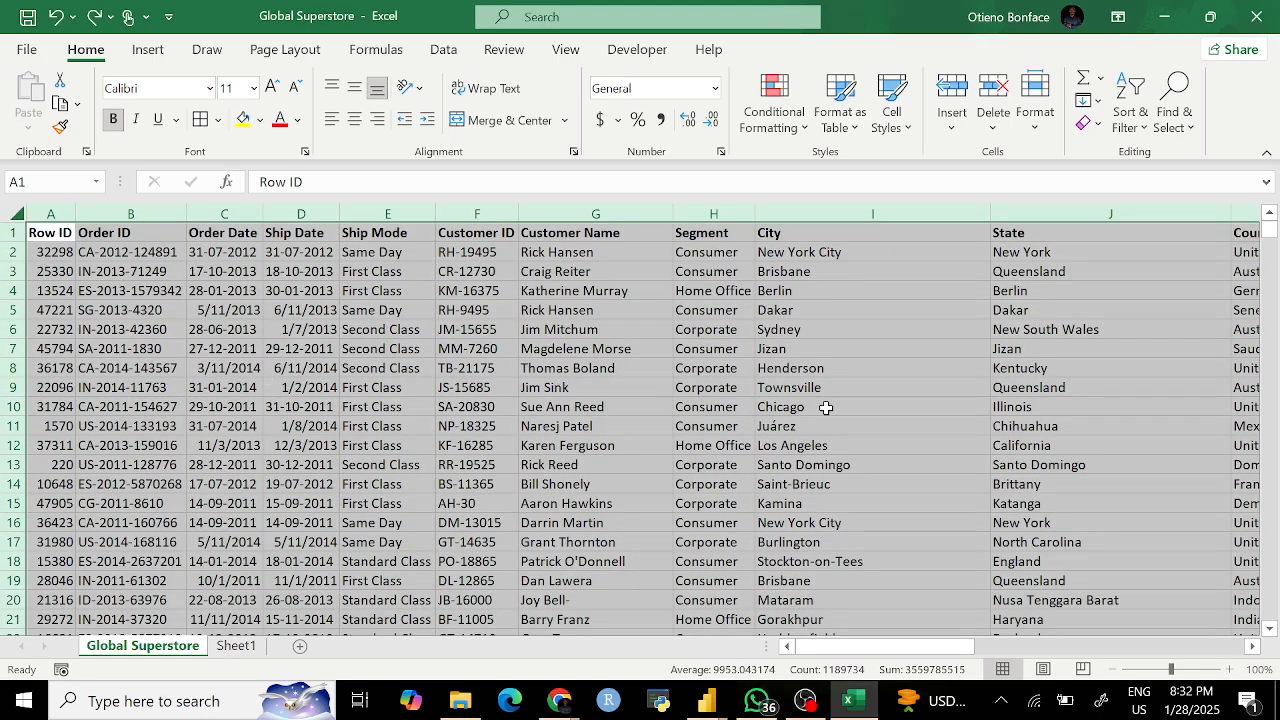
Step: Try much wider columns, undo to fitted widths again, and select header row 1
scroll(826, 407, right, 4)
scroll(826, 407, right, 5)
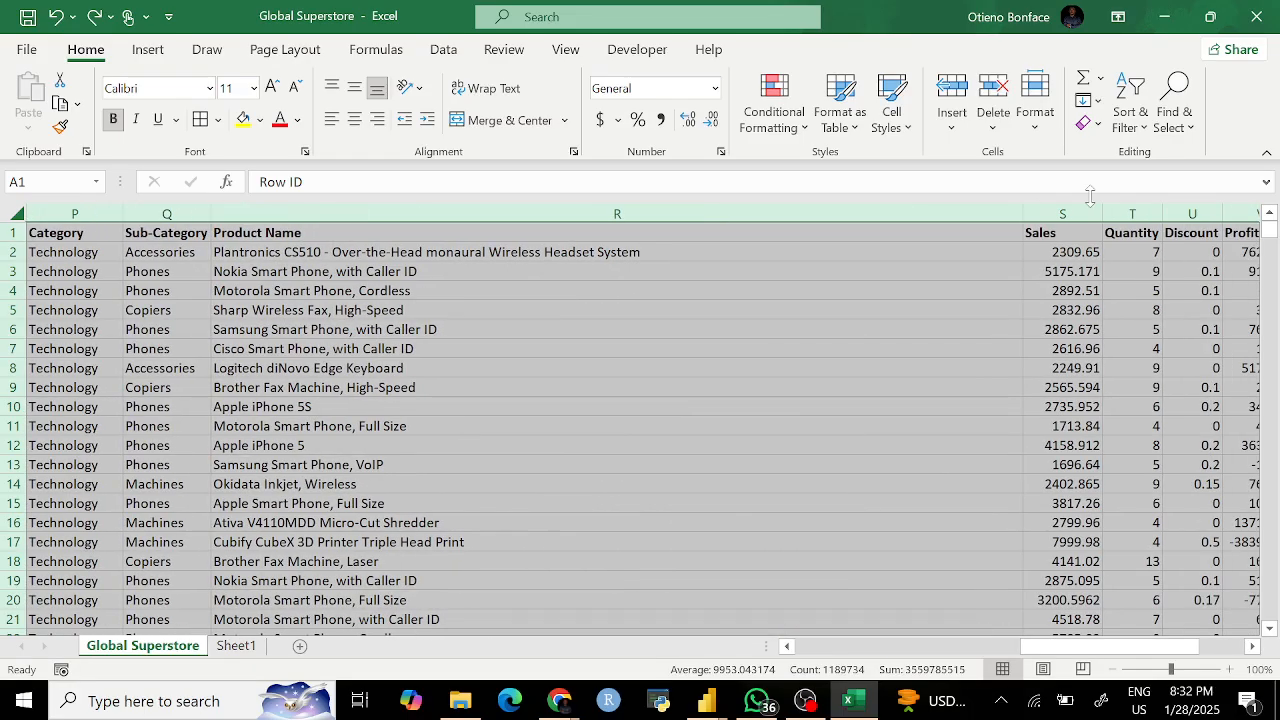
drag(1022, 213, 610, 217)
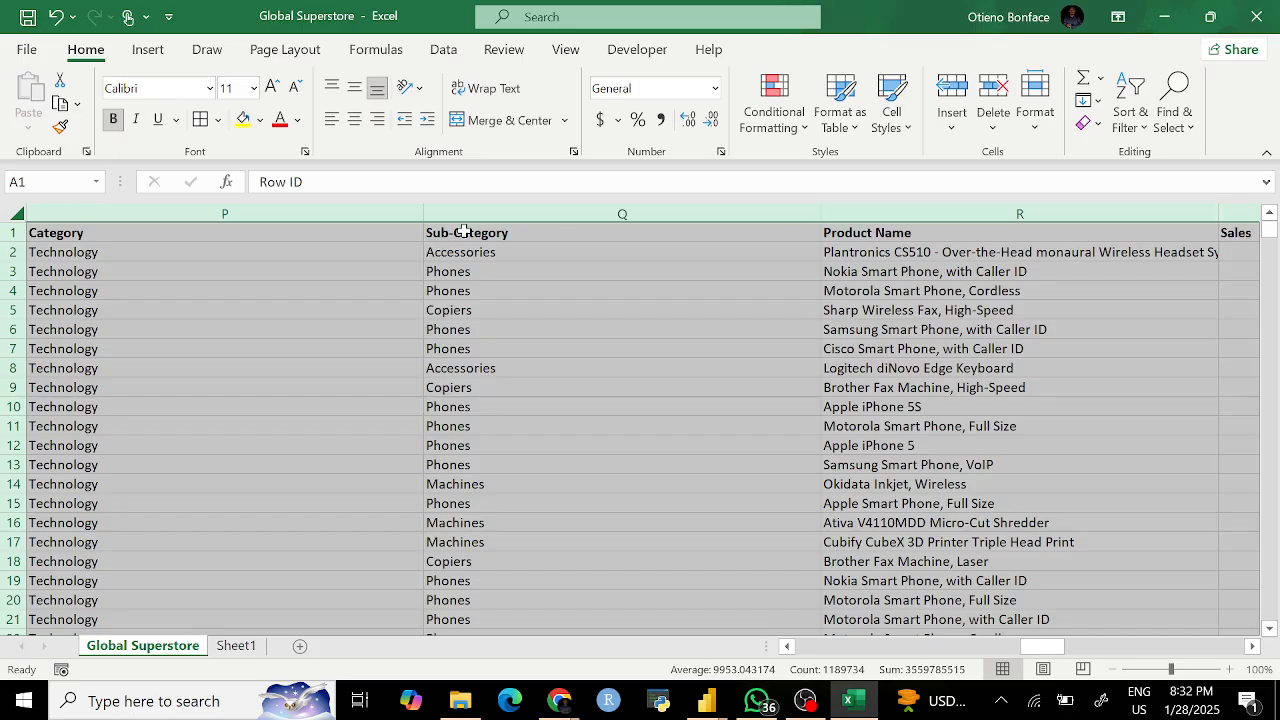
scroll(418, 366, left, 2)
scroll(418, 366, left, 10)
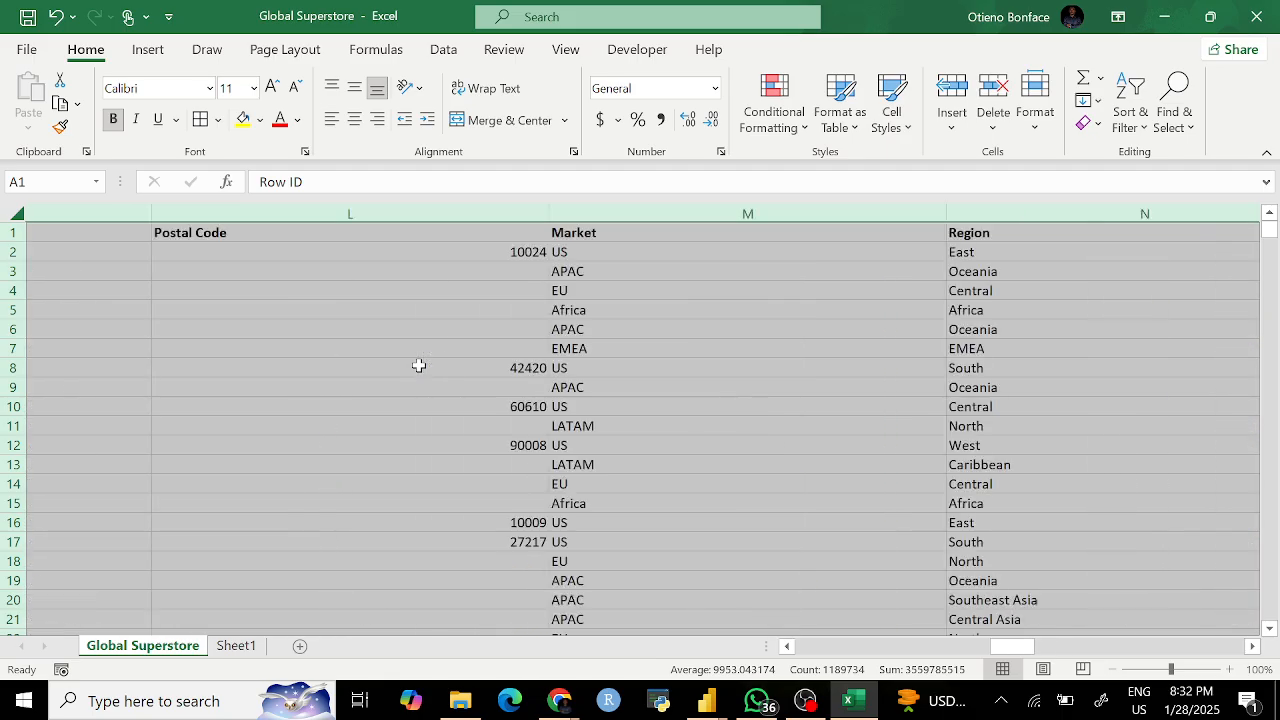
scroll(418, 366, left, 3)
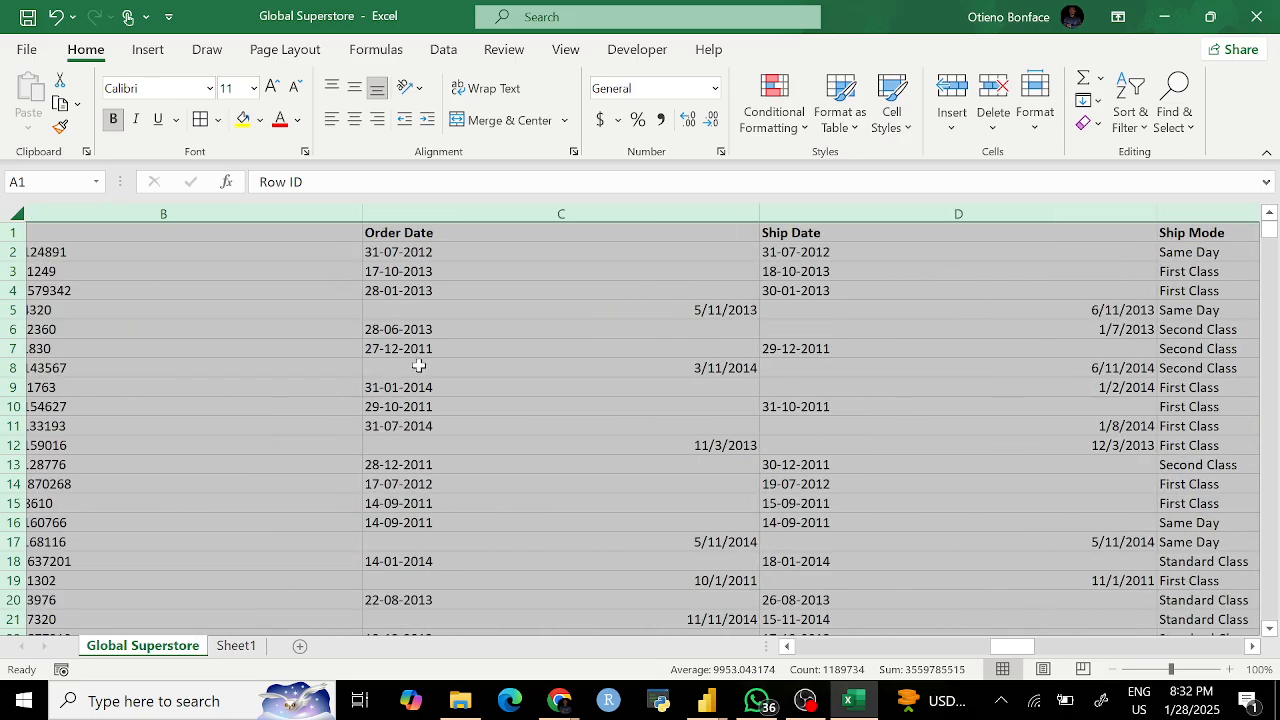
click(661, 426)
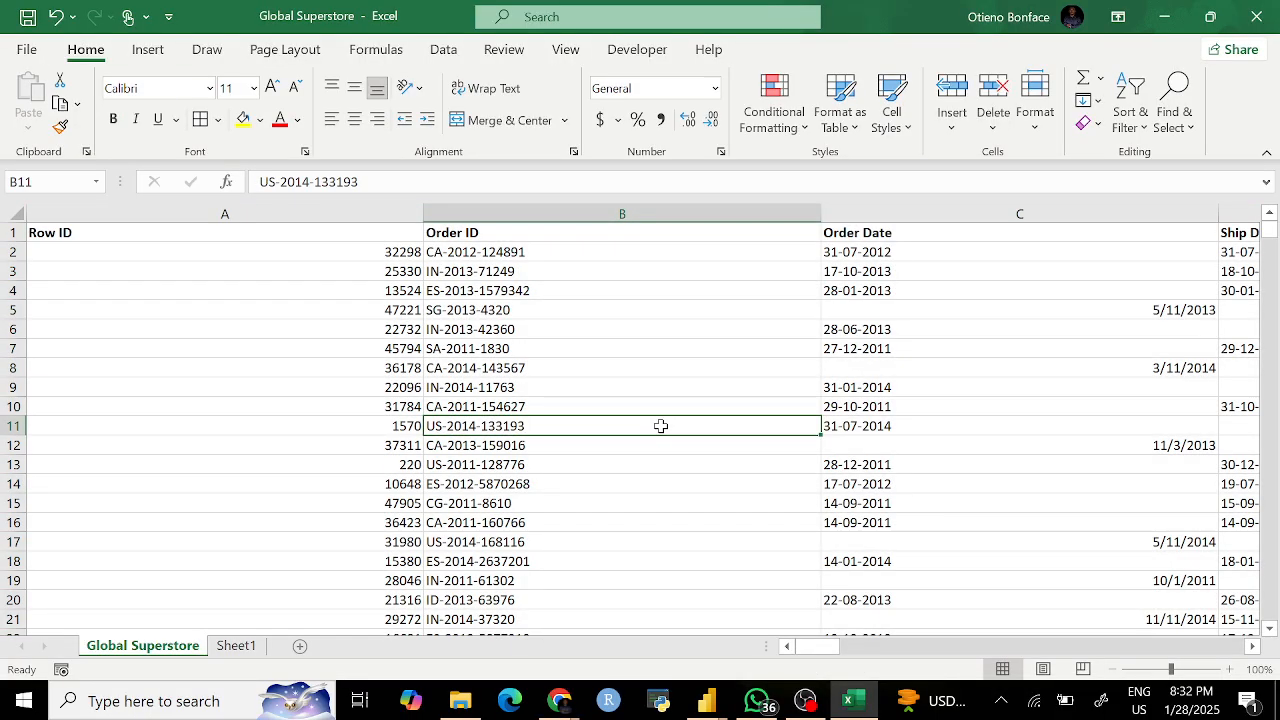
key(ctrl+z)
click(233, 410)
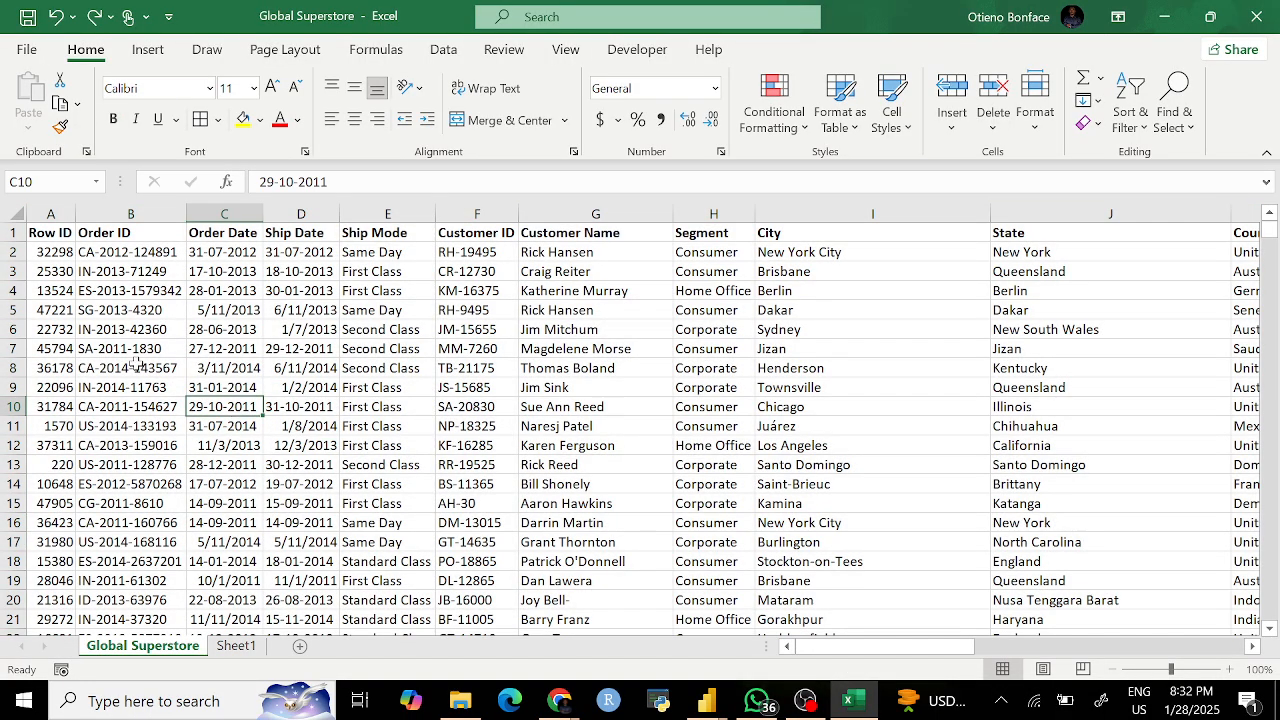
click(14, 232)
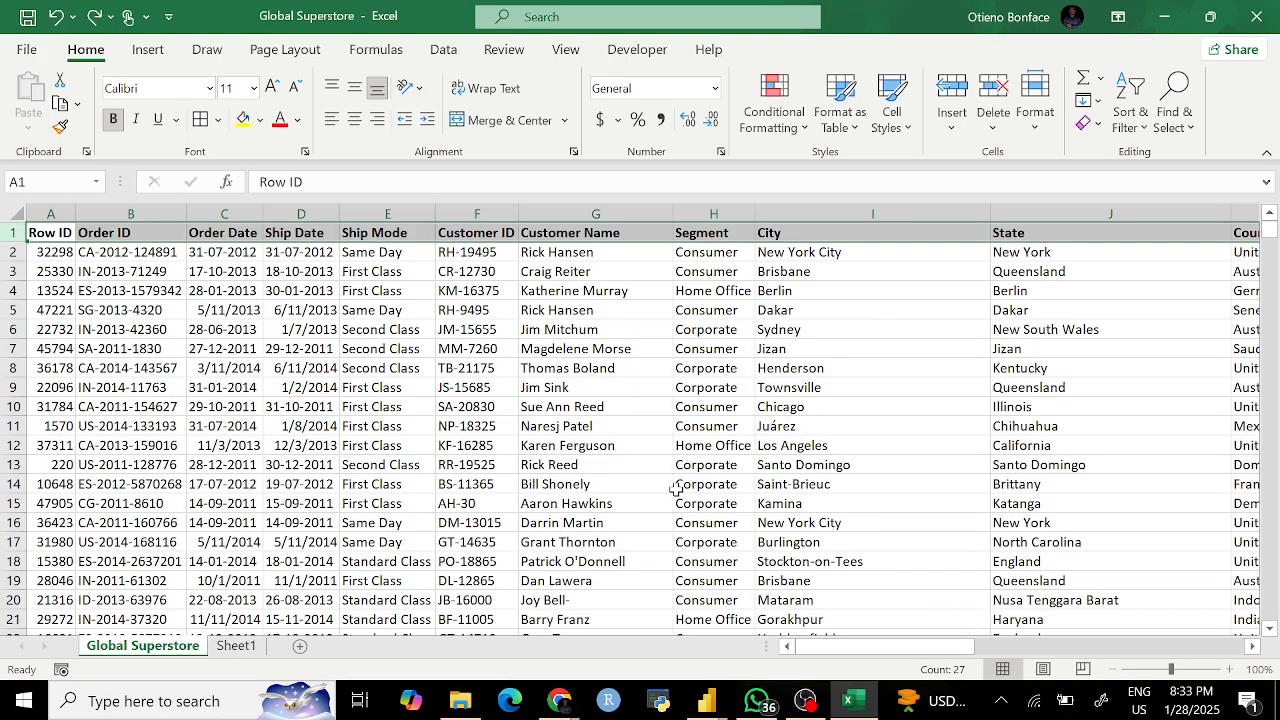
Step: Leave the header row non-italic and reapply Filter arrows from Sort & Filter
click(137, 119)
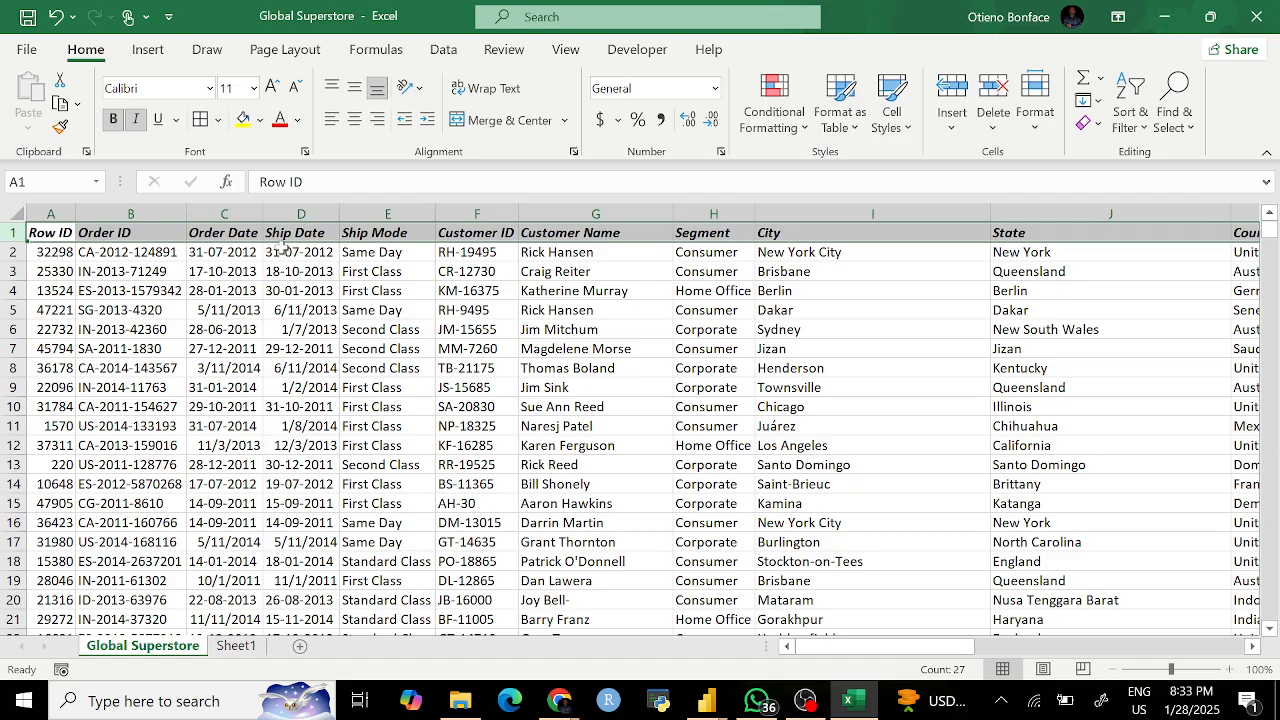
click(137, 119)
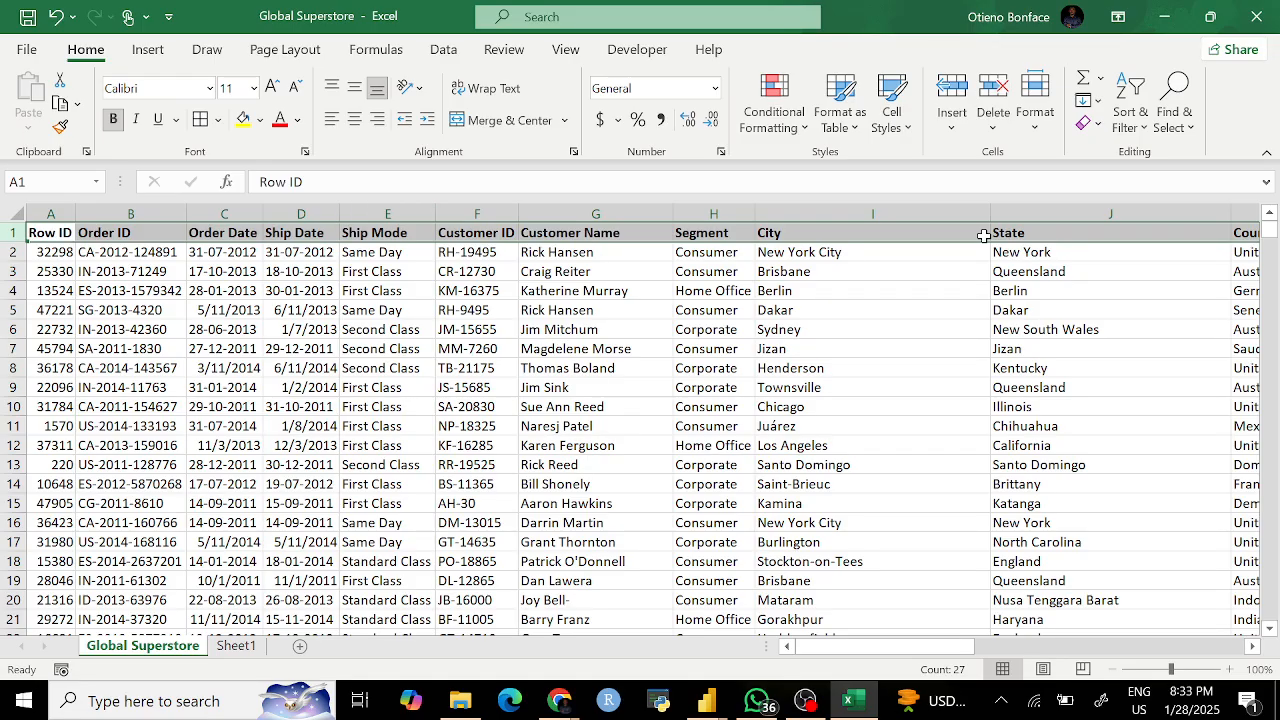
click(1150, 80)
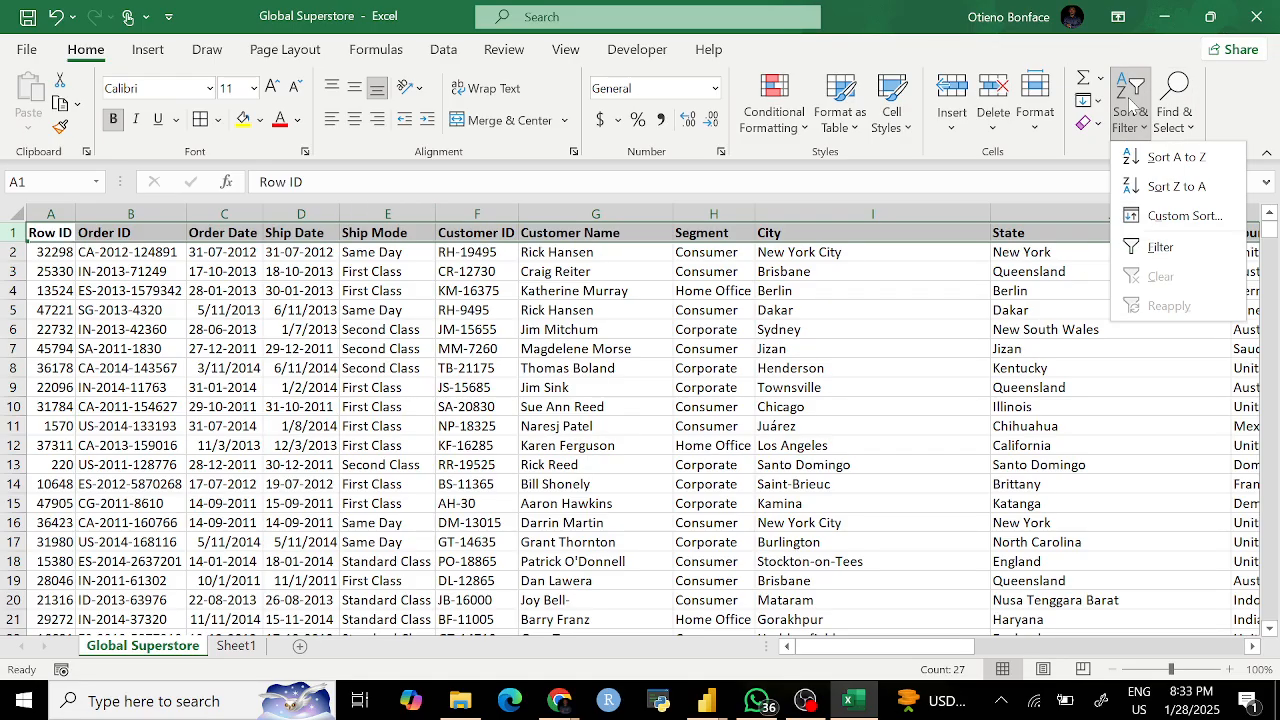
click(1153, 243)
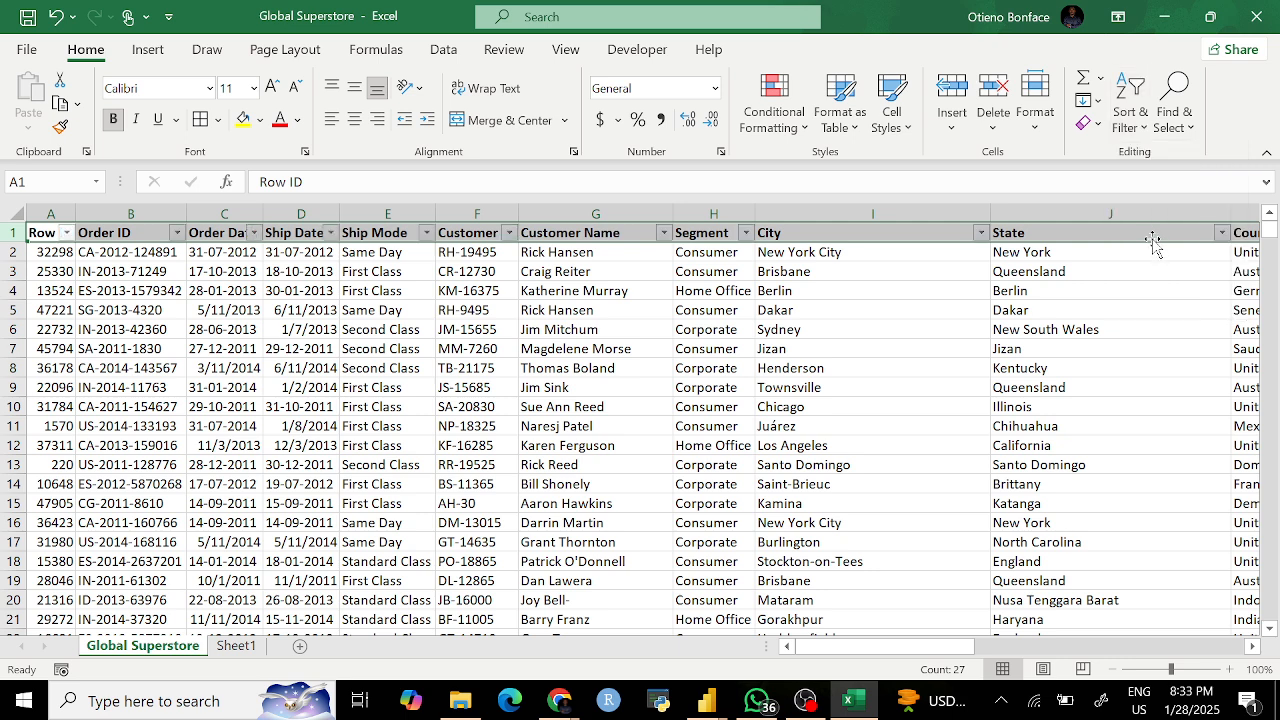
key(ctrl+z)
key(ctrl+y)
Step: Scroll across to confirm the SUM, MAX, MIN, SUMIF and COUNTIF summaries remain intact
scroll(1152, 240, right, 10)
scroll(1152, 240, left, 3)
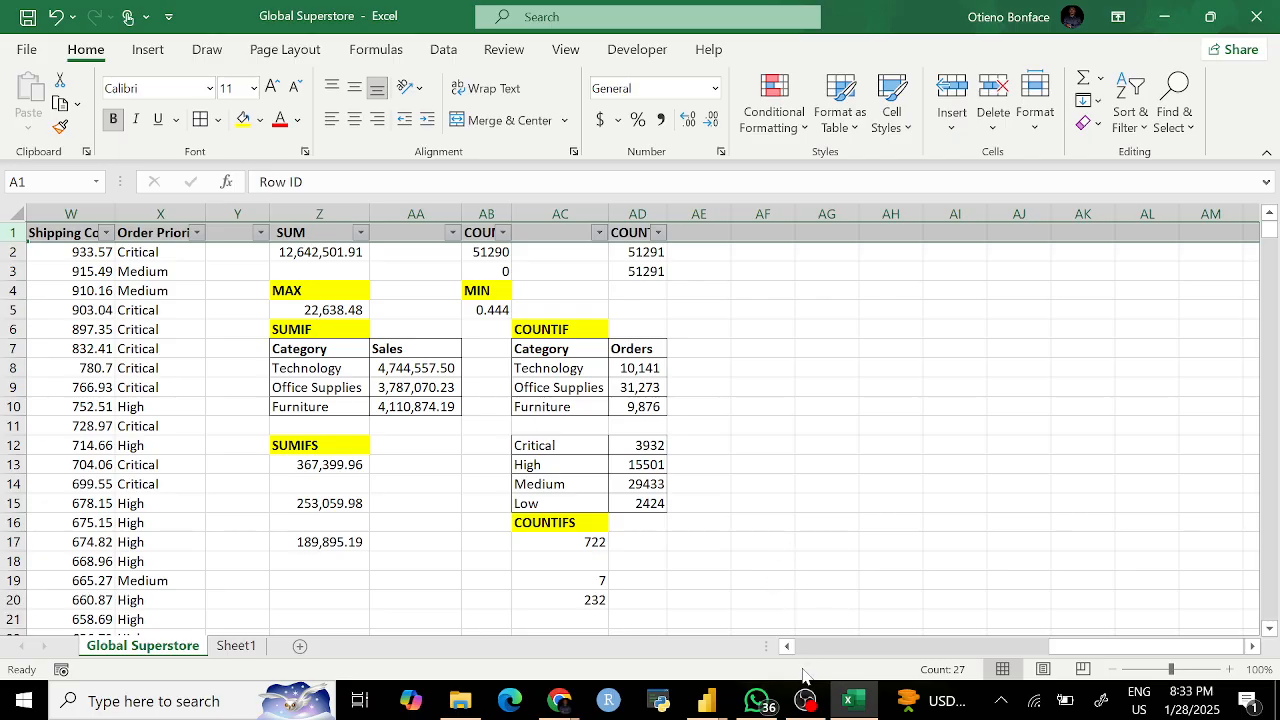
click(806, 701)
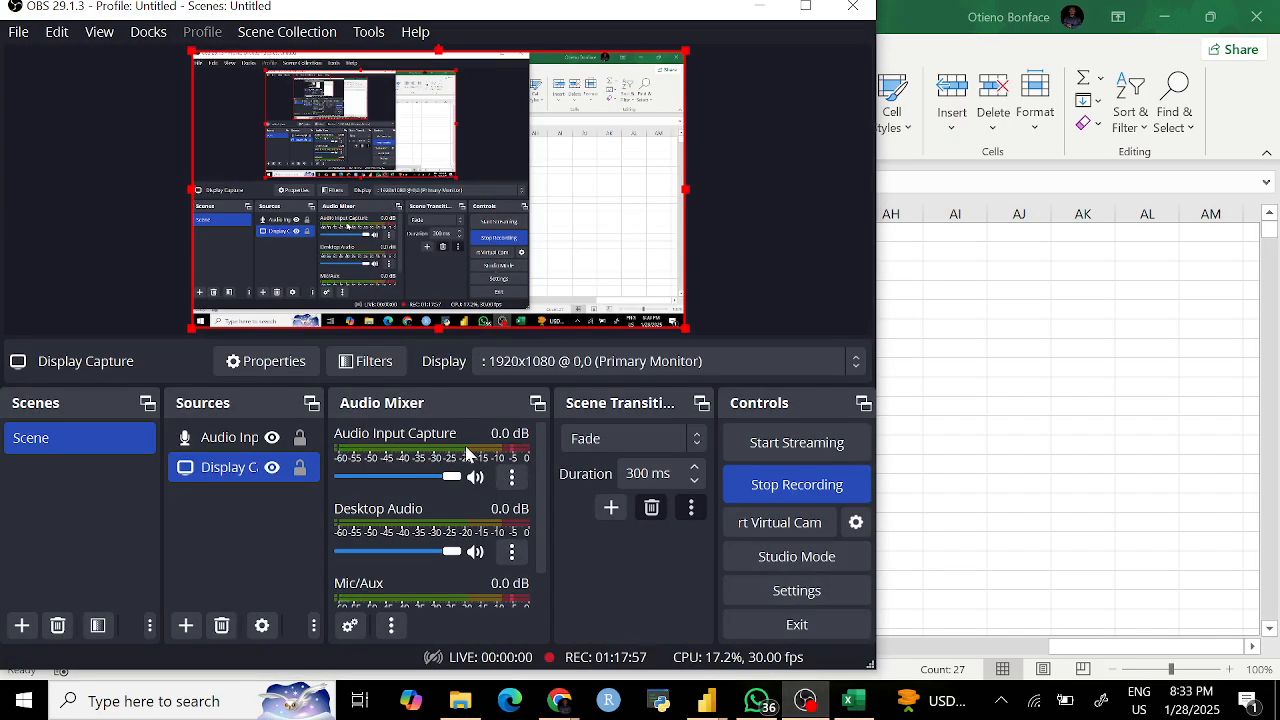